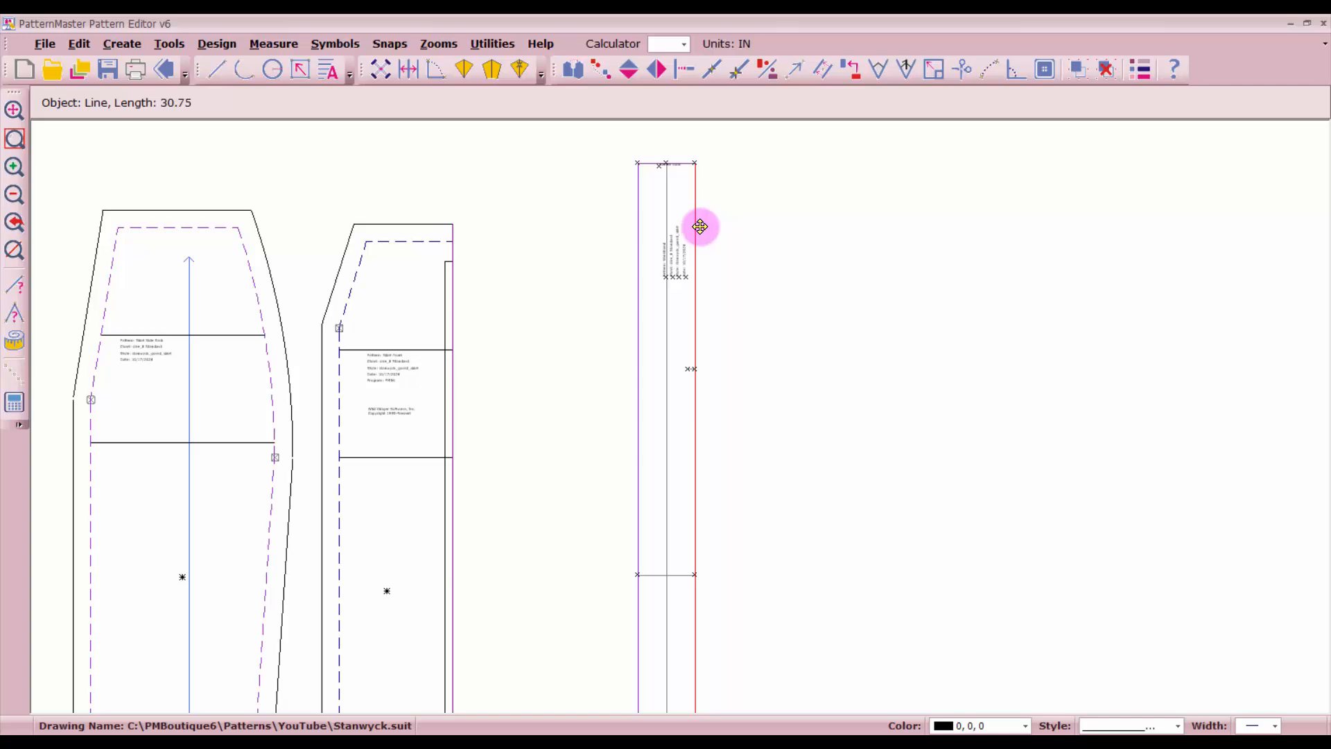
Step: Place a vertical Two-way Grain symbol with length 25 inside the waistband, just left of its lengthwise centre line
scroll(700, 227, down, 1)
scroll(684, 626, down, 1)
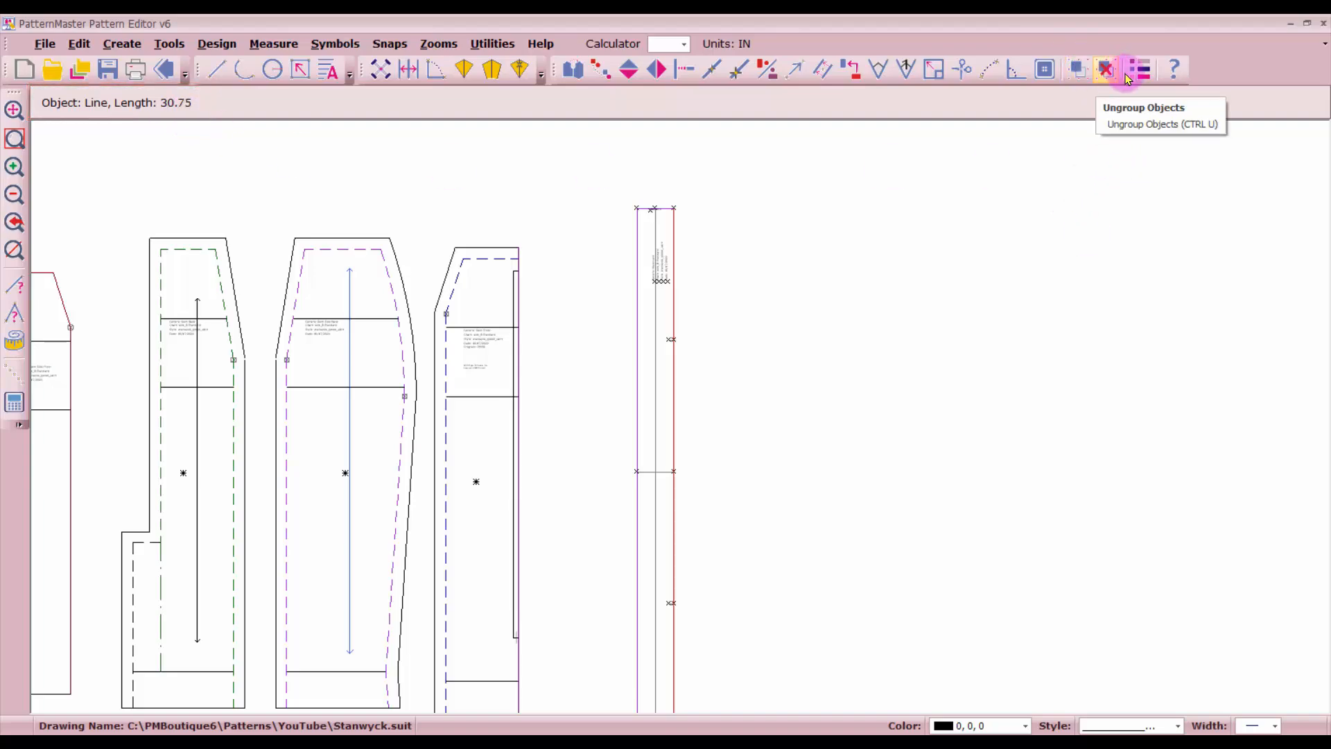
click(1047, 74)
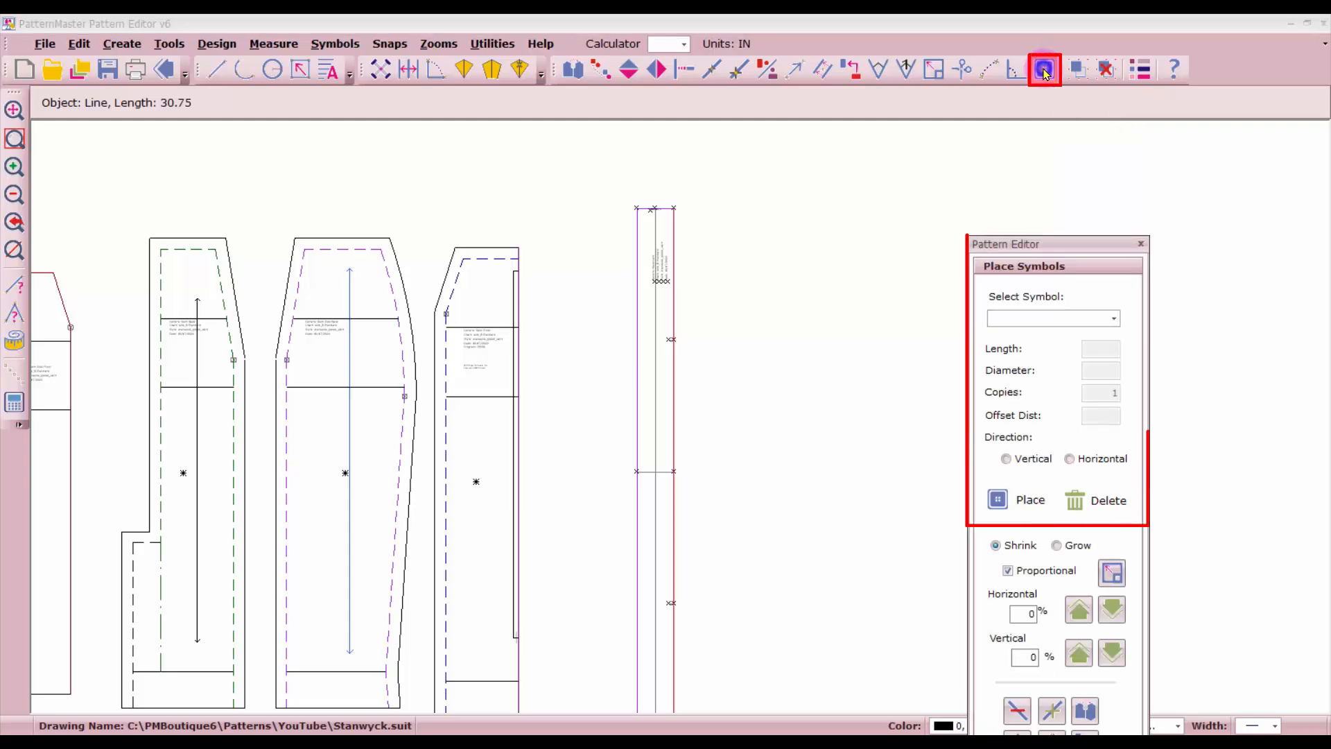
click(1115, 320)
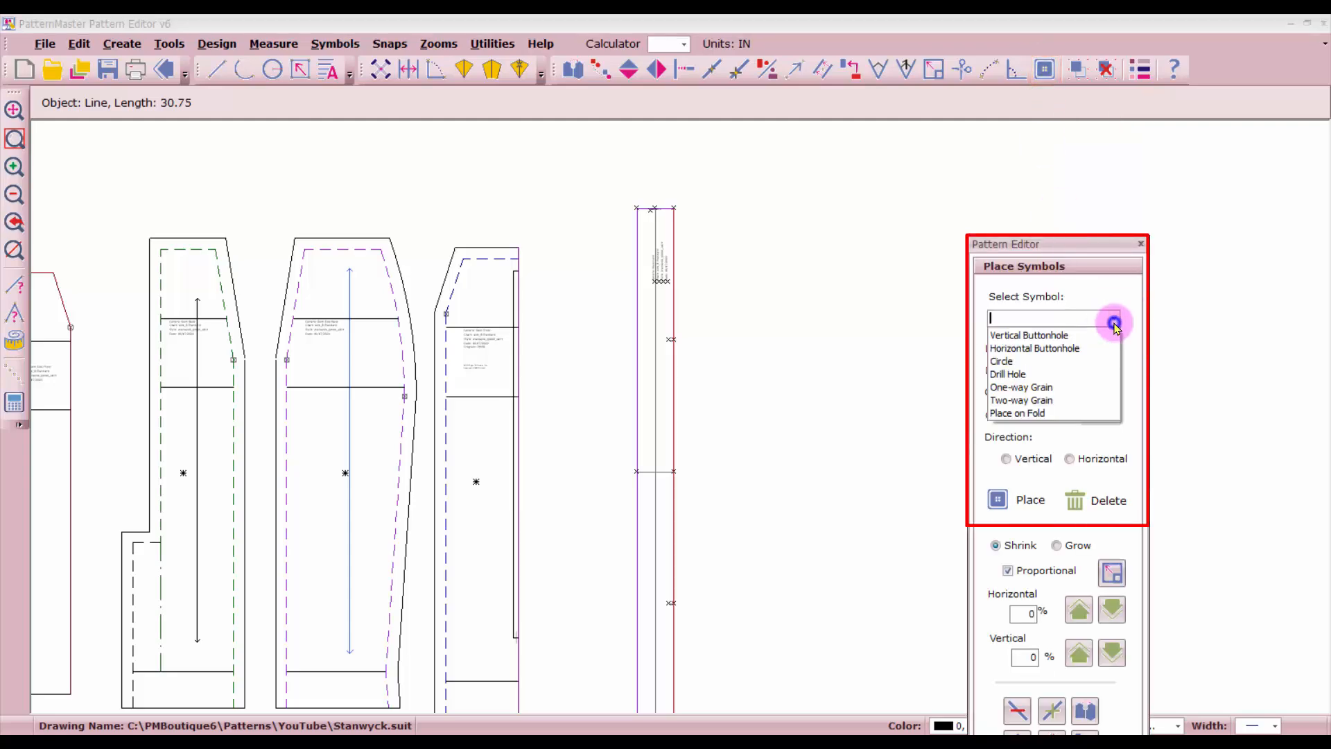
click(1036, 400)
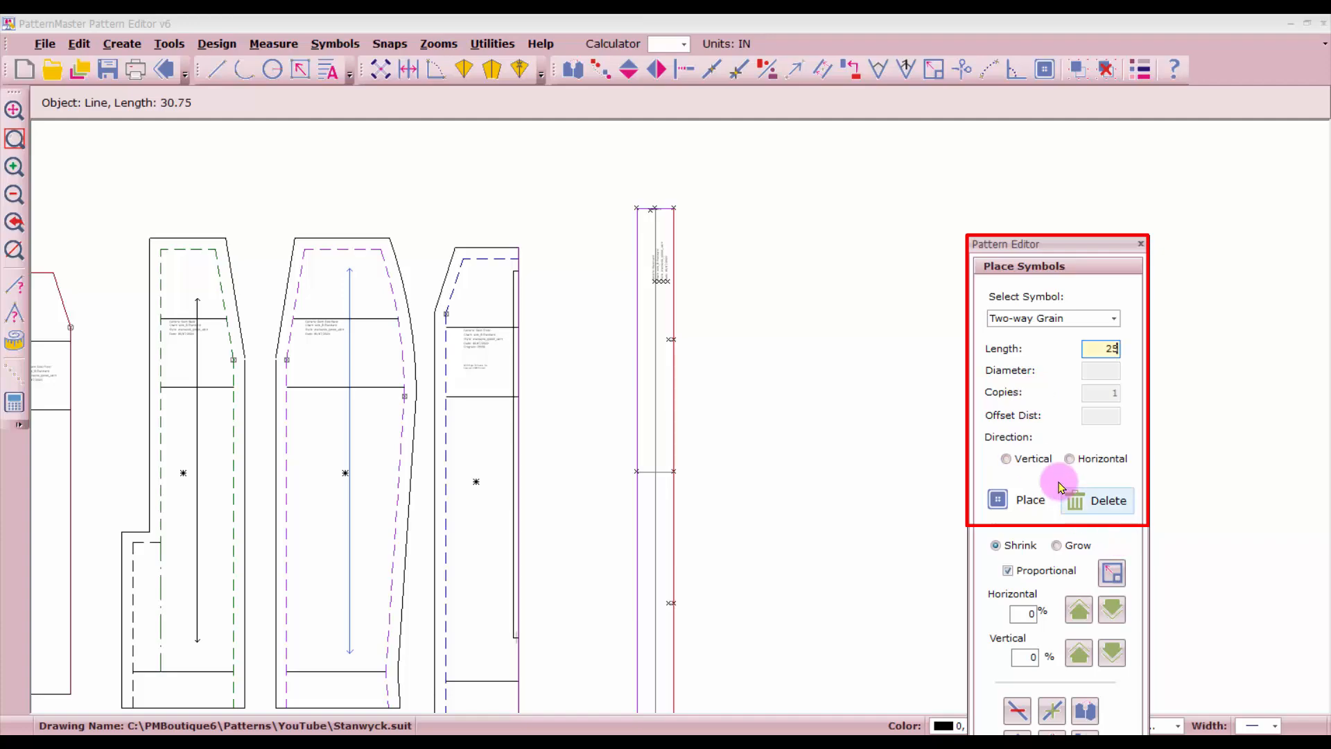
click(1035, 459)
click(1026, 512)
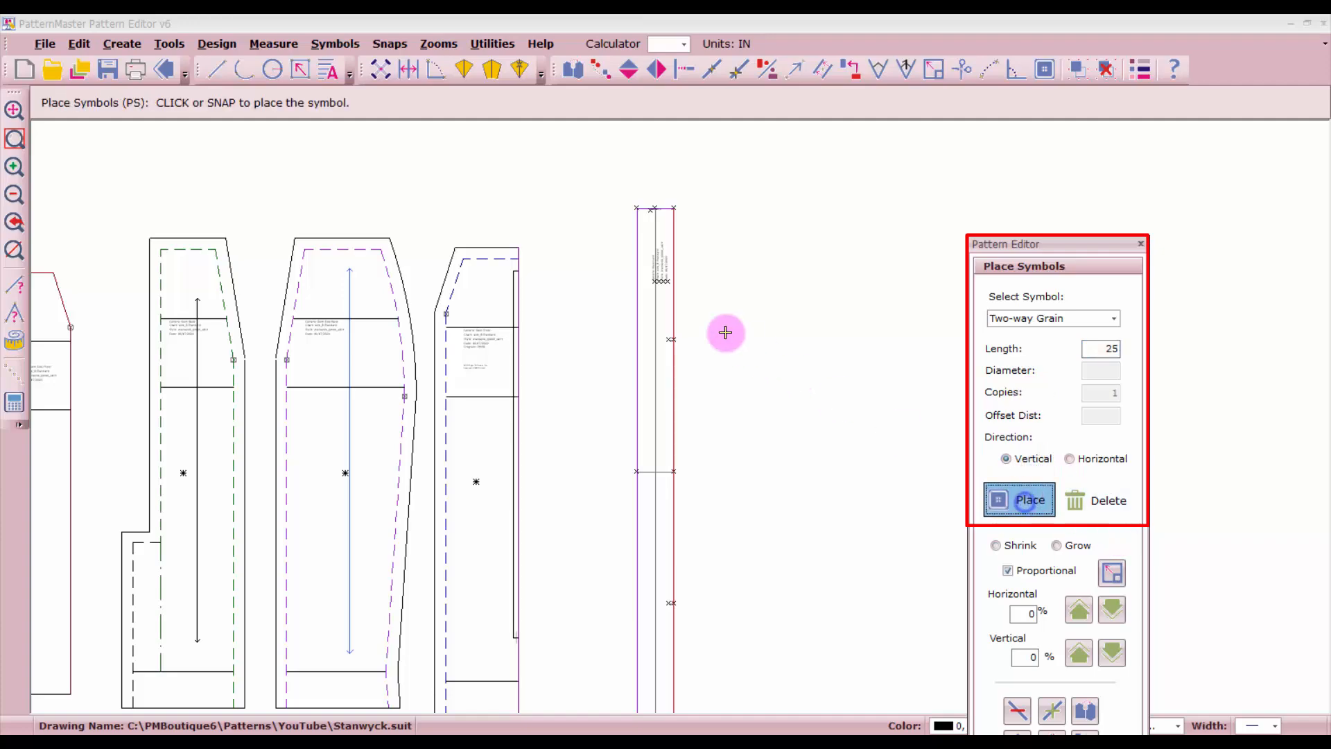
click(647, 235)
click(647, 235)
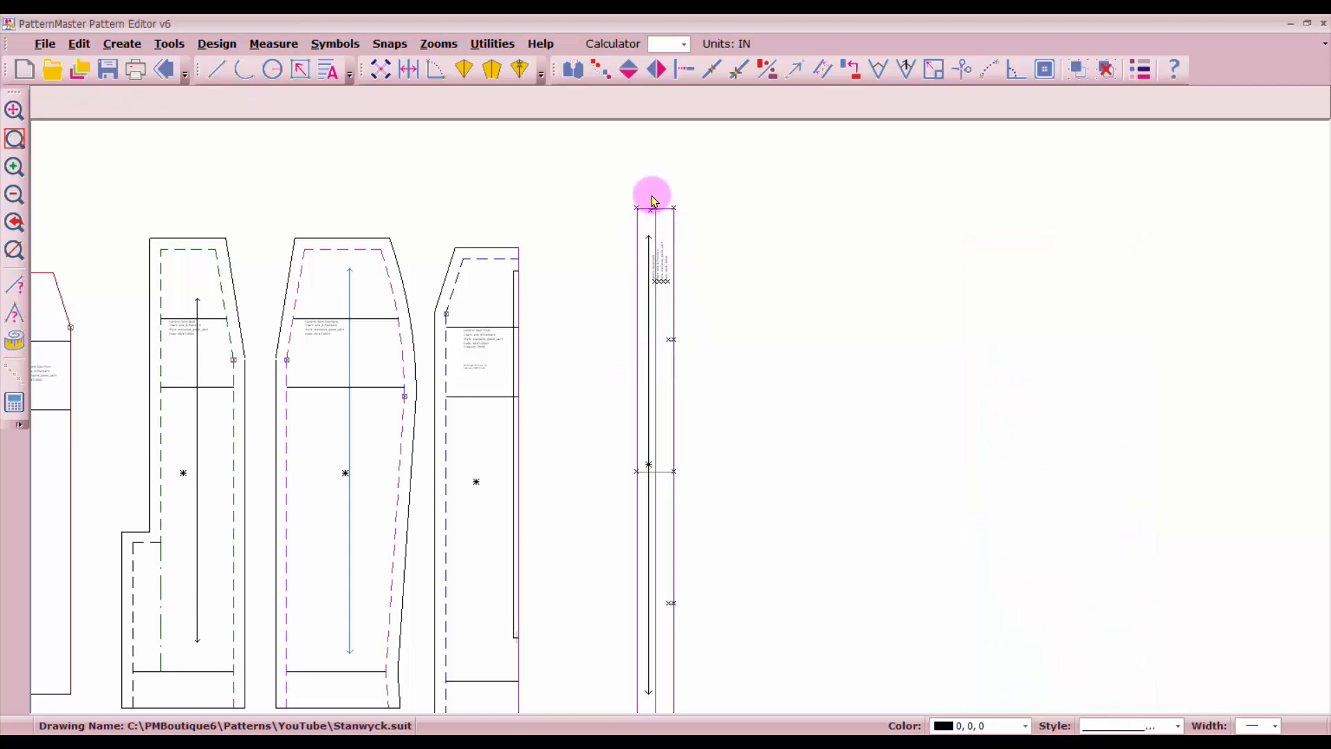
Step: Change the line style of the waistband's four outer edges to dashed
scroll(680, 410, up, 2)
scroll(683, 422, up, 1)
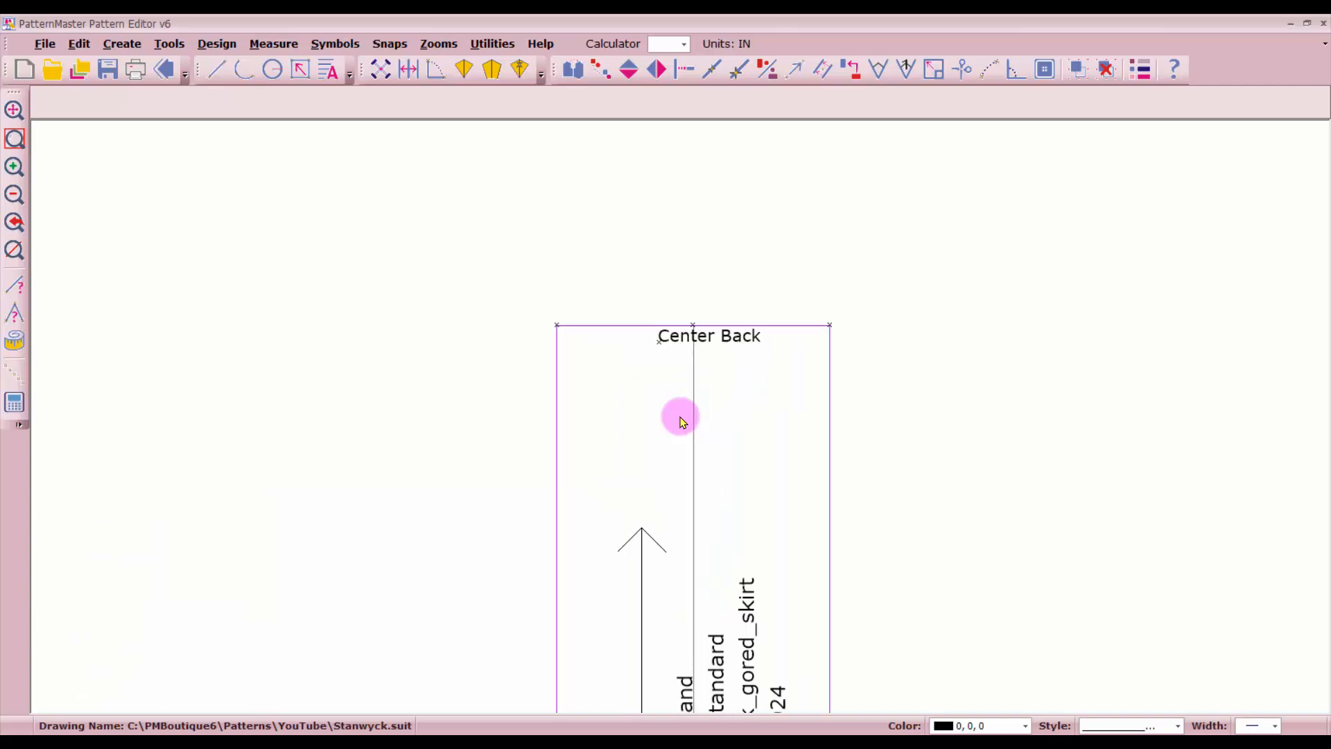
scroll(683, 422, down, 1)
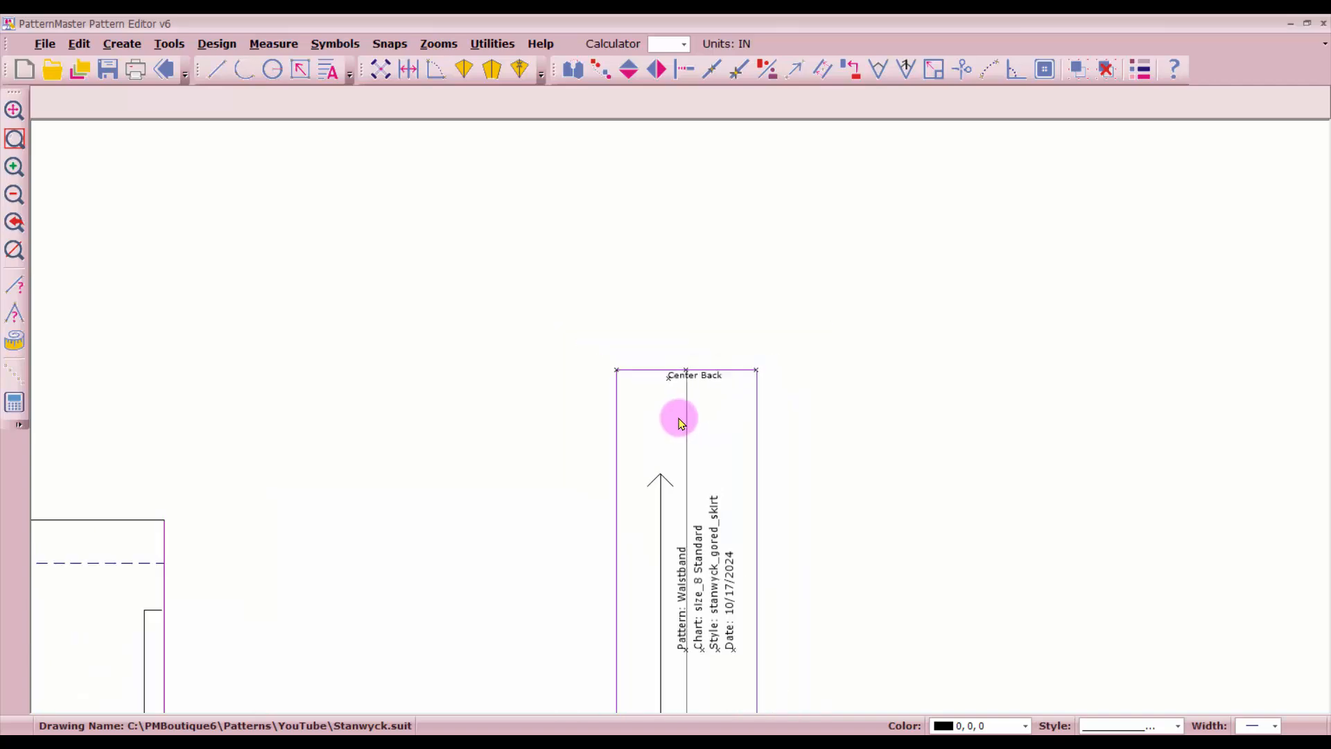
click(733, 371)
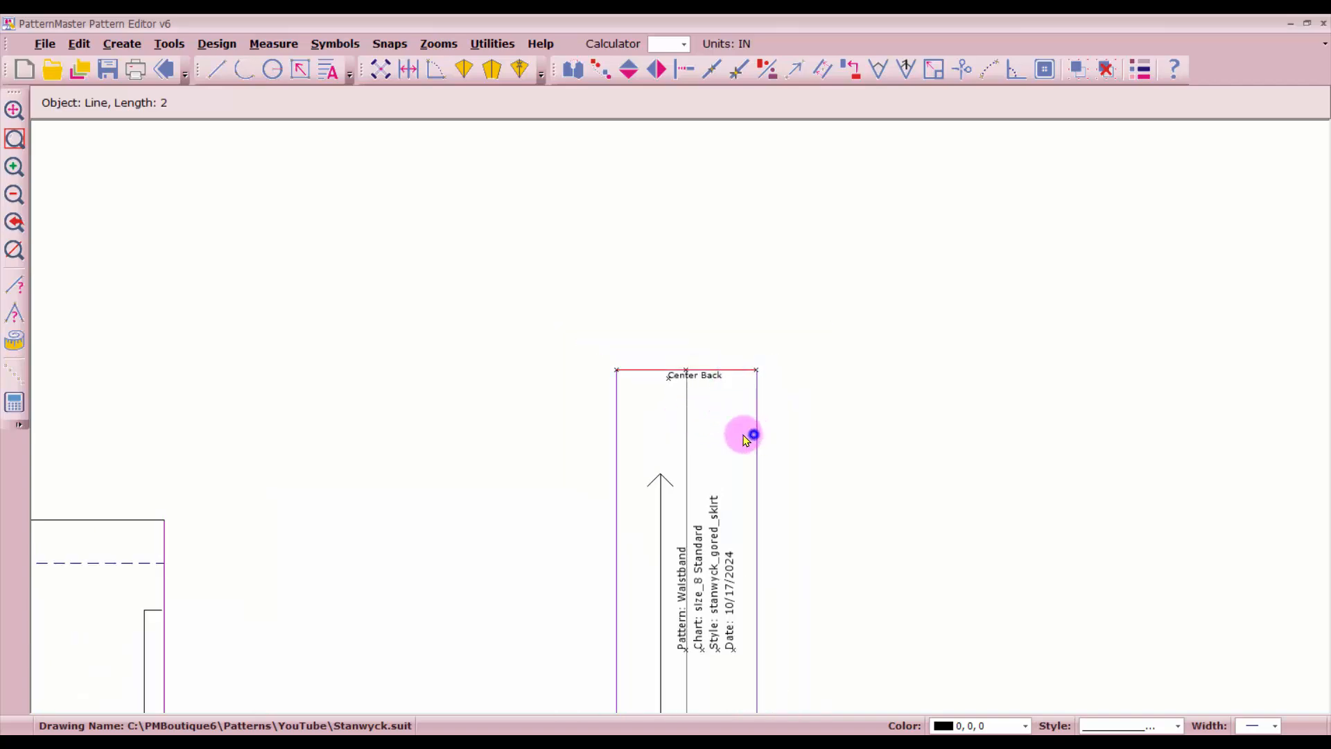
shift+click(754, 436)
shift+click(613, 471)
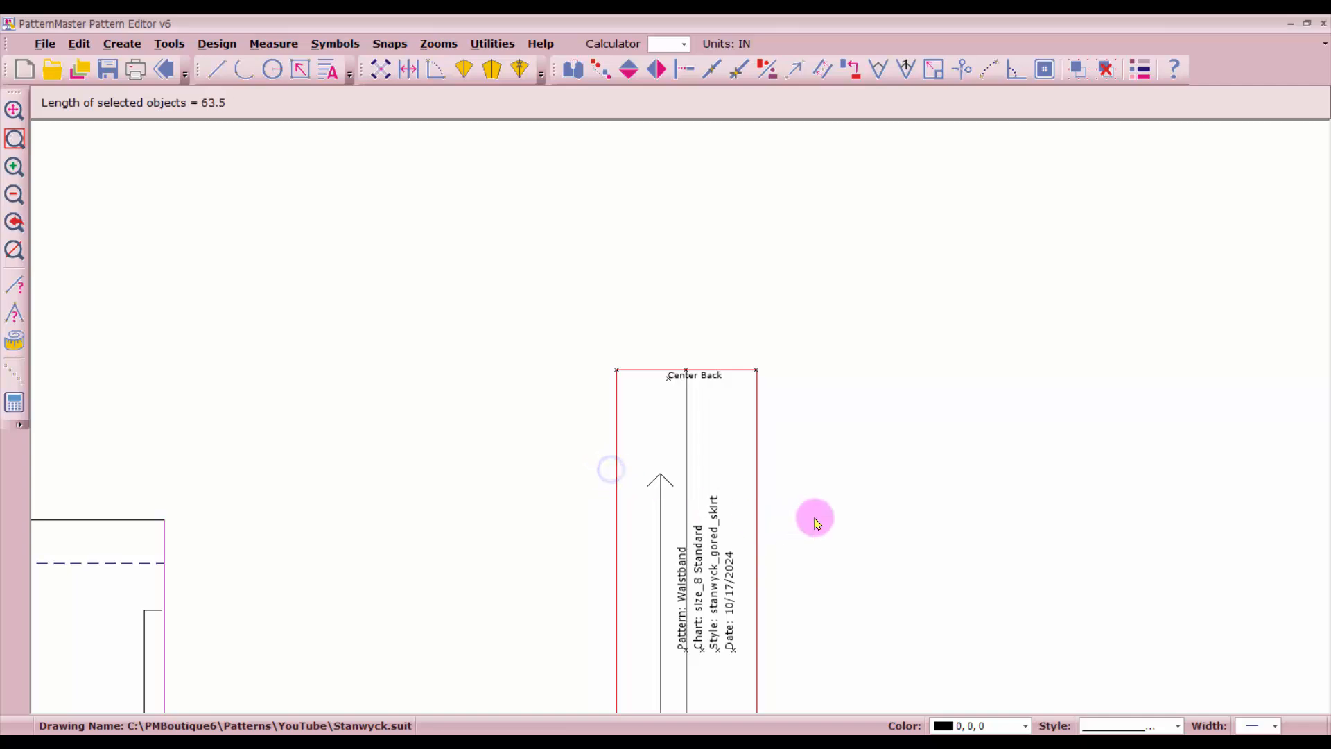
scroll(681, 419, down, 3)
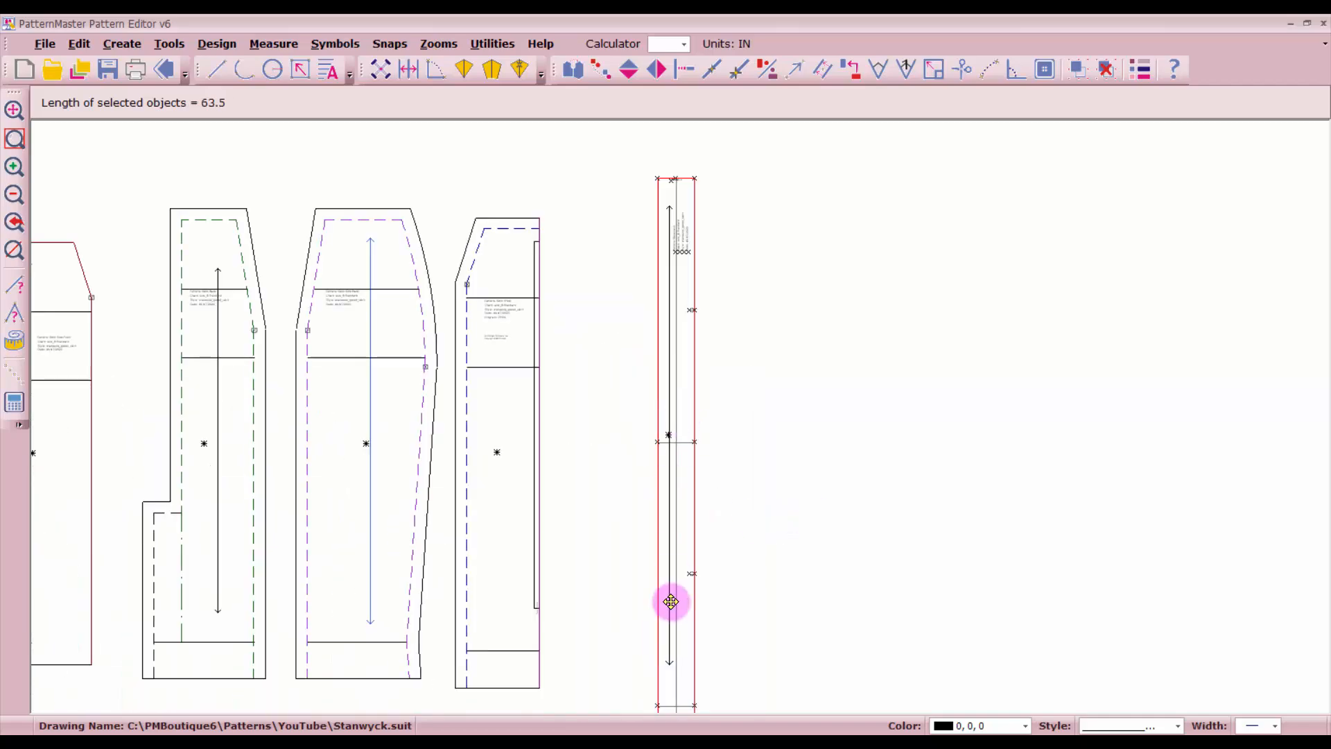
scroll(675, 660, down, 2)
scroll(683, 430, up, 4)
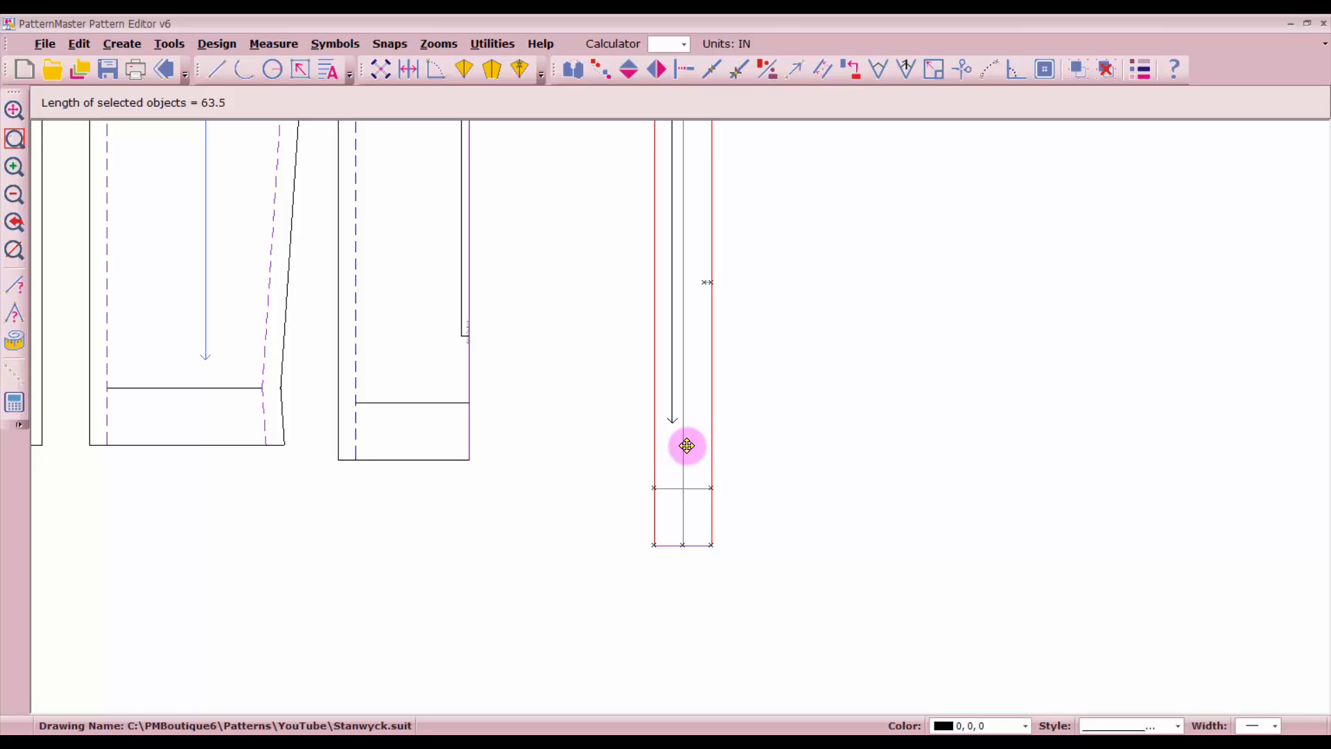
shift+click(690, 546)
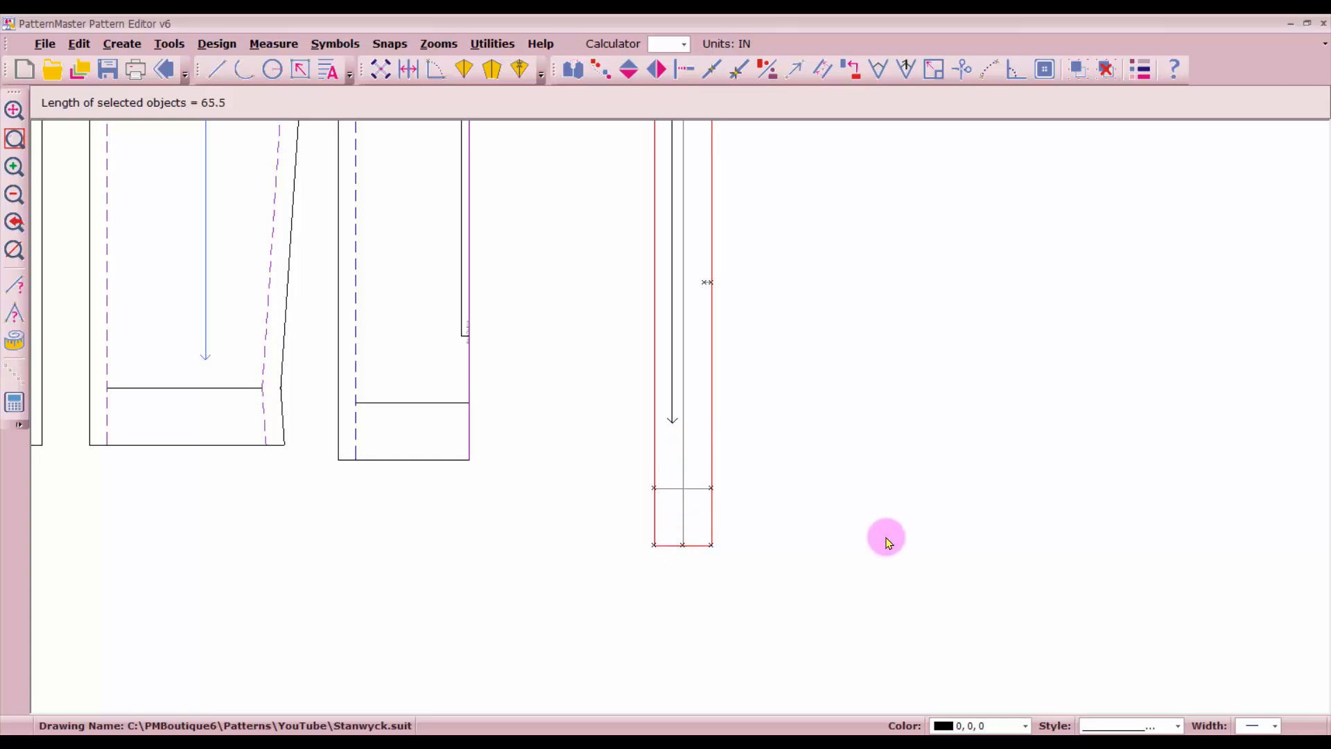
click(1142, 69)
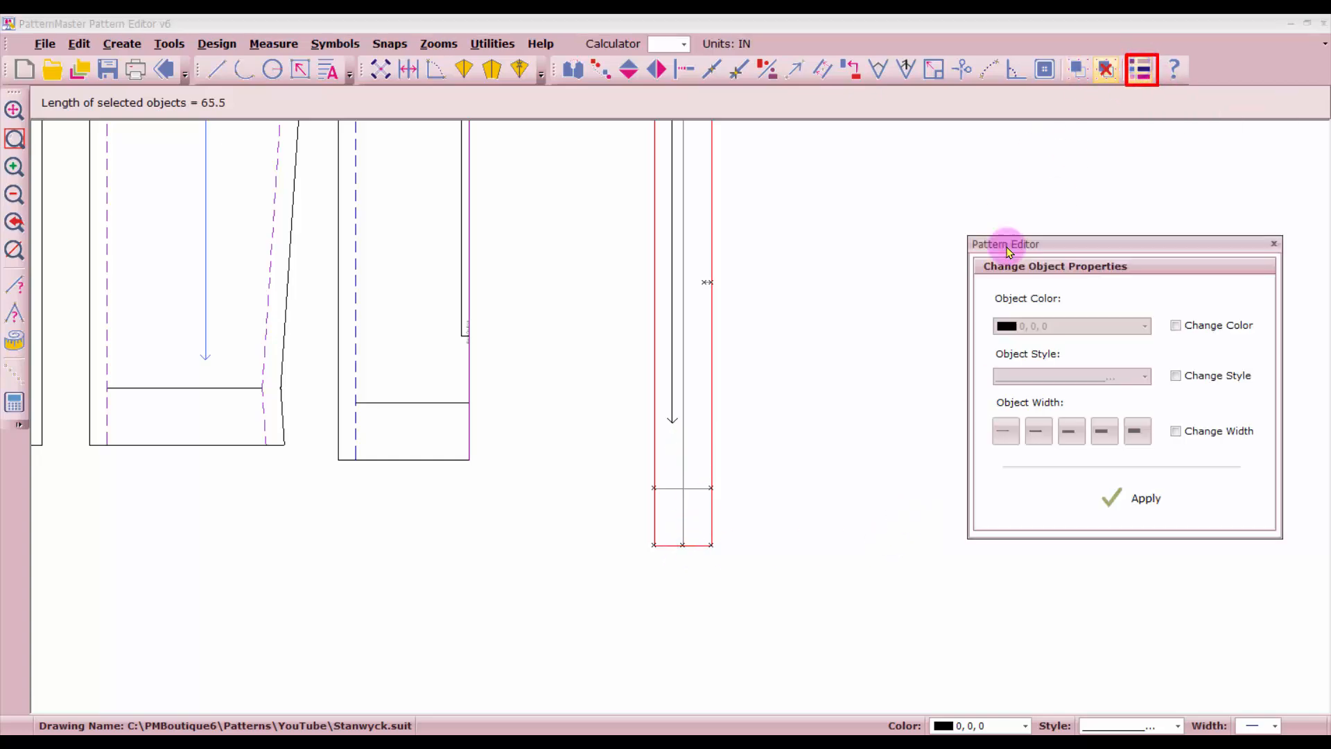
click(1177, 377)
click(1144, 376)
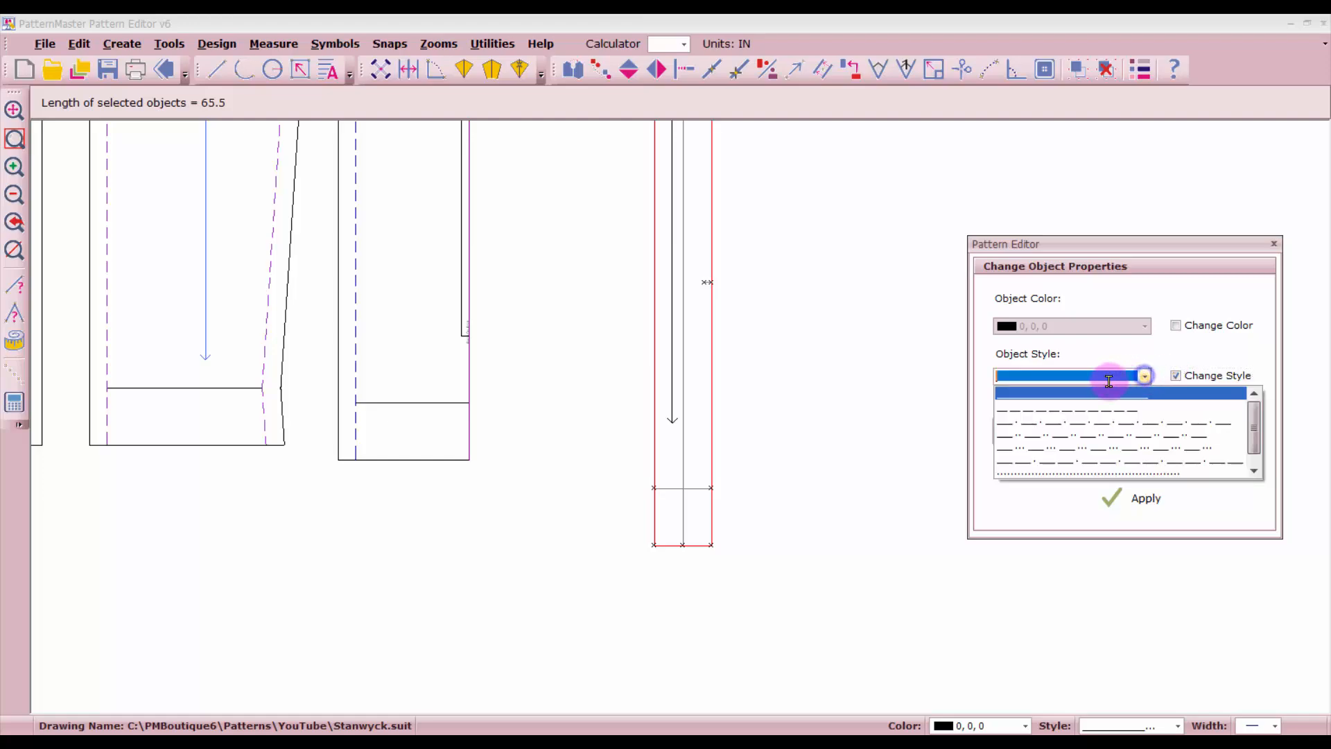
click(1078, 404)
click(1135, 498)
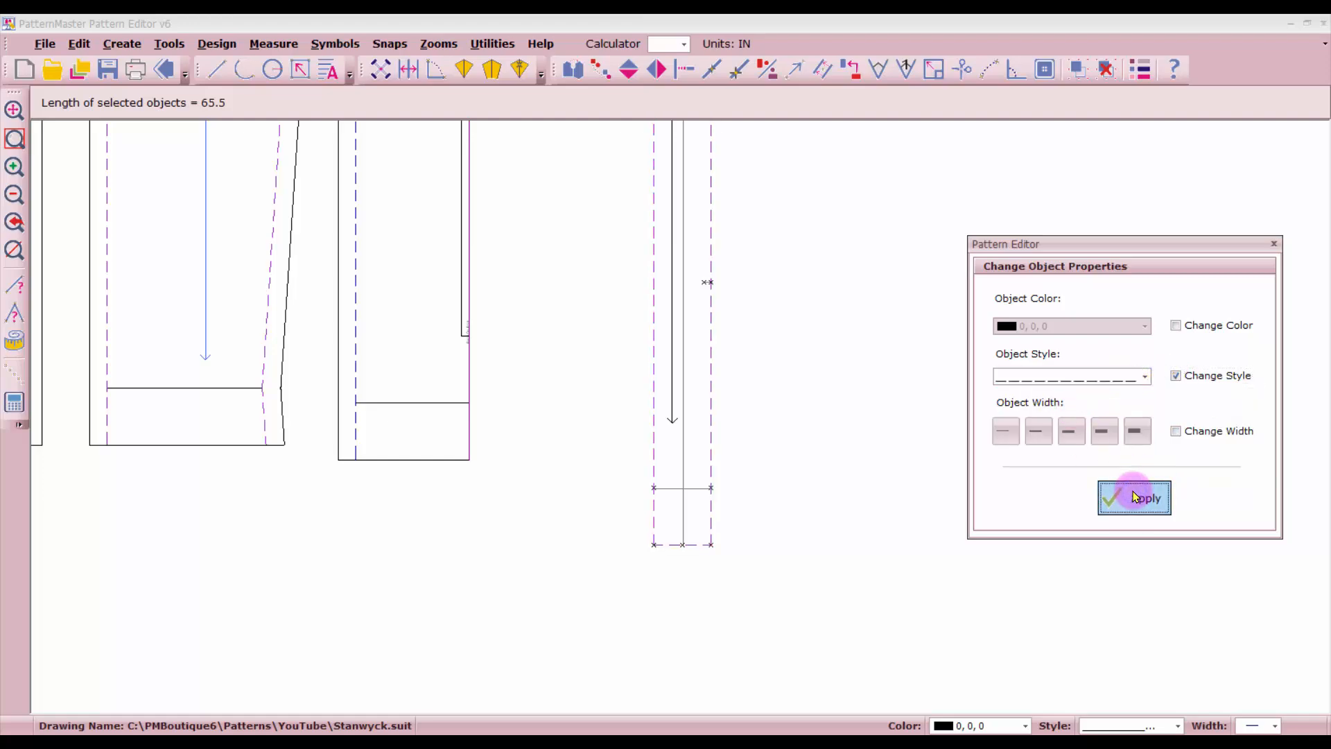
click(853, 446)
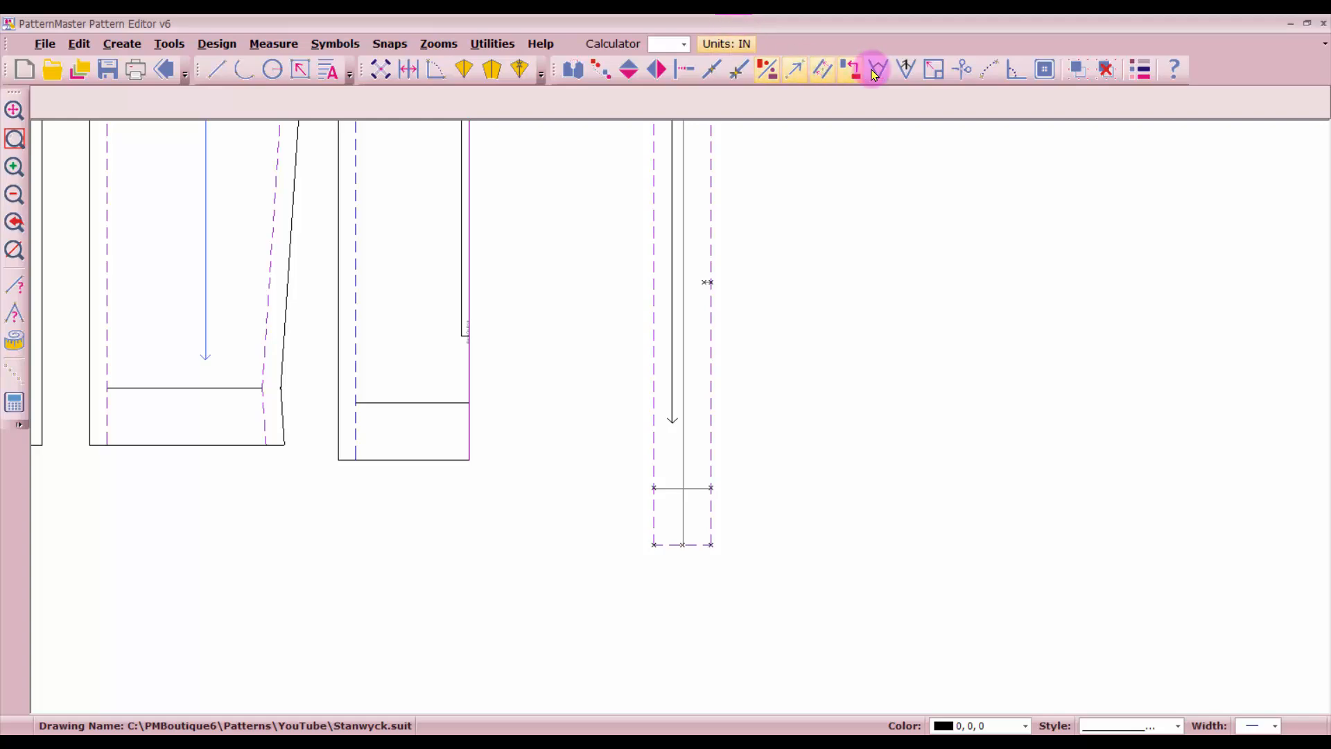
Step: Offset all four dashed waistband edges outward by 0.625 in to create seam allowance lines
click(836, 75)
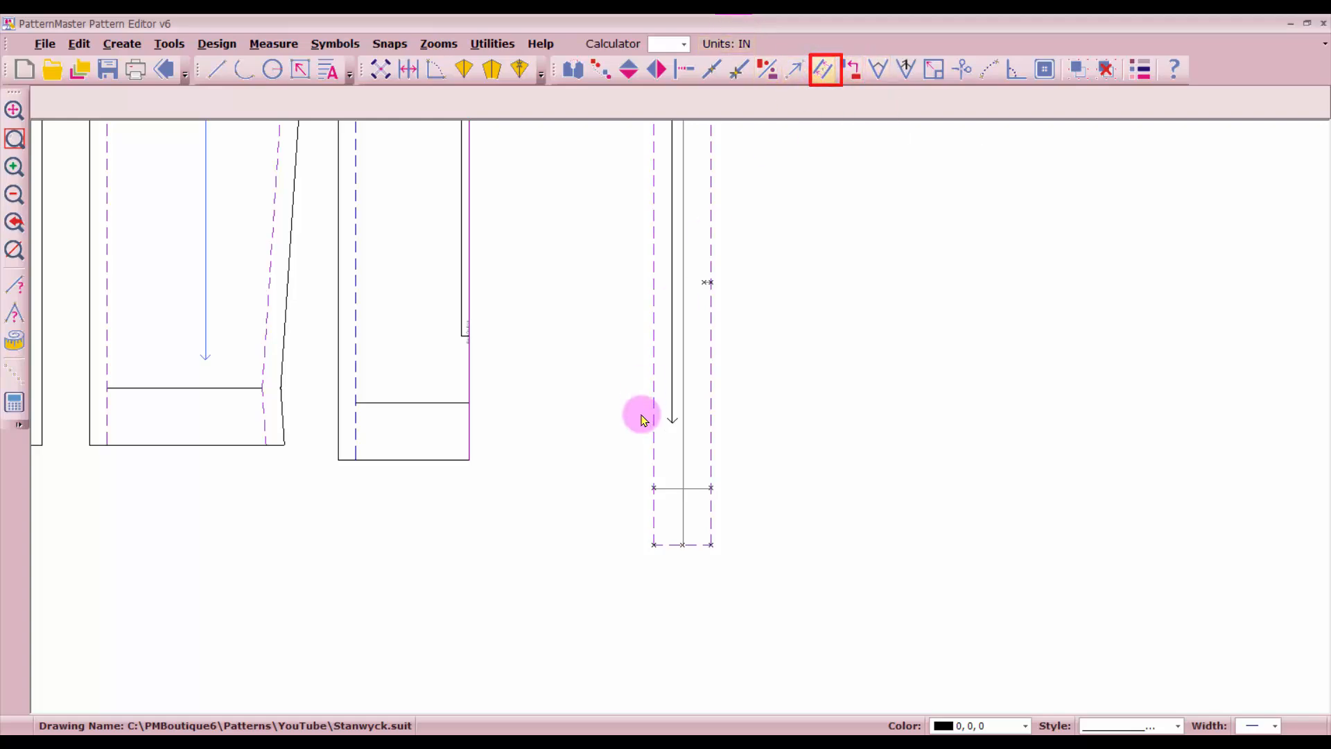
click(825, 71)
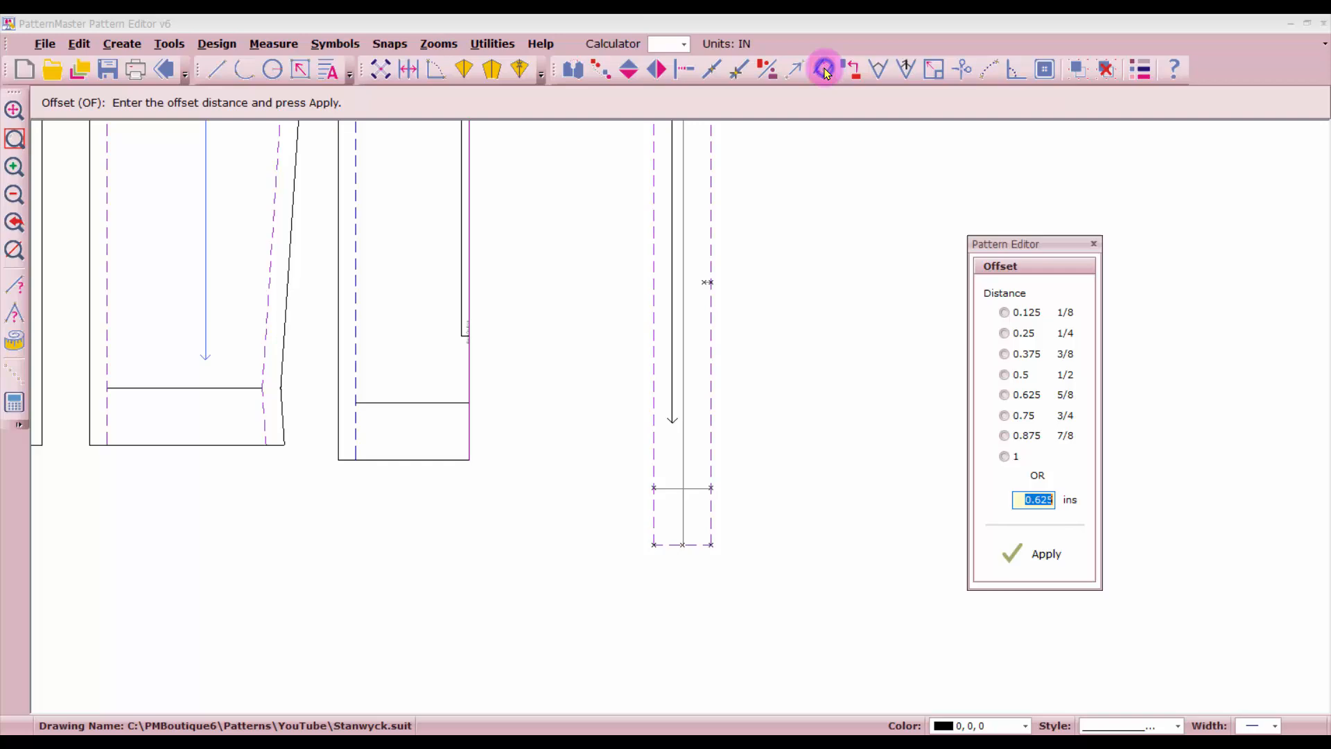
click(1029, 395)
click(1030, 552)
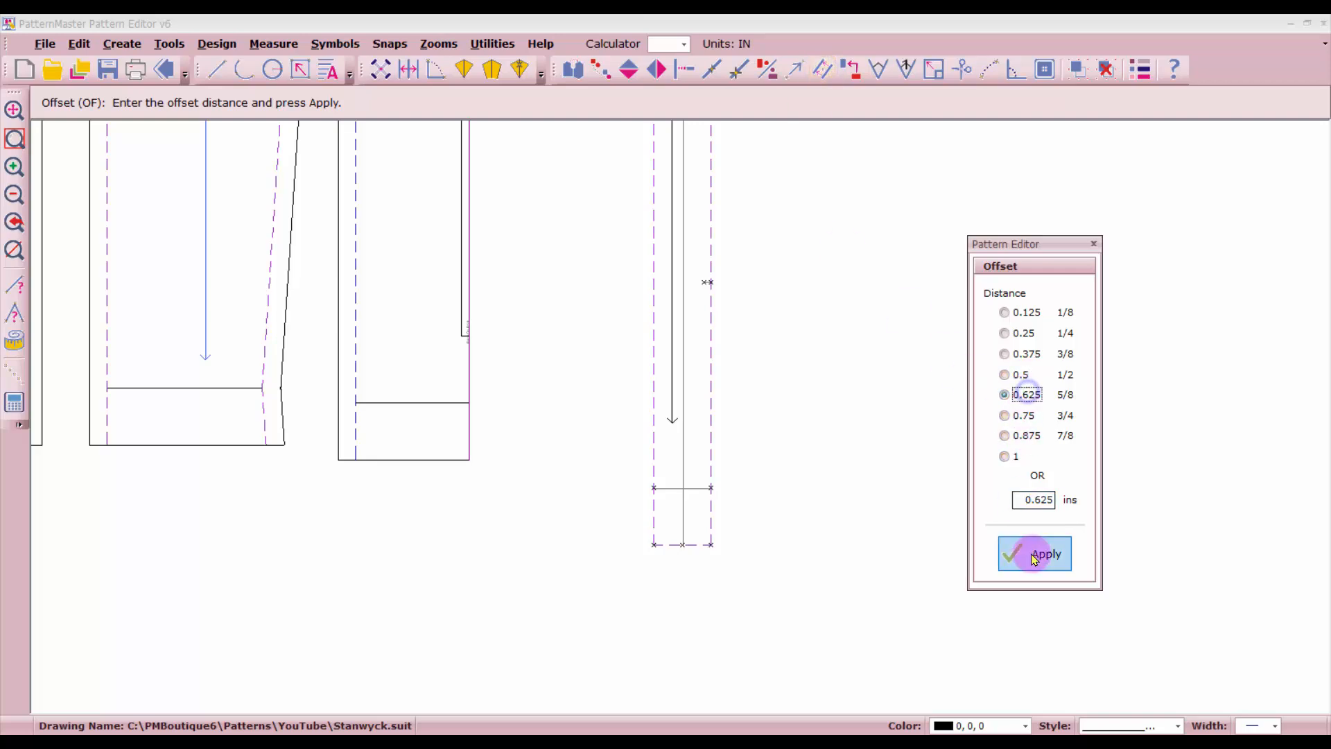
click(717, 491)
click(692, 555)
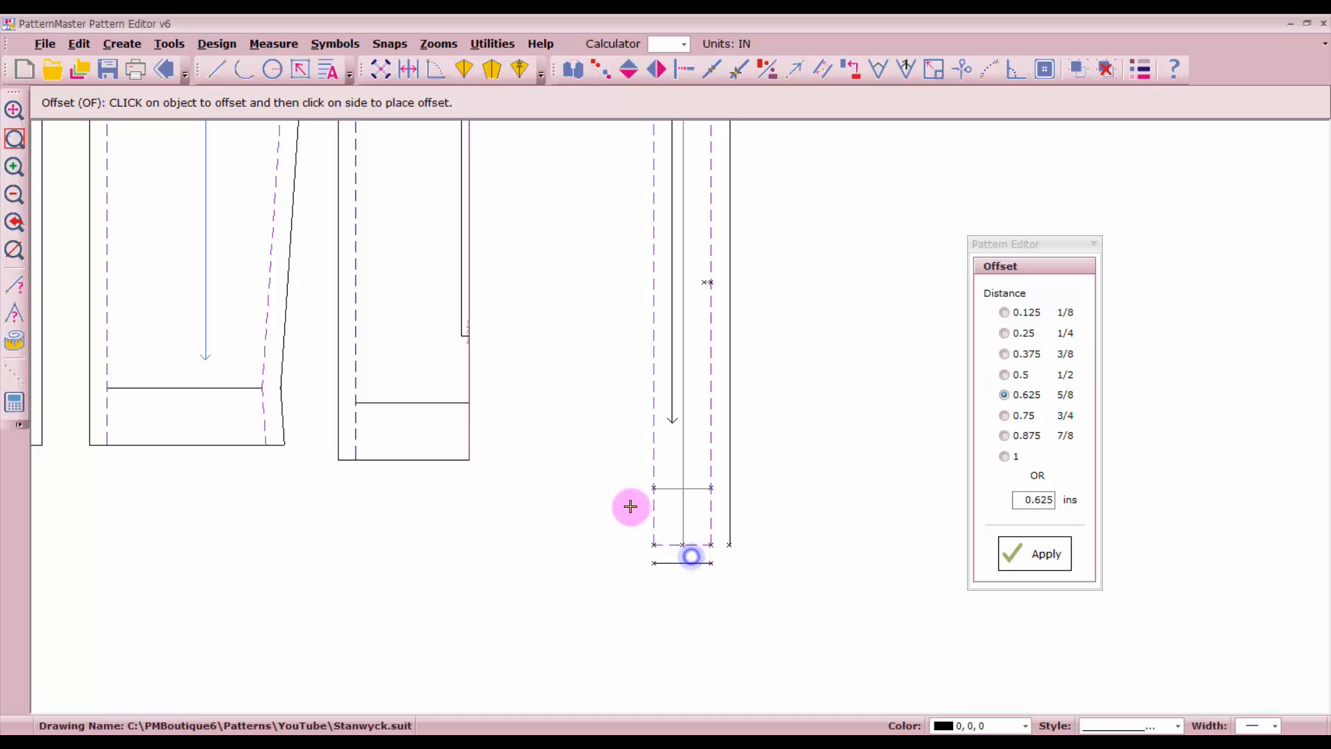
click(649, 497)
click(648, 496)
scroll(681, 326, down, 4)
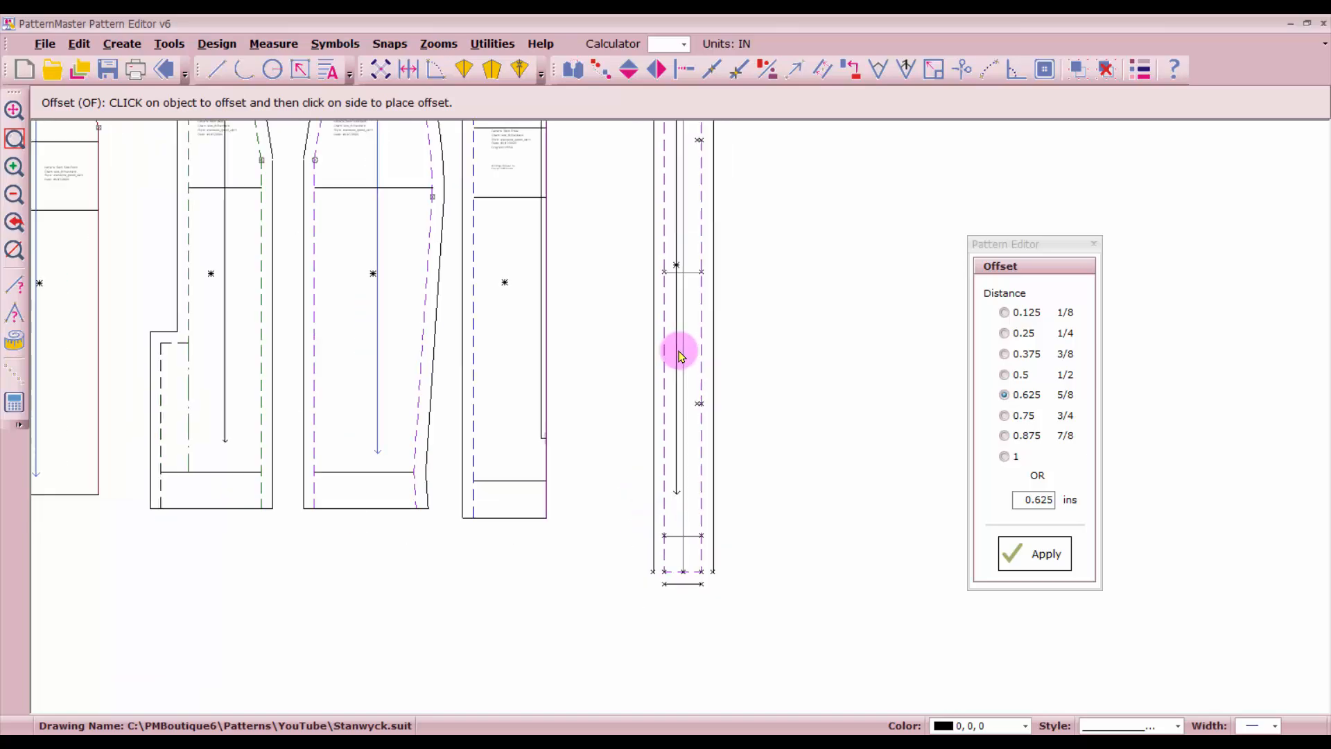
scroll(681, 285, up, 1)
scroll(682, 423, up, 2)
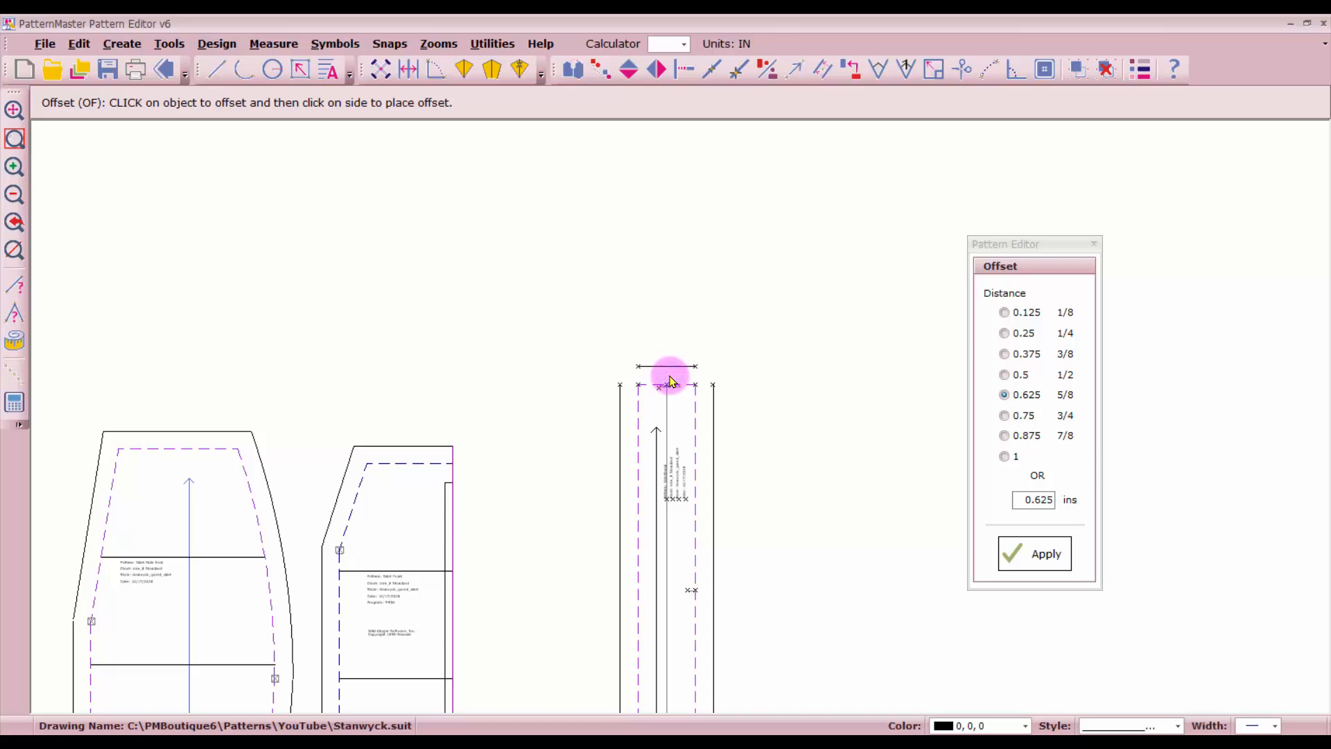
click(670, 380)
Step: Close both upper corners of the waistband's seam allowance by extending the offset lines to each other with Intersect
click(680, 70)
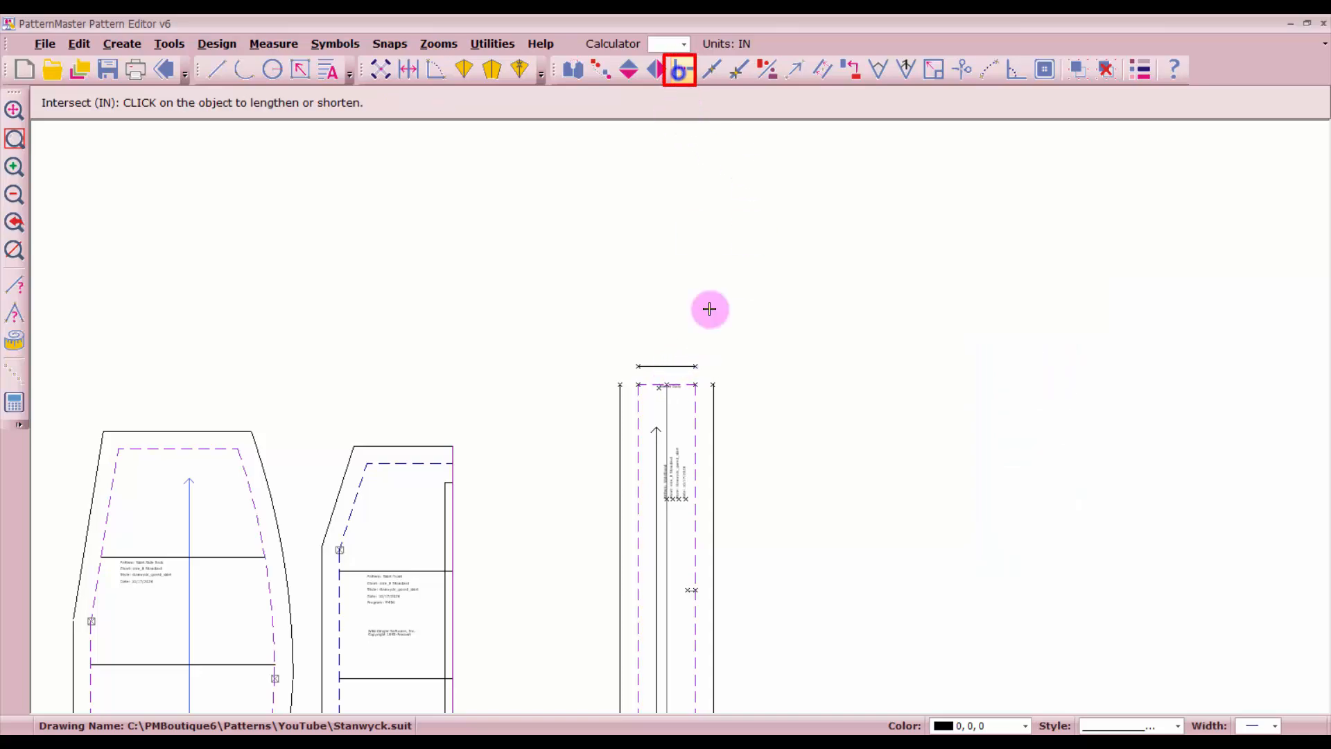
click(714, 548)
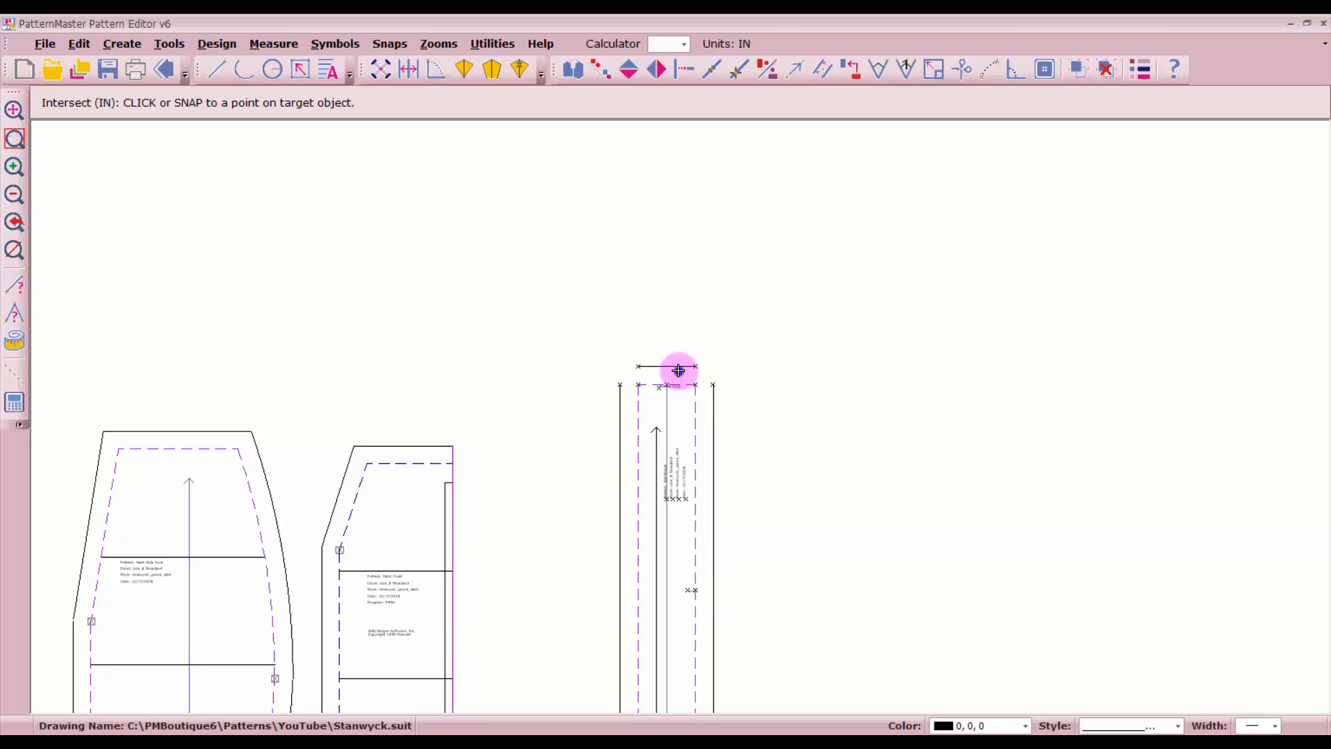
click(678, 370)
click(724, 418)
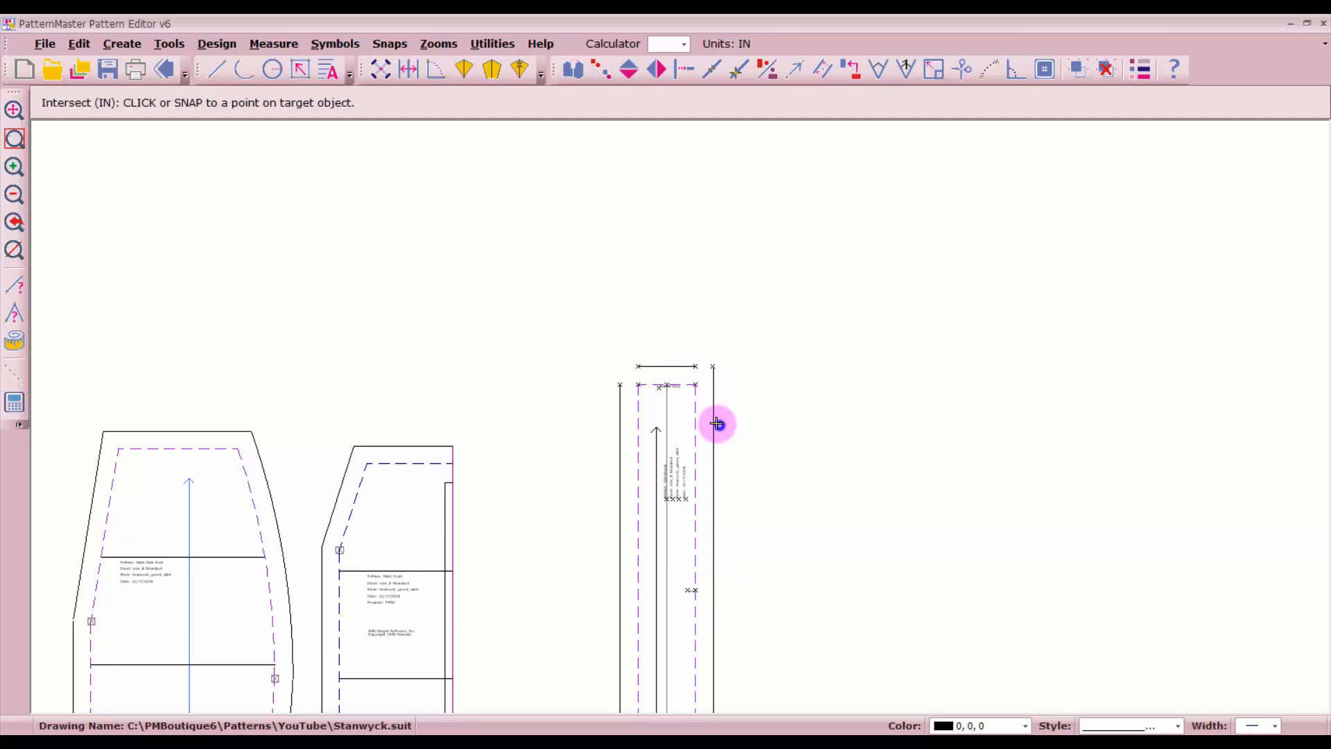
click(658, 361)
click(653, 366)
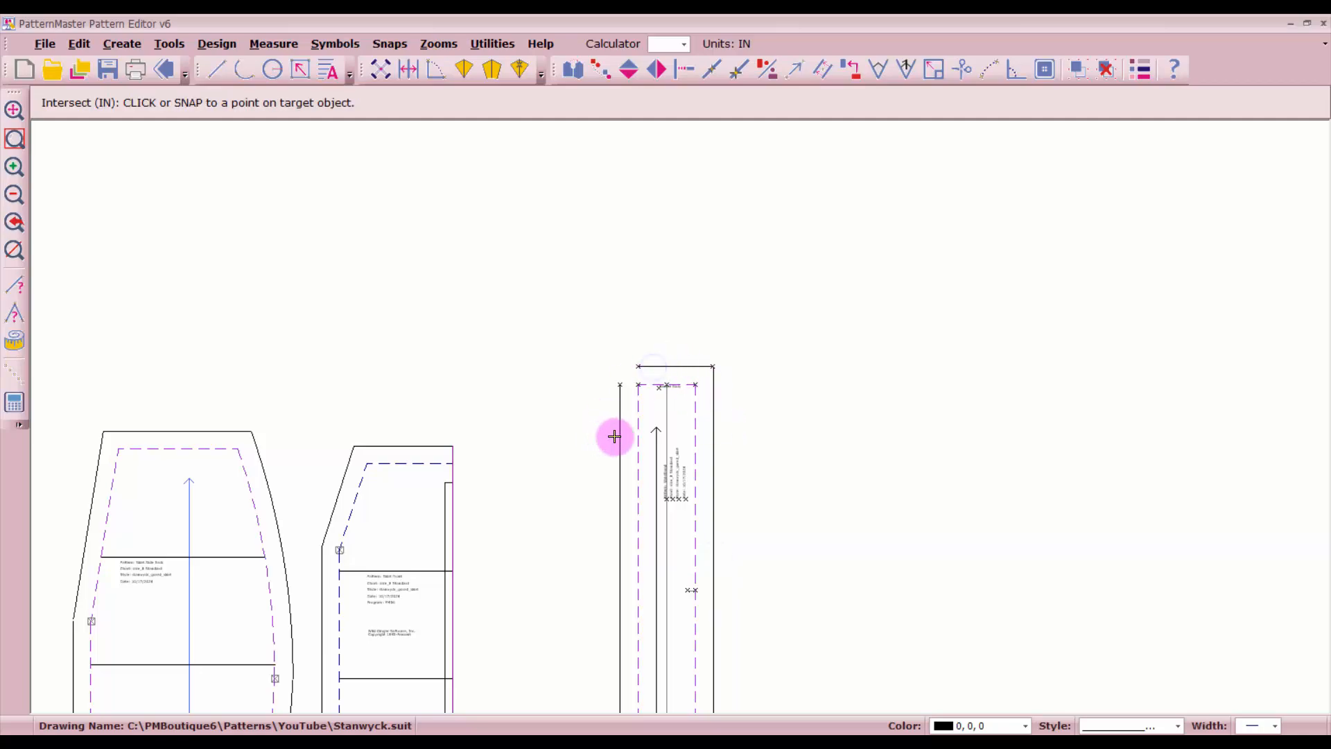
click(615, 437)
click(628, 373)
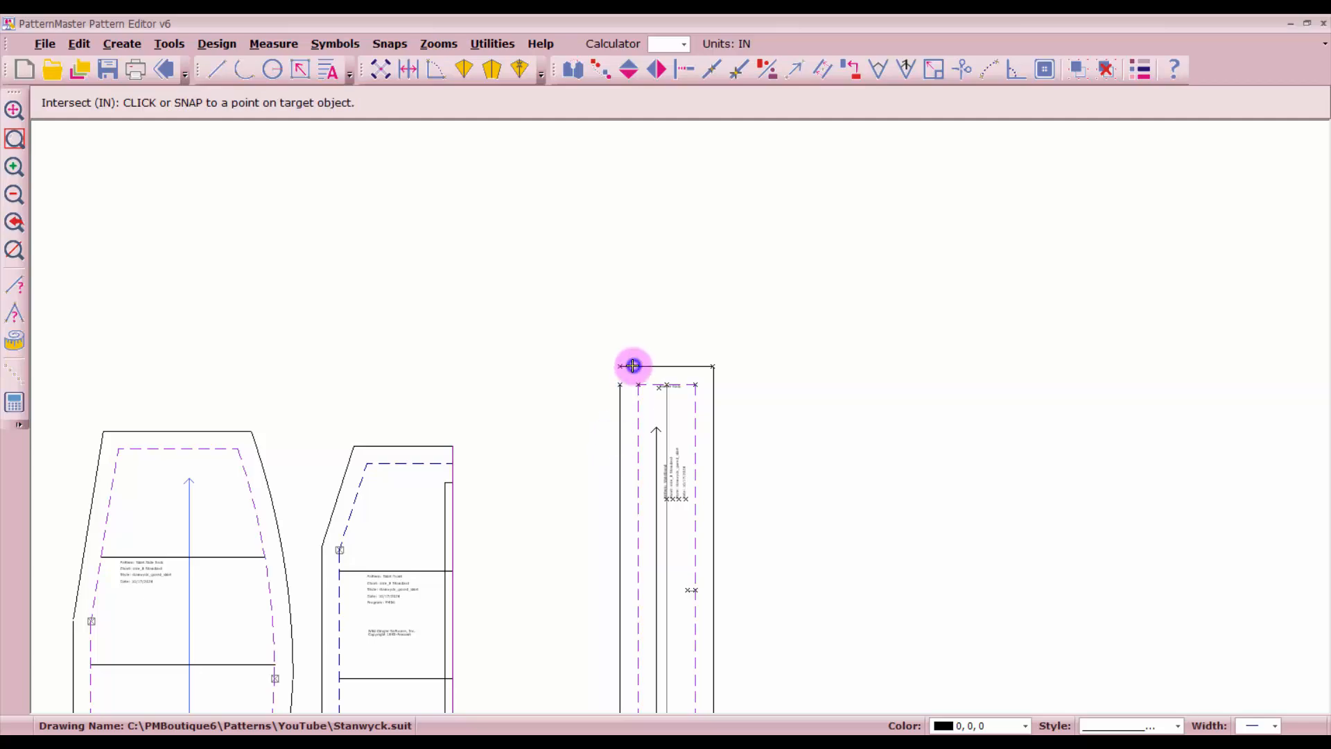
Step: Close both lower corners of the waistband's seam allowance by extending the side and bottom offset lines with Intersect
scroll(660, 565, down, 2)
scroll(680, 437, down, 1)
scroll(681, 634, up, 2)
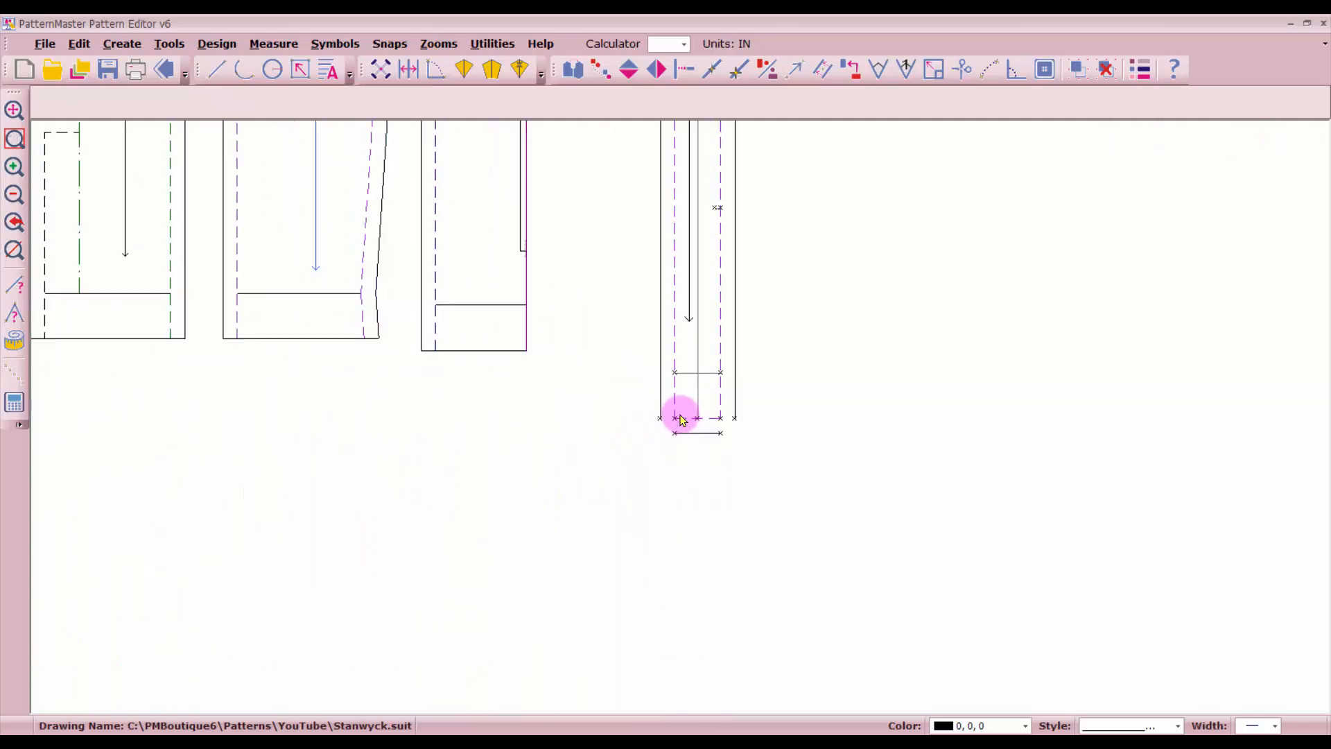
scroll(683, 419, up, 2)
click(632, 393)
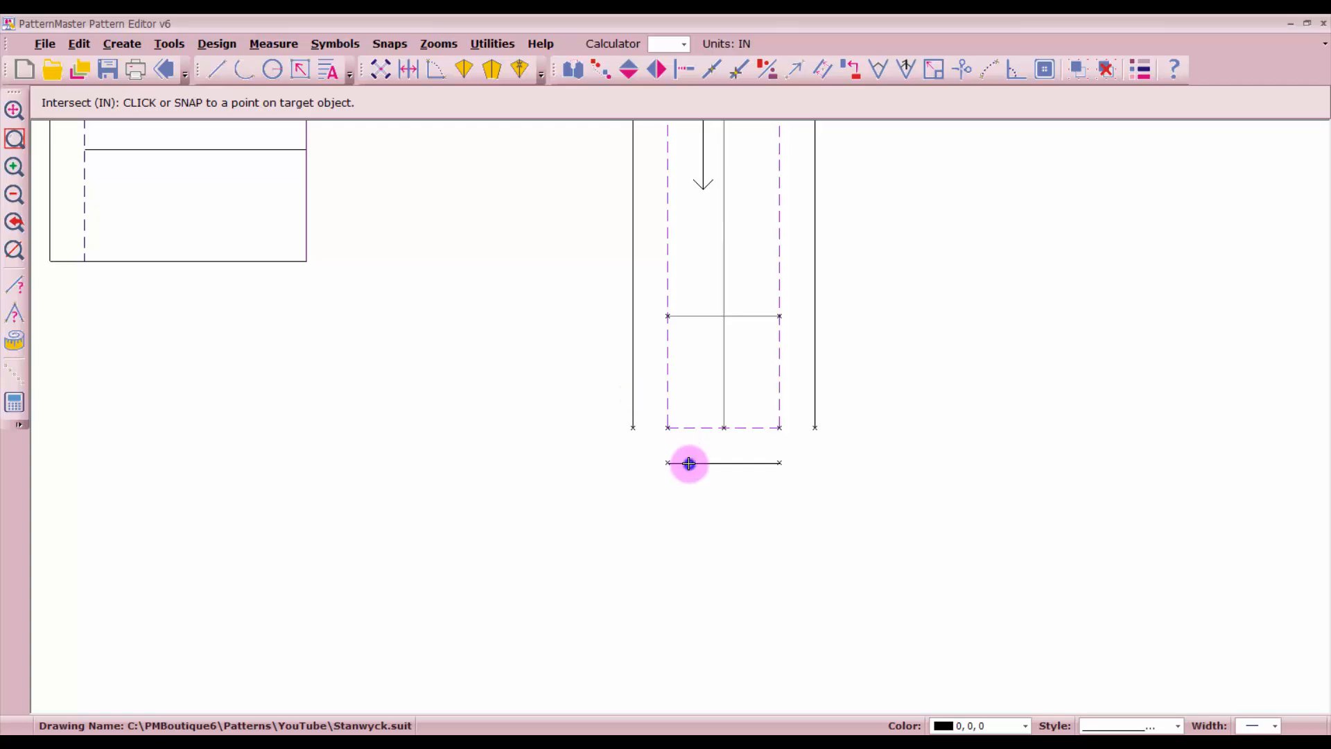
click(689, 463)
click(615, 424)
click(659, 453)
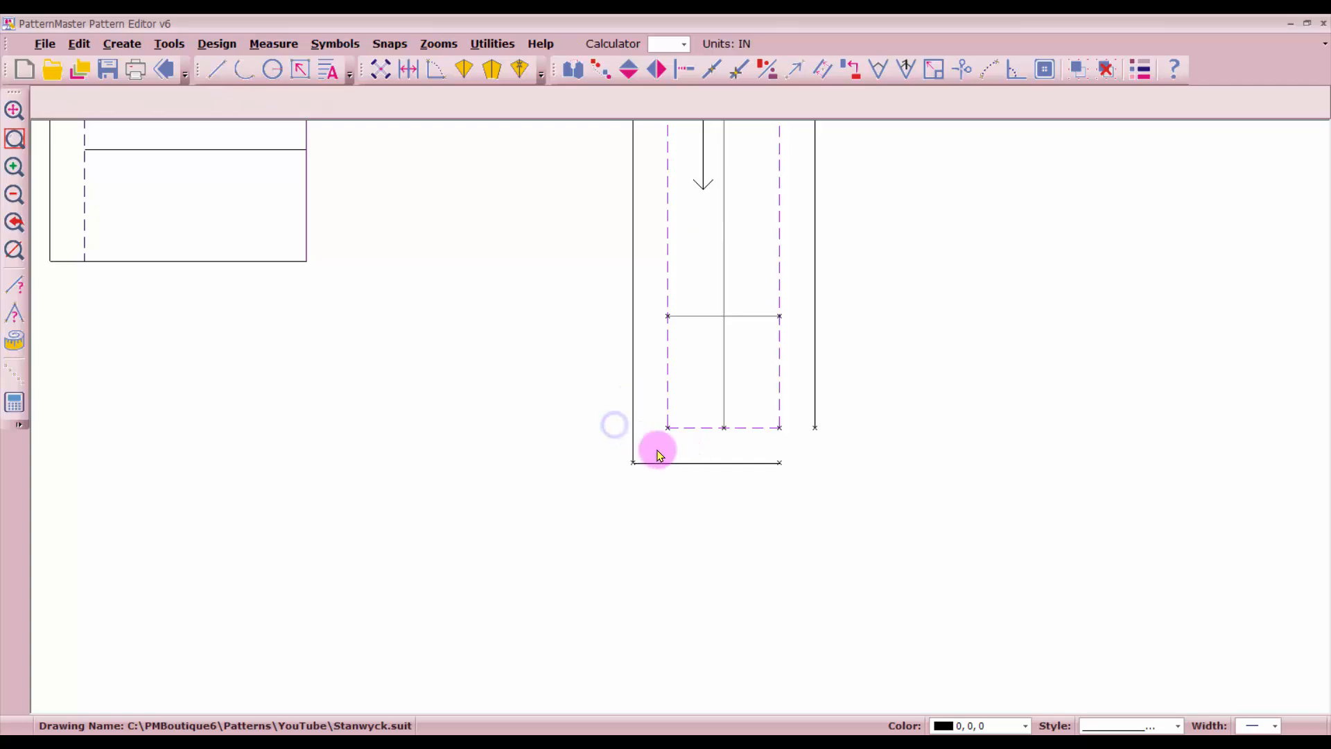
click(818, 384)
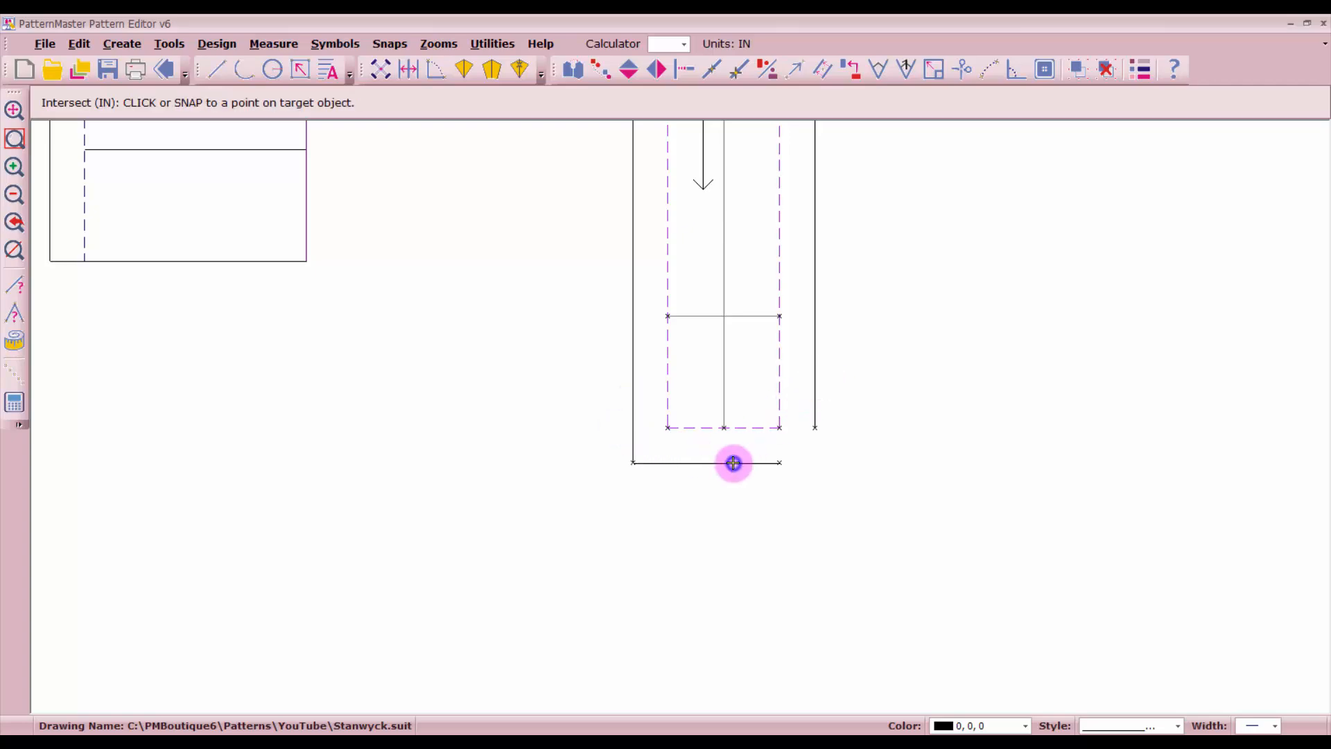
click(734, 464)
click(817, 414)
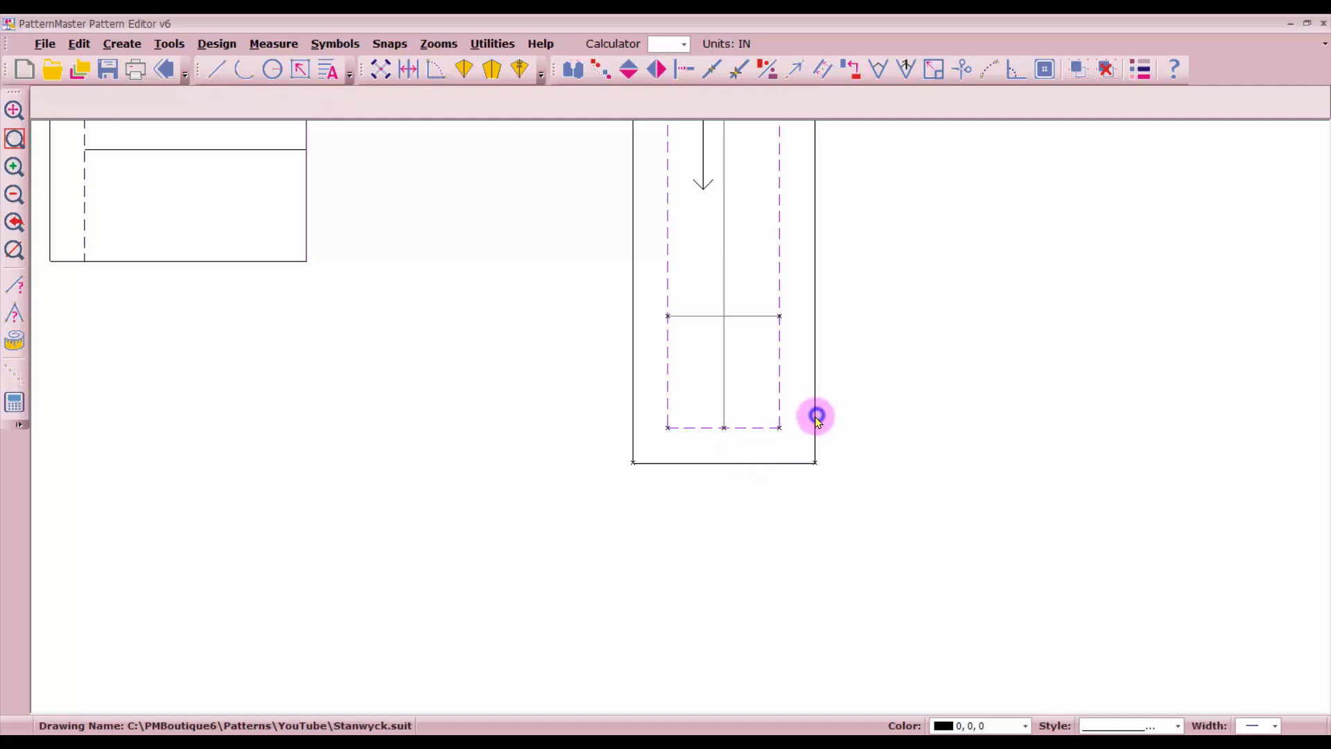
Step: Group all lines, text and symbols of the finished waistband into a single pattern piece
scroll(680, 417, down, 5)
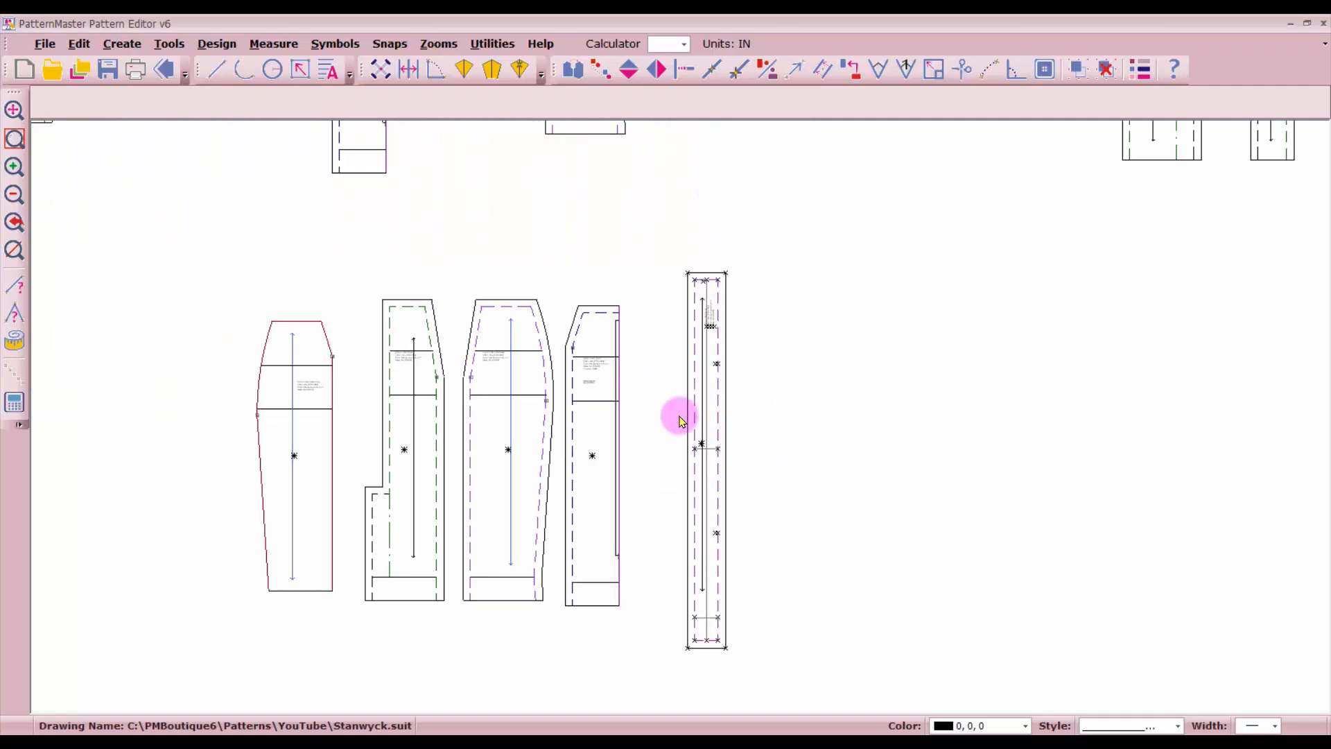
click(663, 259)
click(739, 669)
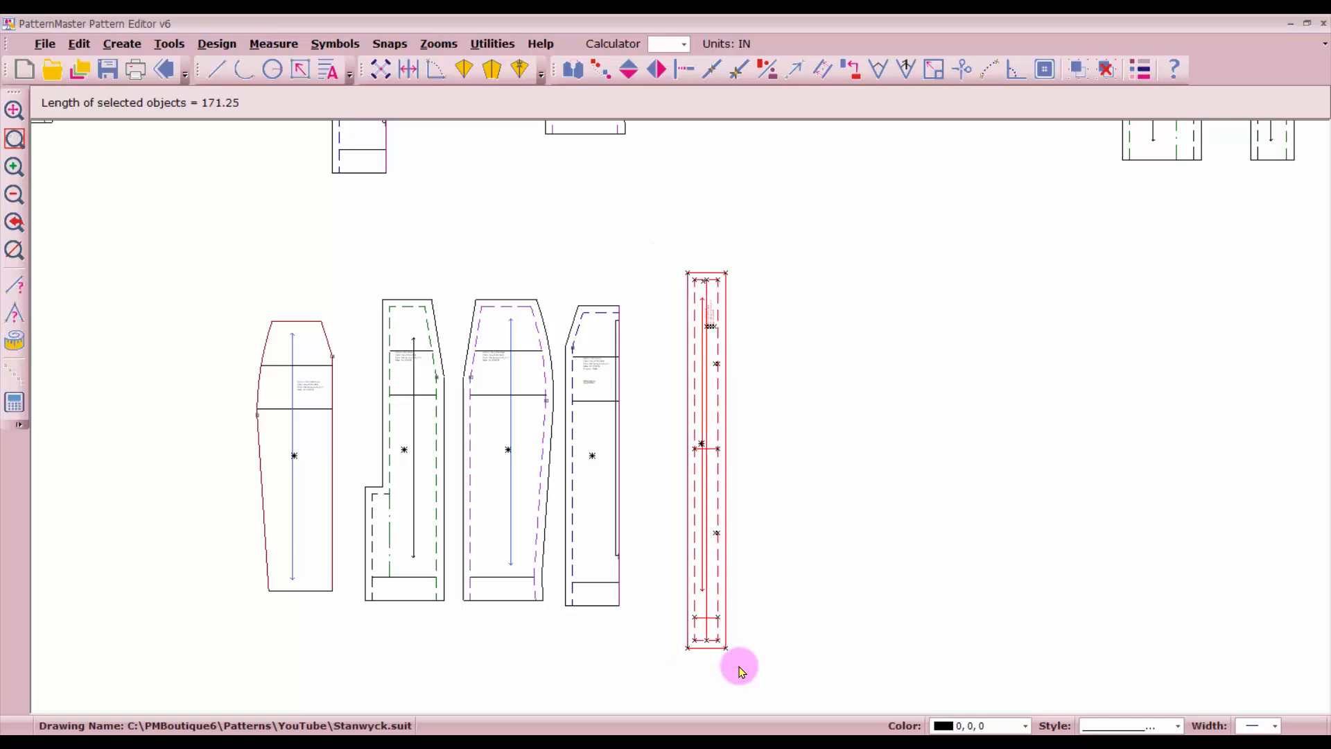
click(1081, 70)
scroll(618, 535, down, 2)
click(391, 224)
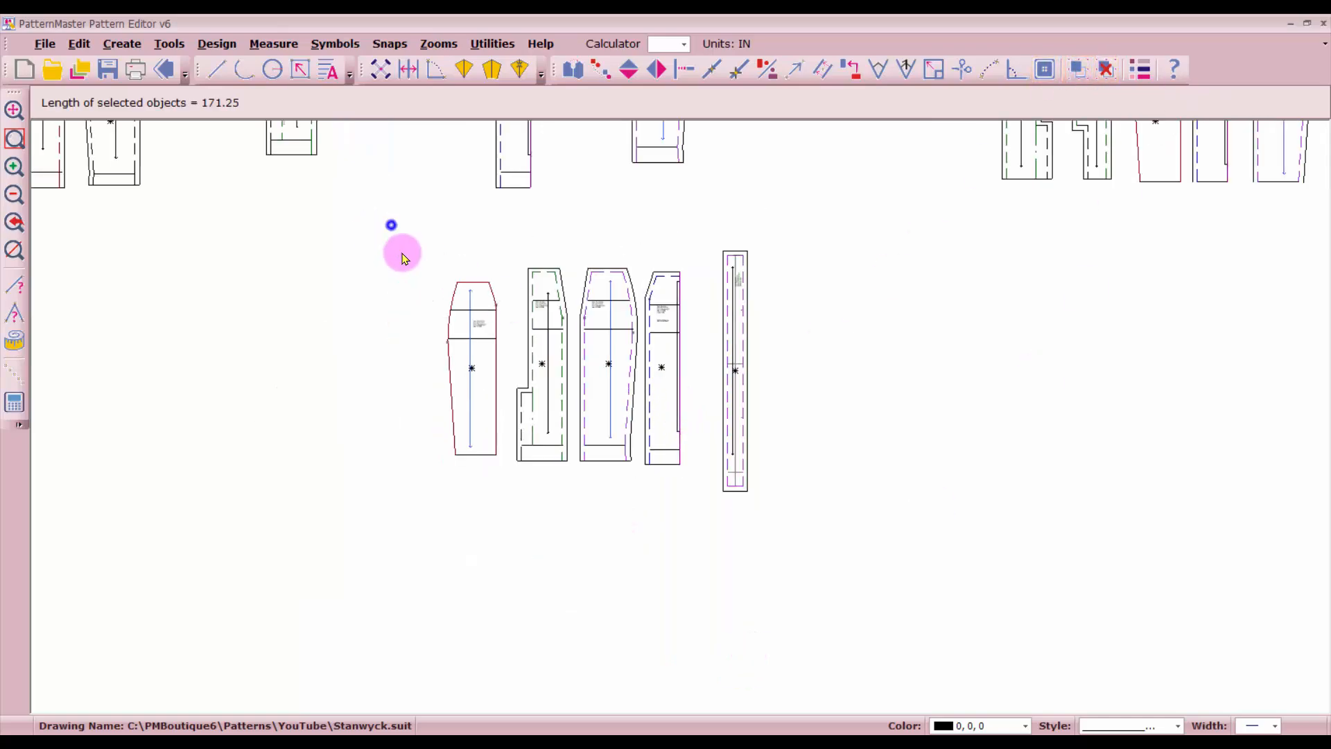
click(706, 510)
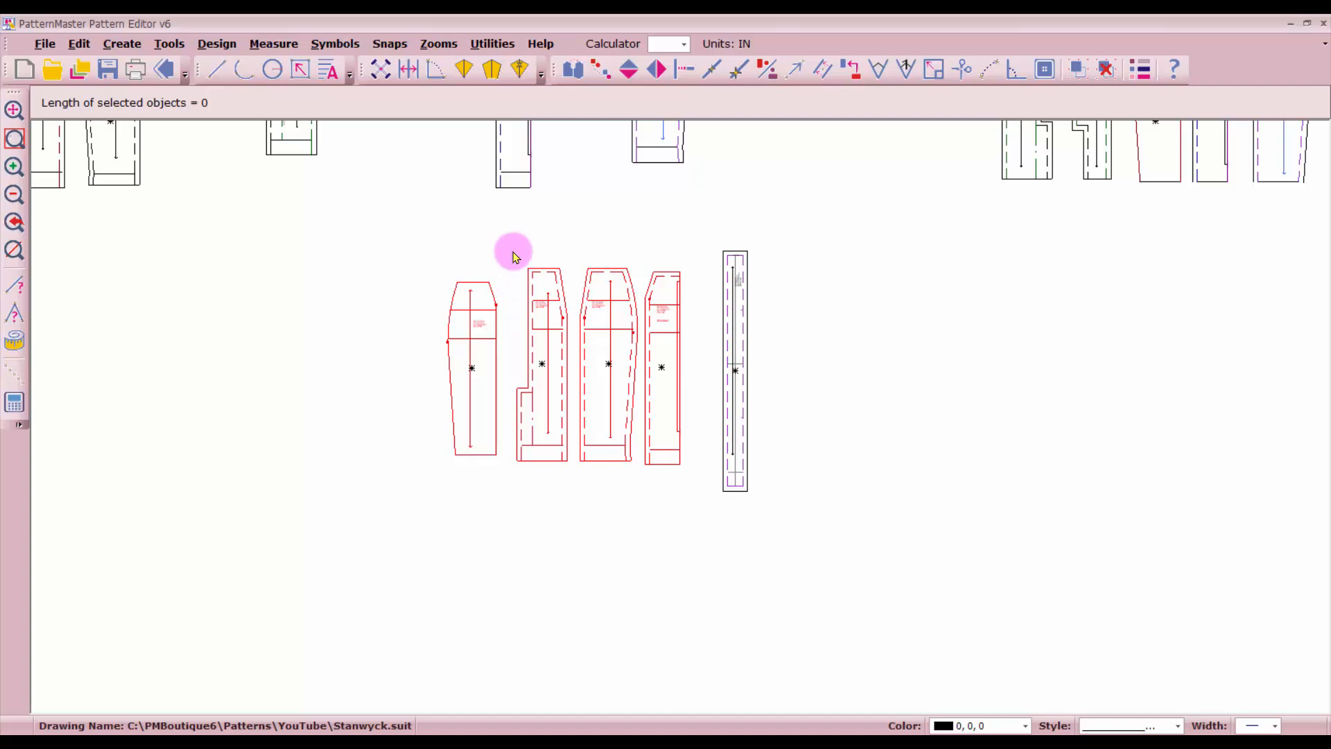
key(Escape)
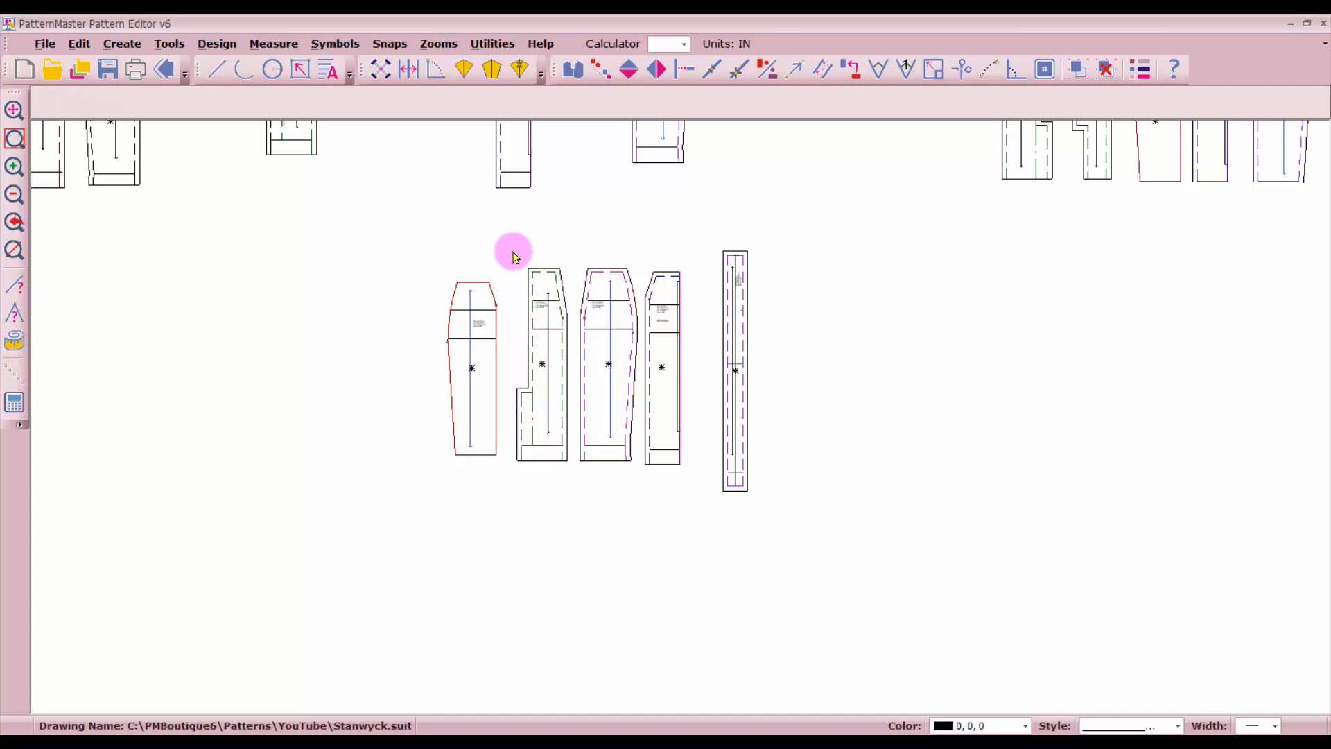
Step: Copy the three skirt pieces that have dashed stitching lines, placing one set of copies directly below the originals
drag(514, 252, 690, 502)
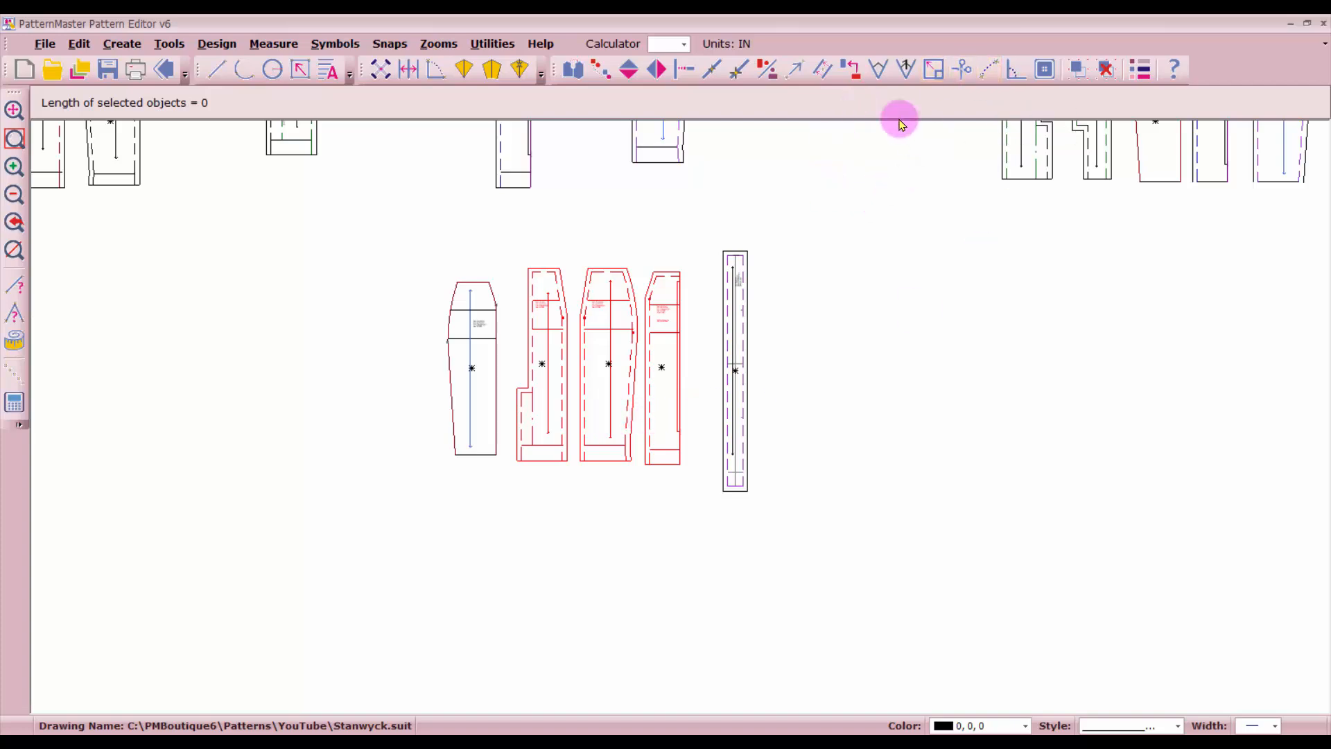
click(605, 75)
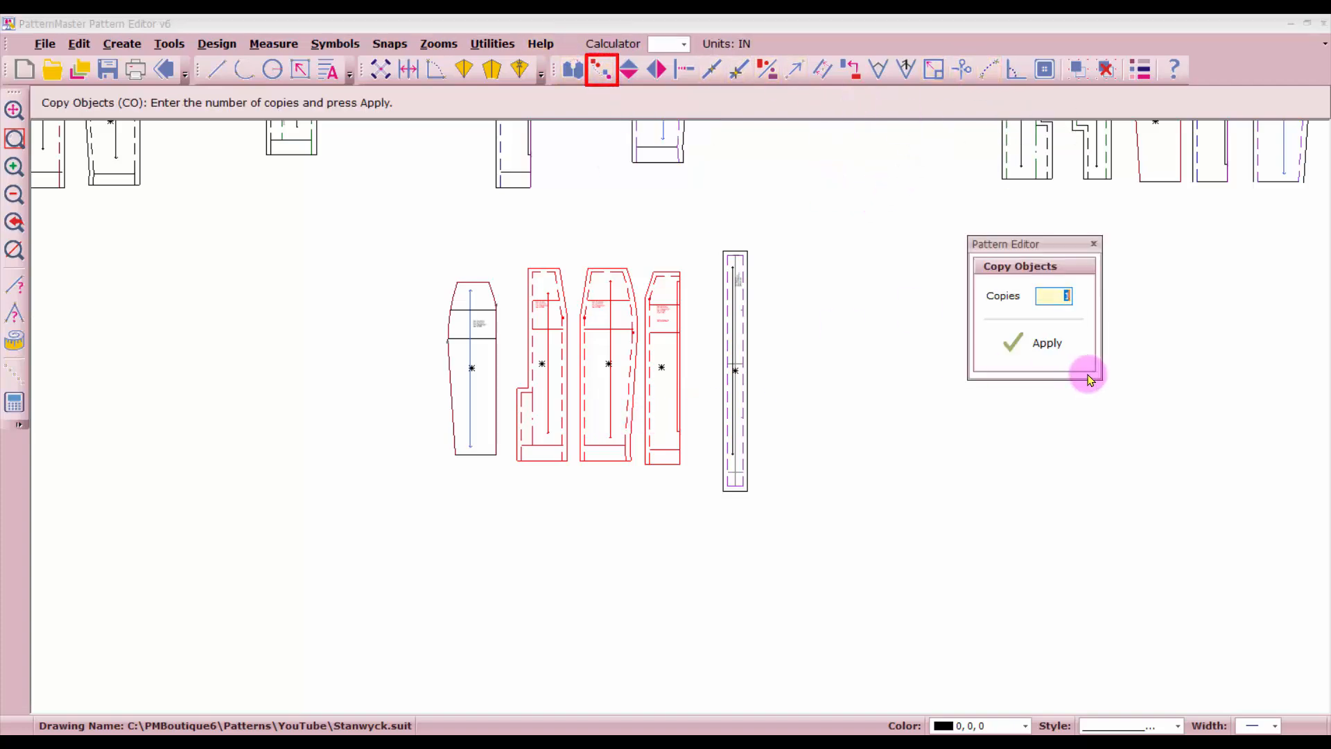
click(1047, 345)
click(537, 362)
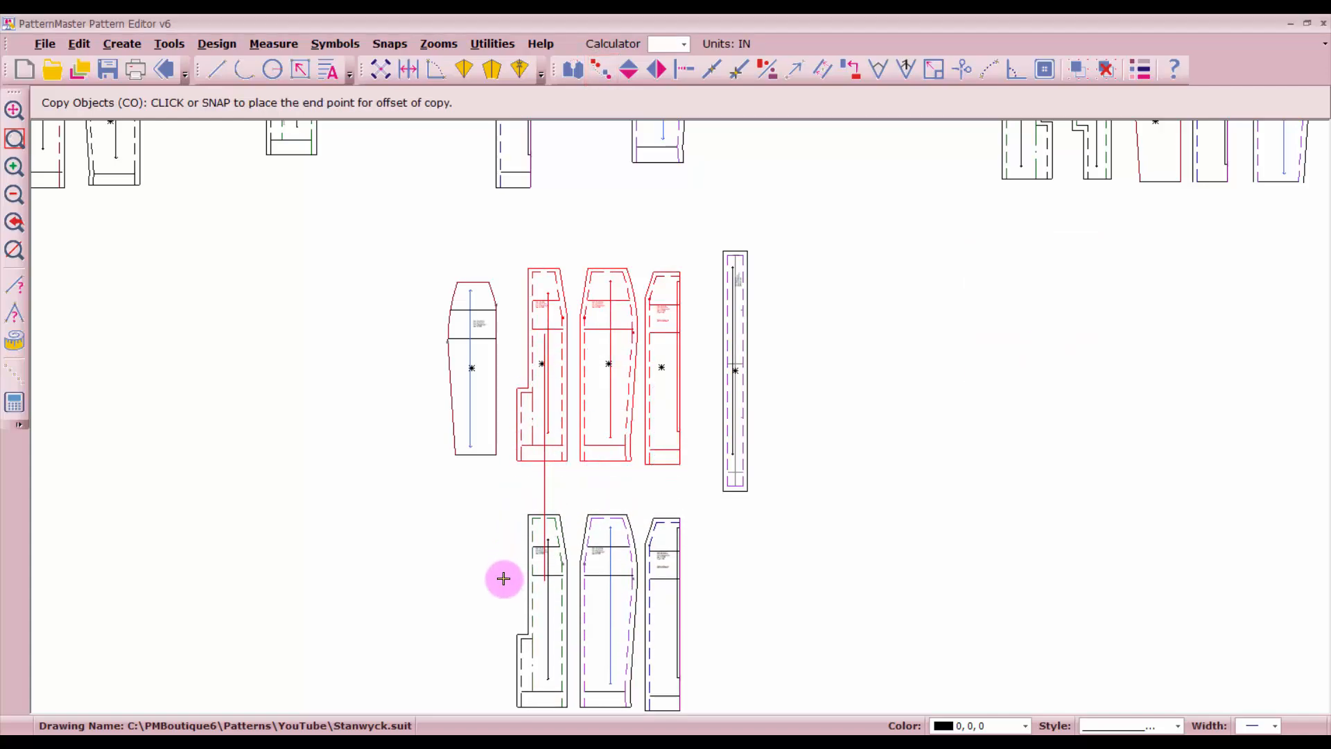
click(504, 578)
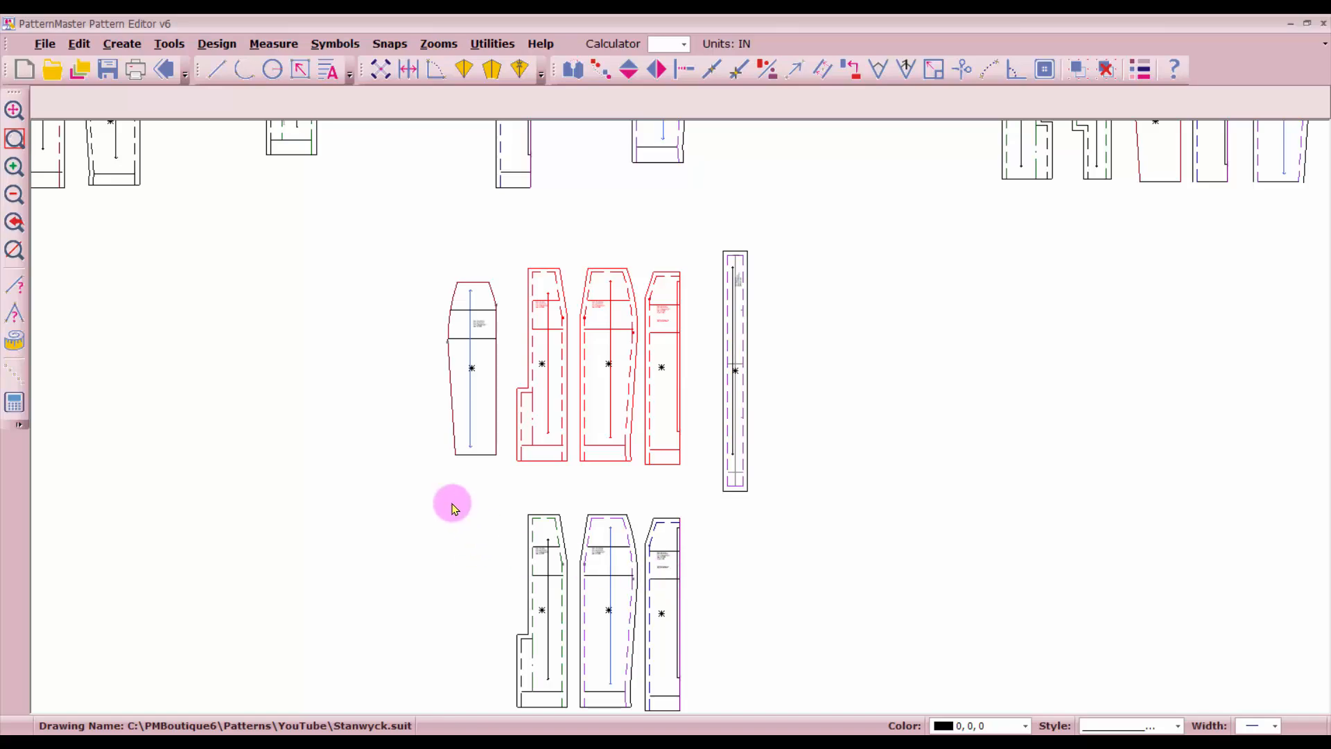
Step: Ungroup the three copied skirt pieces so that their individual lines can be edited
drag(469, 499, 756, 704)
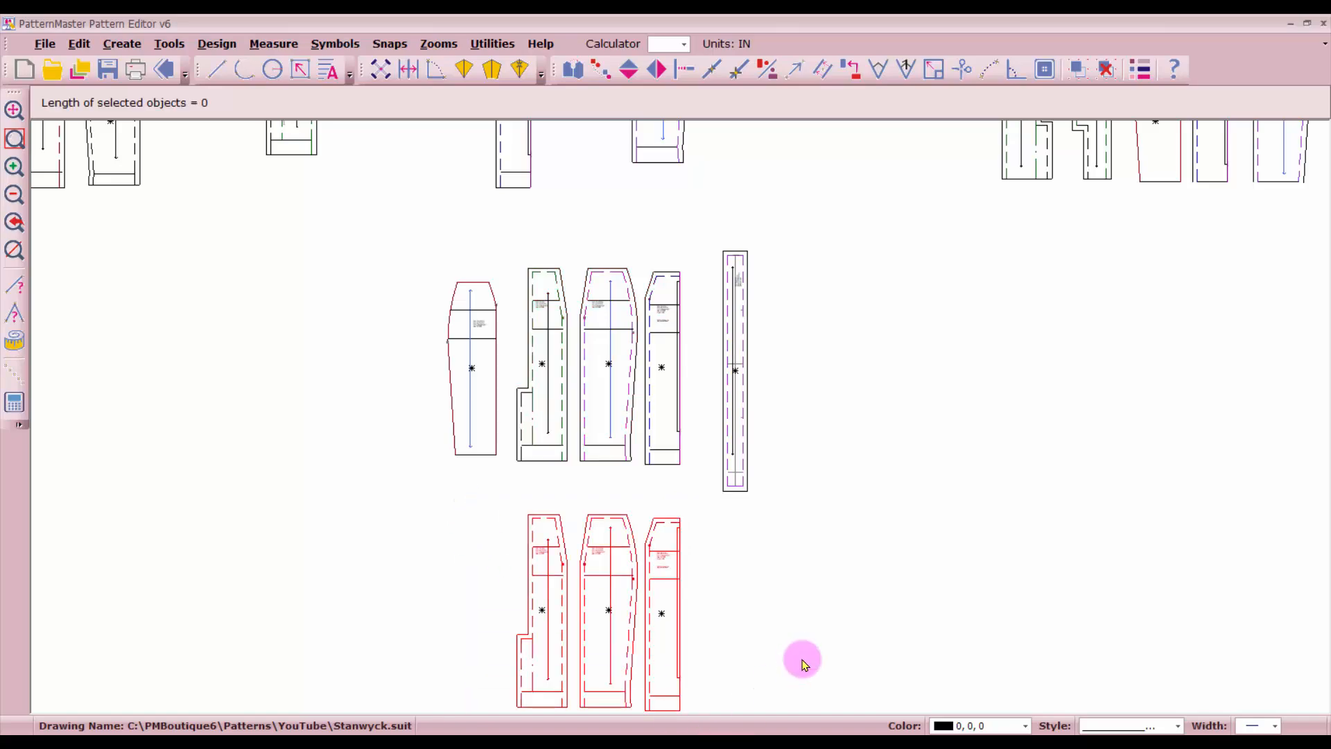
click(12, 252)
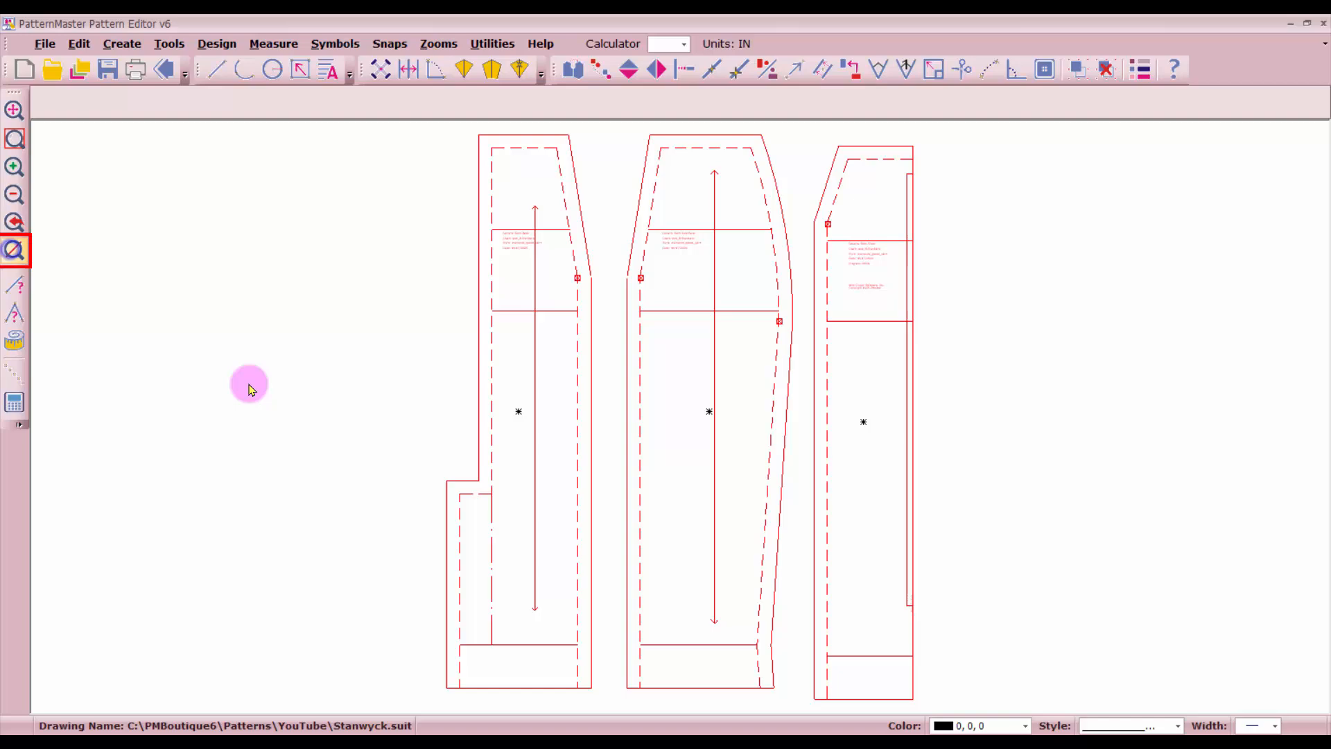
click(1107, 71)
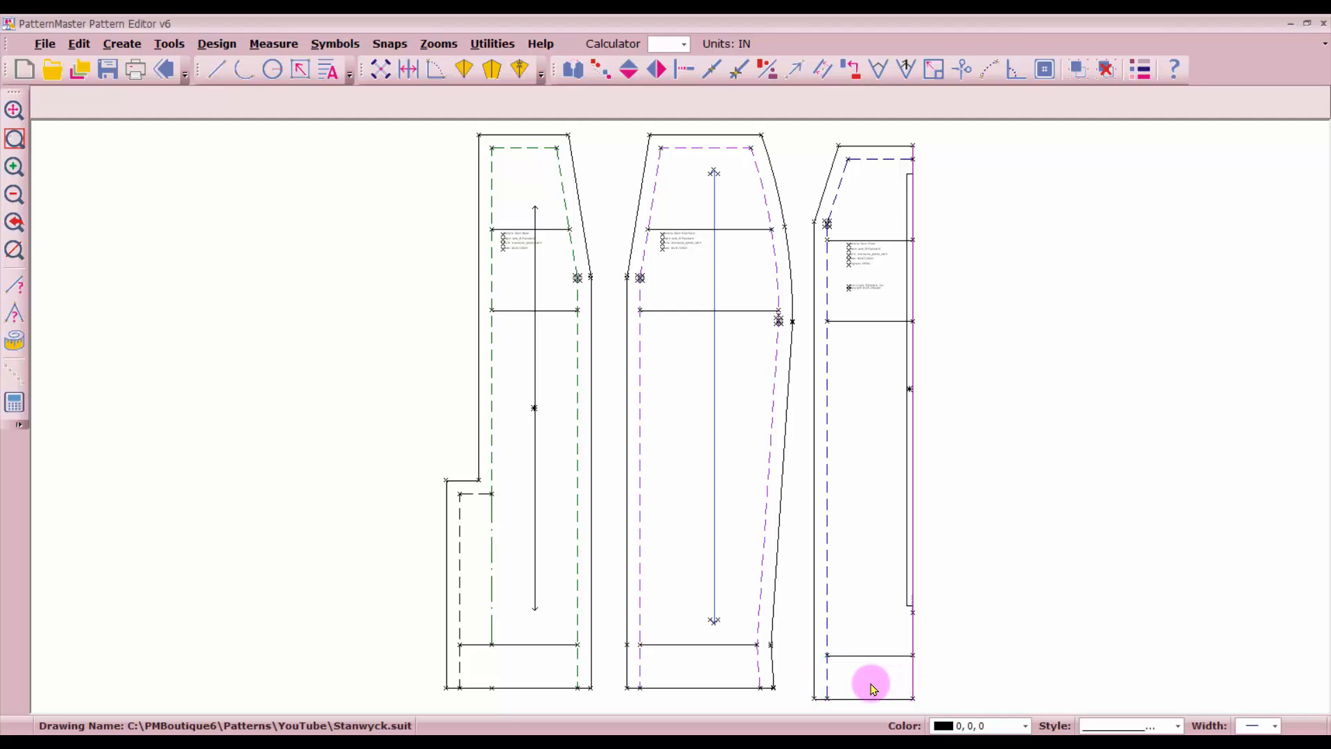
Step: Offset the hemlines of all three copied pieces downward by 1.5 in, including the segment on the vent extension
click(823, 73)
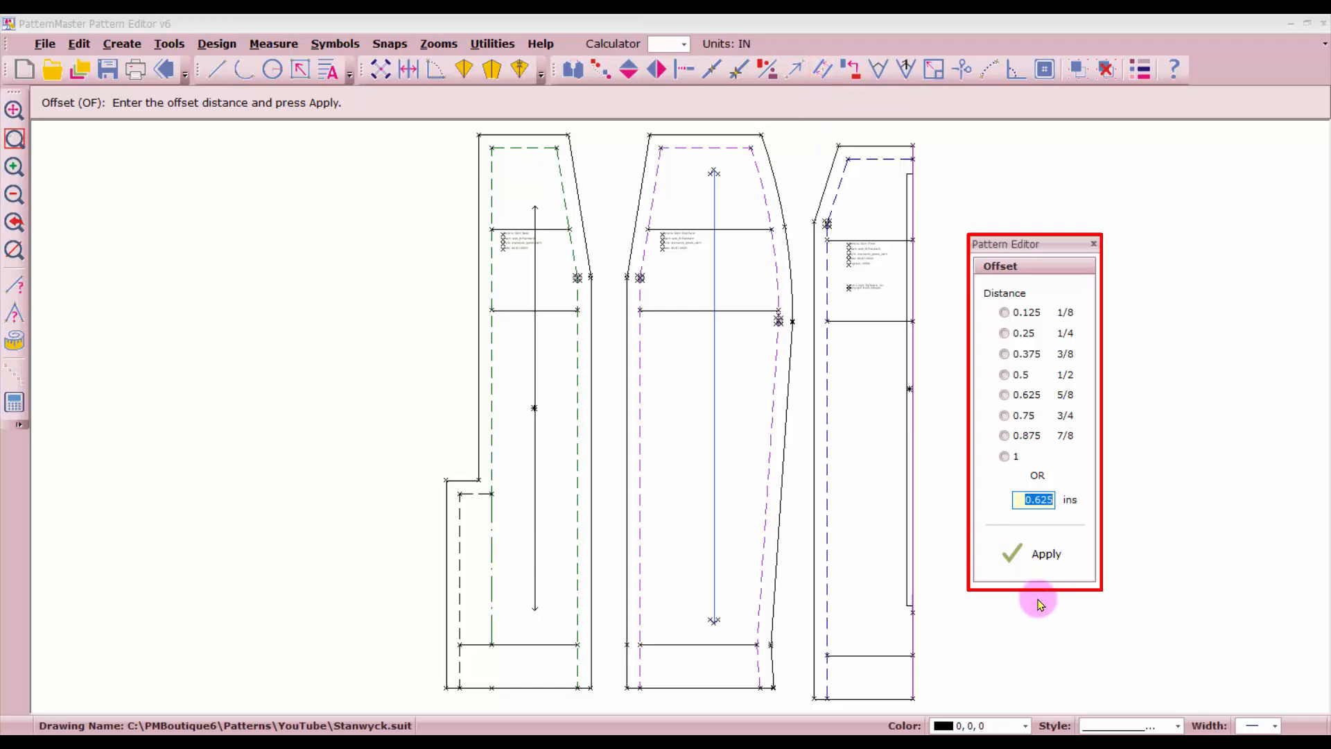
key(Return)
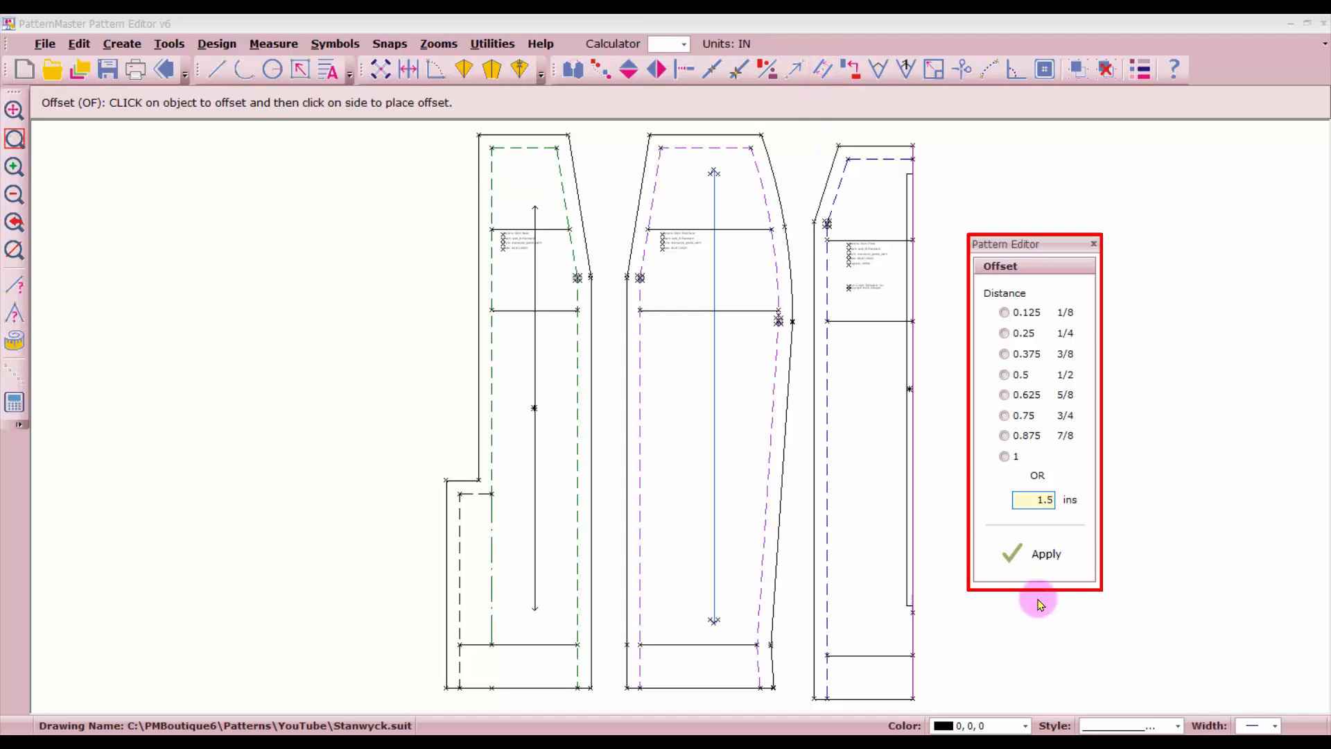
click(861, 659)
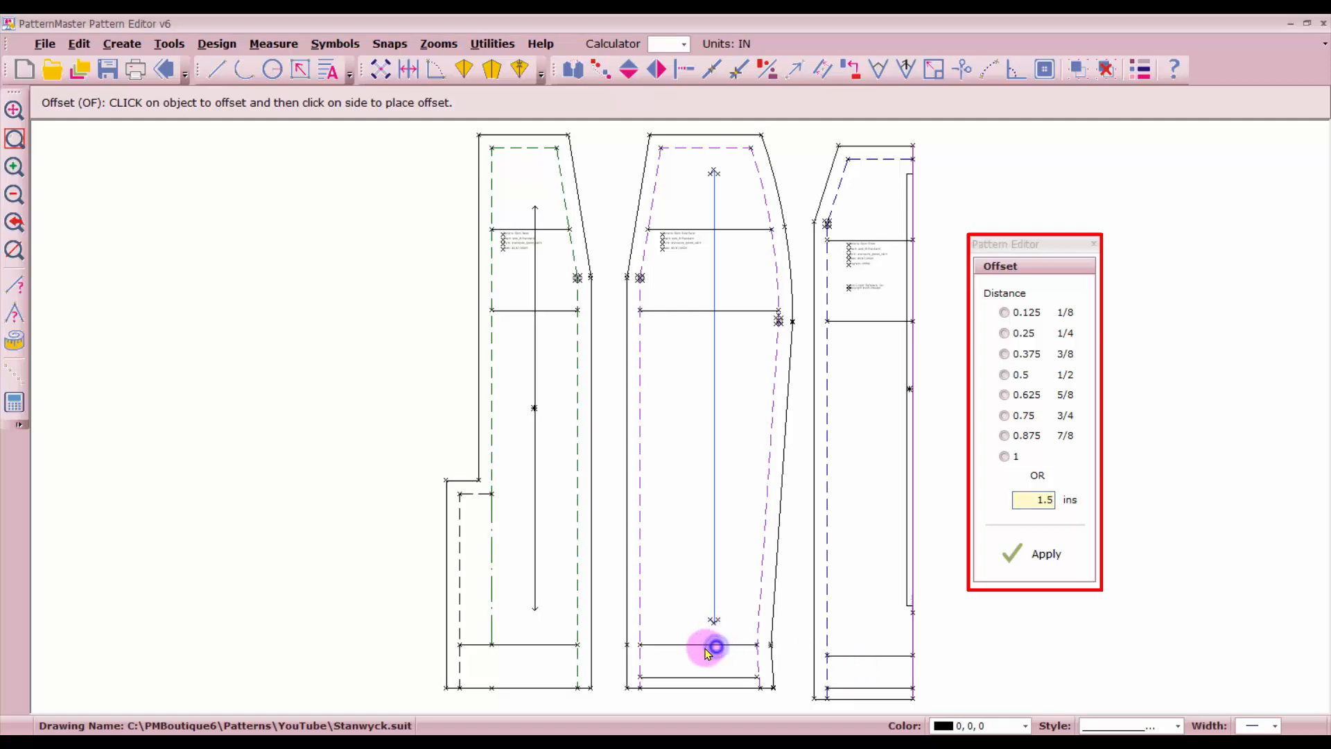
click(549, 650)
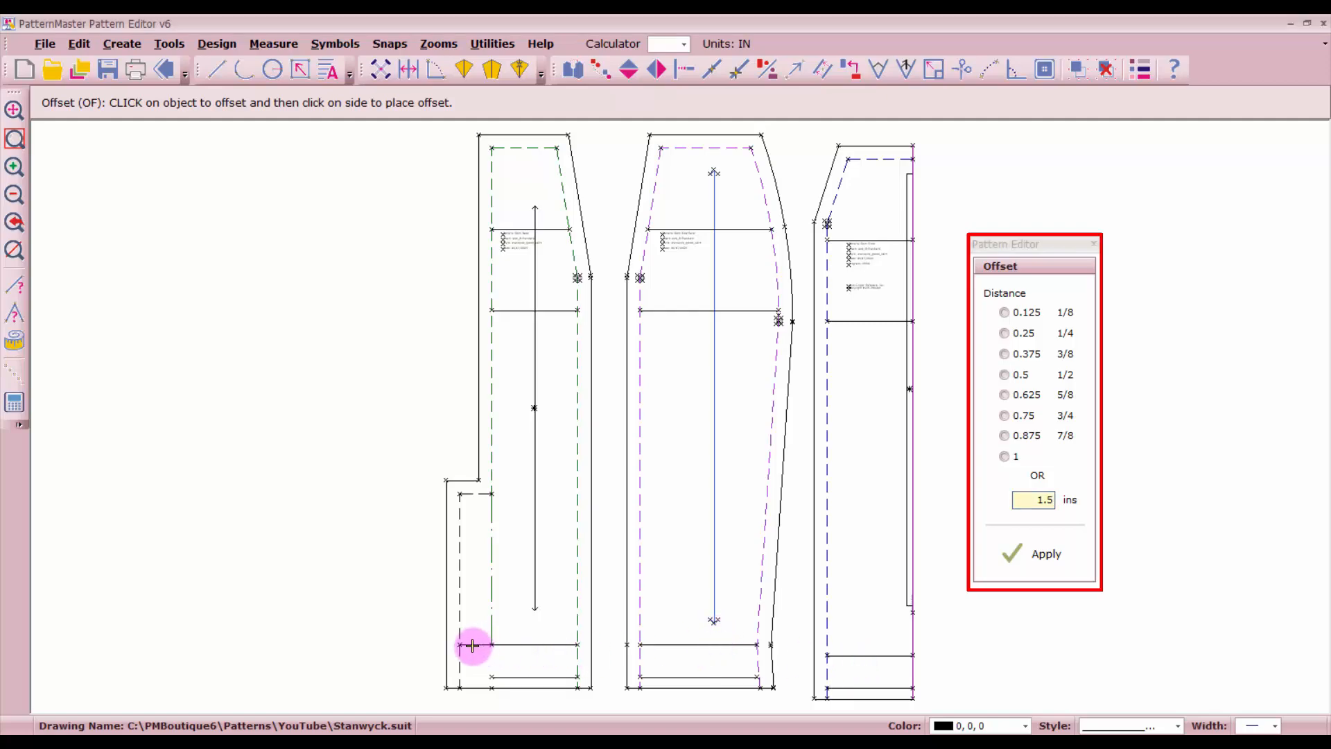
right_click(473, 649)
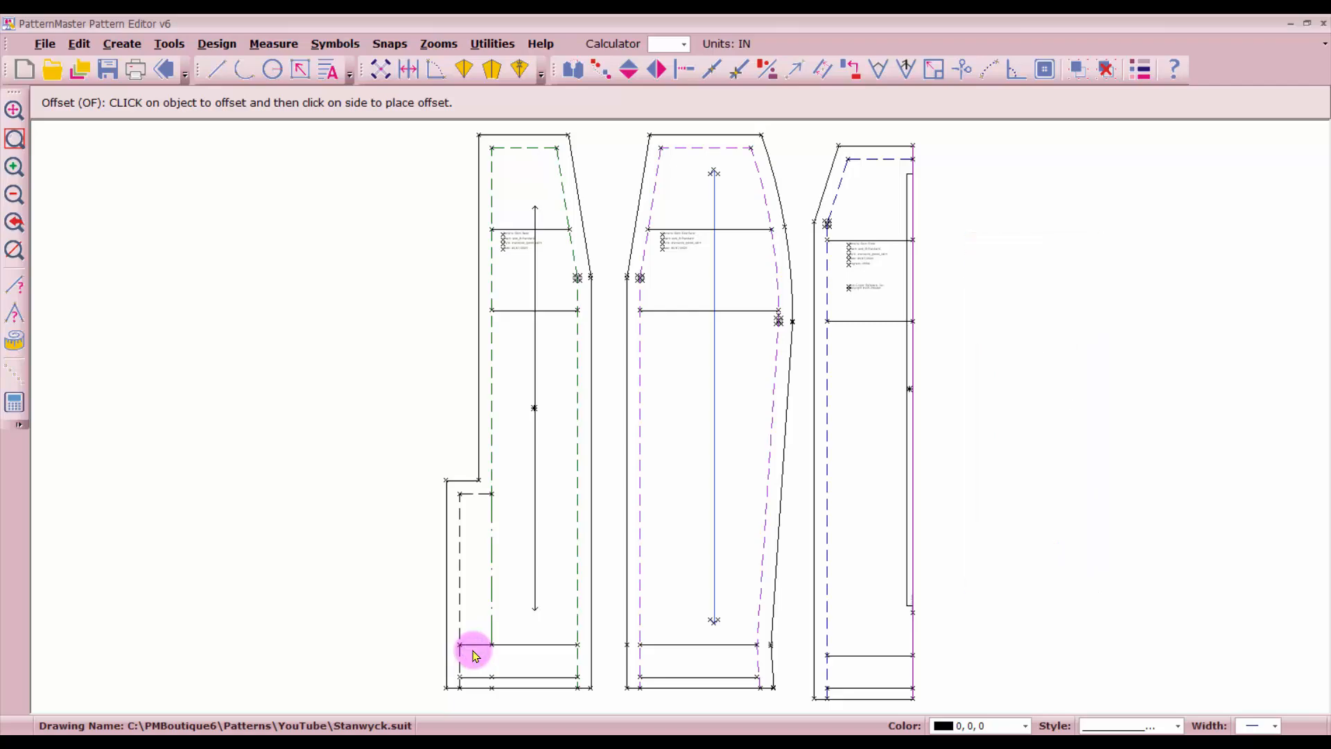
Step: On the vent piece, use Intersect to trim the extension's dashed line to the new lower line and extend that line to both outer side edges
click(685, 69)
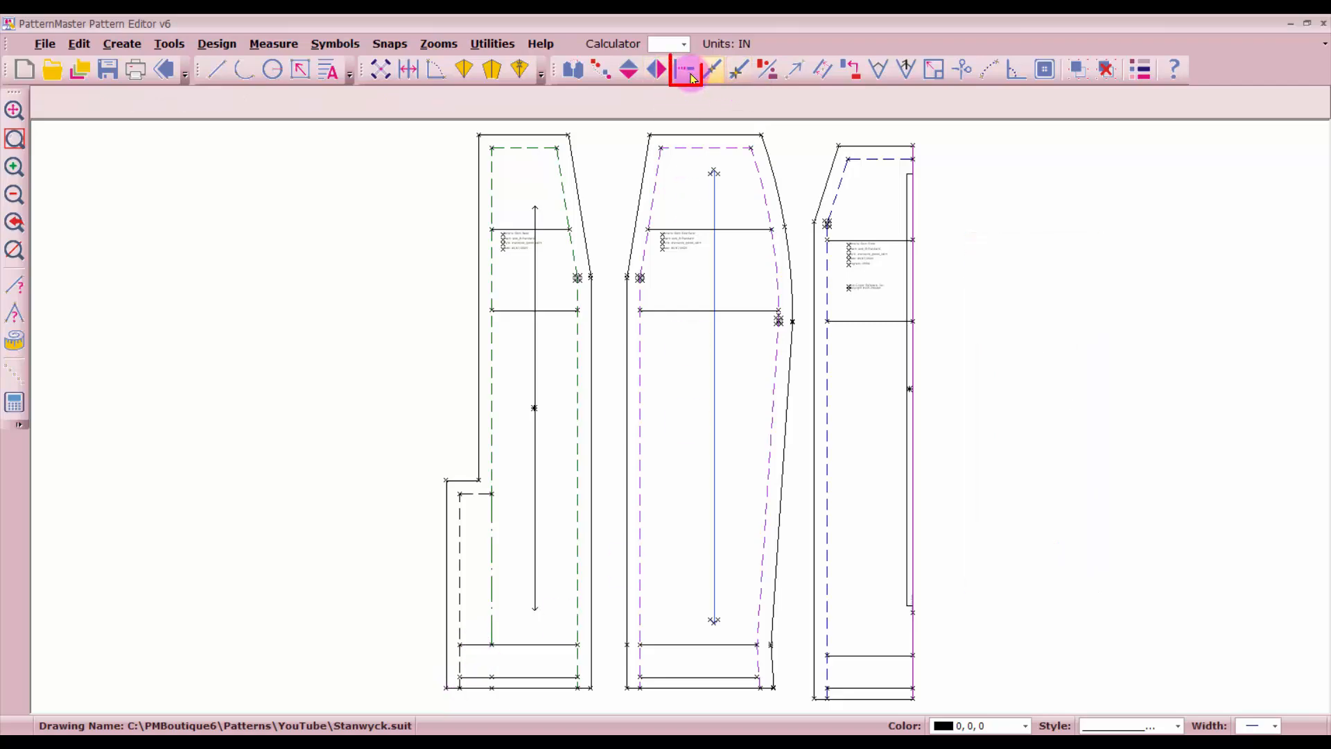
click(458, 660)
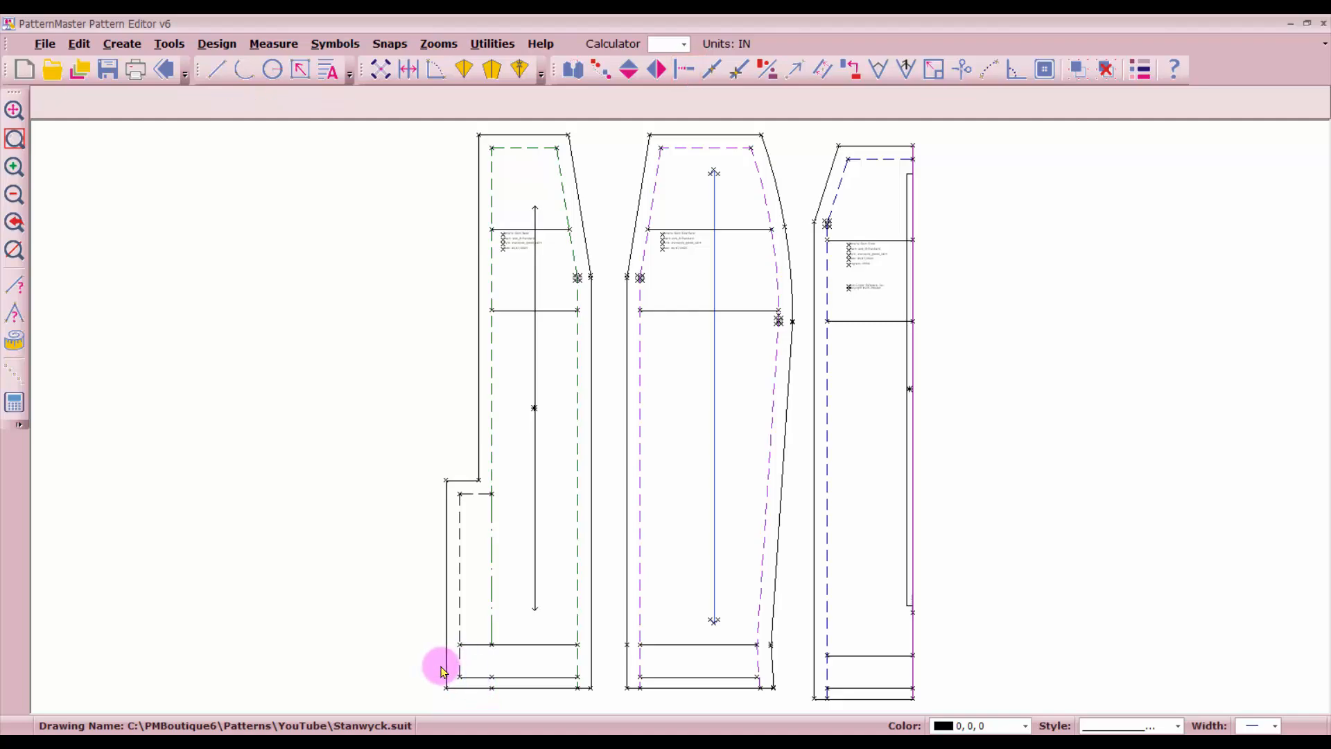
click(476, 677)
click(442, 676)
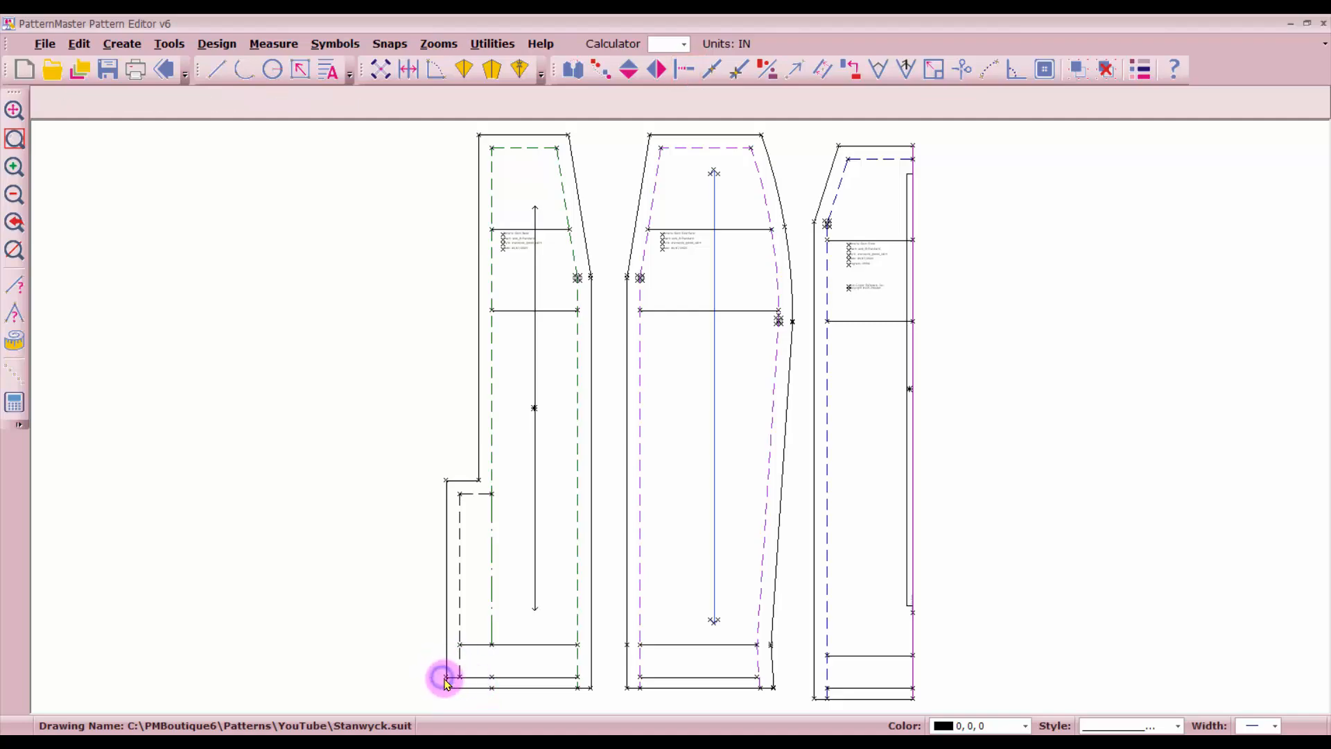
click(567, 677)
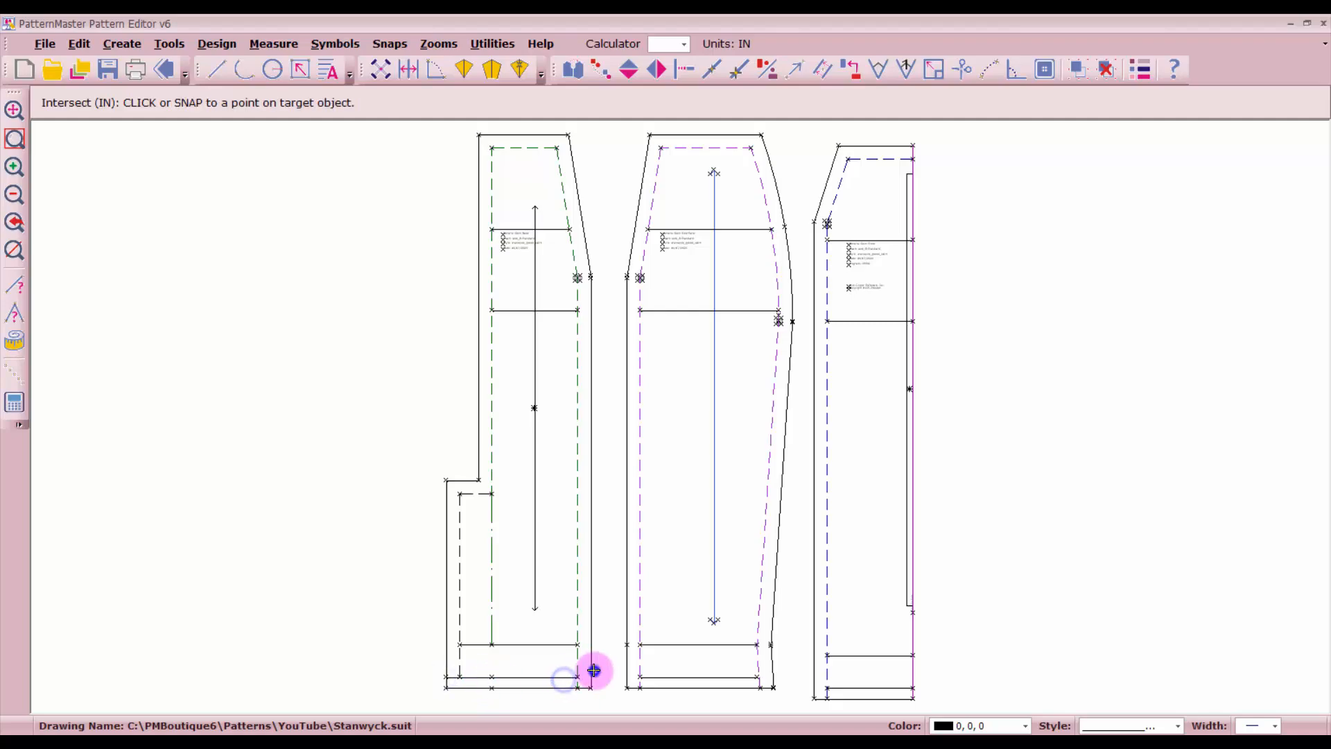
click(591, 672)
Step: Fit the vent piece's inner lines with Intersect: right dashed line and dash-dot line to the new lower line, hemline to the right outer edge
click(564, 672)
click(546, 643)
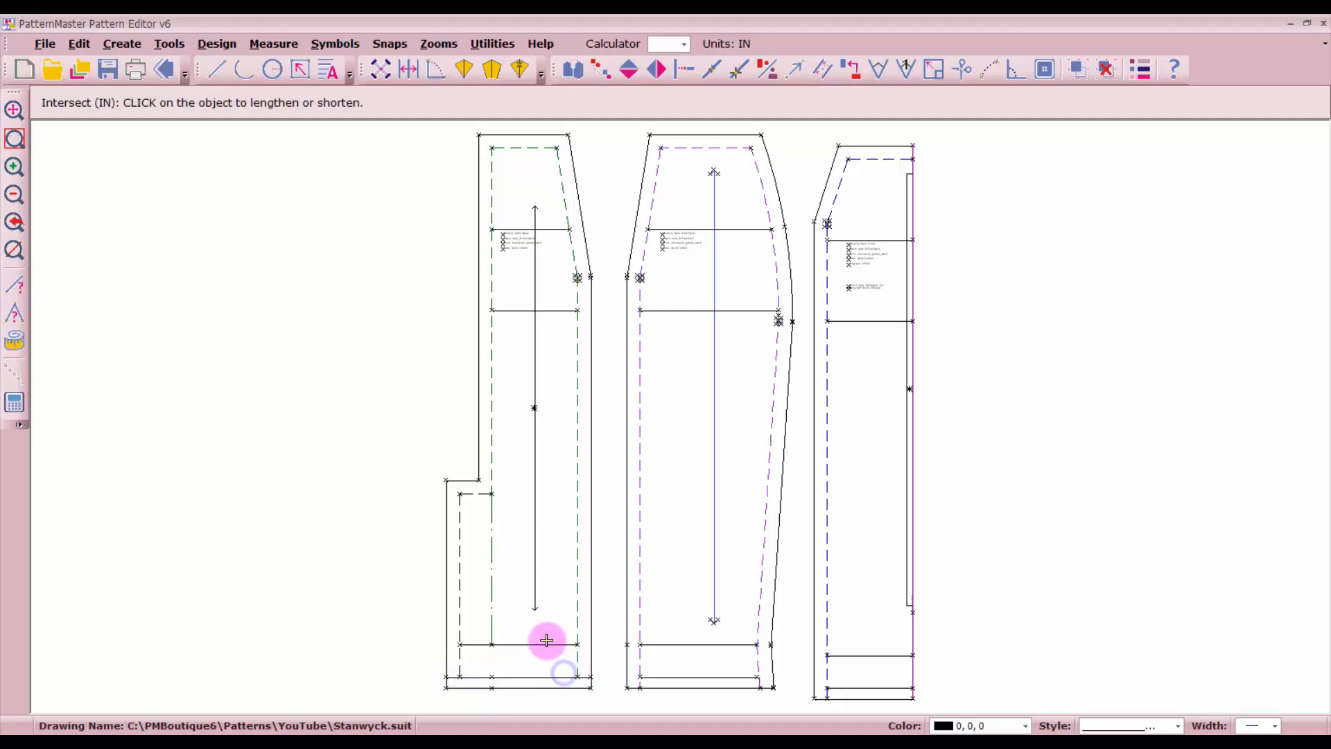
click(593, 634)
scroll(503, 685, up, 1)
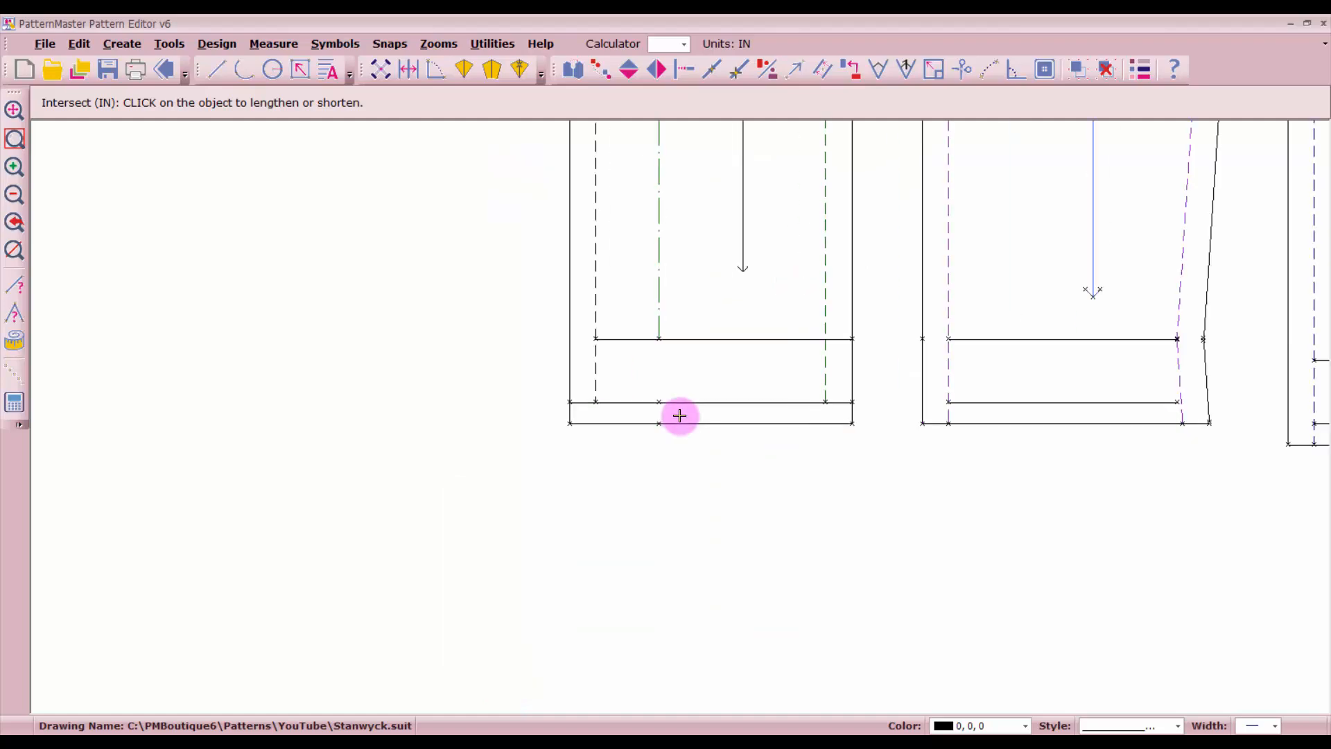
click(659, 321)
click(673, 403)
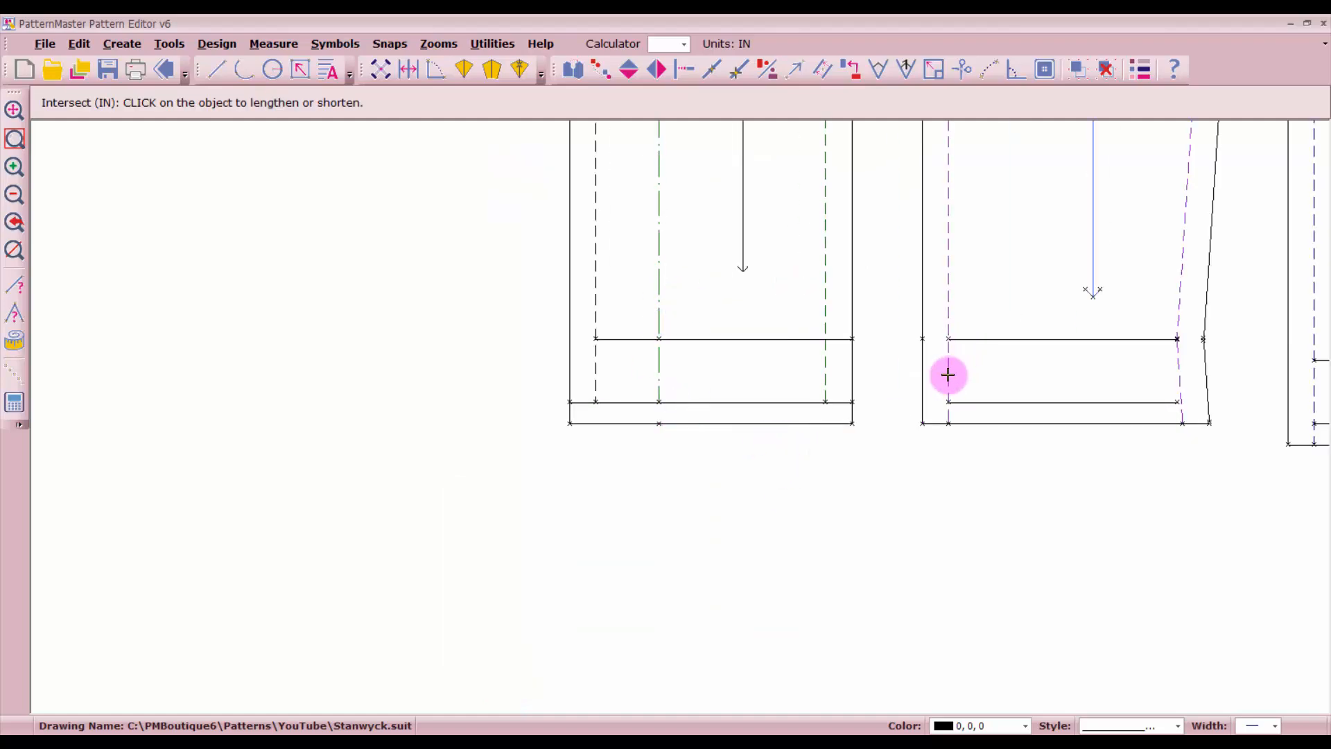
Step: On the middle piece, trim the left dashed line to the new lower line and extend that line to both outer side edges
click(949, 375)
click(977, 400)
click(989, 401)
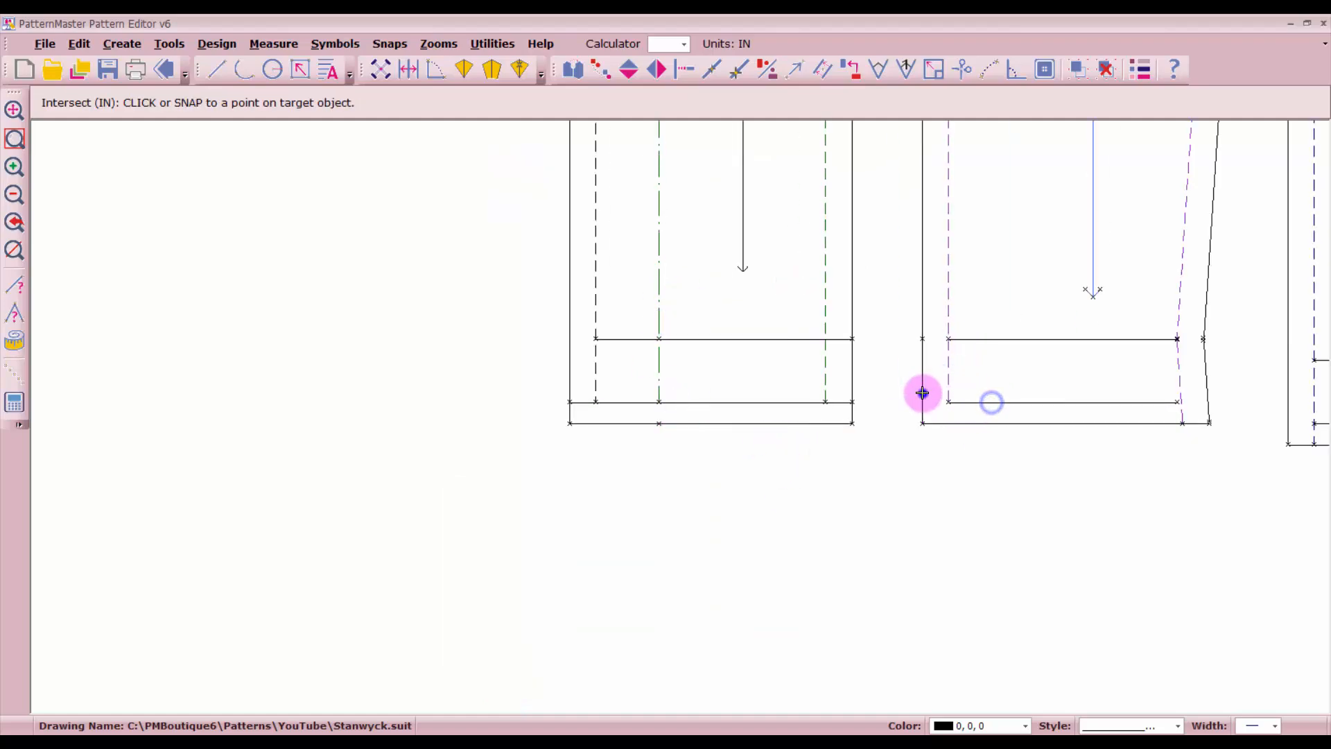
click(922, 393)
click(1125, 401)
click(1212, 392)
Step: Trim the middle piece's two outer side edges and its right dashed line to the new lower line with Intersect
click(1208, 369)
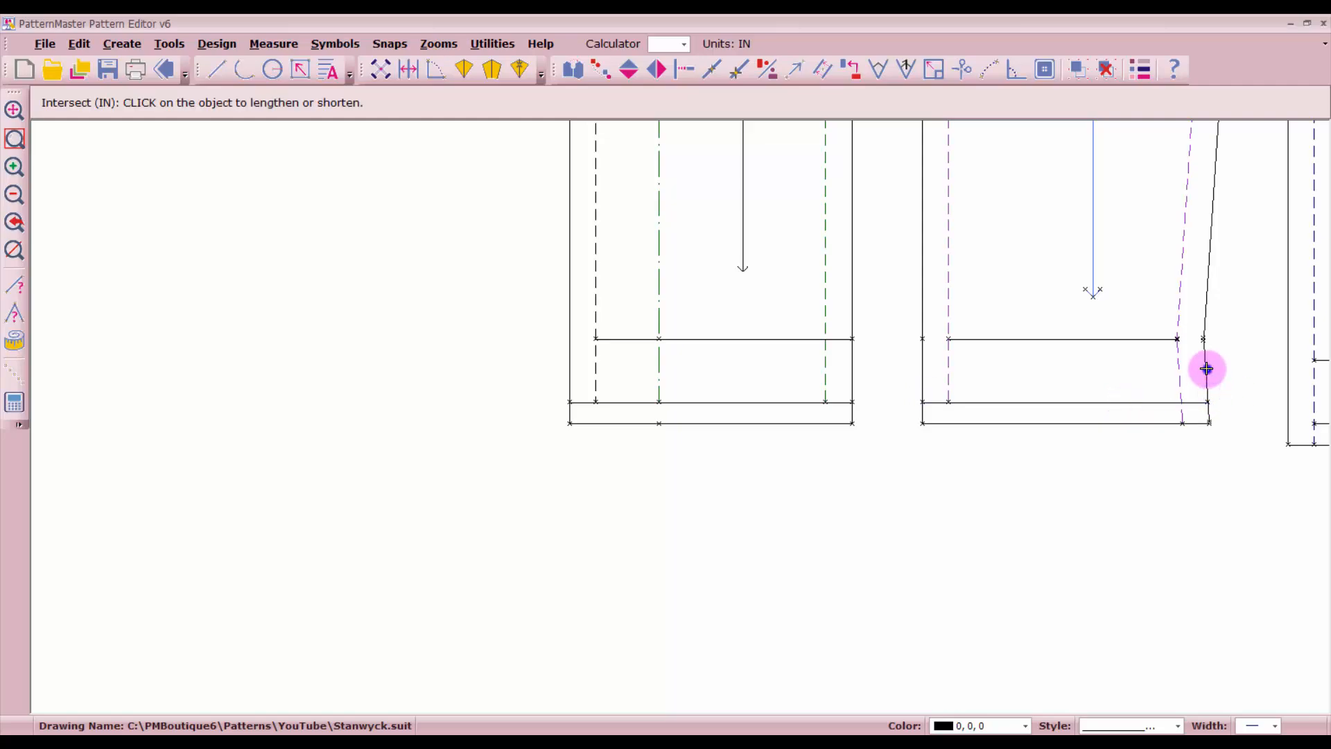
click(1167, 398)
click(1180, 369)
click(1155, 401)
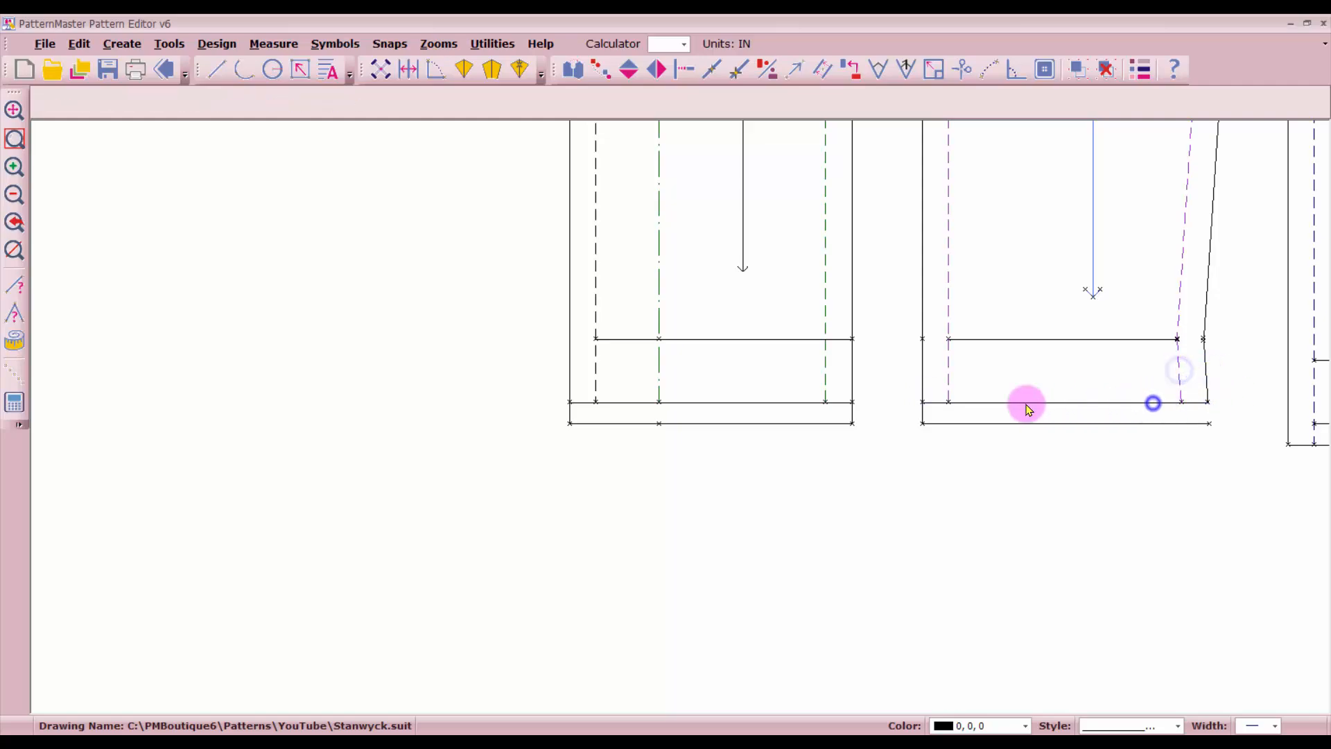
click(924, 378)
click(933, 400)
Step: Extend the new lower line of the third piece to its left outer edge with Intersect
scroll(1115, 402, down, 1)
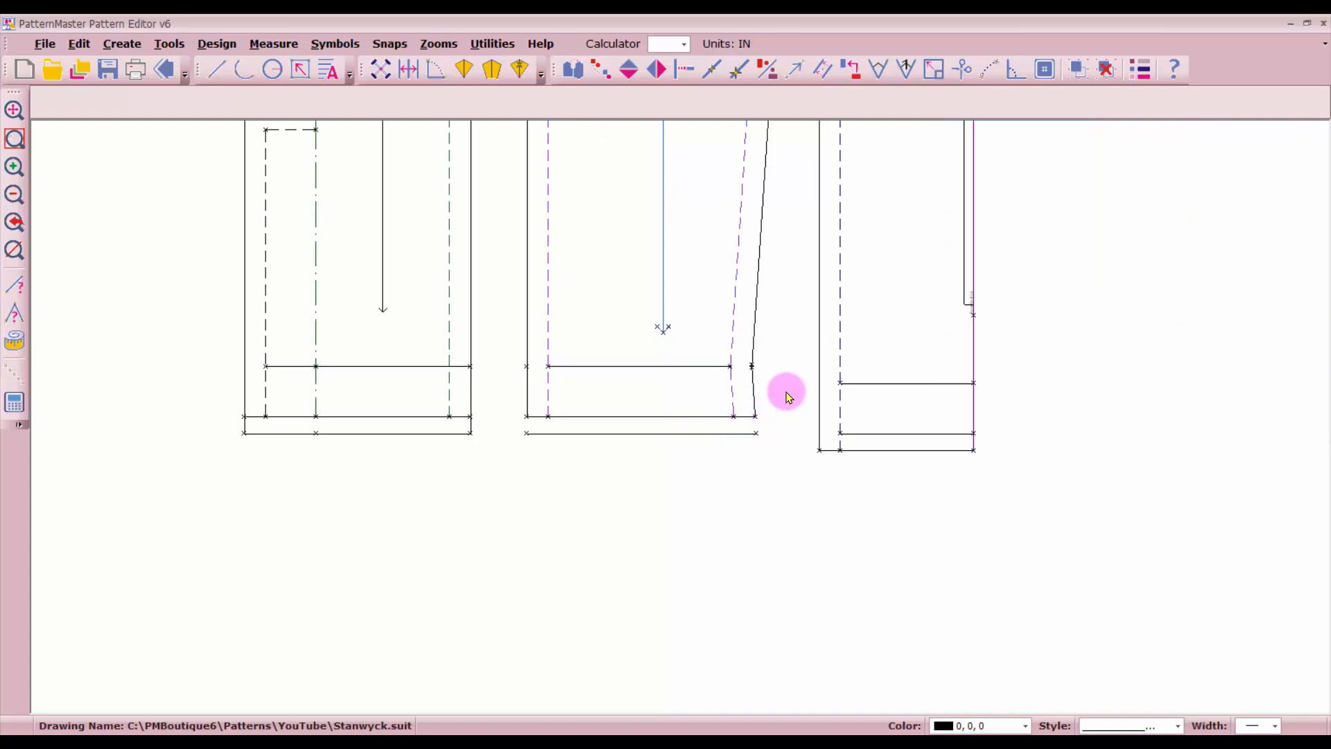
key(i)
key(n)
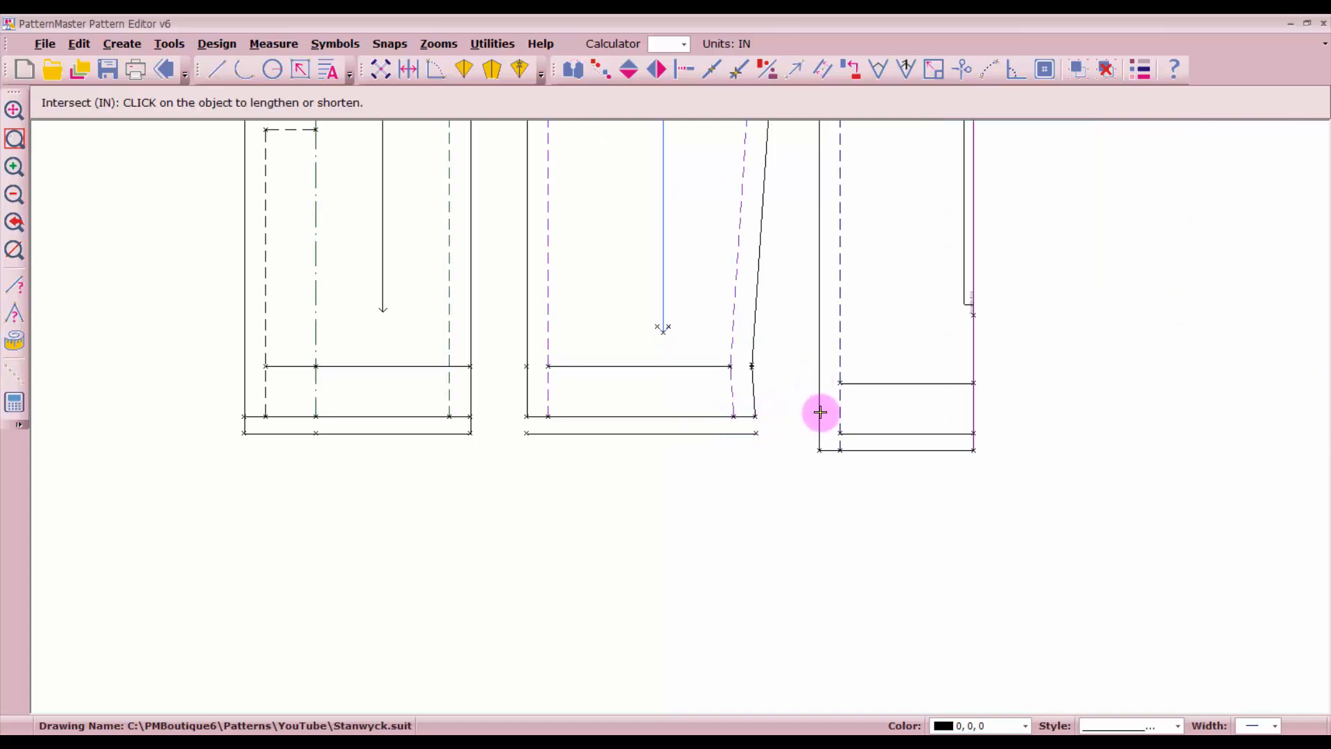
click(885, 434)
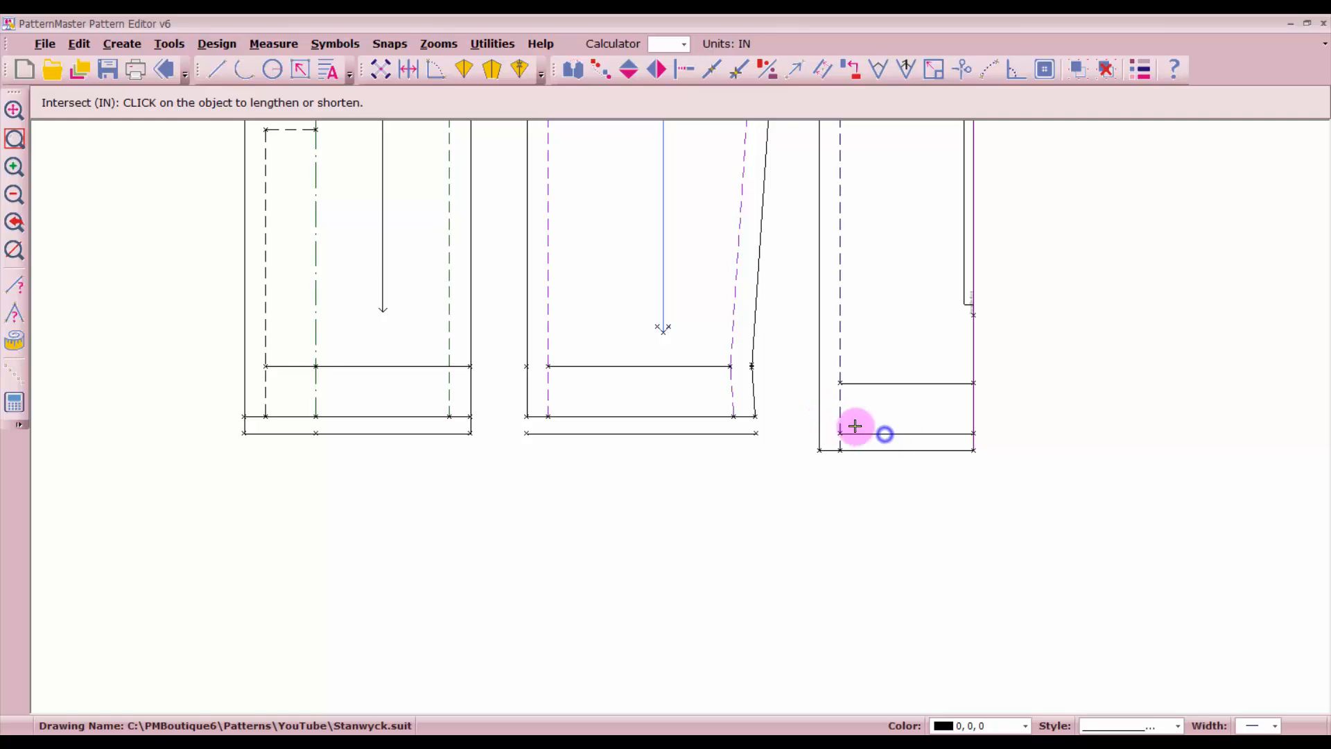
click(818, 422)
Step: Trim the third piece's left outer edge, right edge and dashed stitching line to its new lower line with Intersect
click(821, 410)
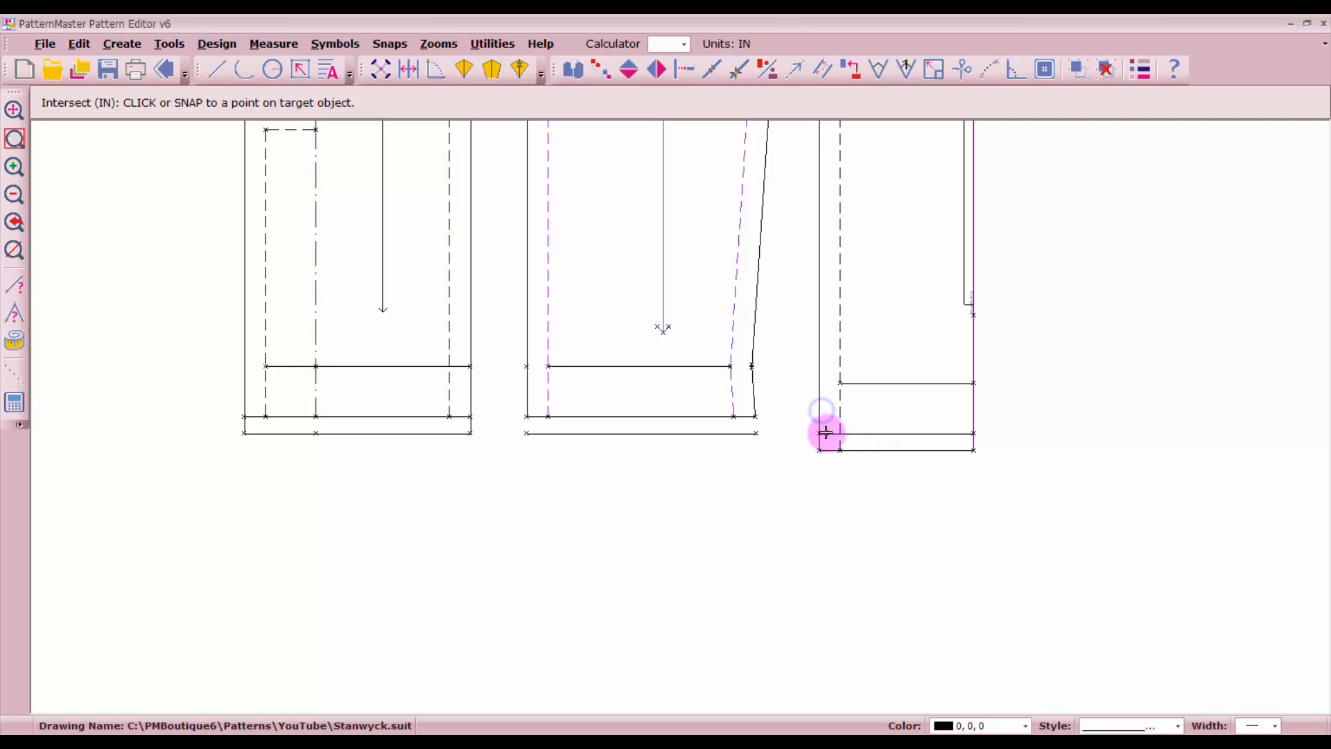
click(953, 433)
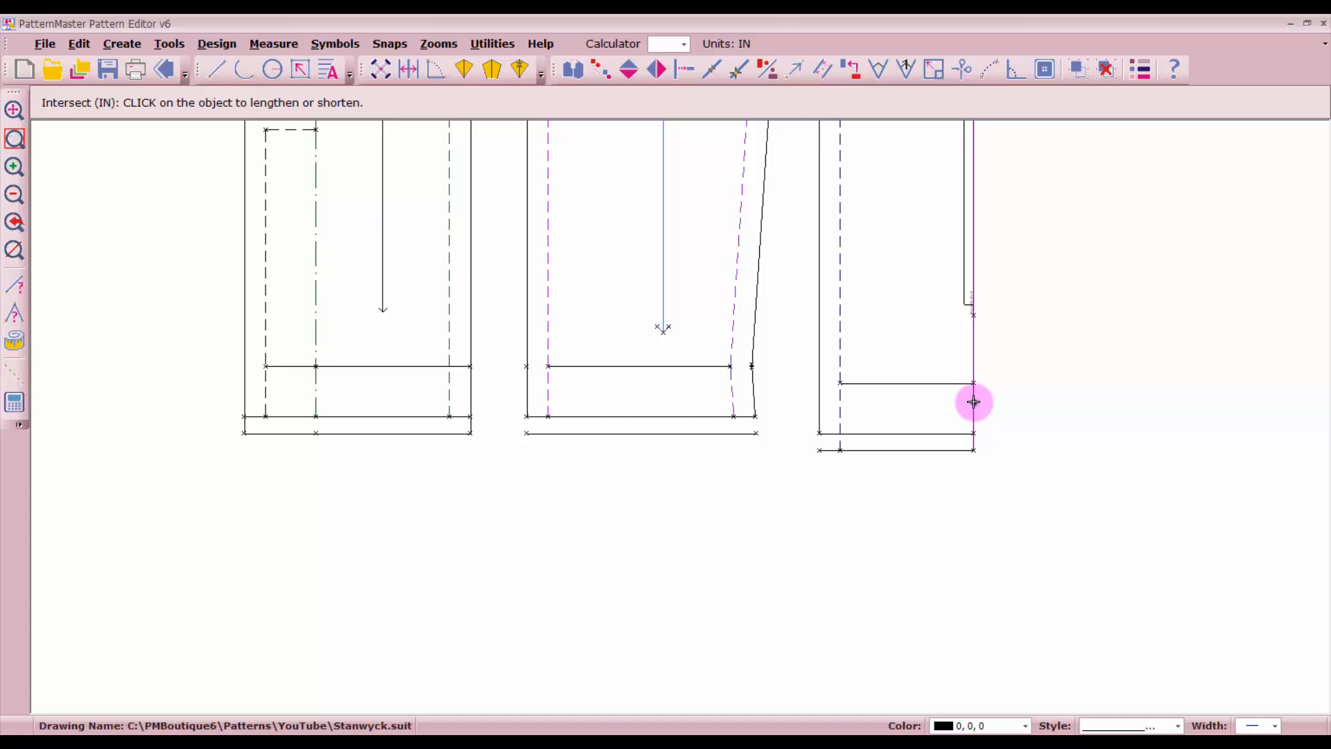
click(973, 402)
click(949, 429)
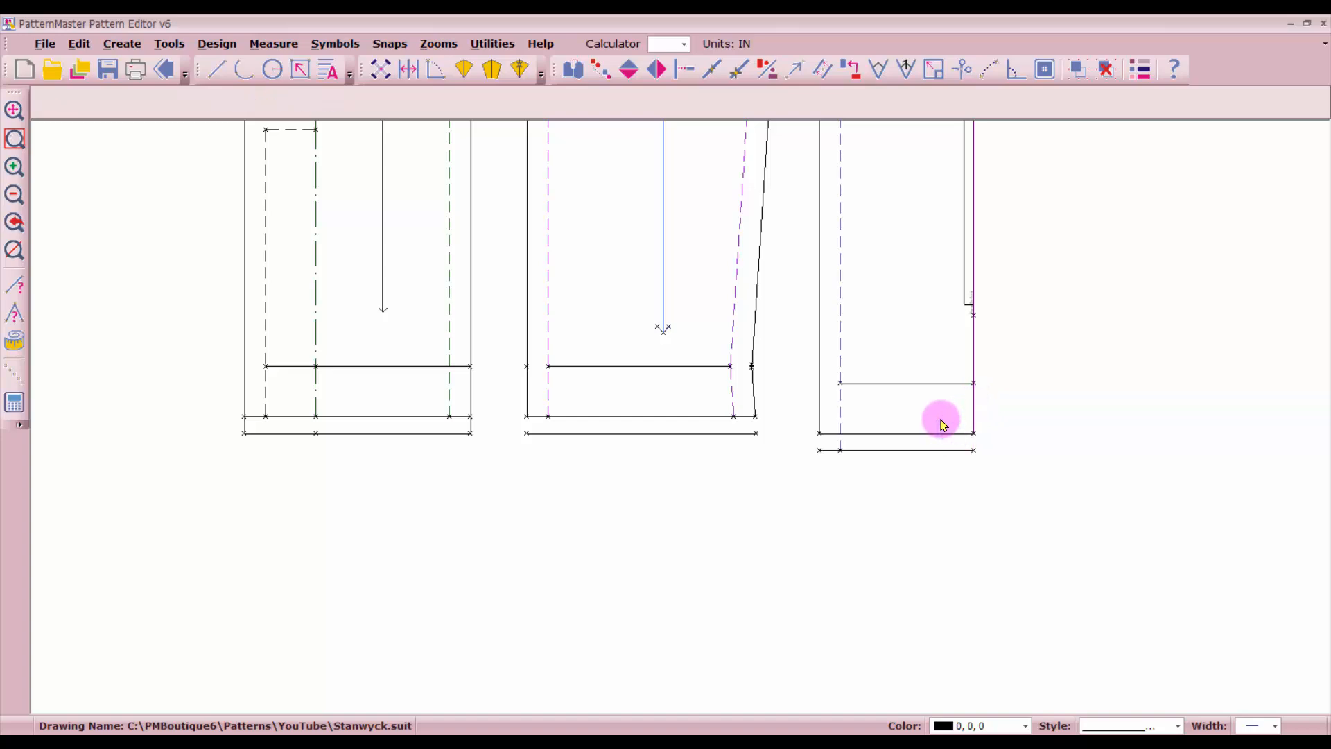
click(842, 409)
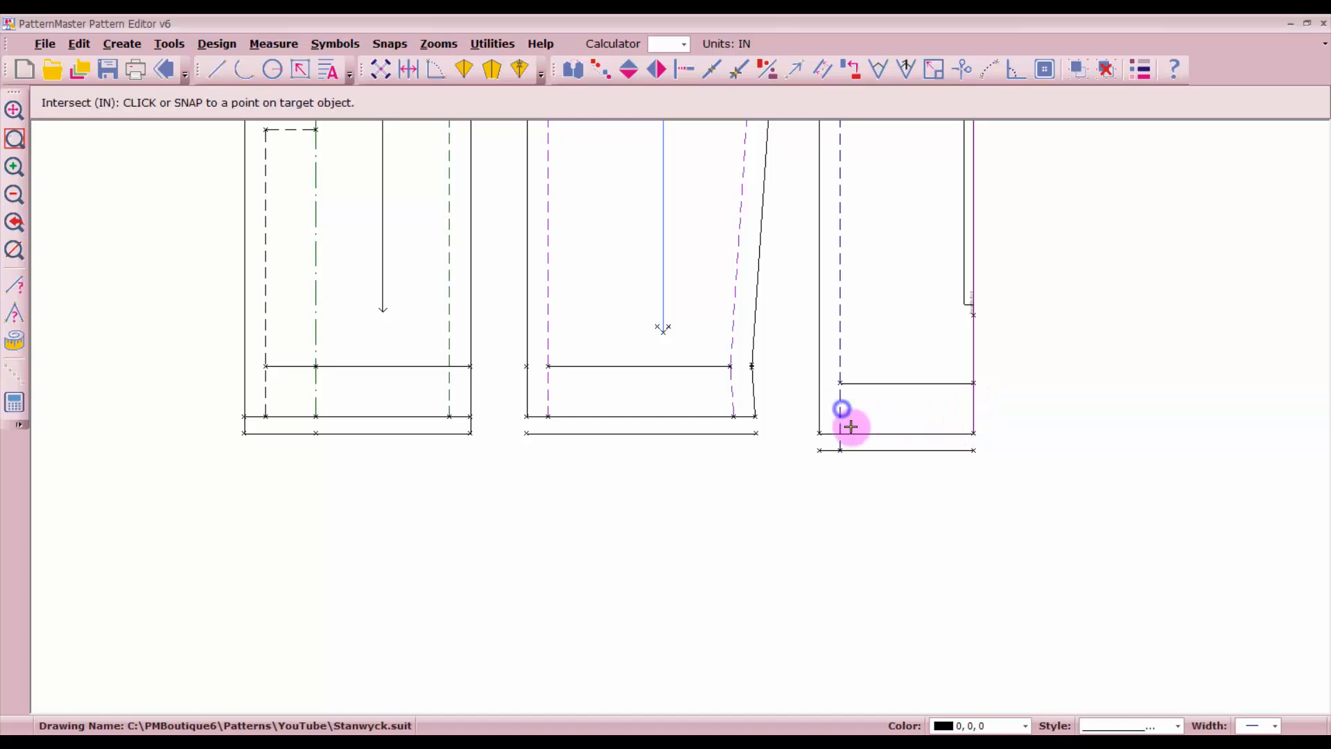
click(857, 435)
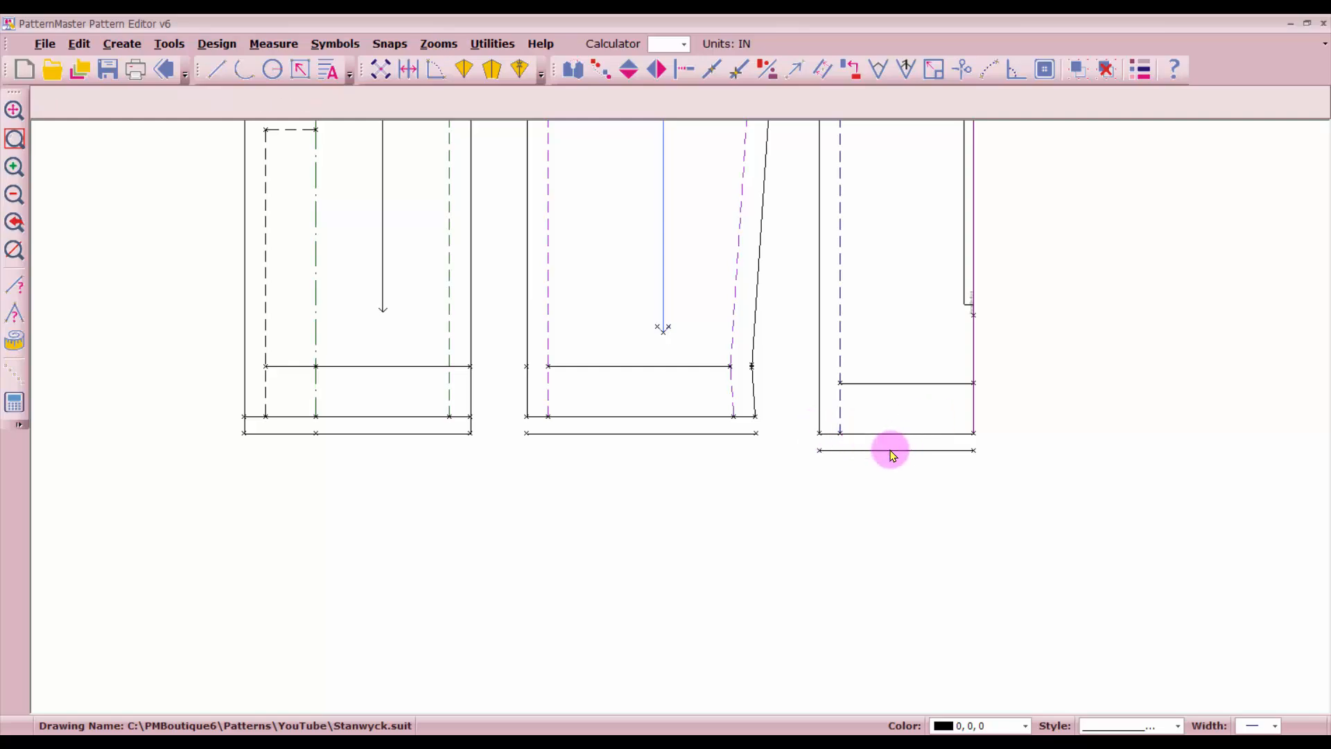
Step: Delete the leftover original lower edge lines below the new lower lines on all three skirt pieces
click(891, 450)
key(Delete)
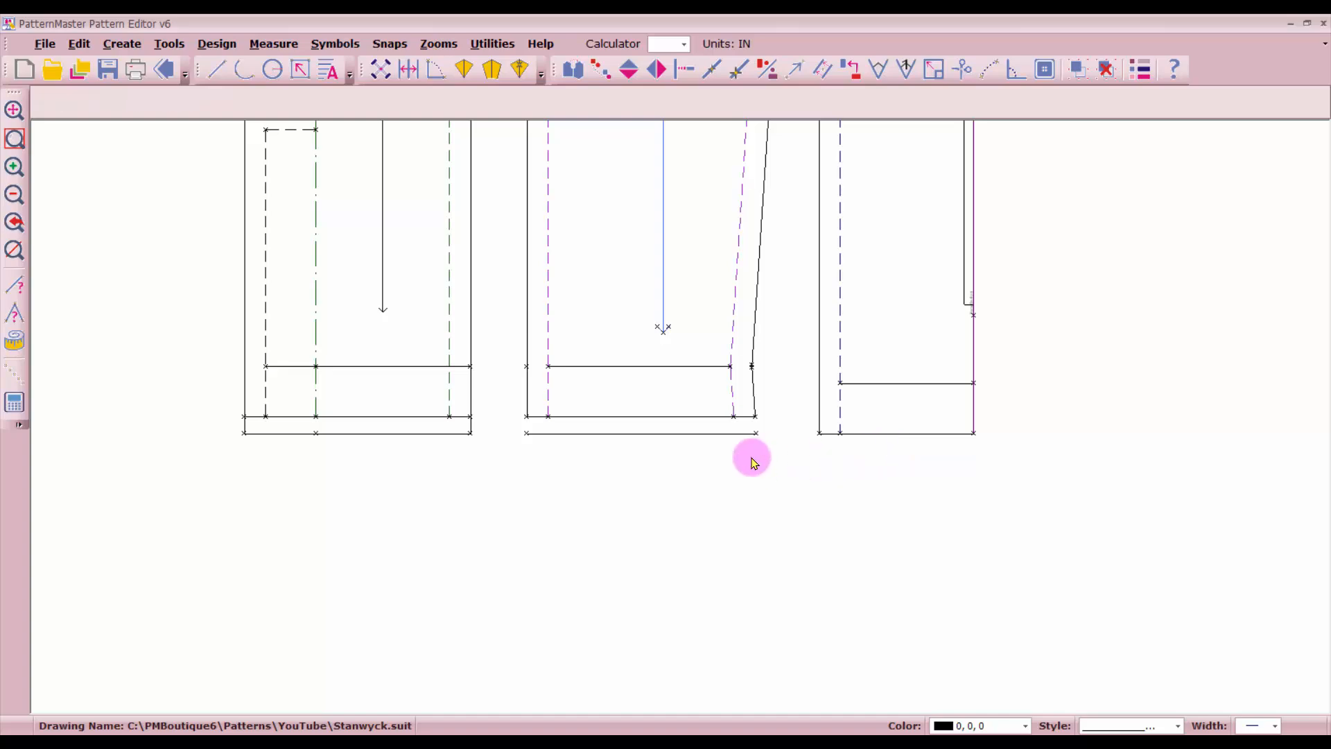
click(539, 437)
key(Delete)
click(398, 435)
key(Delete)
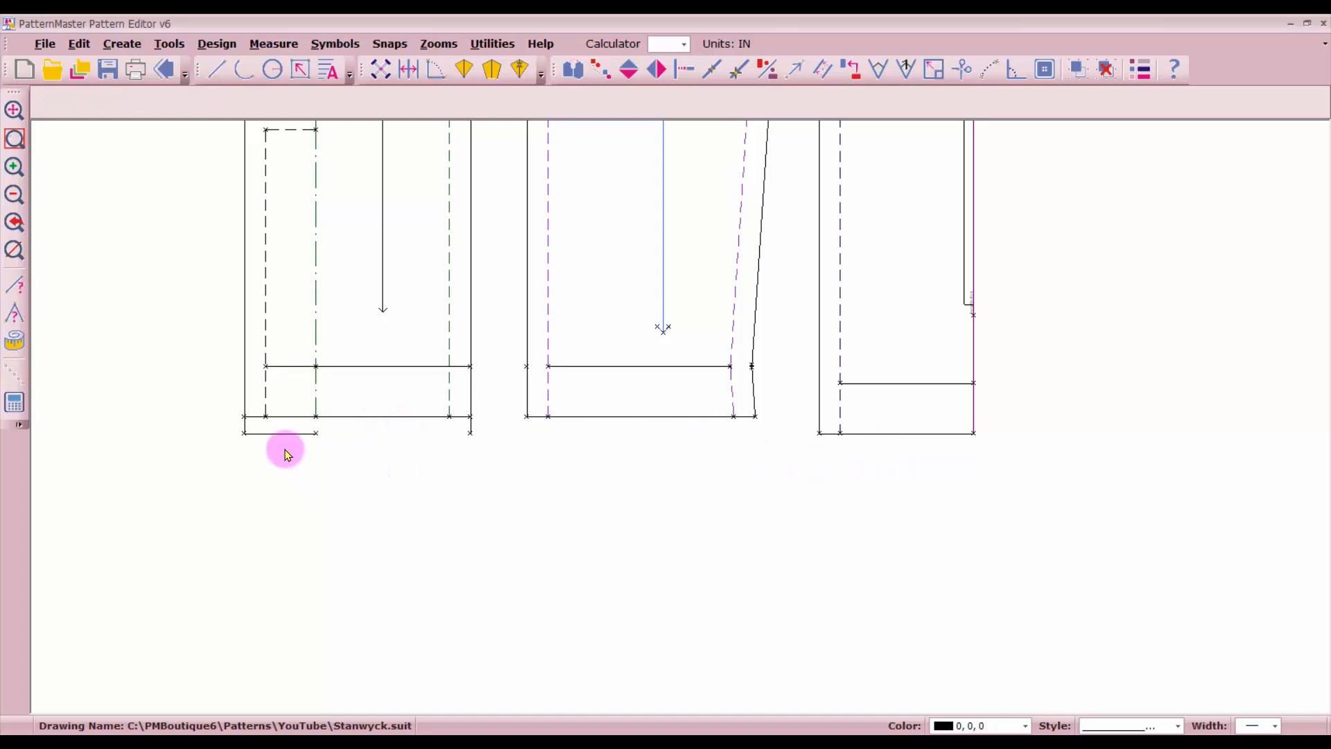
click(277, 434)
key(Delete)
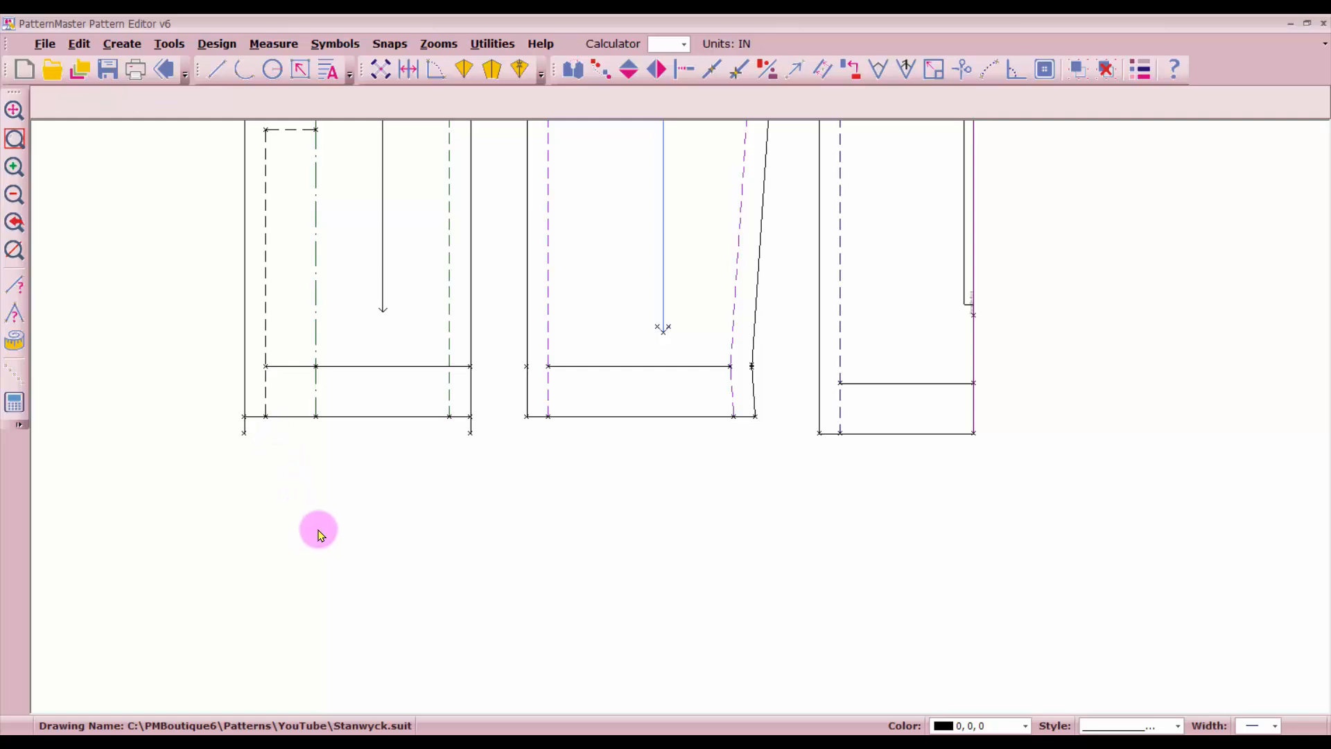
Step: Trim the first piece's two outer side edges to its new lower line with Intersect
click(244, 444)
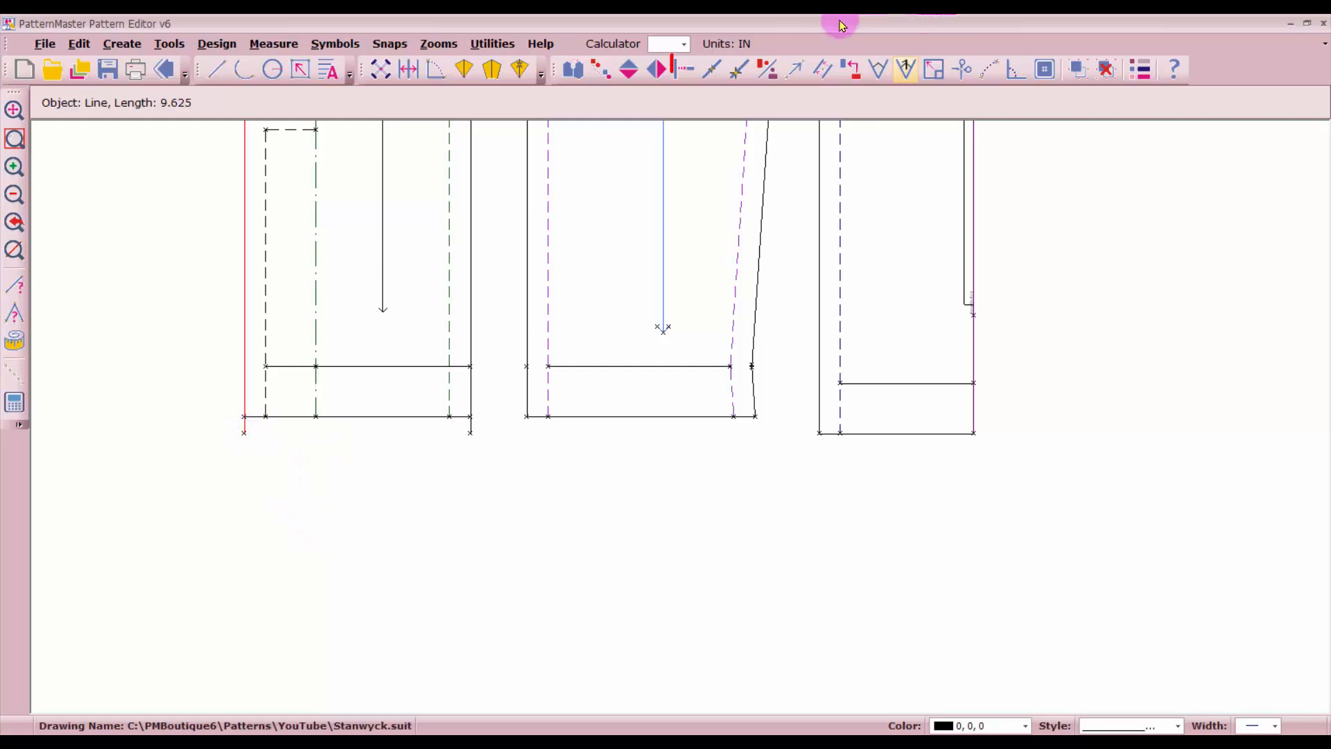
click(692, 84)
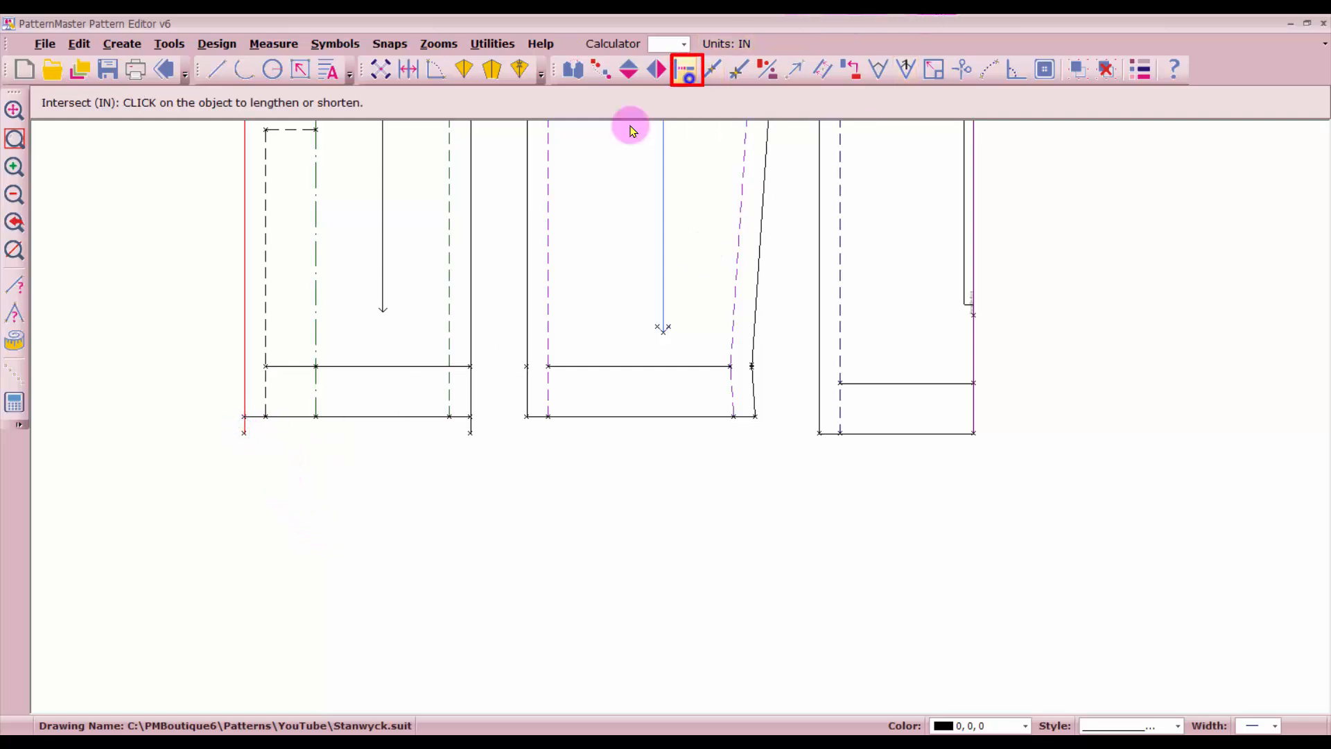
click(245, 397)
click(259, 421)
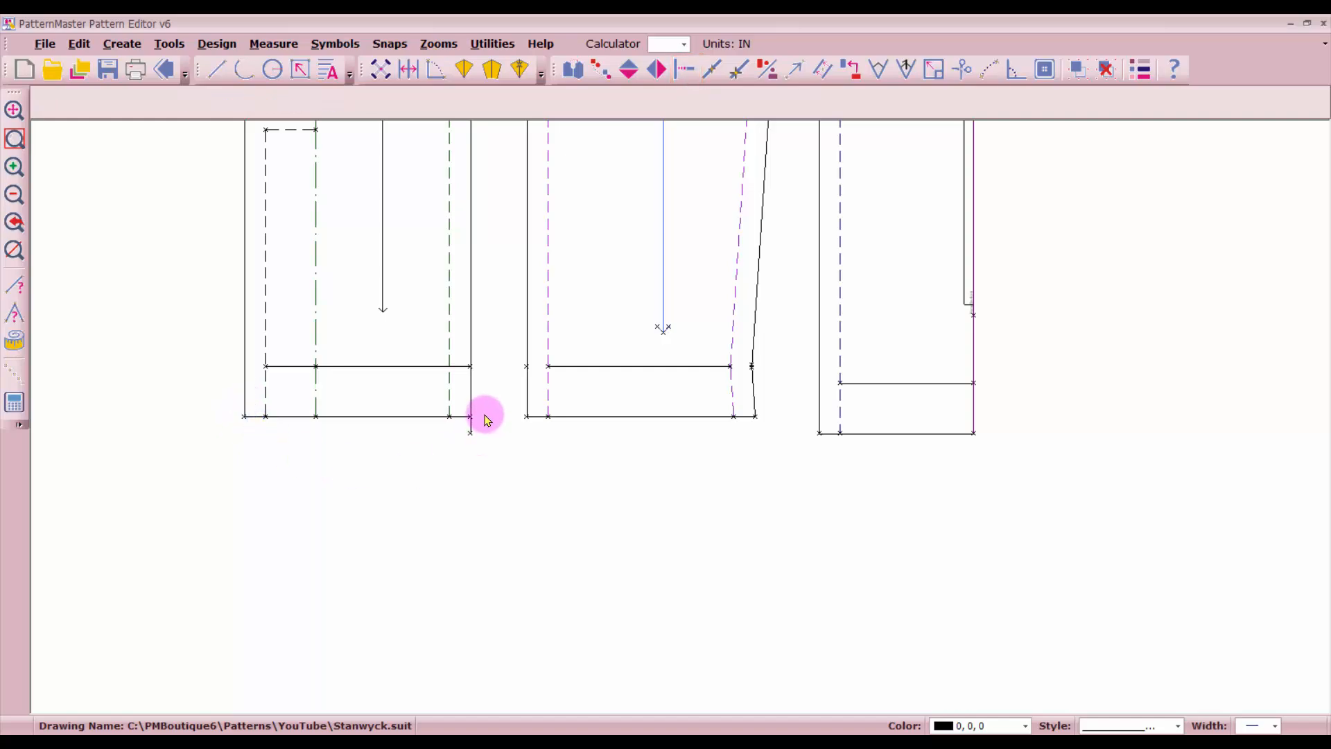
click(473, 390)
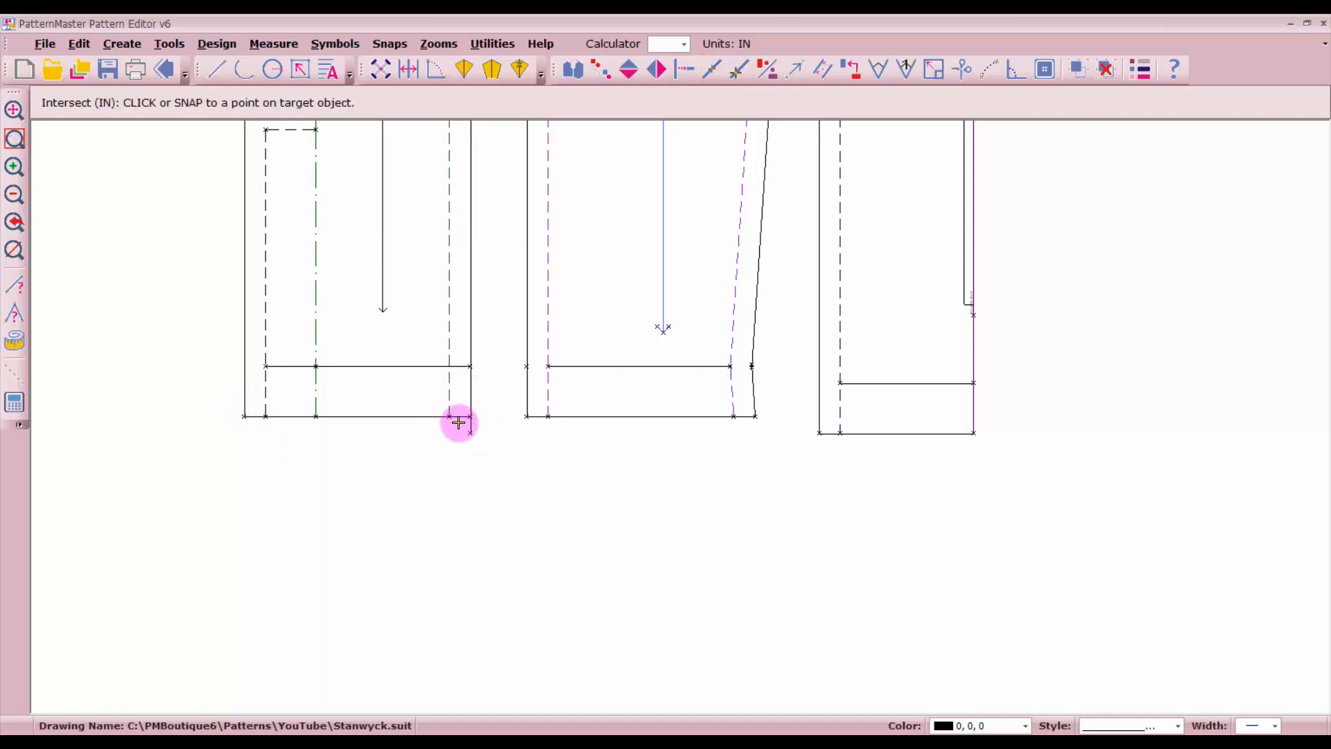
click(452, 419)
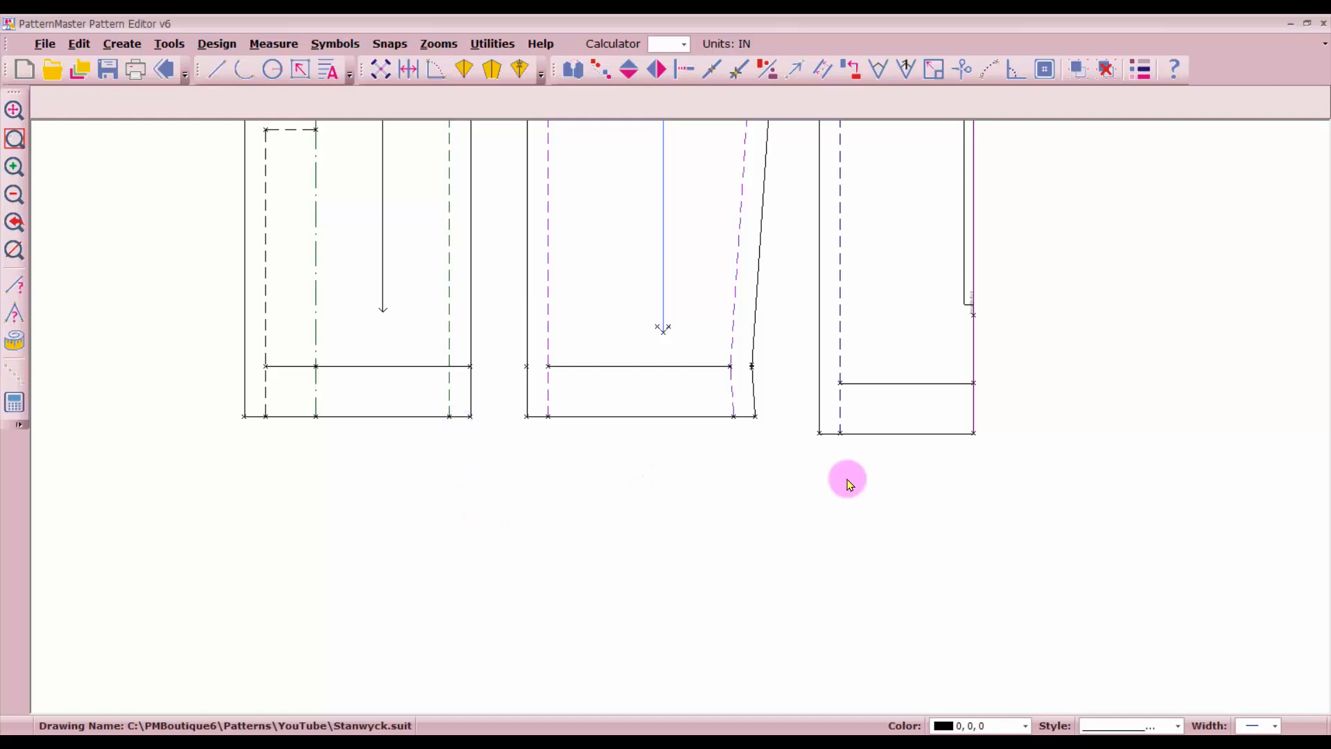
Step: Delete the small separate text block beneath the Skirt Front label on the third piece
scroll(739, 425, down, 2)
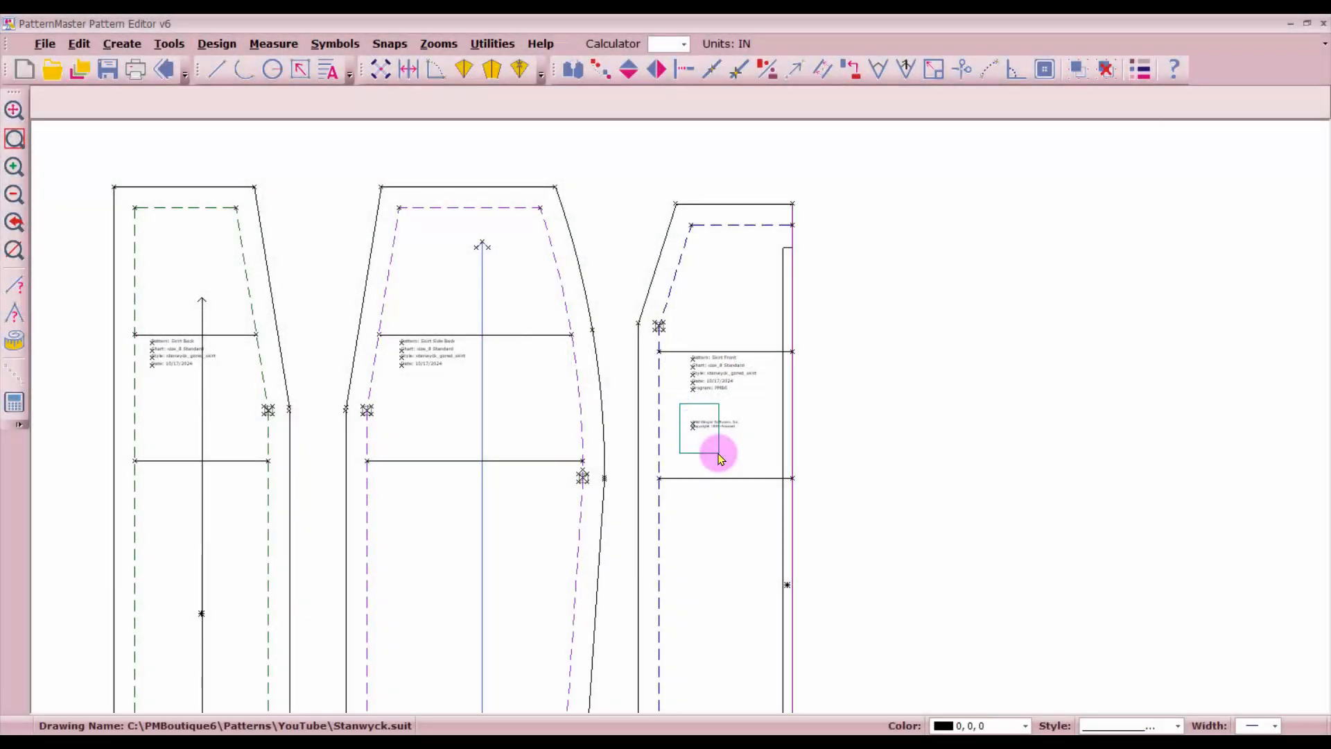
click(720, 455)
key(Delete)
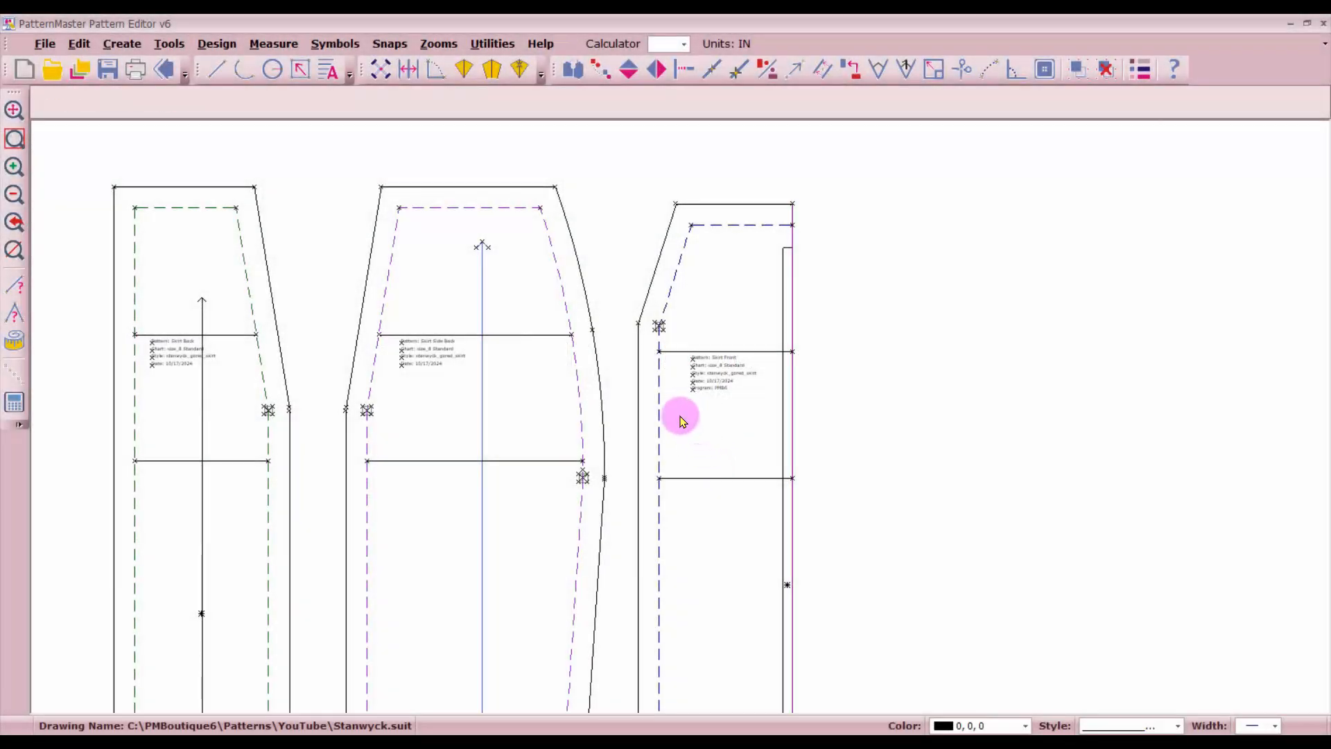
Step: Change the third piece's pattern line to "Pattern: Skirt Front Lining" with a text height of .15
scroll(680, 416, up, 2)
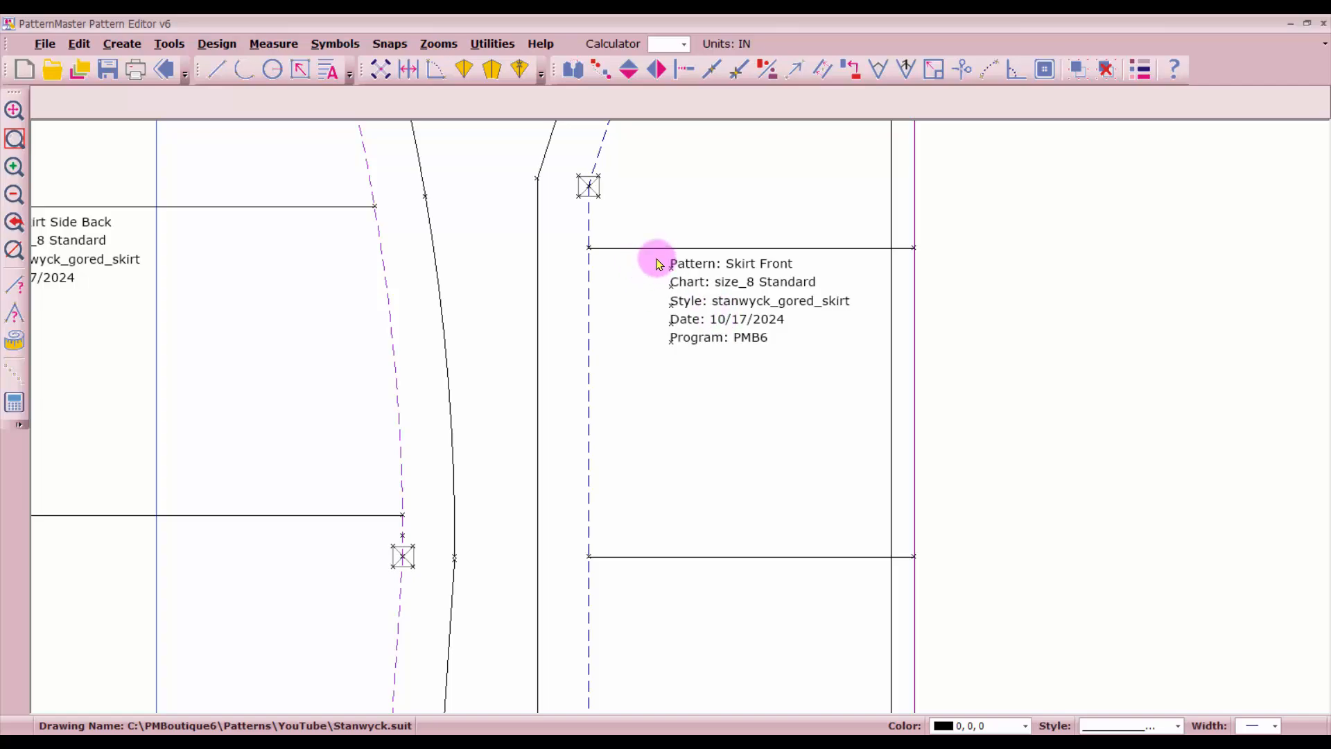
drag(656, 257, 681, 277)
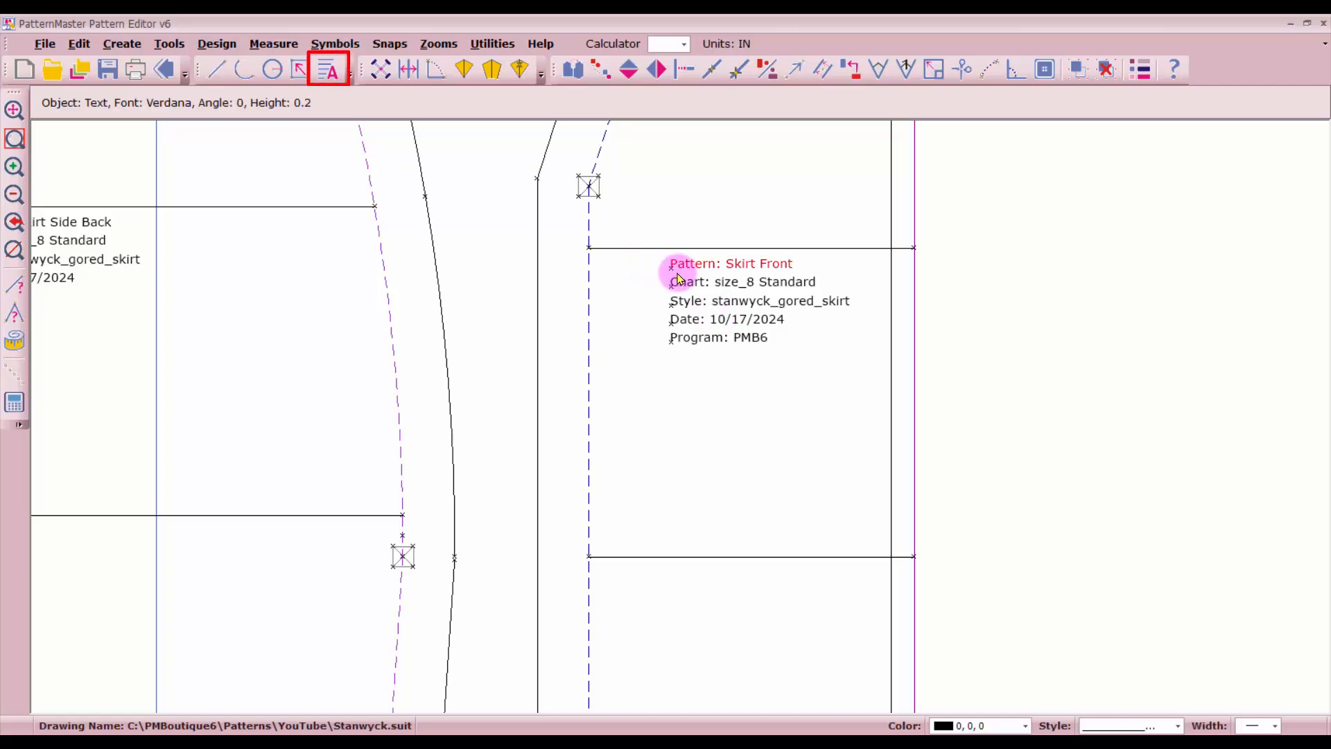
right_click(680, 278)
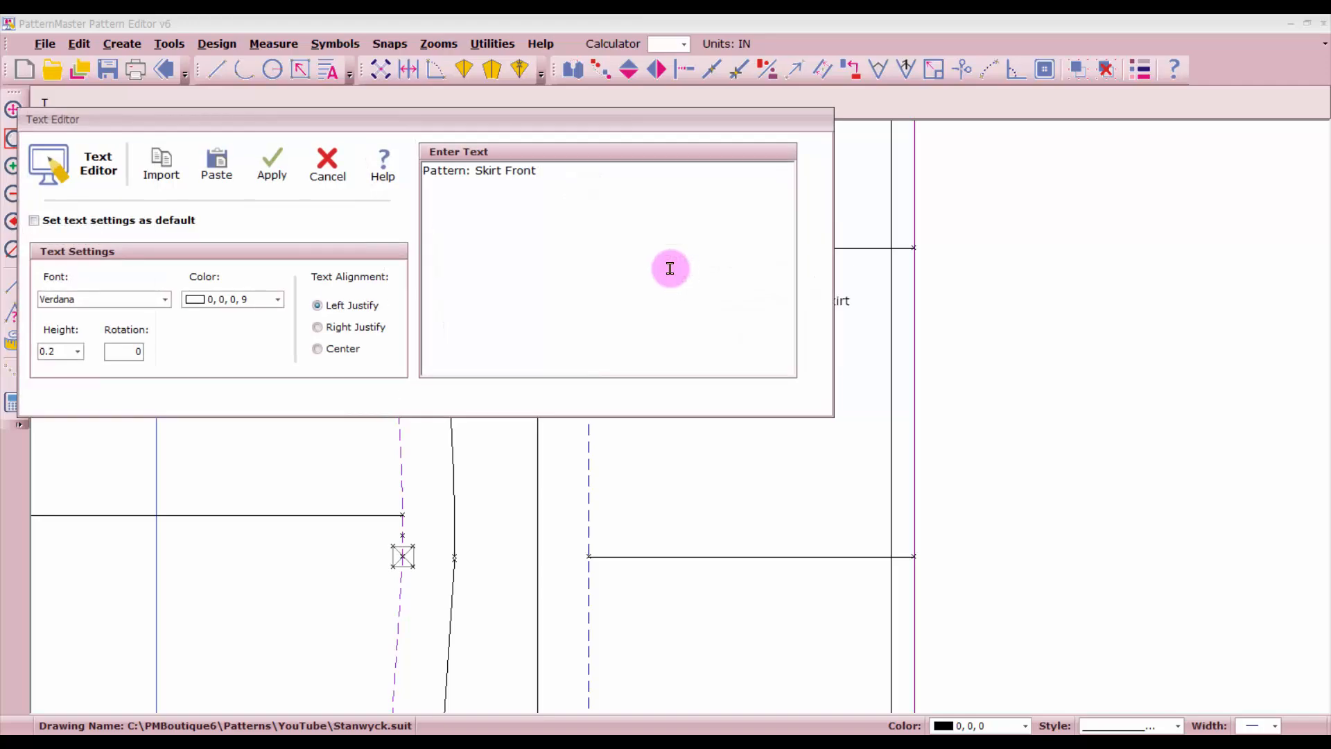
click(557, 179)
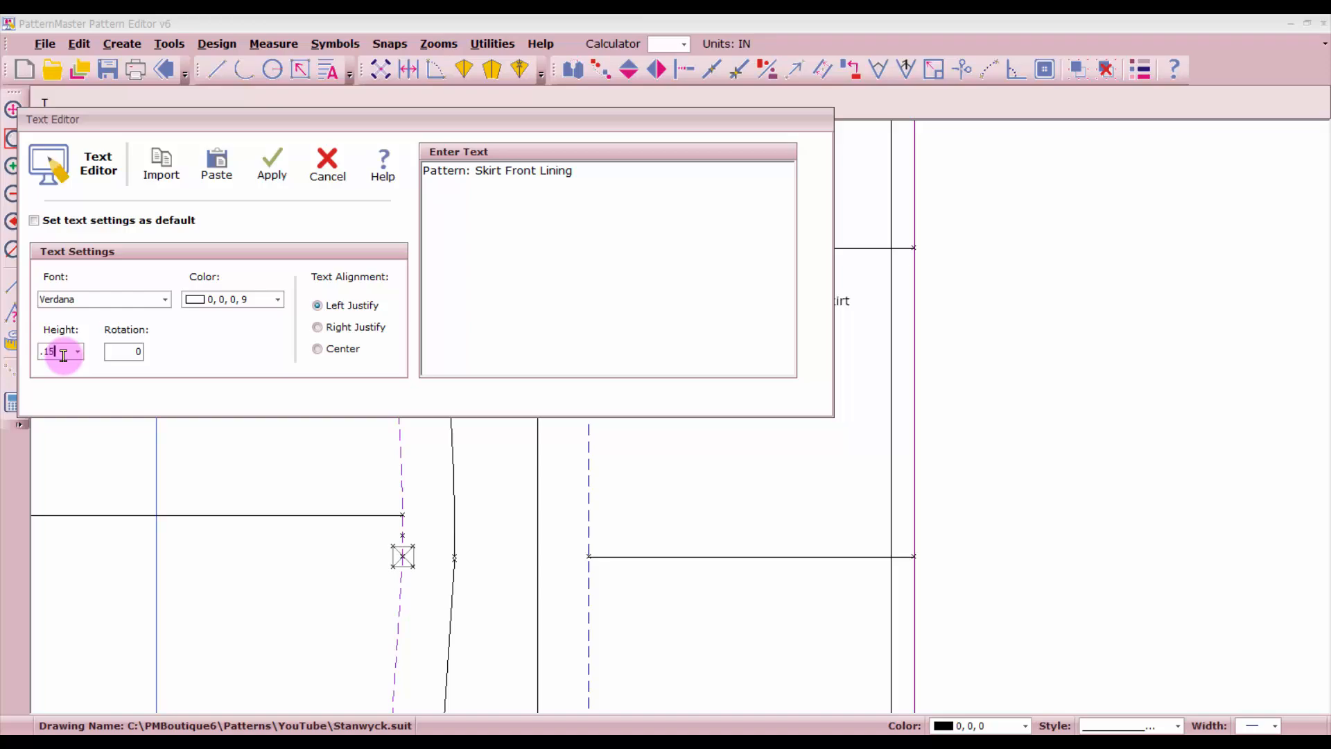
click(272, 165)
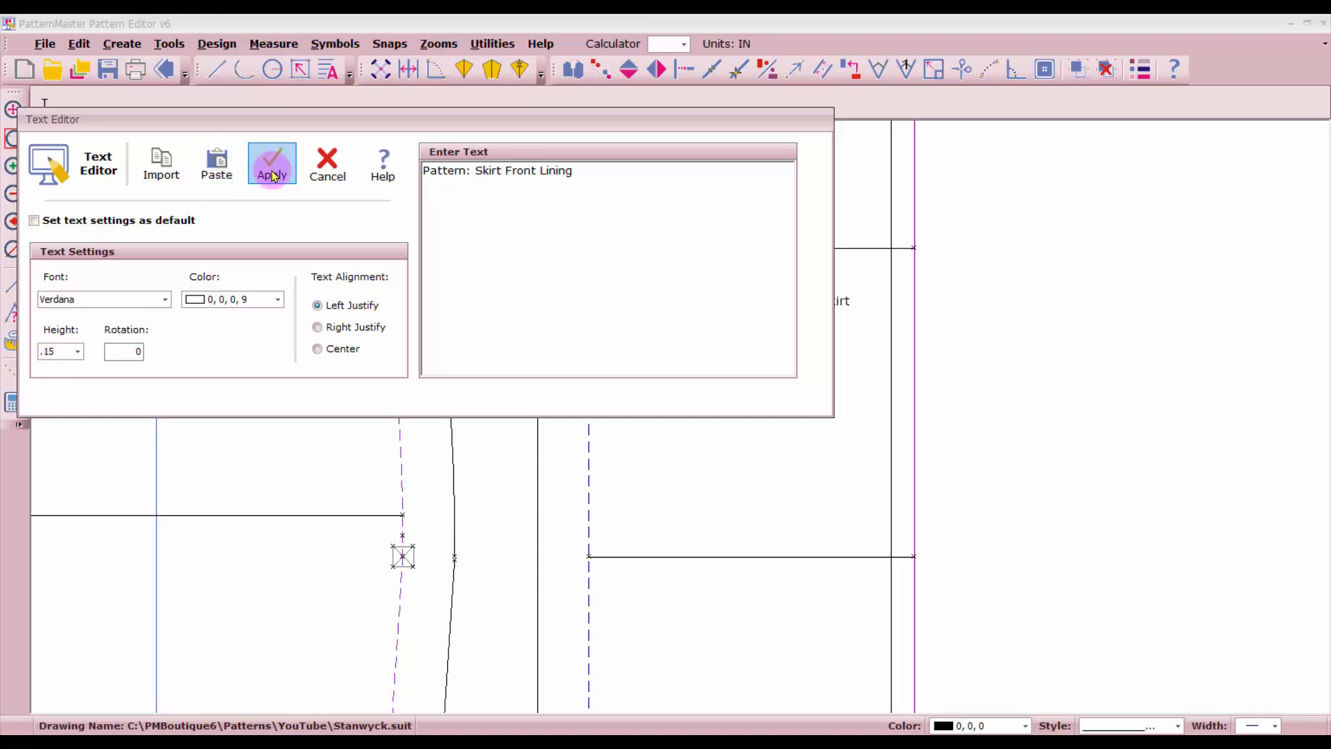
Step: Delete the front label's Program line and replace its date line with "Cut 1 of lining fabric on fold" at .15 height
click(654, 329)
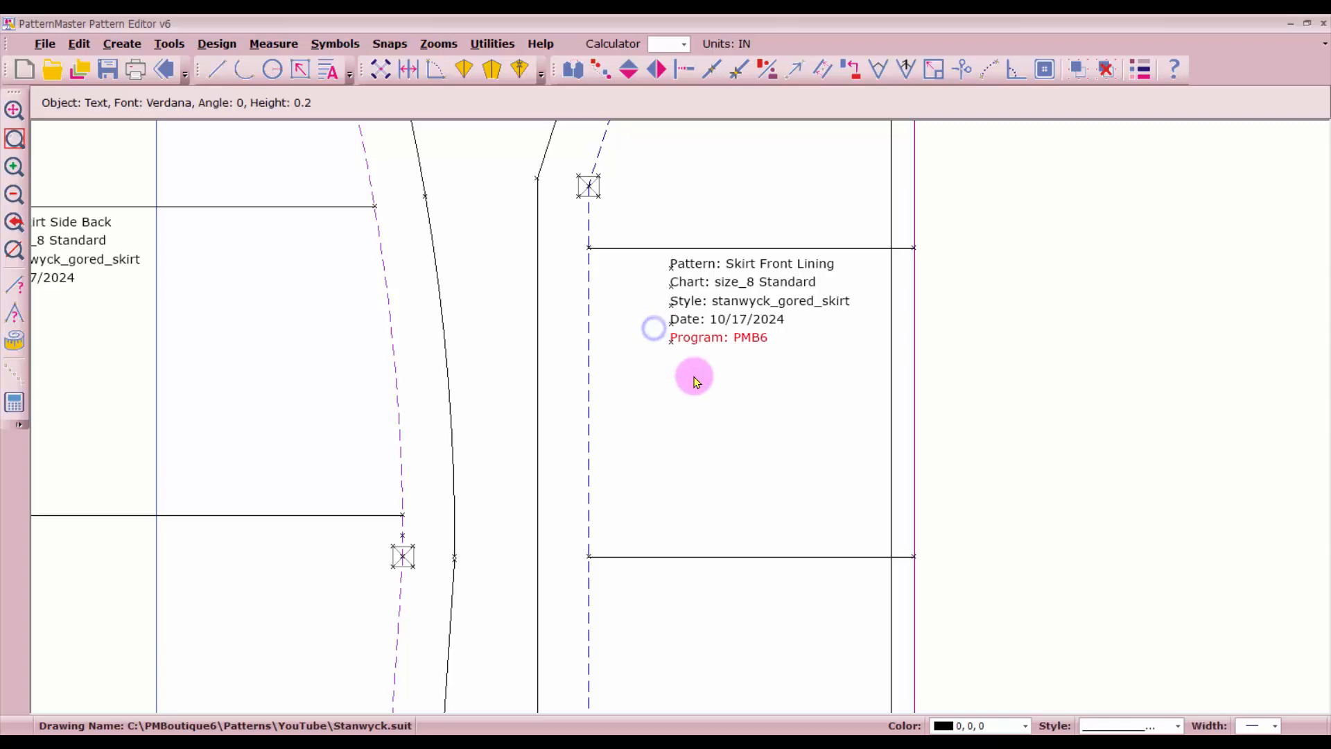
right_click(693, 378)
click(654, 310)
right_click(693, 352)
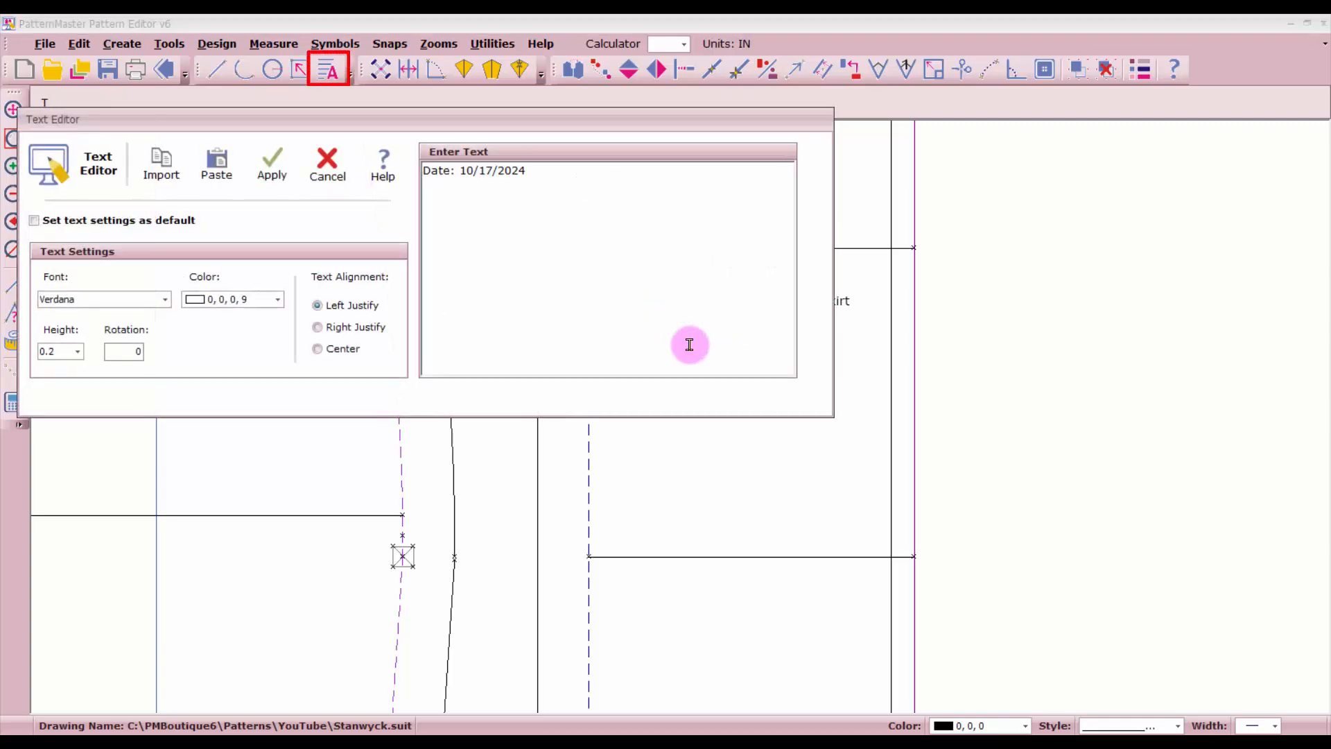
drag(541, 180, 360, 186)
text(Cut 1 of lining fabric on fold)
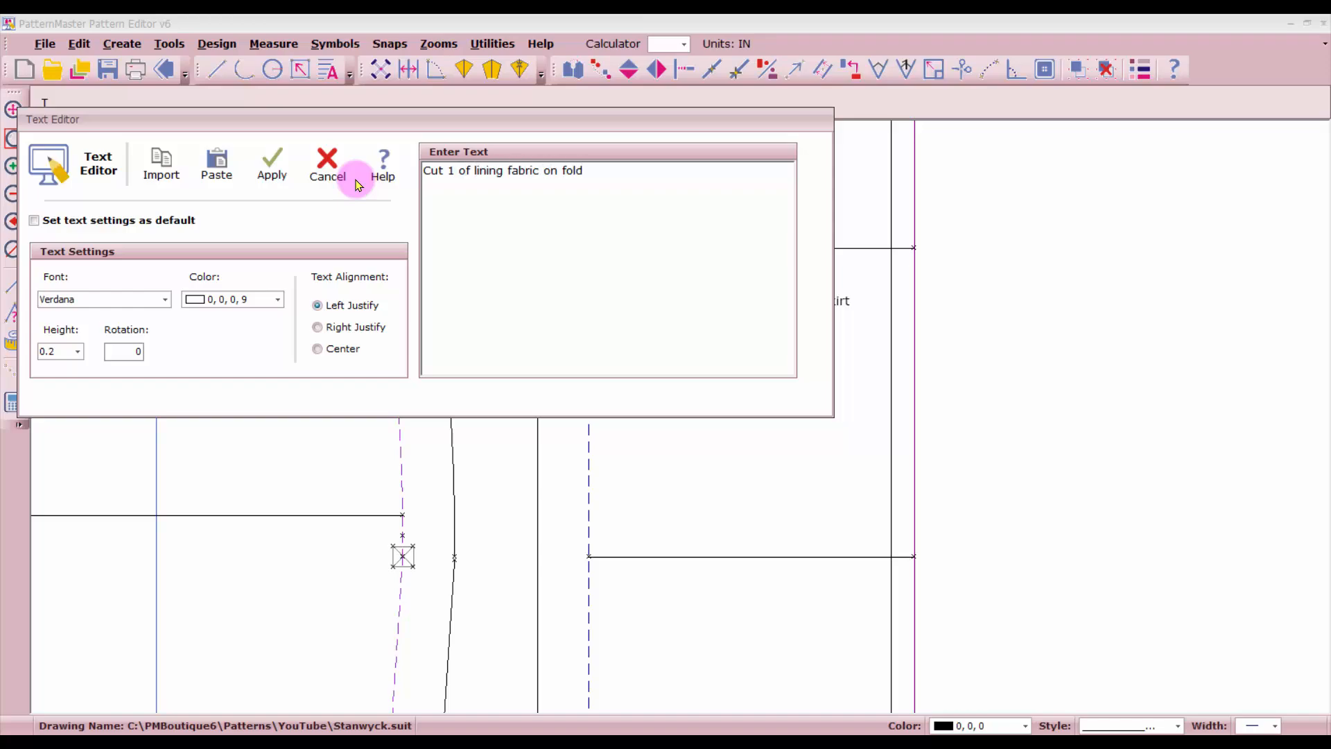
double_click(62, 353)
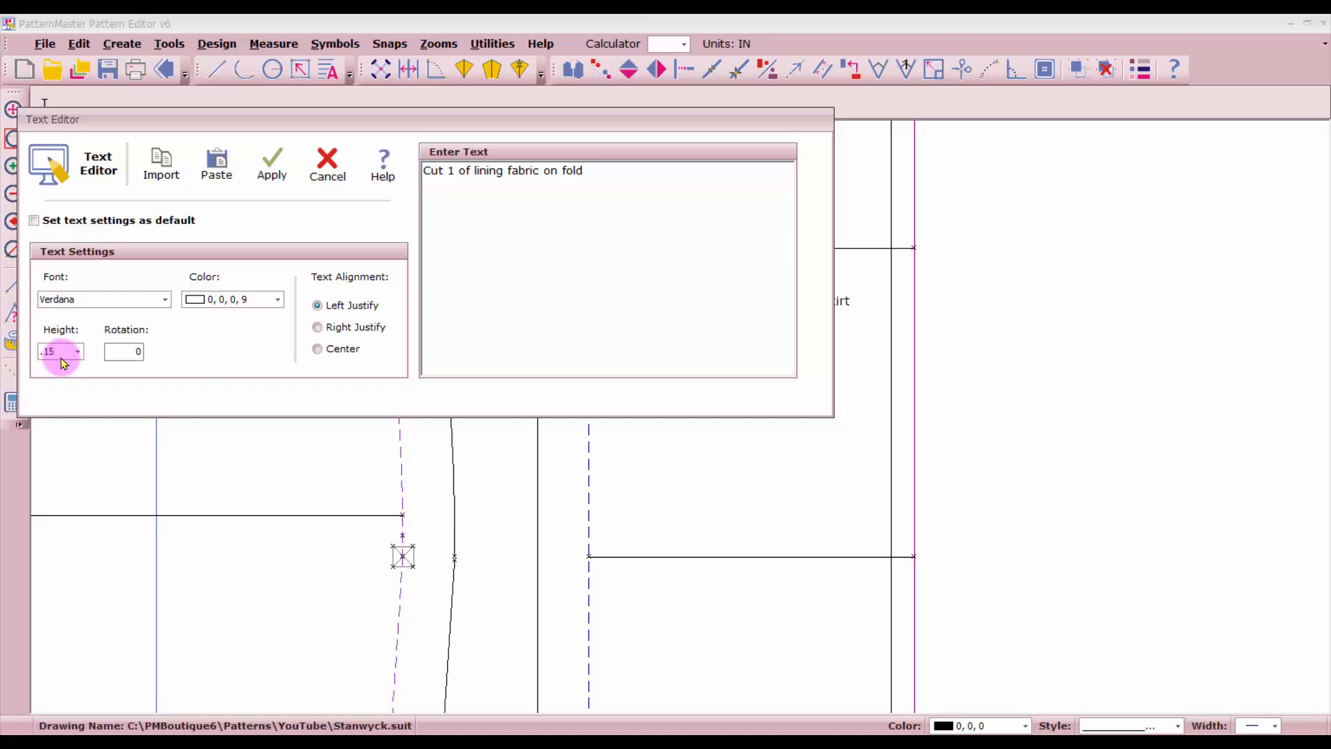
click(272, 170)
Step: Group all objects of the front lining piece and move it well to the right of the other two pieces
scroll(683, 444, down, 3)
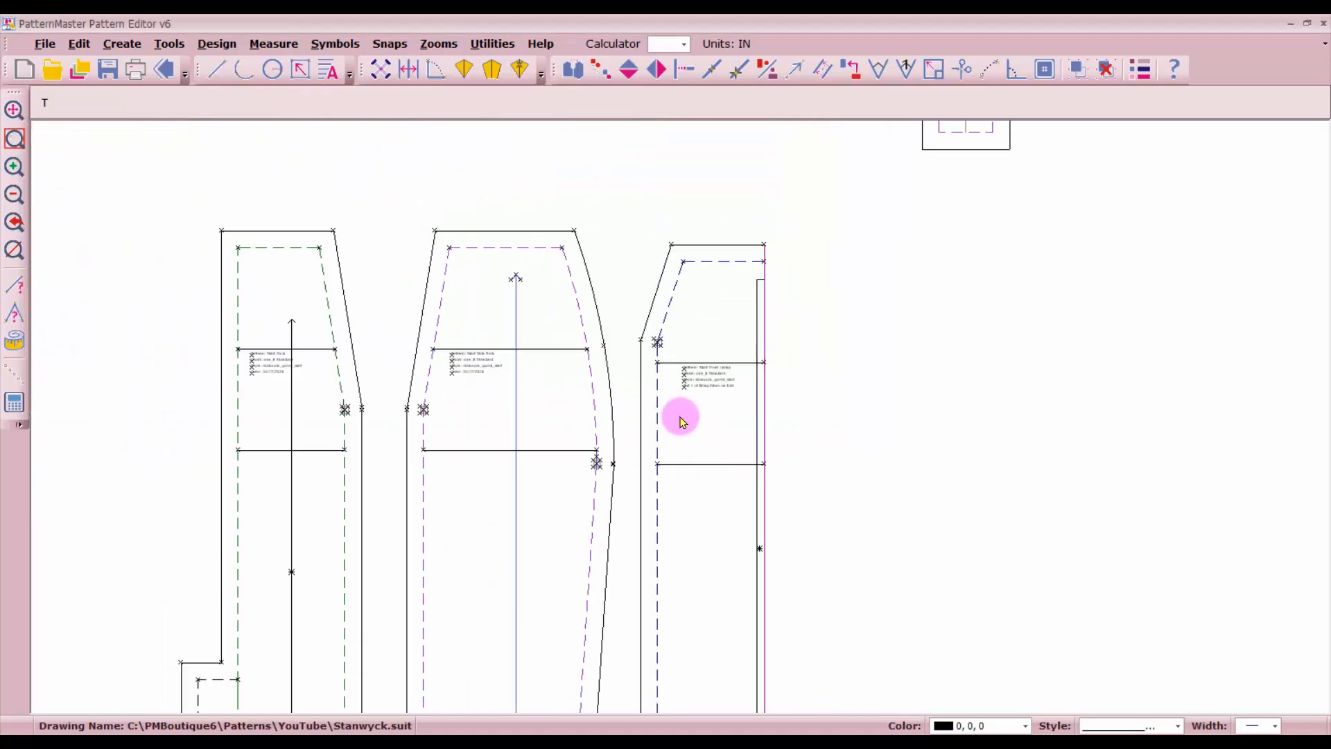
scroll(683, 421, down, 2)
click(666, 351)
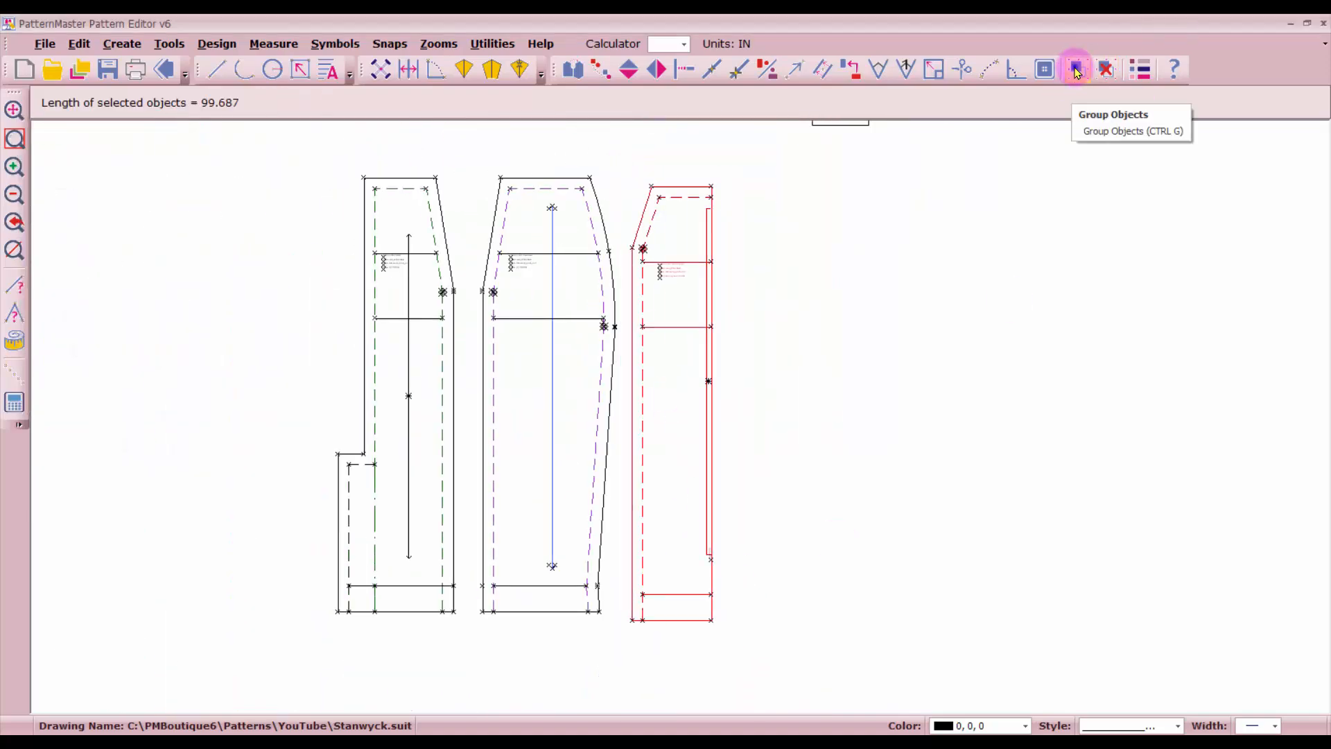
click(692, 518)
drag(675, 466, 1070, 470)
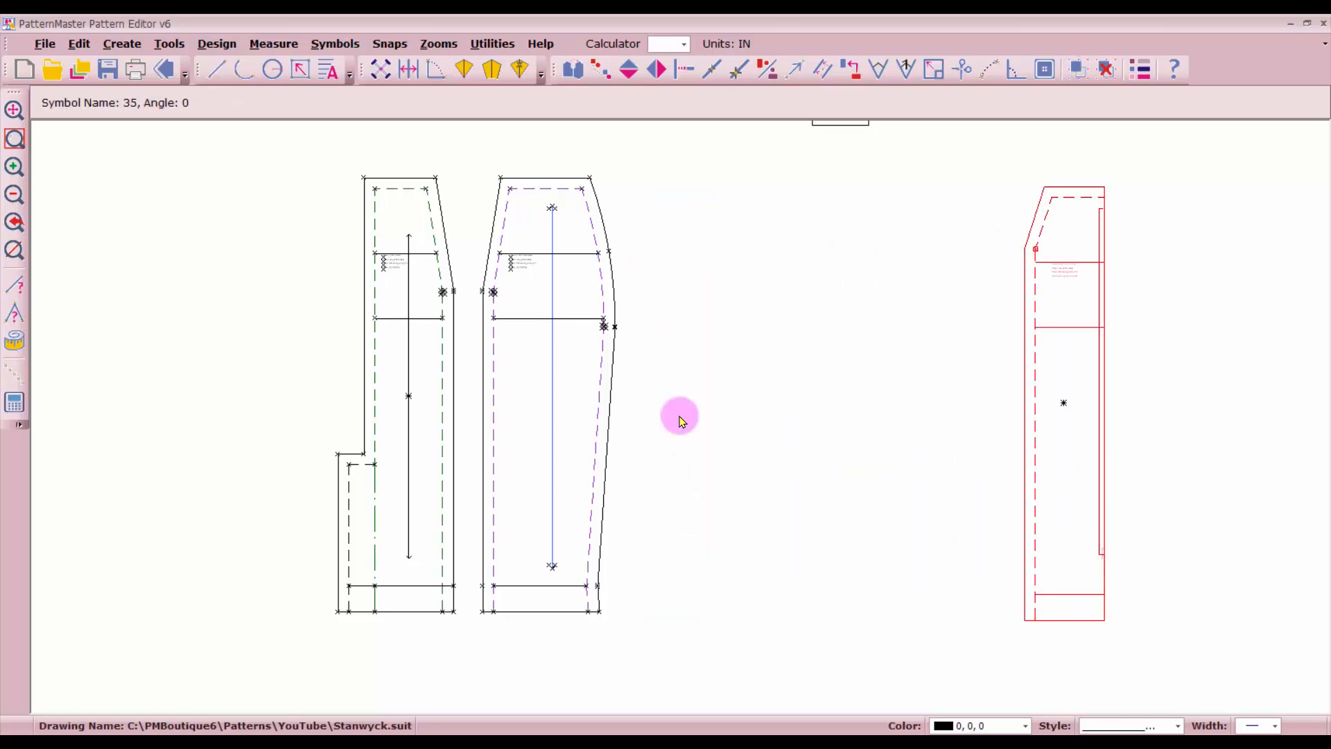
Step: Move the Skirt Side Back label block above the middle piece's upper horizontal line
scroll(694, 423, up, 5)
drag(685, 243, 746, 341)
scroll(654, 302, up, 3)
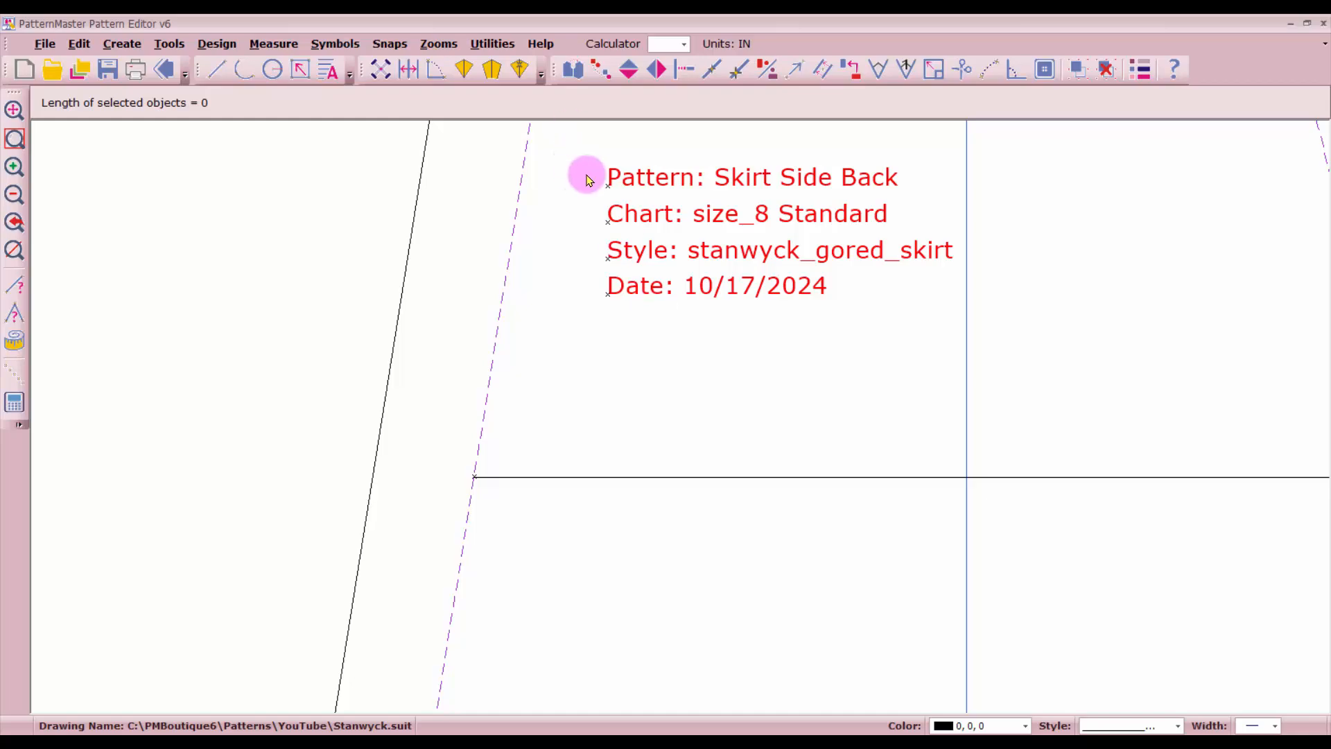
Step: Change the middle piece's pattern line to "Pattern: Skirt Side Back Lining" with a text height of .15
key(t)
click(627, 184)
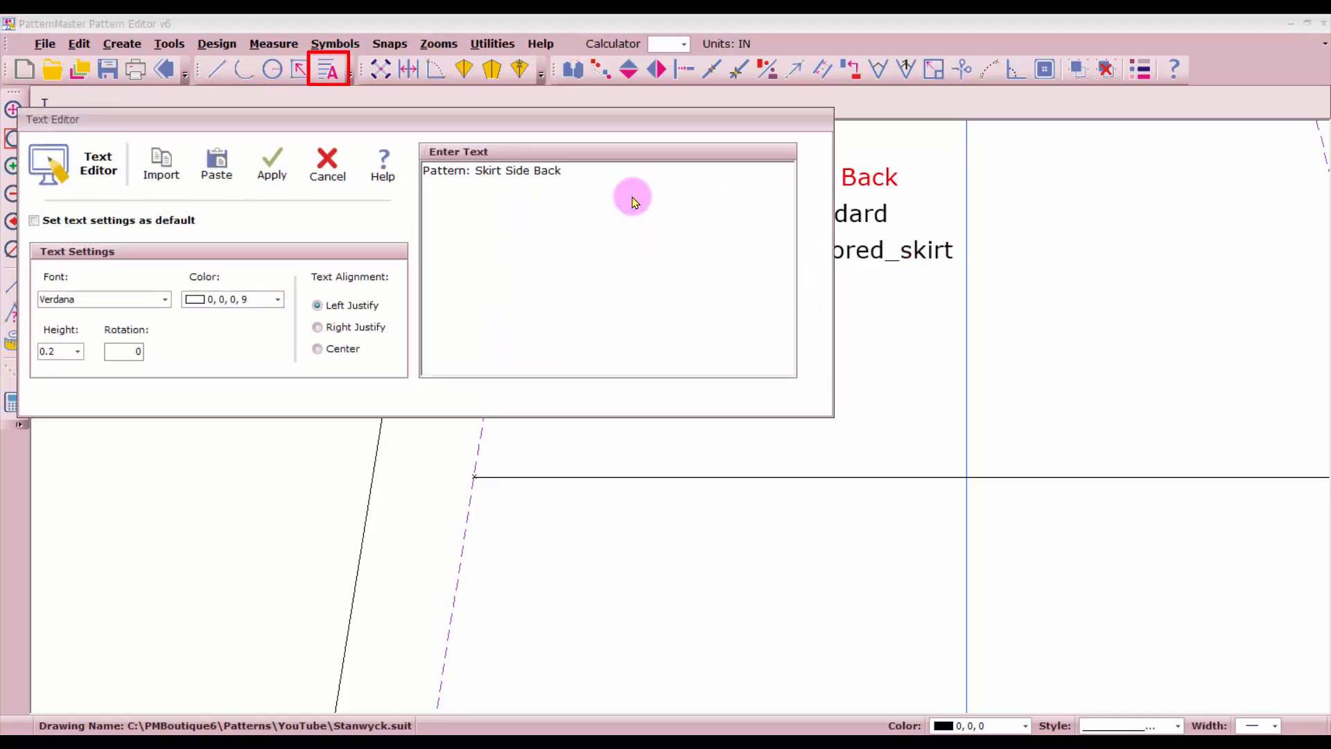
click(592, 173)
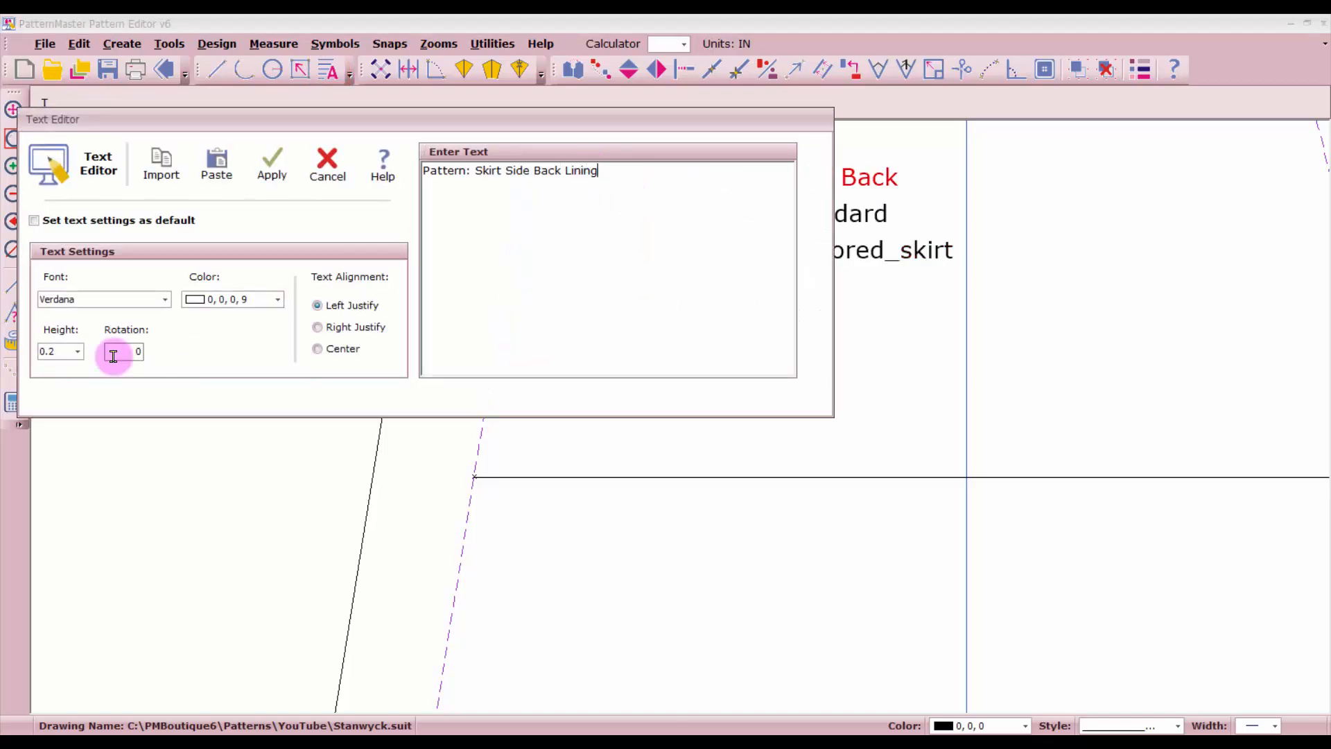
double_click(58, 353)
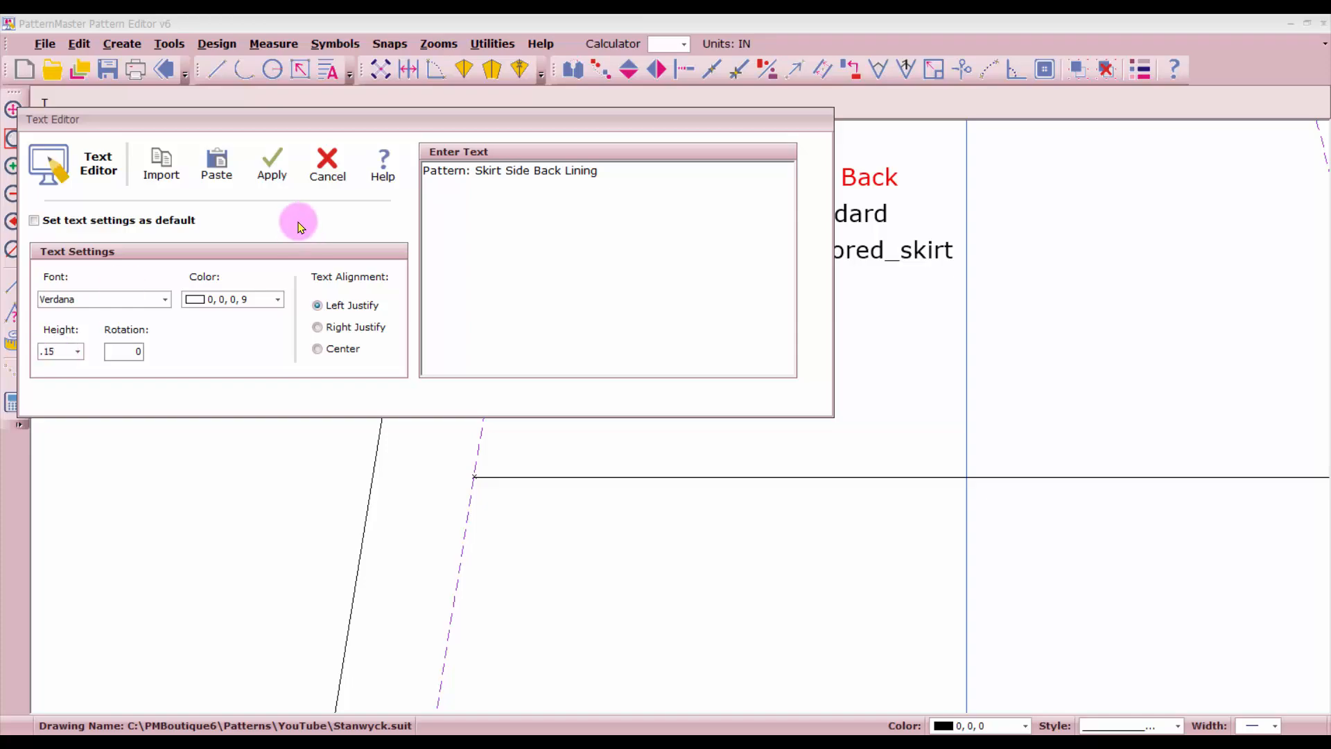
click(276, 165)
Step: Replace the side back label's date line with "Cut 2 of lining fabric" and match its text height to the pattern line
click(588, 274)
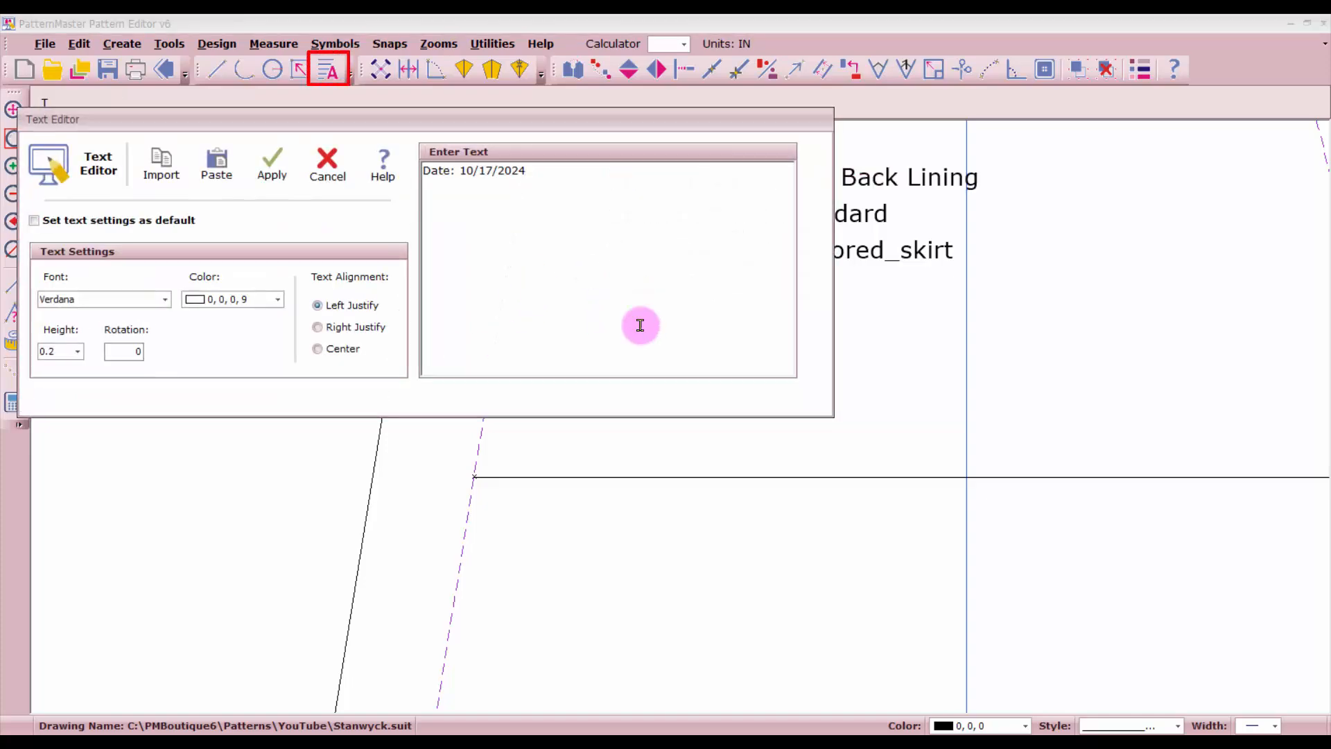
triple_click(532, 172)
text(Cut)
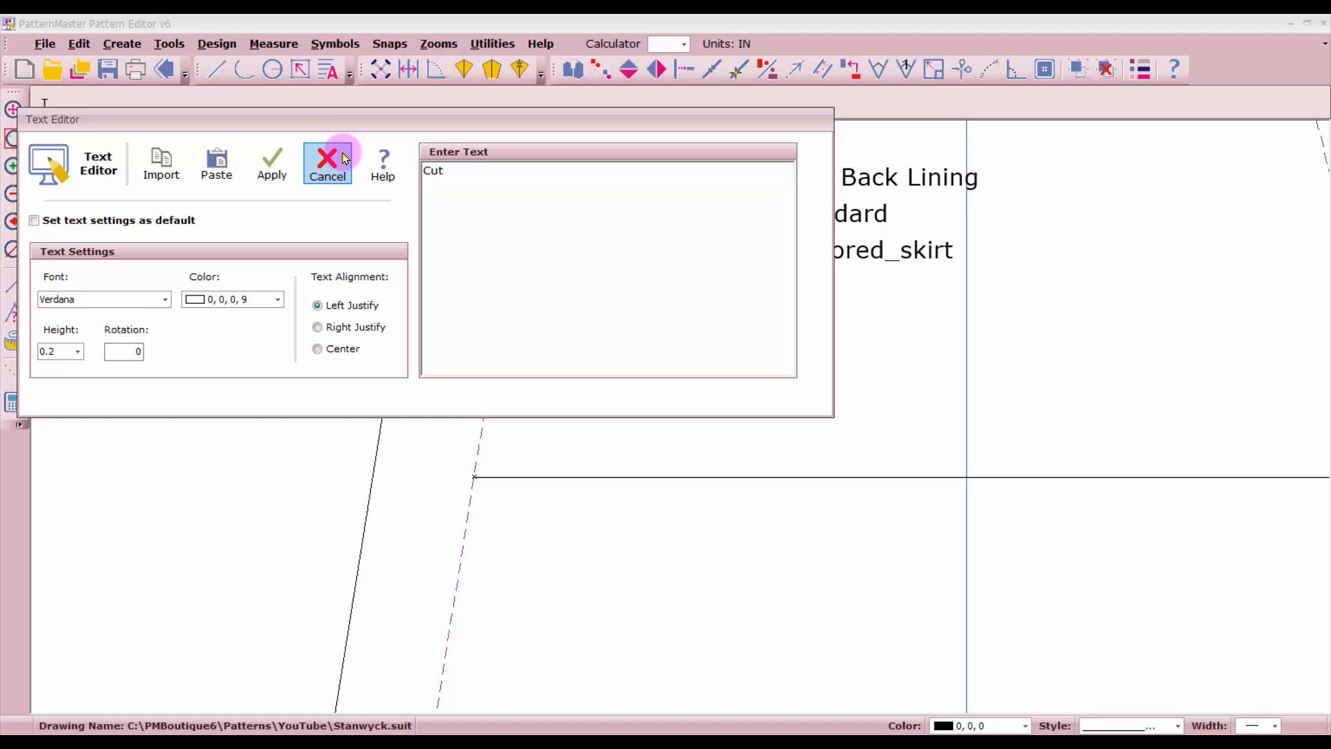
text( 2 of lining fabric)
double_click(48, 352)
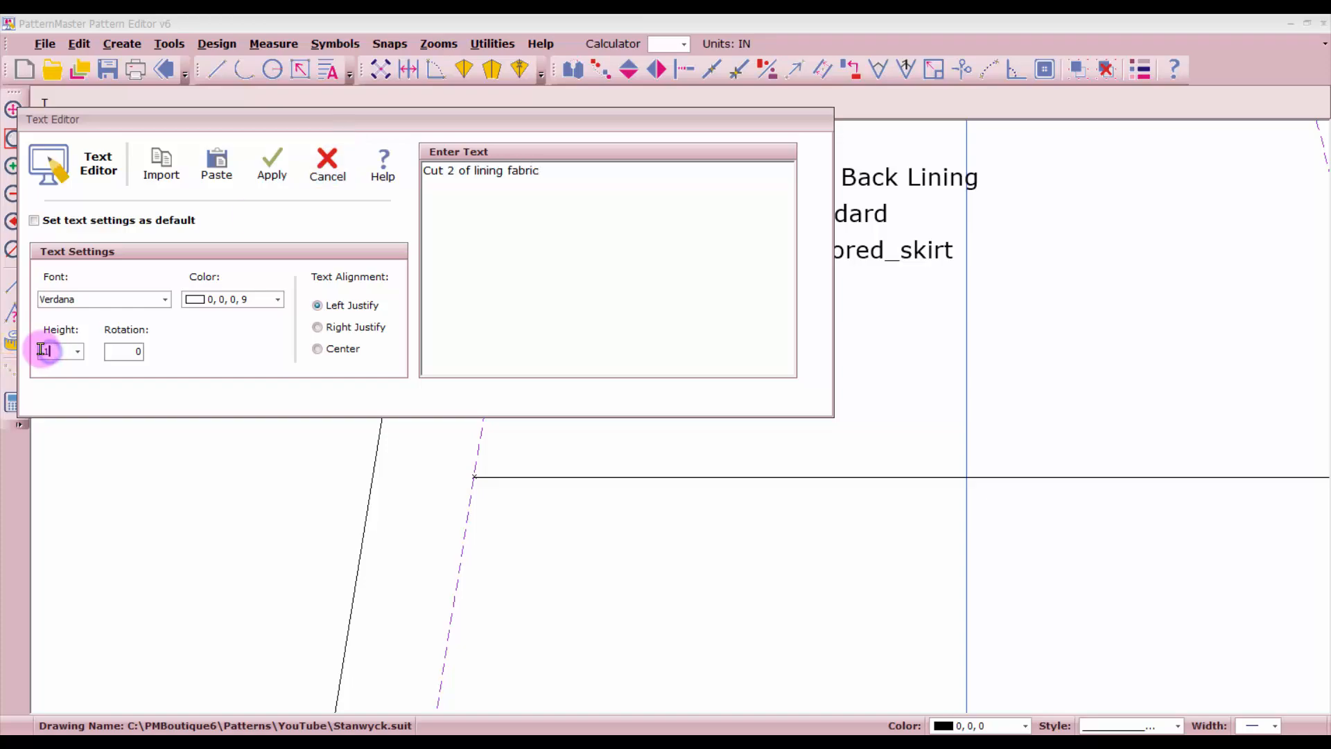
click(271, 166)
scroll(677, 416, down, 4)
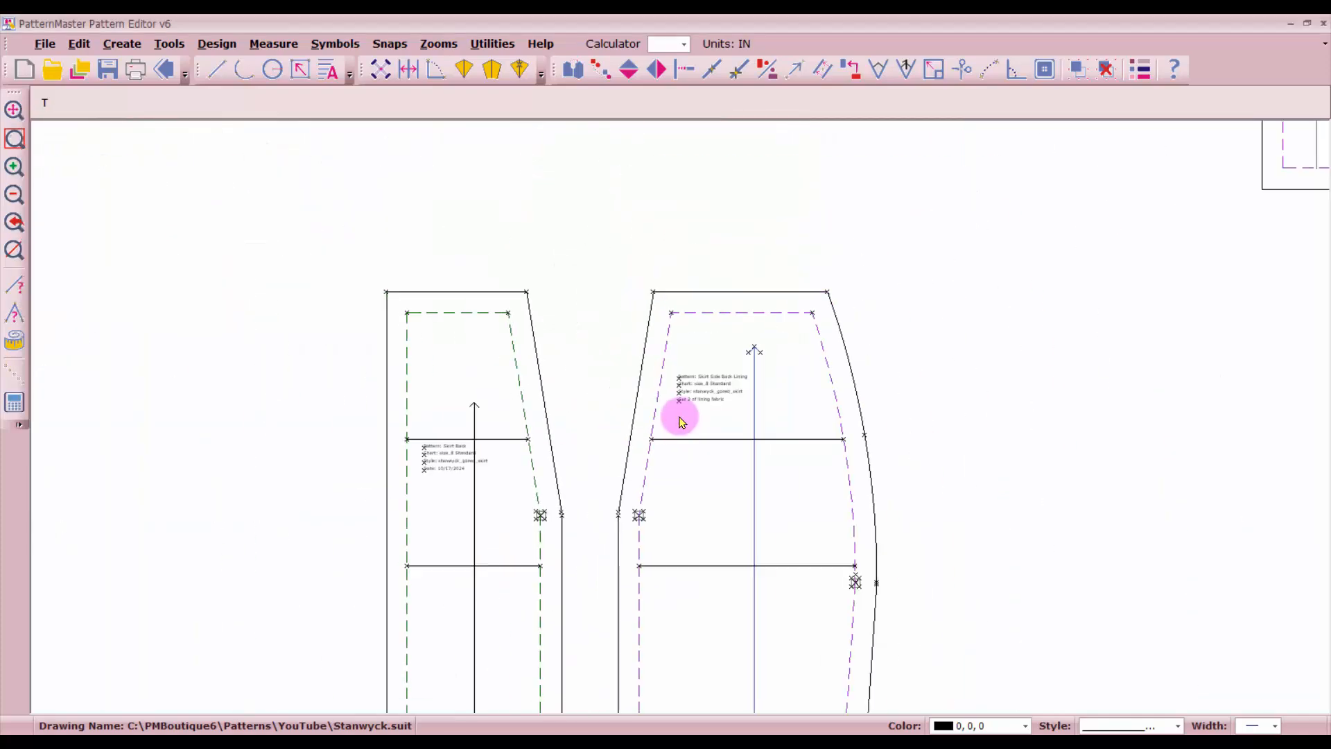
Step: Select the side back piece's grainline together with its arrowheads at both ends and group them
scroll(694, 378, up, 5)
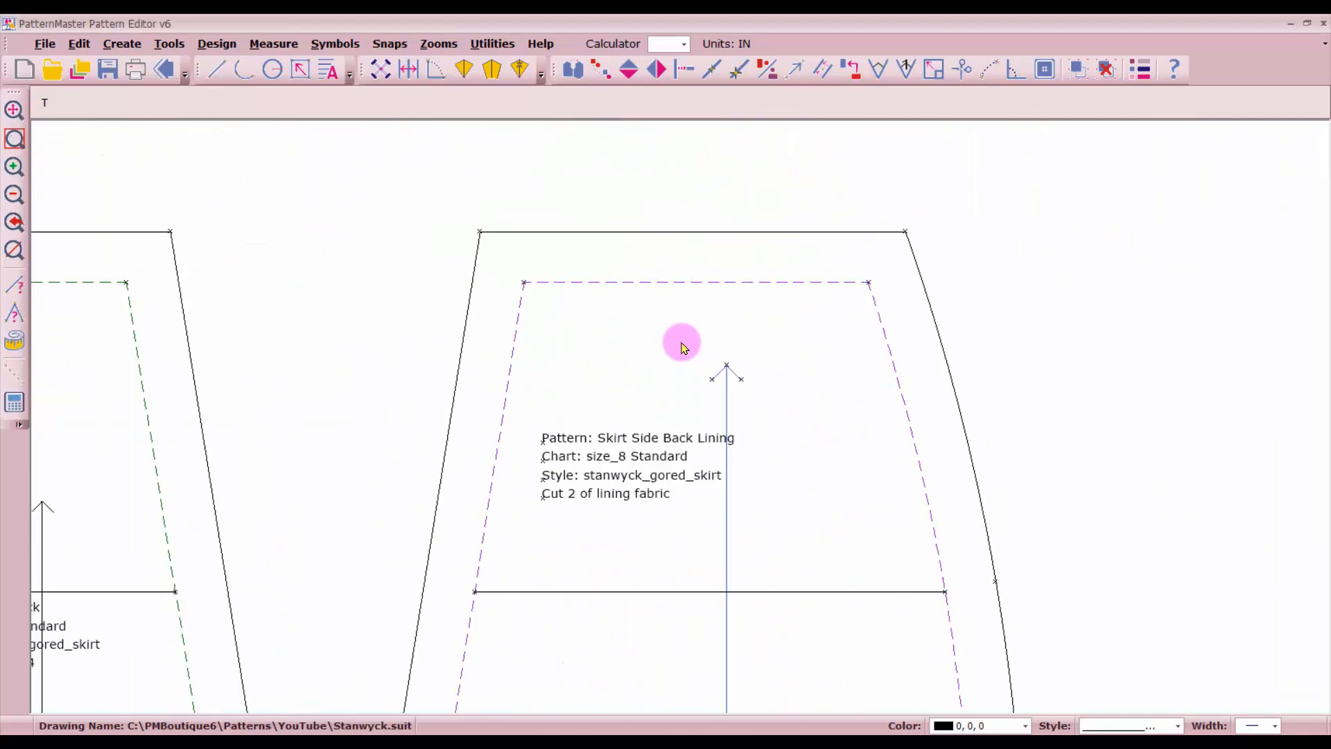
drag(725, 411, 742, 417)
click(728, 398)
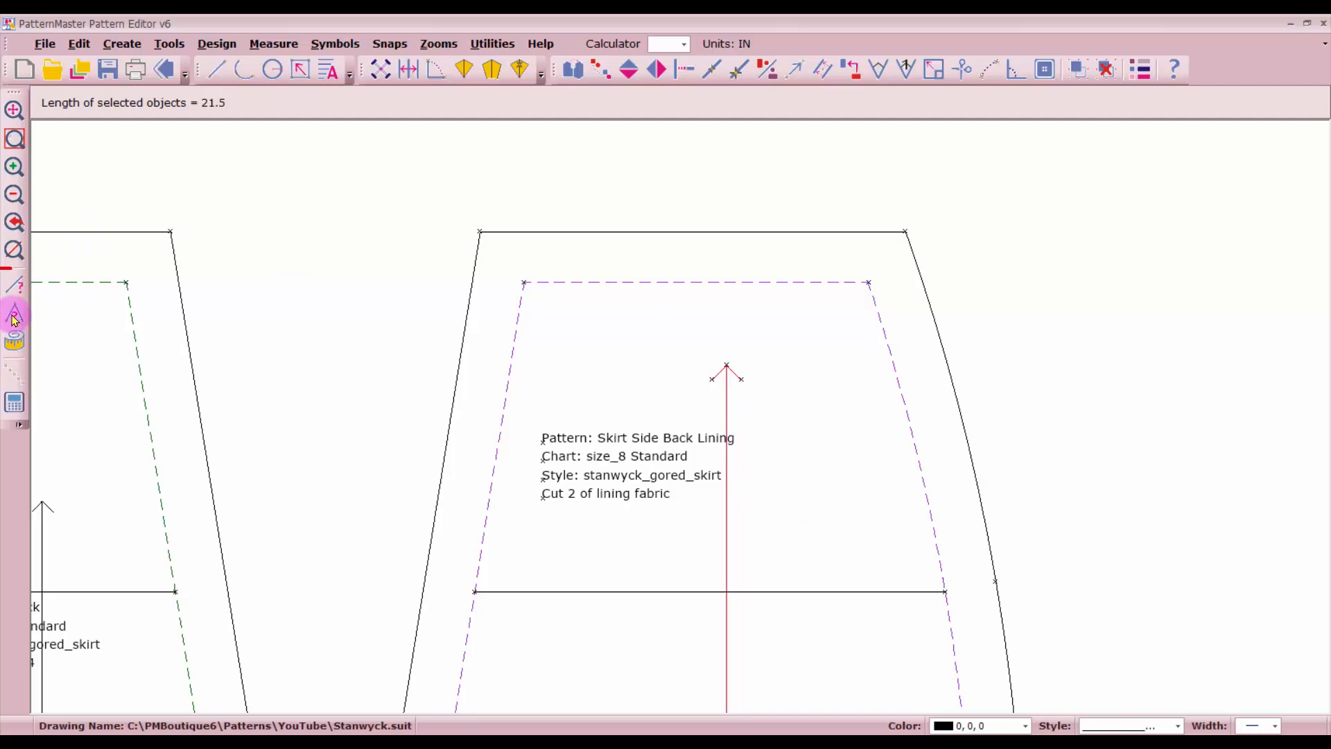
click(15, 251)
scroll(668, 701, up, 3)
drag(625, 362, 693, 439)
click(1077, 69)
Step: Group all objects of the side back lining piece and move it right, beside the front lining piece
scroll(677, 416, down, 5)
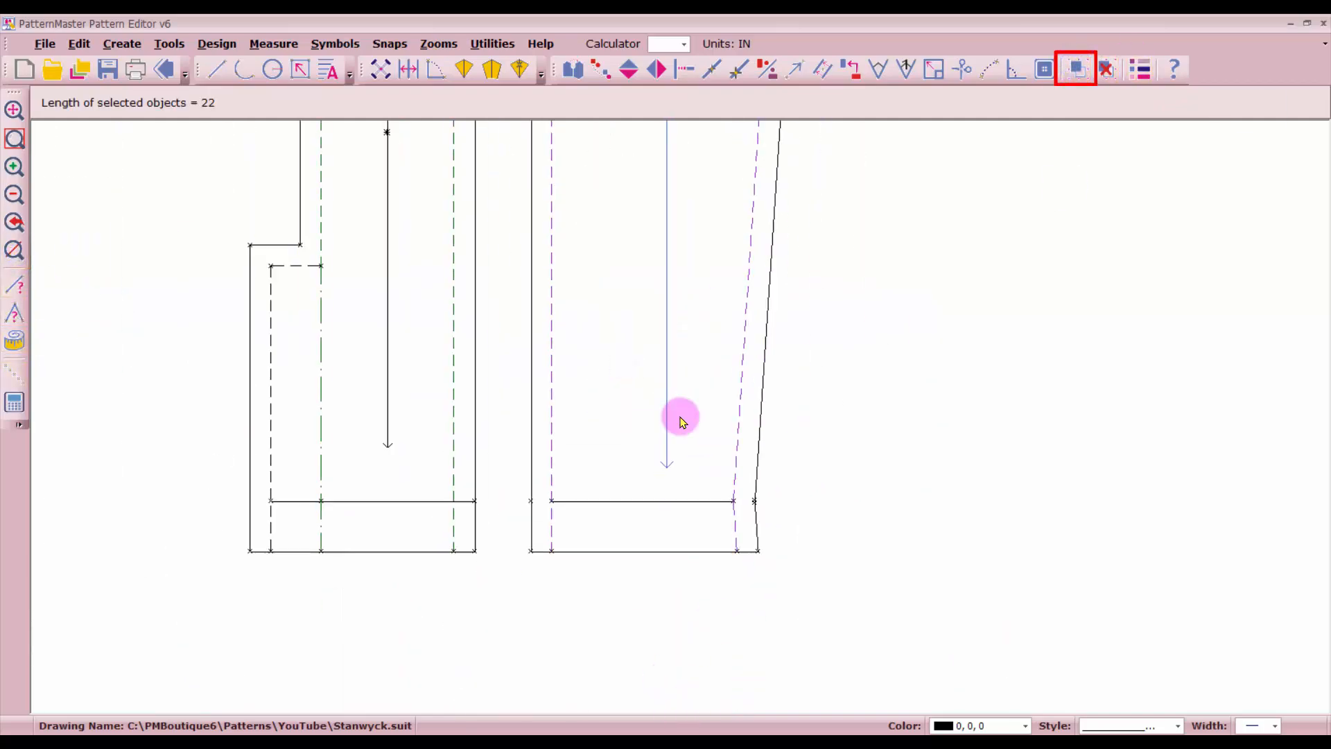
drag(618, 169, 758, 505)
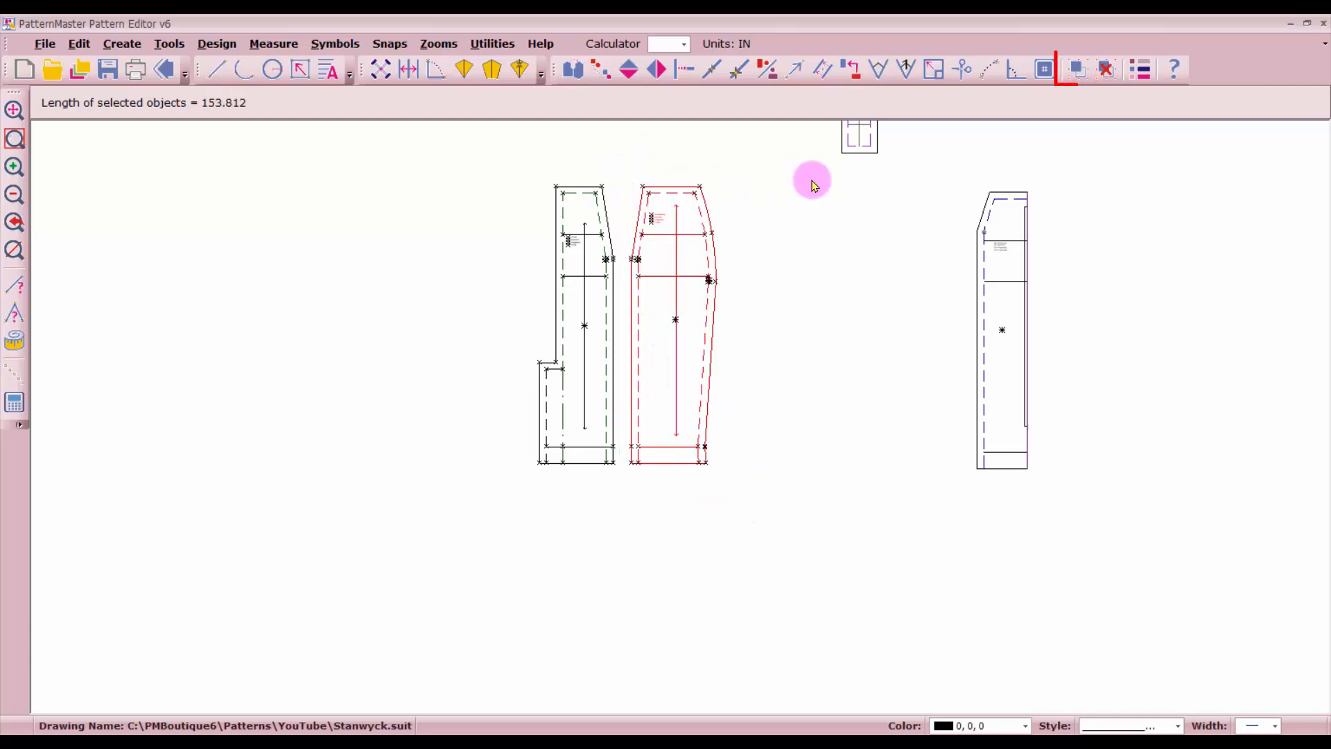
click(1076, 72)
drag(677, 378, 912, 388)
Step: Locate a single point 1.5 ins along the back lining piece's lower edge, measured from the corner where the vent extension meets the main panel
drag(514, 160, 638, 490)
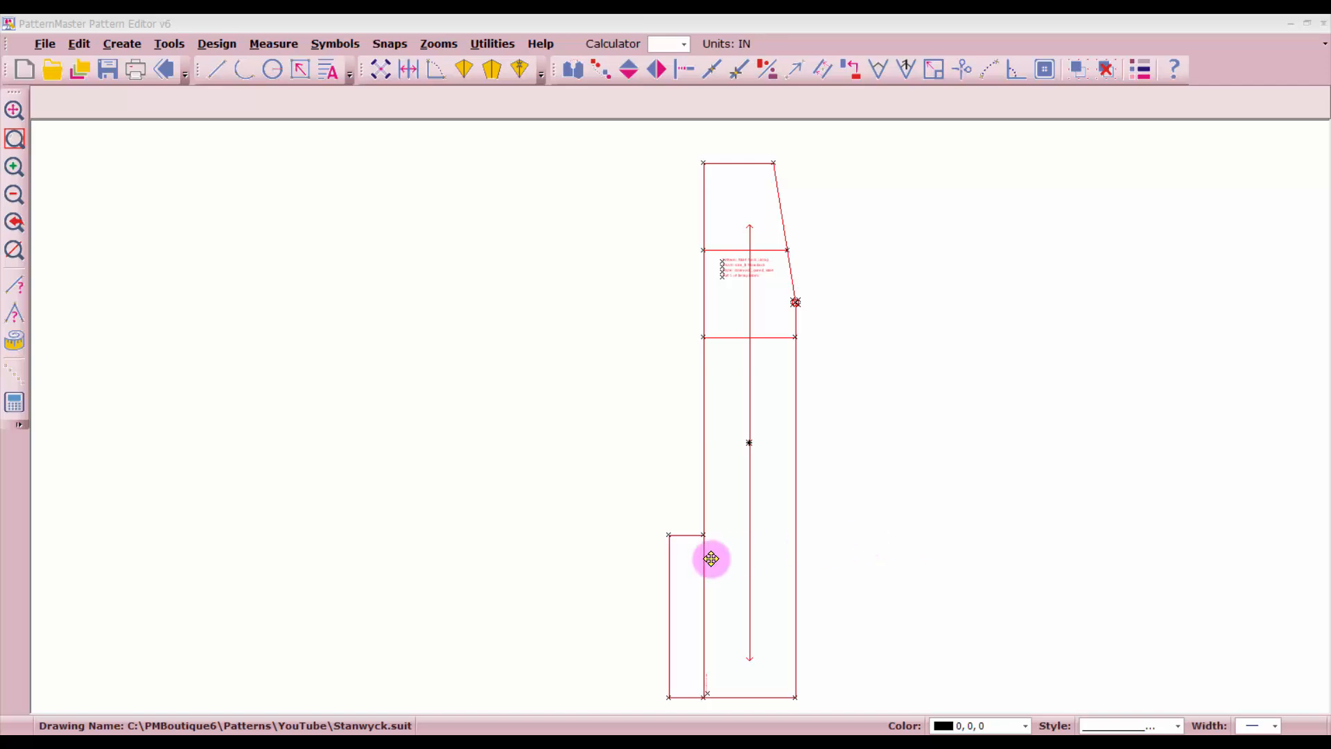
click(795, 466)
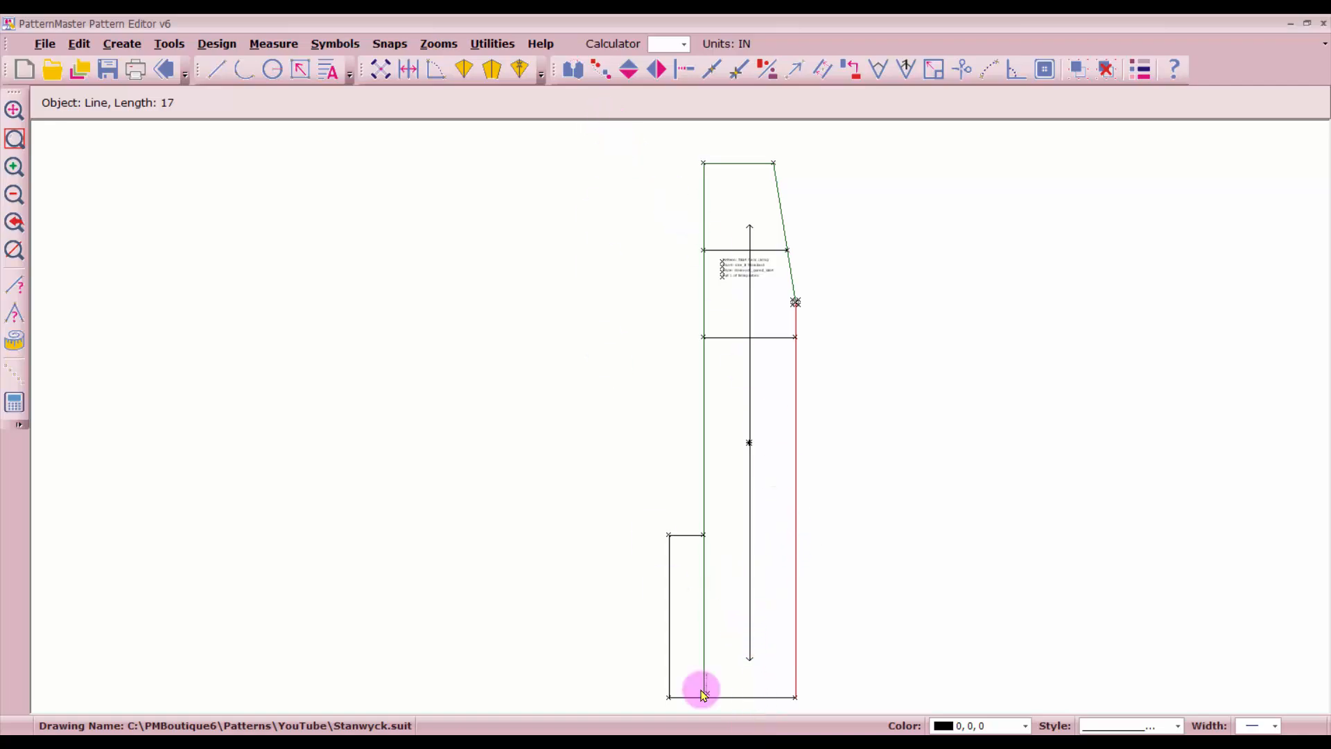
scroll(707, 601, down, 1)
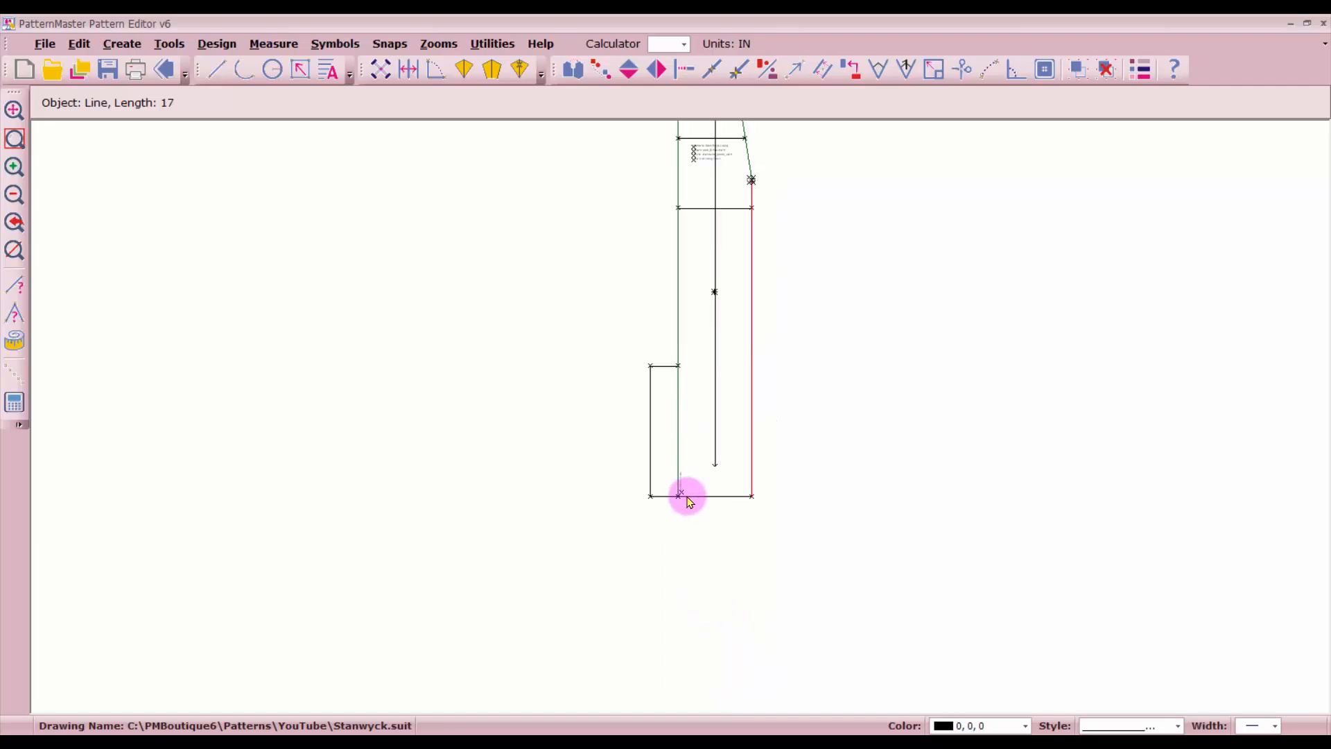
scroll(686, 496, up, 2)
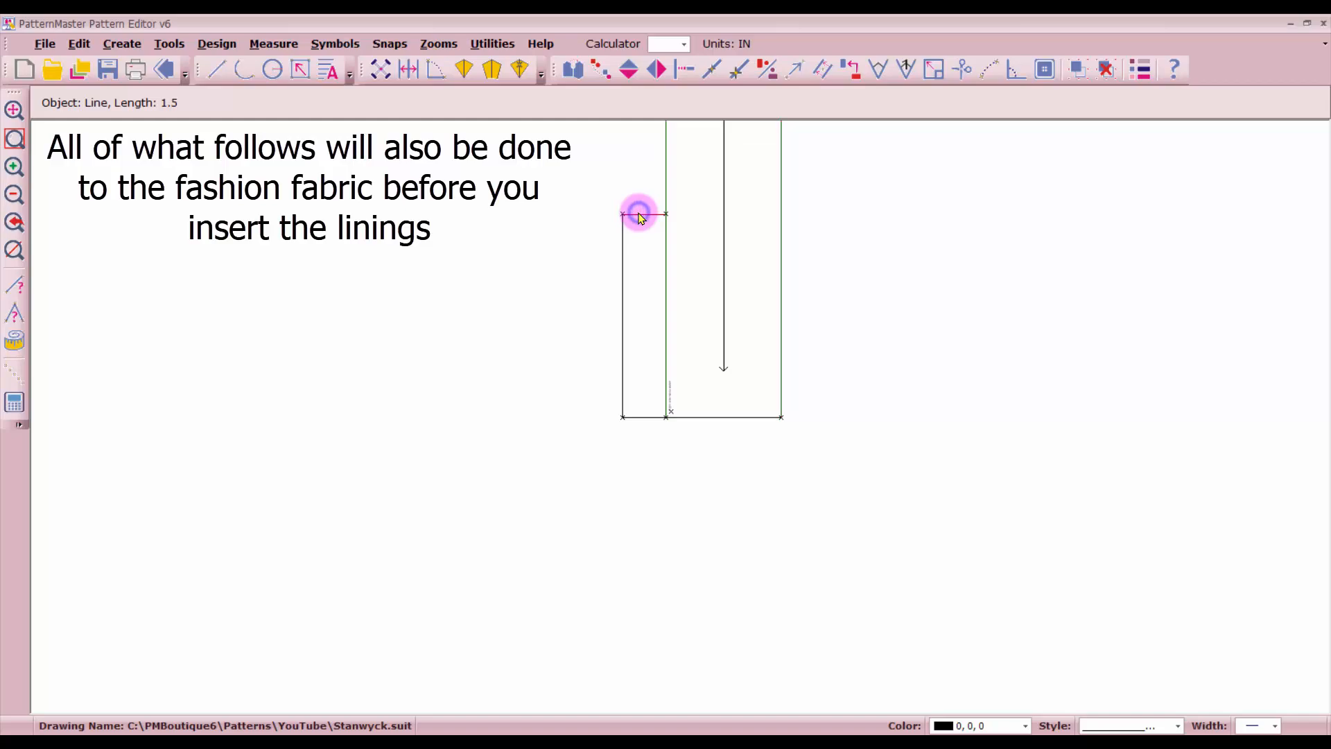
click(690, 416)
click(739, 69)
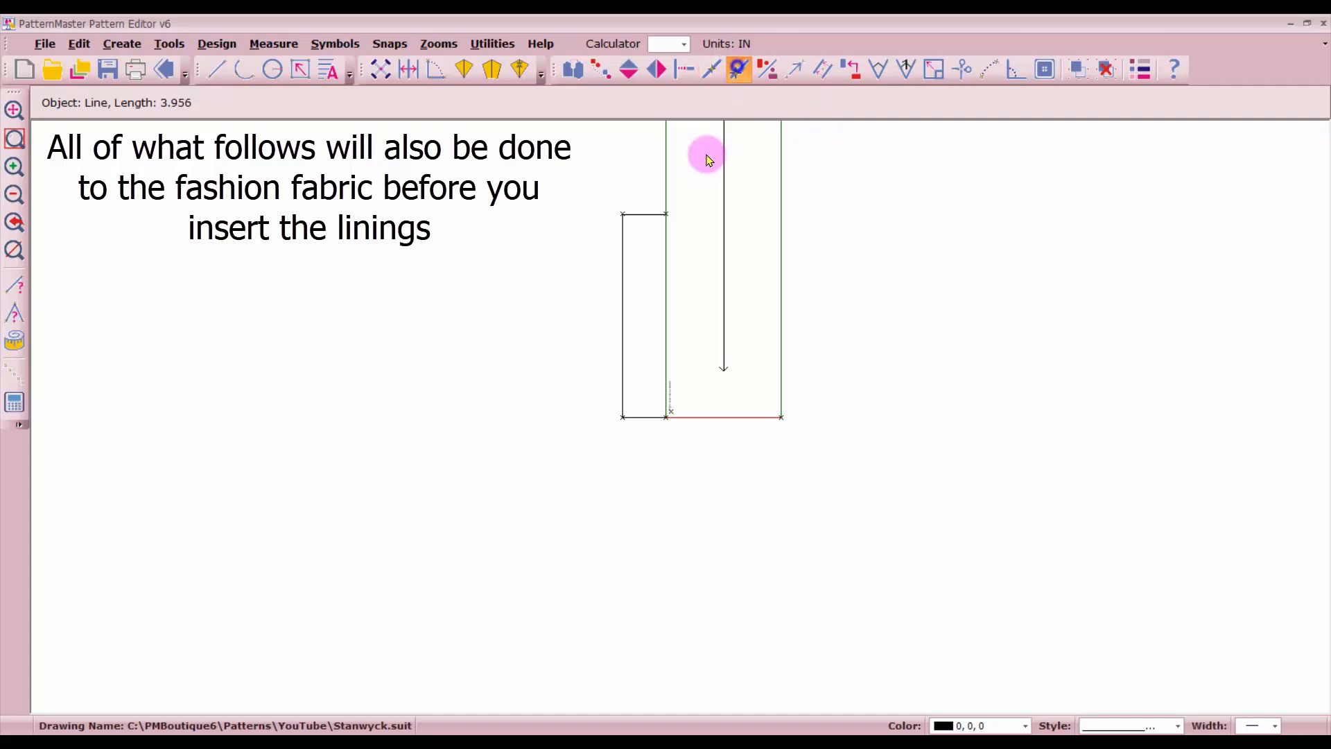
click(665, 417)
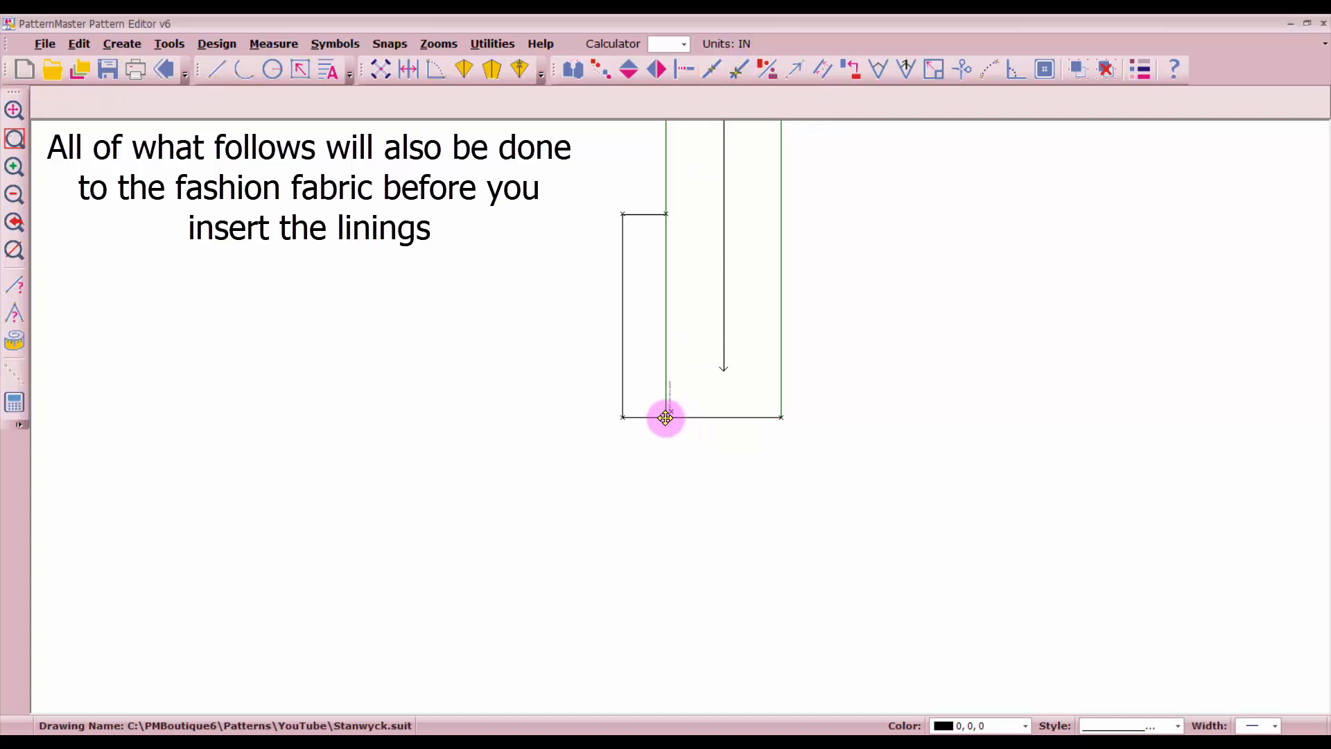
click(704, 417)
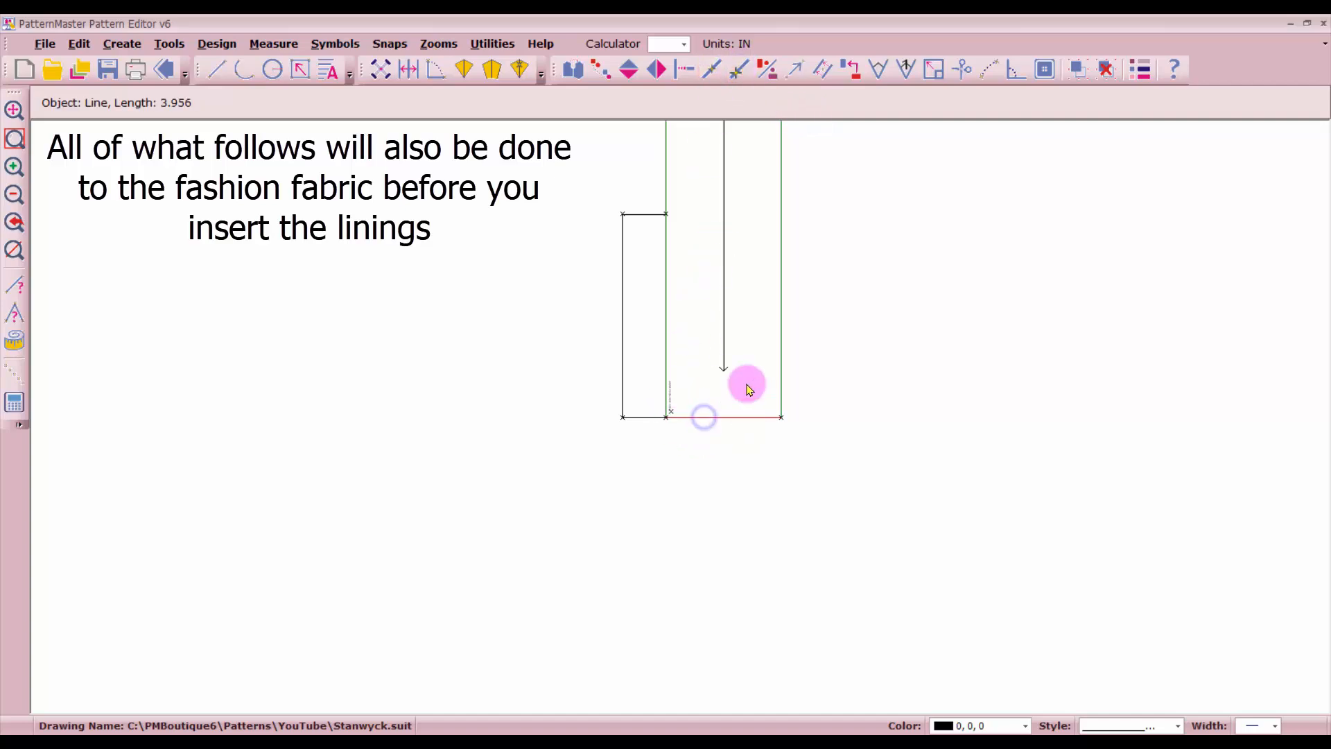
click(736, 73)
click(667, 417)
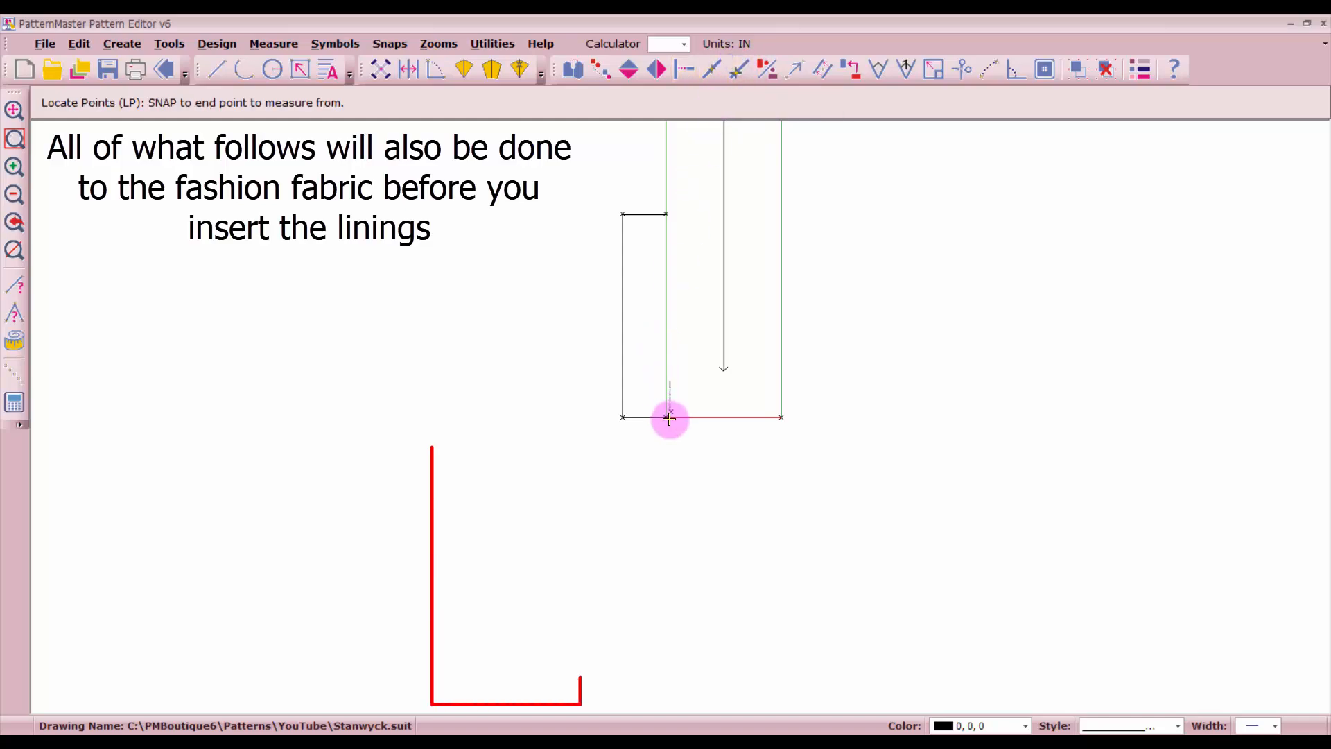
text(1.5)
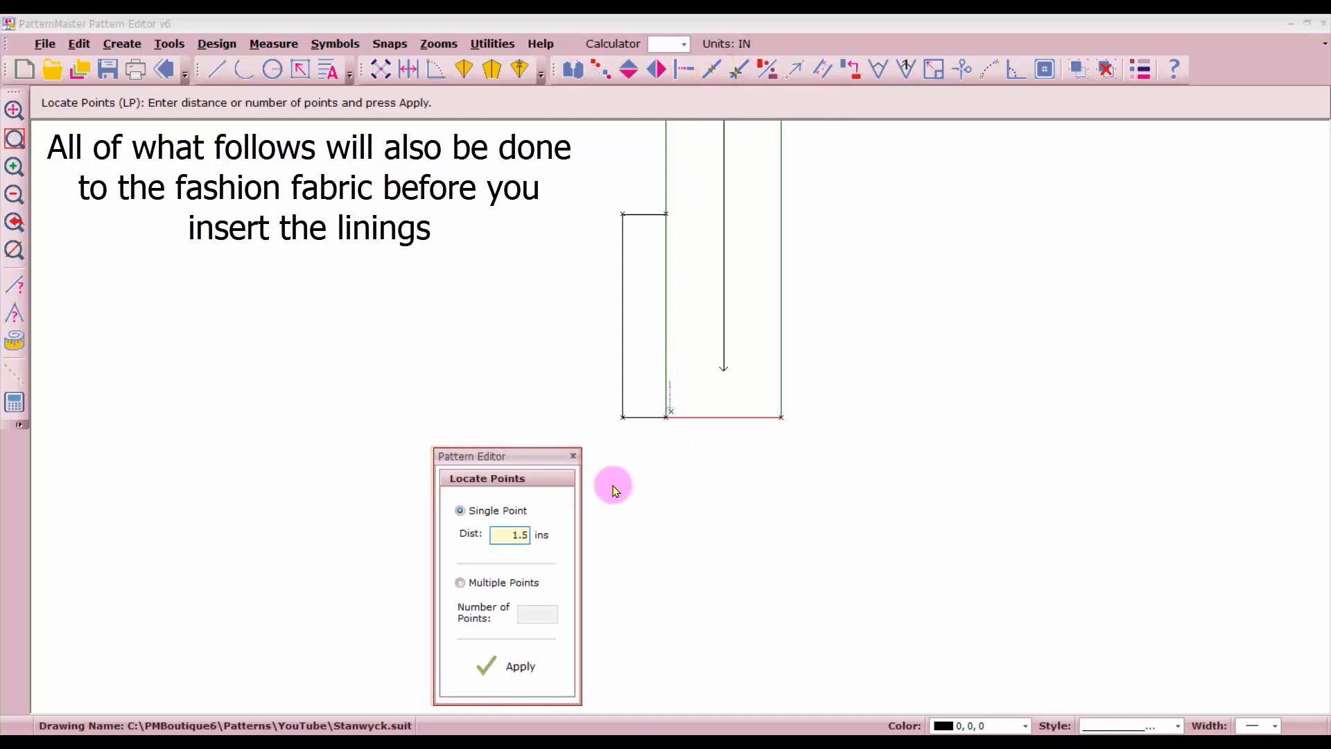
key(Escape)
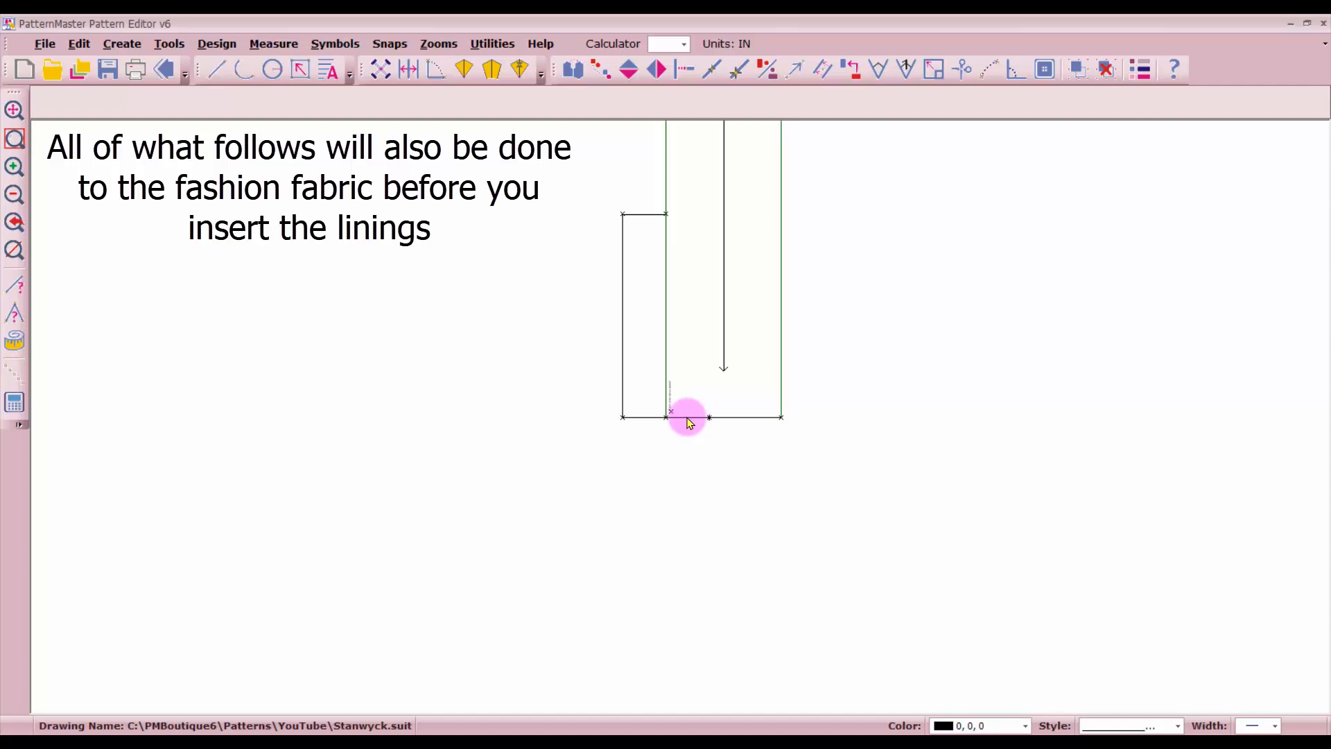
Step: Break the back lining's lower edge with Scissors at the point located 1.5 ins from the vent corner
click(962, 68)
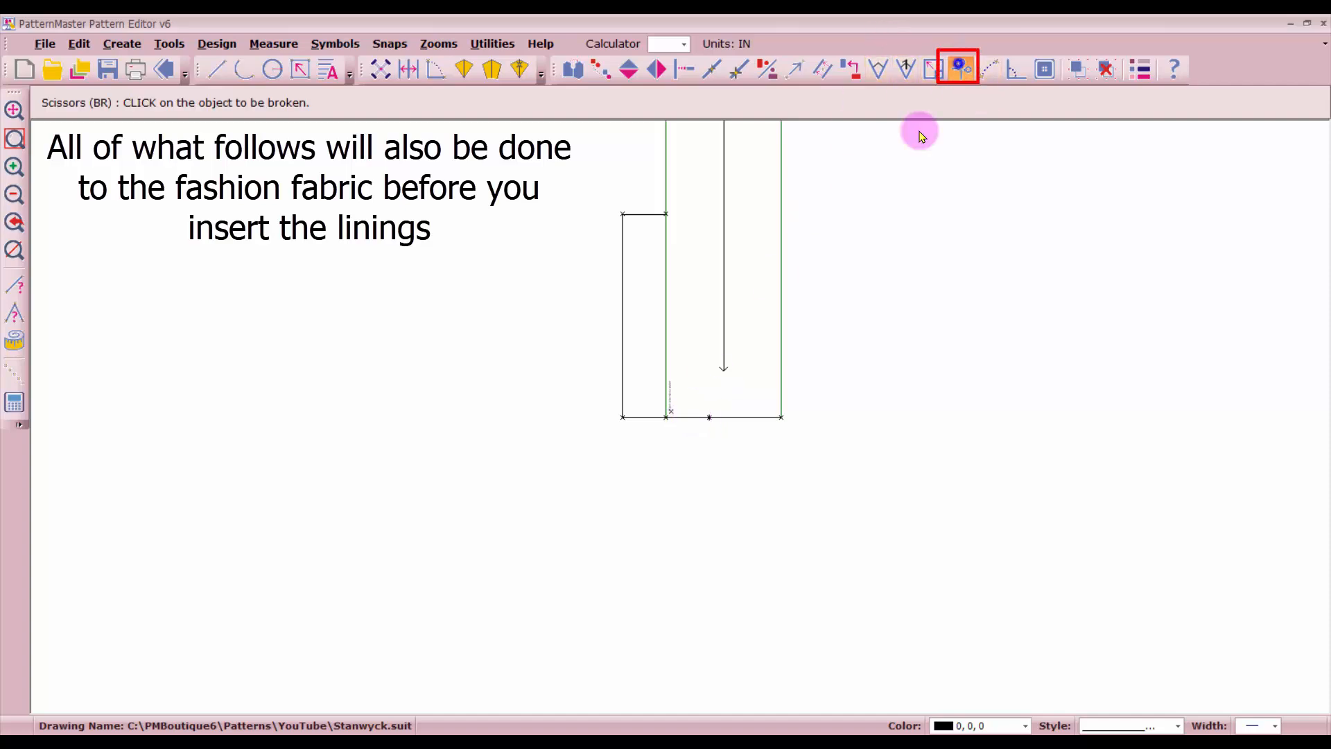
click(725, 416)
click(706, 417)
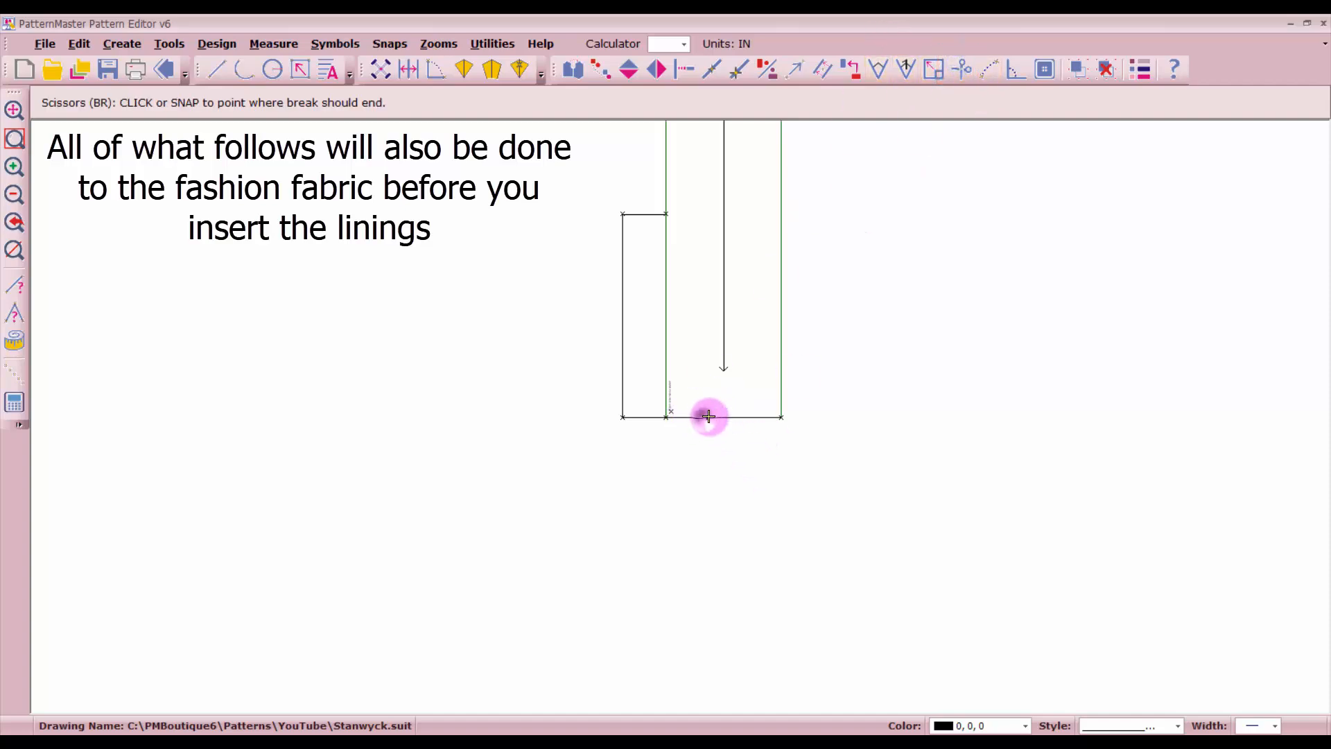
click(696, 417)
Step: Change the vent extension's lower edge and the adjoining 1.5 ins segment to a dashed line style
click(693, 417)
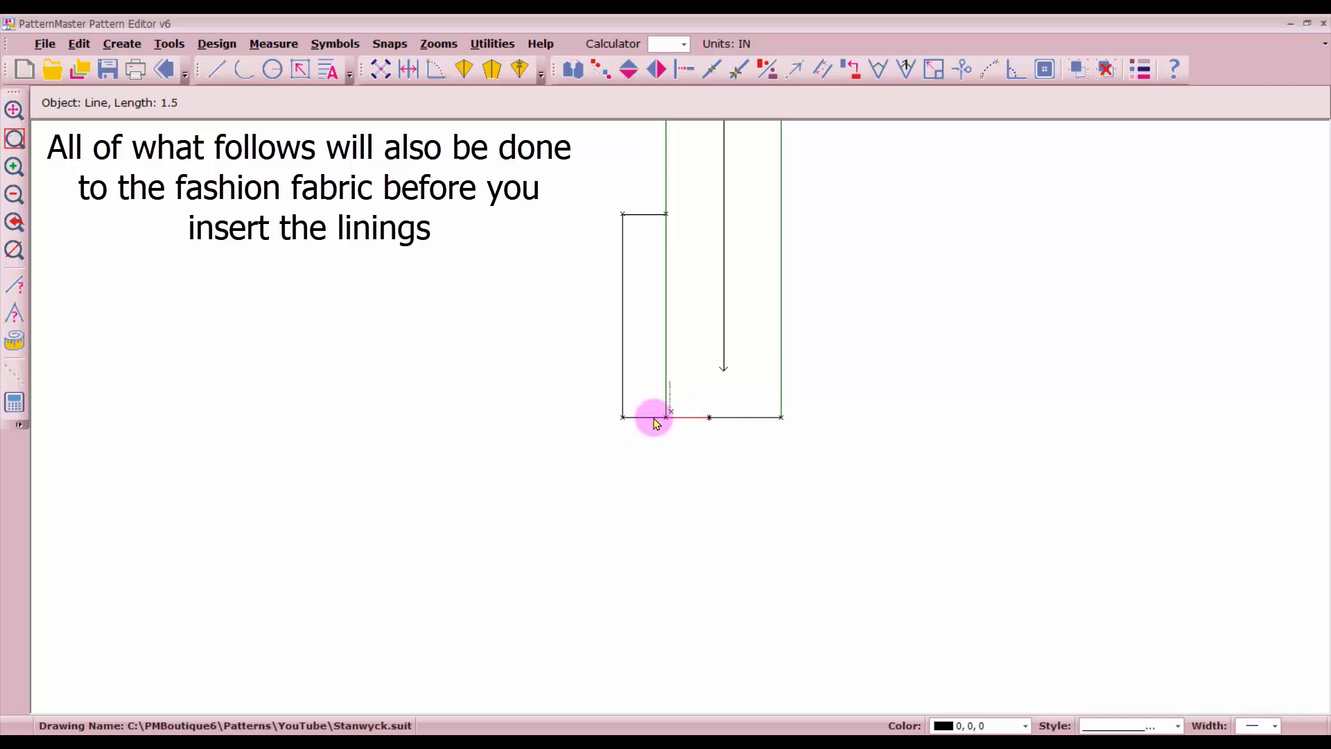
click(654, 418)
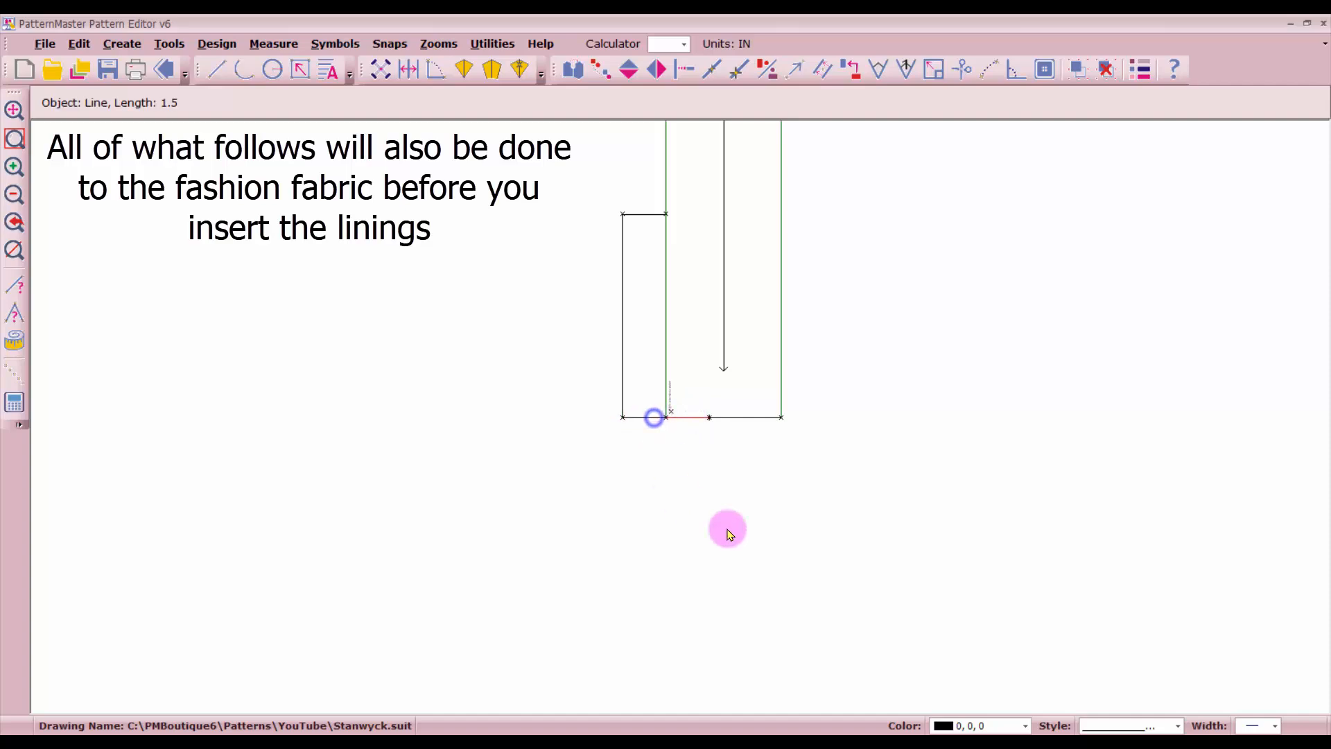
click(1142, 82)
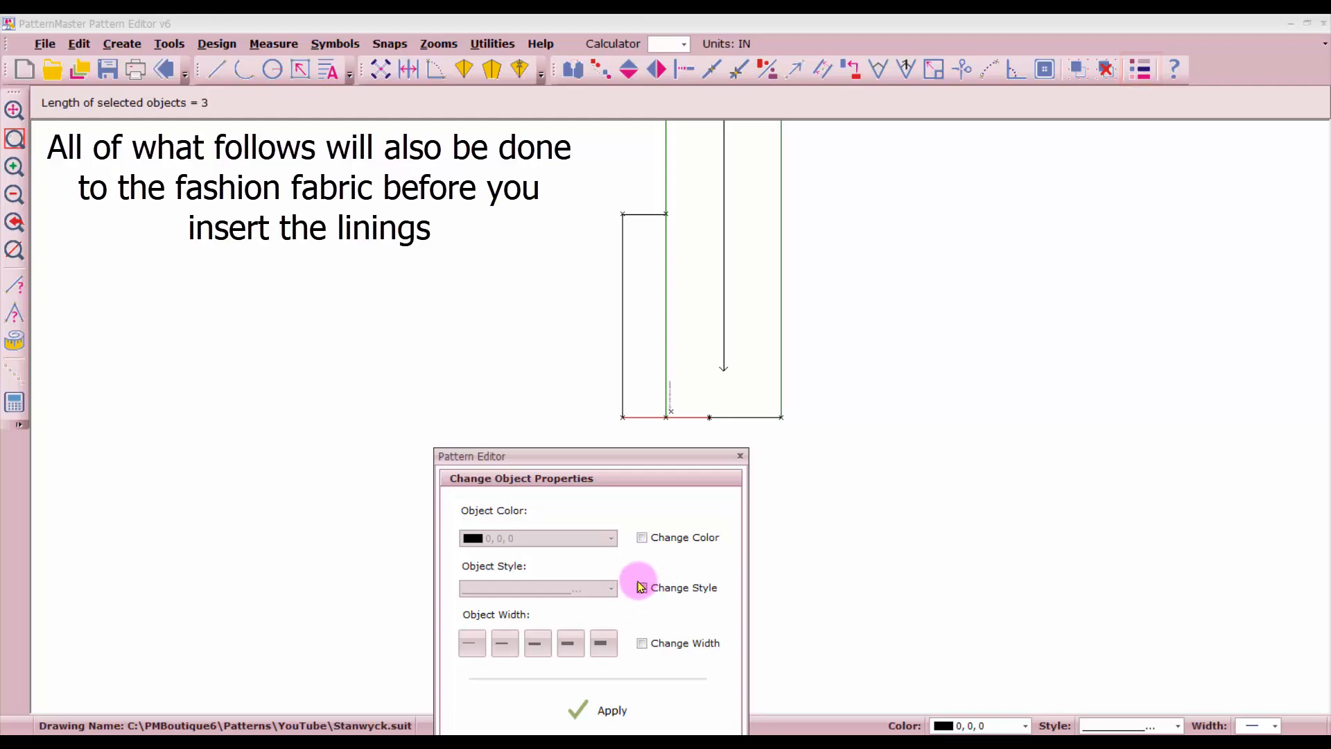
click(641, 588)
click(611, 589)
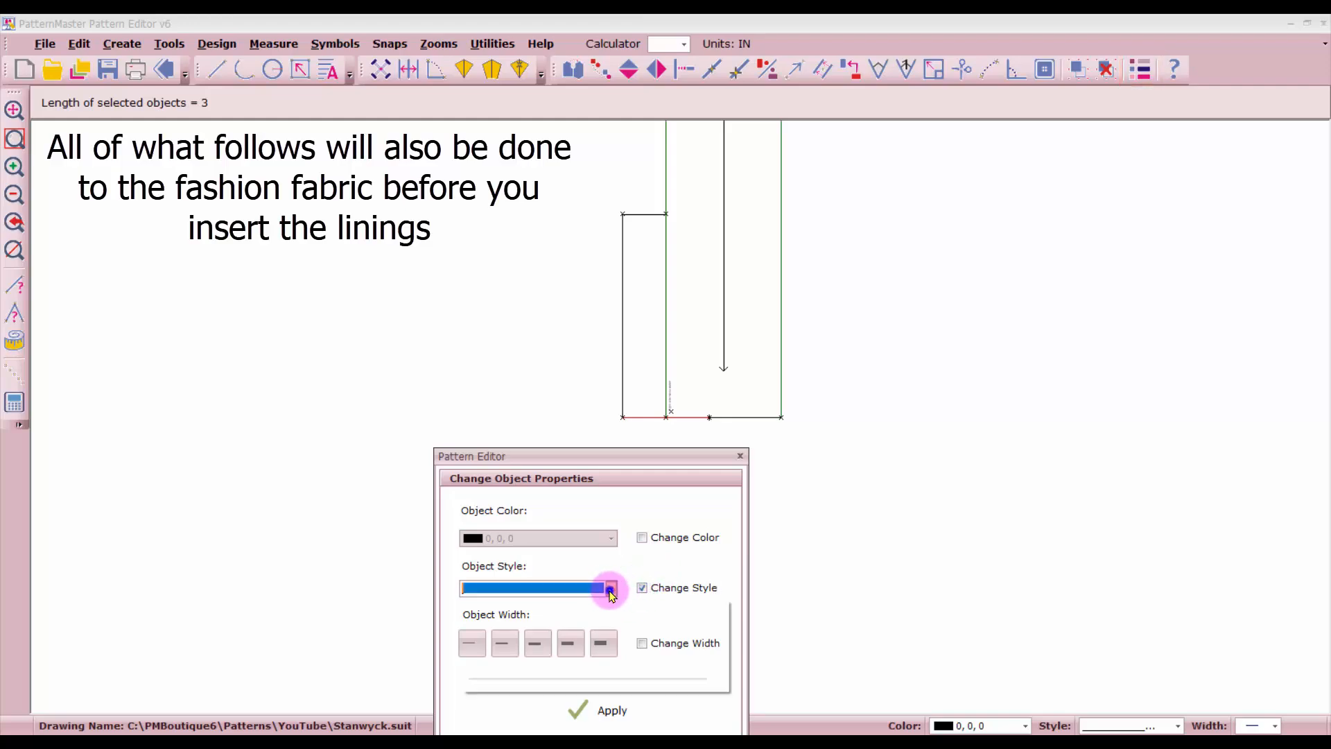
click(593, 623)
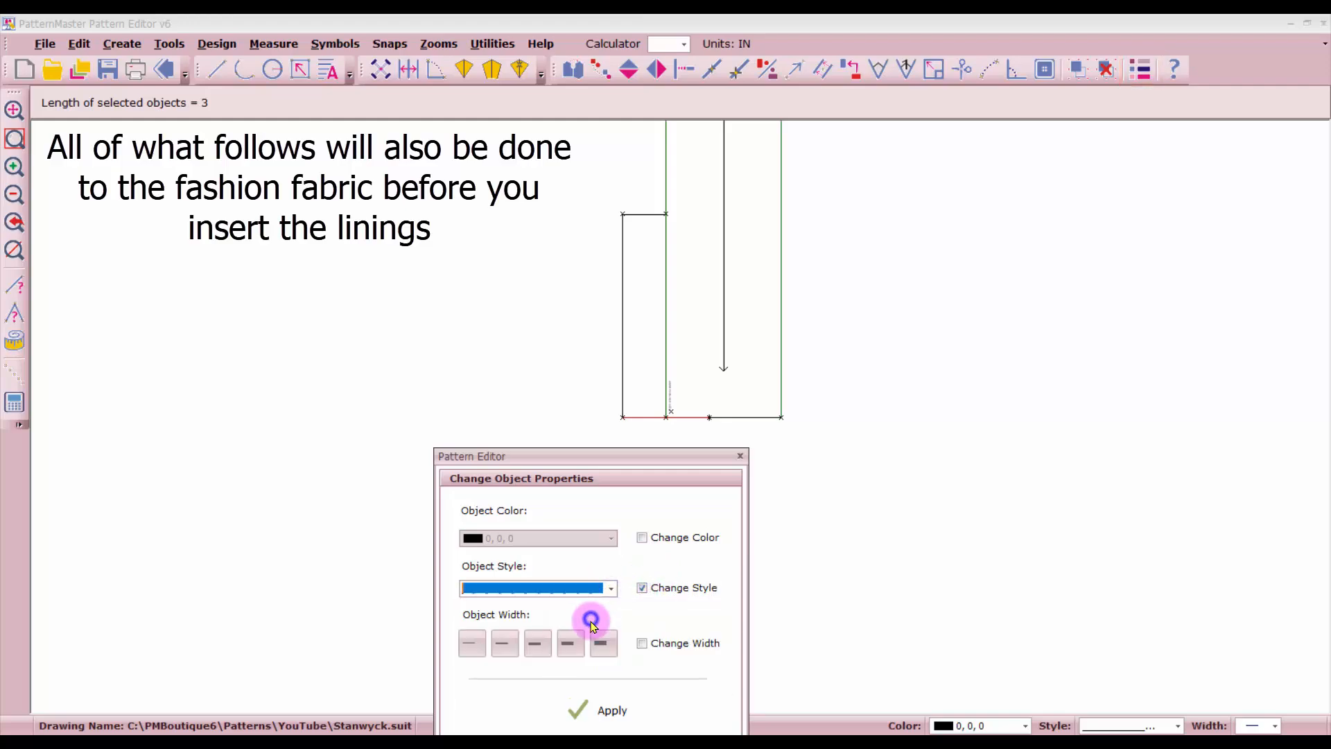
click(610, 711)
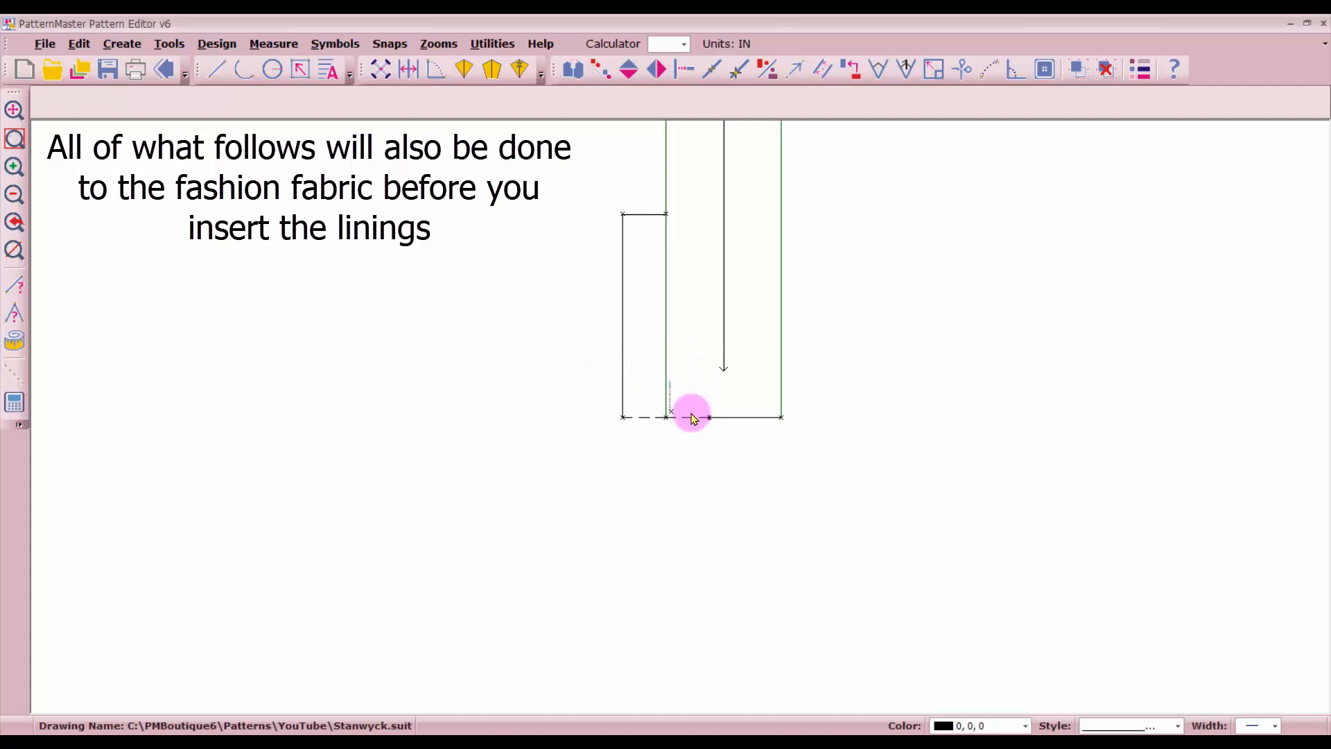
Step: Make one copy of the whole back lining piece beside it on the left and mirror that copy horizontally
scroll(681, 421, down, 1)
scroll(681, 421, down, 1)
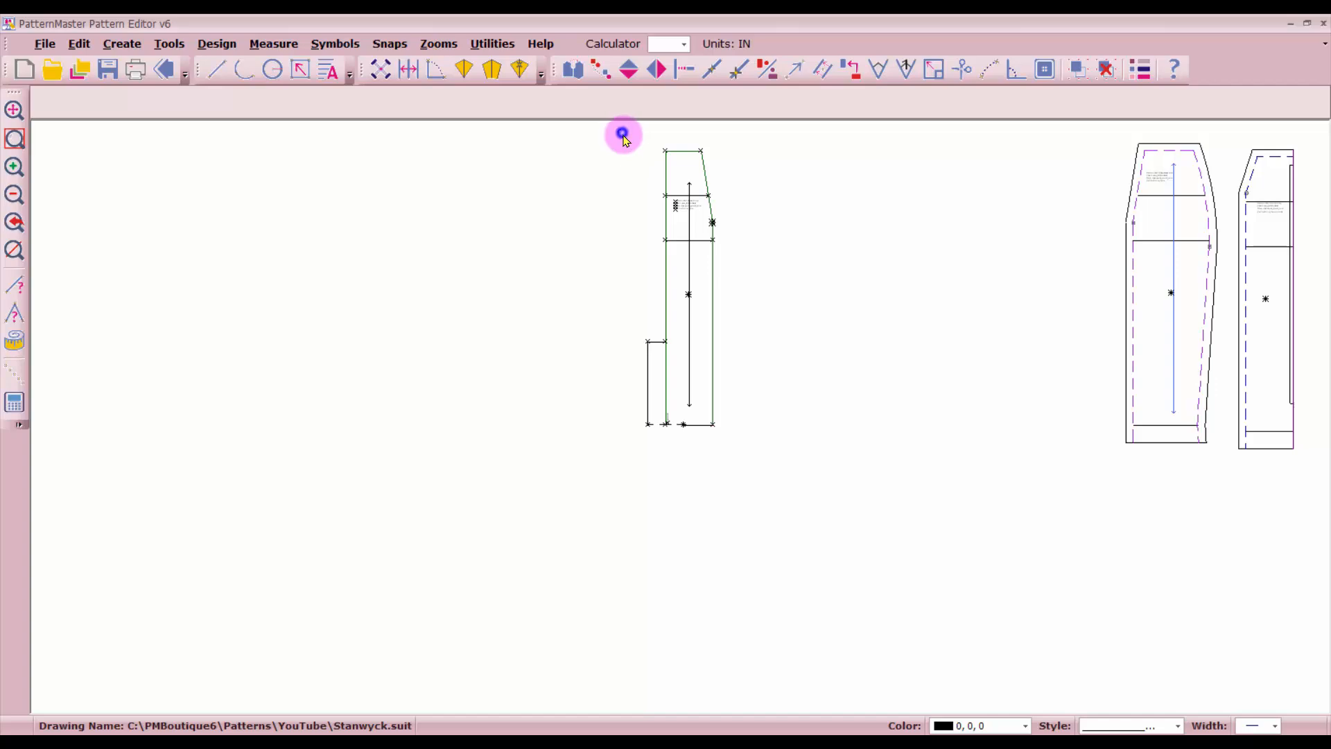
drag(623, 134, 740, 480)
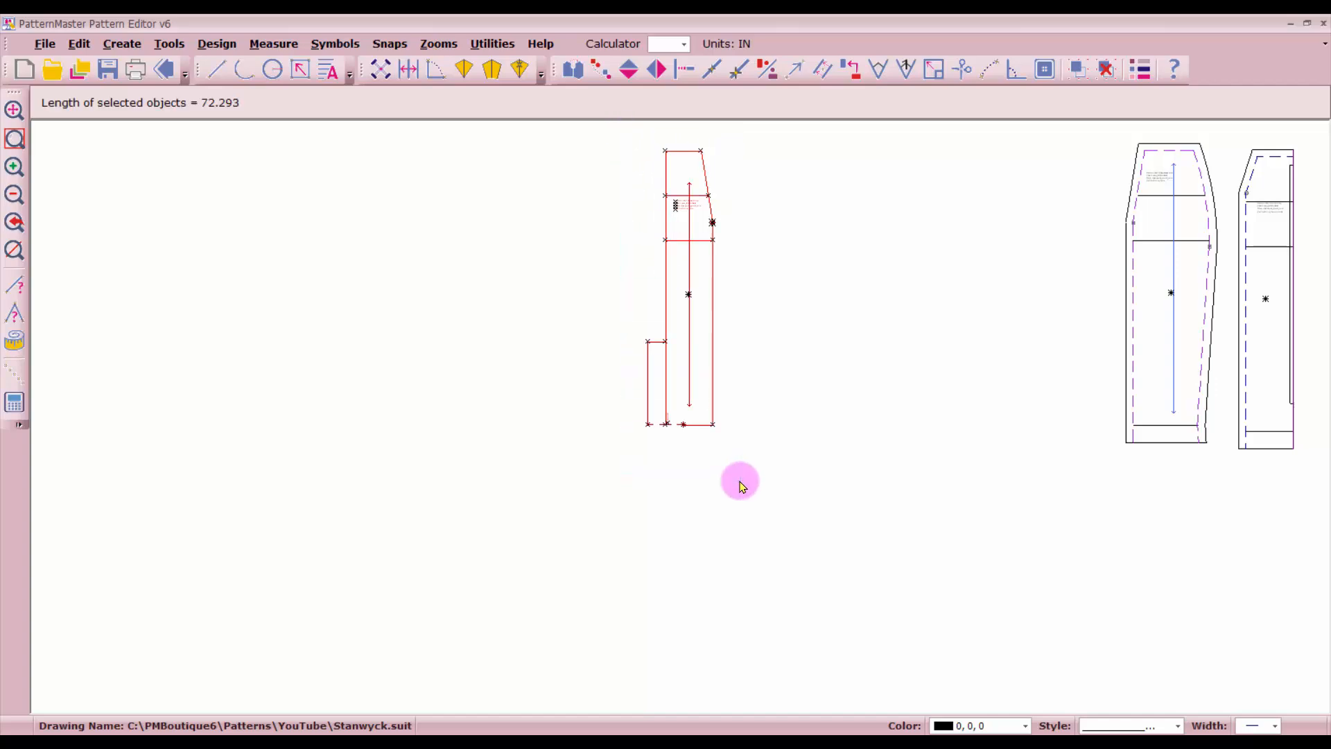
click(601, 69)
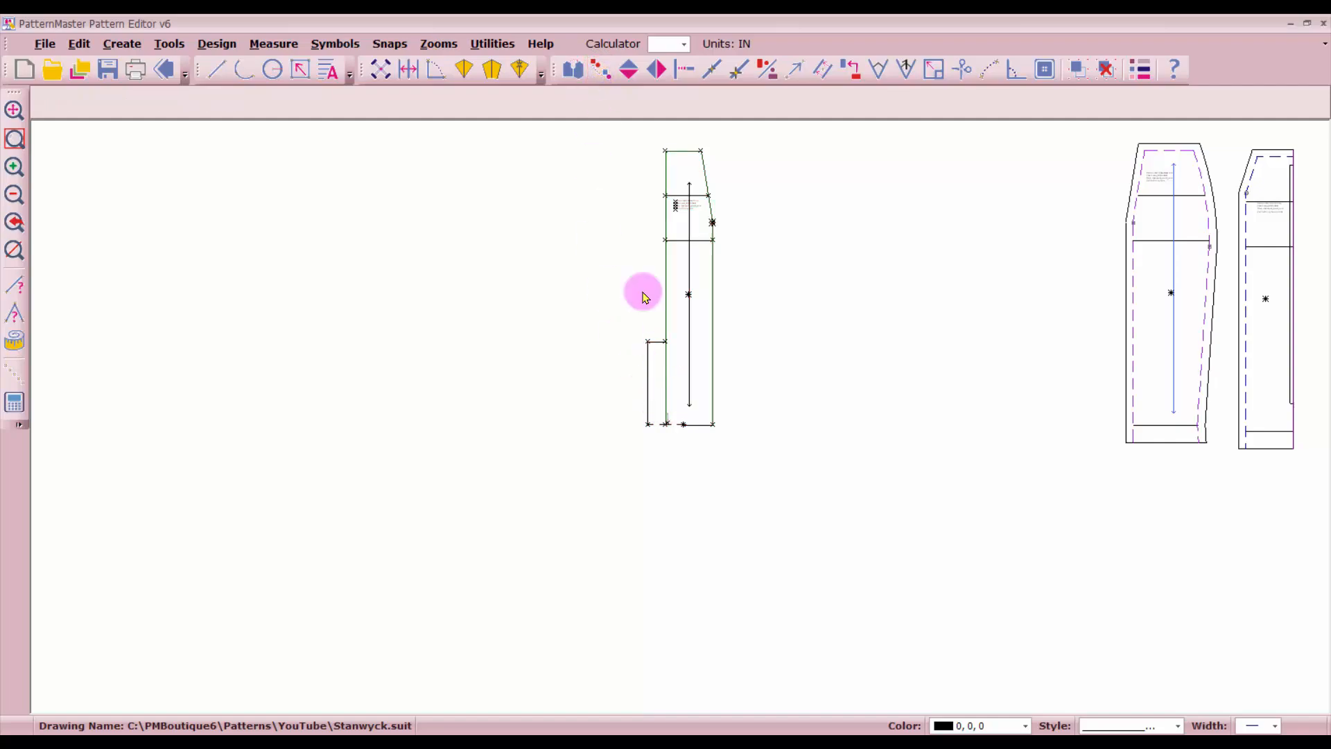
drag(615, 128, 743, 482)
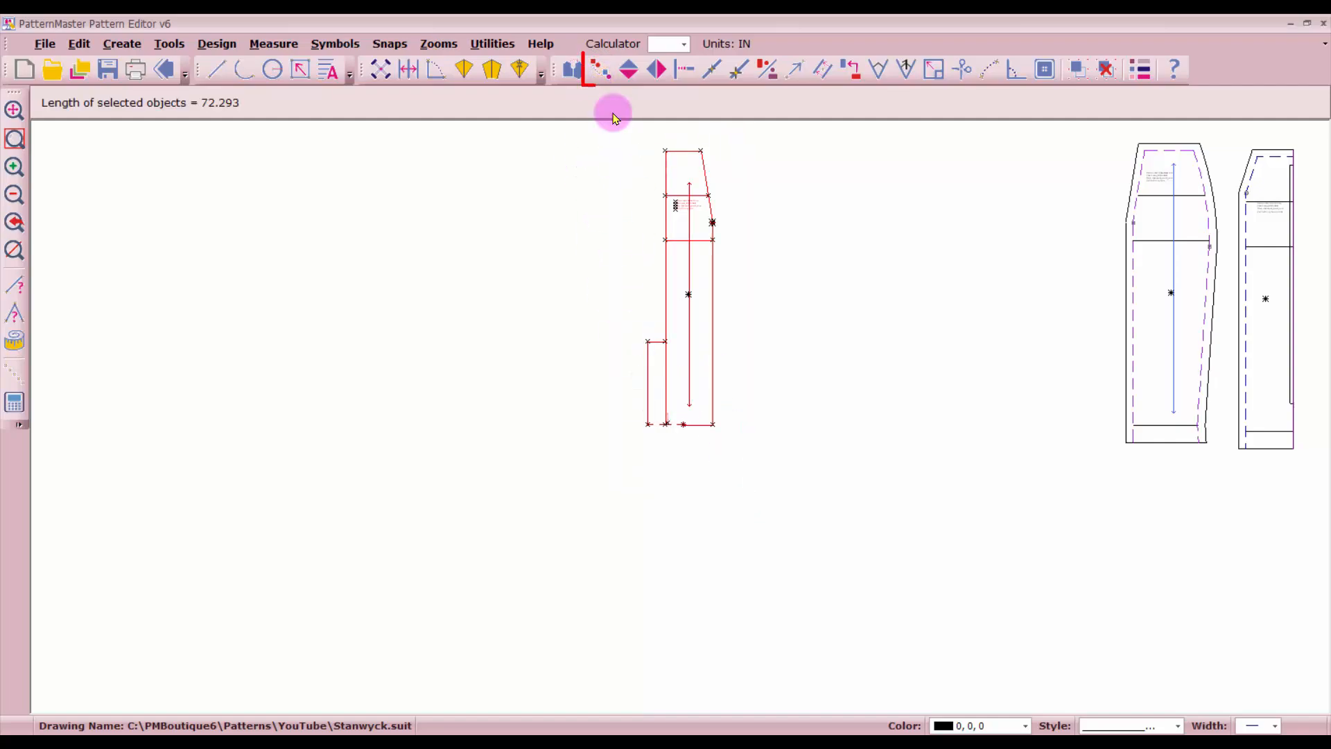
click(608, 69)
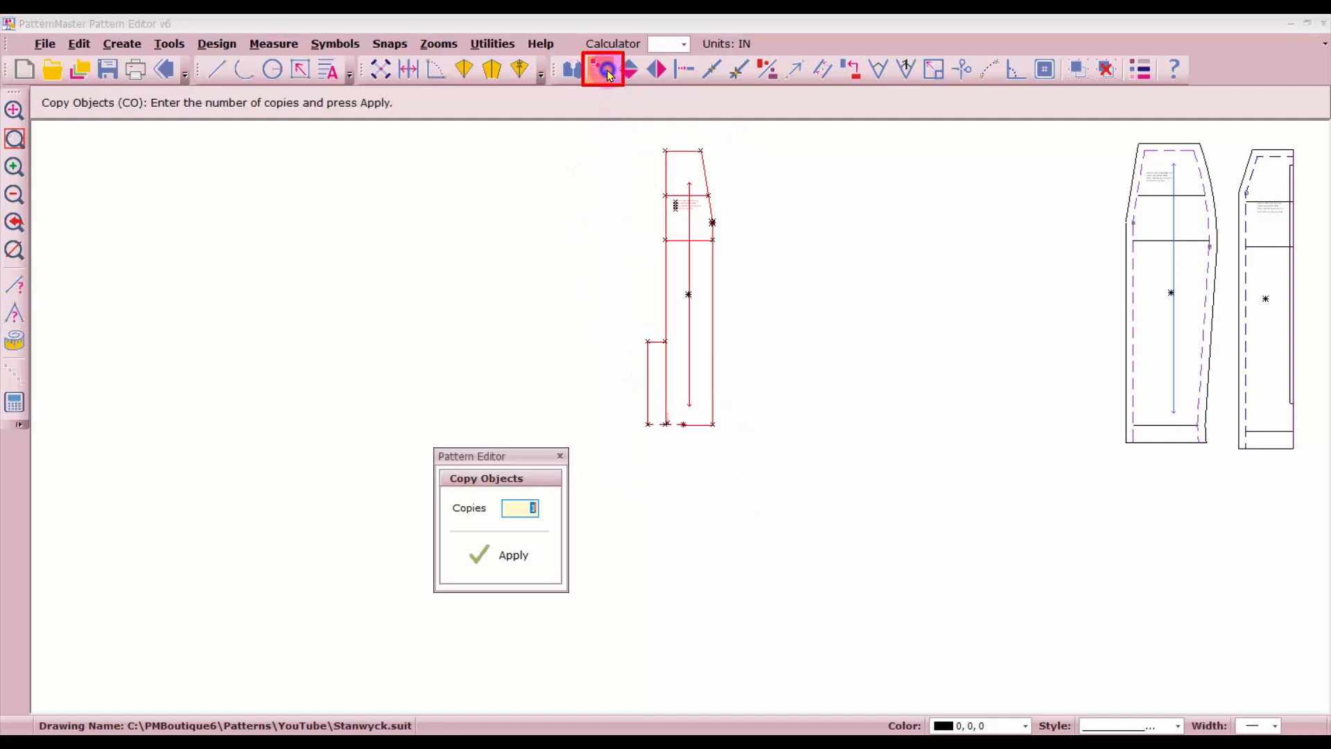
click(518, 559)
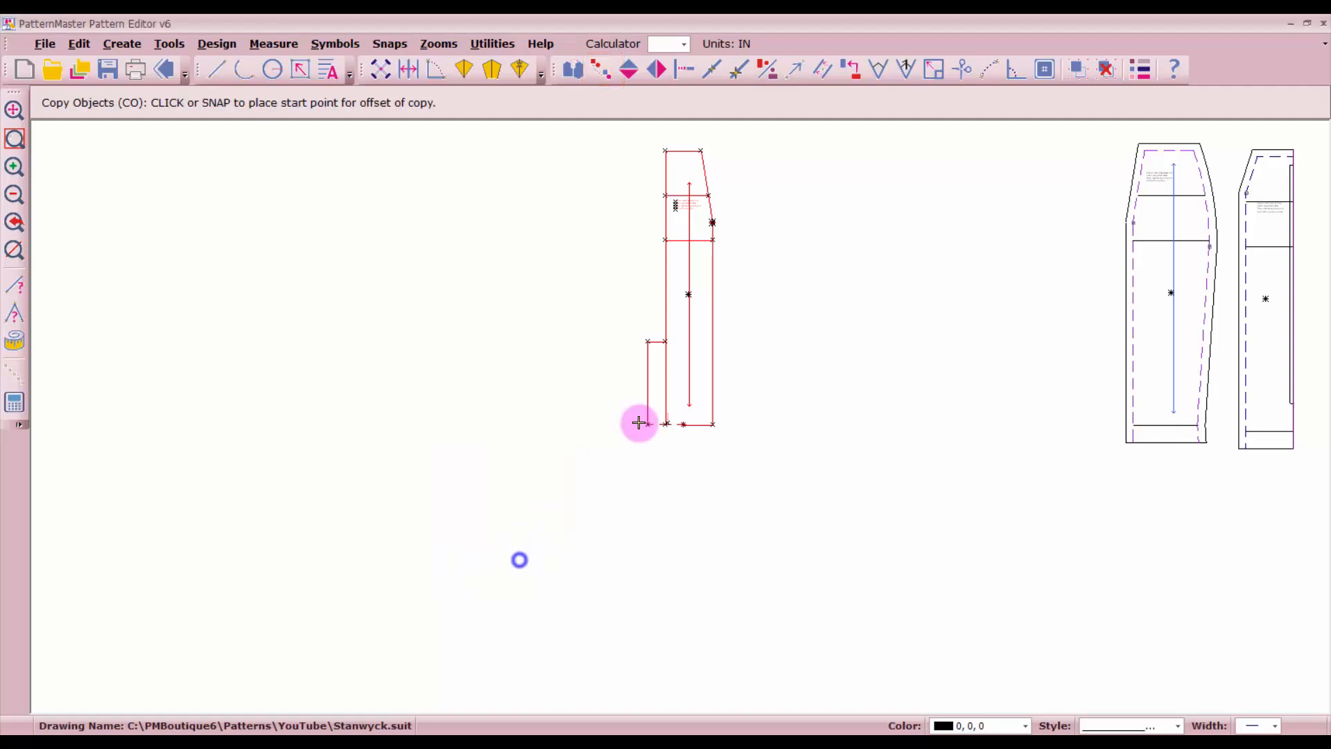
click(695, 384)
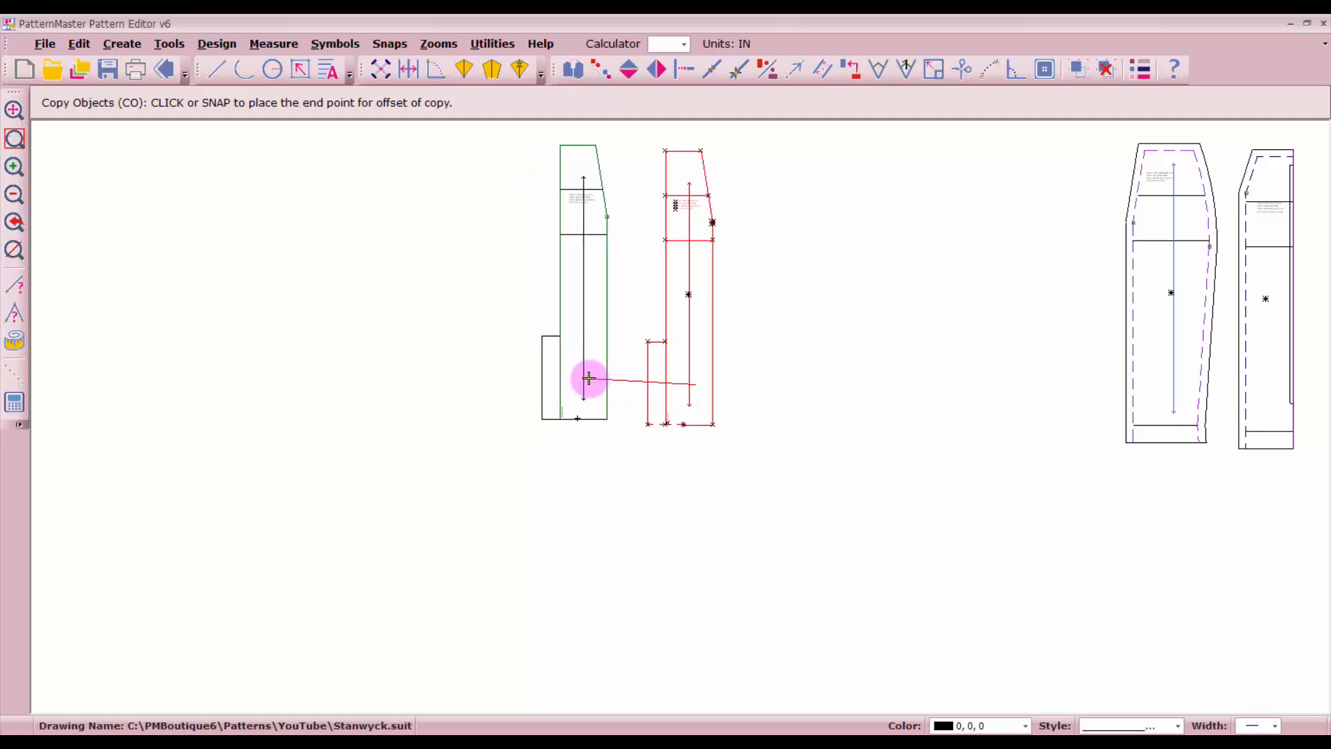
click(563, 380)
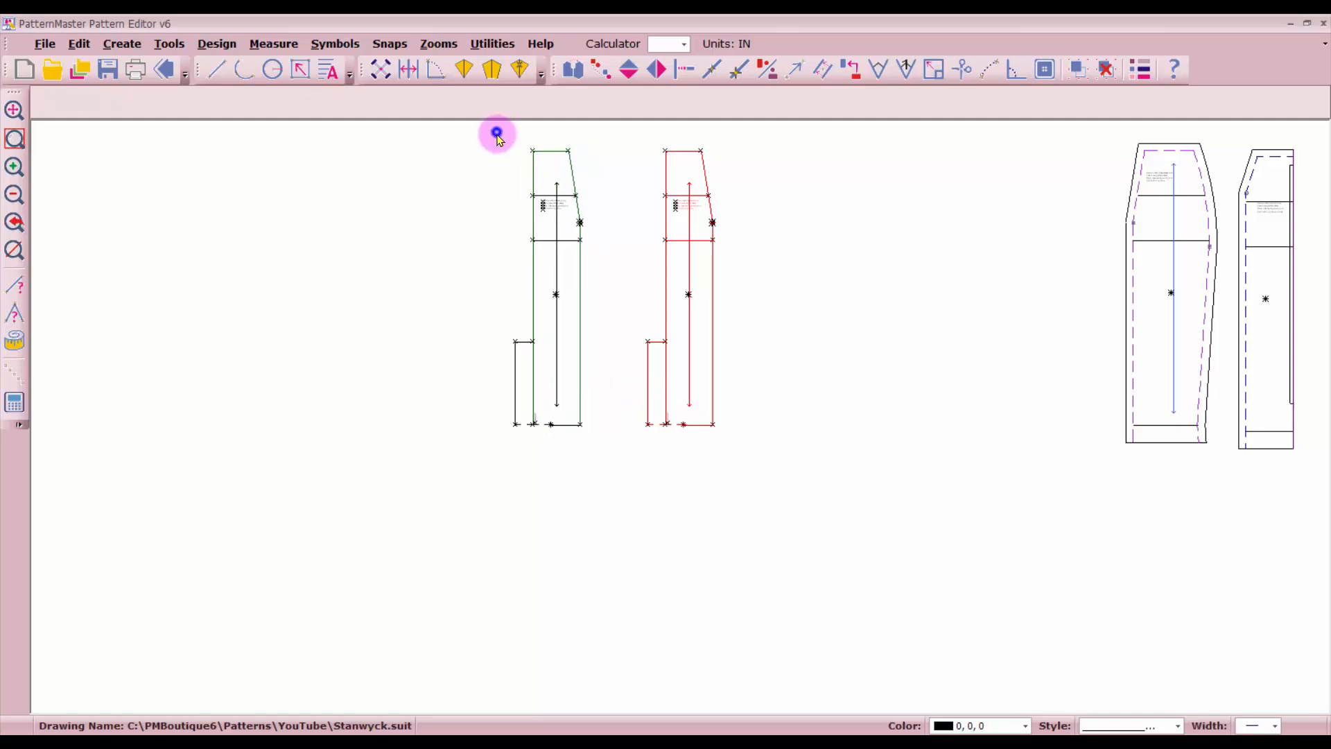
drag(497, 134, 618, 499)
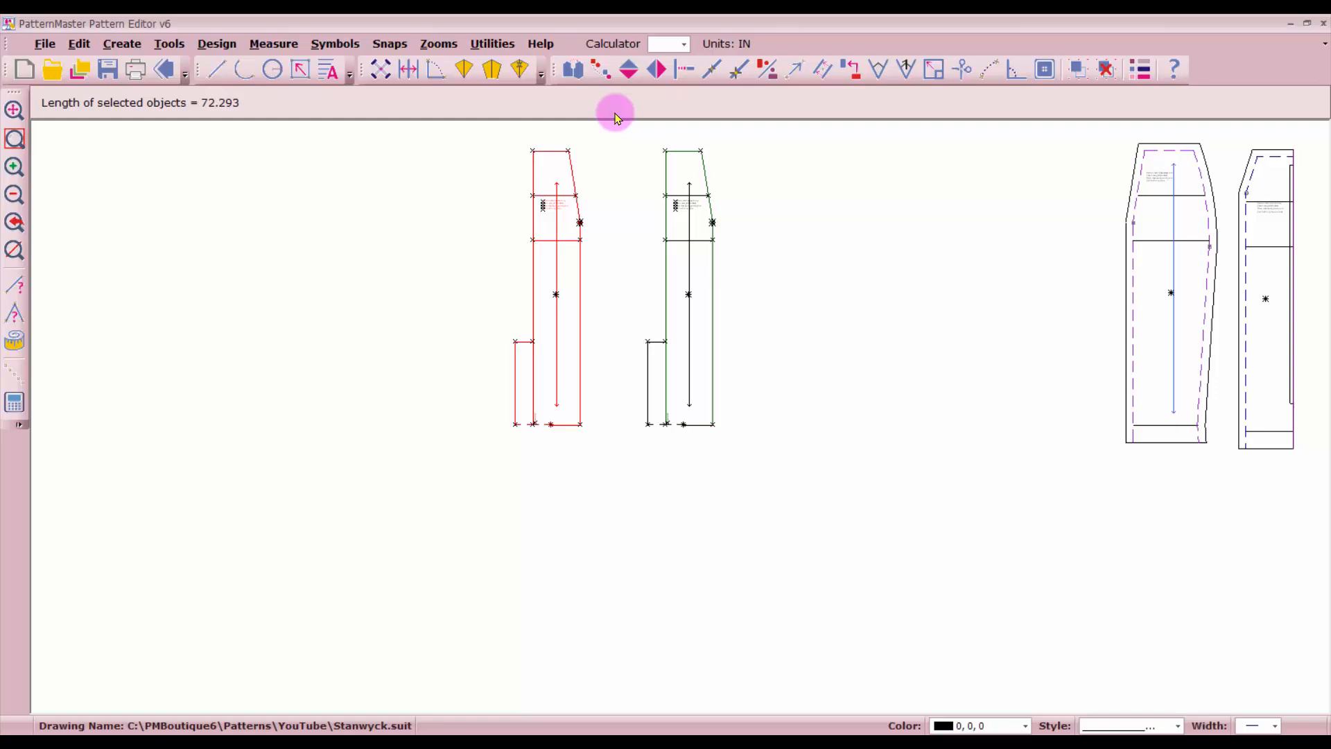
click(660, 69)
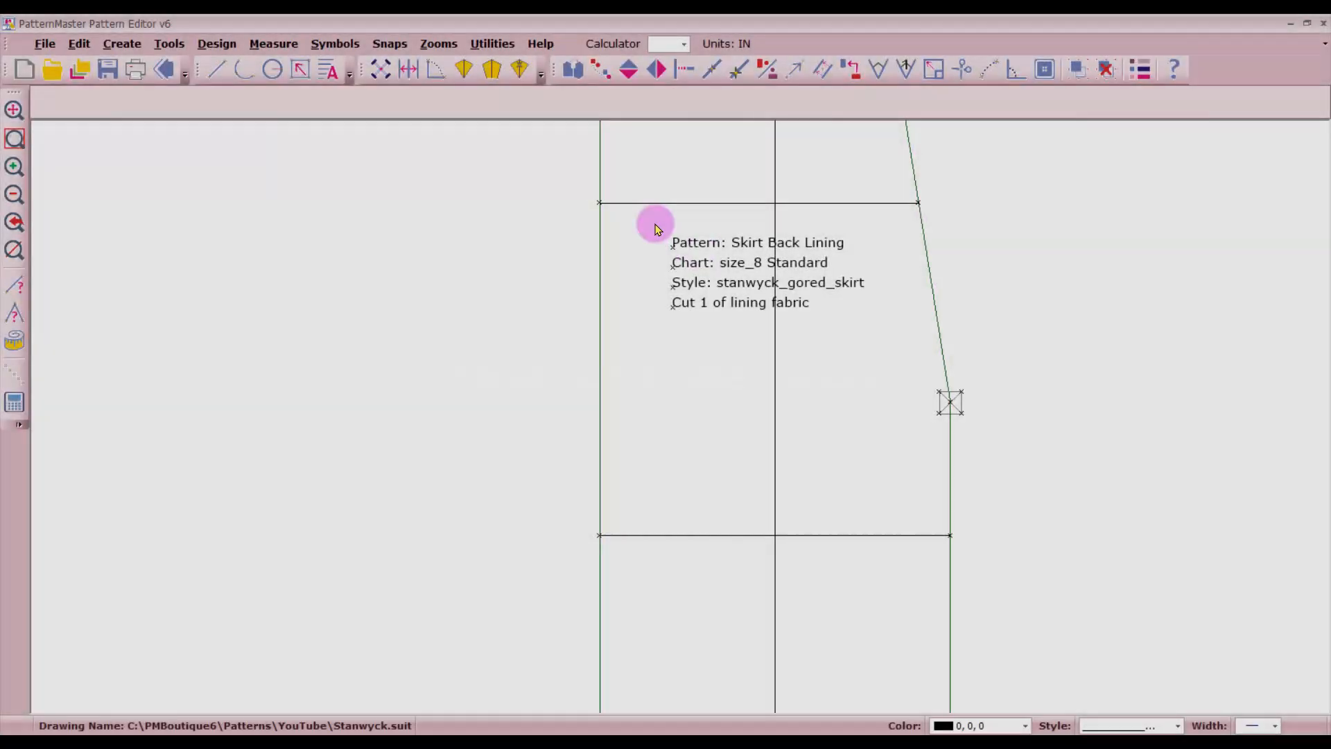
Step: Change the unmirrored back piece's pattern line to "Pattern: Skirt Right Back Lining" with a text height of .15
drag(655, 224, 692, 257)
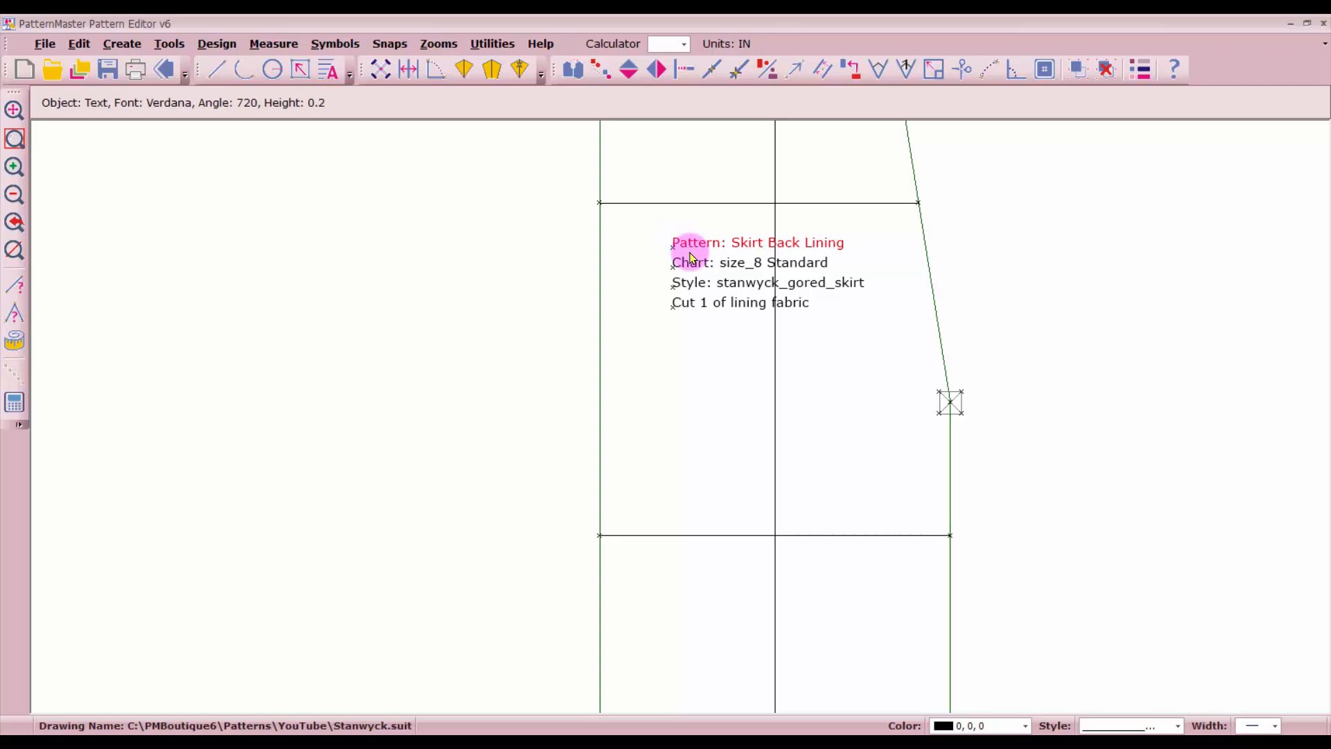
click(327, 70)
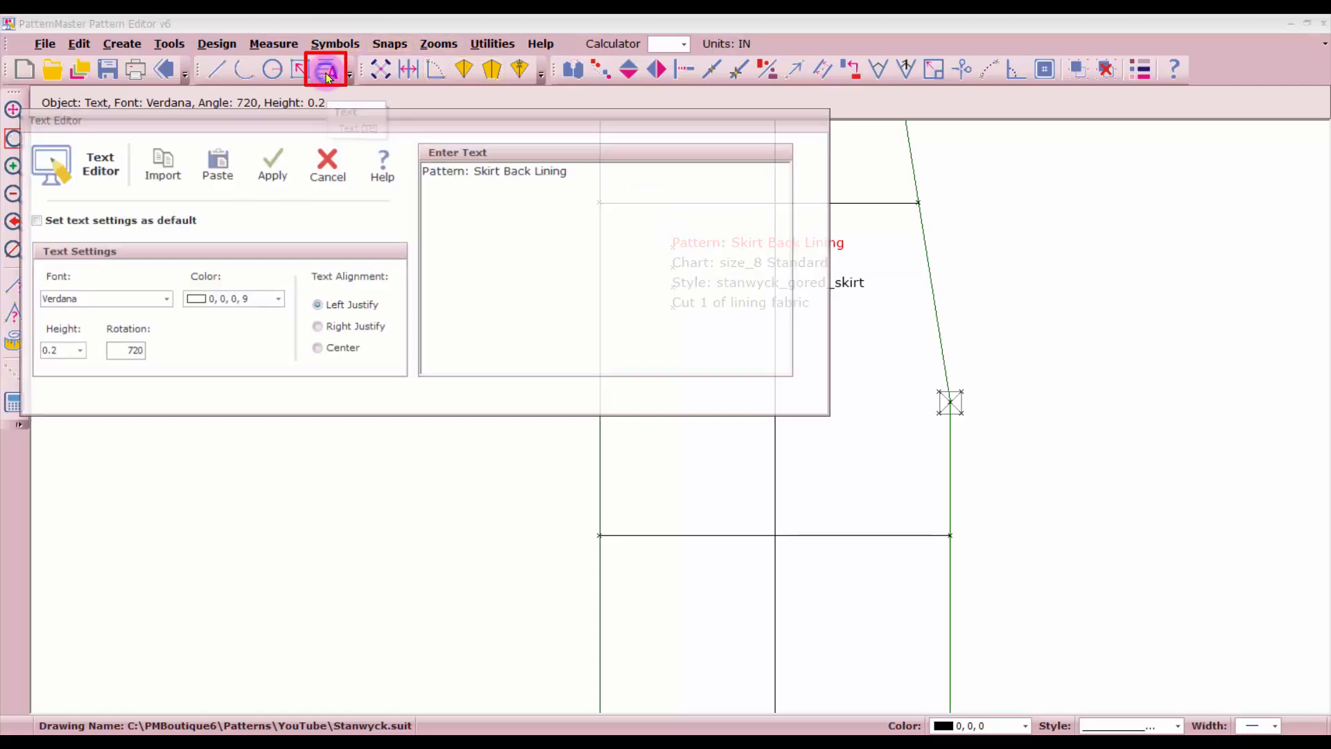
click(506, 170)
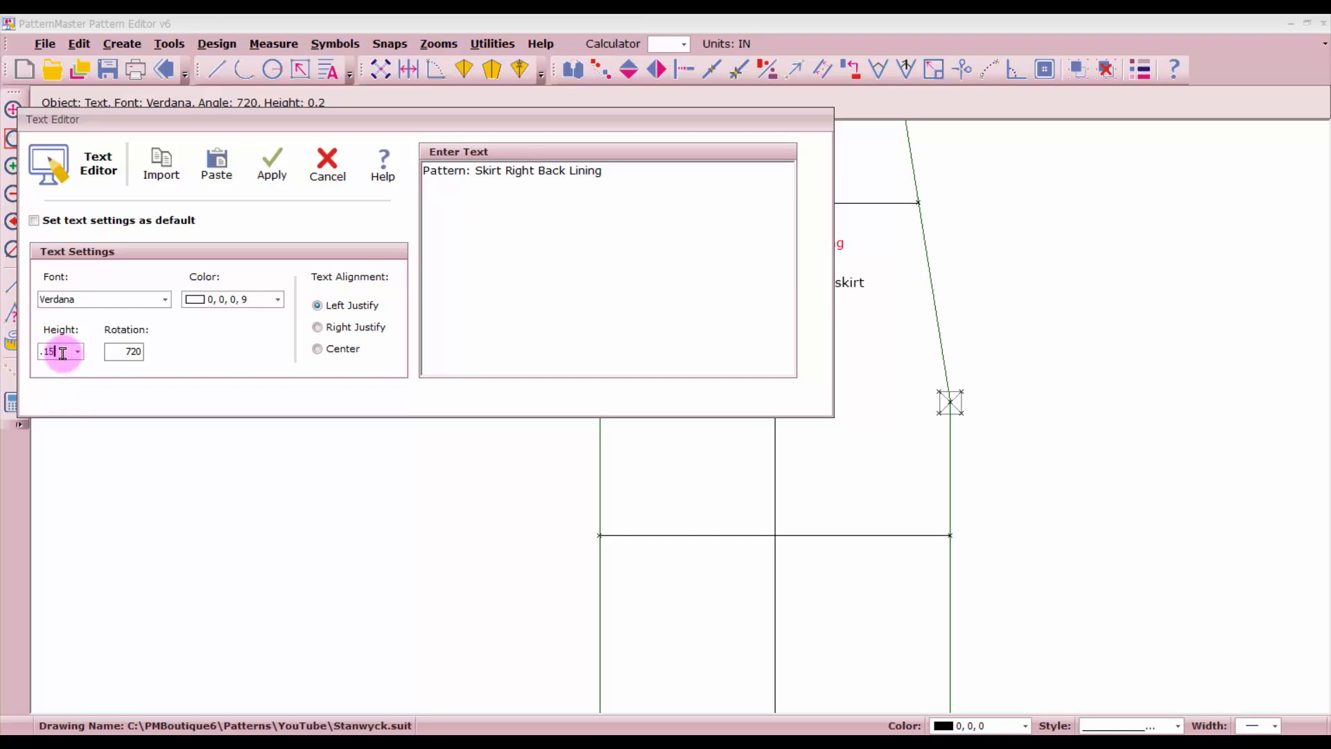
click(271, 164)
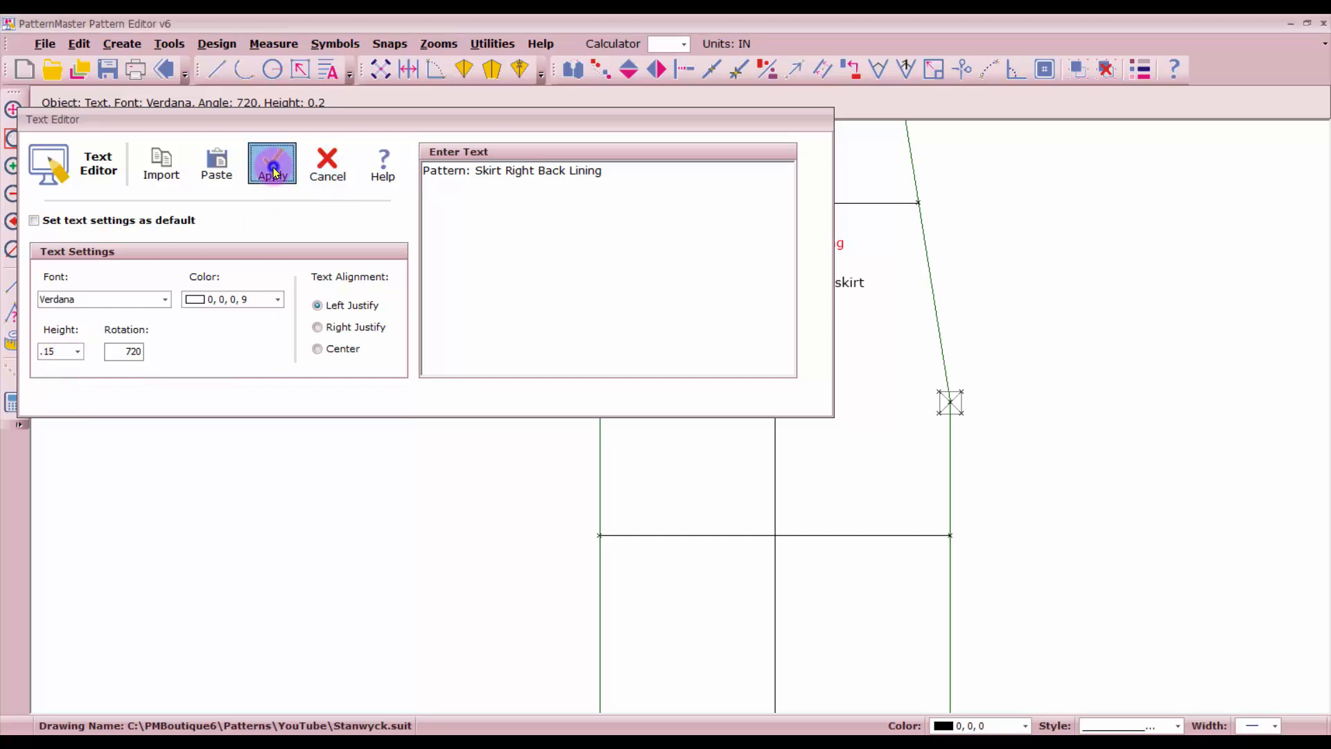
Step: Move the mirrored back piece's four label lines inside its outline, above the grainline's upper arrowhead
scroll(624, 424, down, 2)
scroll(679, 420, down, 2)
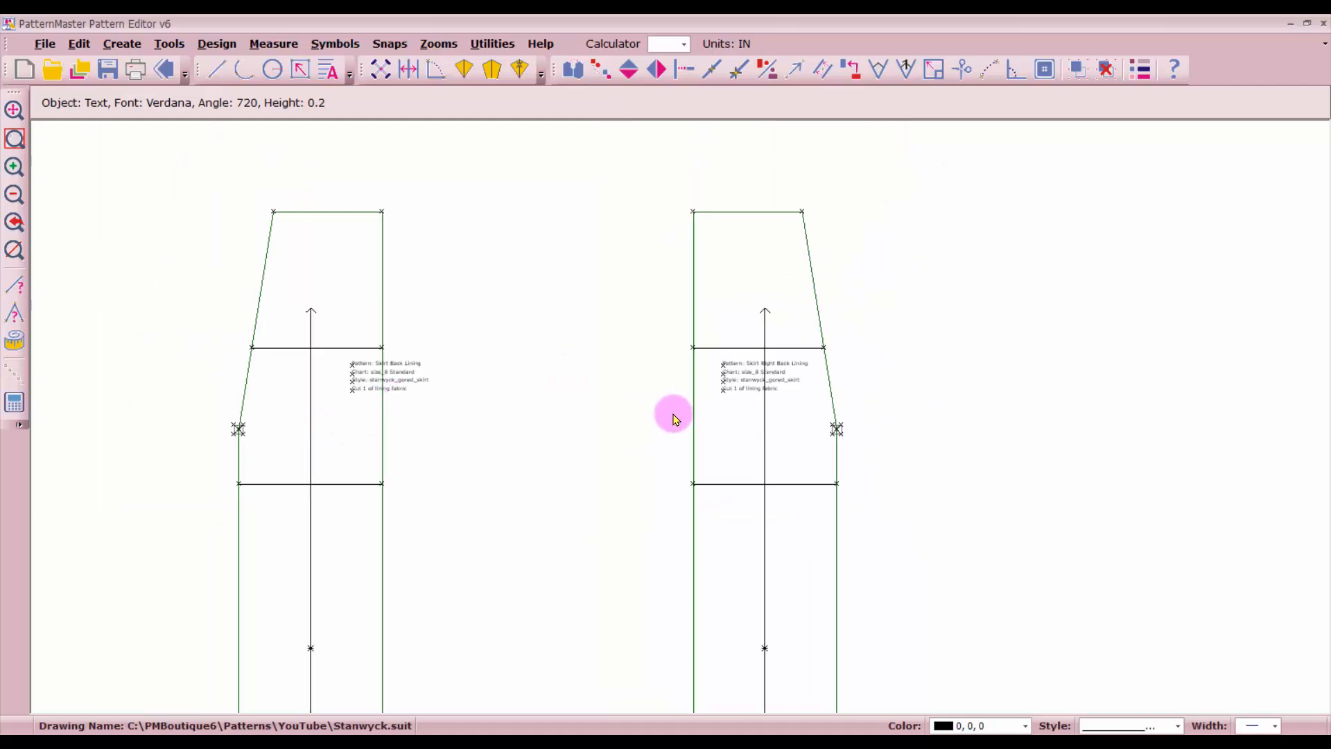
scroll(671, 410, up, 2)
drag(606, 336, 645, 444)
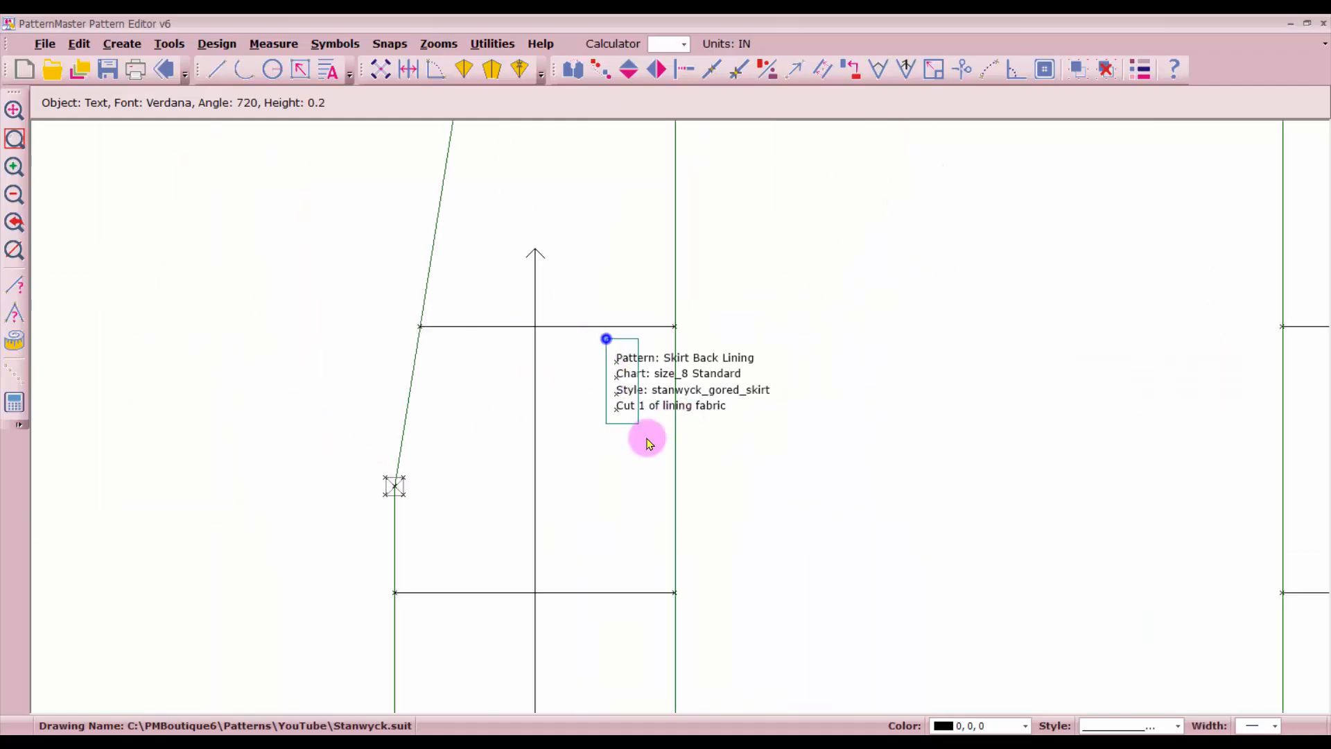
click(648, 377)
click(514, 175)
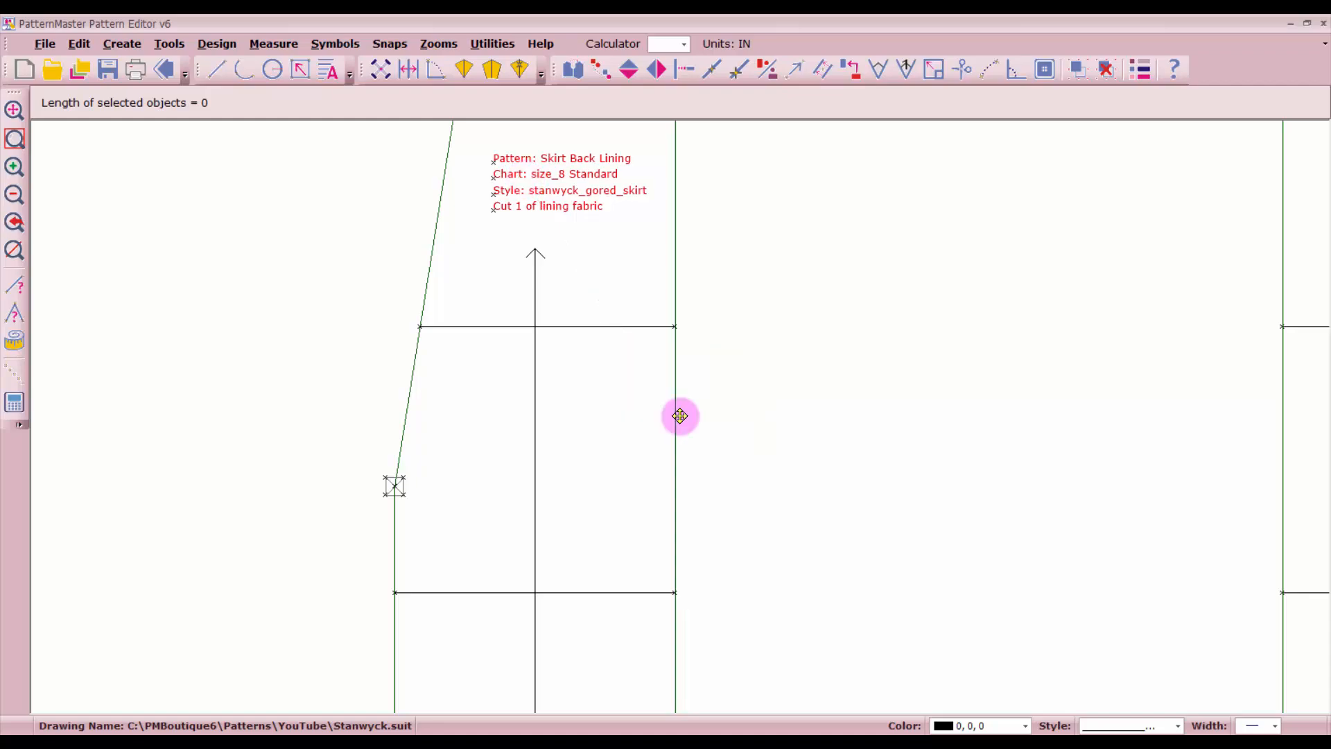
Step: Change the mirrored back piece's pattern line to "Pattern: Skirt Left Back Lining" with a text height of .15
scroll(678, 415, up, 2)
click(624, 381)
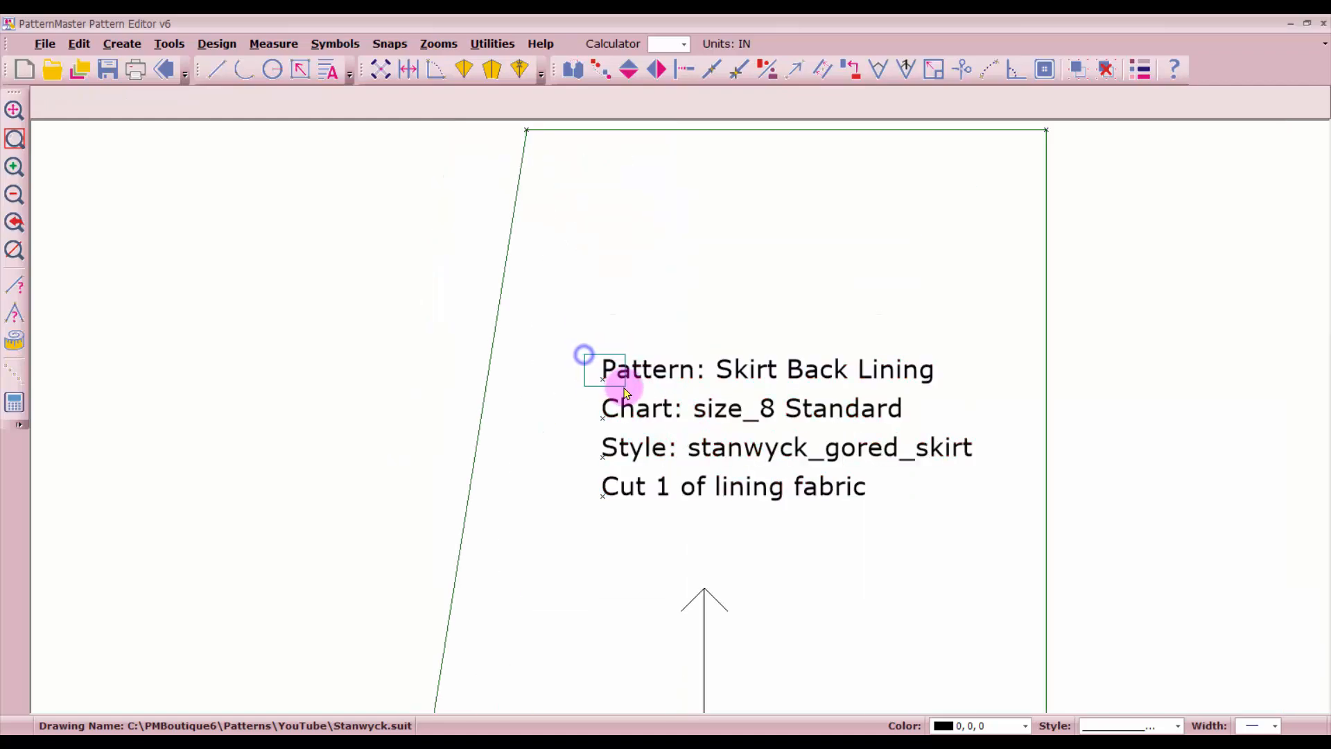
click(328, 69)
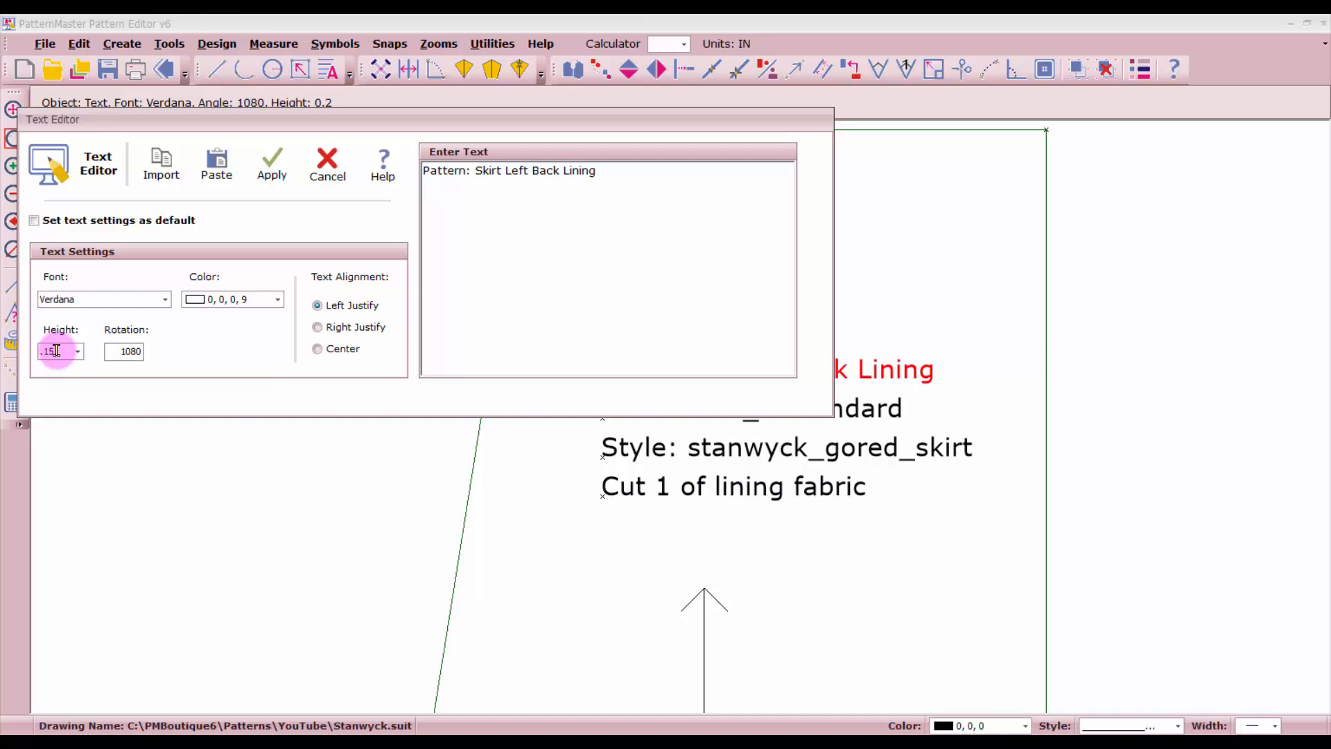
click(271, 165)
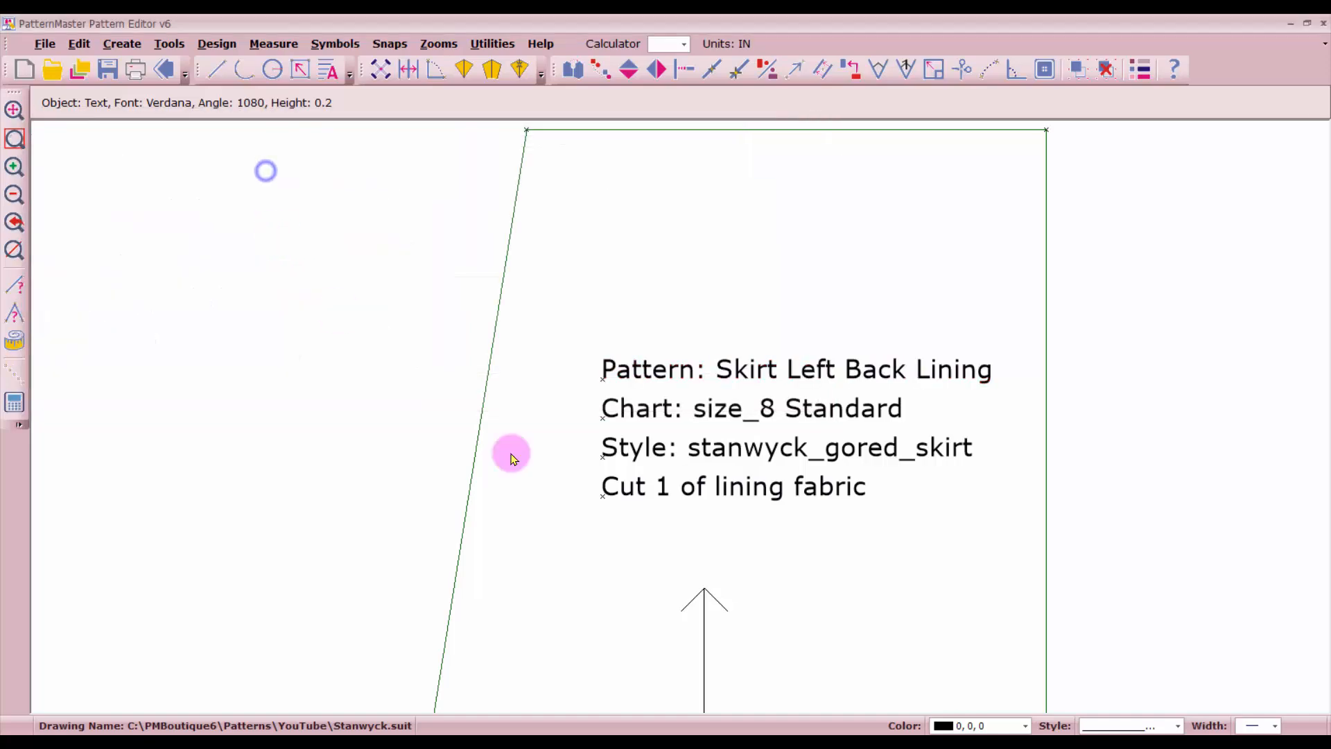
scroll(678, 416, down, 5)
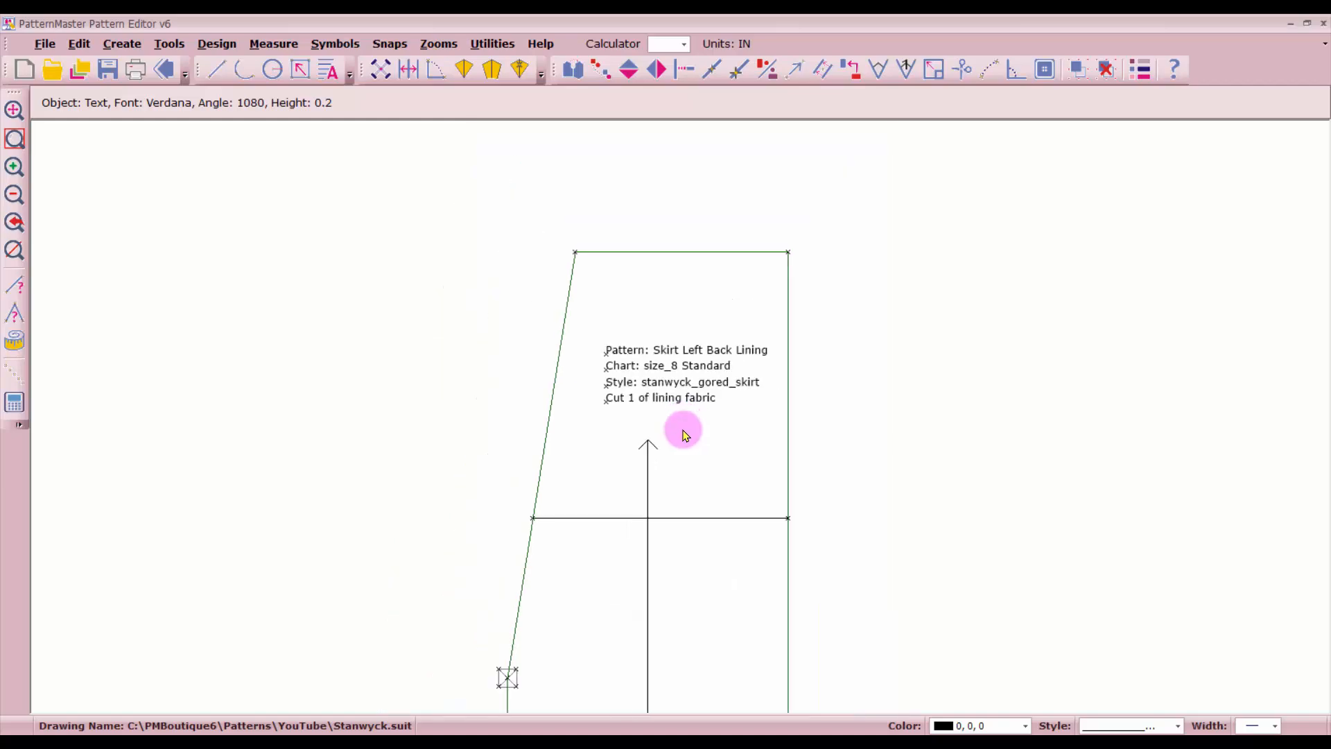
Step: Offset the right back piece's outer vent extension edge 3 ins inward, past the centre back edge
scroll(749, 559, down, 2)
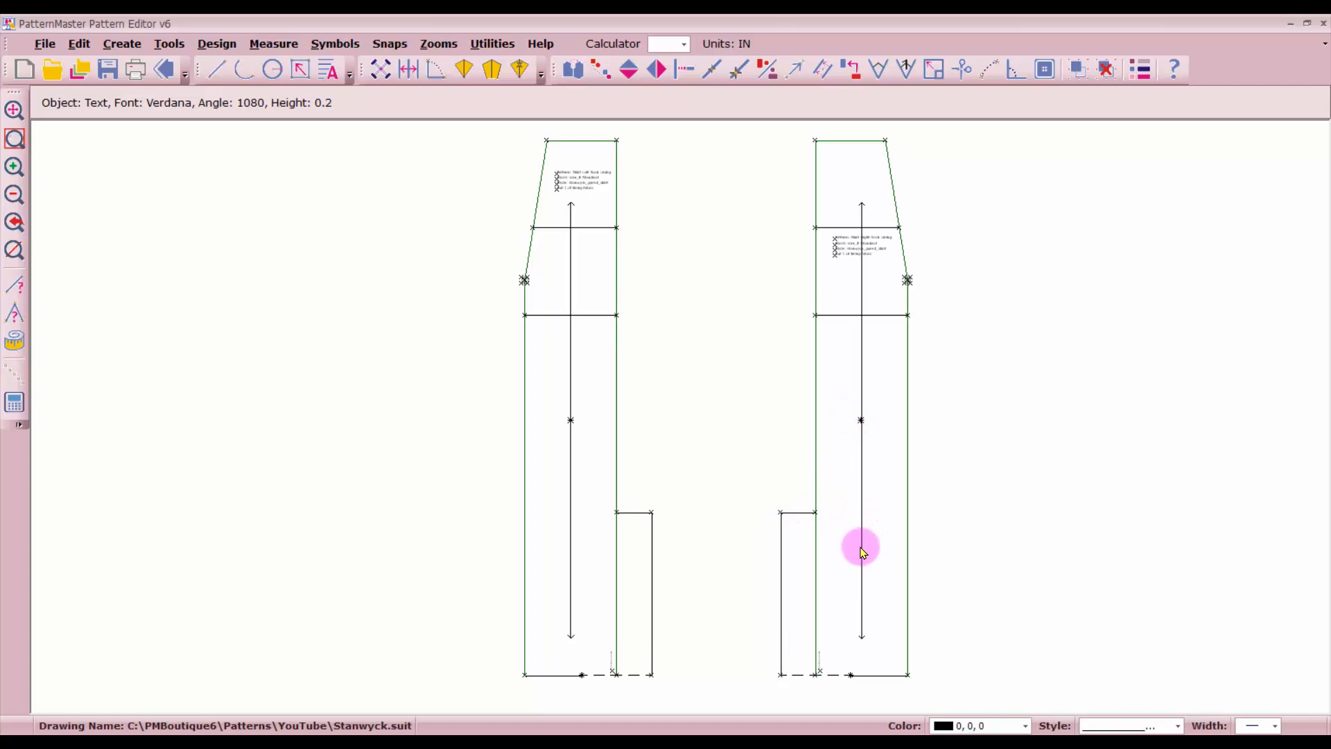
click(786, 541)
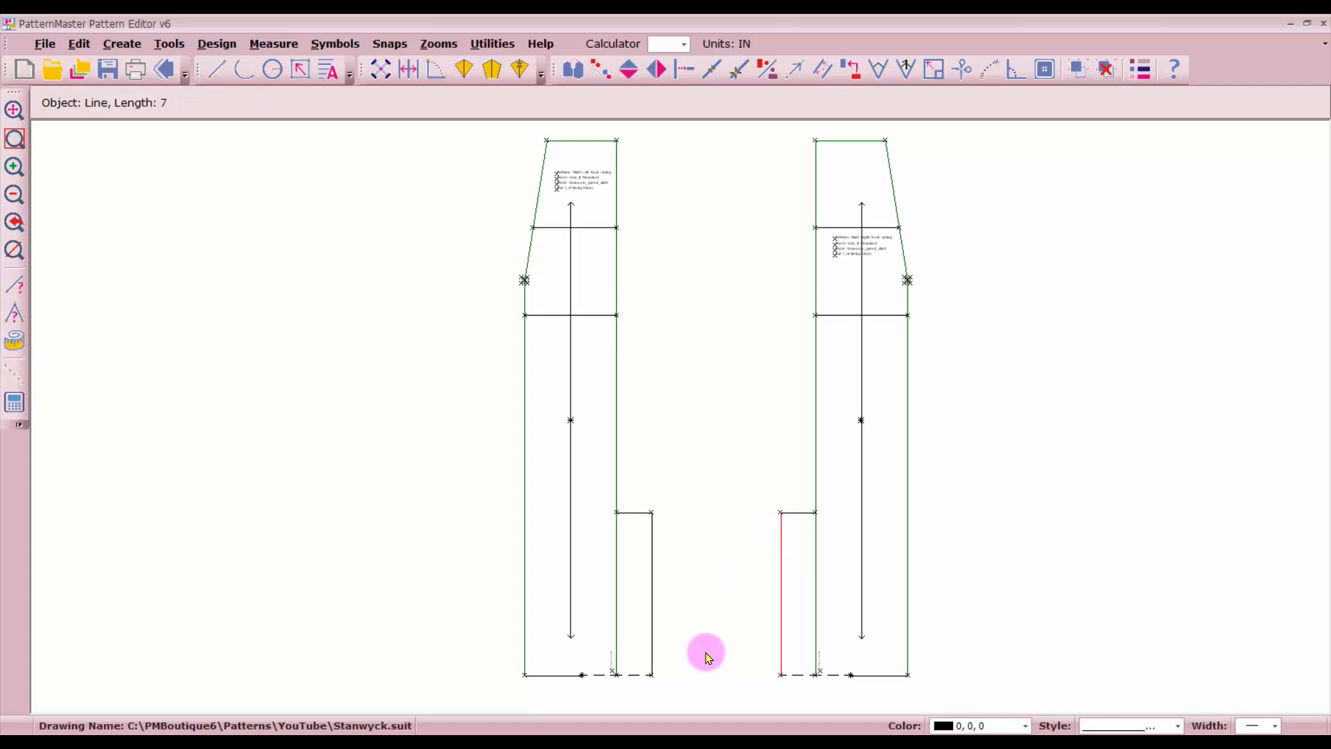
click(803, 513)
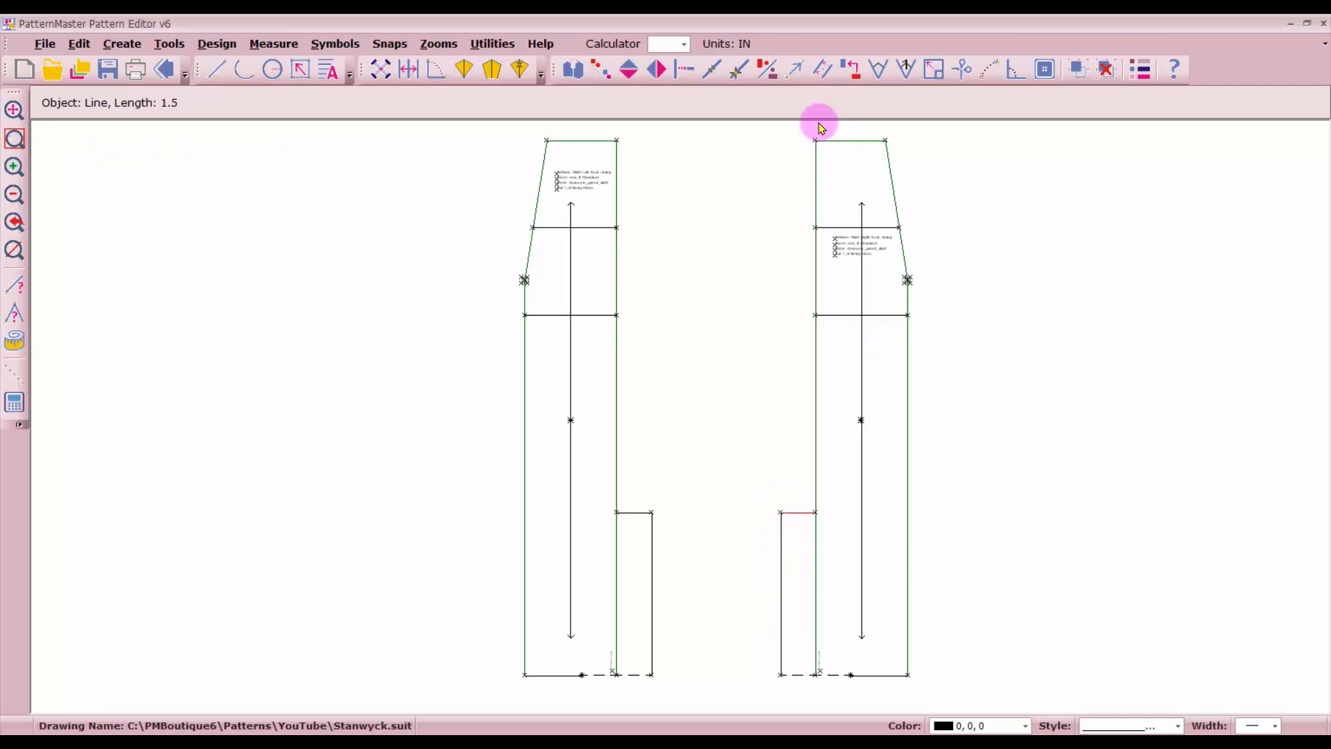
click(824, 72)
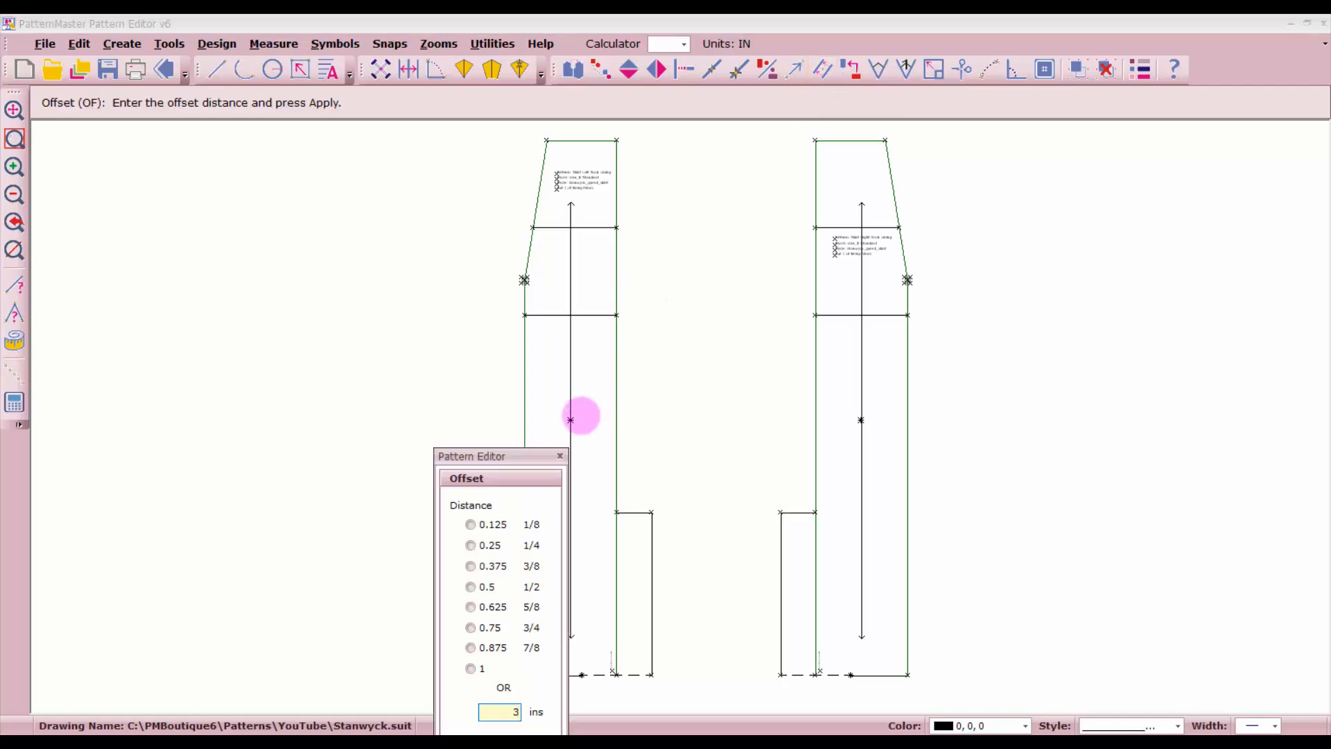
drag(520, 461, 386, 231)
click(374, 532)
click(814, 604)
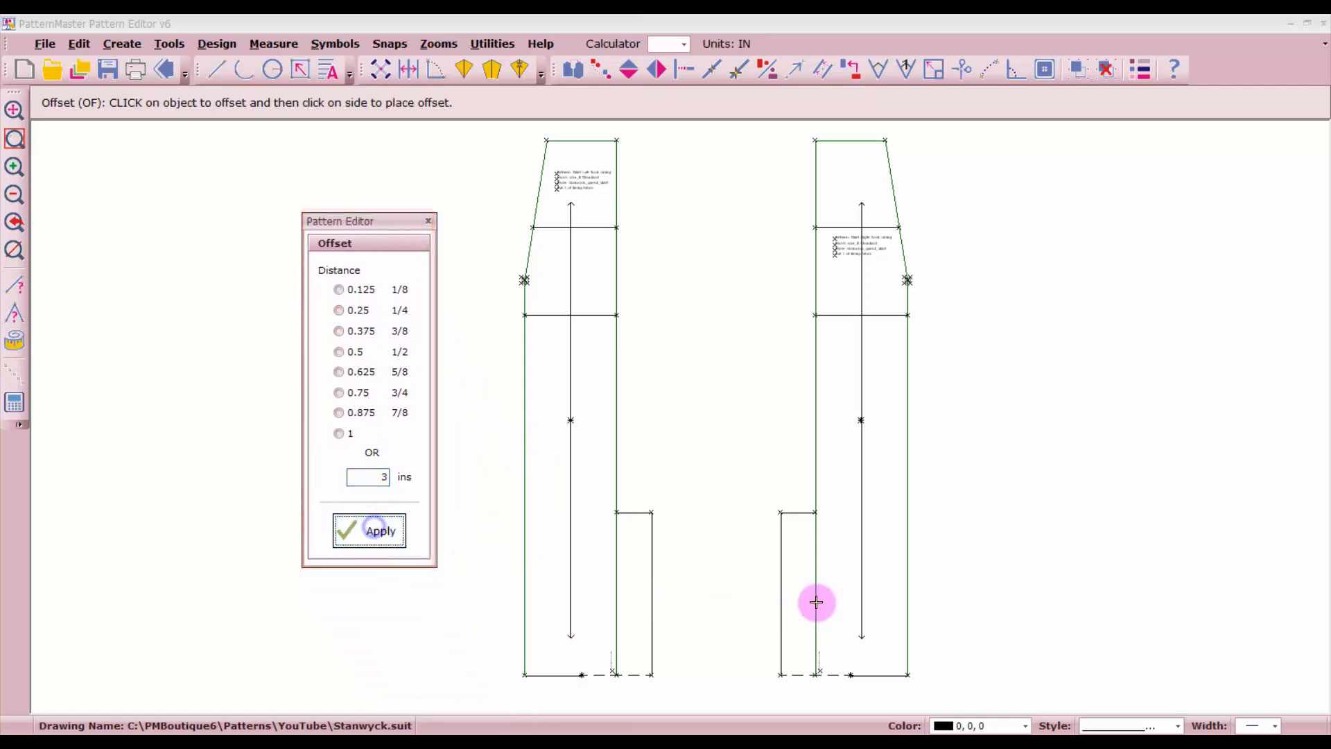
click(787, 603)
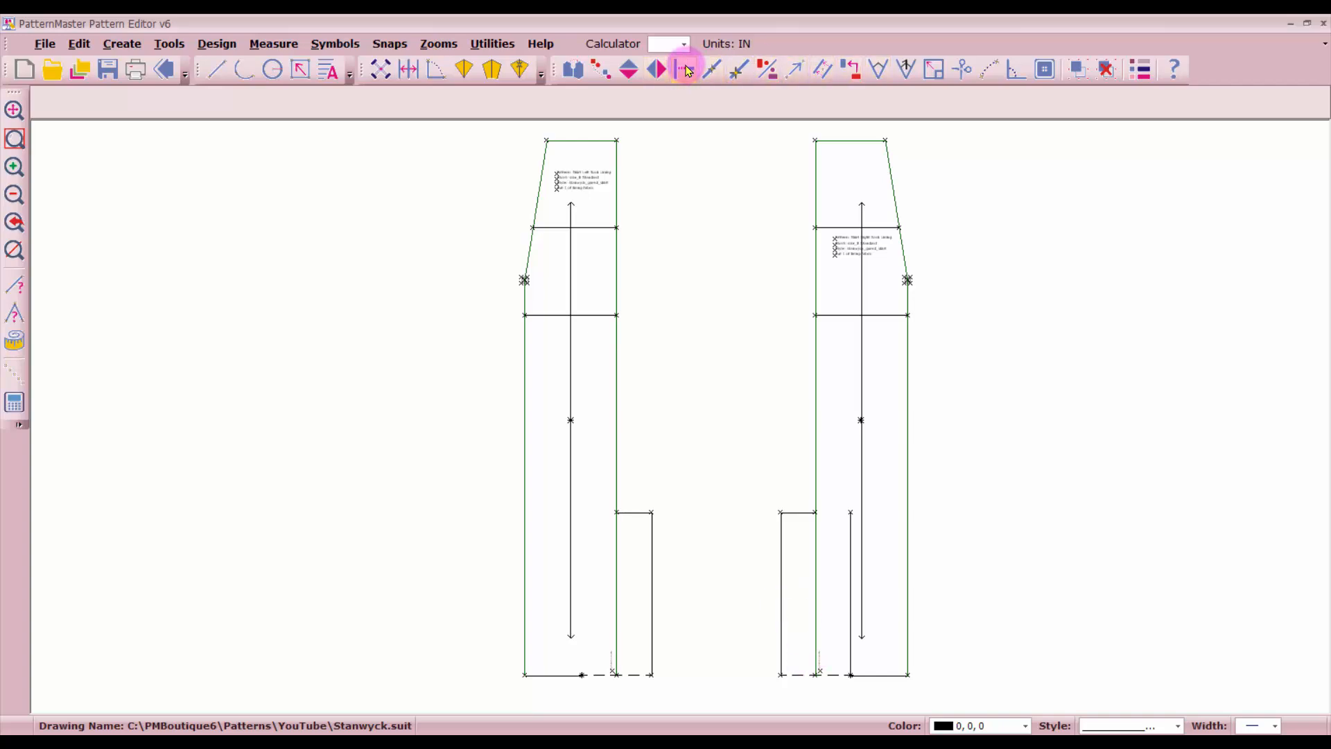
Step: Intersect the right back piece's centre back edge with the top edge of its vent extension
click(686, 70)
click(816, 483)
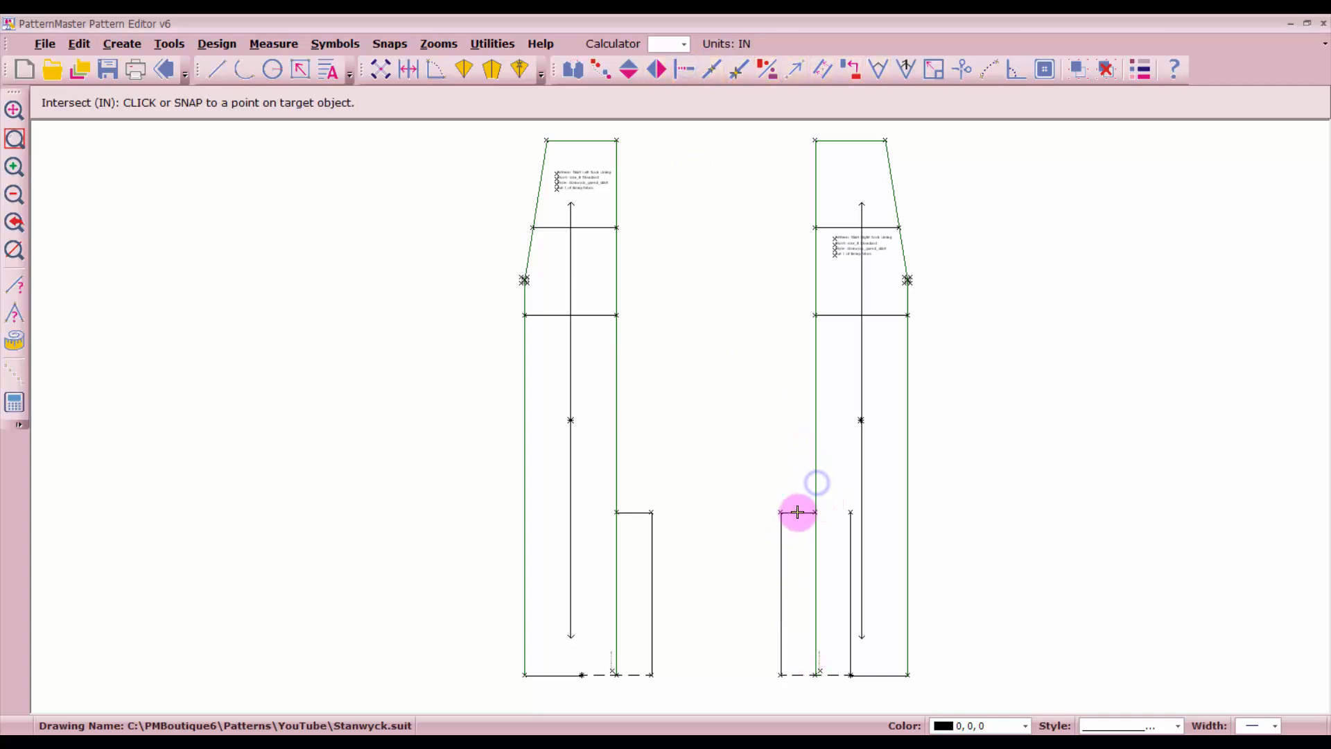
click(795, 518)
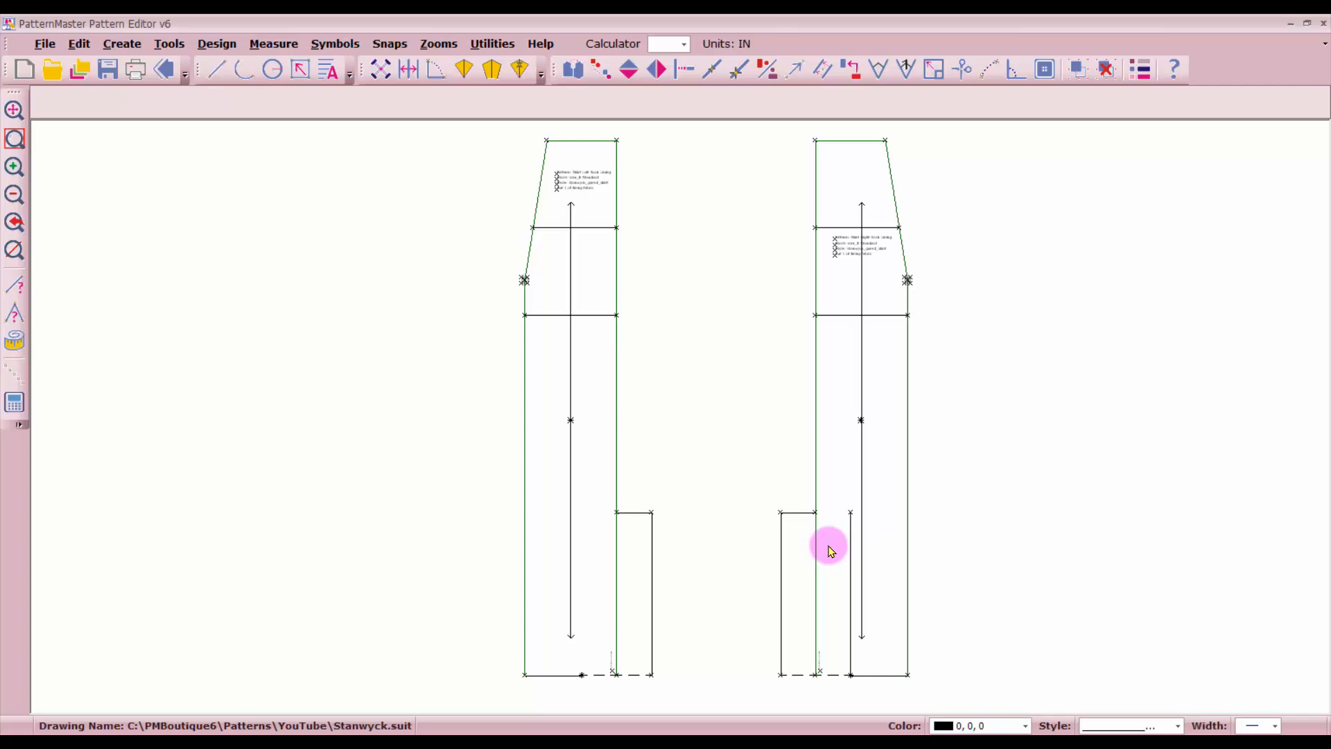
Step: Change the right back piece's offset vertical line and vent extension top edge to a dashed line style
scroll(830, 550, up, 2)
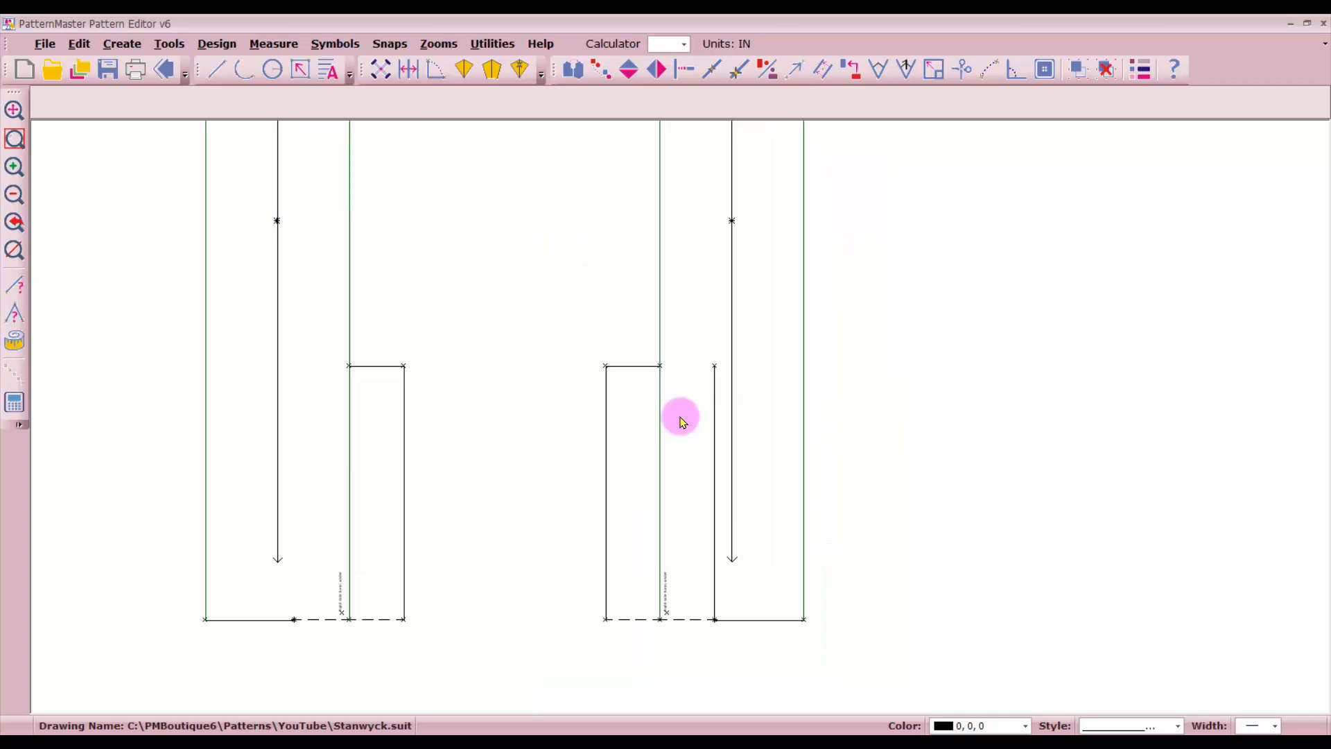
click(714, 384)
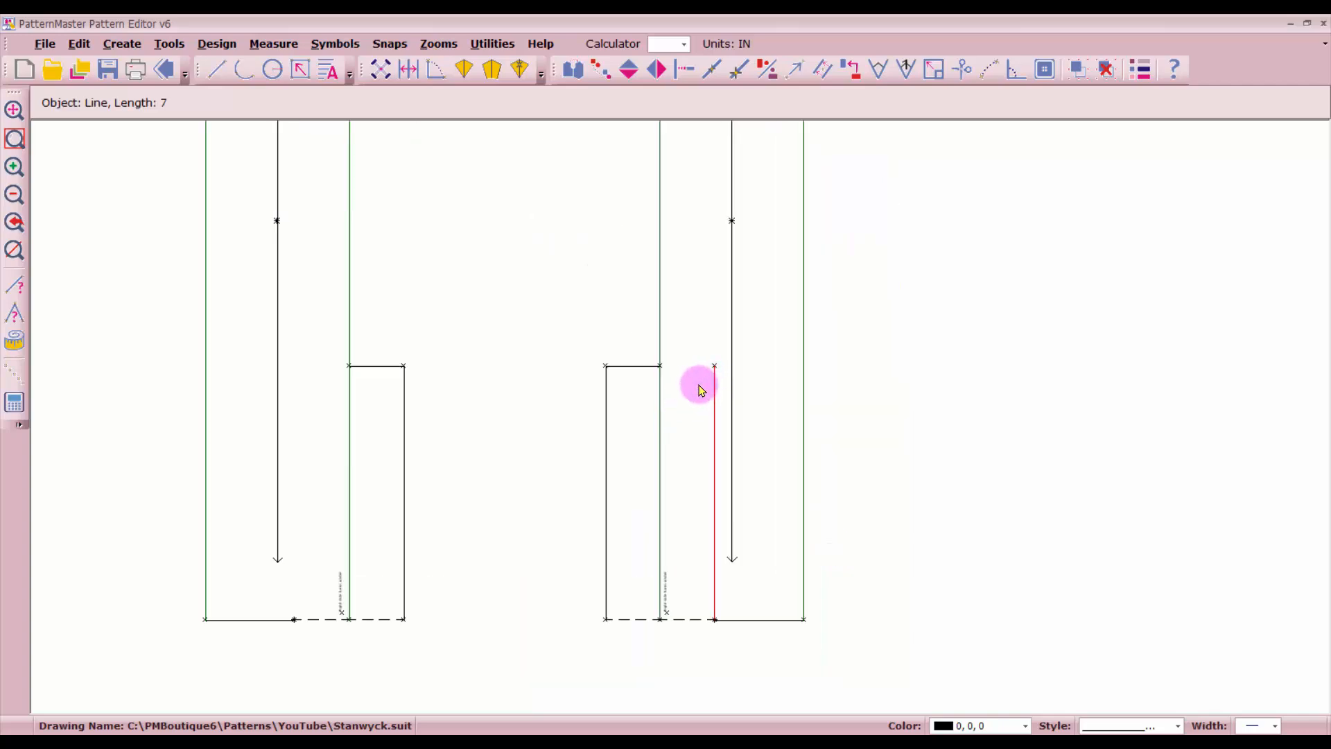
click(644, 365)
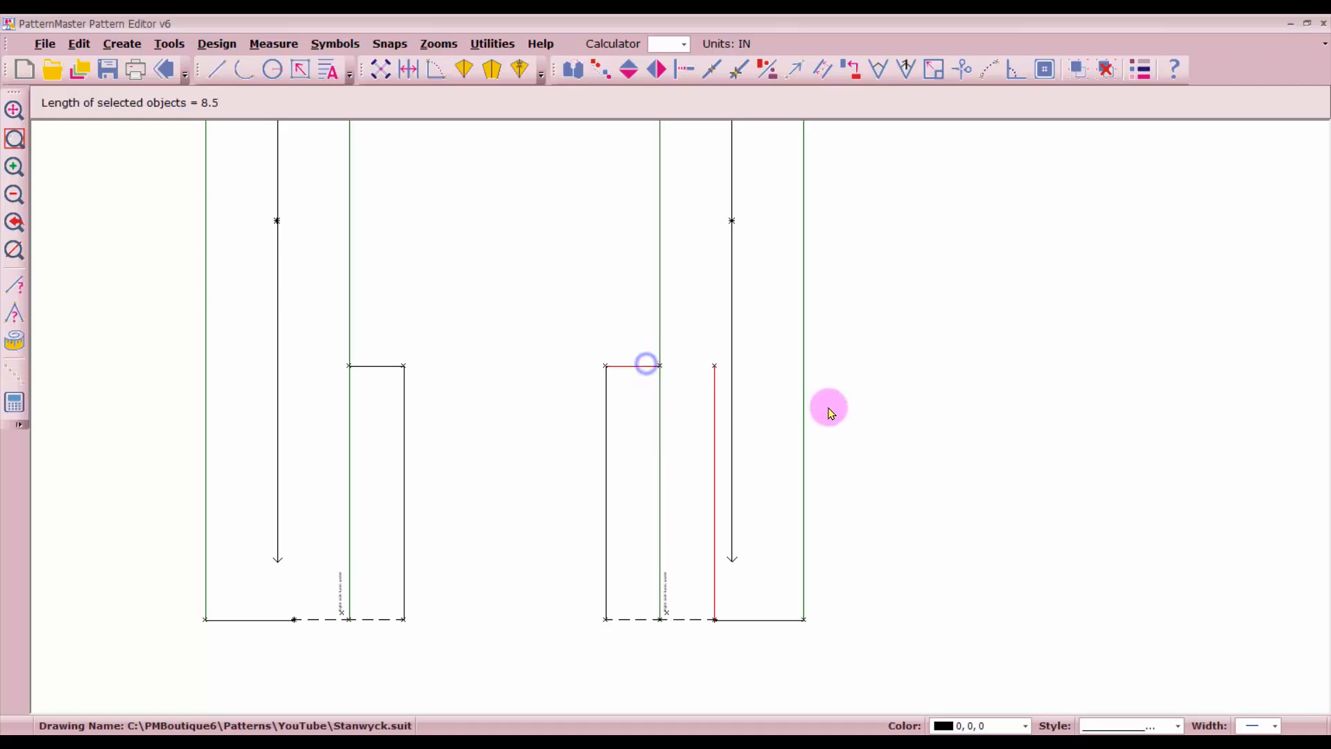
click(1137, 71)
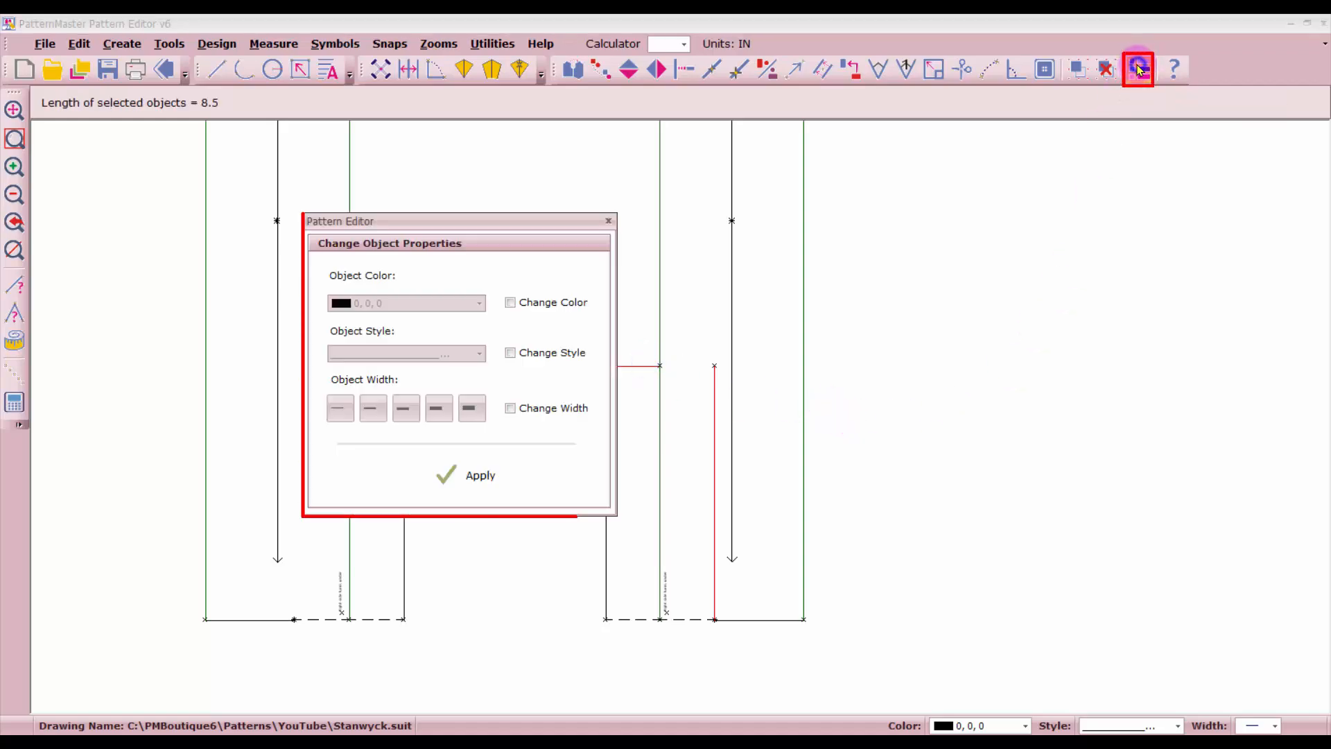
click(510, 353)
click(479, 353)
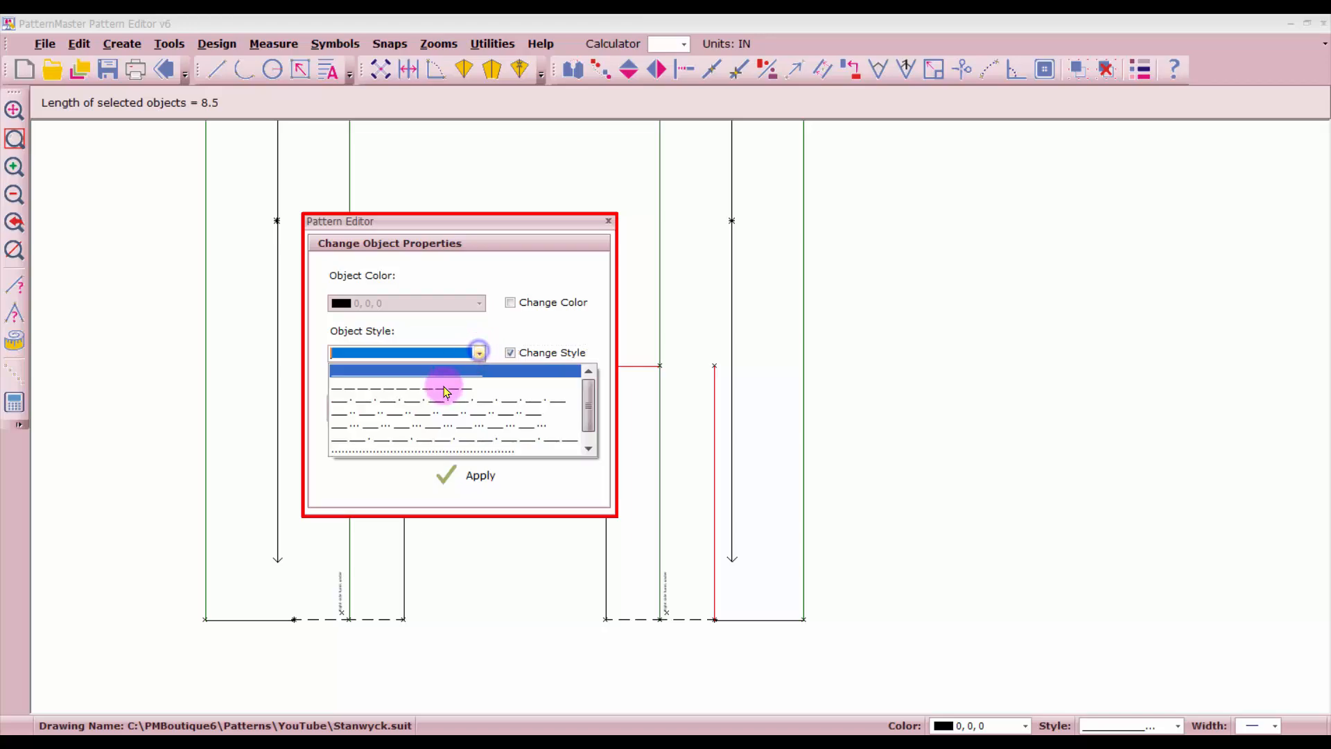
click(445, 389)
click(481, 476)
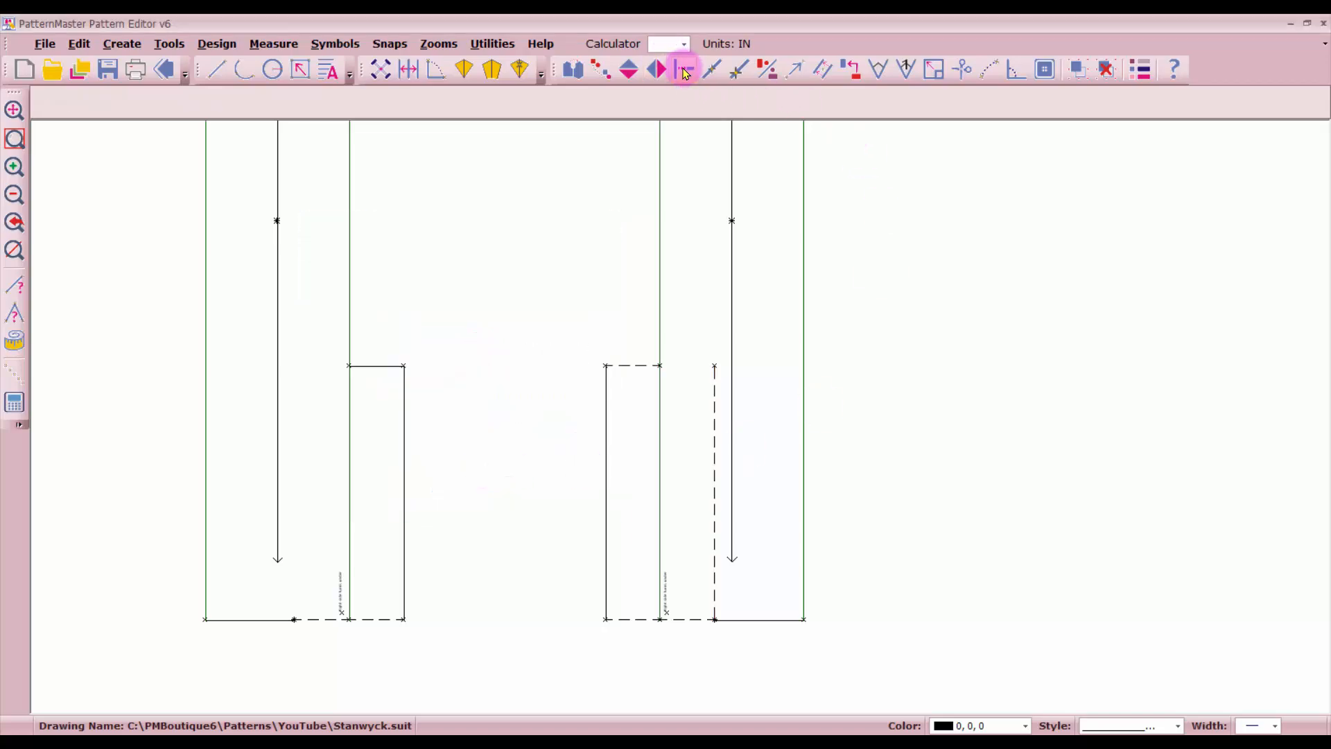
Step: Extend the dashed vent top edge to the inner dashed vertical line and delete its portion outside the centre back edge
click(684, 70)
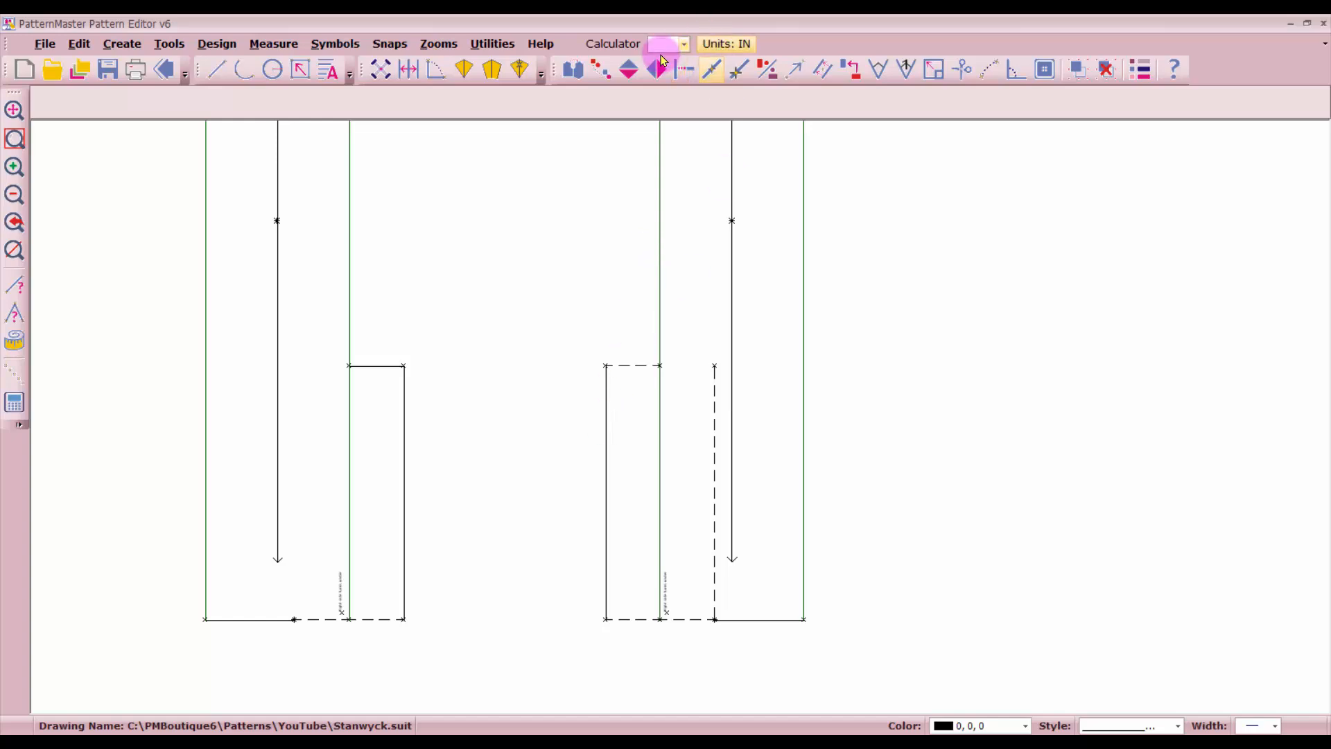
click(684, 69)
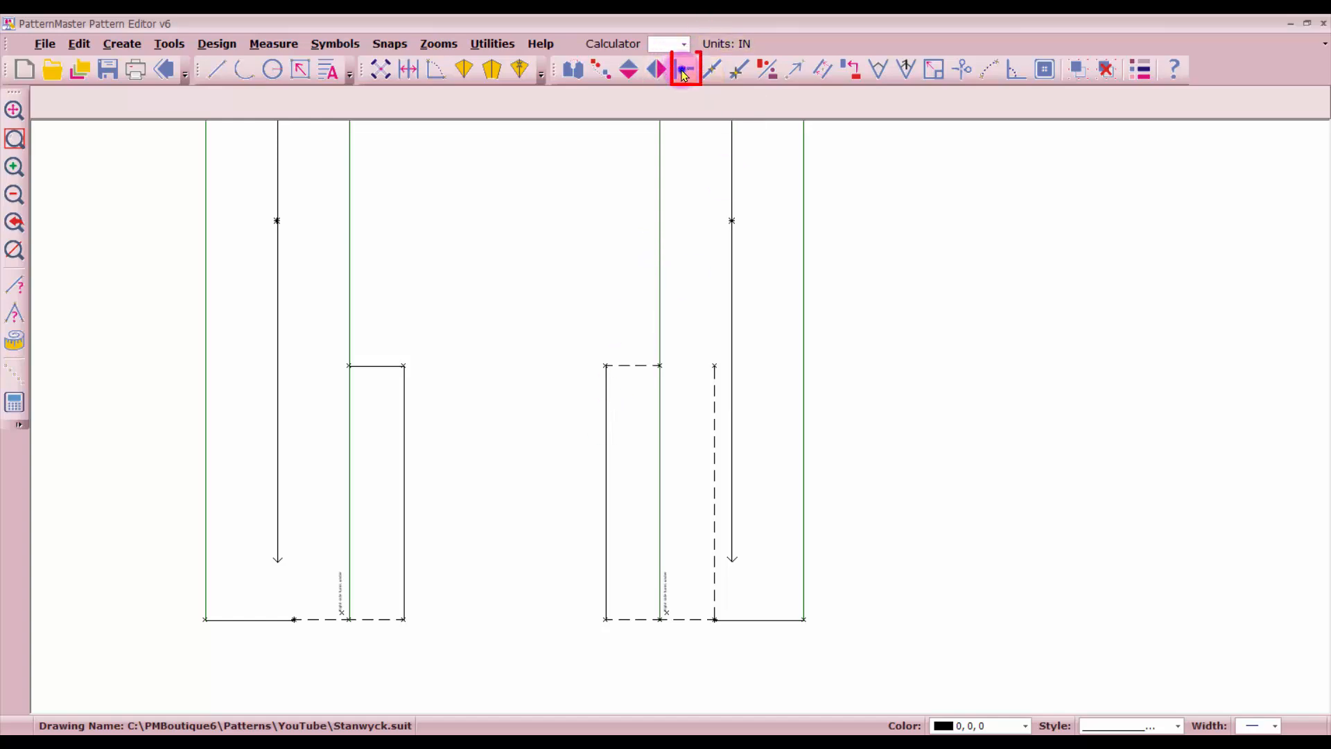
click(629, 366)
click(717, 376)
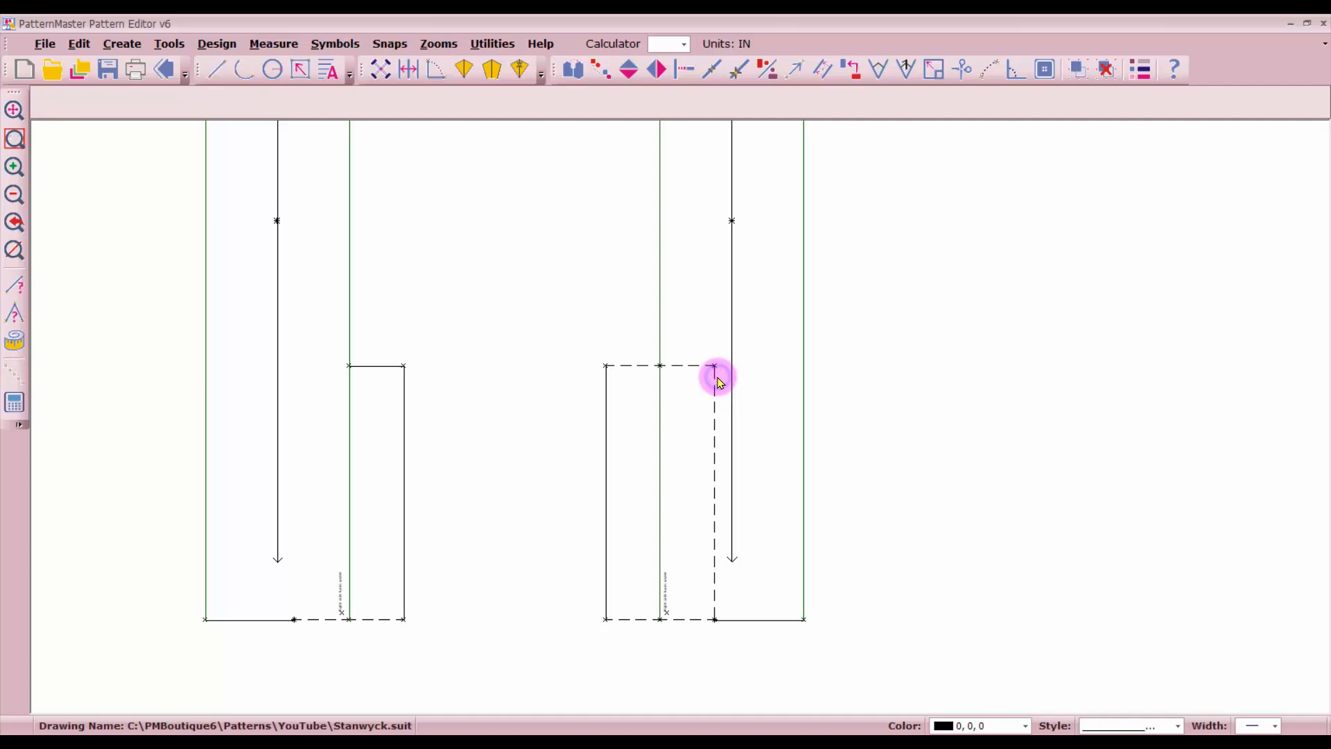
click(677, 361)
click(660, 341)
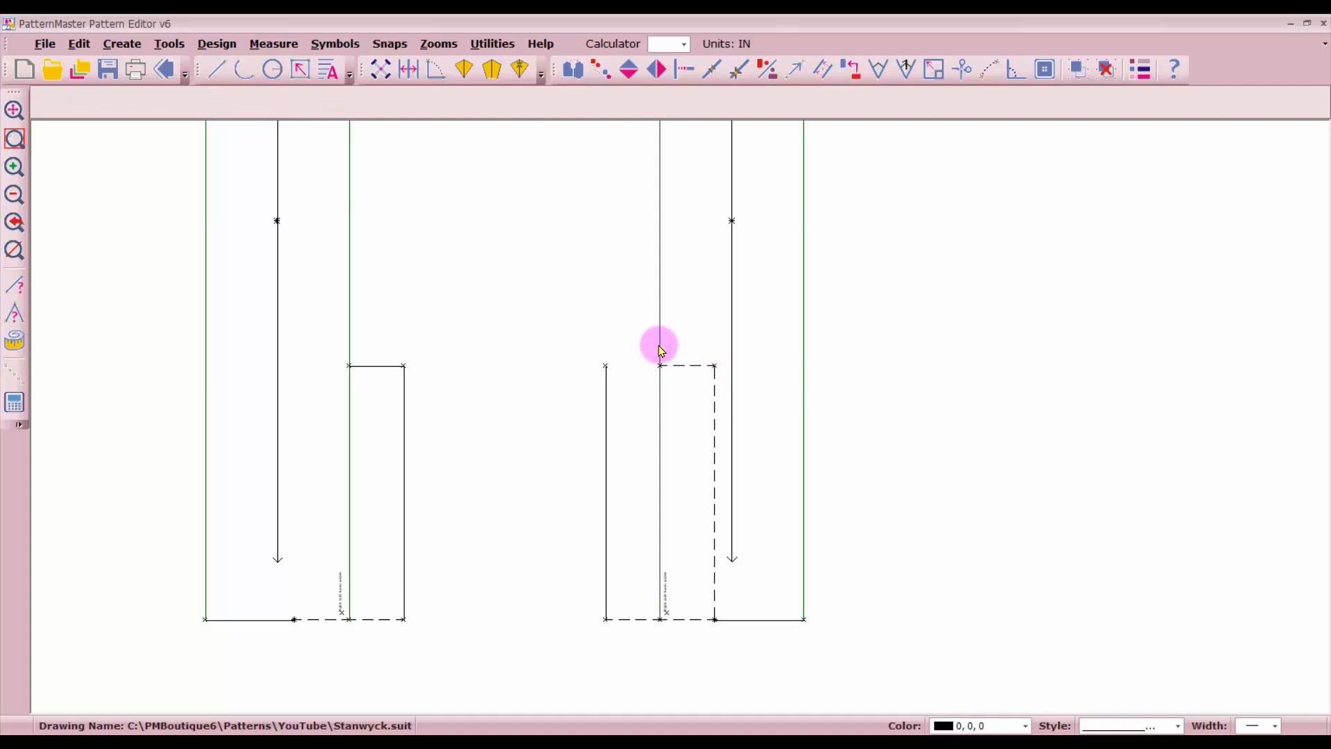
Step: Intersect the right back's centre back edge with the inner dashed vent top and delete the segment below it
click(660, 301)
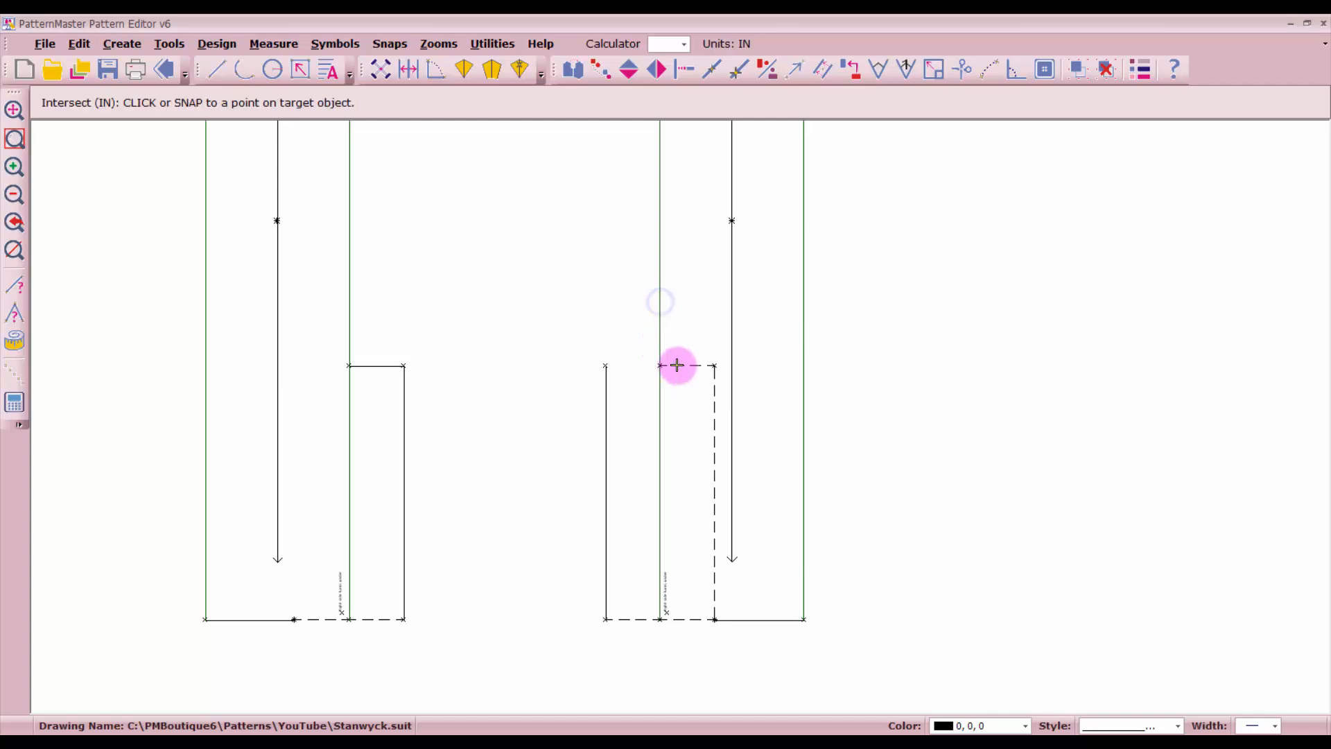
click(677, 365)
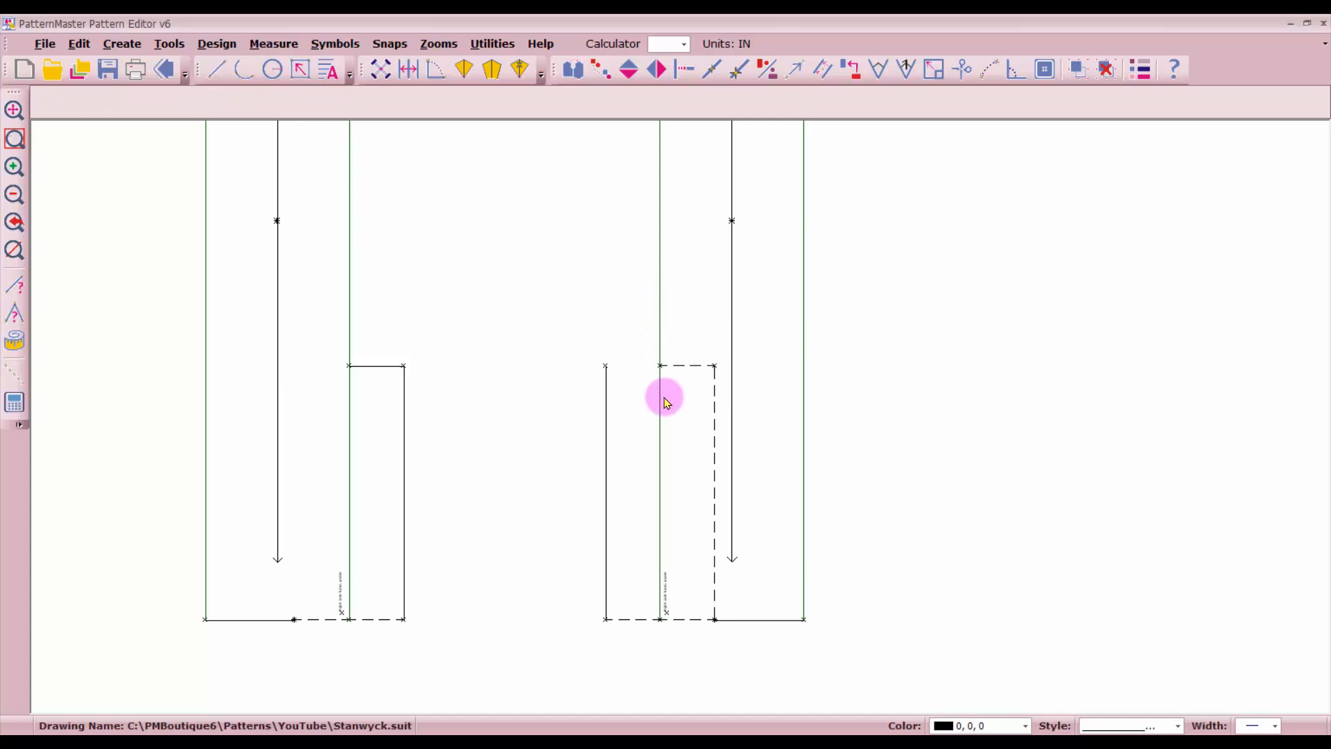
click(663, 419)
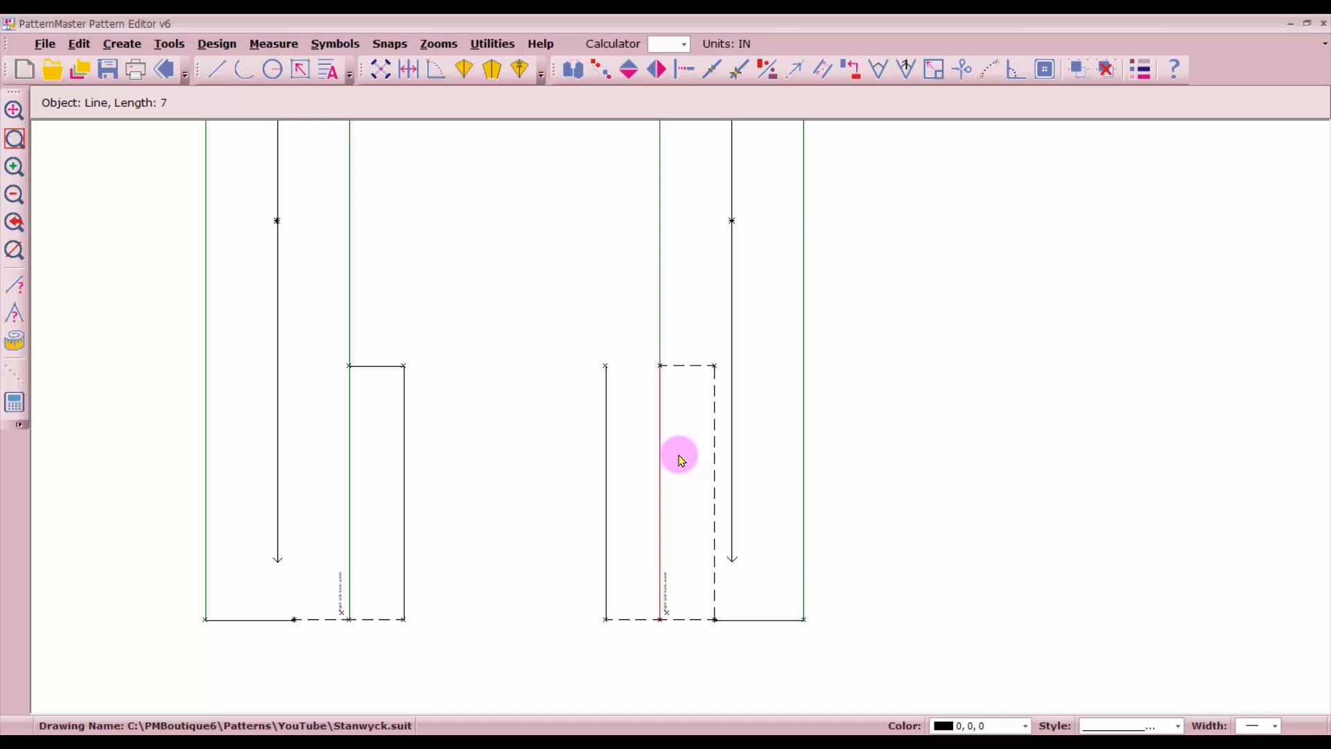
Step: Delete the right back piece's outer vent edge, the small vertical text and the two dashed lower-edge segments
click(608, 468)
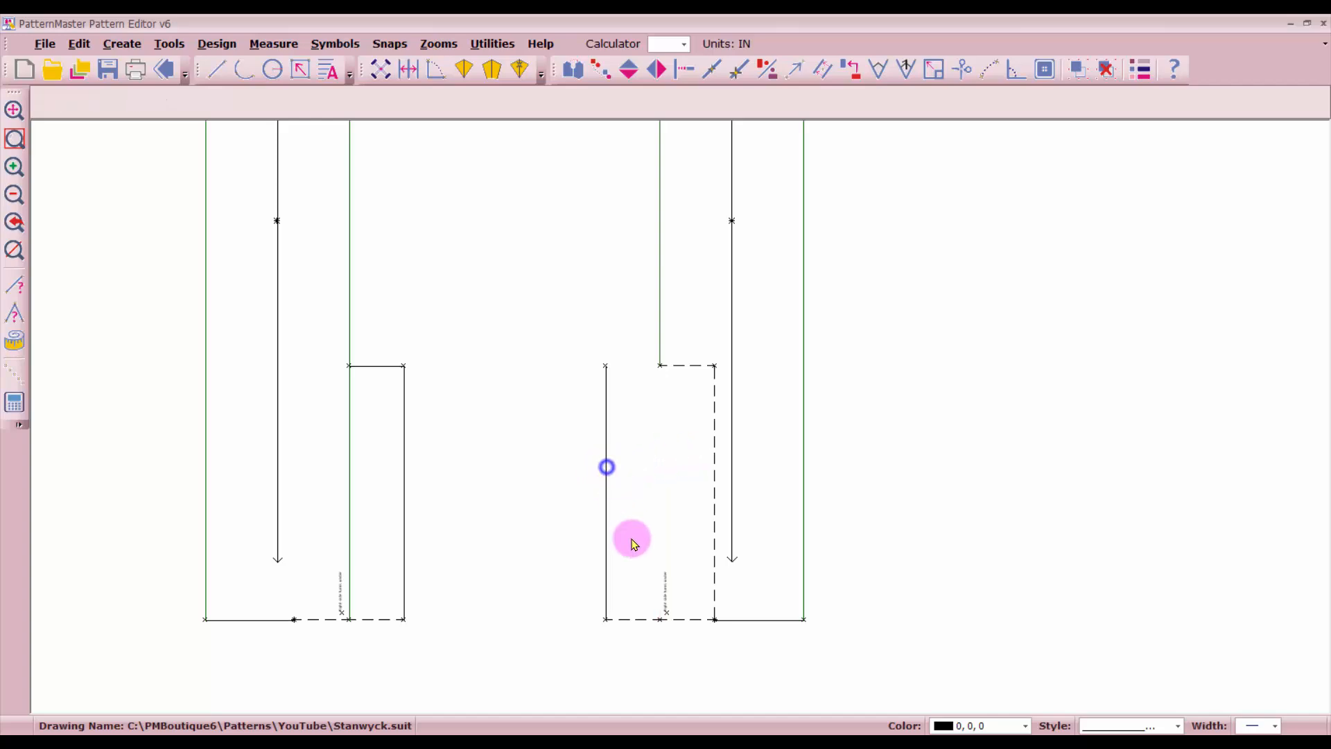
drag(646, 554, 690, 633)
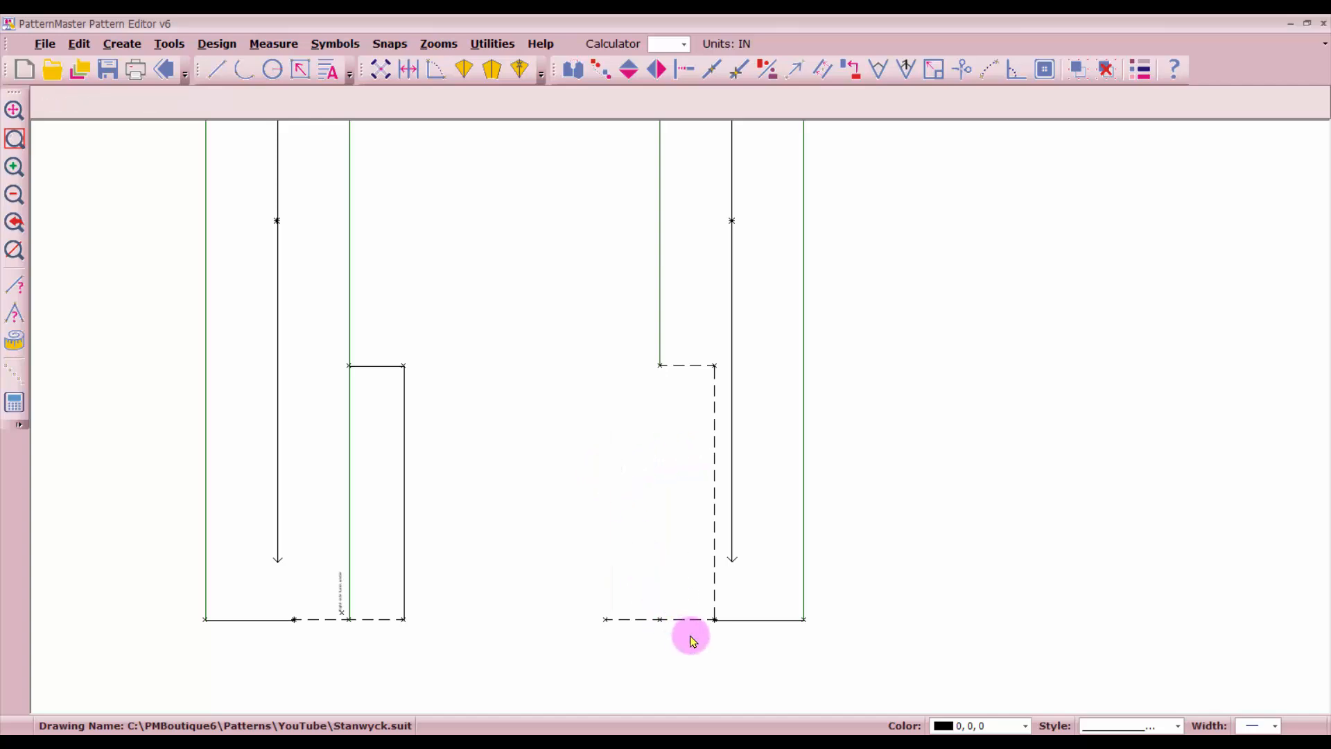
click(676, 620)
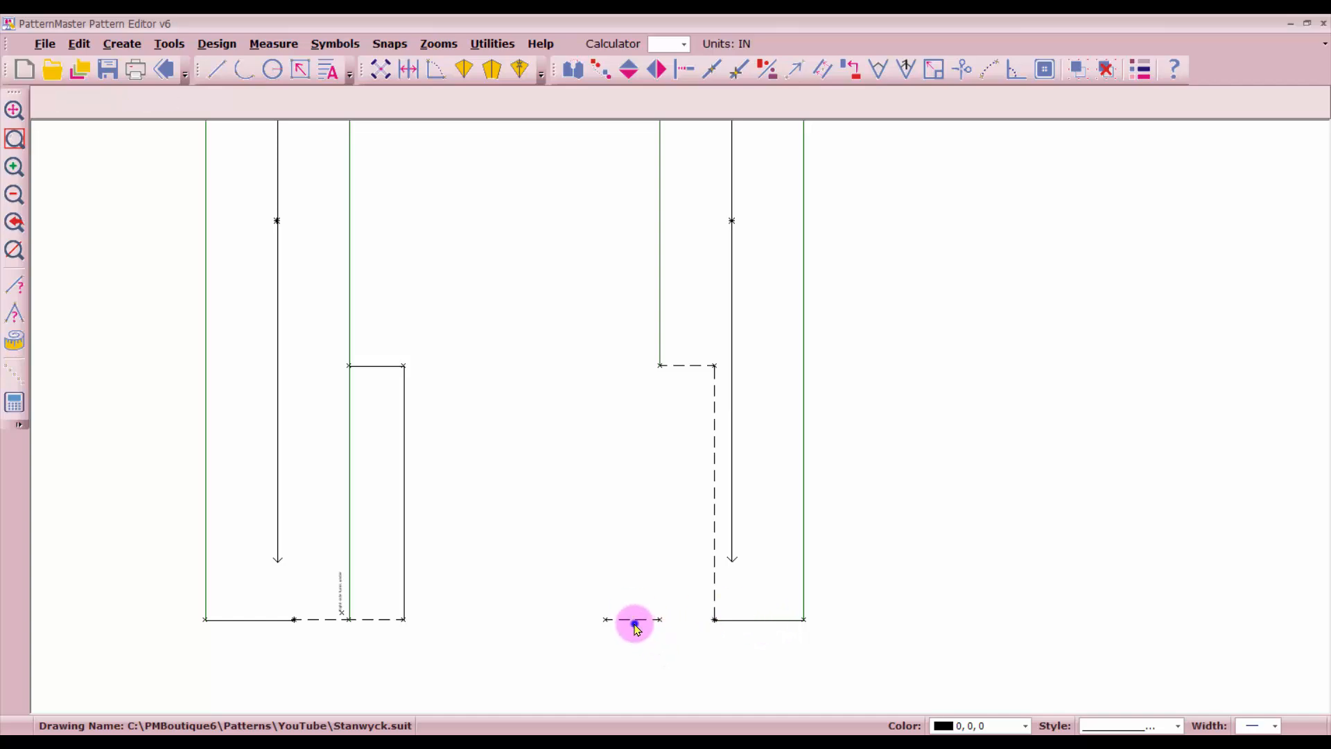
click(635, 624)
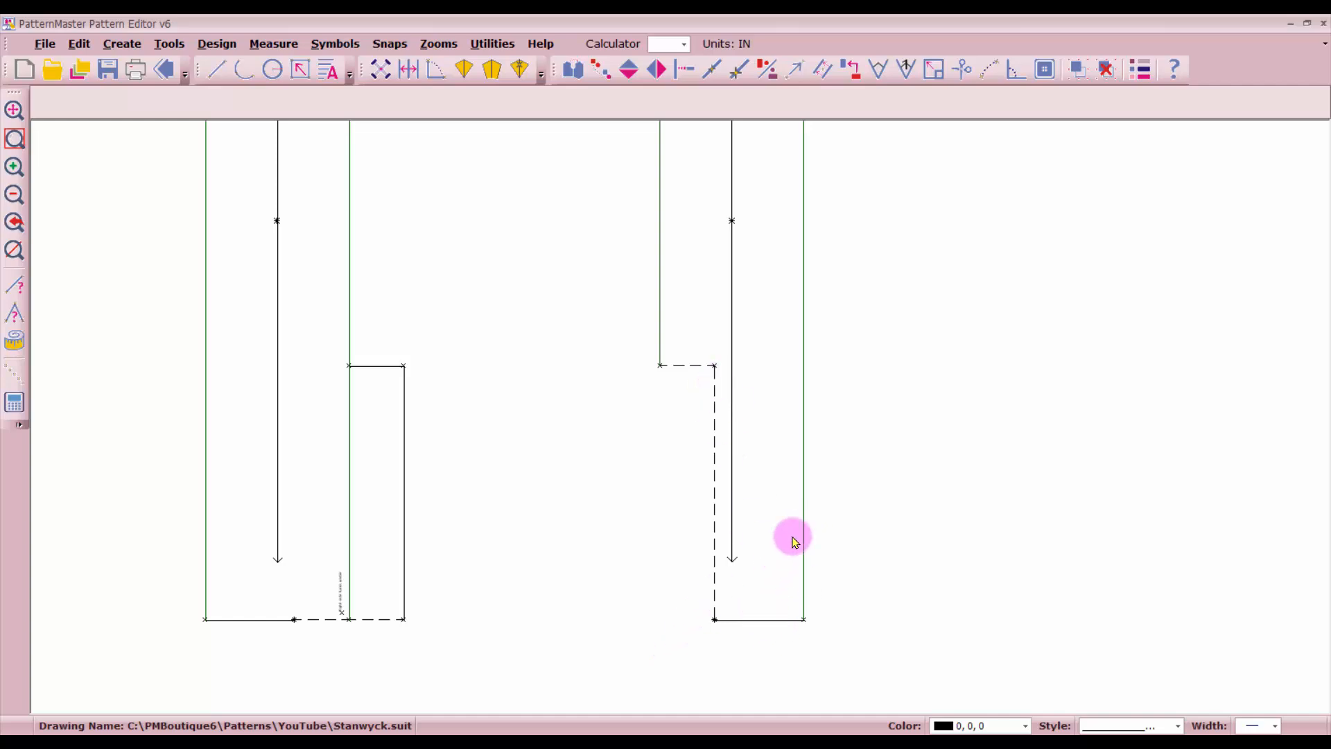
Step: Offset the lower edges of both back lining pieces, including the left piece's dashed segments, 1.5 ins downward
click(823, 72)
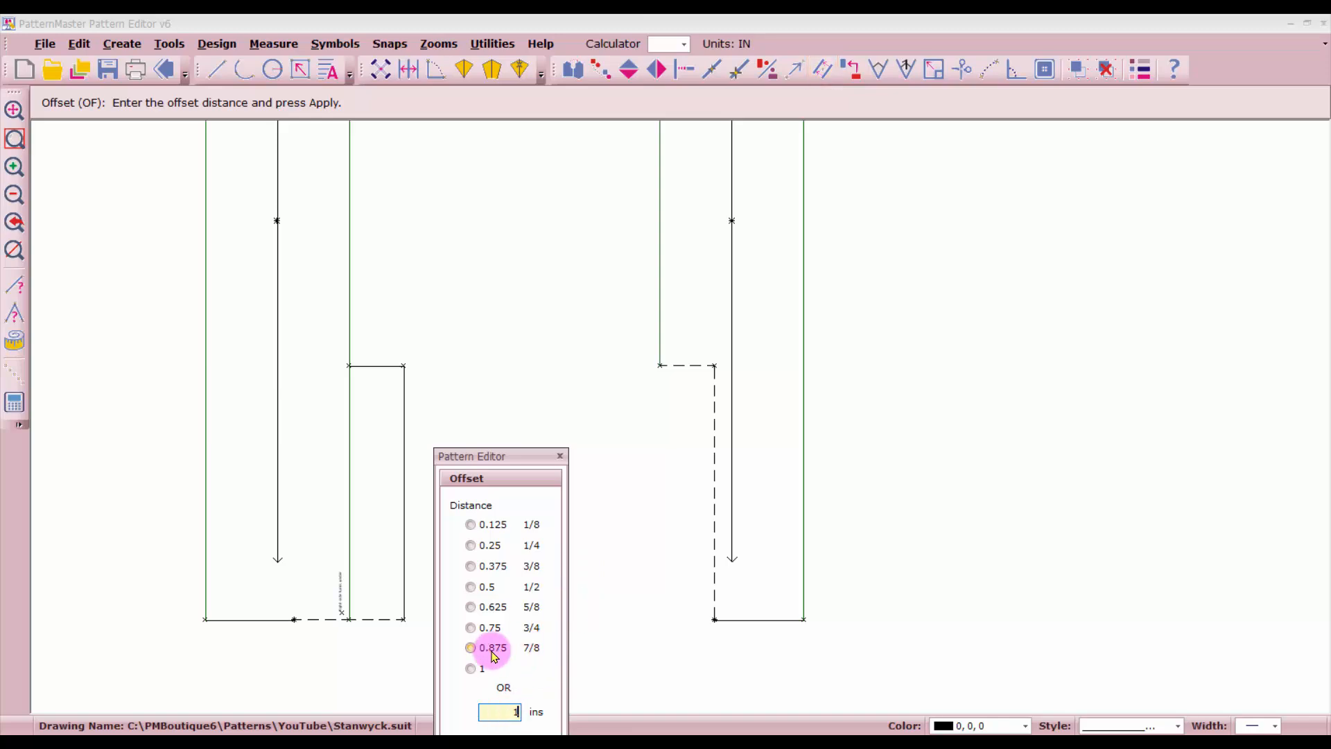
click(495, 657)
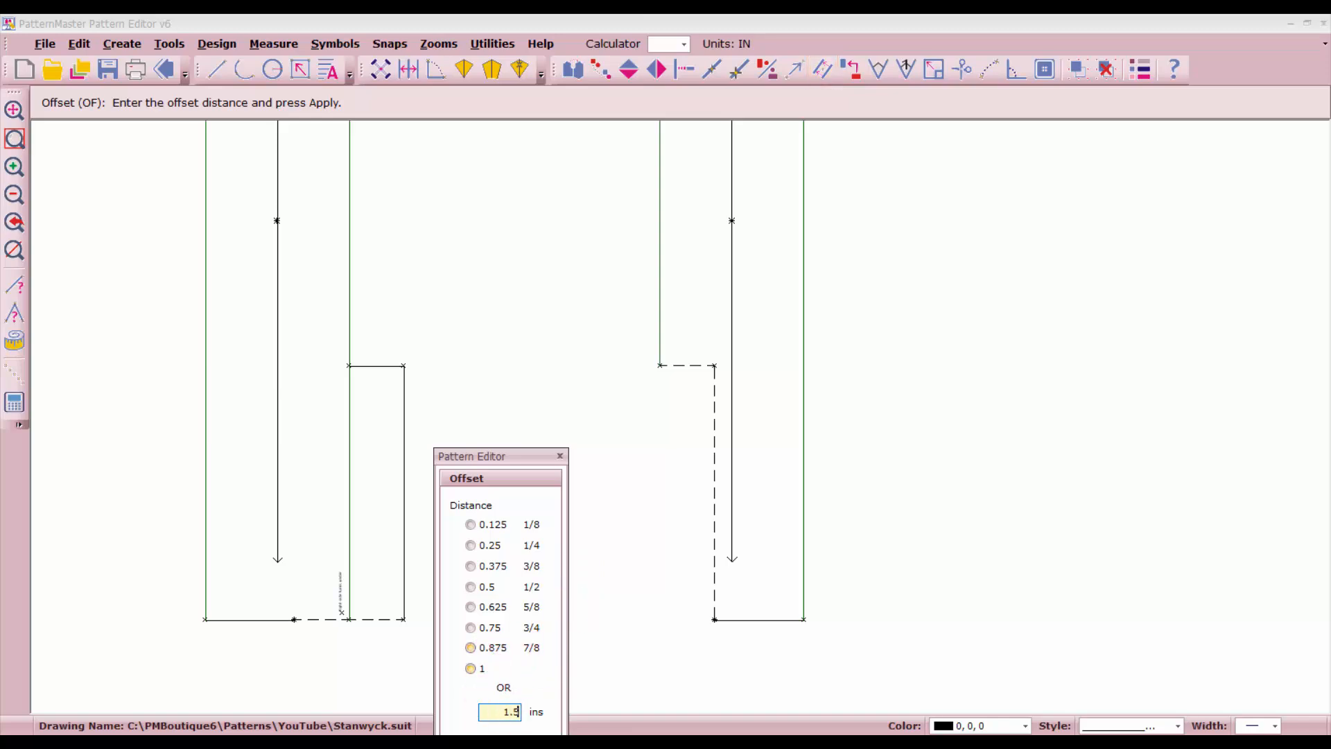
key(Return)
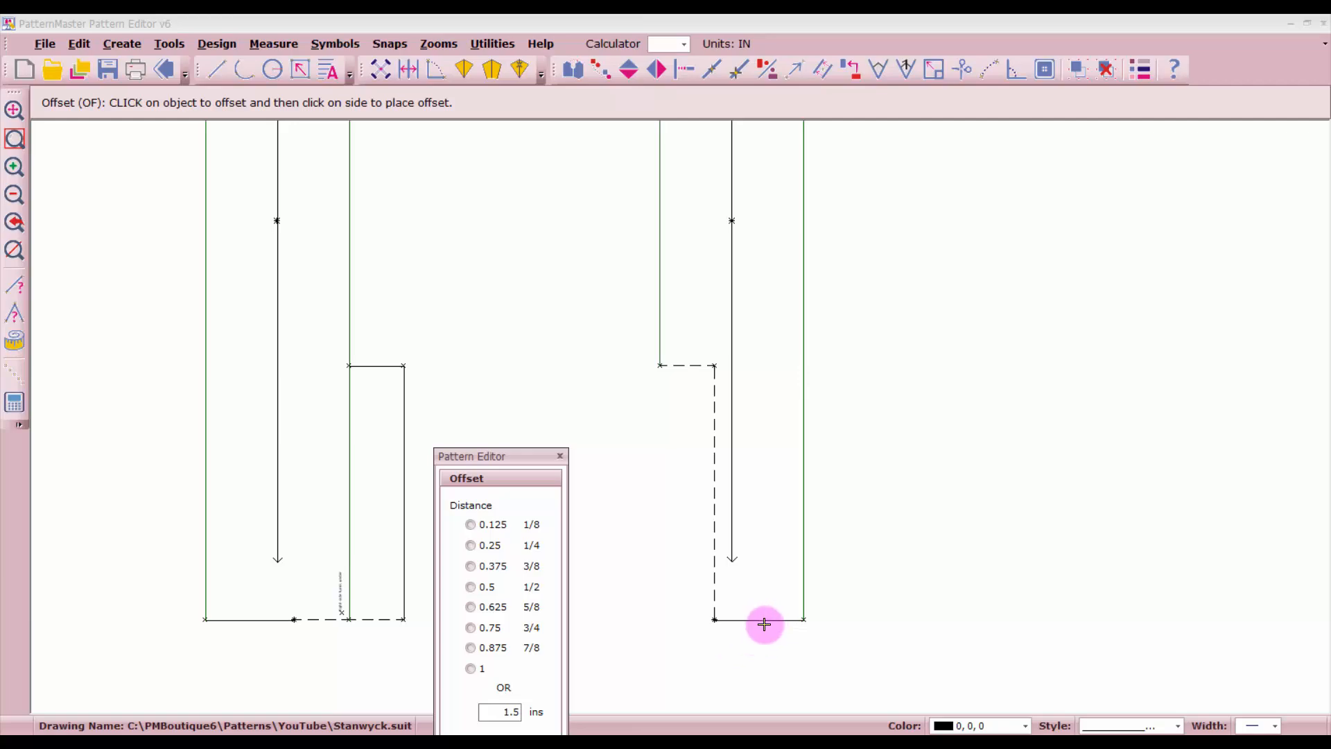
click(763, 624)
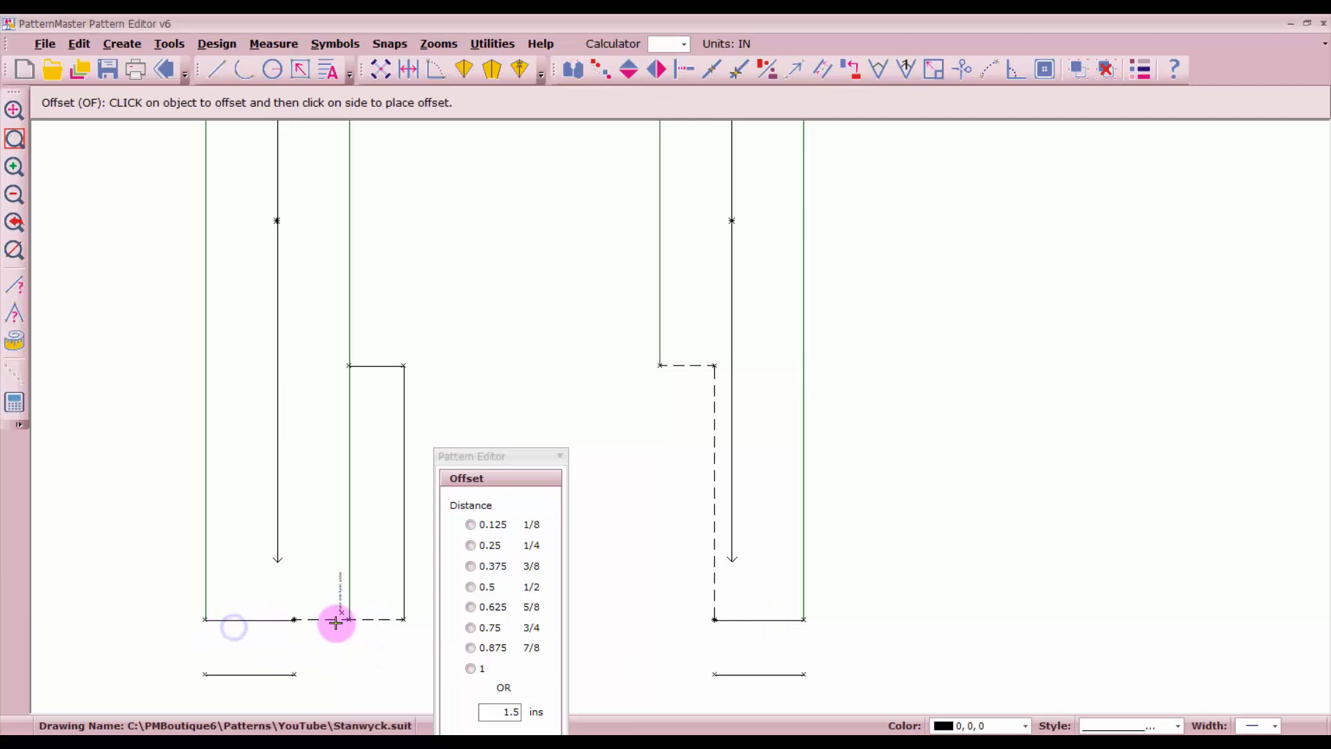
right_click(382, 626)
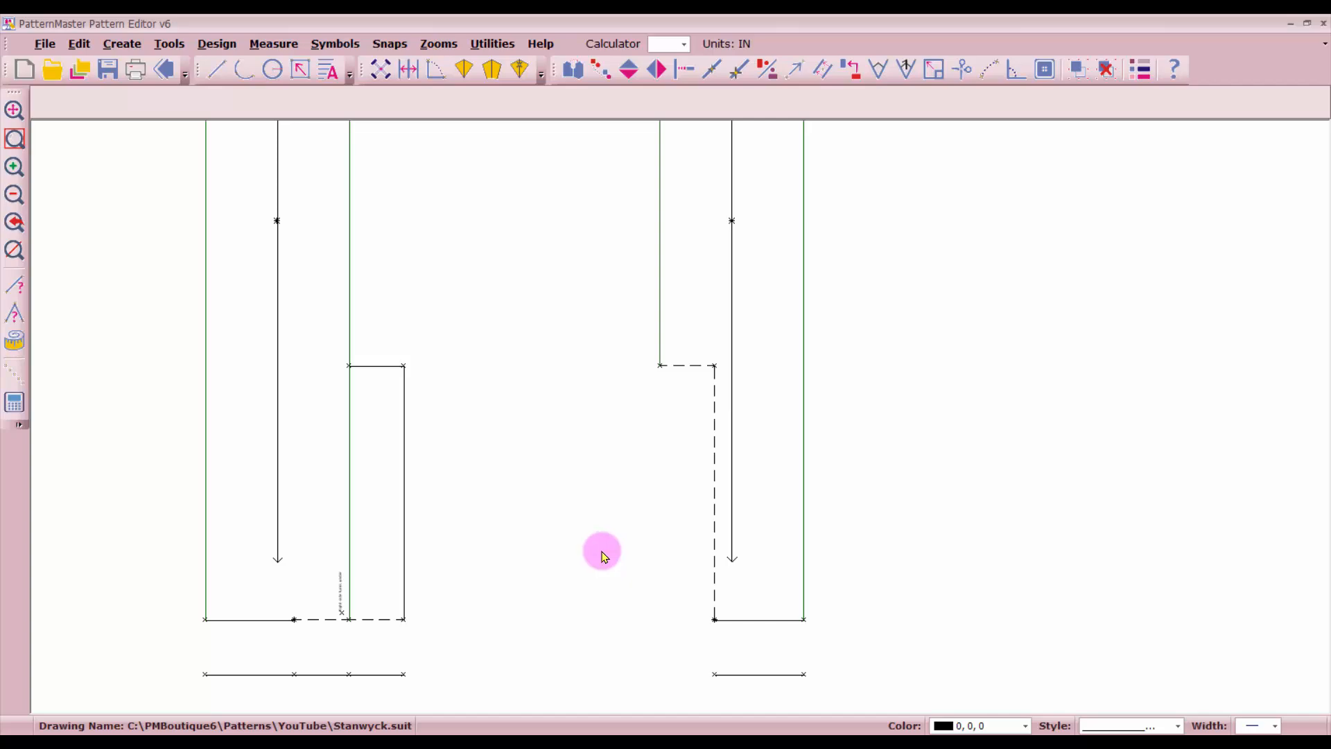
Step: Delete the left back lining's small vertical text and change its two dashed lower-edge segments to a solid line style
click(350, 445)
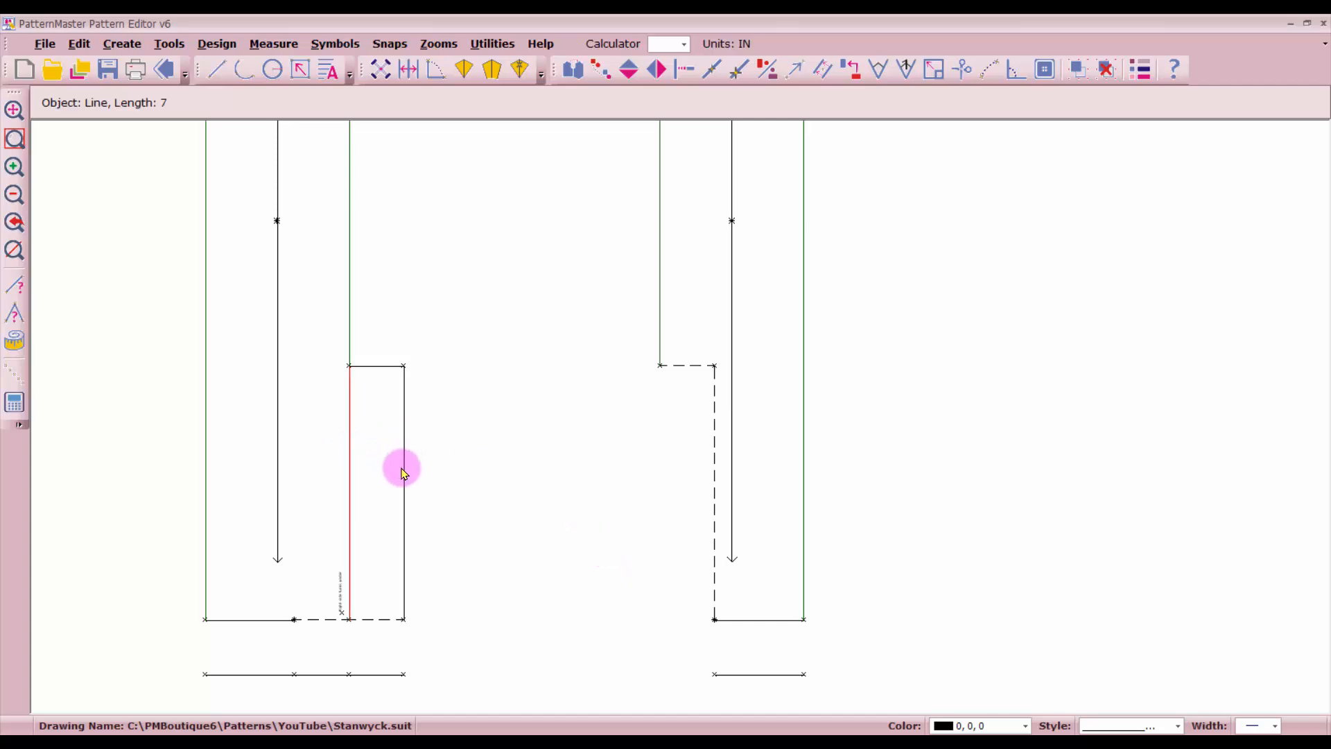
drag(317, 548, 354, 633)
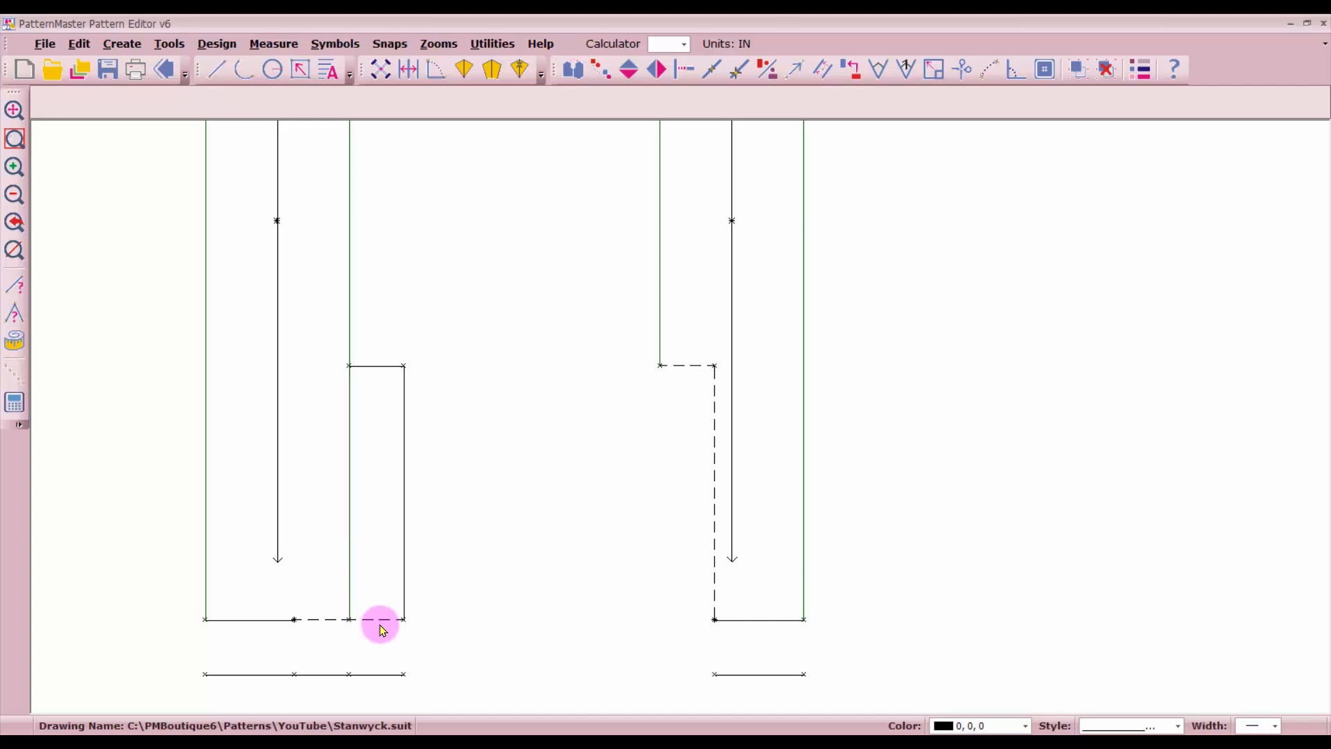
click(380, 624)
click(325, 617)
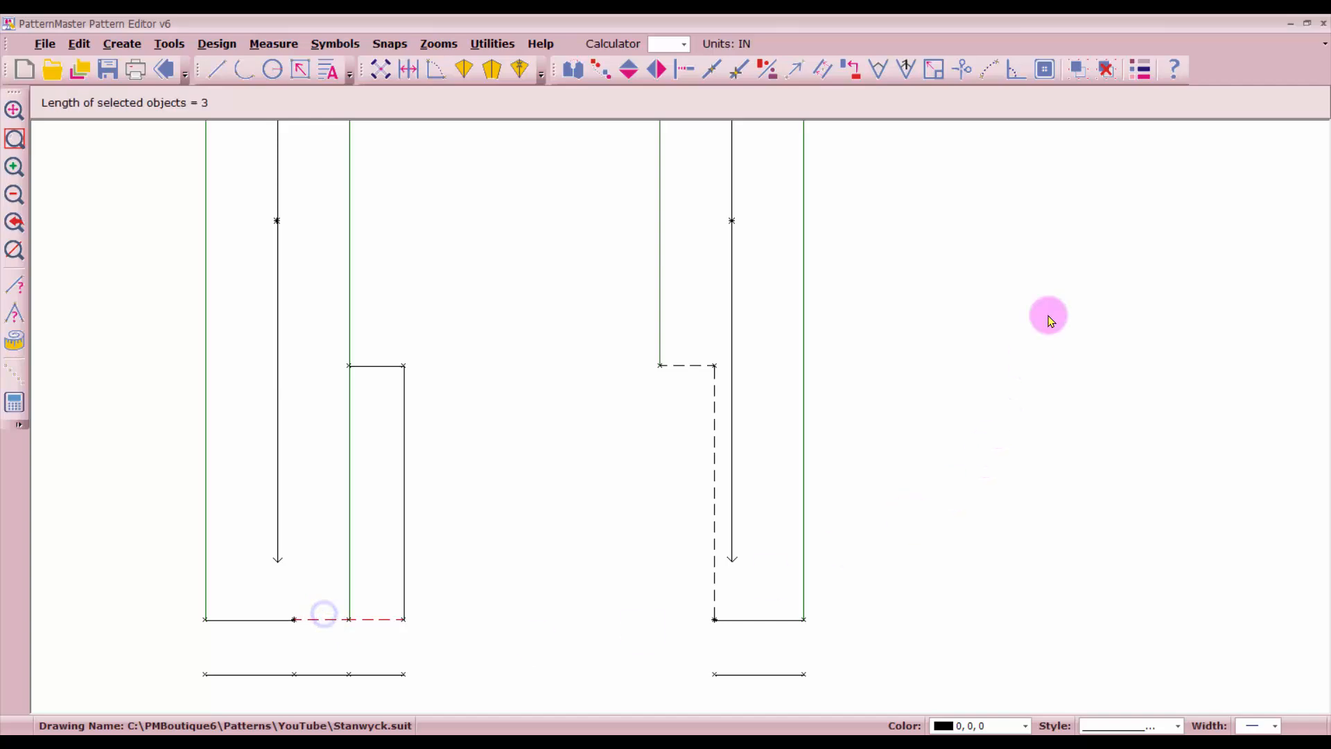
click(1136, 77)
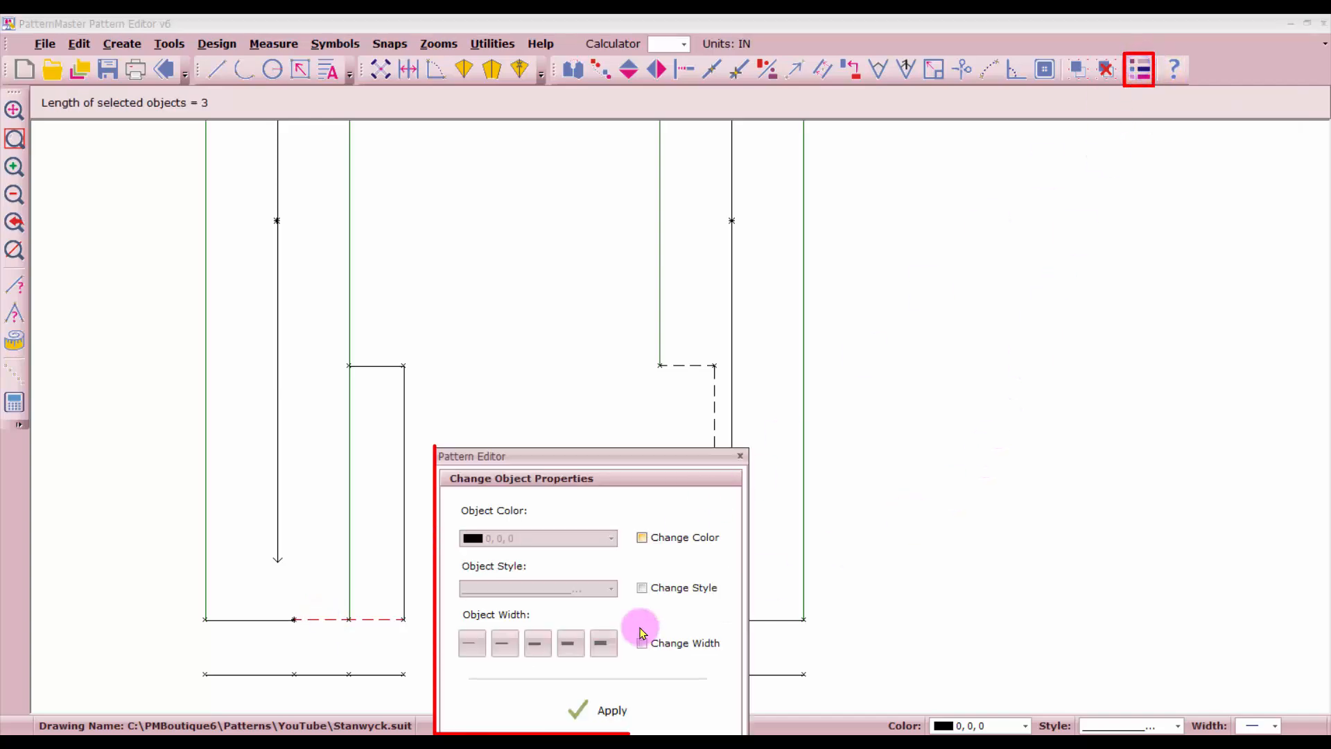
click(642, 587)
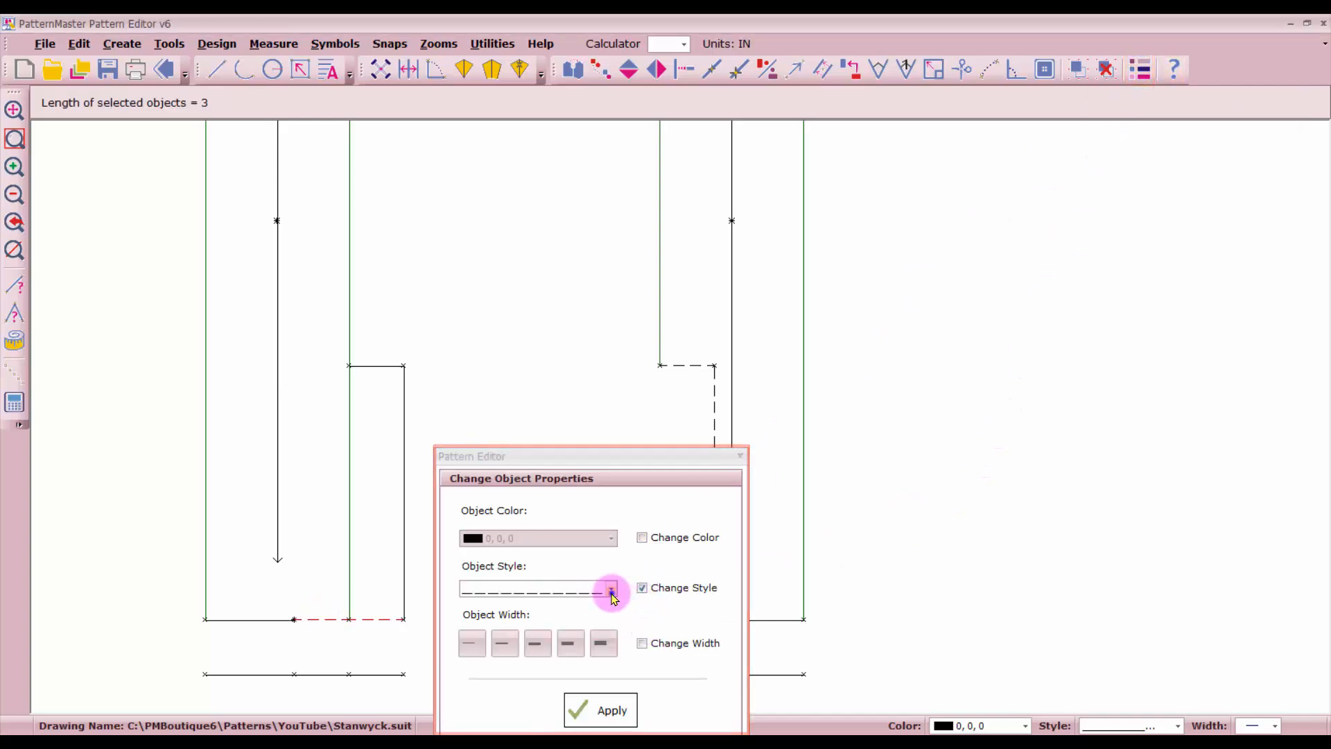
click(611, 590)
click(581, 605)
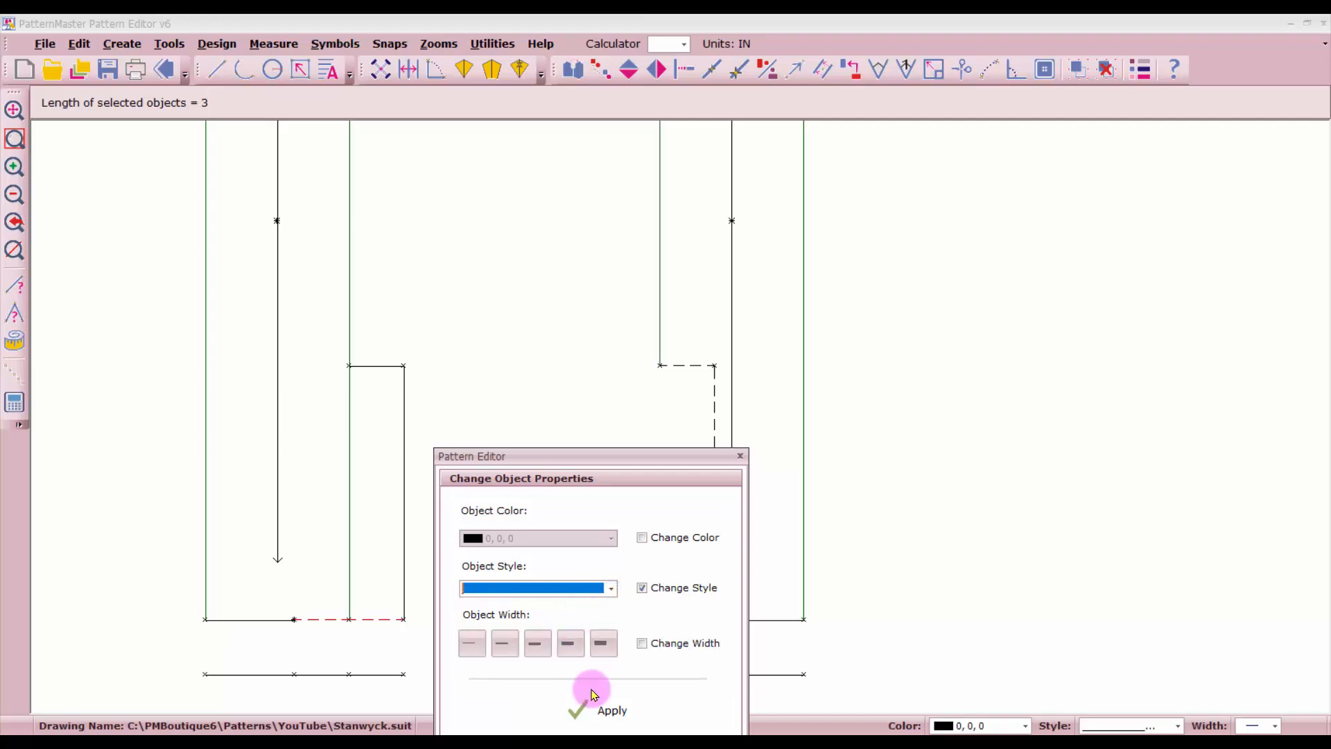
click(610, 717)
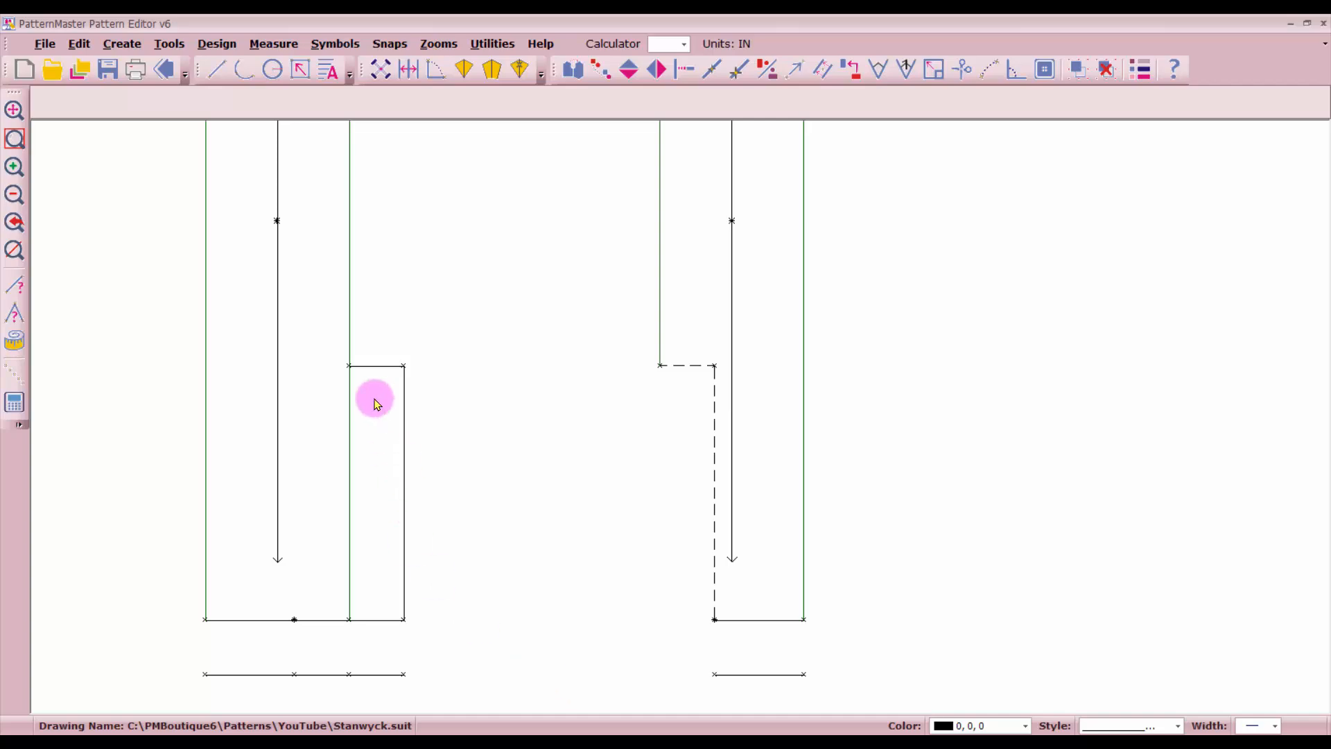
Step: Change the waist, side and centre back seam lines of both back lining pieces, plus the left vent edges, to dashed style
click(375, 362)
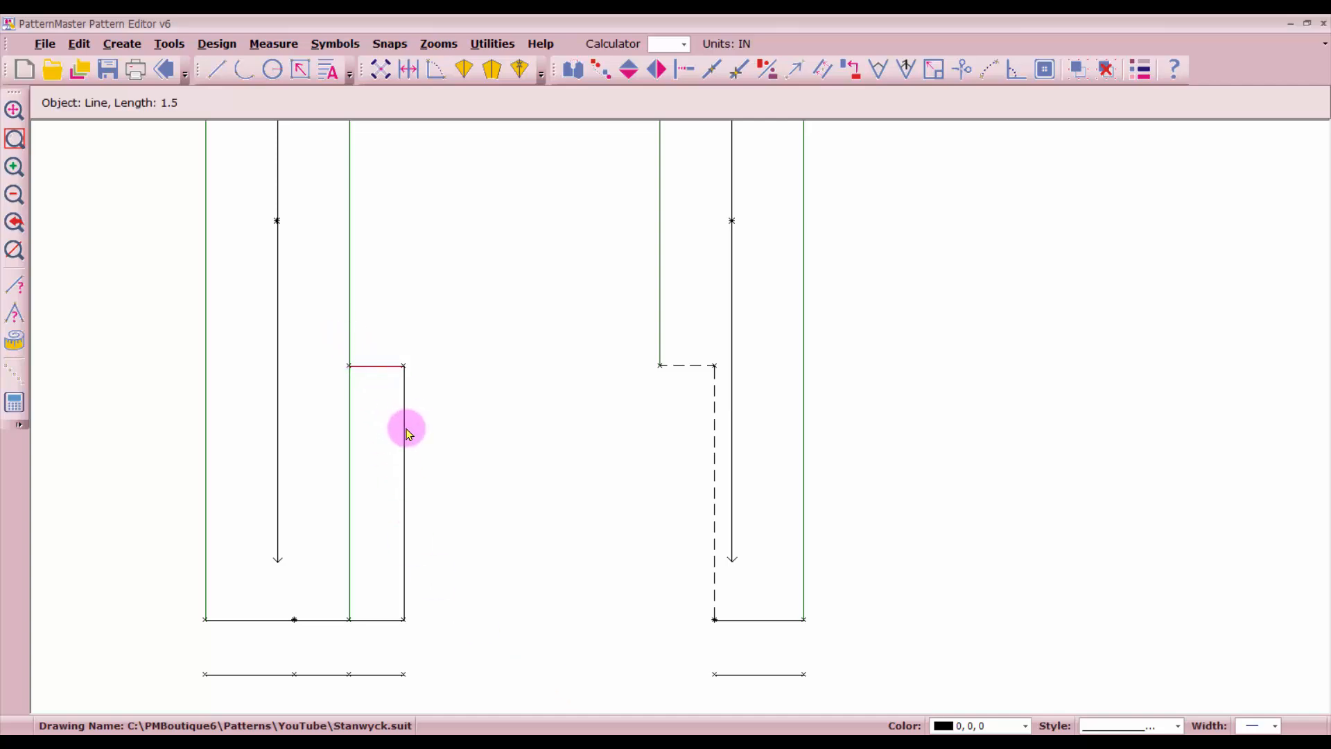
click(404, 425)
click(347, 272)
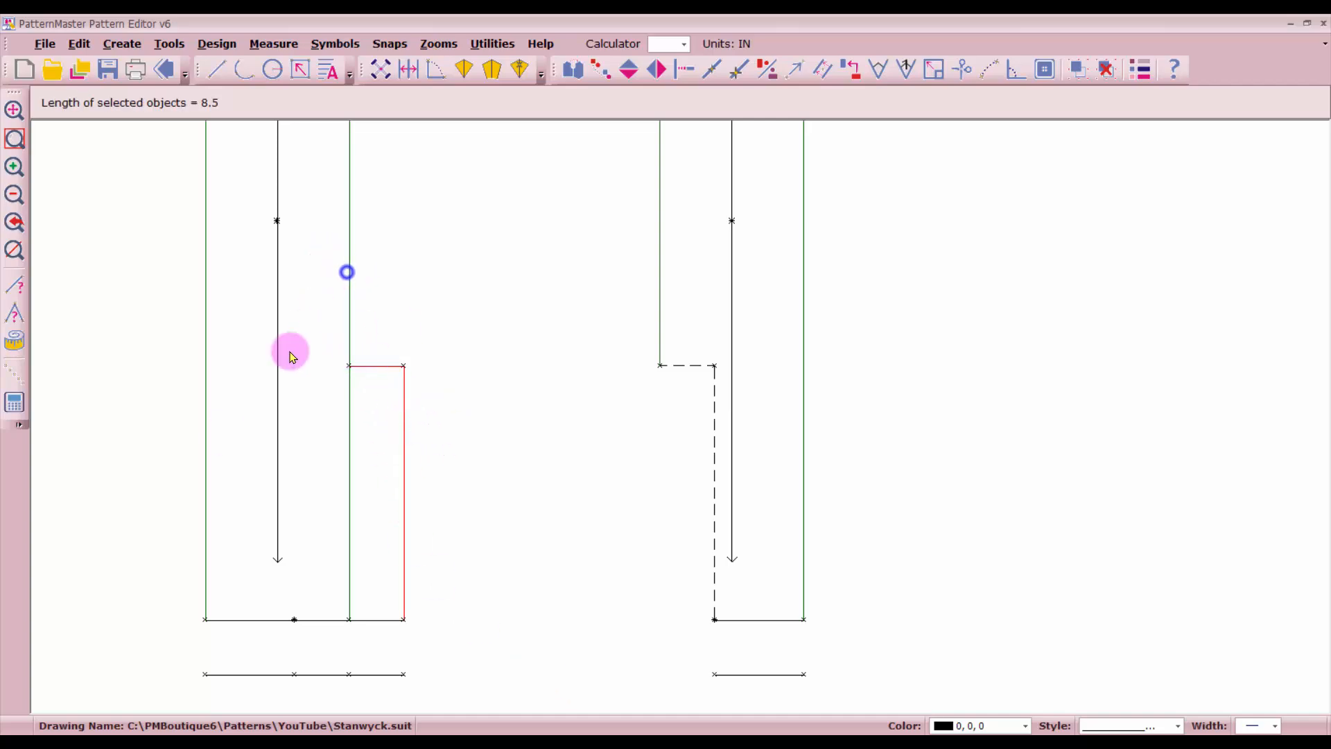
click(205, 558)
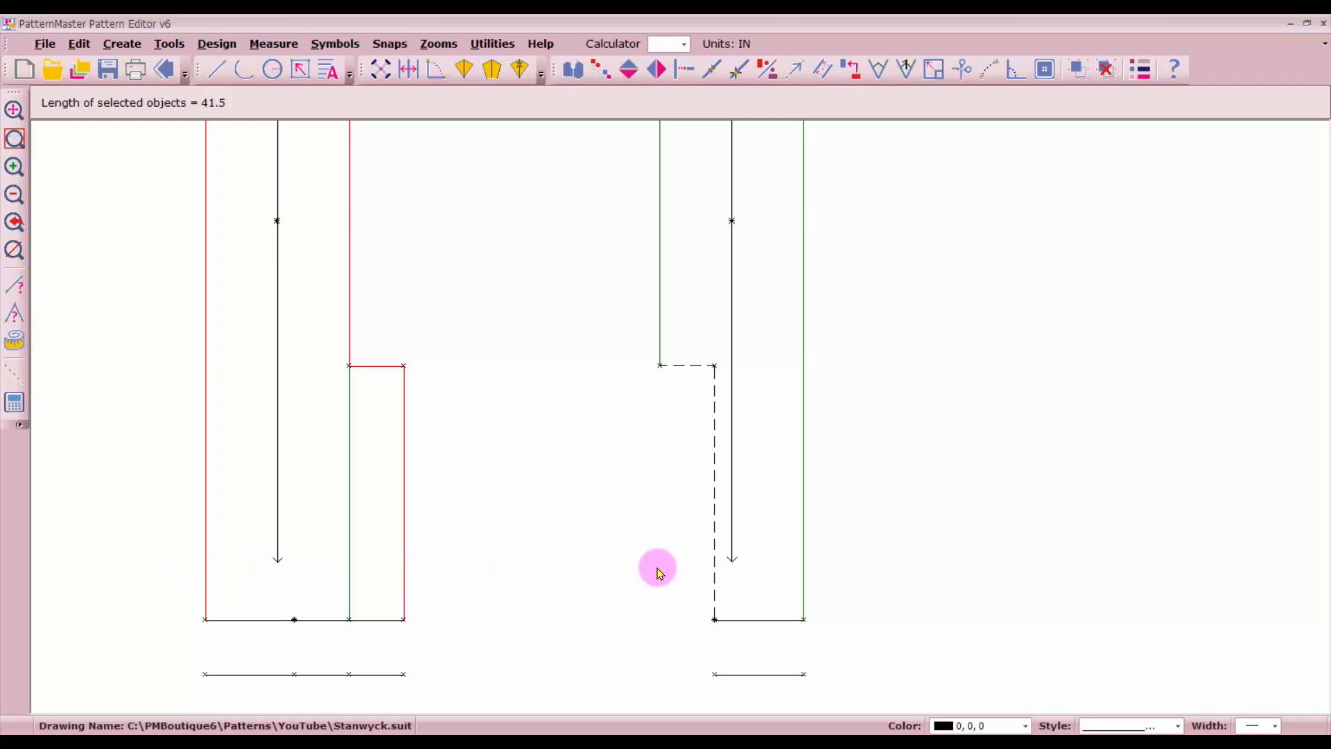
click(810, 567)
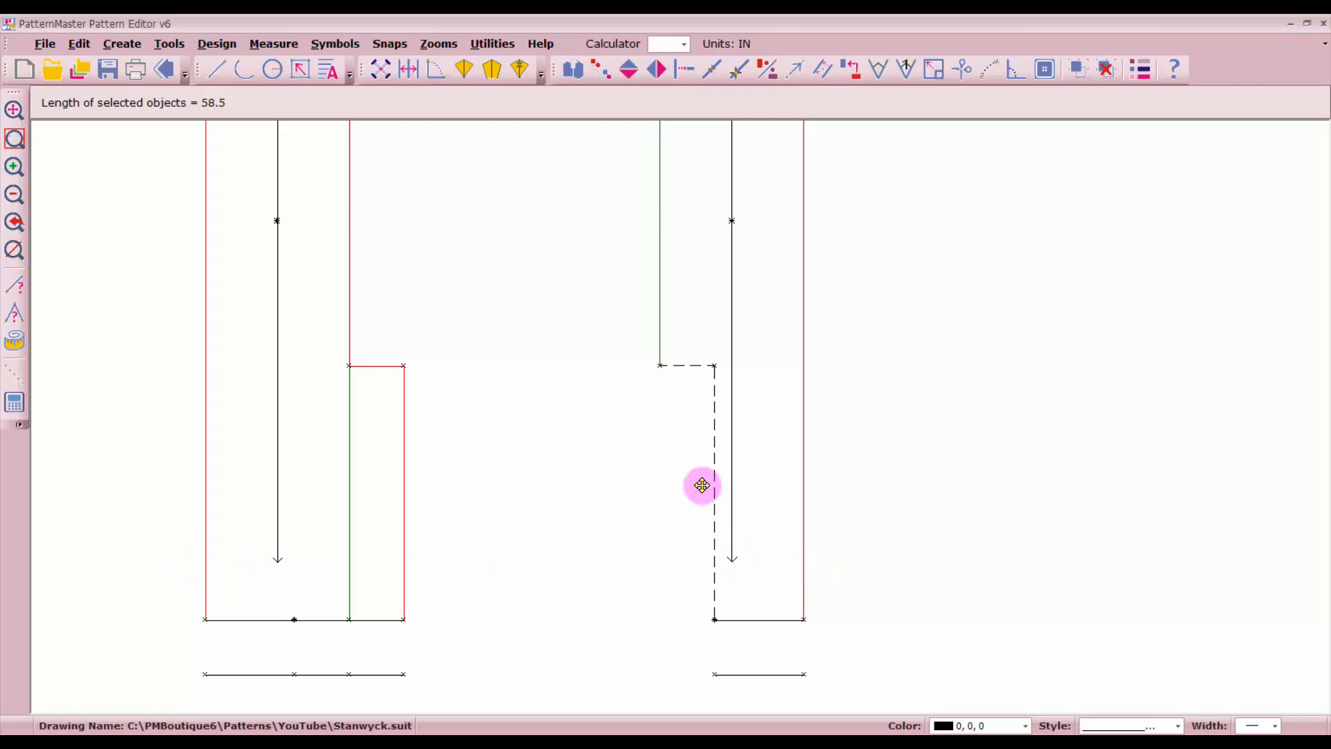
scroll(701, 484, up, 1)
click(617, 228)
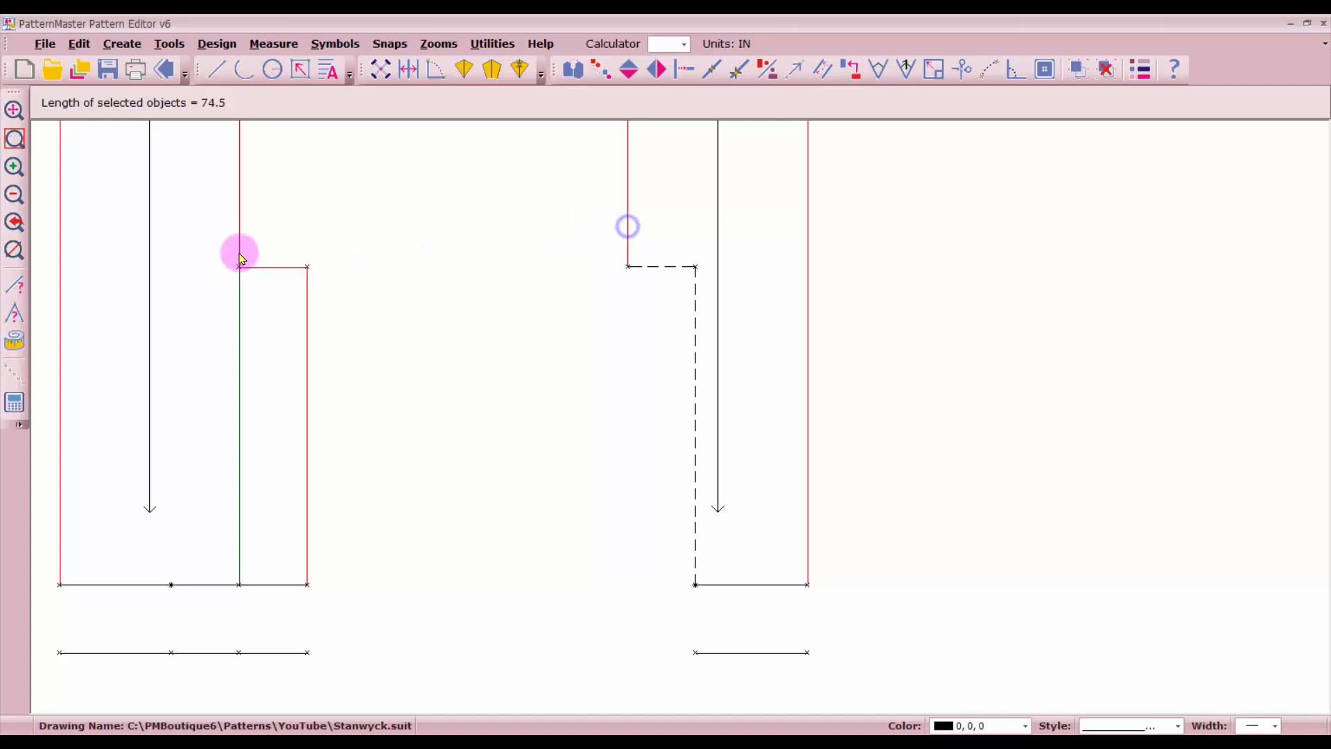
scroll(680, 416, down, 1)
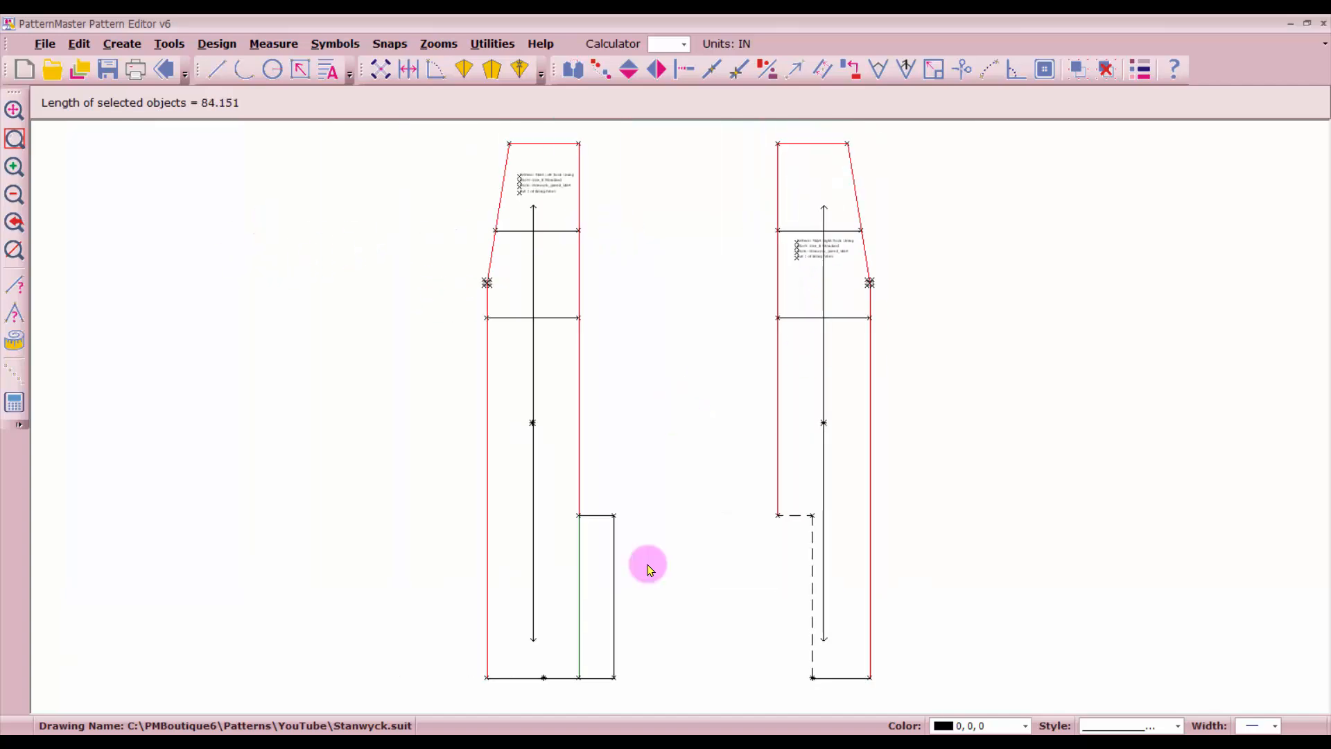
click(615, 597)
click(595, 517)
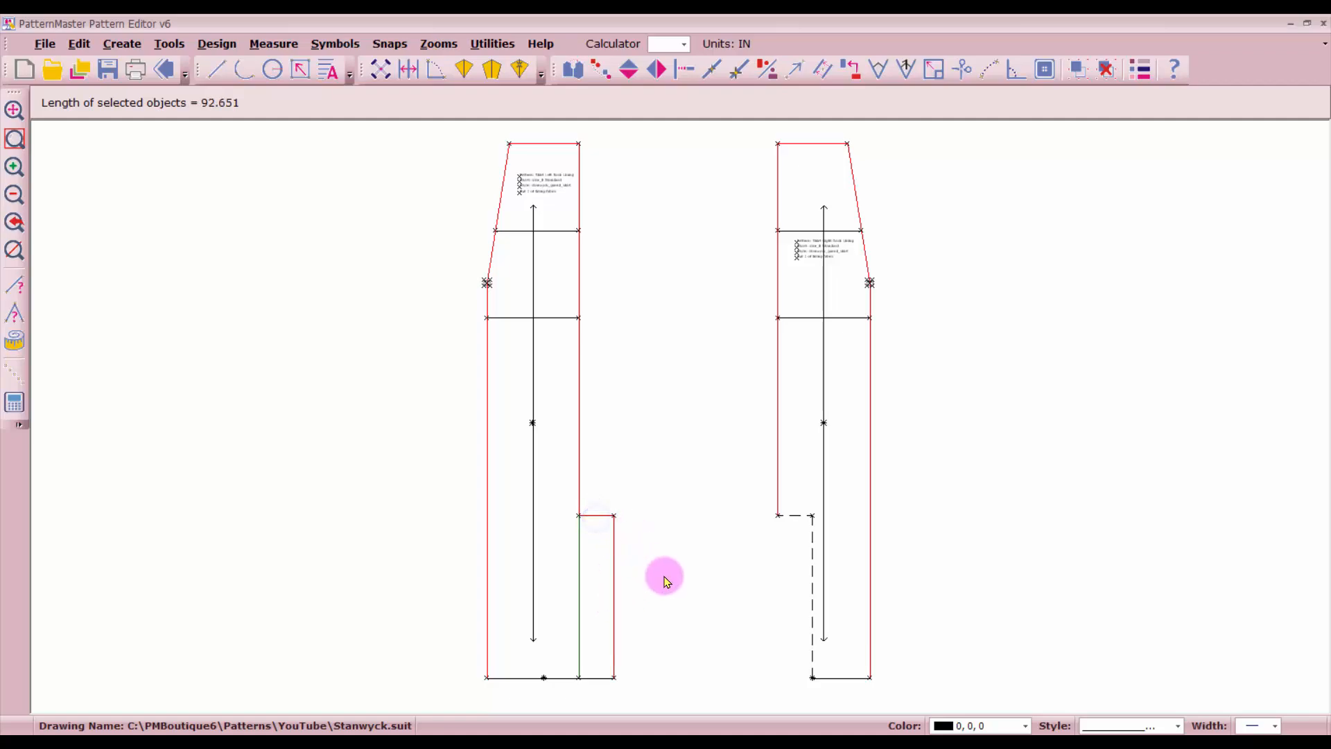
click(1144, 72)
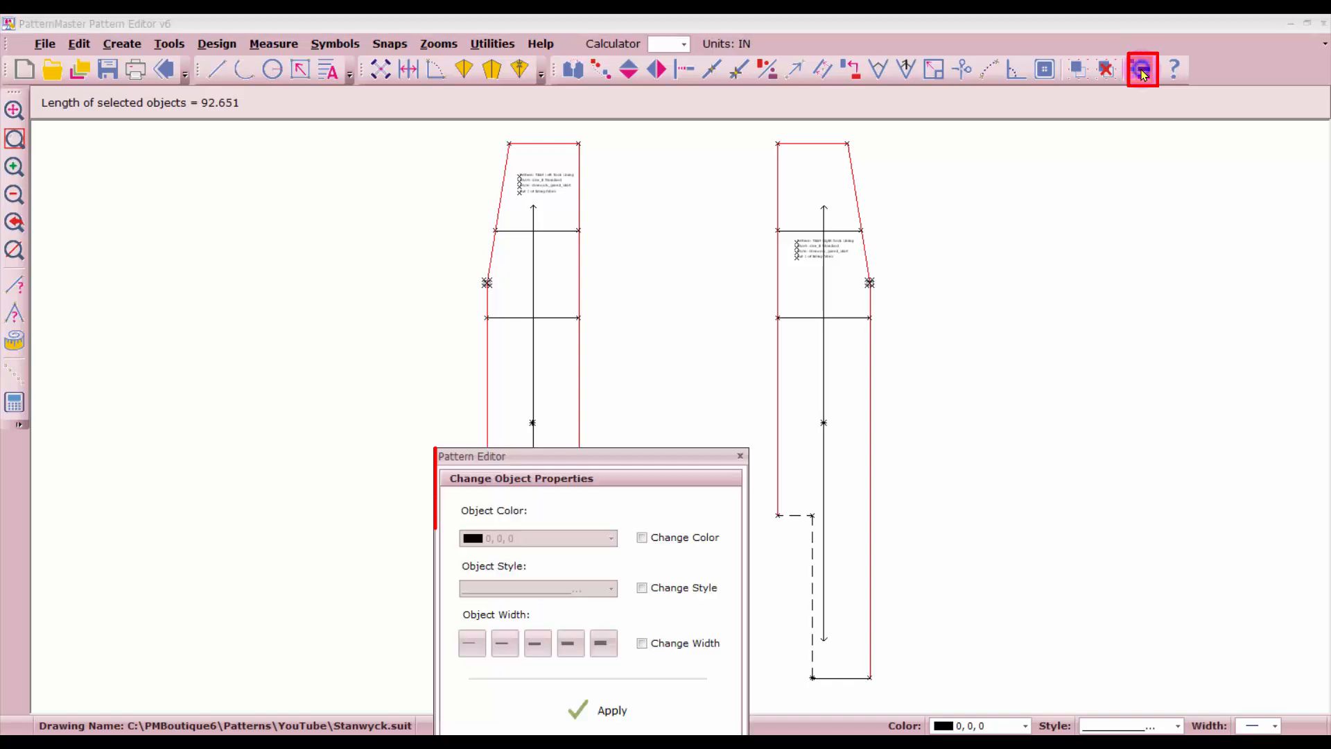
click(639, 588)
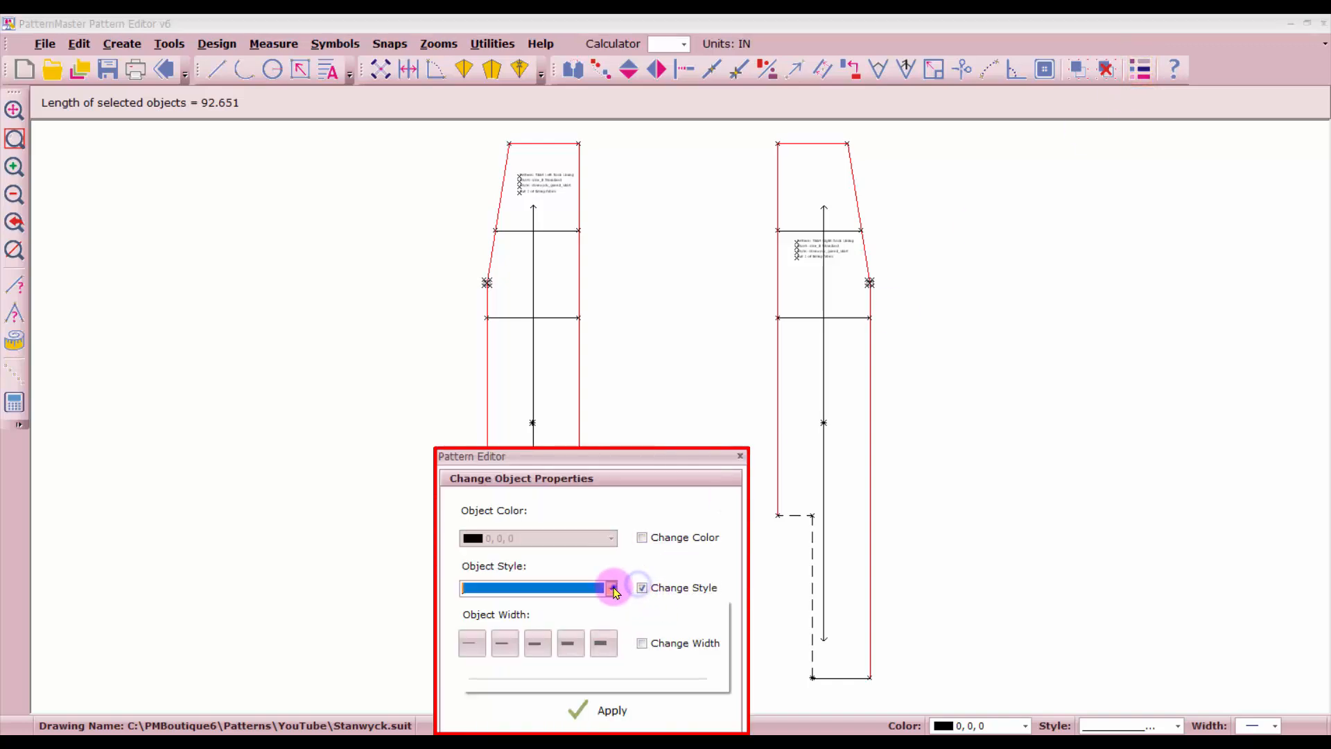
click(610, 589)
click(591, 622)
click(595, 700)
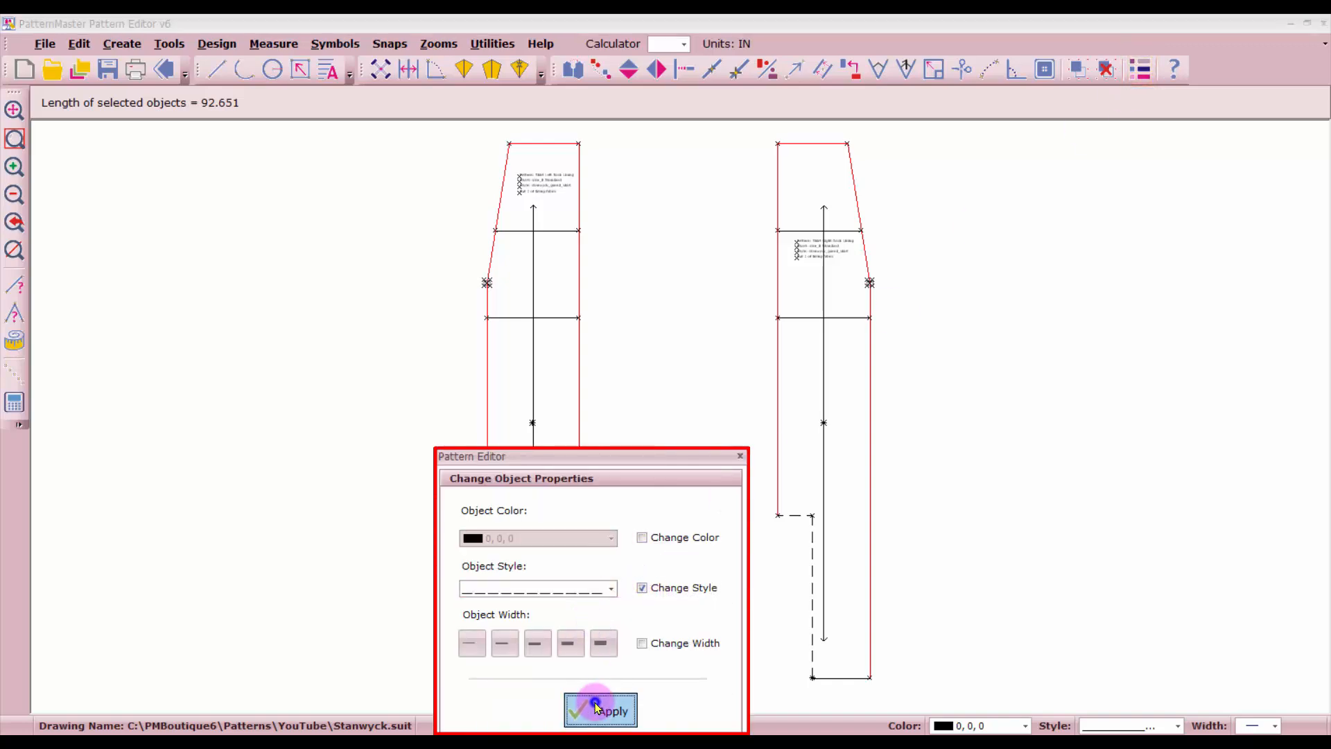
Step: Offset the right back lining's vent, centre back, side and waist seam lines by 0.625 ins for seam allowance
click(823, 69)
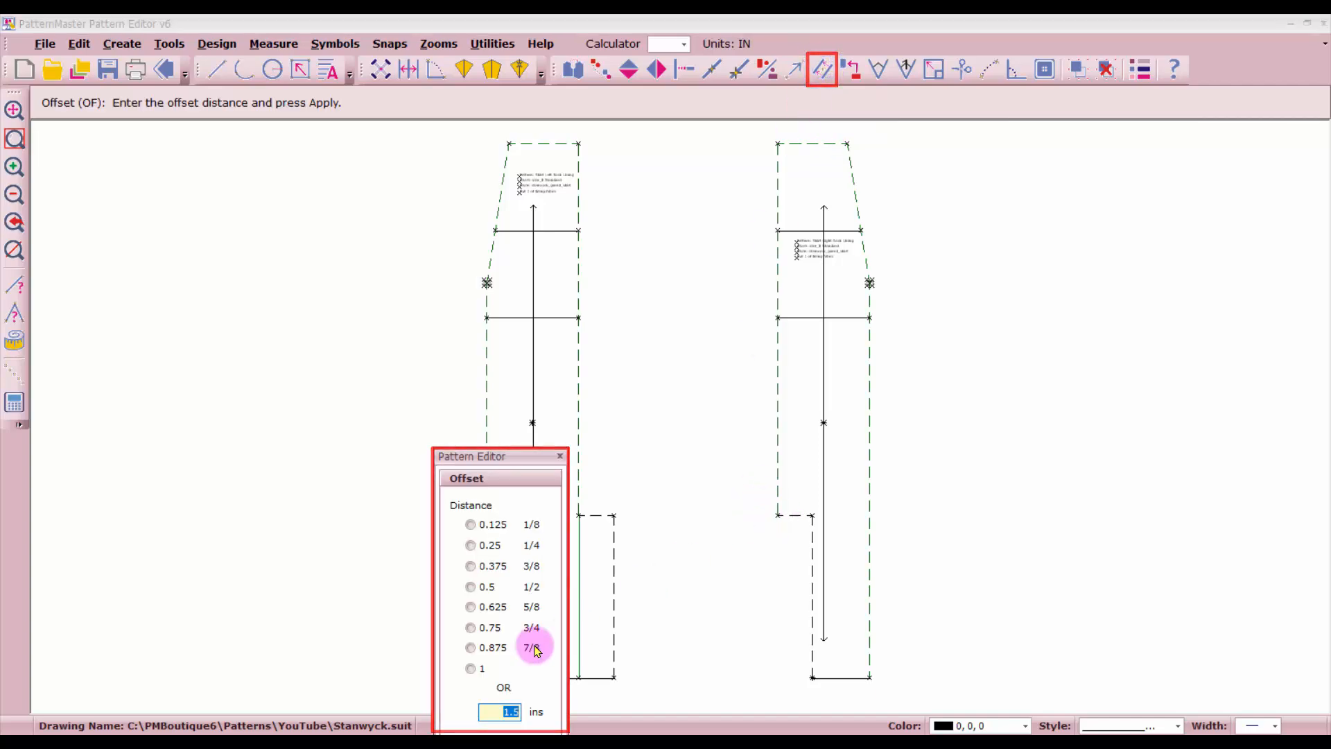
click(496, 608)
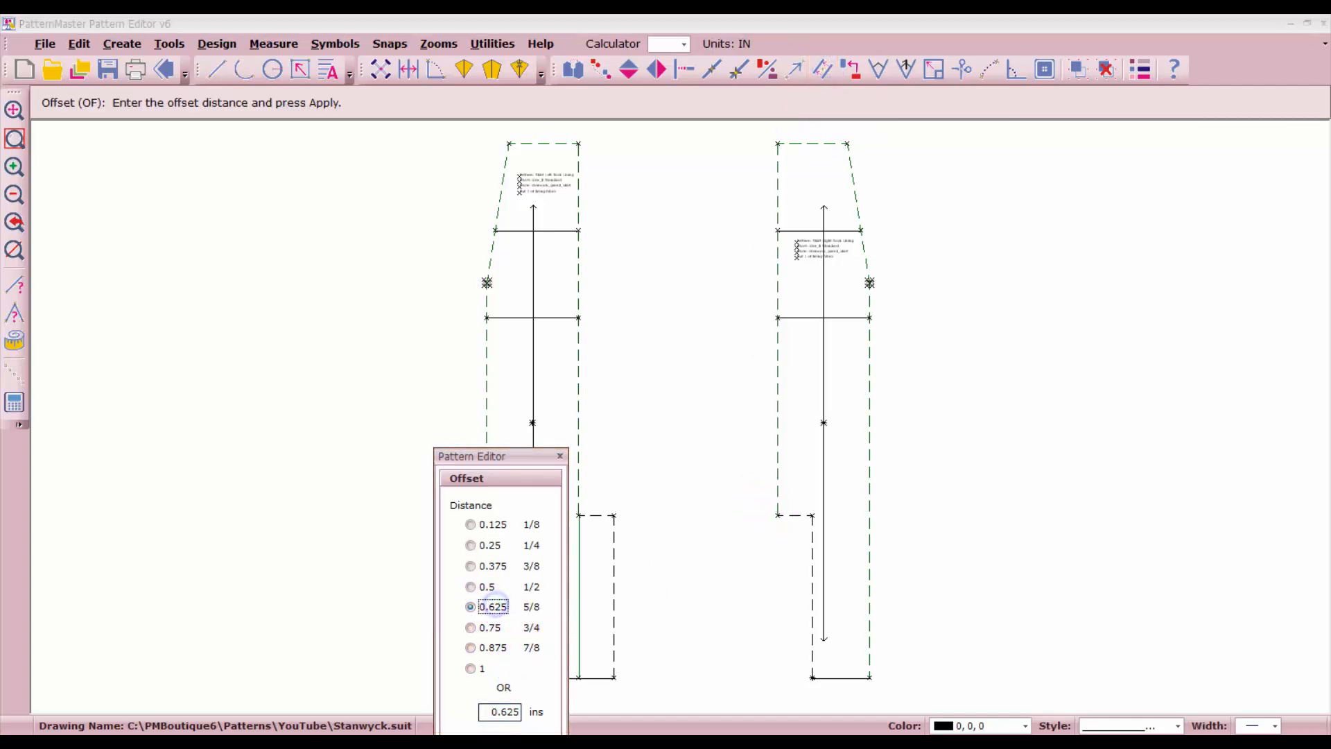
click(791, 519)
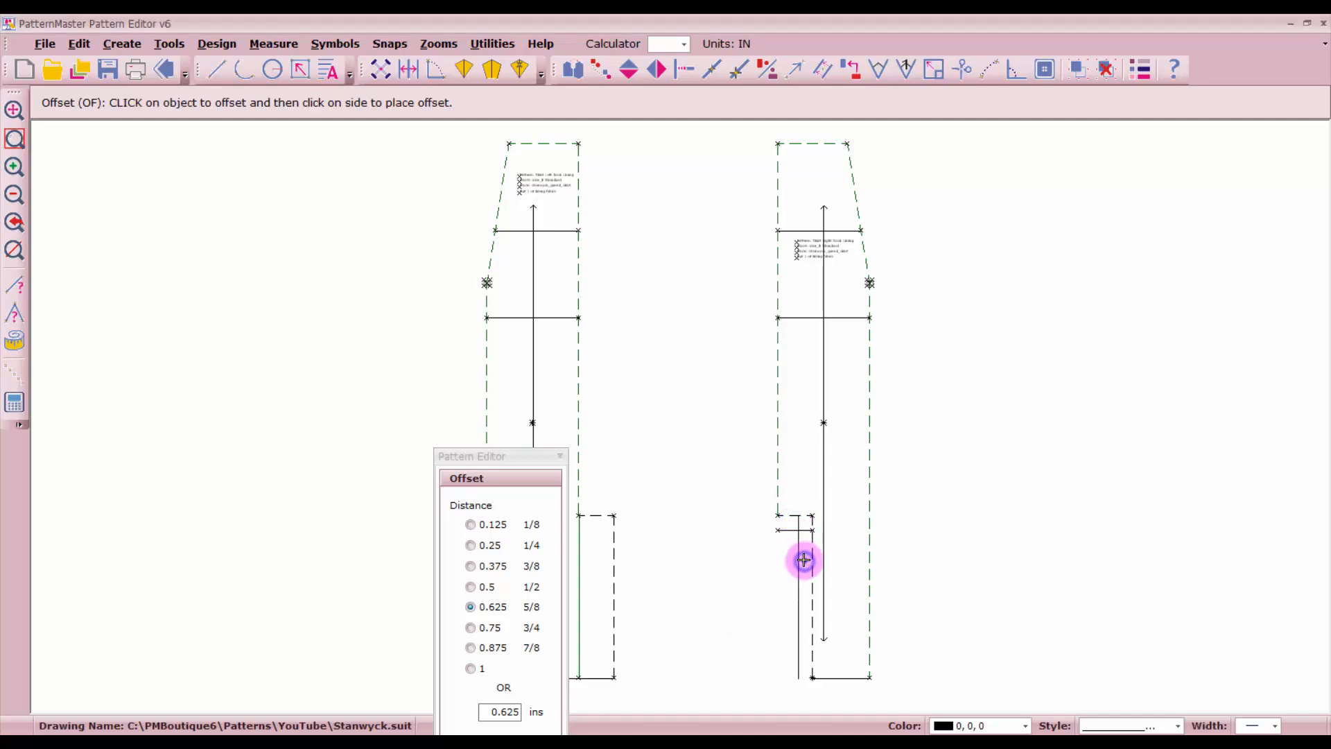
click(770, 471)
click(867, 527)
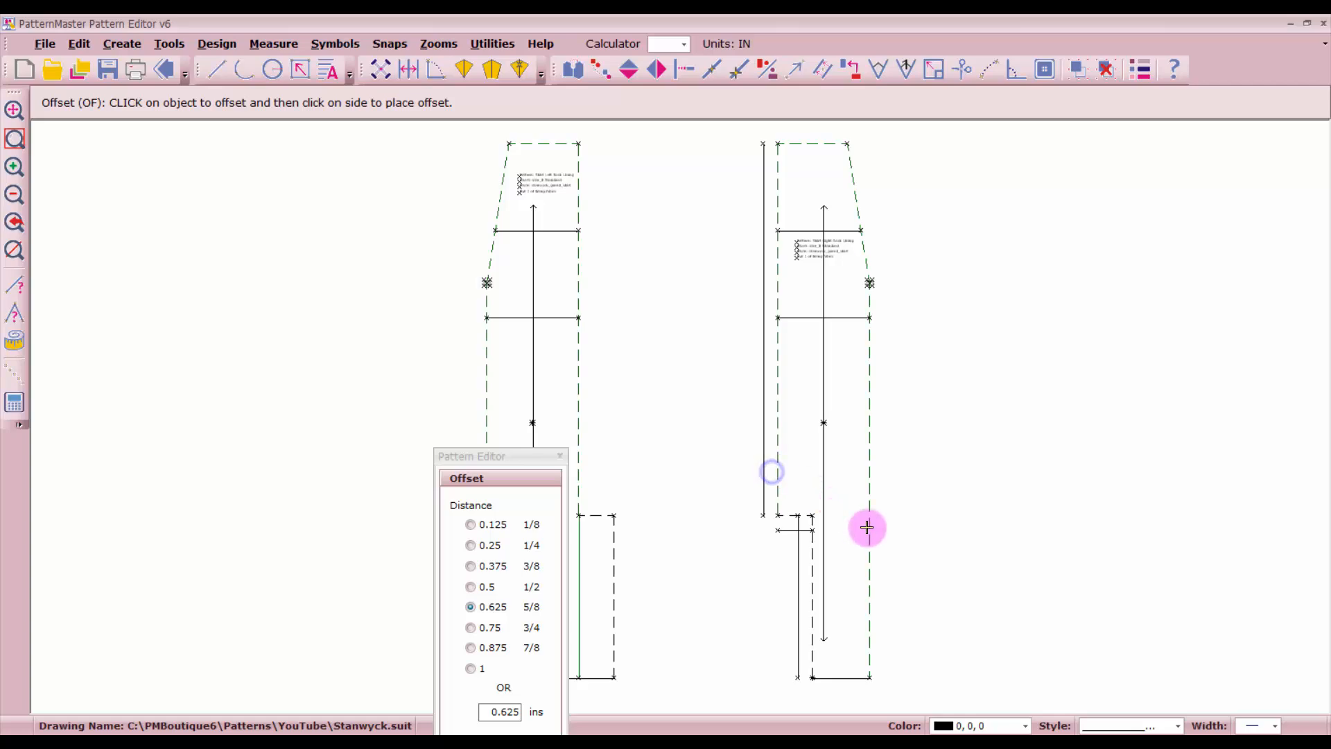
scroll(859, 659, down, 1)
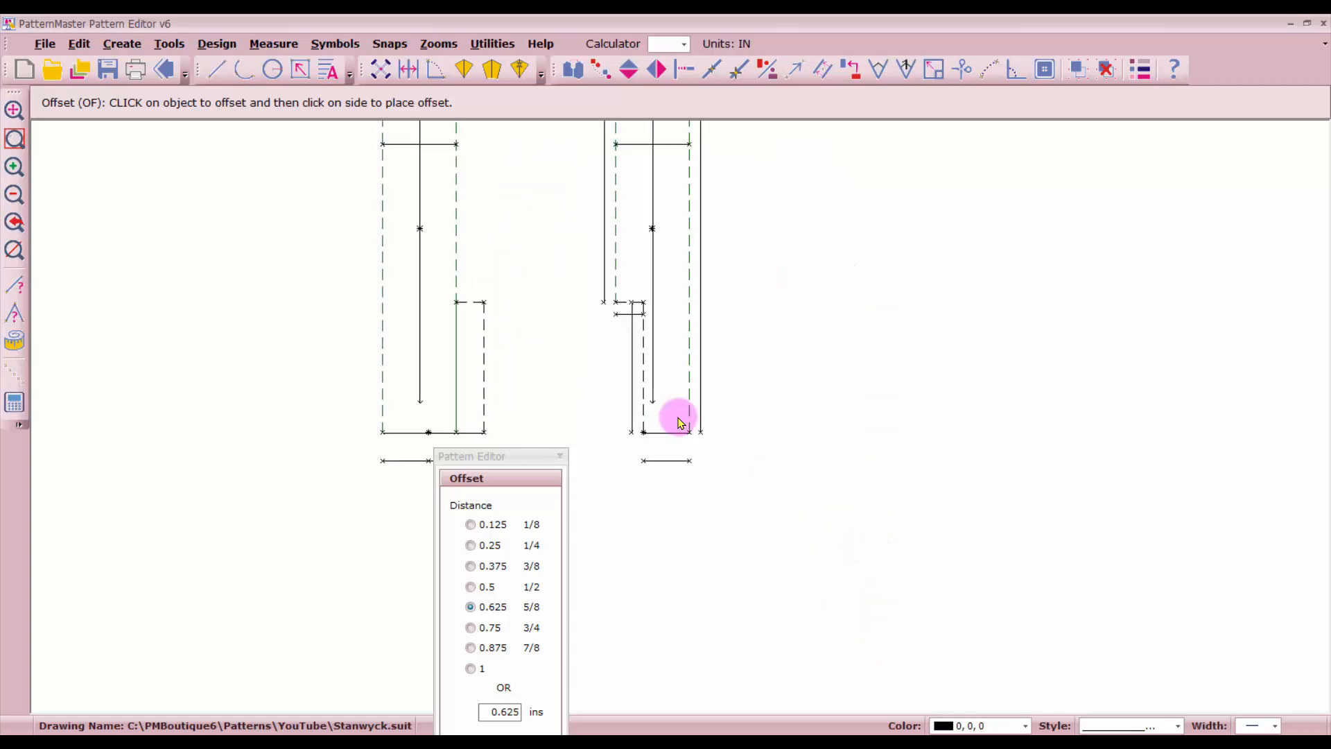
scroll(704, 322, up, 3)
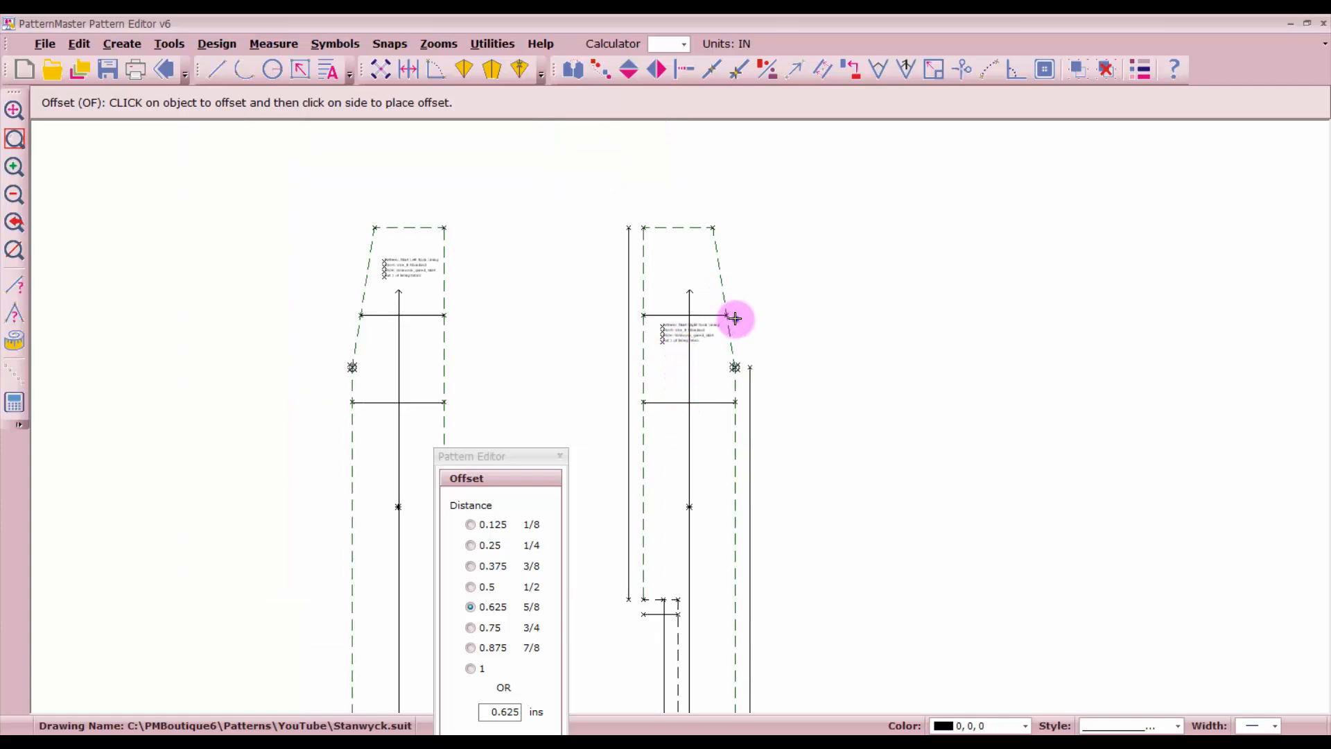
click(735, 319)
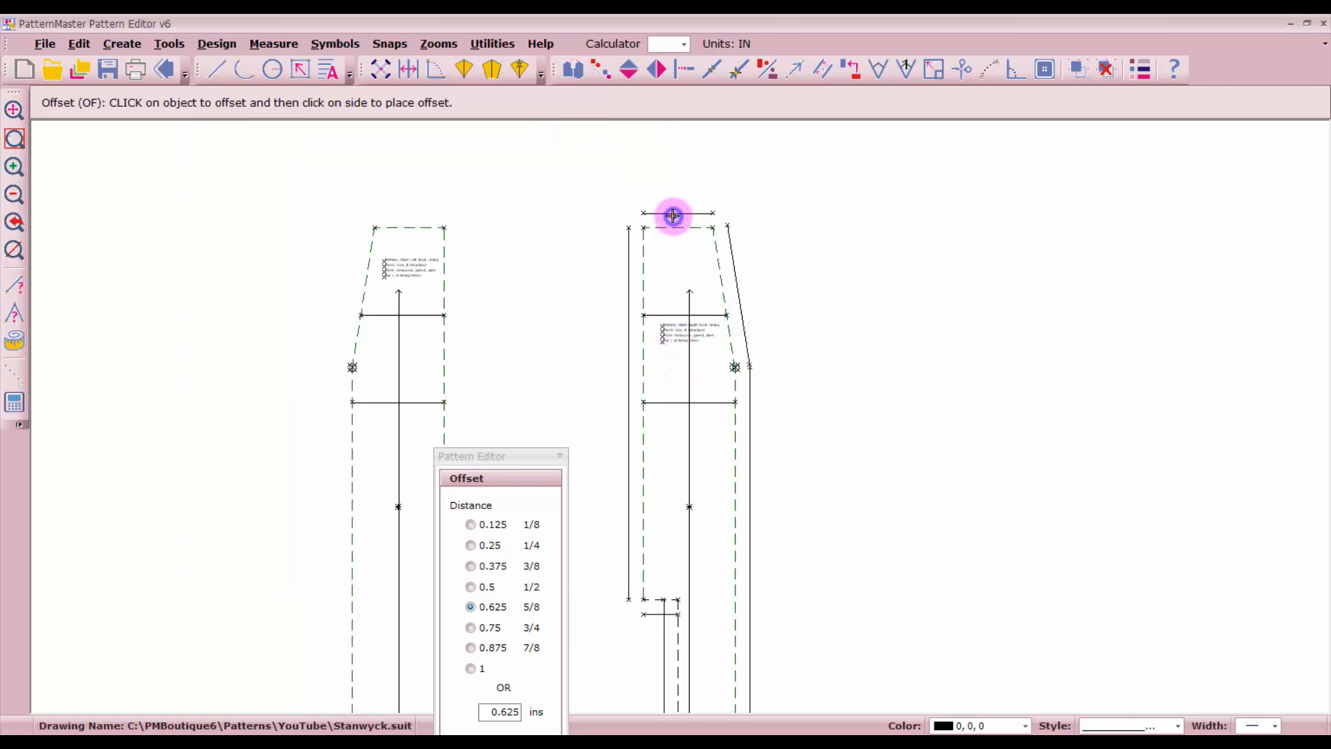
click(673, 216)
Step: Offset the left back lining's waist, centre back, side and vent seam lines 0.625 ins outward
click(409, 224)
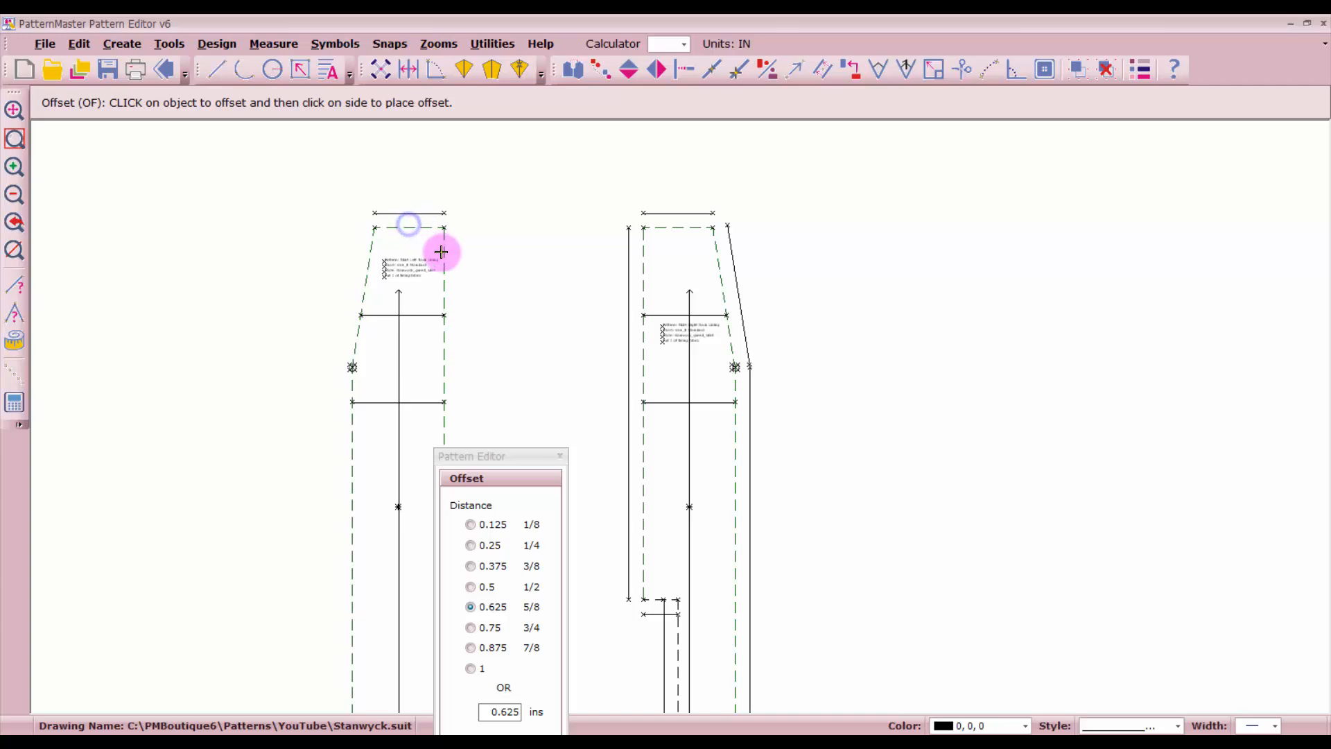
click(449, 269)
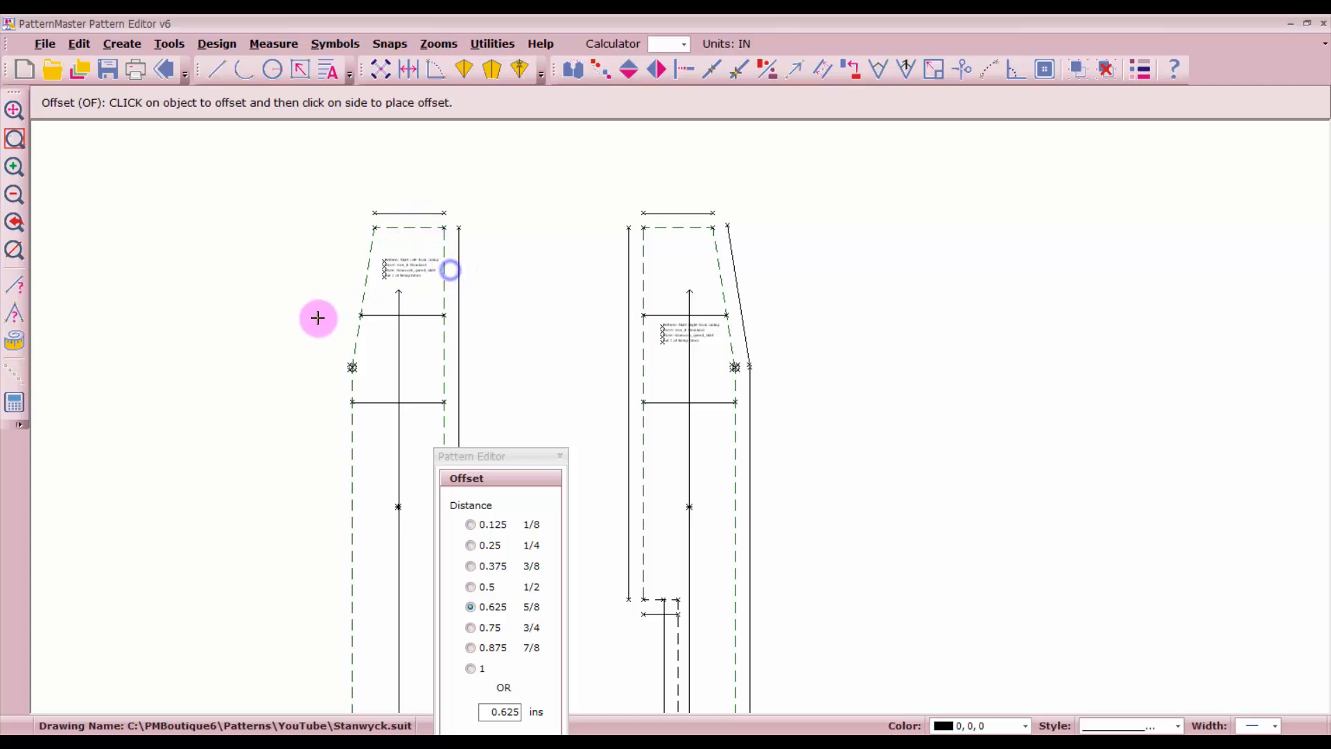
click(352, 298)
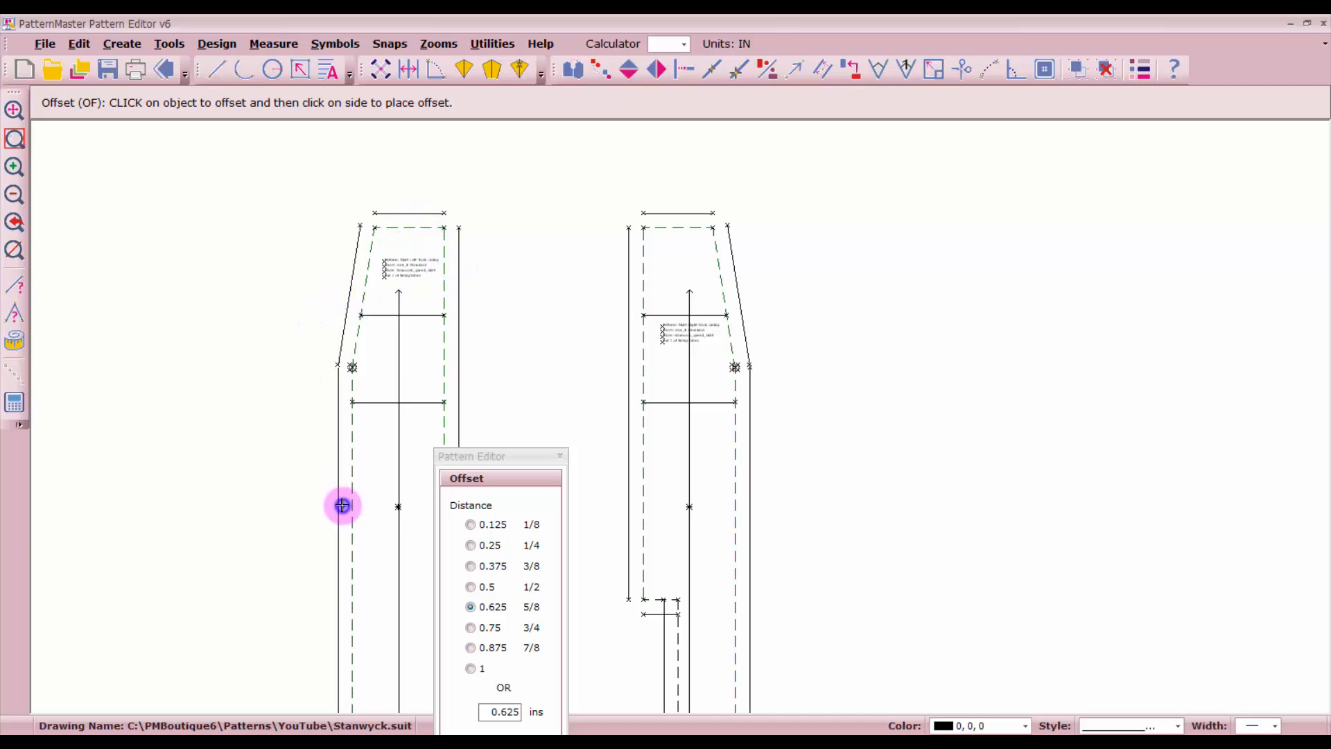
click(342, 506)
drag(490, 457, 890, 320)
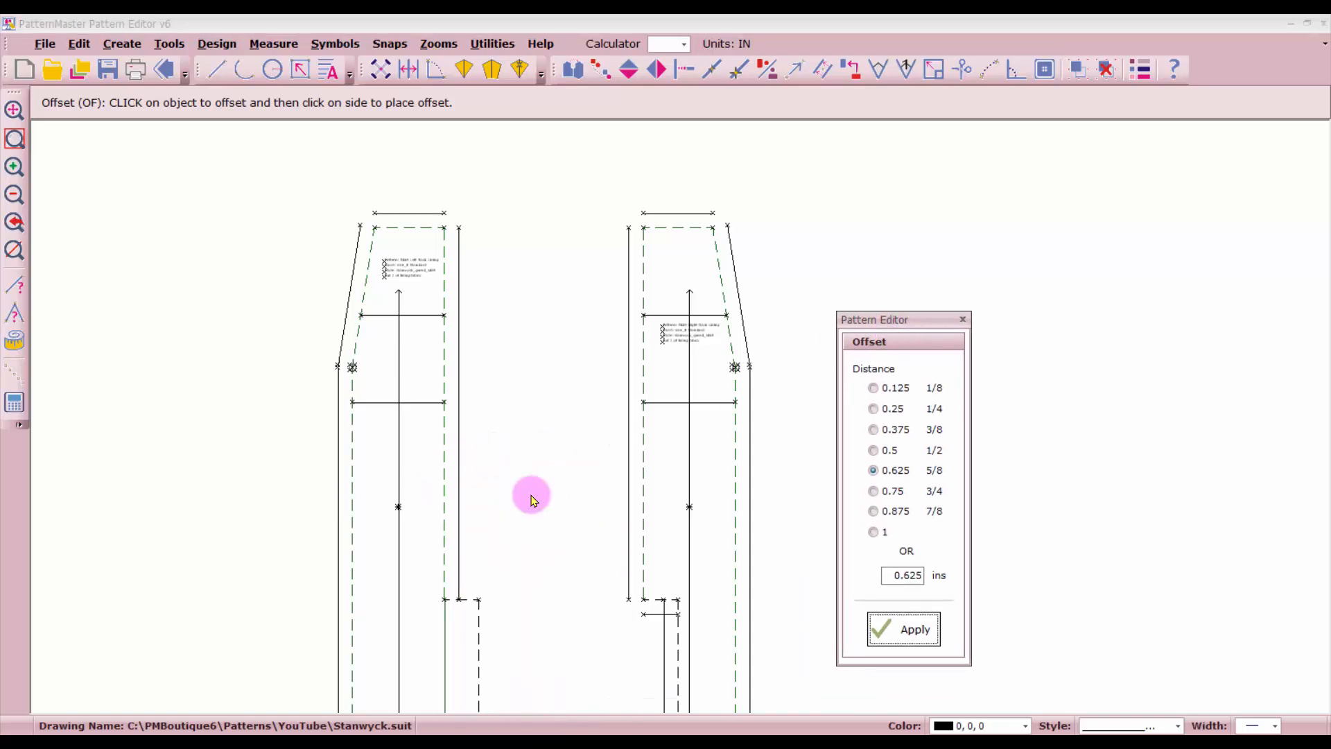
scroll(532, 499, down, 1)
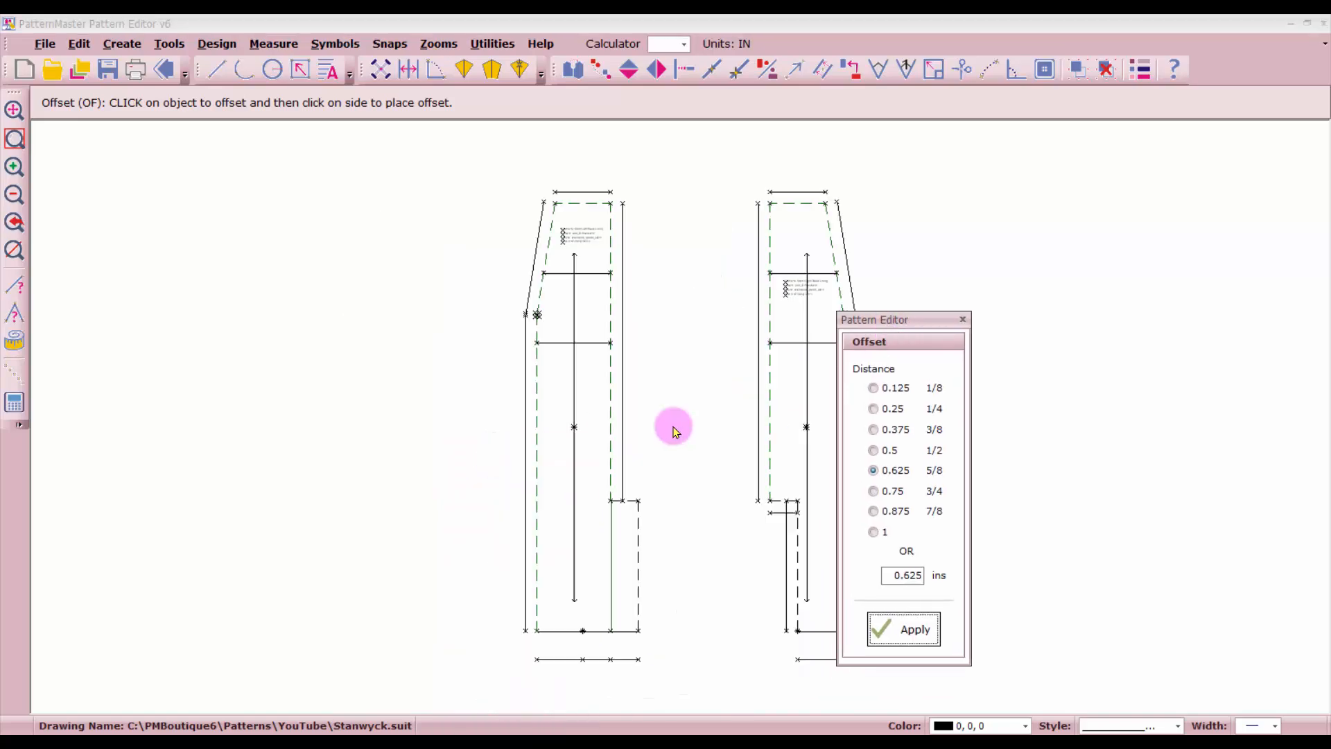
click(645, 552)
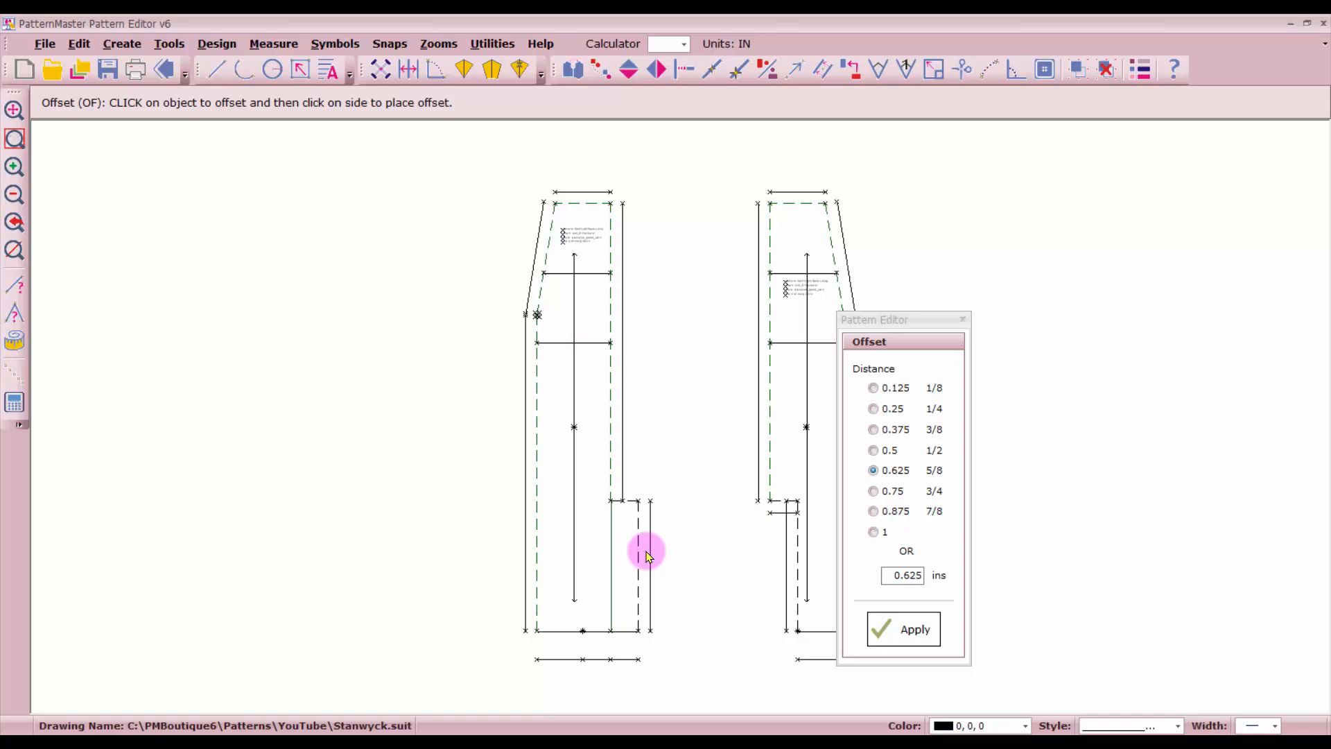
scroll(642, 545, up, 2)
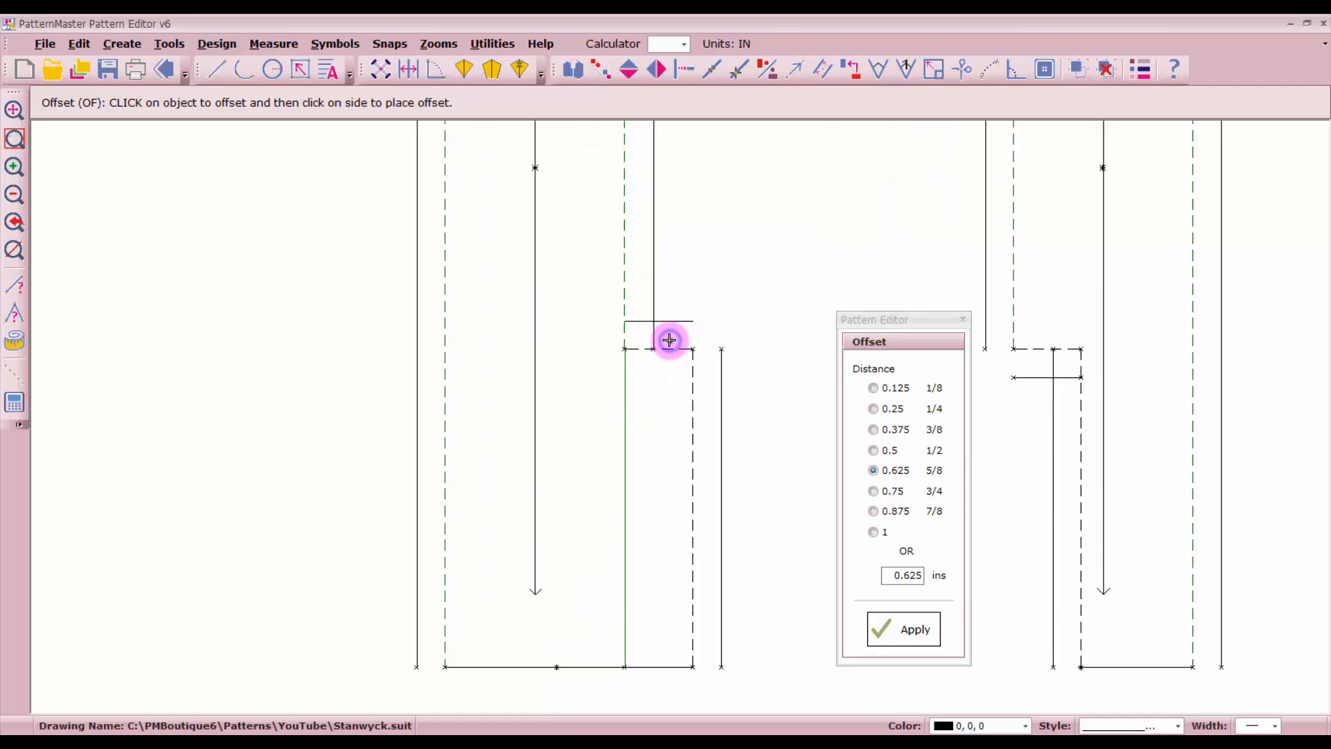
right_click(700, 342)
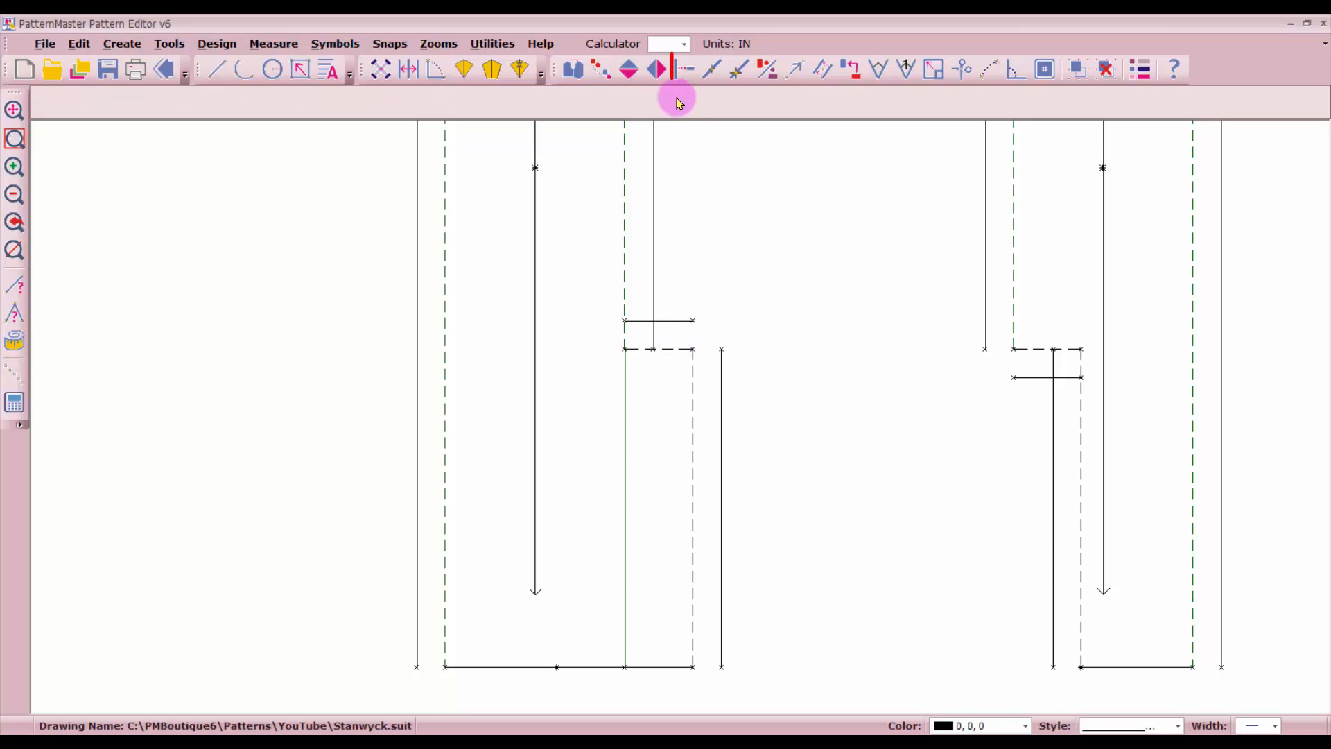
Step: Intersect the left back's offset vent top with its offset centre back line, trimming both to their shared corner
click(682, 74)
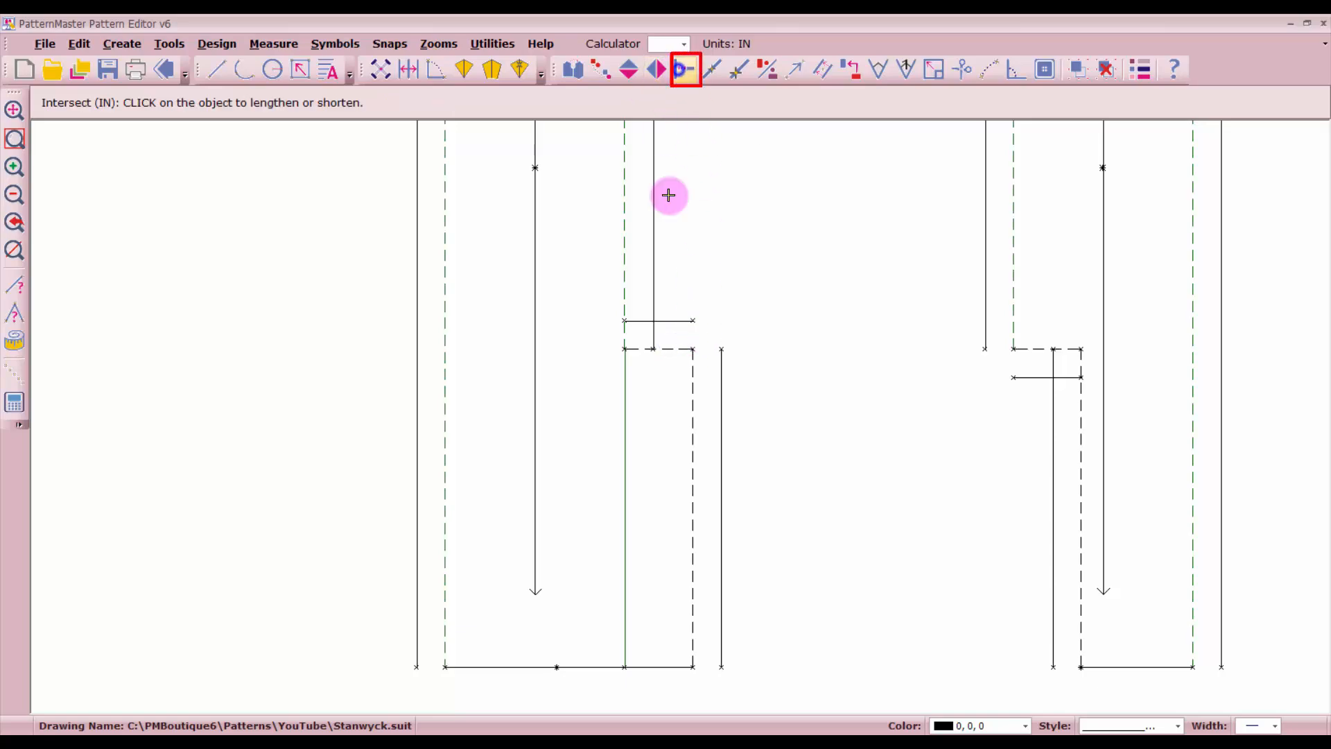
click(677, 322)
click(654, 296)
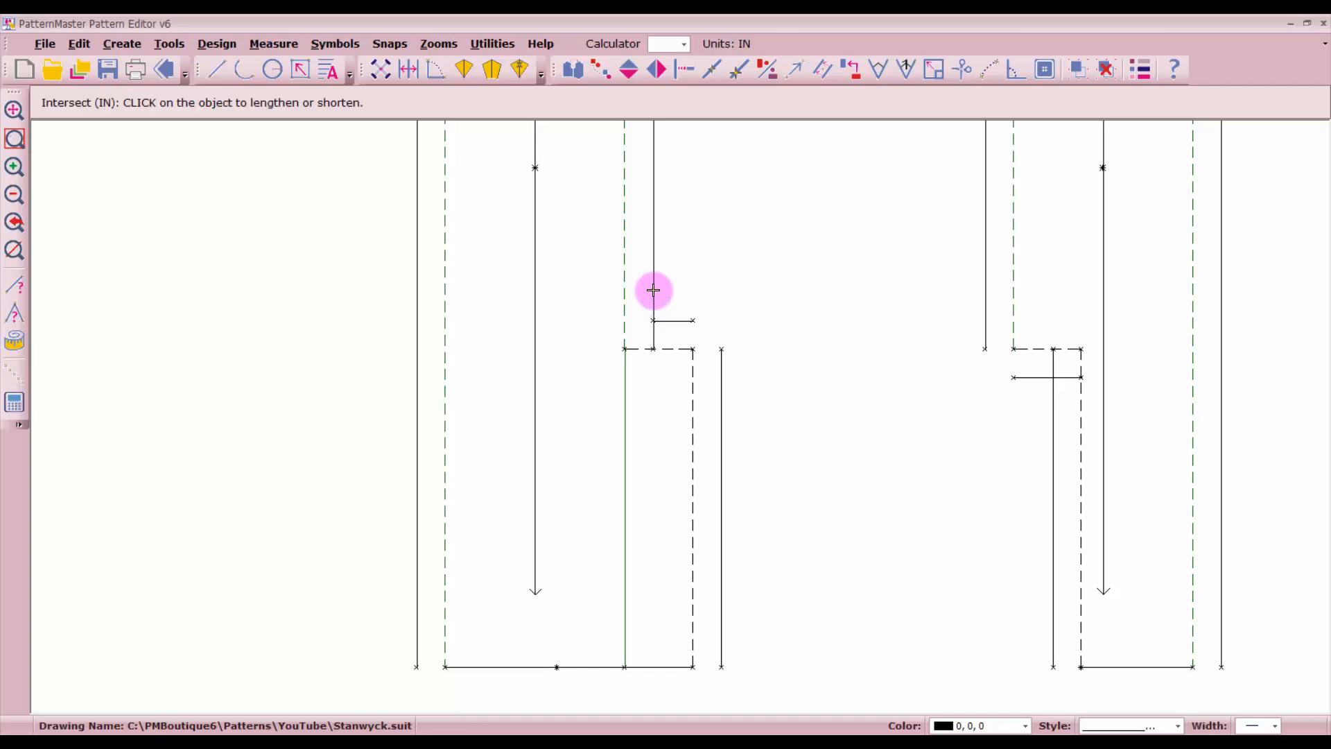
click(668, 320)
click(673, 320)
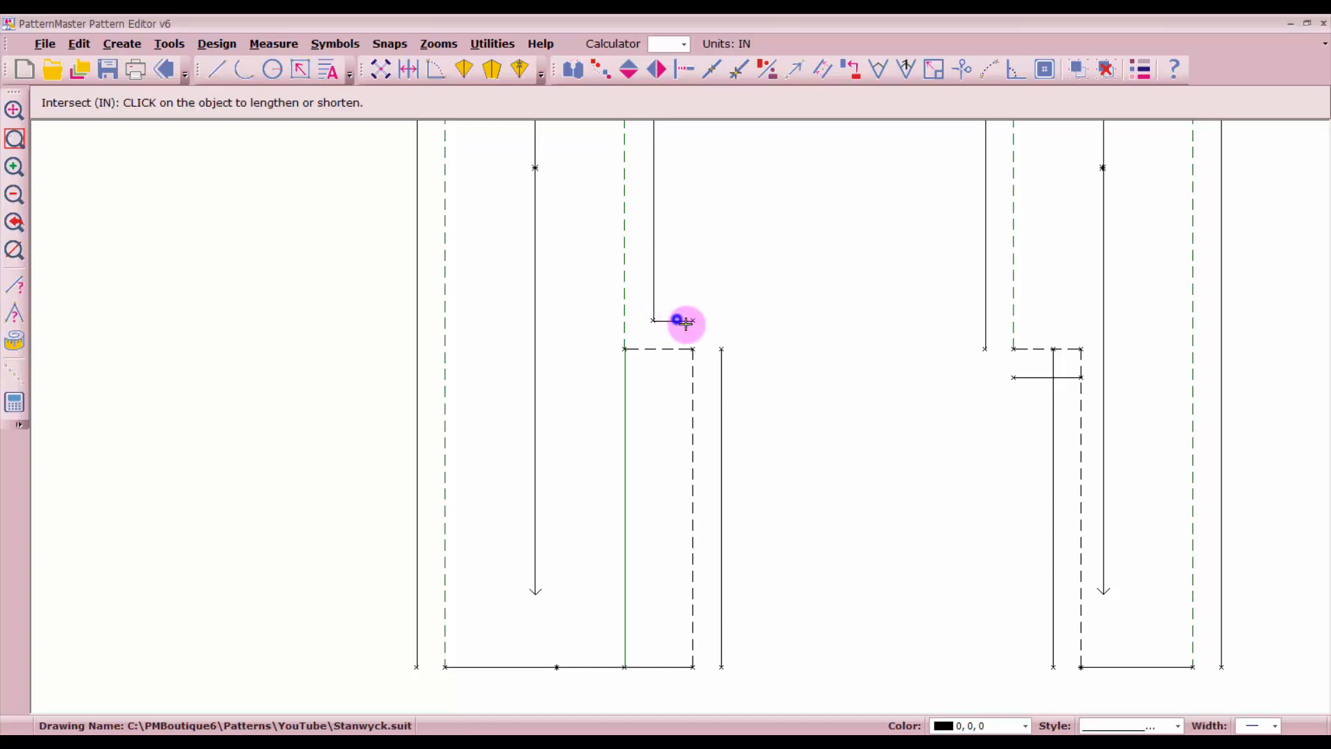
Step: Intersect the left back lining's offset vent top with its offset vent edge so they share a corner
click(687, 320)
click(721, 378)
click(707, 312)
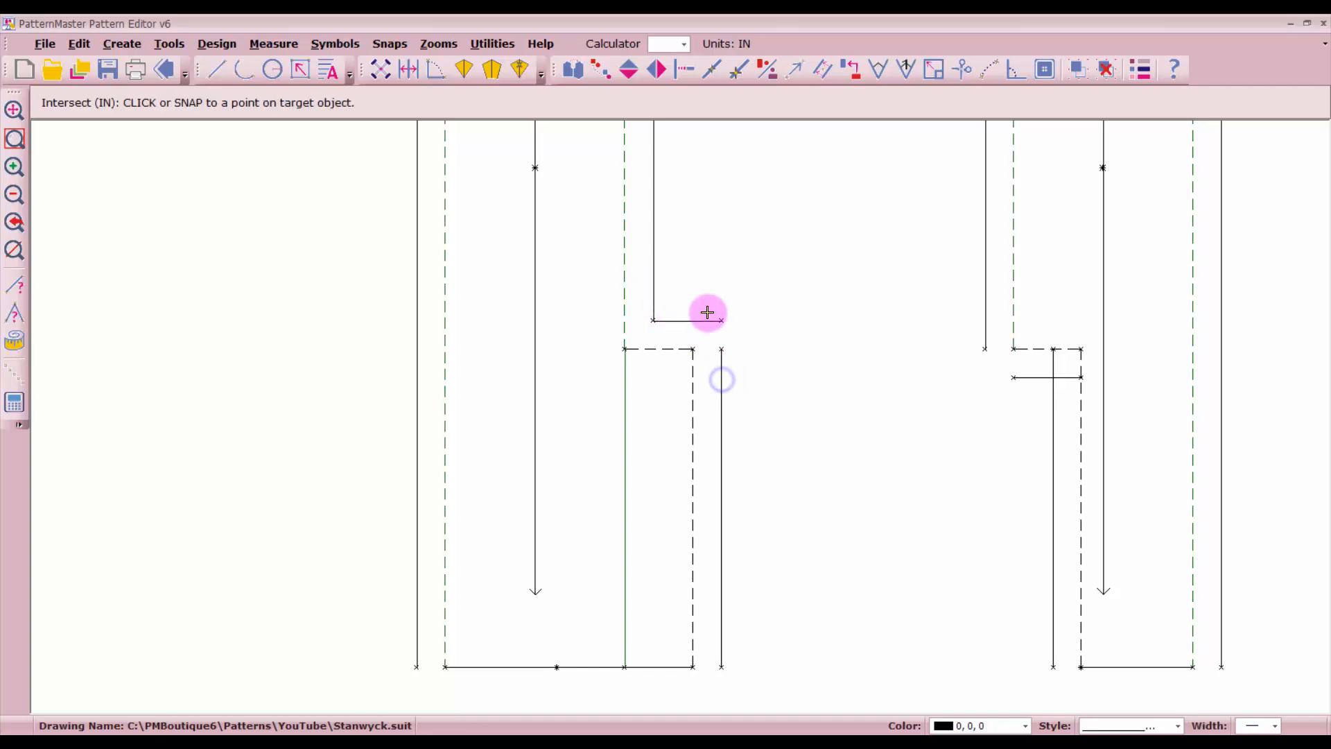
click(720, 381)
Step: Extend the left back lining's offset vent edge and lower hem line until they meet at a corner
scroll(749, 595, down, 1)
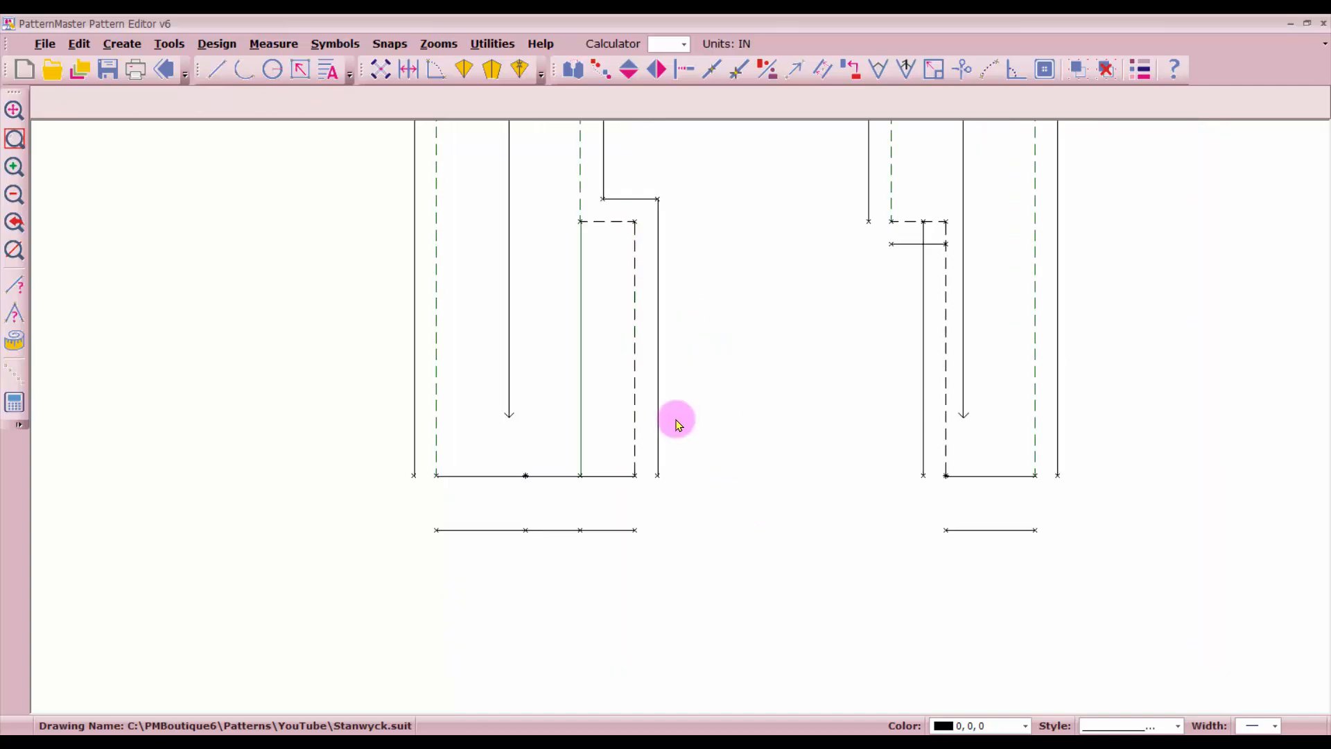
click(661, 462)
click(594, 531)
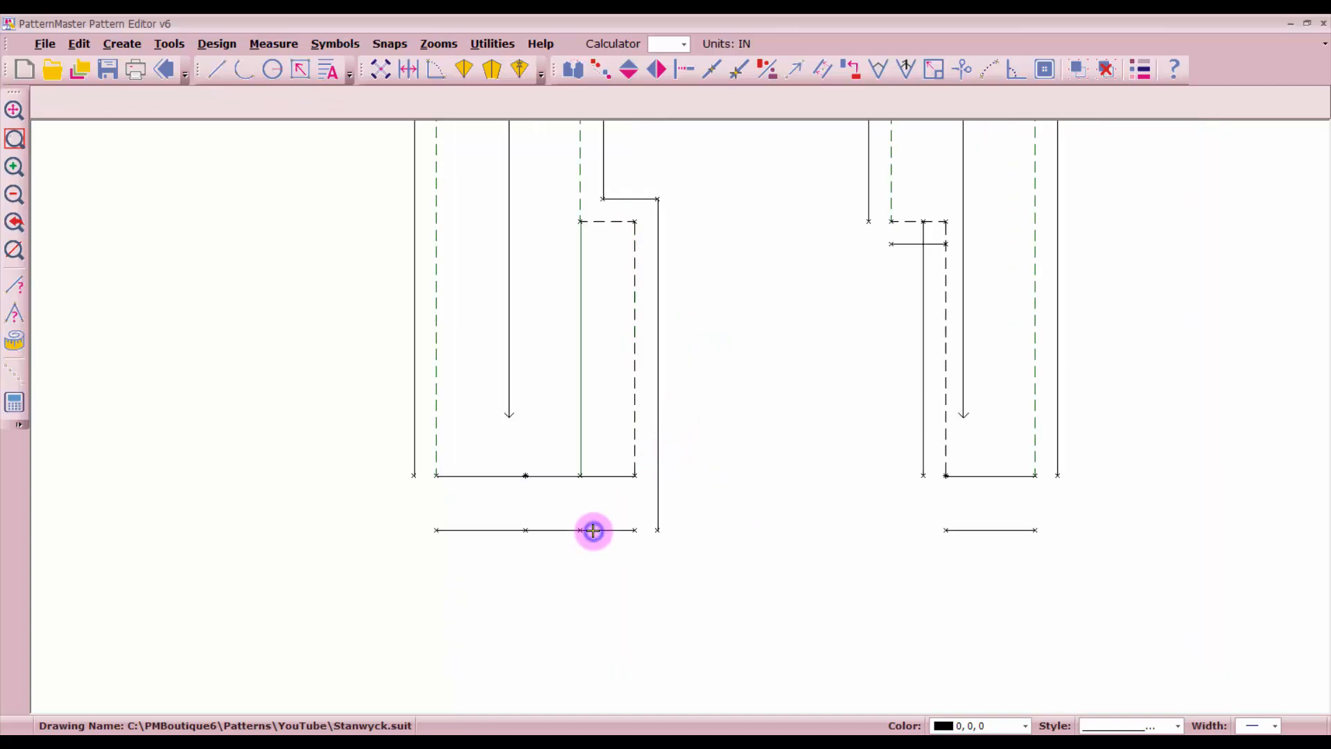
click(599, 538)
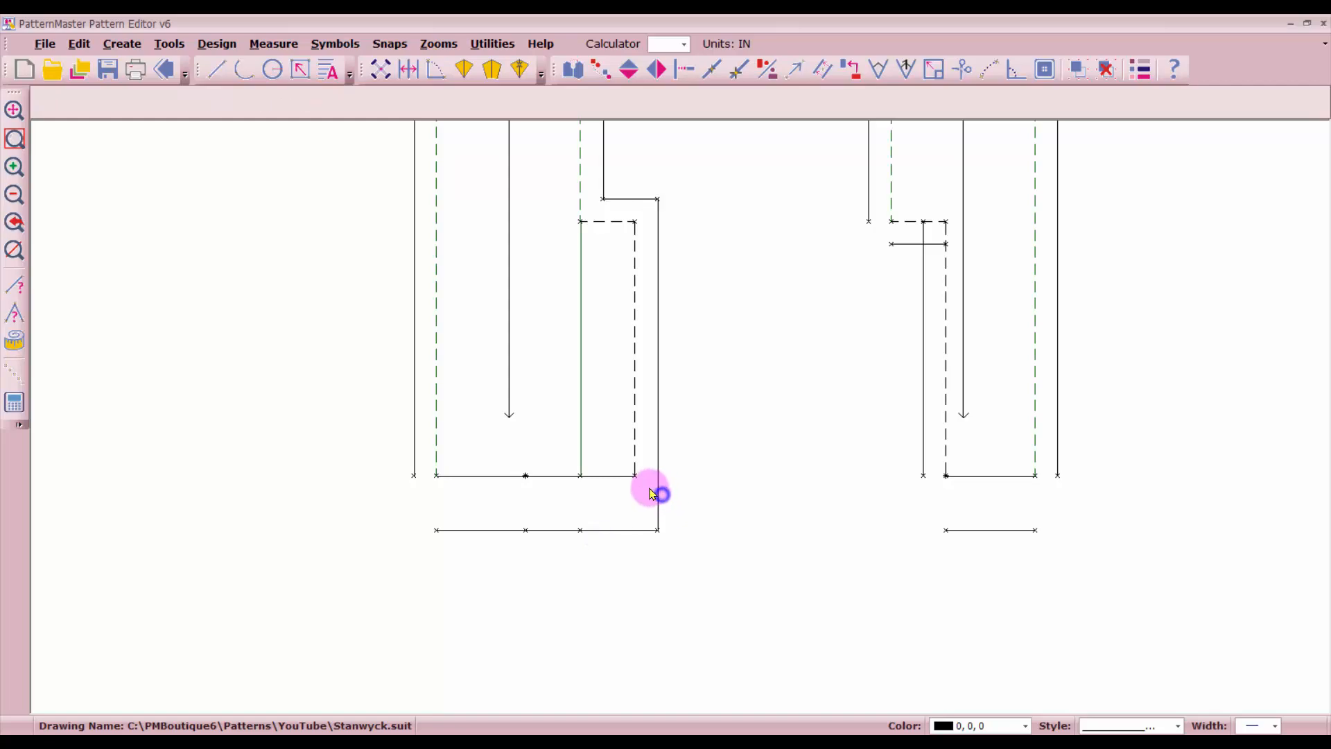
click(657, 490)
Step: Extend the left back lining's dashed vent and side seam lines down to the lower hem line
click(635, 447)
click(611, 525)
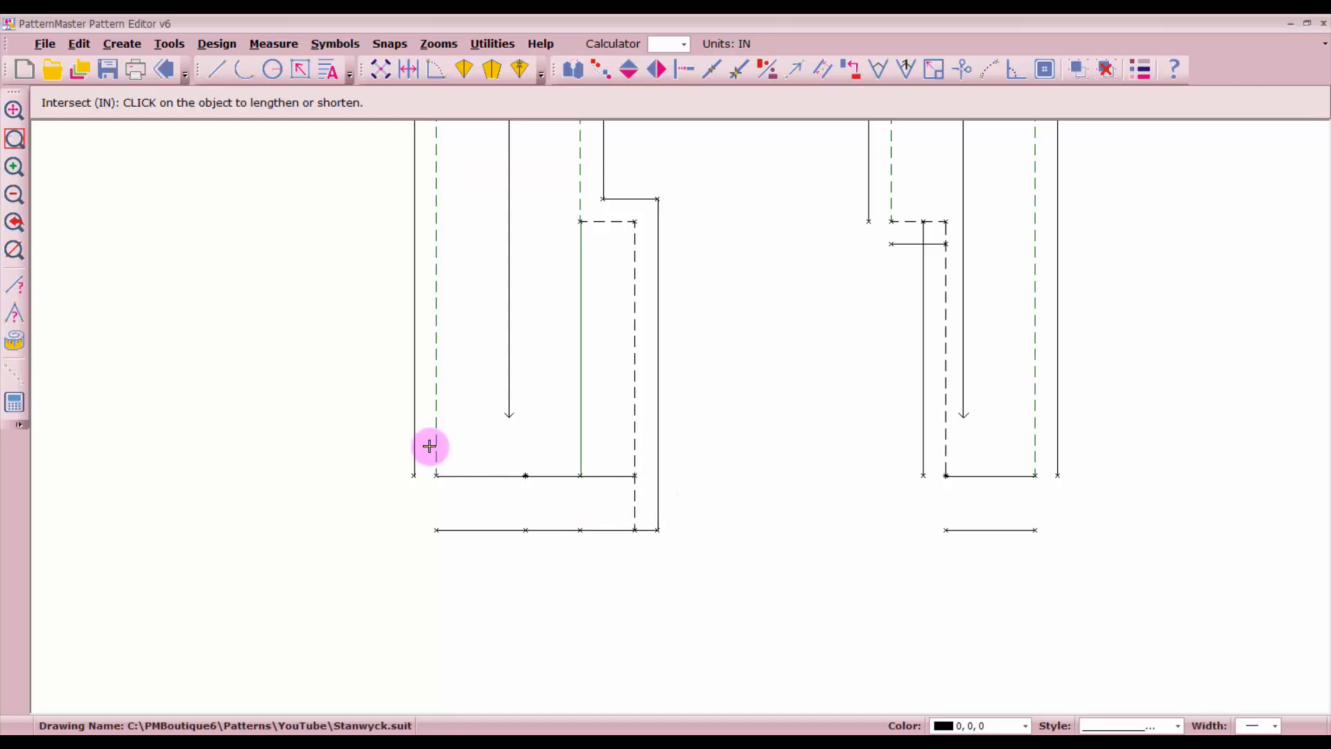
click(457, 529)
Step: Intersect the left back lining's offset side line with the lower hem line to close that corner
click(411, 451)
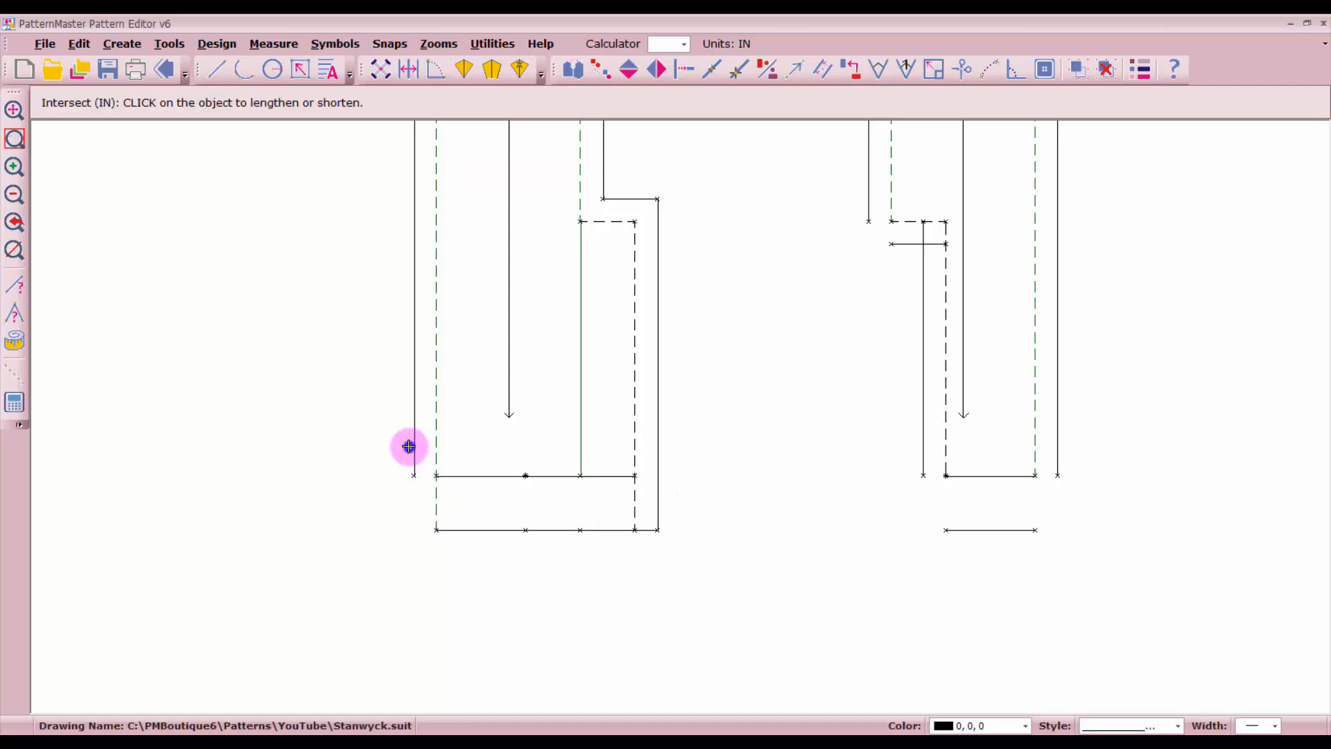
click(469, 526)
click(477, 530)
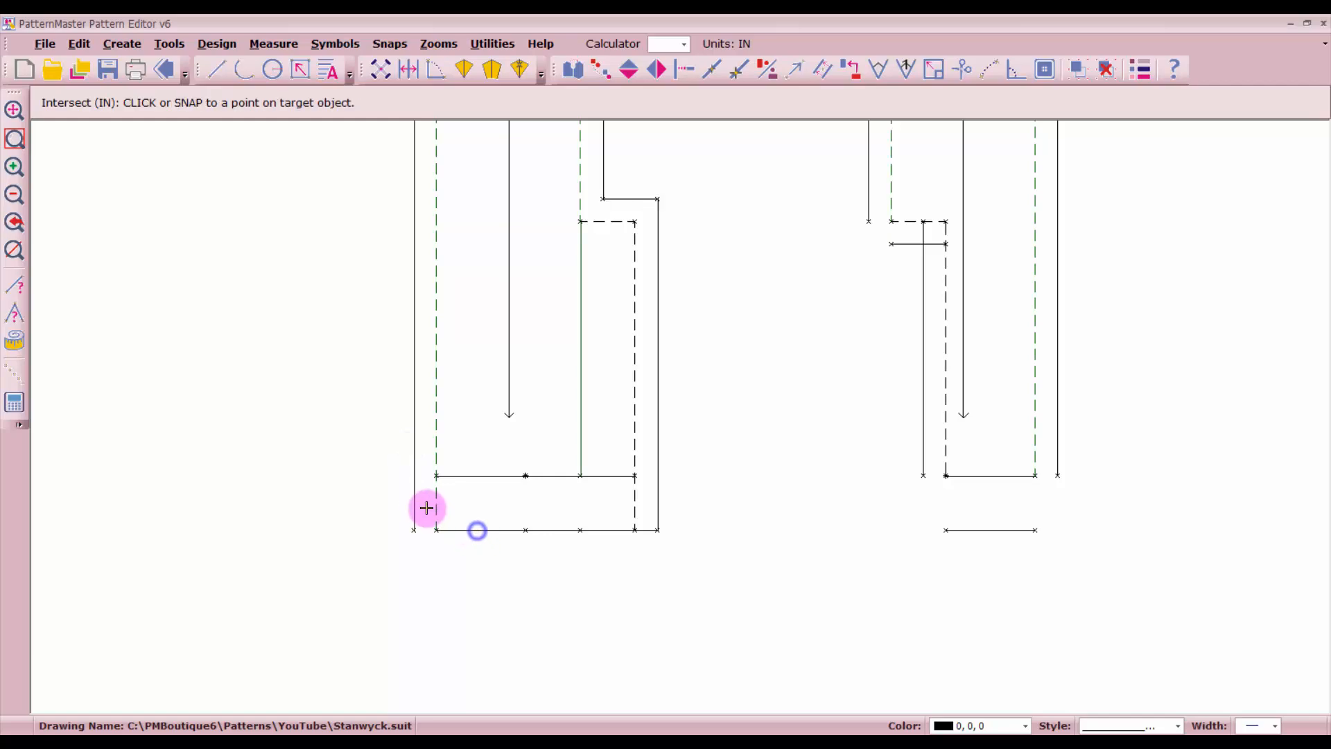
click(419, 506)
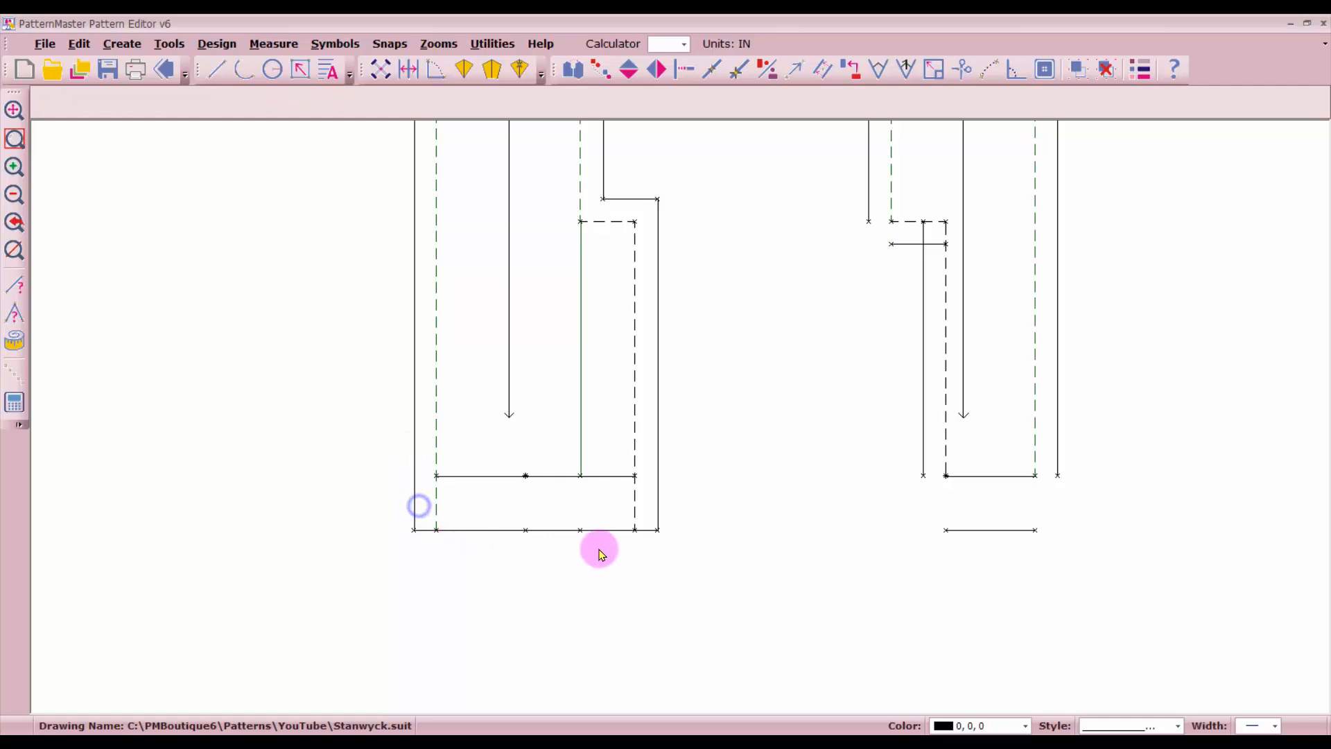
Step: Intersect the right back lining's offset vent edge and offset side line with the lower hem line, closing both hem corners
click(924, 463)
click(963, 531)
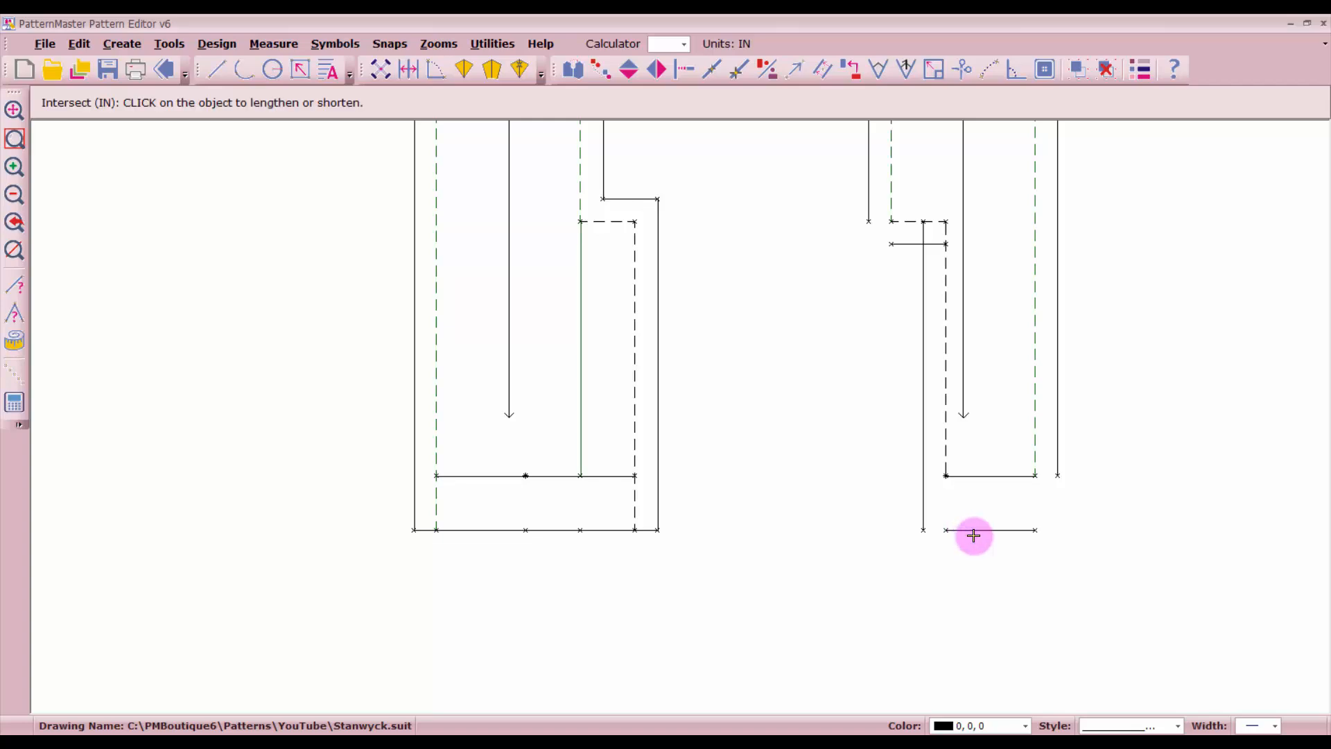
click(975, 534)
click(920, 510)
click(1060, 451)
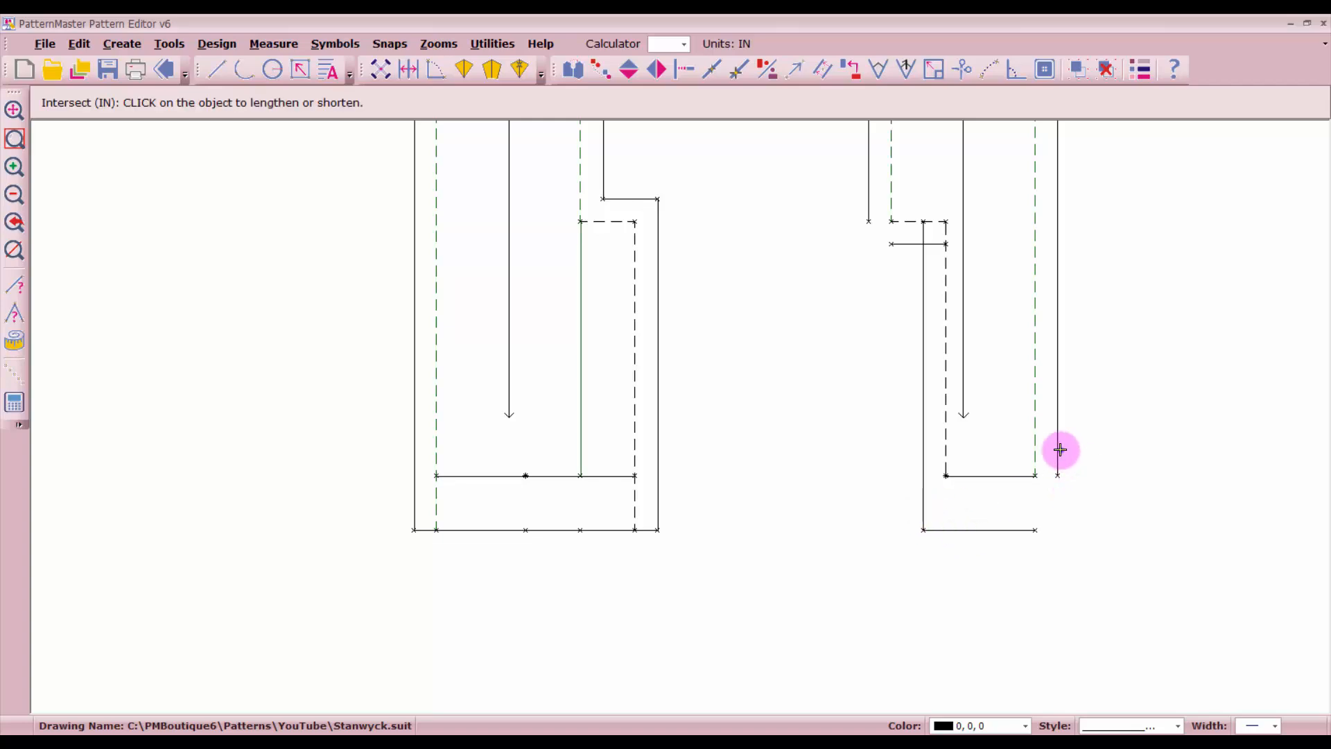
click(1014, 532)
click(1049, 513)
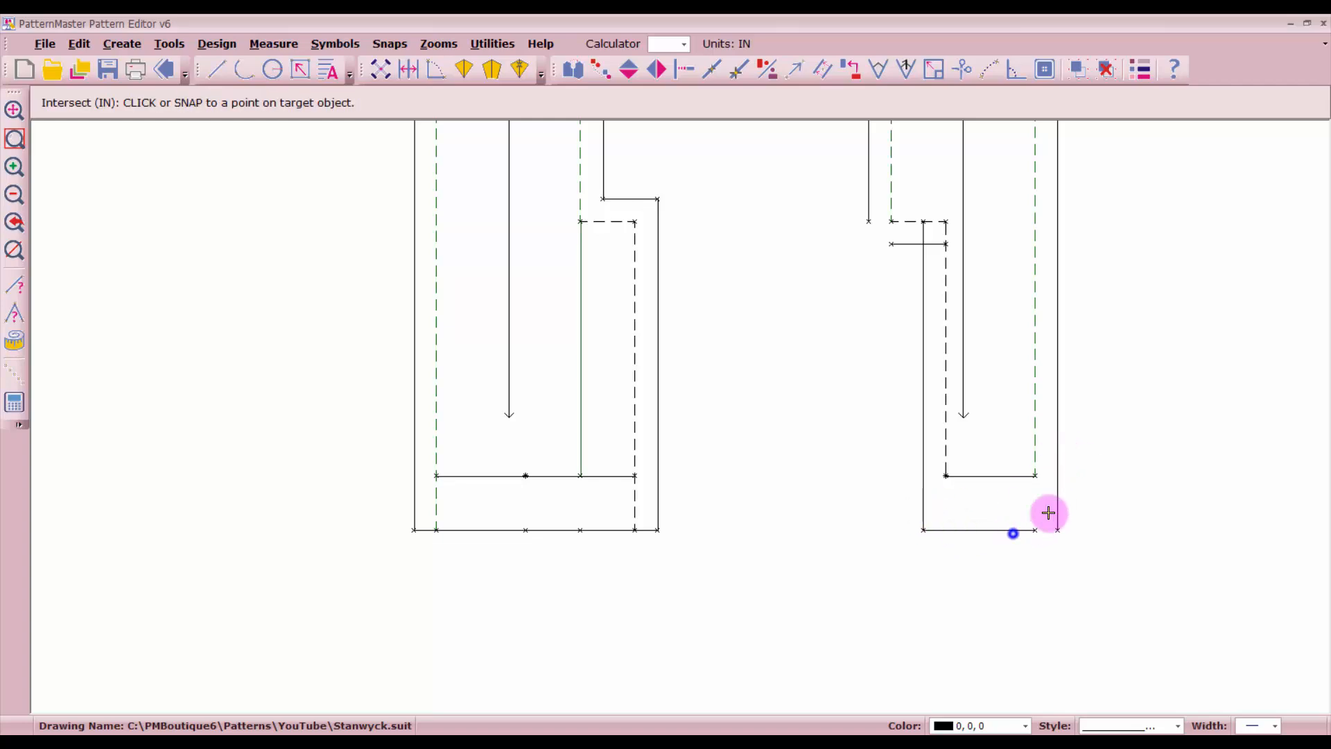
Step: Intersect the right back lining's offset vent edge with its offset vent top, trimming the vent edge at their crossing
click(921, 250)
click(925, 266)
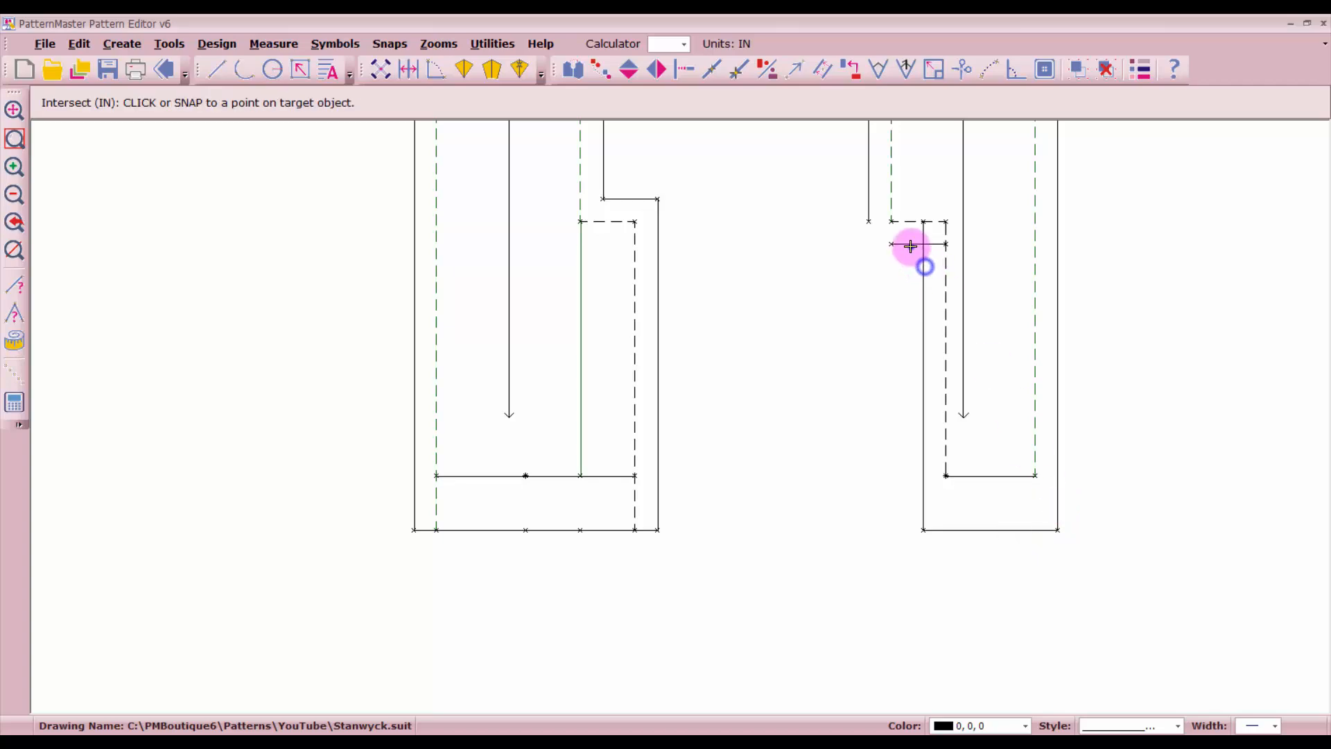
click(910, 247)
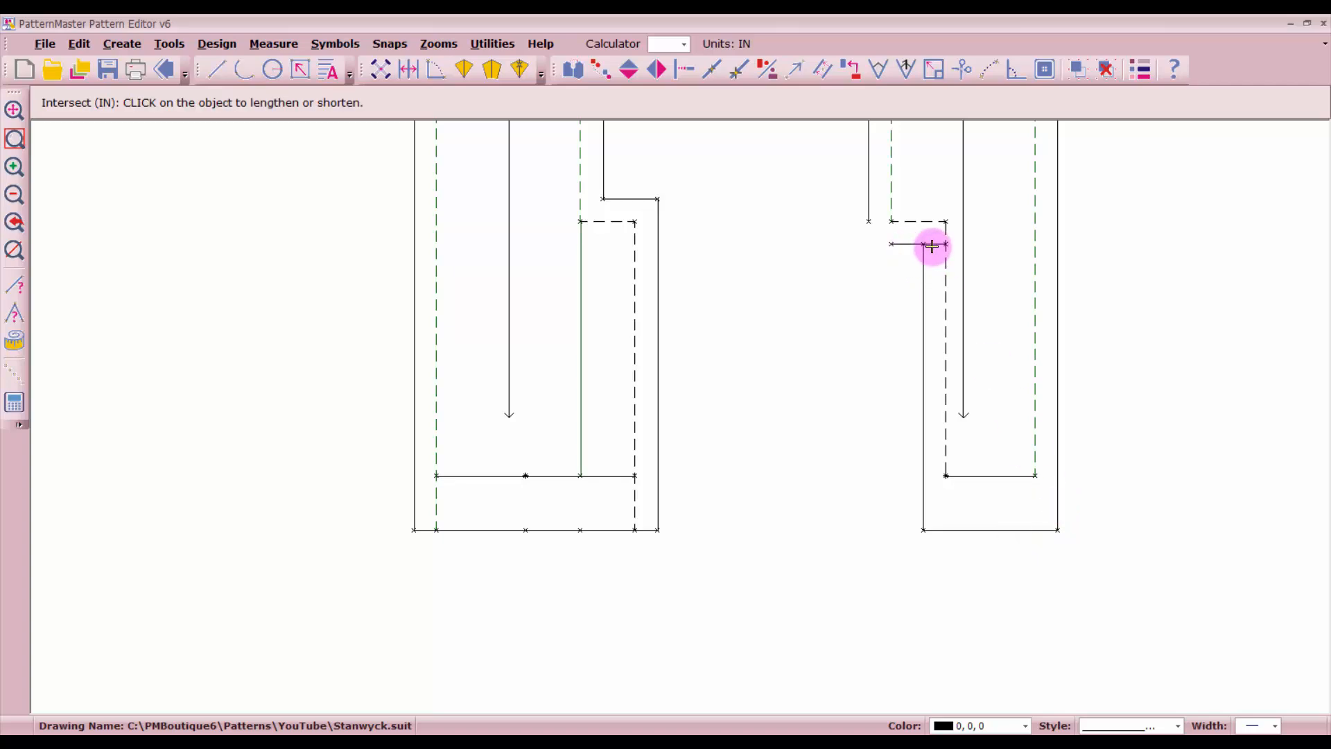
click(935, 243)
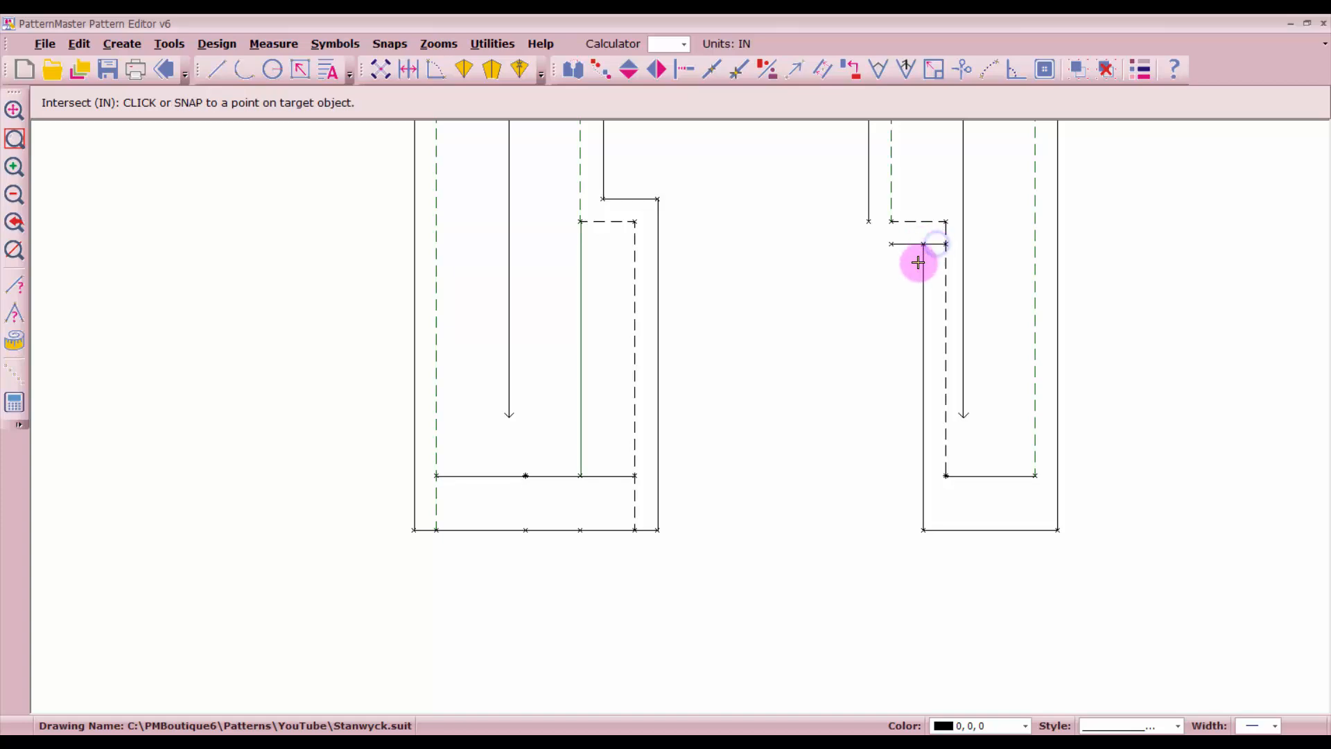
click(920, 275)
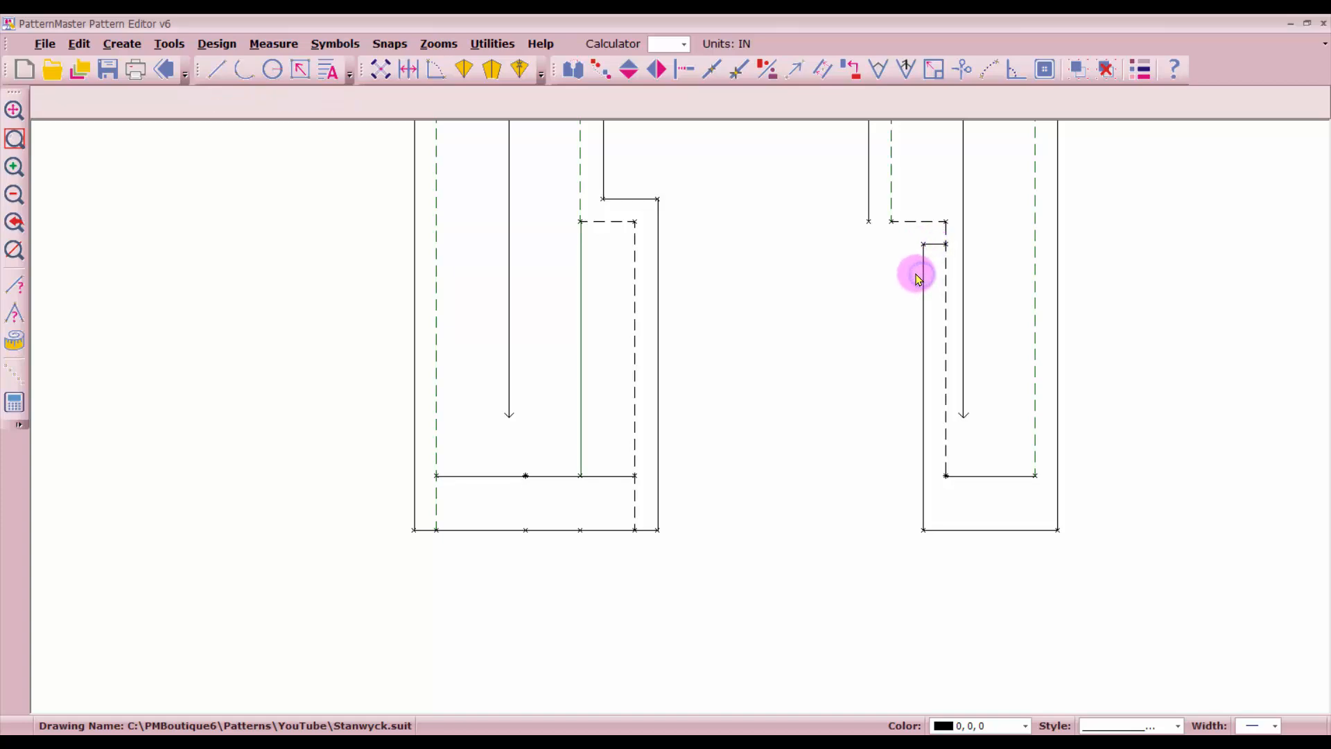
Step: Intersect the right back lining's offset centre back line with the offset vent top, keeping the vent top between centre back and vent edge
click(868, 200)
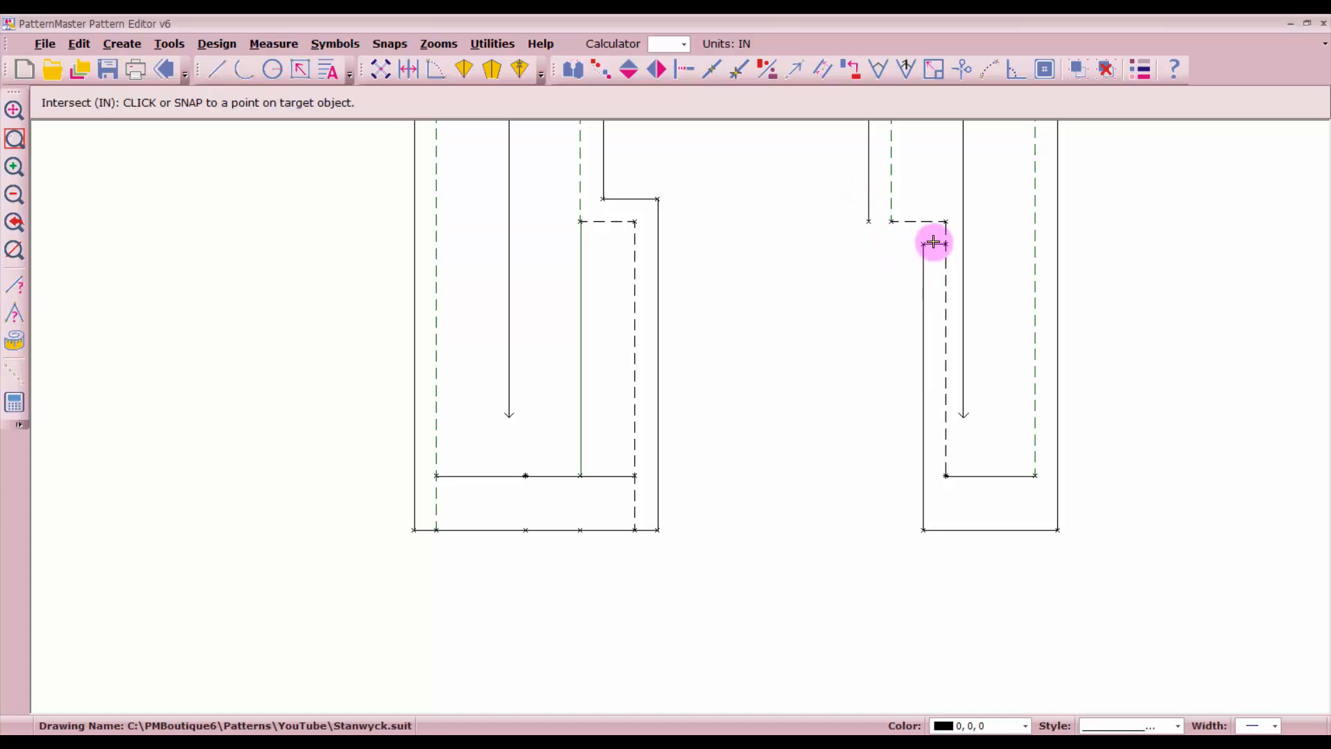
click(934, 242)
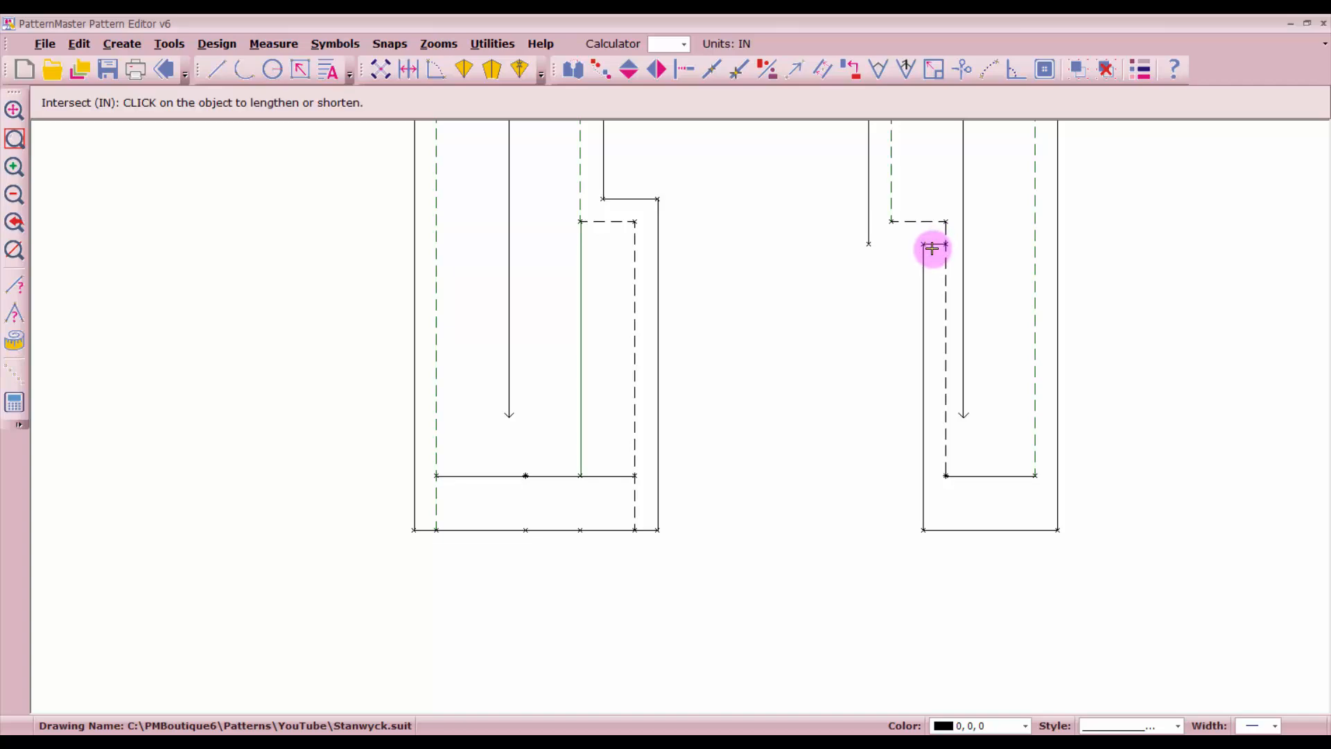
click(934, 245)
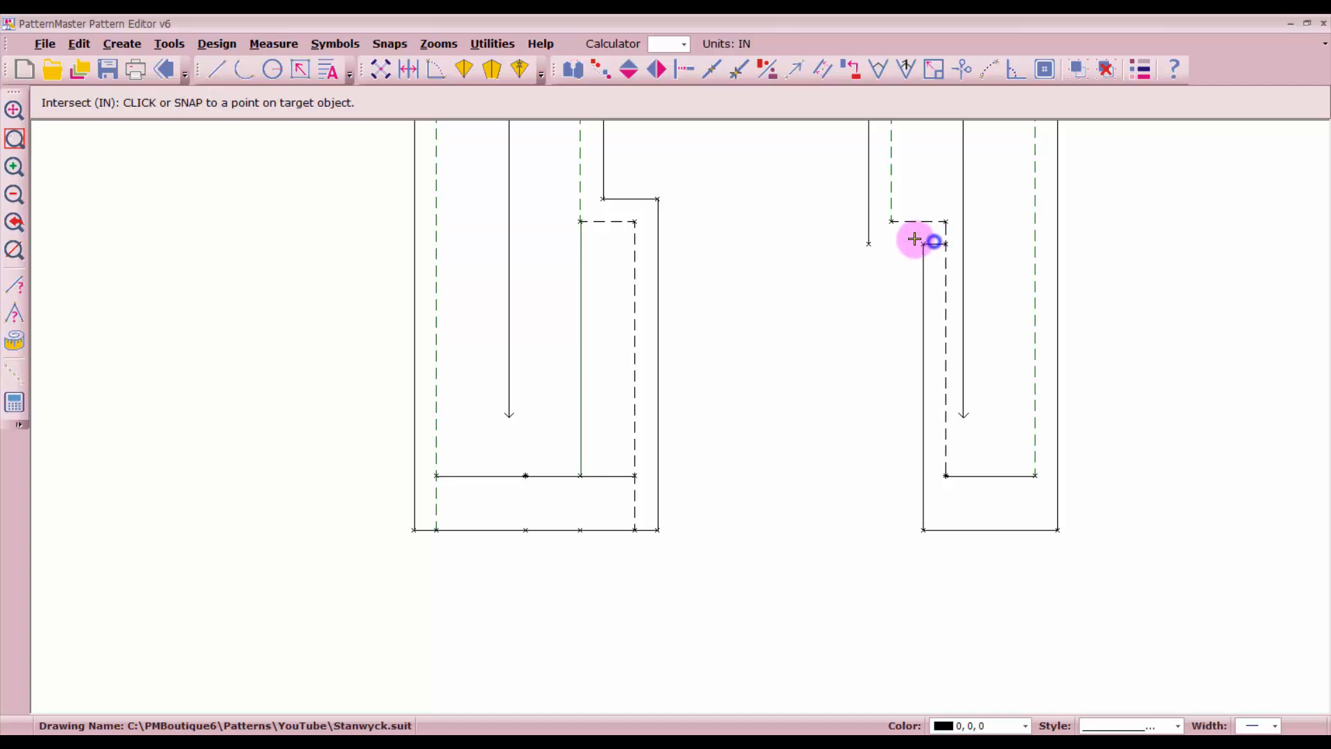
click(867, 238)
click(893, 245)
click(928, 285)
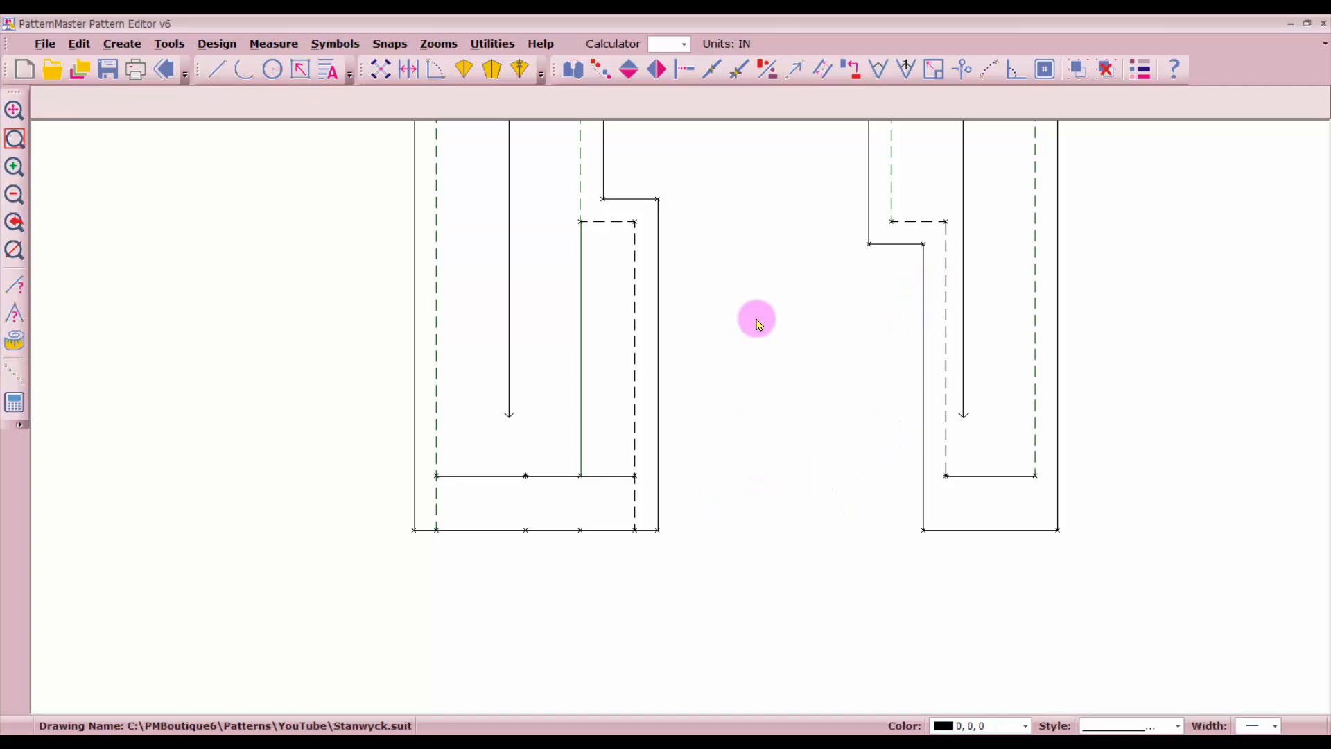
Step: Intersect the right back lining's offset side line with its offset waist line to form the side waist corner
scroll(681, 419, down, 2)
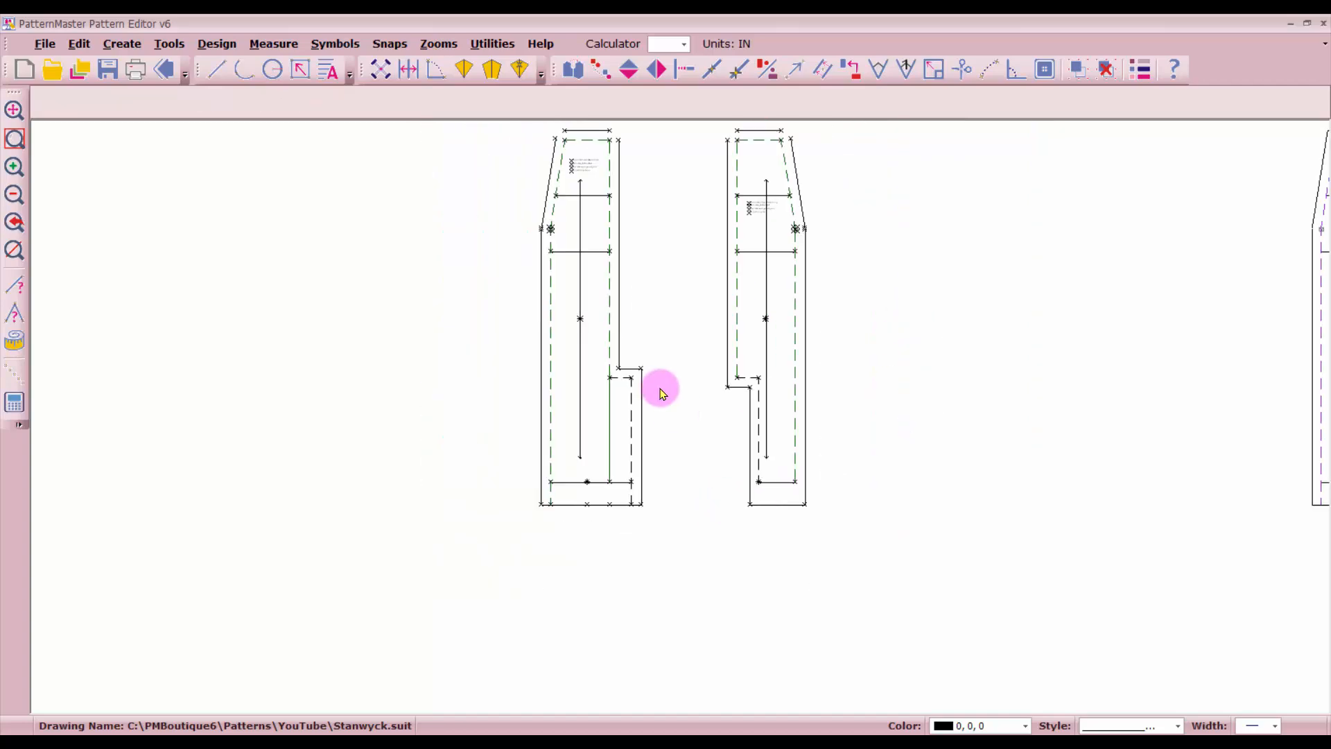
scroll(678, 413, up, 2)
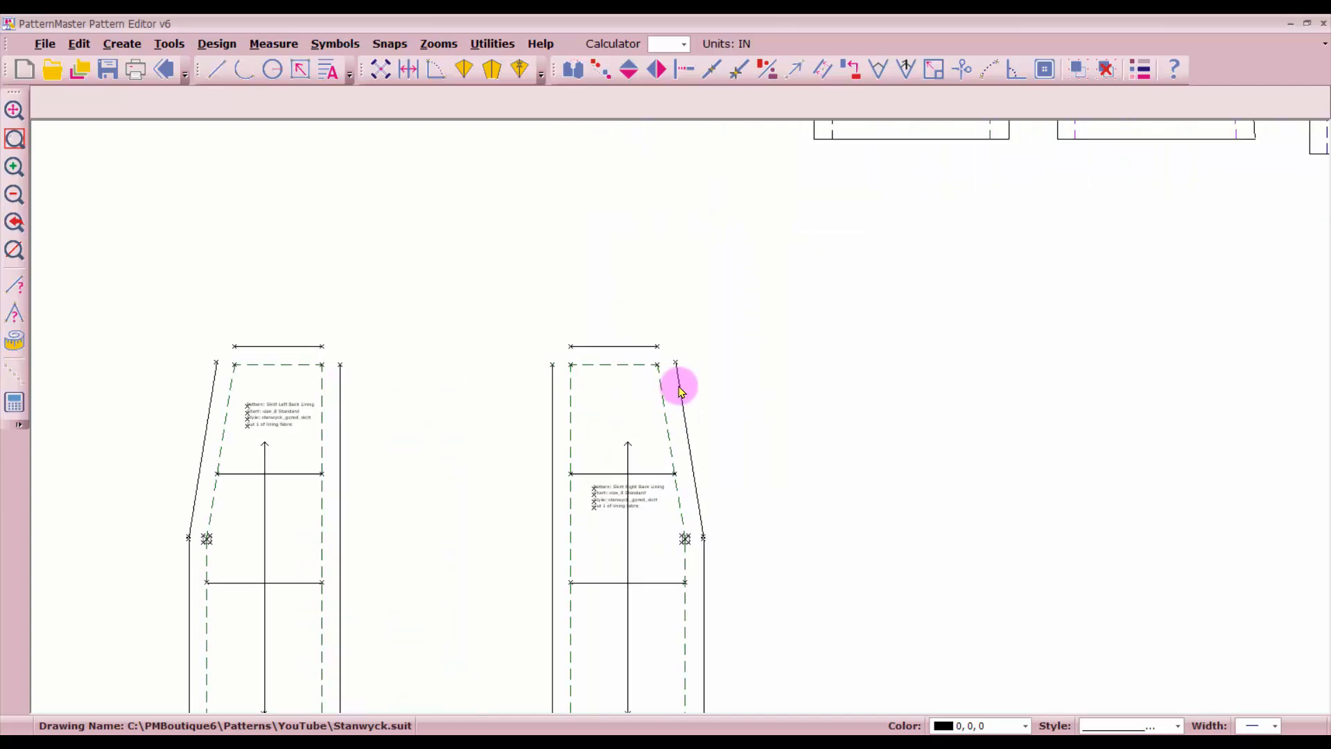
key(i)
key(n)
click(679, 386)
click(622, 347)
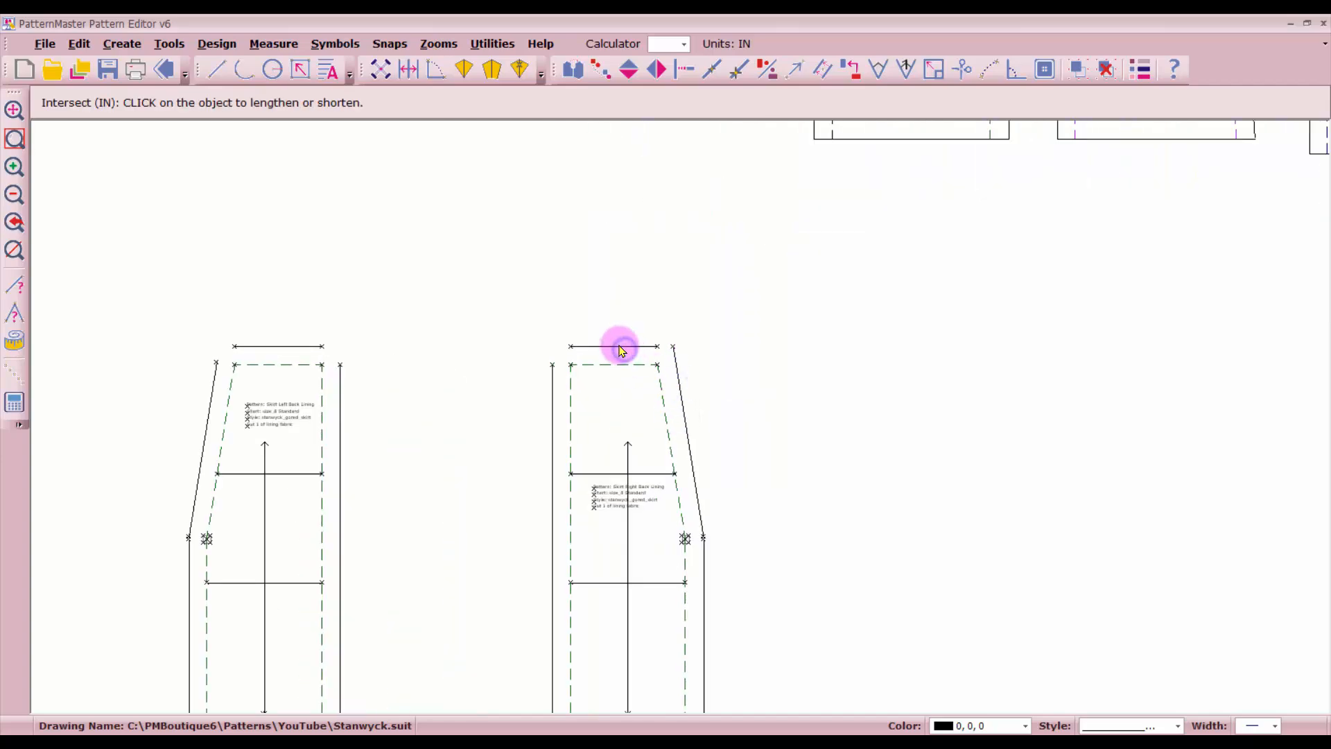
click(684, 374)
right_click(686, 376)
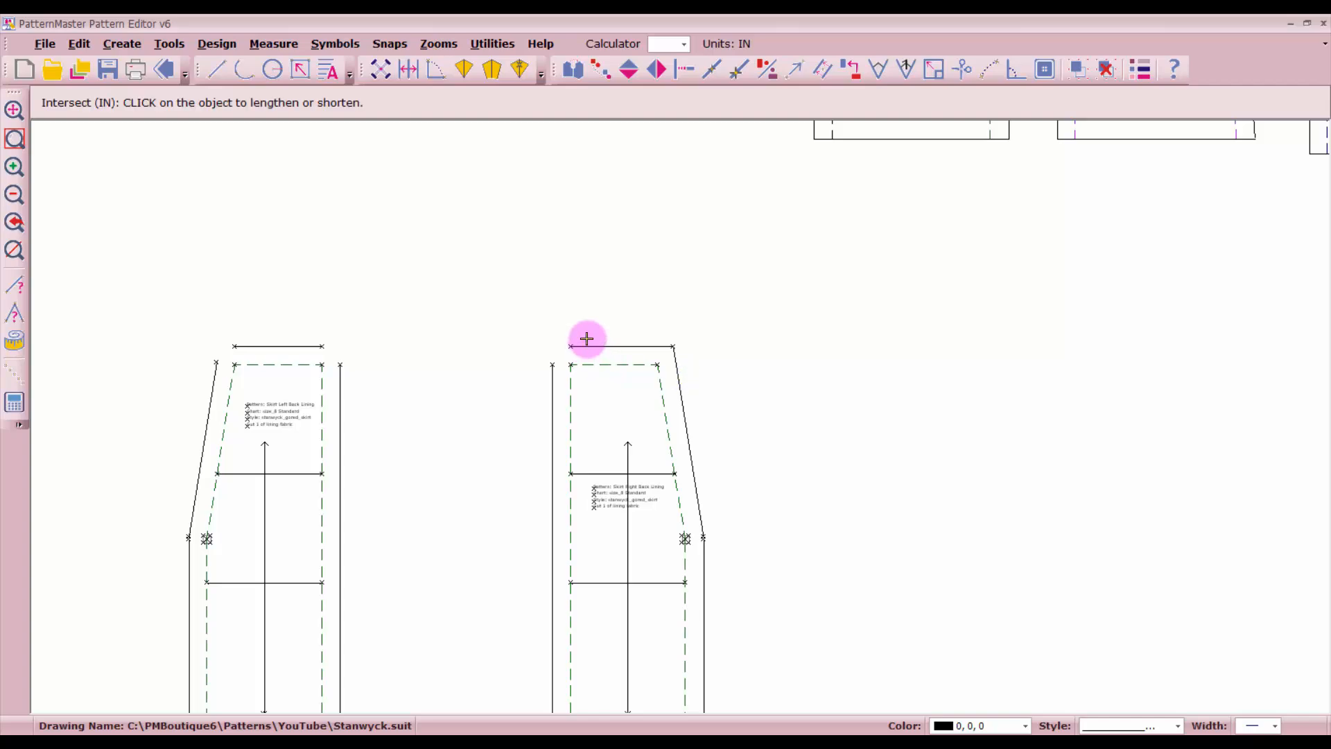
Step: Intersect the right back lining's offset waist line with its offset centre back line to close the waist corner
click(587, 348)
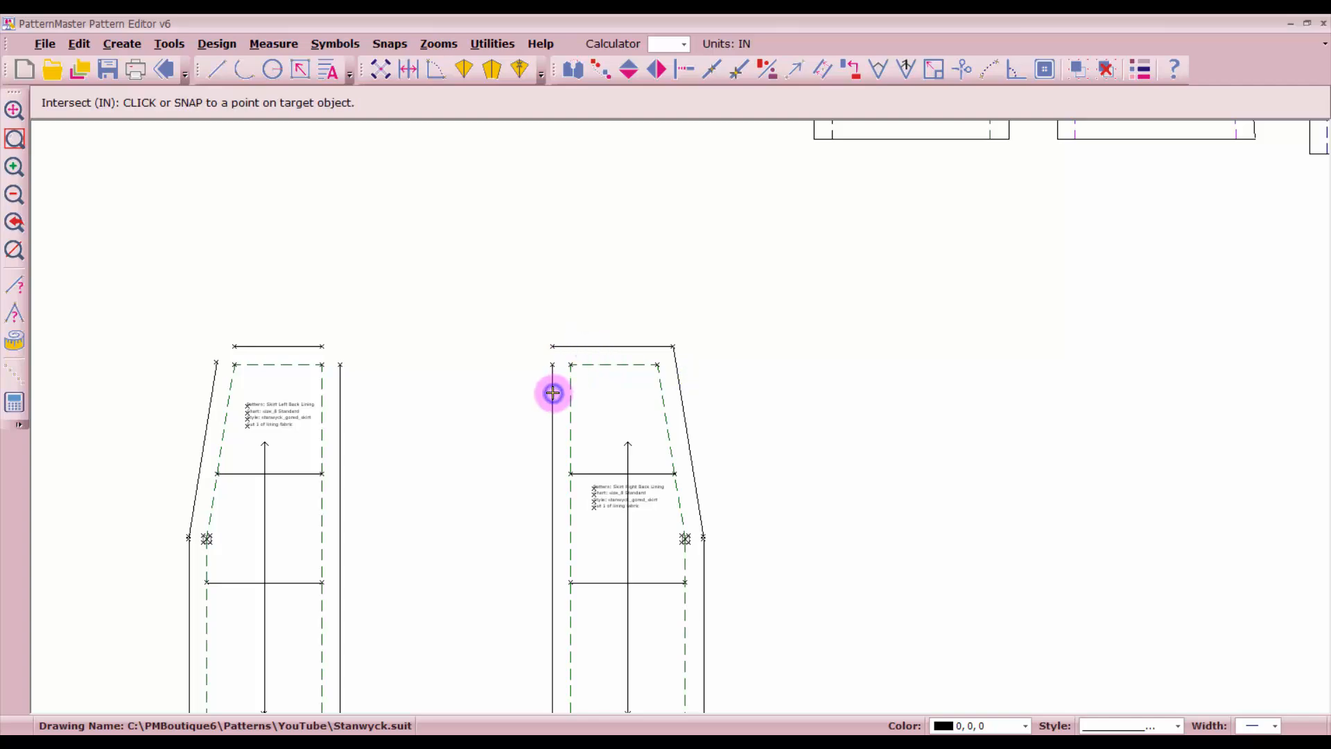
click(552, 393)
click(588, 352)
click(584, 341)
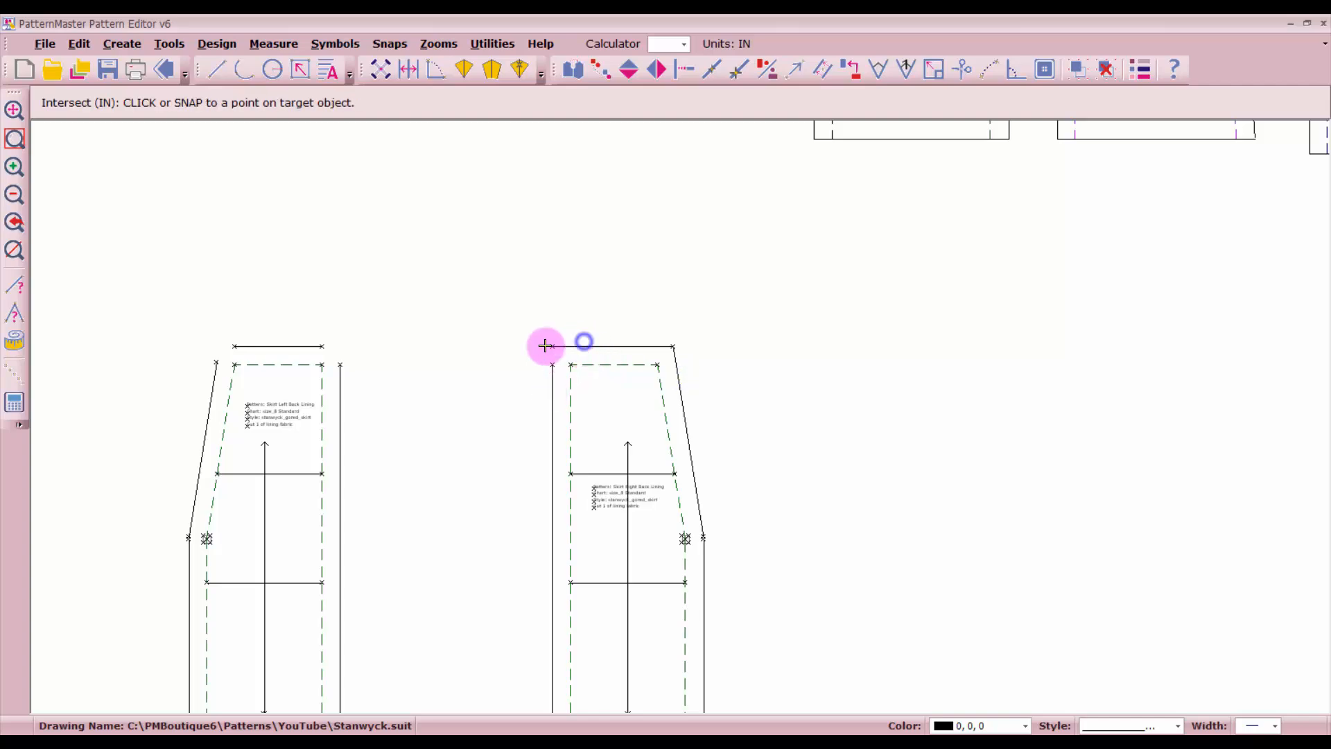
Step: Intersect the left back lining's offset waist line with its offset centre back and side lines, closing both waist corners
click(341, 416)
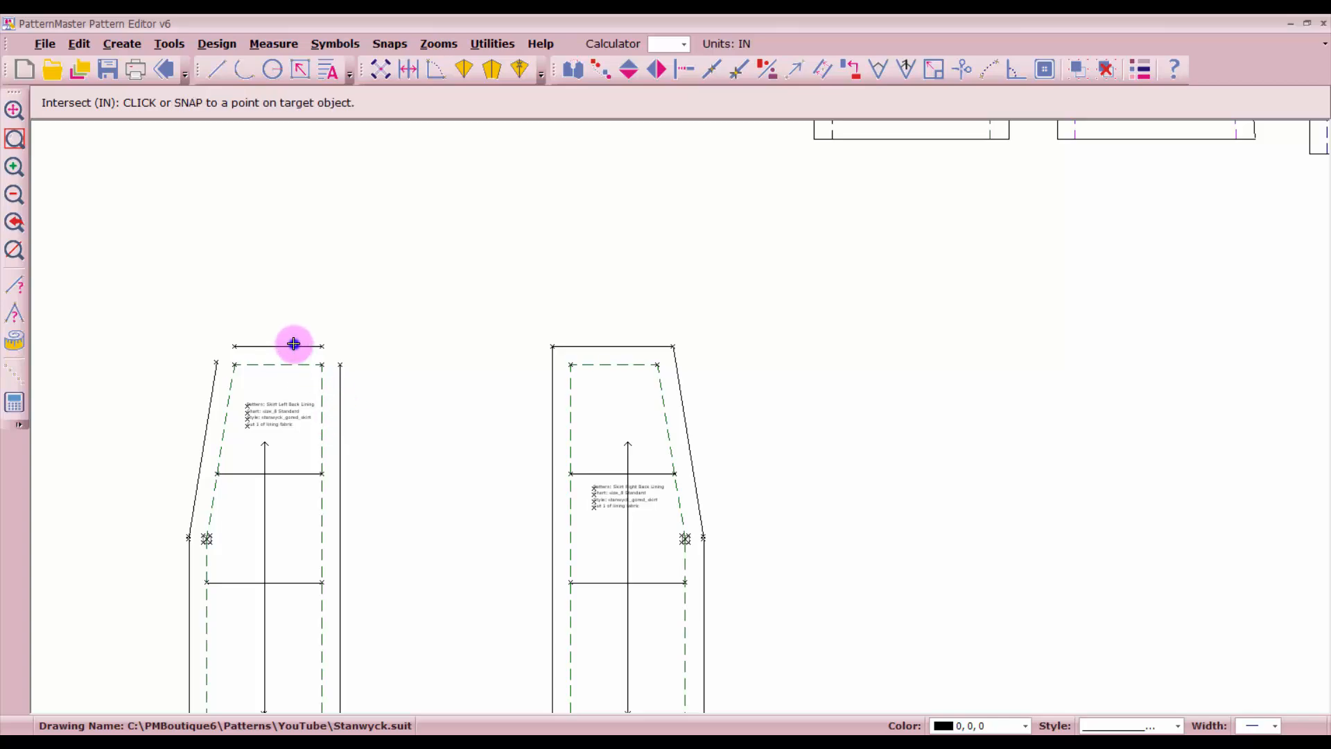
click(294, 344)
click(344, 382)
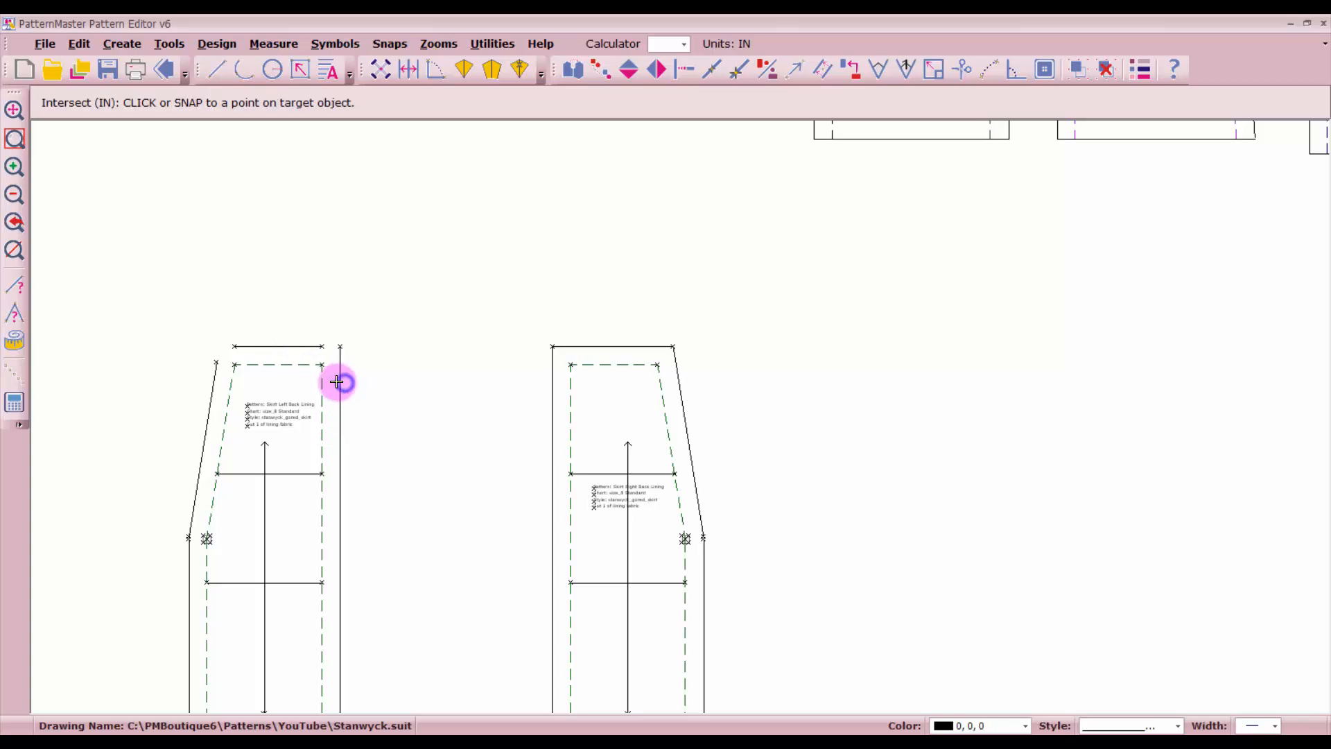
click(246, 347)
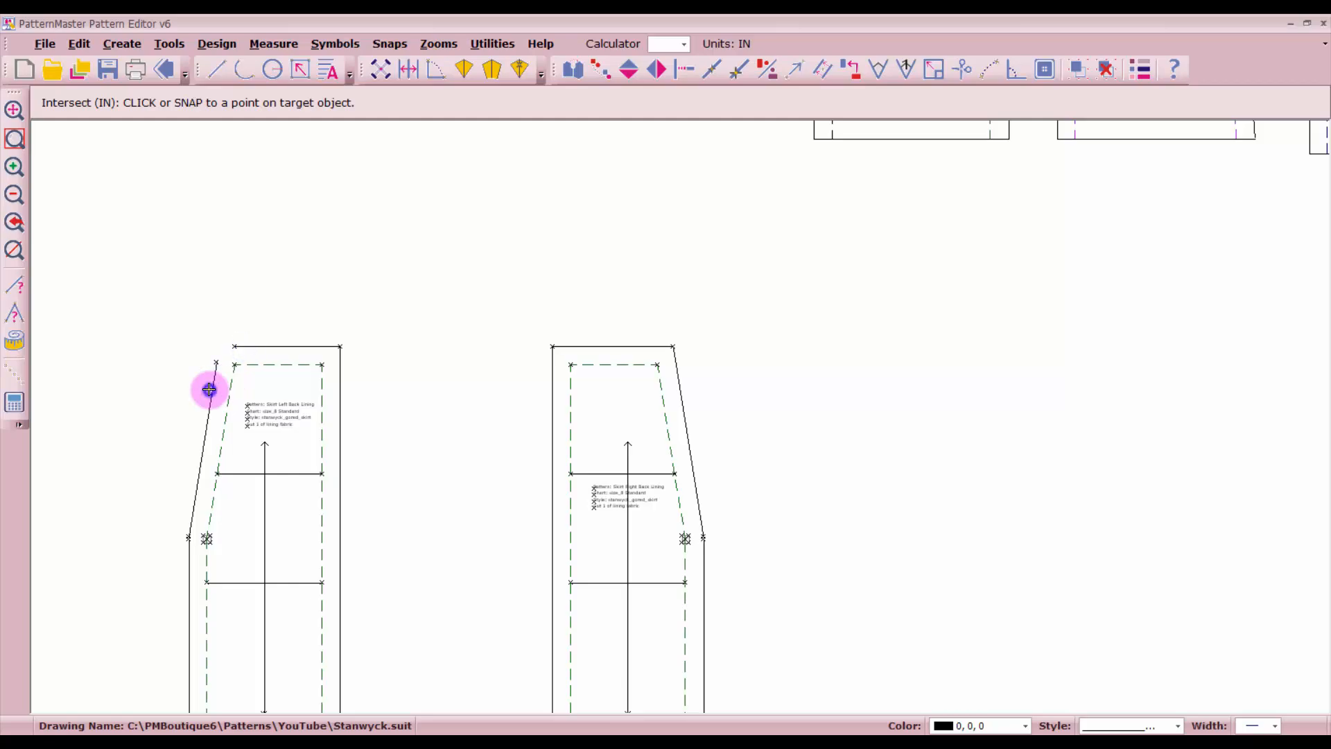
click(209, 390)
click(253, 348)
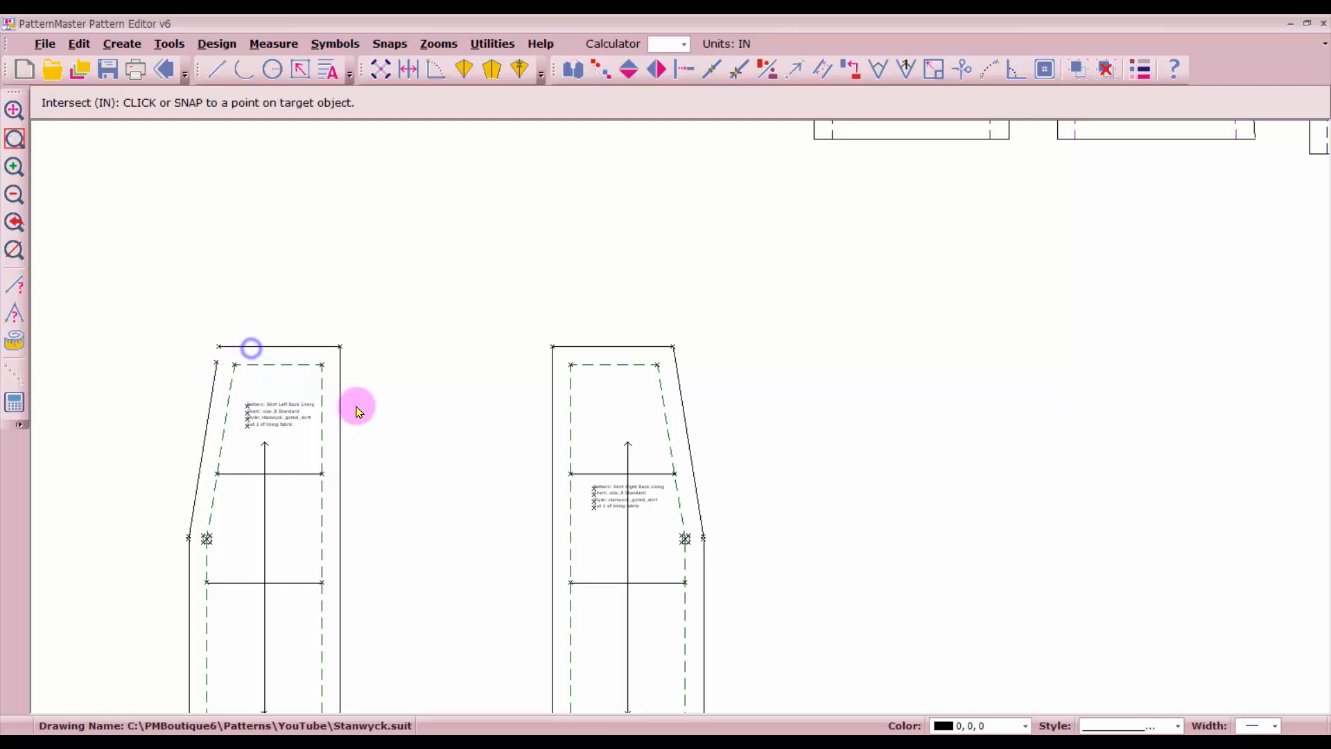
key(Escape)
Step: Combine all objects of the right back lining piece into a single symbol
scroll(679, 421, down, 3)
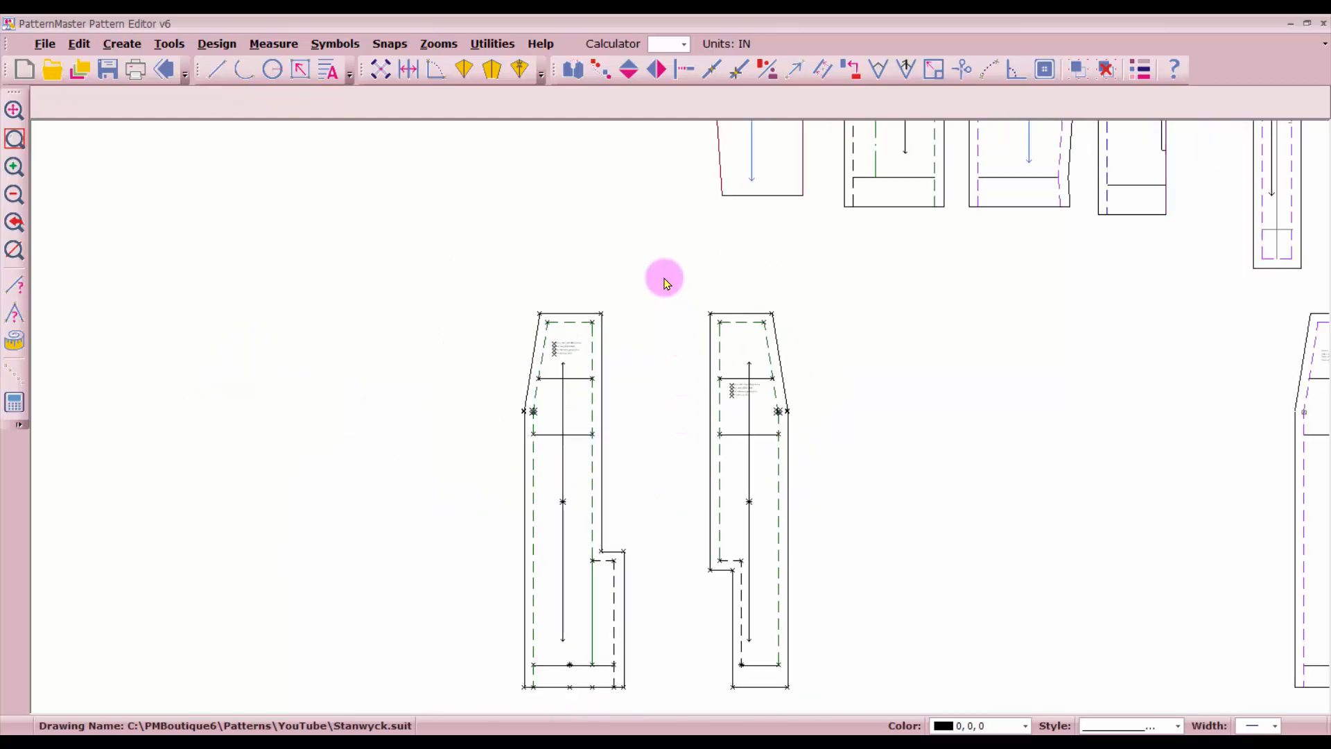
drag(670, 261, 804, 702)
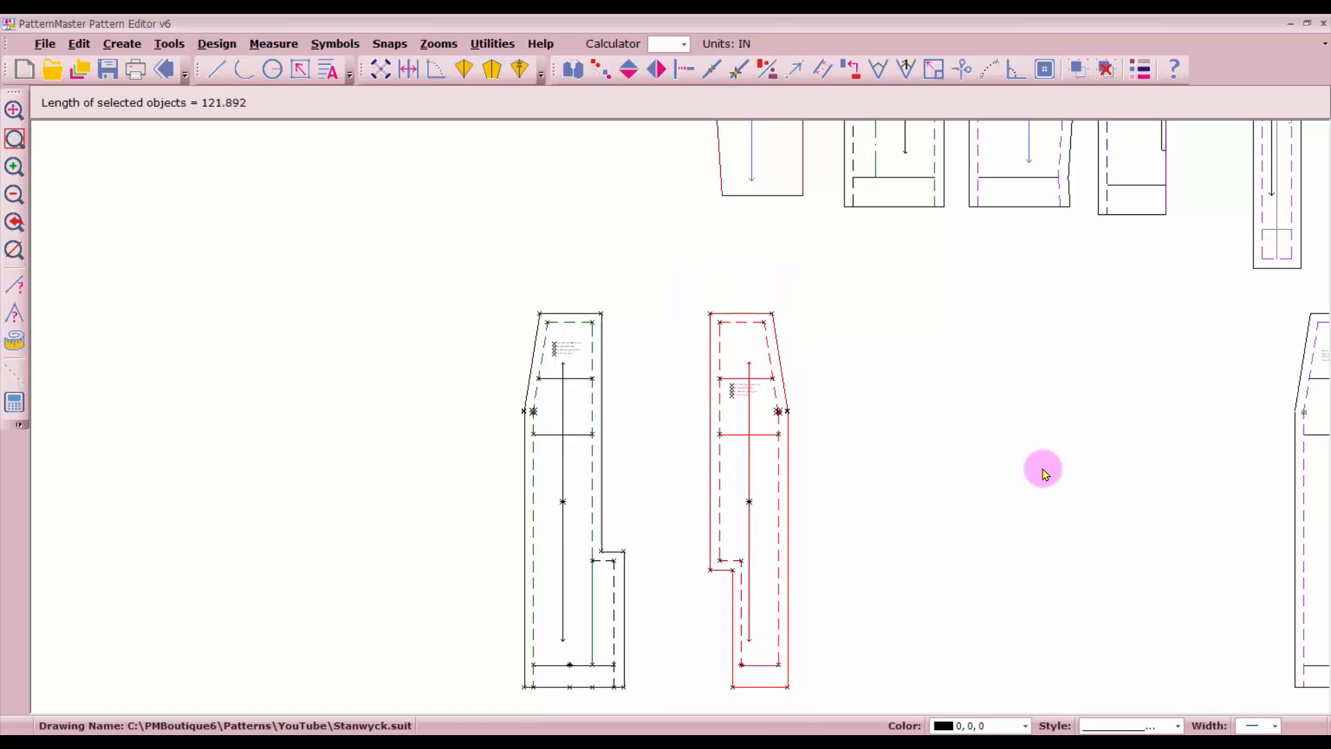
click(1074, 71)
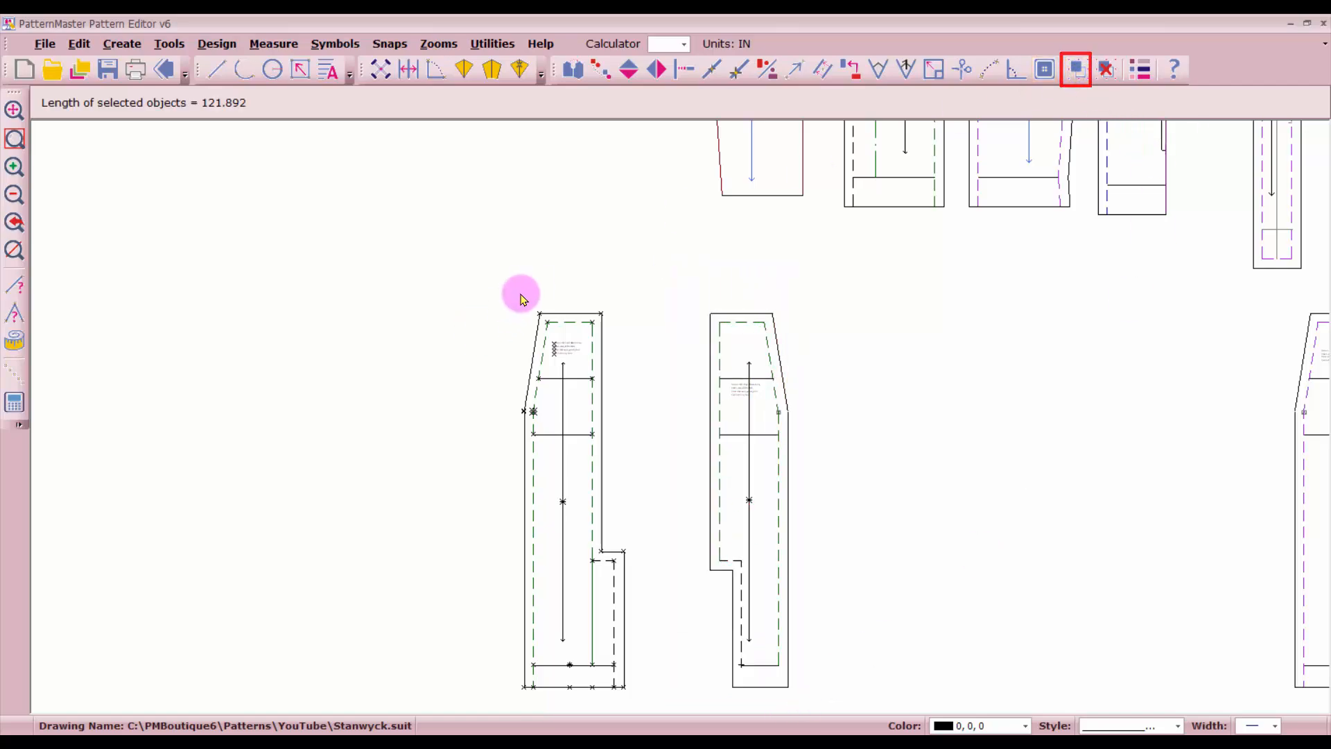
Step: Combine all objects of the left back lining piece into a single symbol, and select the right back lining symbol
click(503, 275)
click(655, 710)
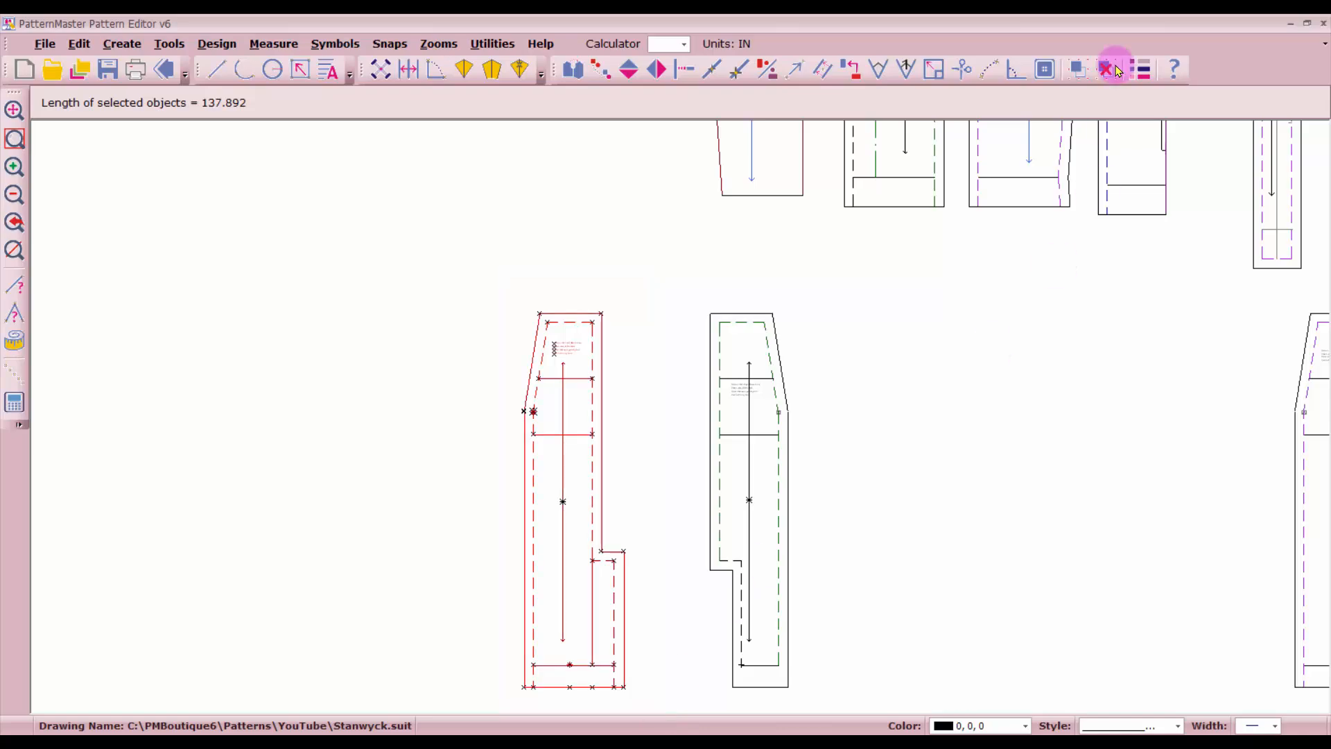
click(1076, 69)
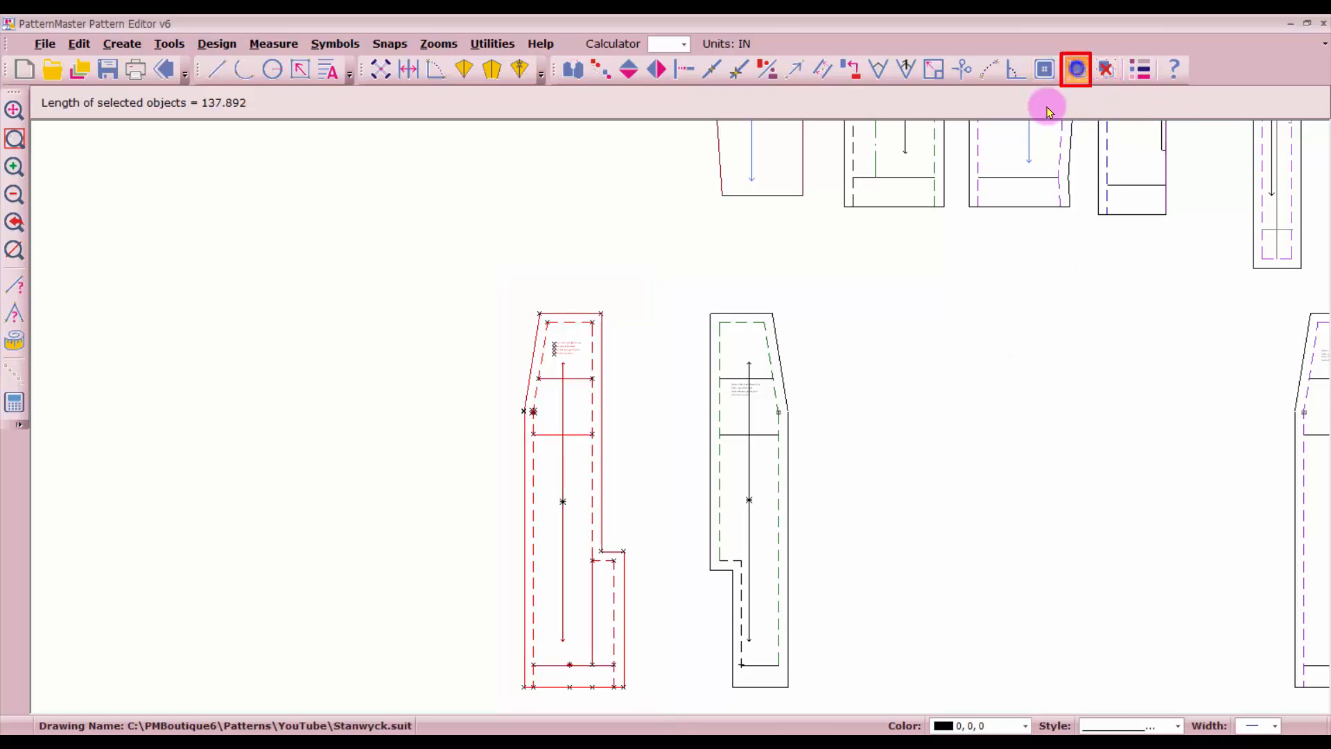
click(768, 586)
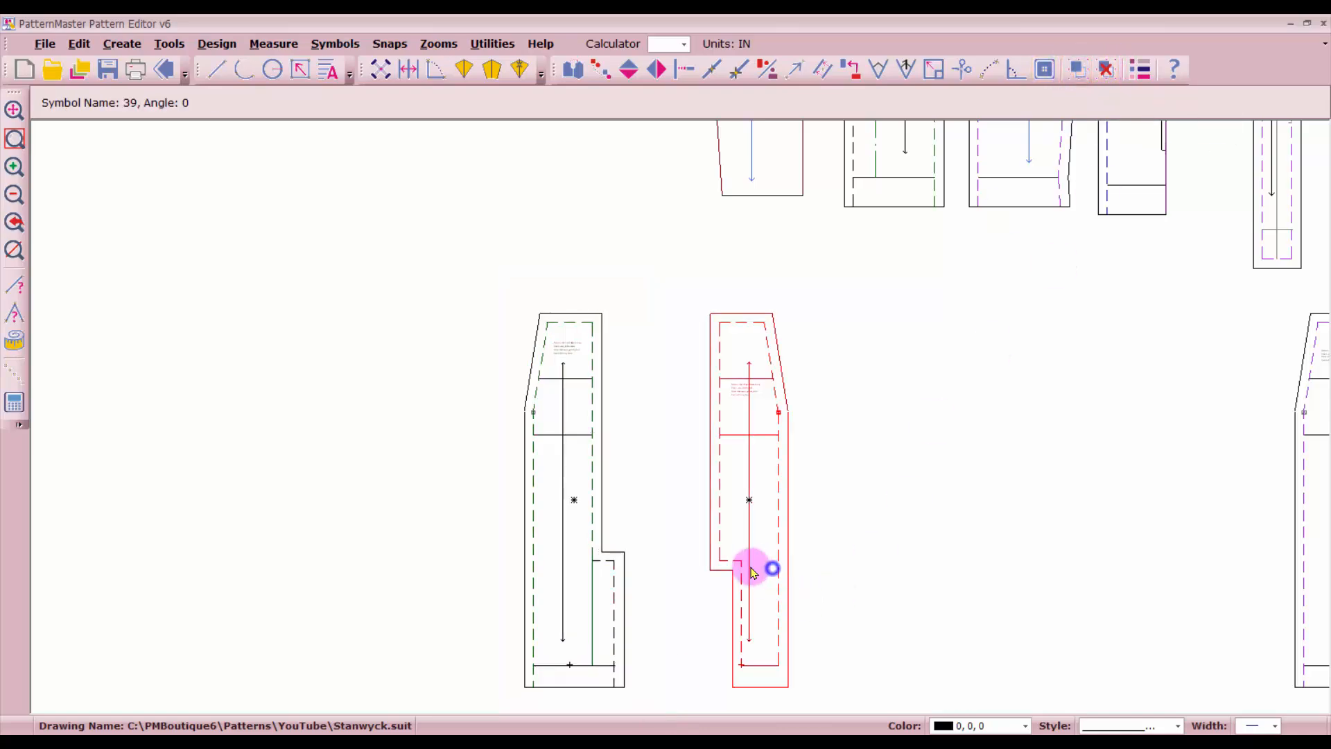
Step: Move the left and right back lining symbols together beside the other two lining pieces
drag(753, 573, 683, 421)
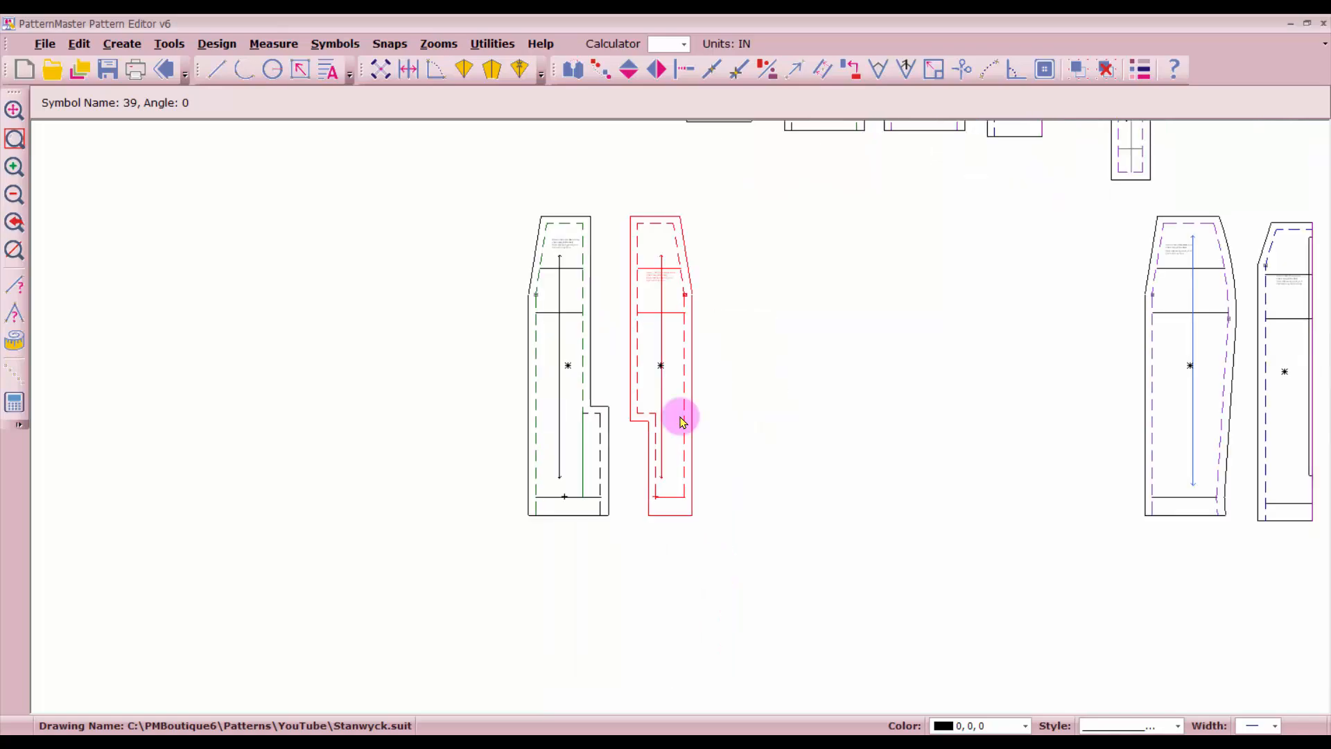
scroll(683, 422, down, 1)
click(600, 430)
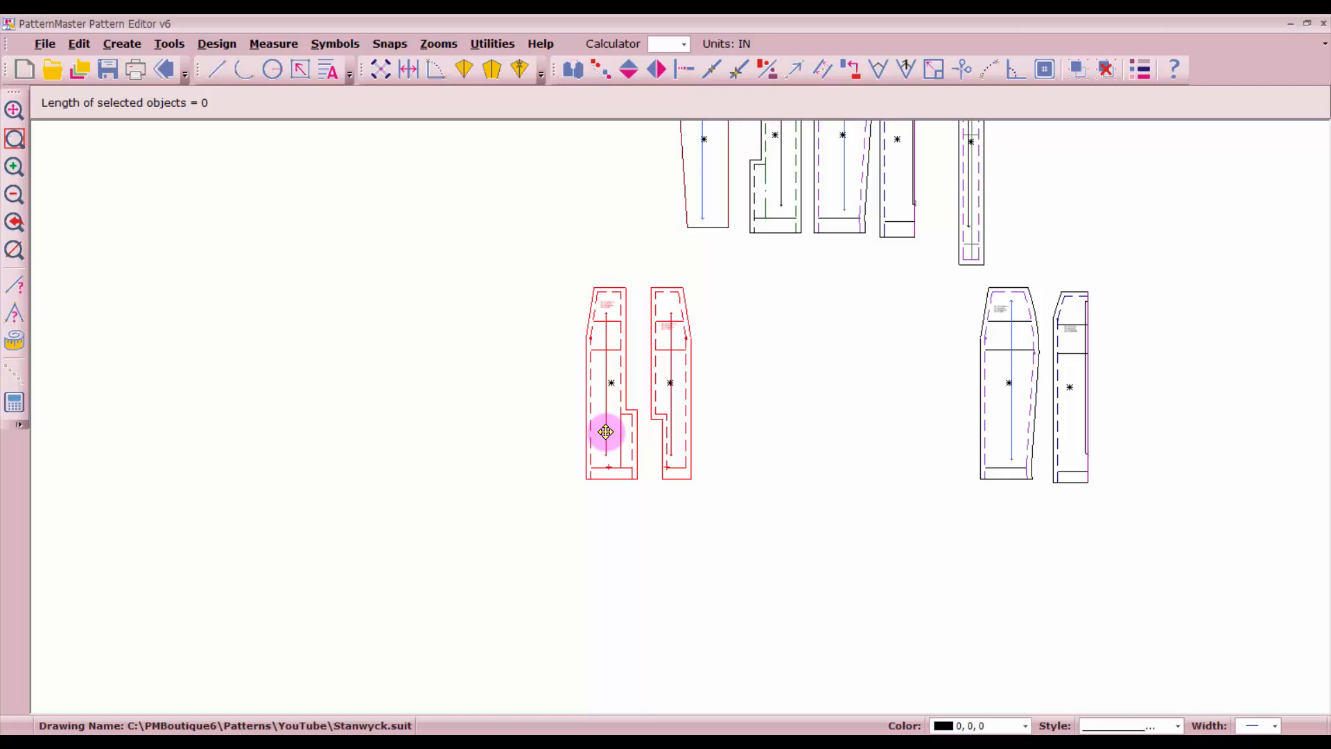
drag(619, 442, 870, 439)
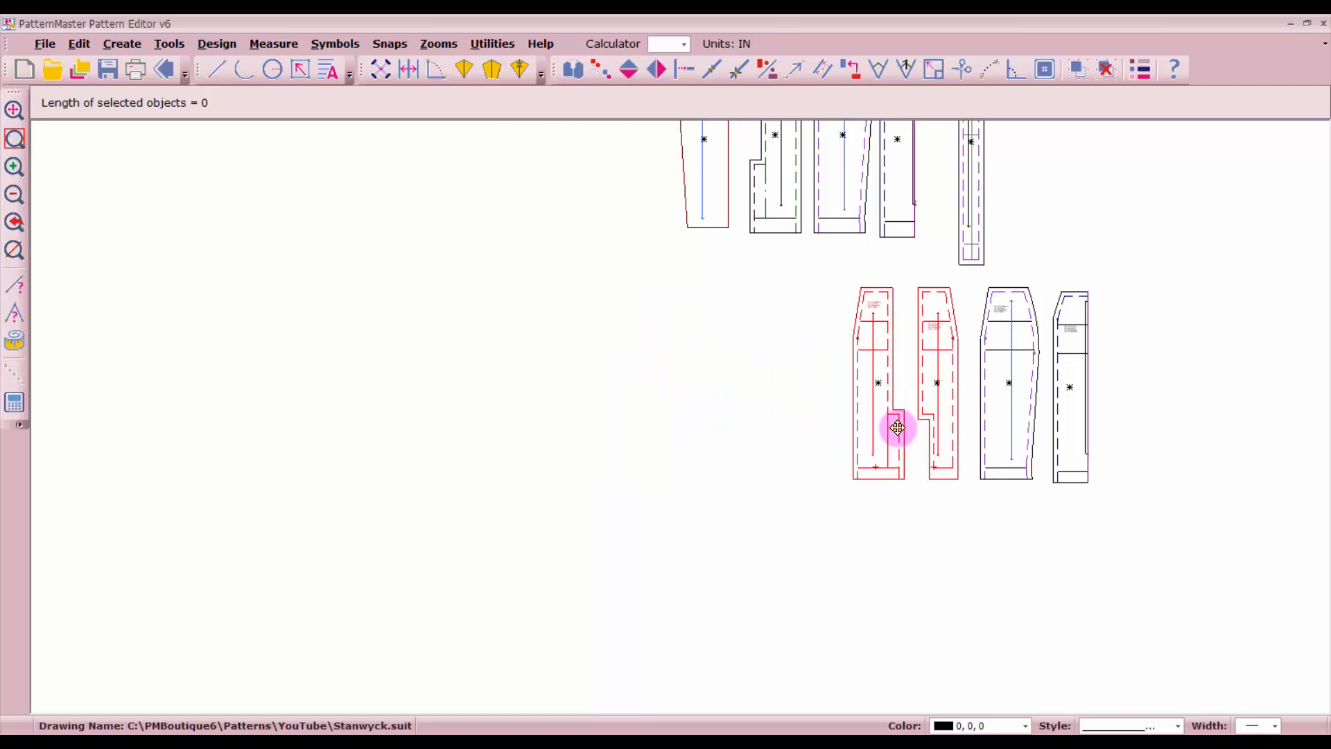
Step: Move all four lining pieces as a group to directly beneath the row of skirt pieces
scroll(897, 428, down, 1)
drag(622, 284, 841, 510)
drag(812, 428, 691, 431)
scroll(600, 192, down, 1)
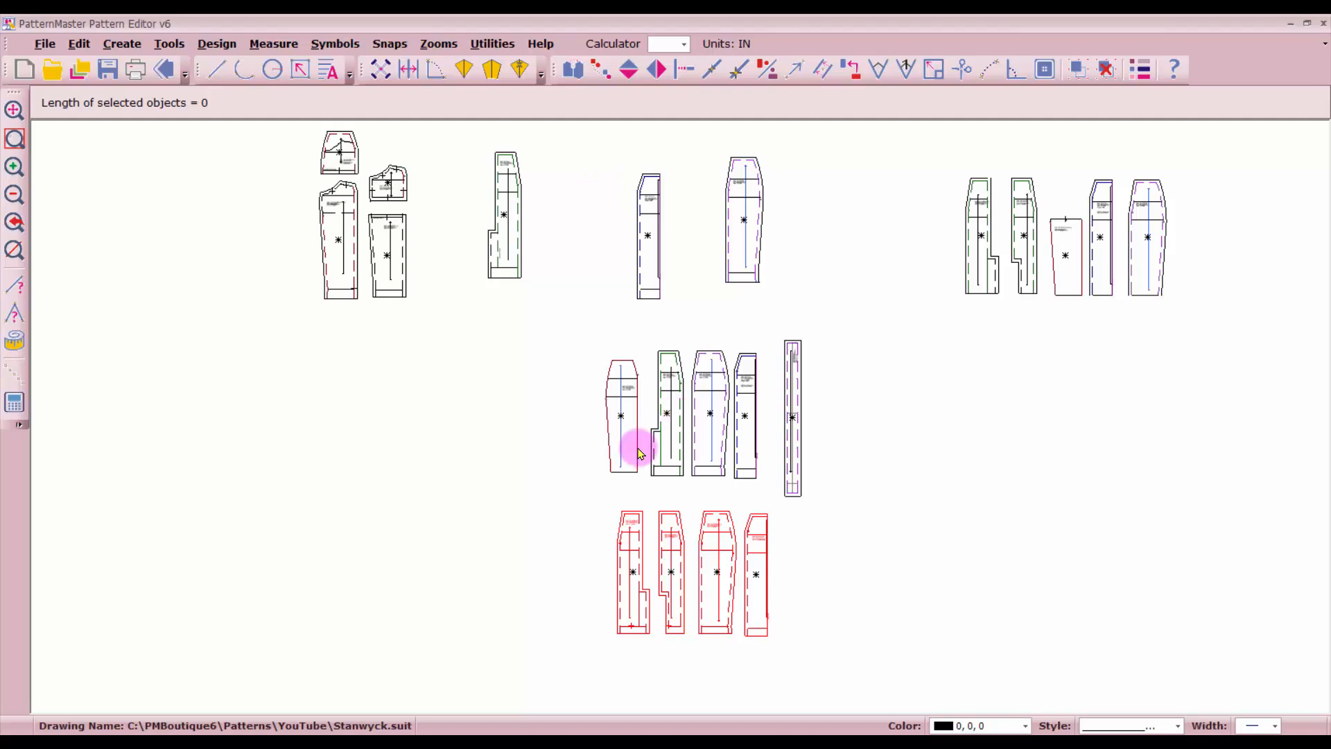
Step: Deselect the lining pieces and move the skirt side front piece away from the other skirt pieces in its row
click(611, 422)
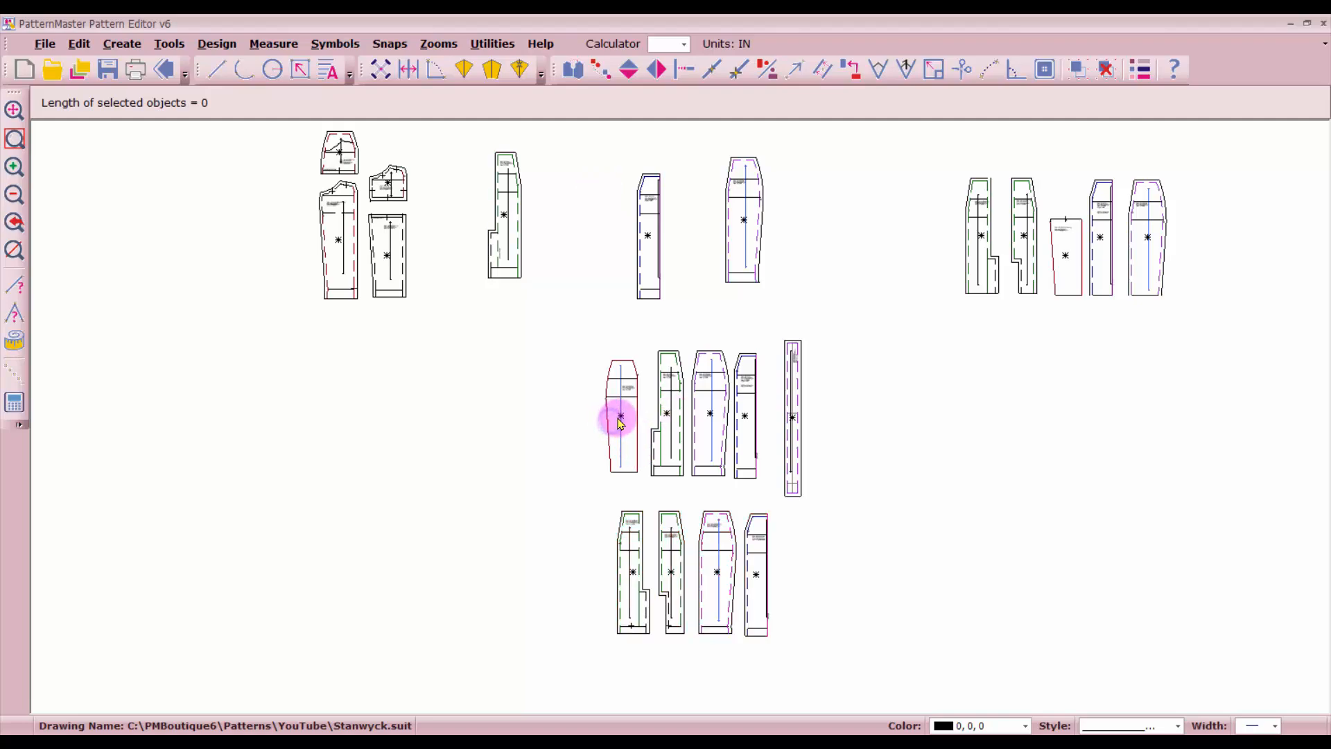
drag(620, 418, 556, 422)
drag(556, 422, 553, 424)
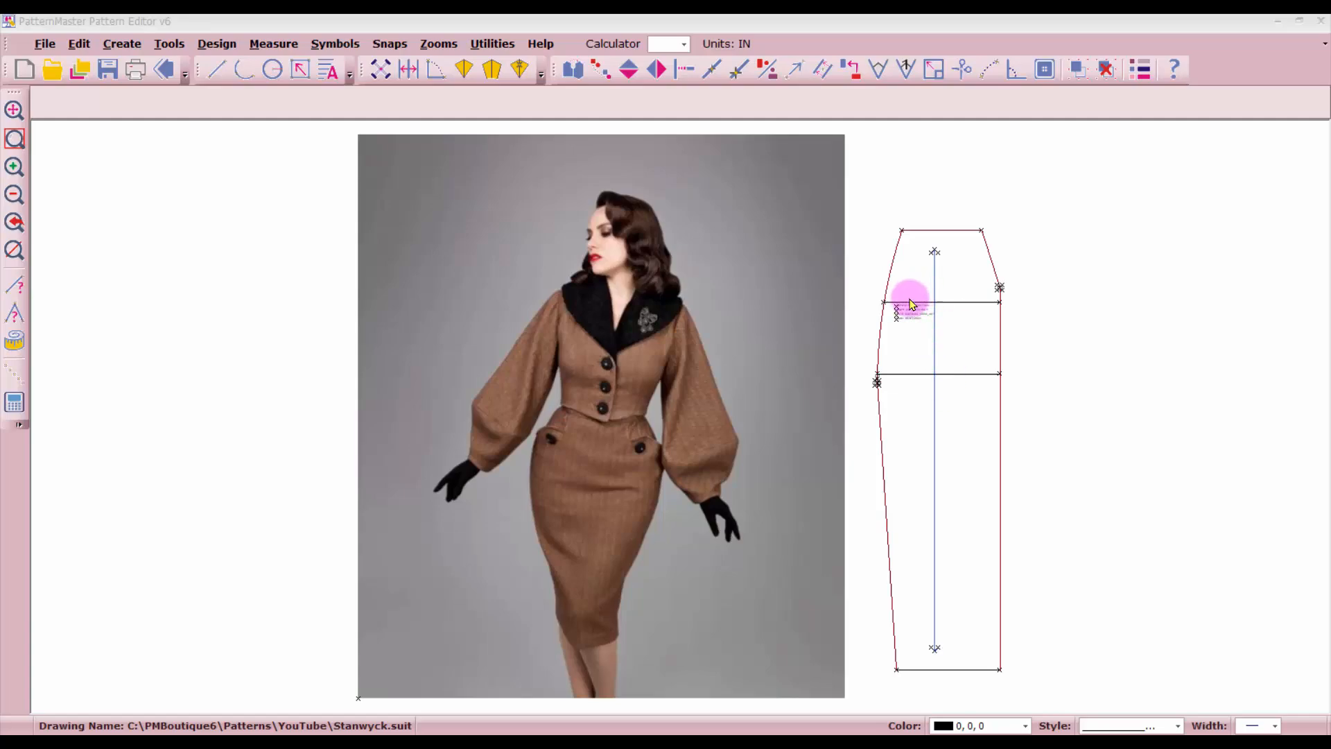
Step: Examine the hip pockets and waist of the skirt in the suit photo and compare them with the skirt side front piece
scroll(918, 347, up, 1)
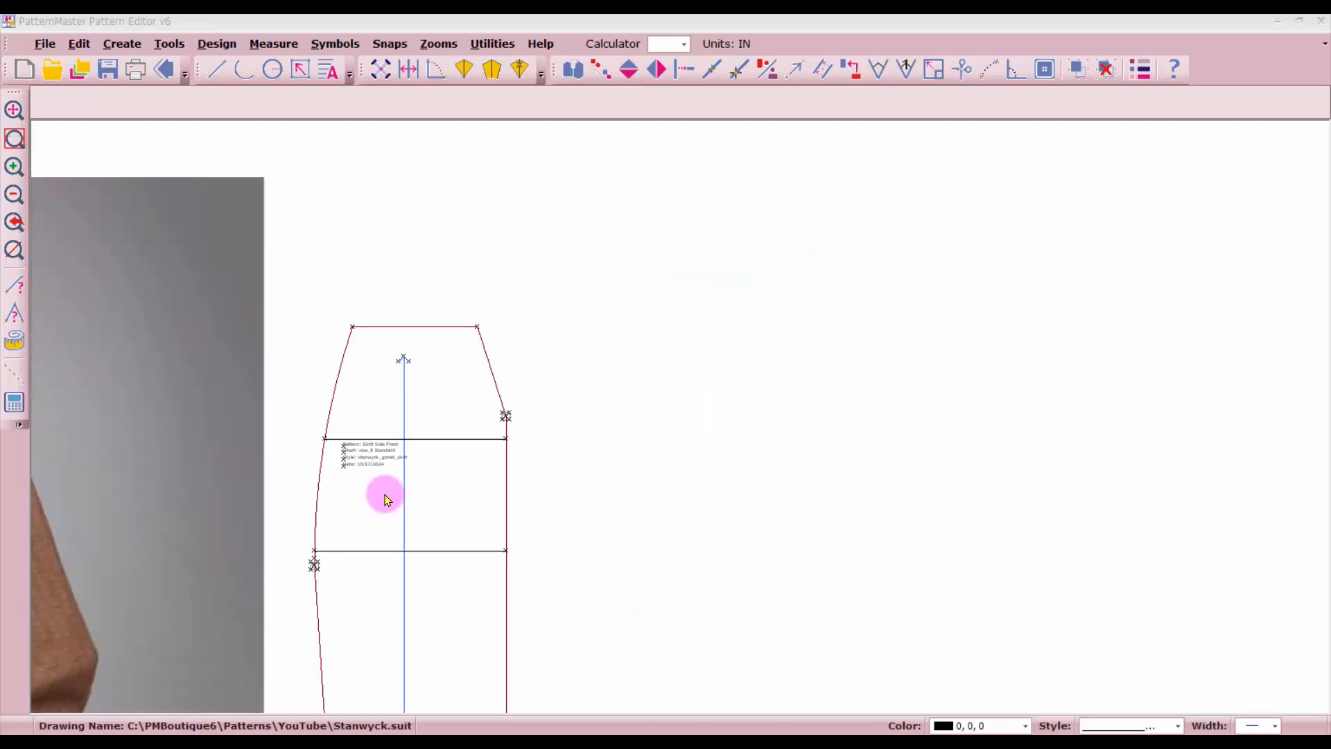
scroll(385, 494, down, 1)
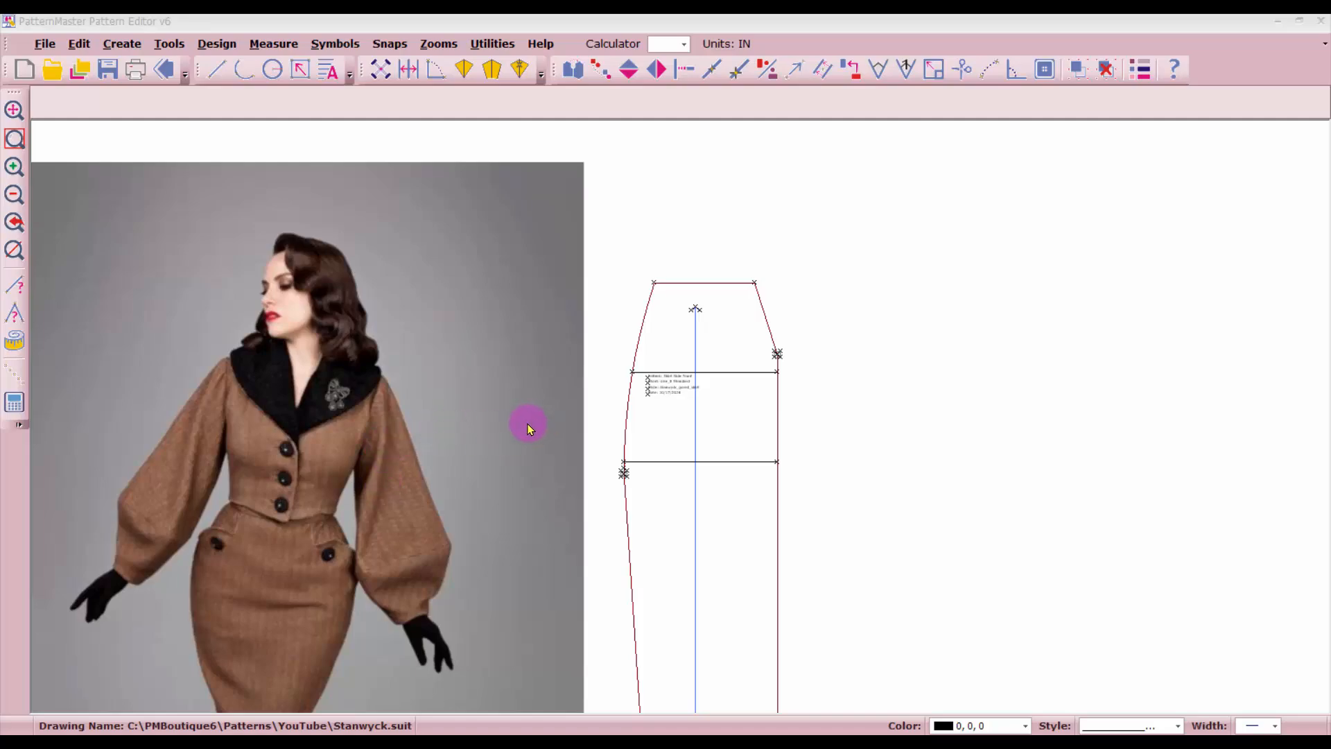
scroll(728, 434, down, 1)
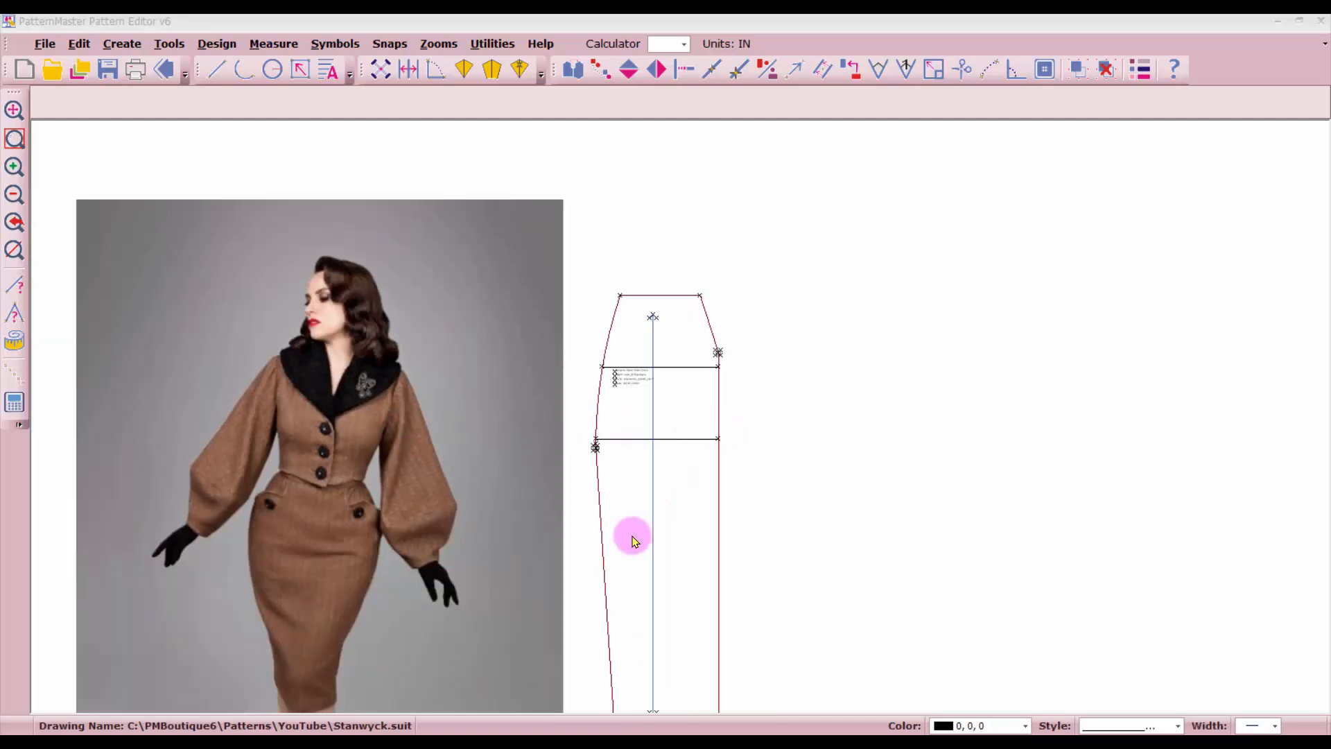
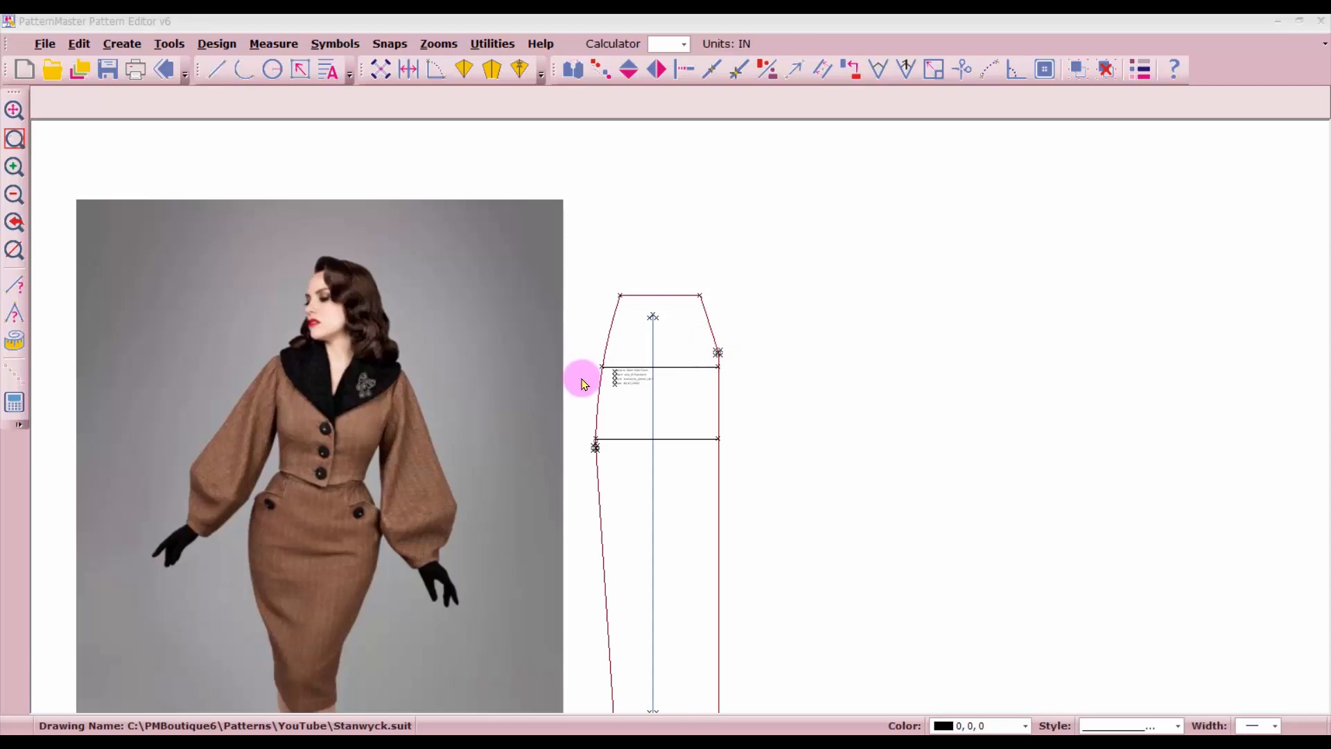
scroll(680, 417, down, 1)
scroll(680, 418, up, 4)
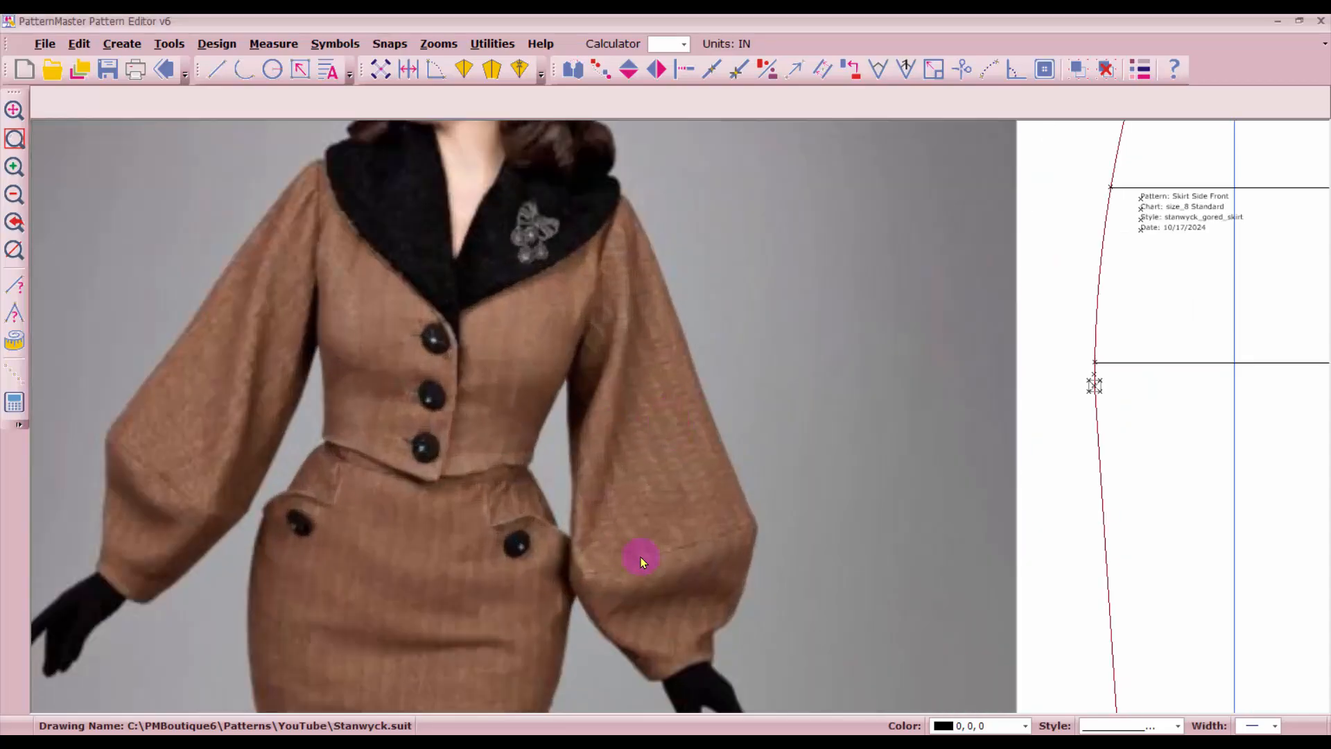
scroll(638, 548, down, 1)
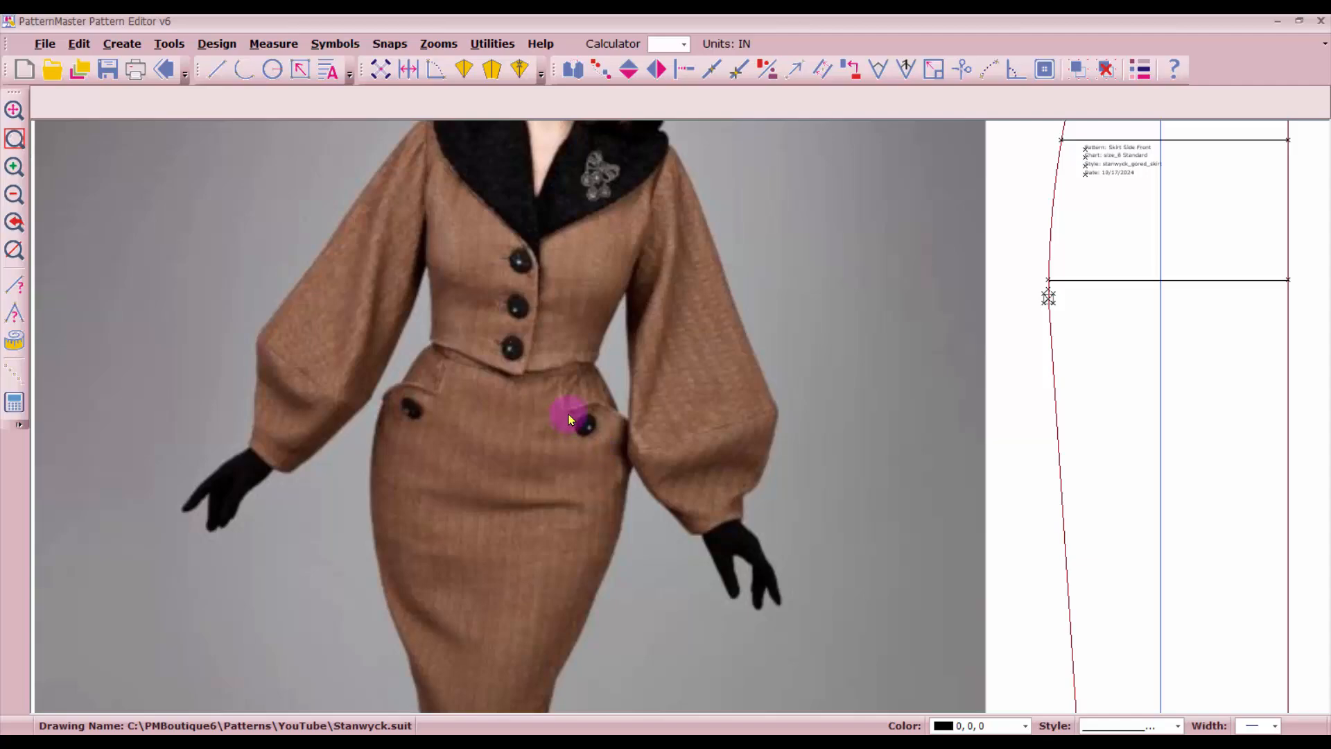
scroll(568, 414, down, 1)
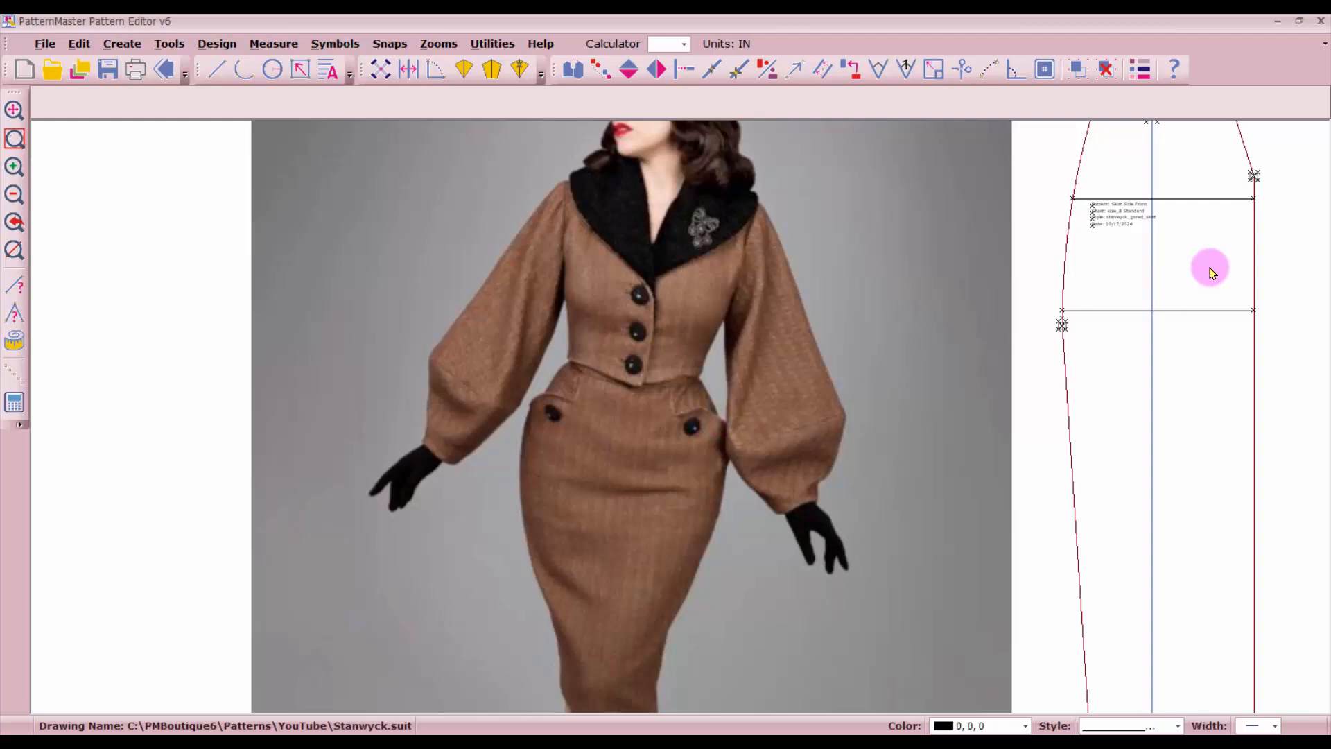
scroll(1177, 261, down, 1)
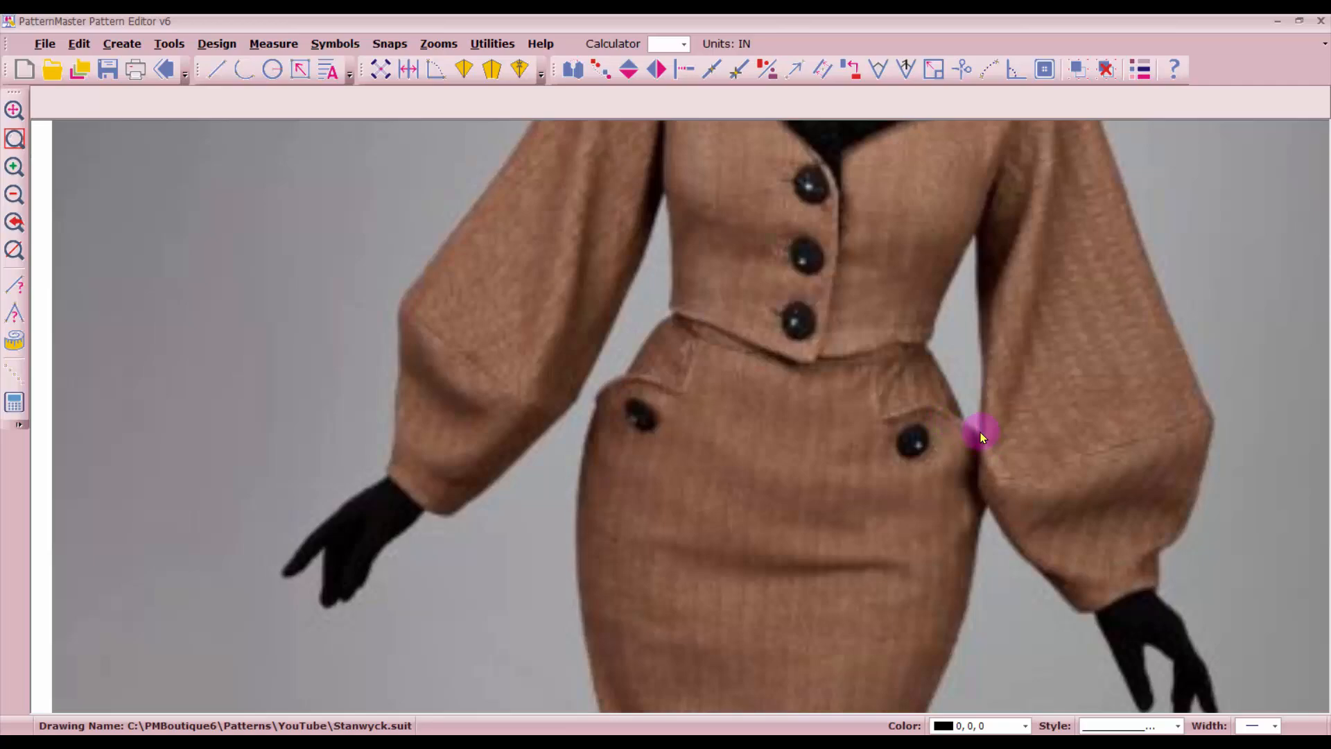
scroll(680, 417, down, 3)
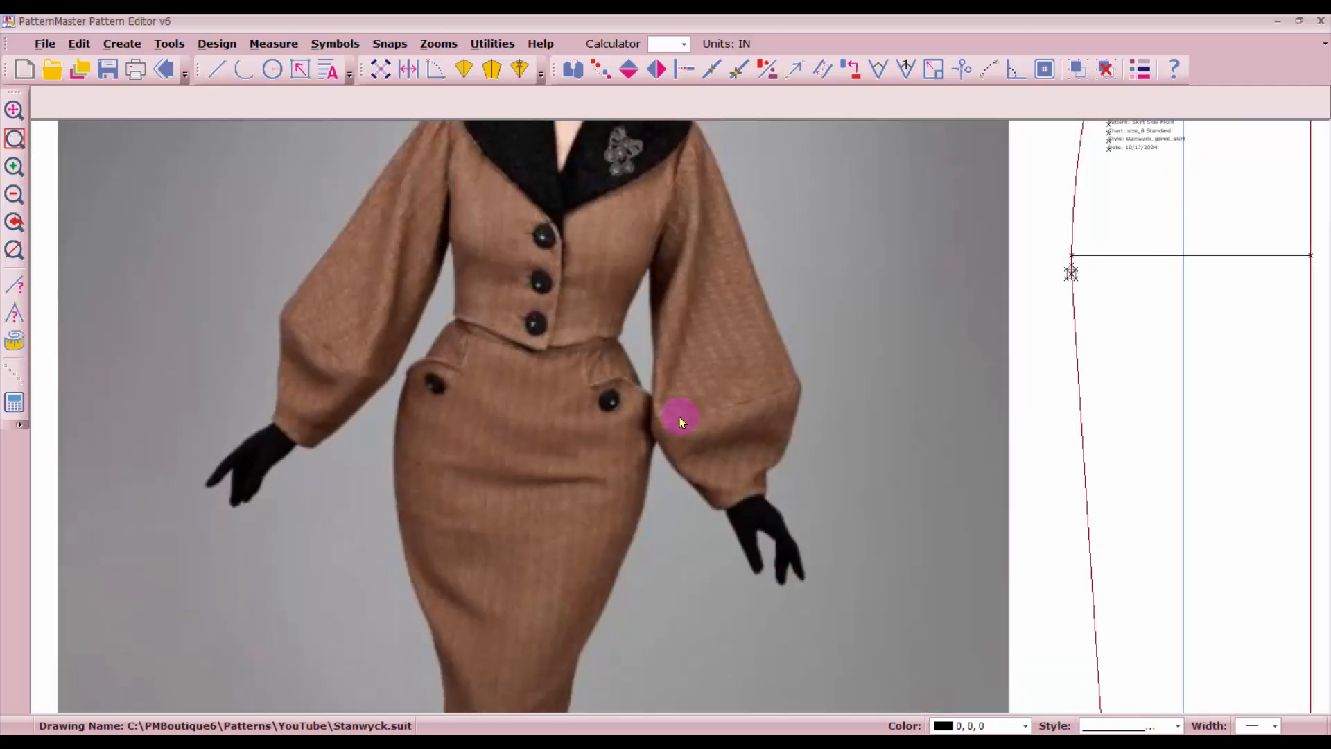
scroll(1075, 208, down, 2)
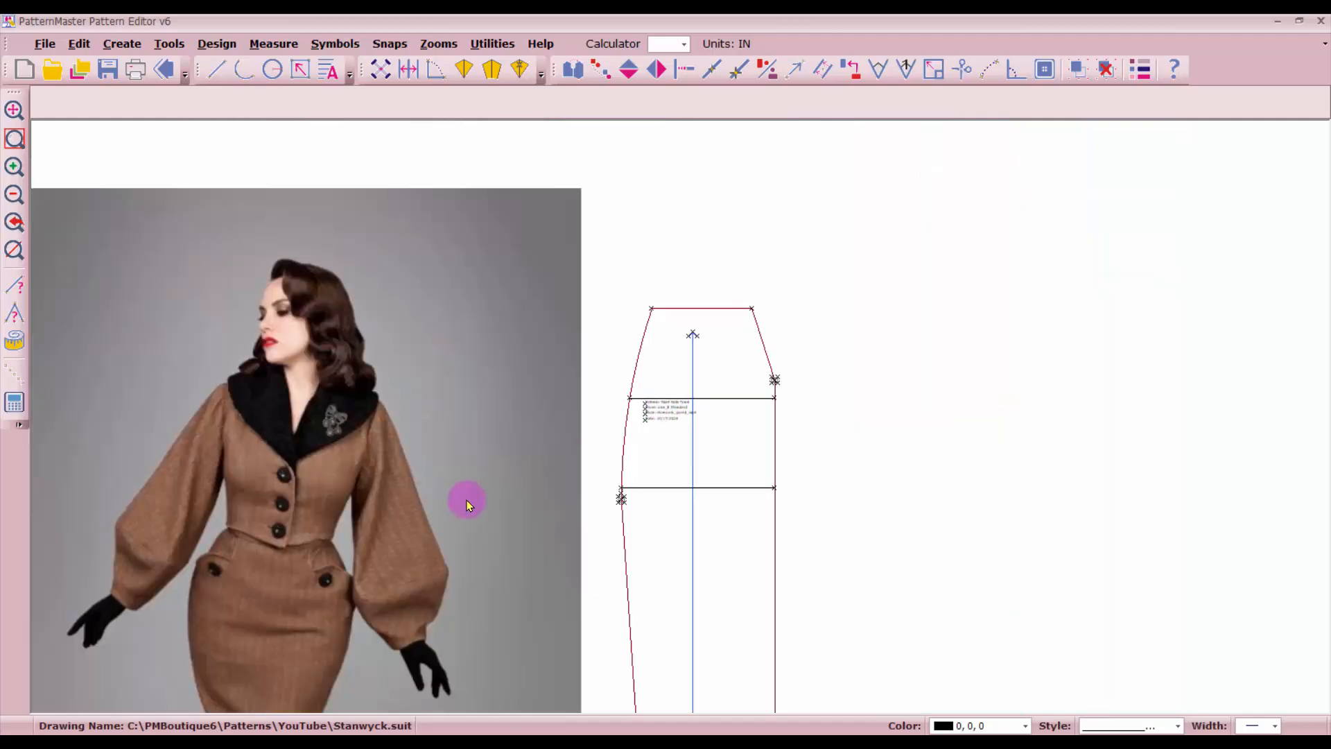
scroll(645, 430, up, 1)
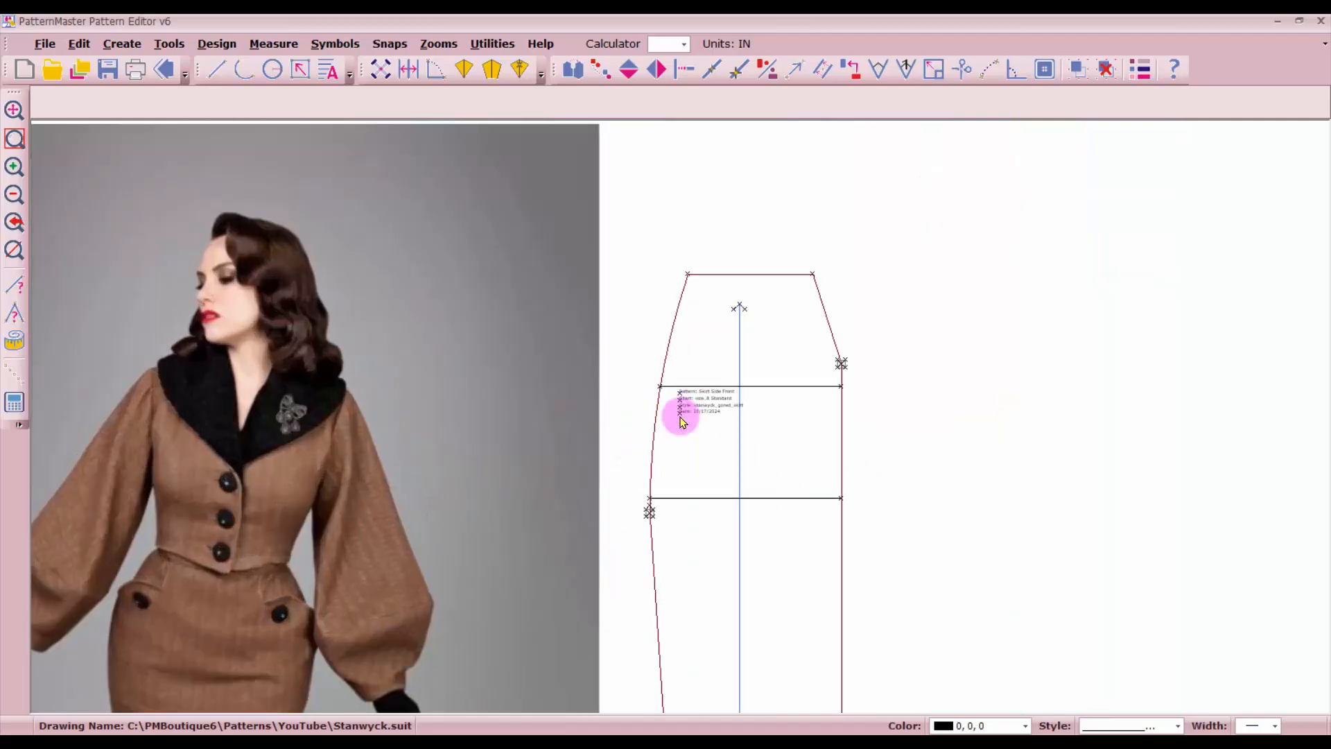
scroll(681, 420, up, 2)
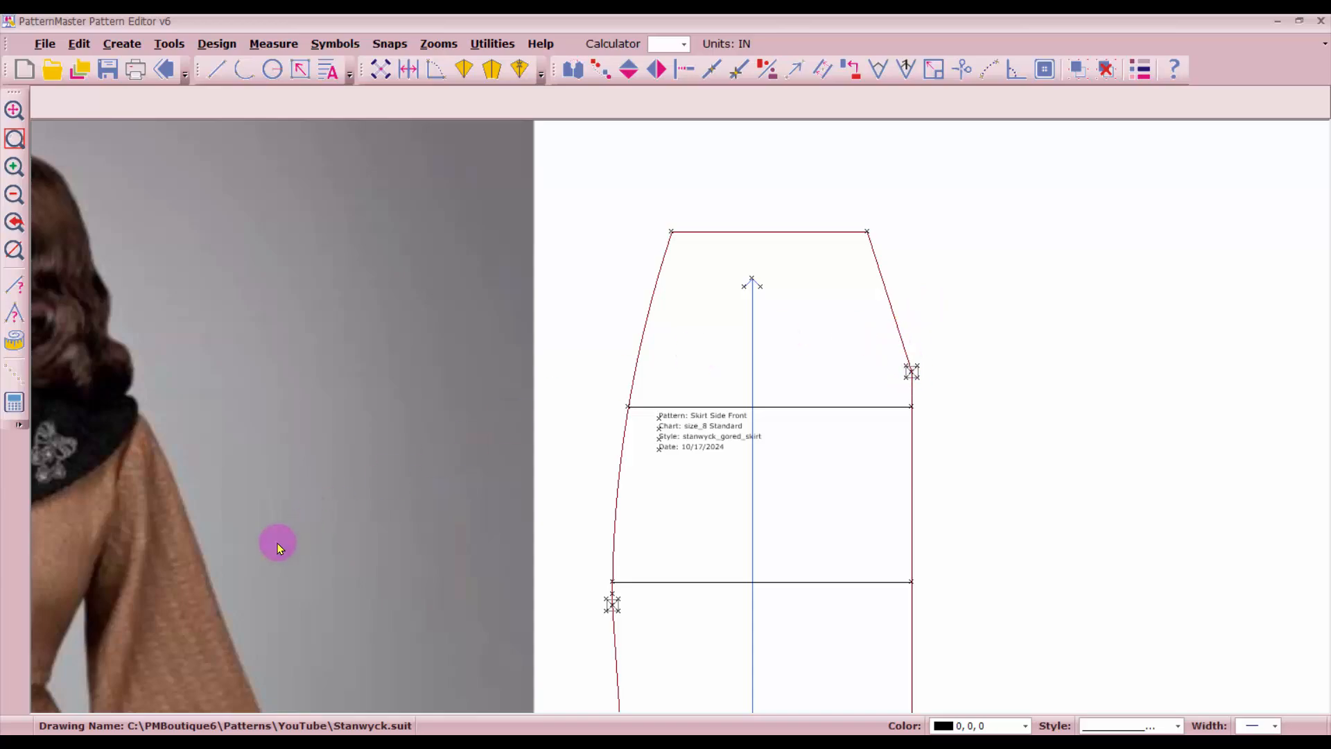
scroll(277, 541, down, 1)
scroll(680, 416, up, 1)
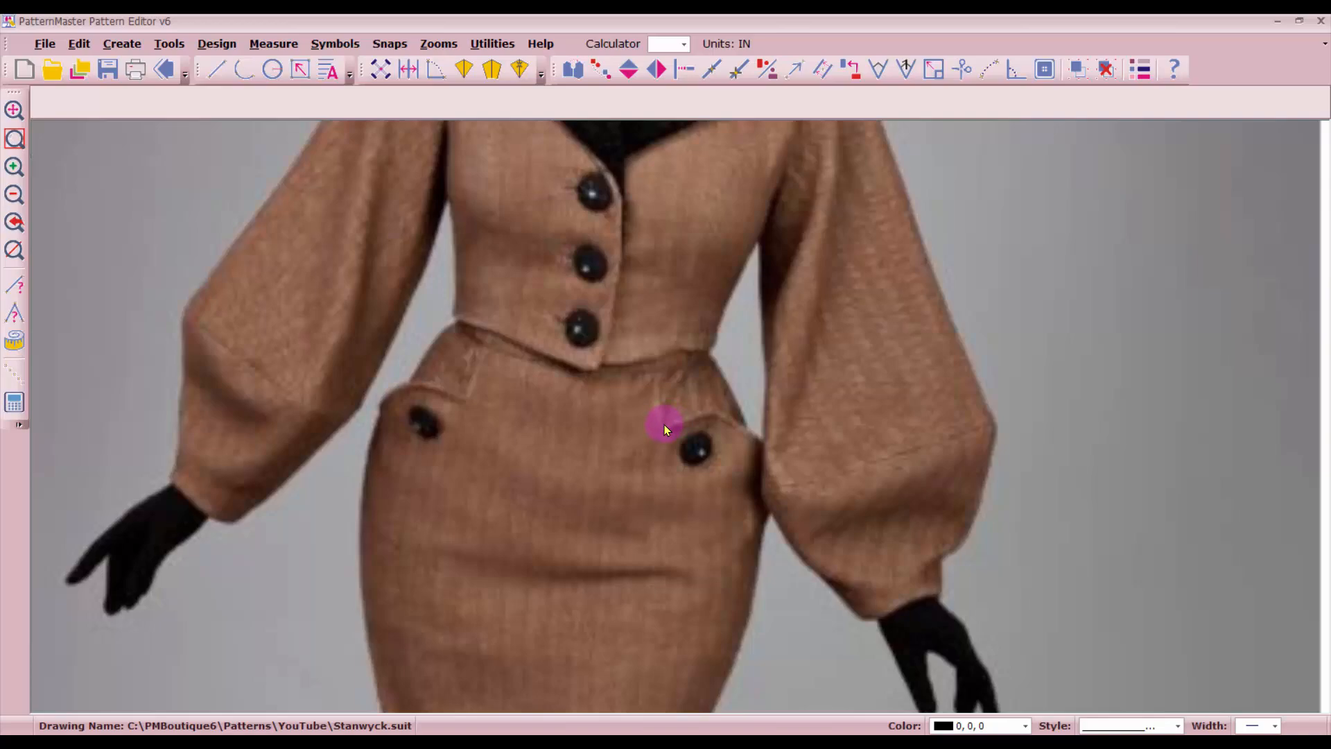
scroll(952, 410, down, 2)
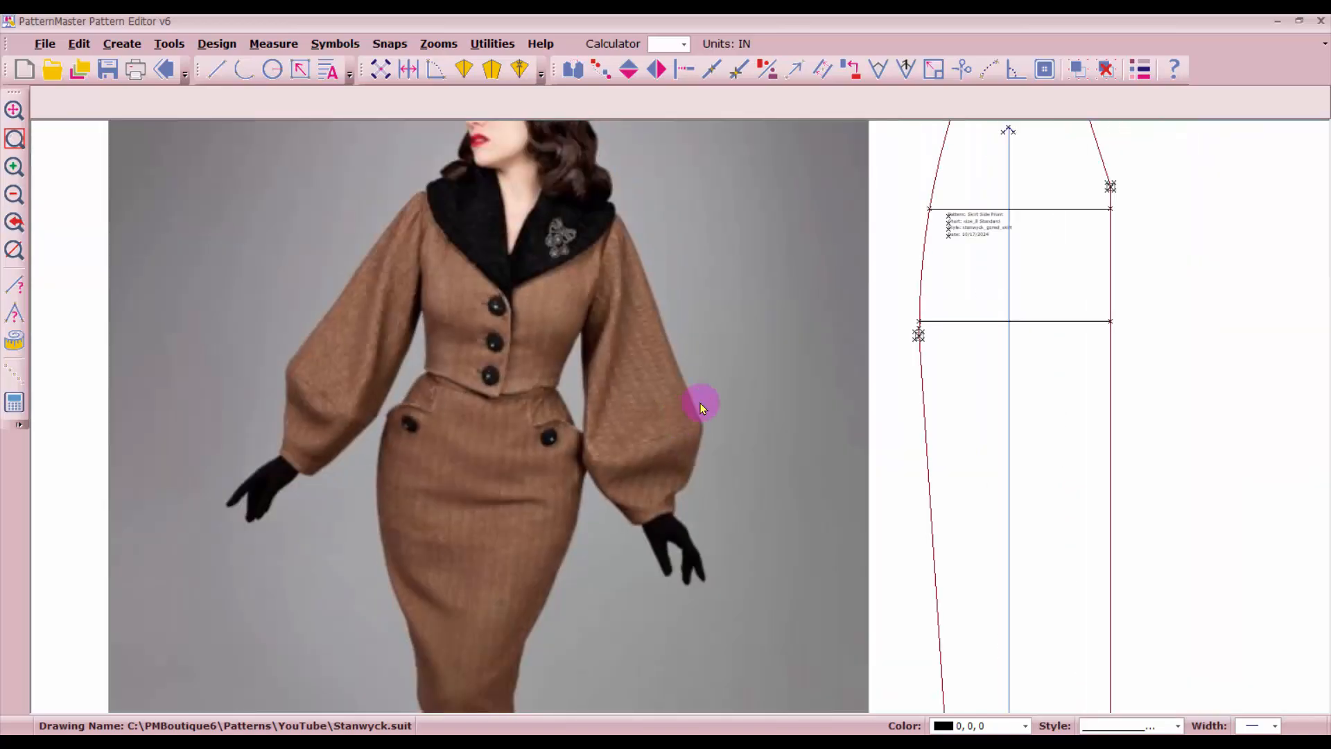
Step: Locate a single point 2 inches from the waist corner along the straight slanted upper edge of the skirt side front
drag(1086, 156, 681, 419)
scroll(680, 419, up, 2)
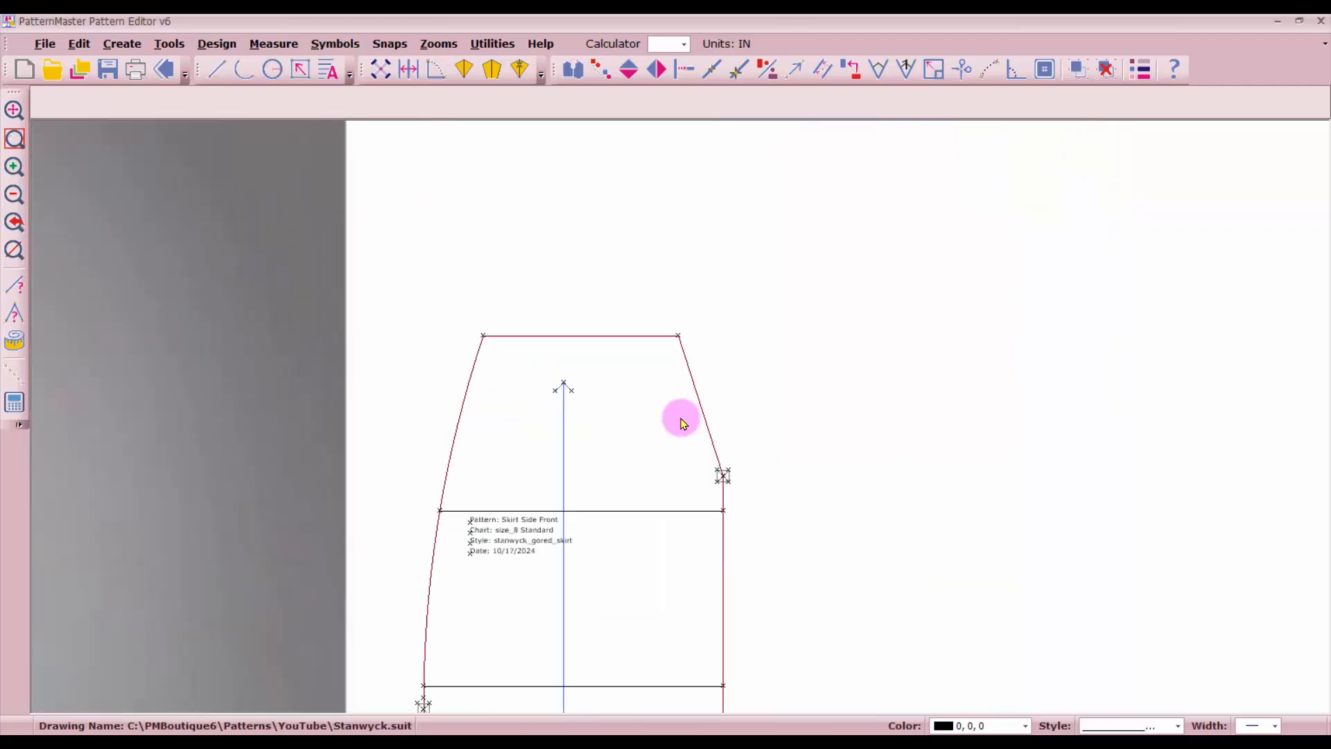
click(733, 71)
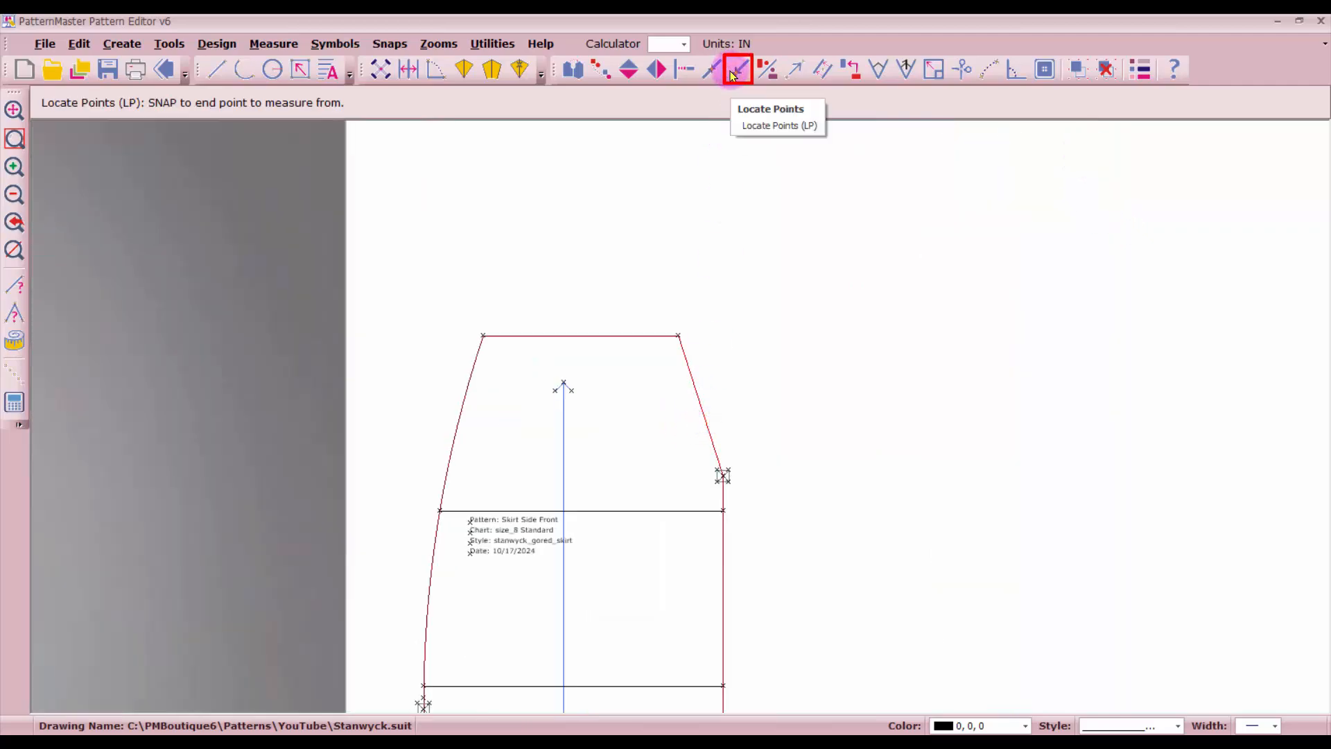
click(681, 330)
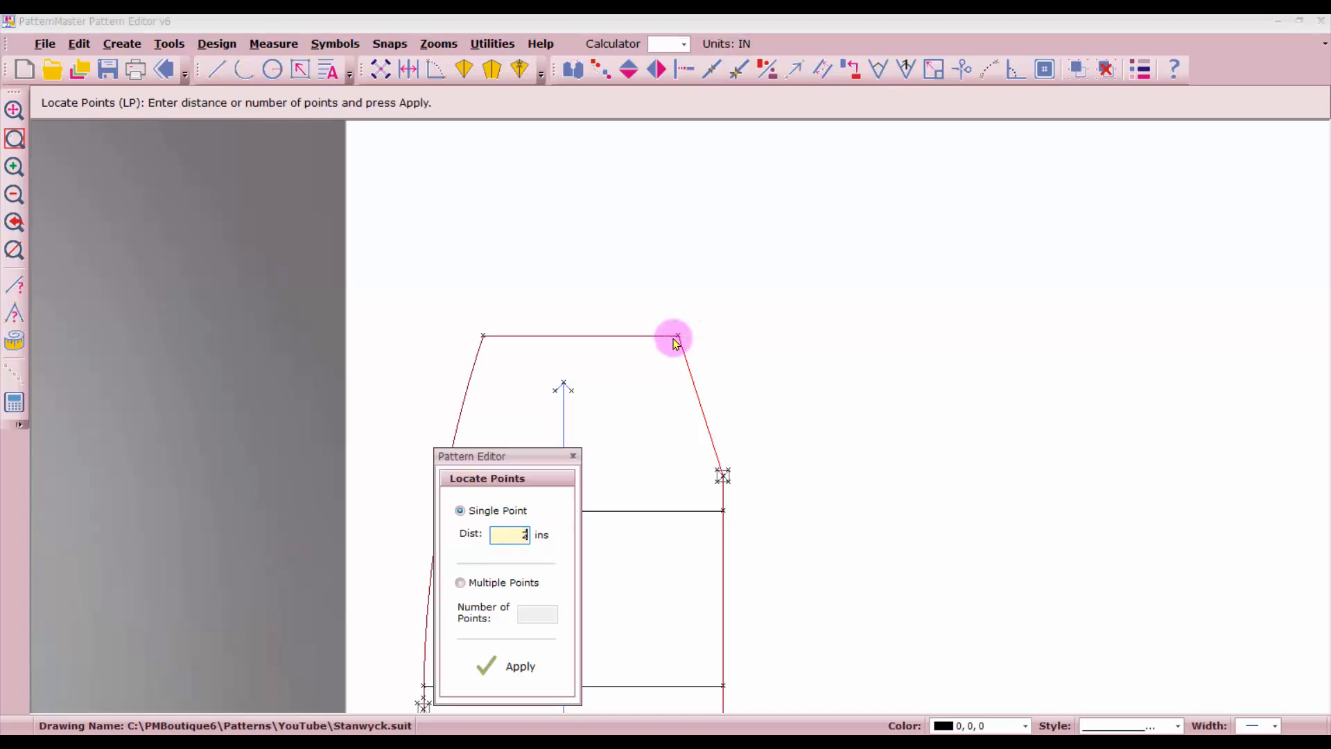
key(Return)
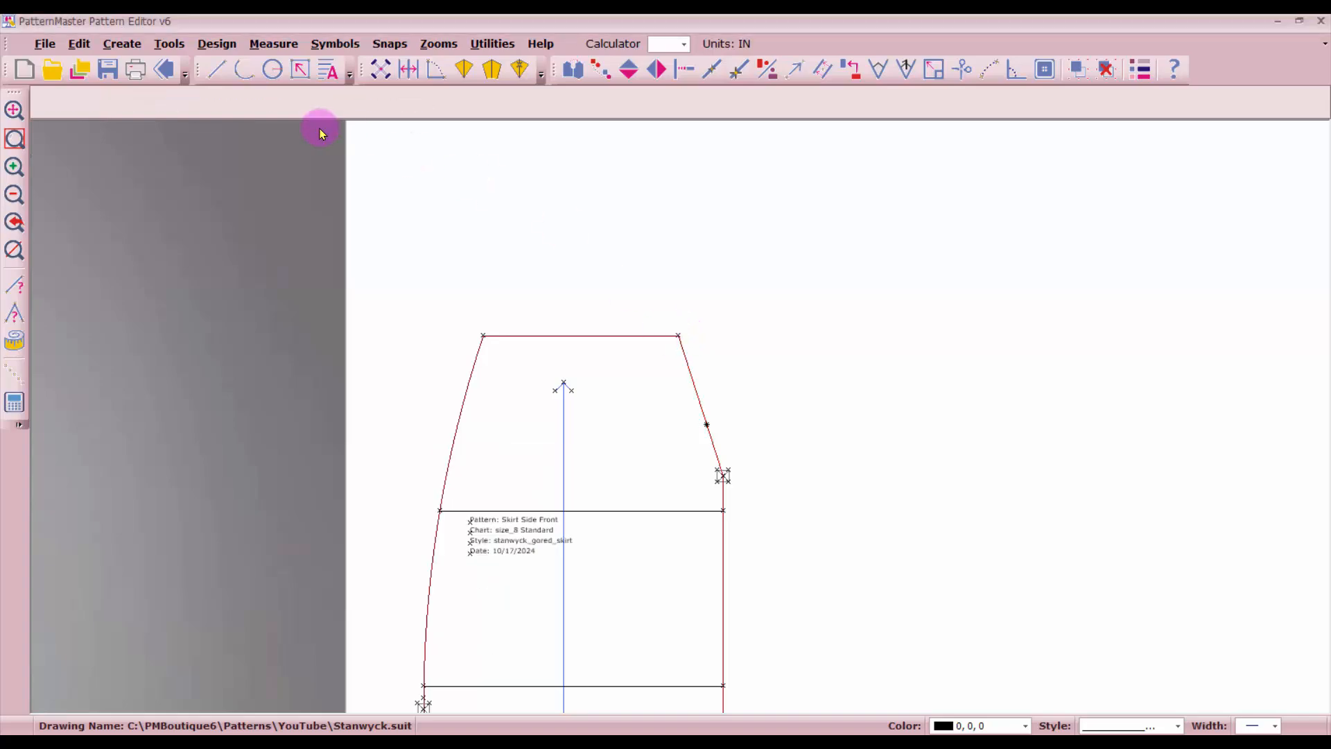
Step: Set the line style to dash-dot and draw a short pocket line from the located point up into the side front
click(1174, 726)
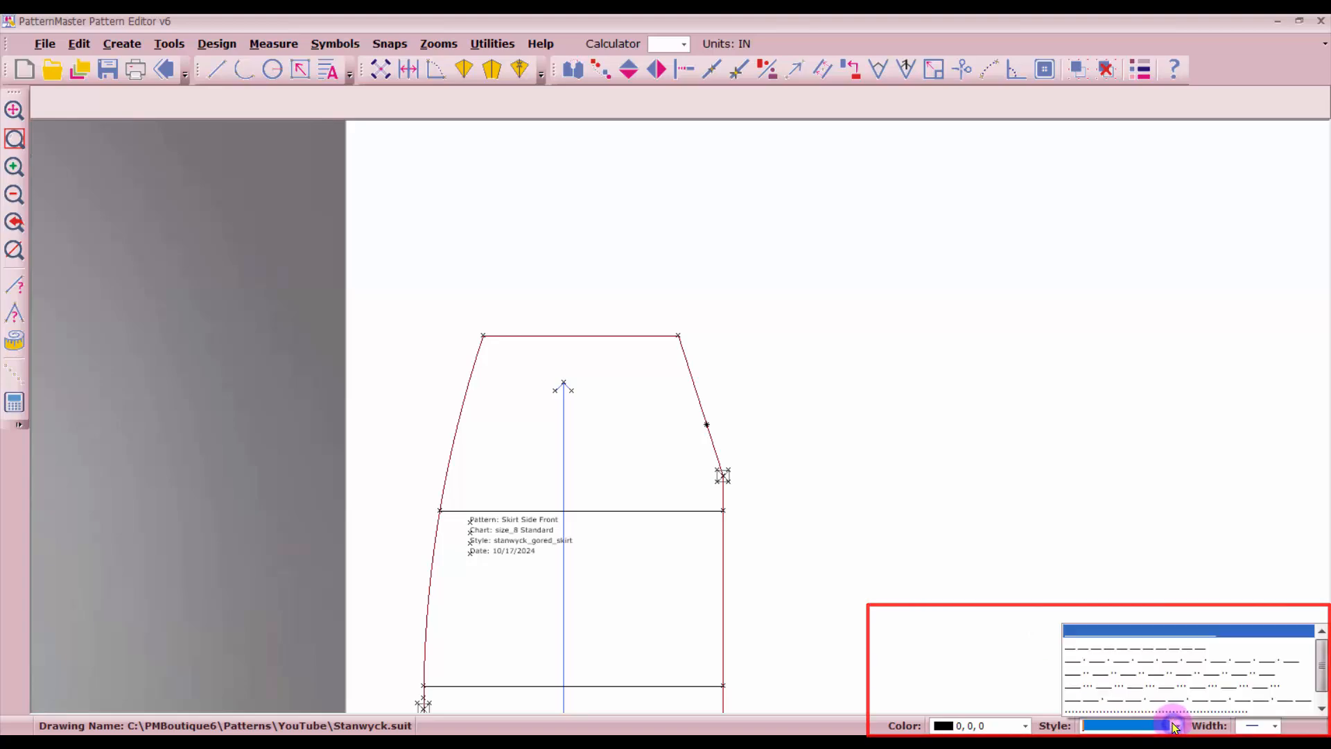
click(1152, 659)
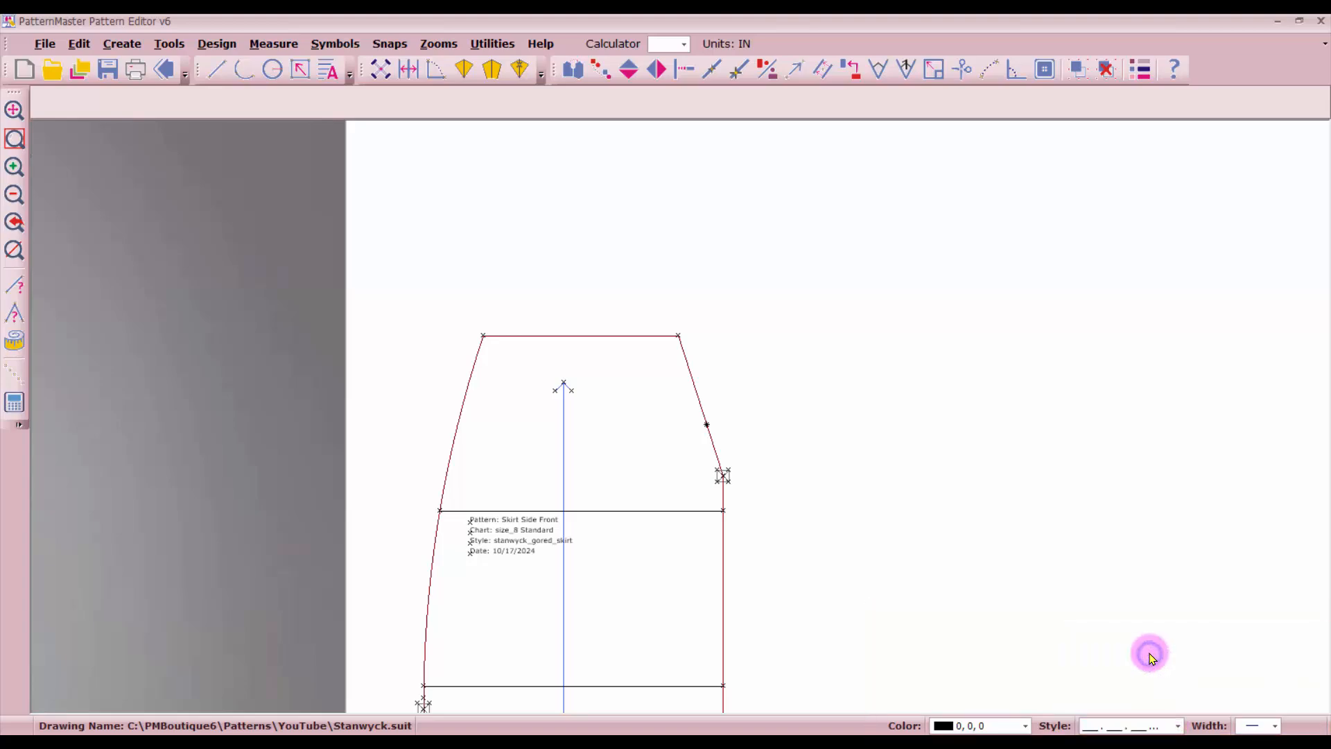
click(217, 72)
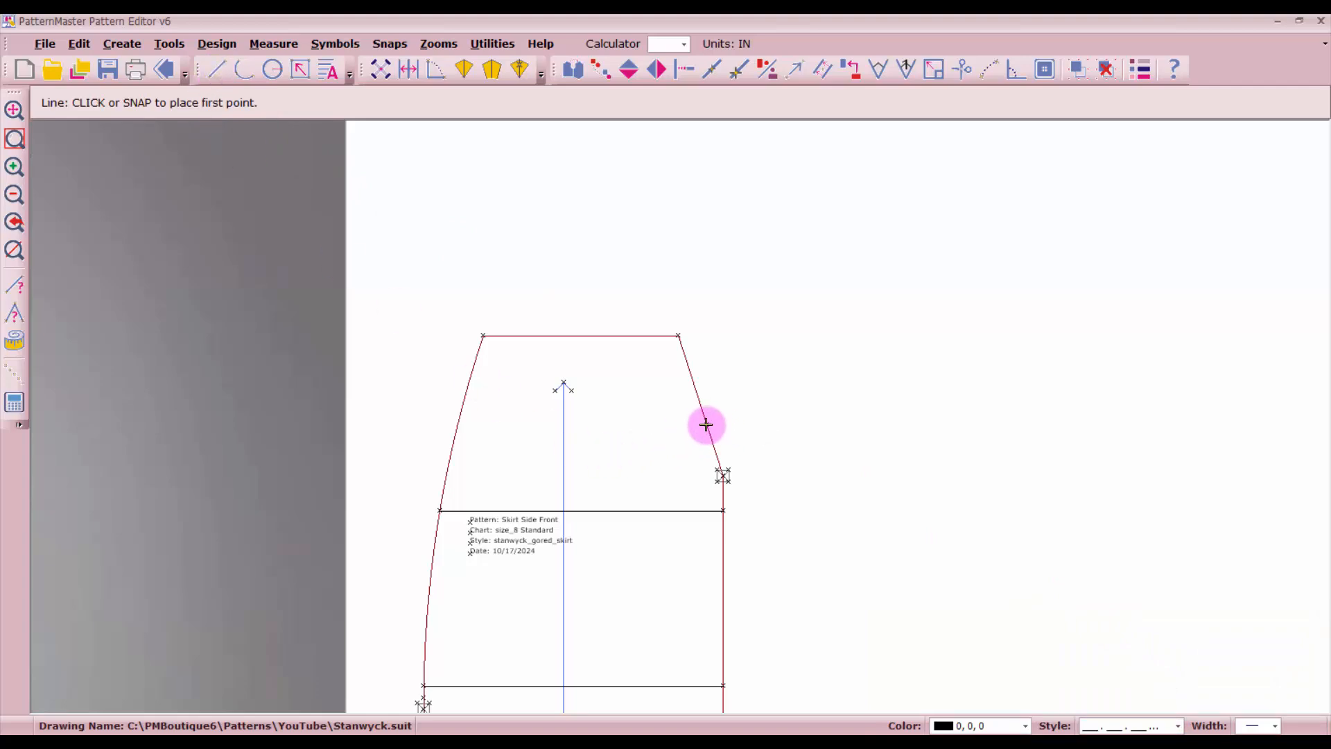
click(708, 422)
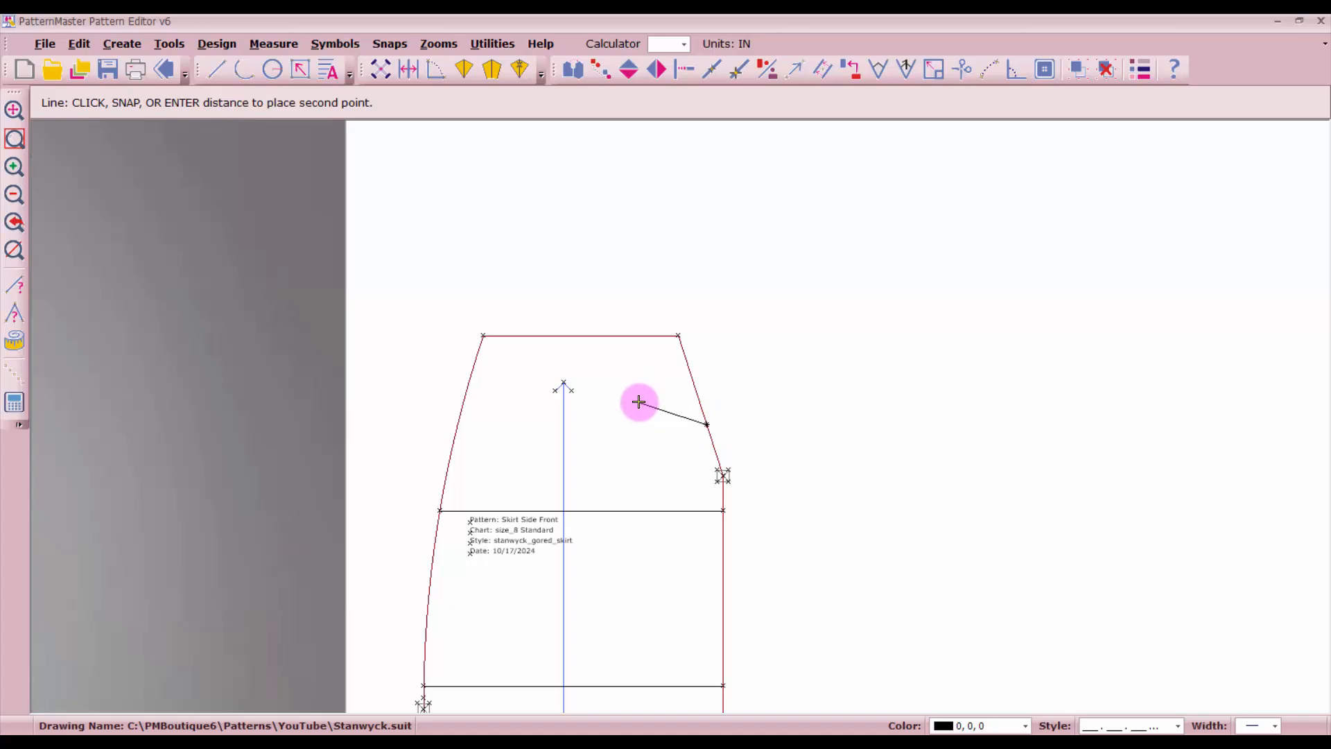
click(639, 403)
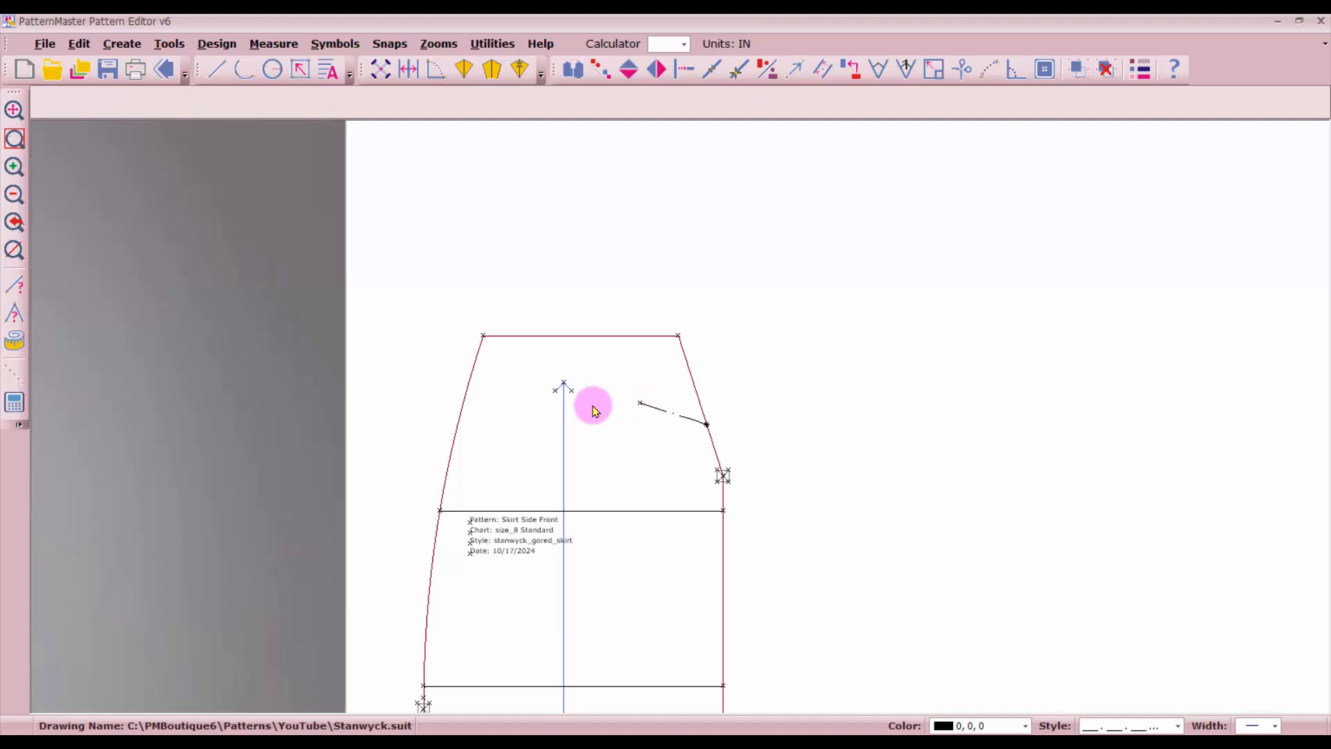
Step: Offset the curved side edge of the skirt side front outward by 0.5 inch
click(824, 72)
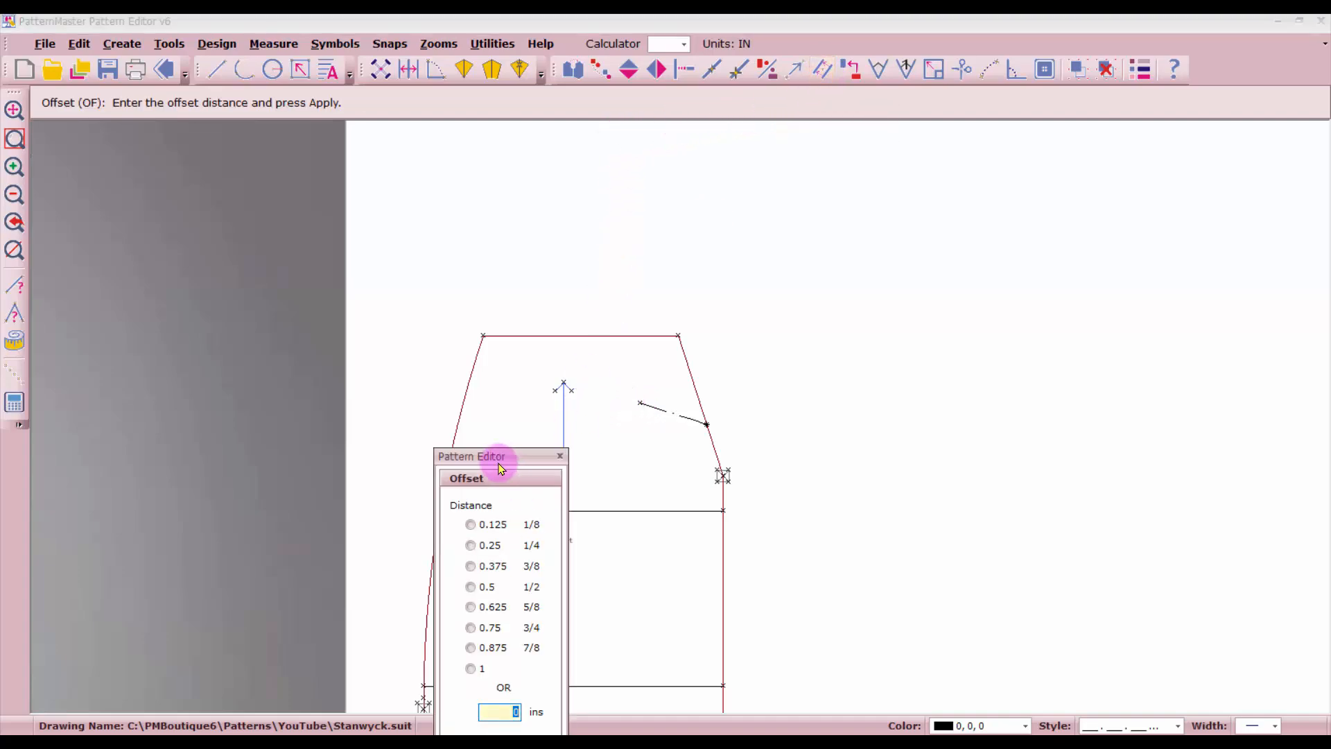
drag(509, 457, 1004, 347)
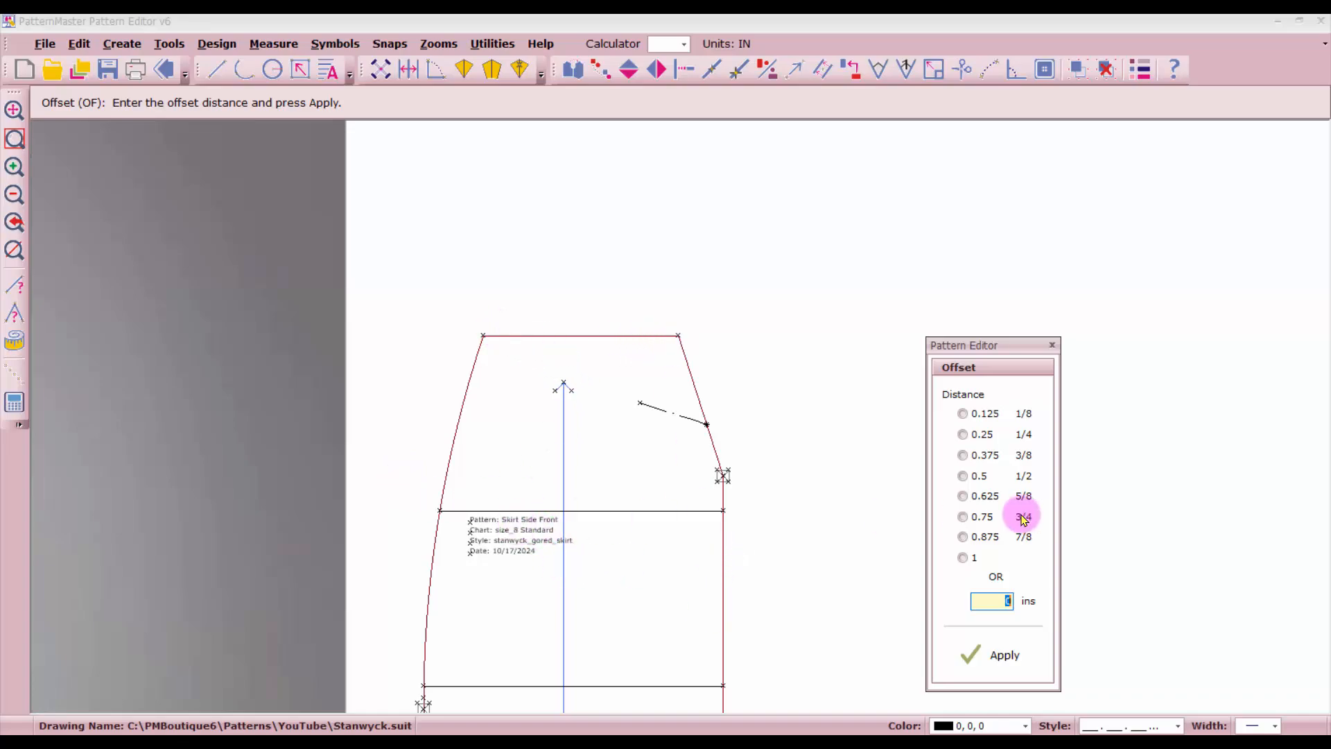
click(965, 497)
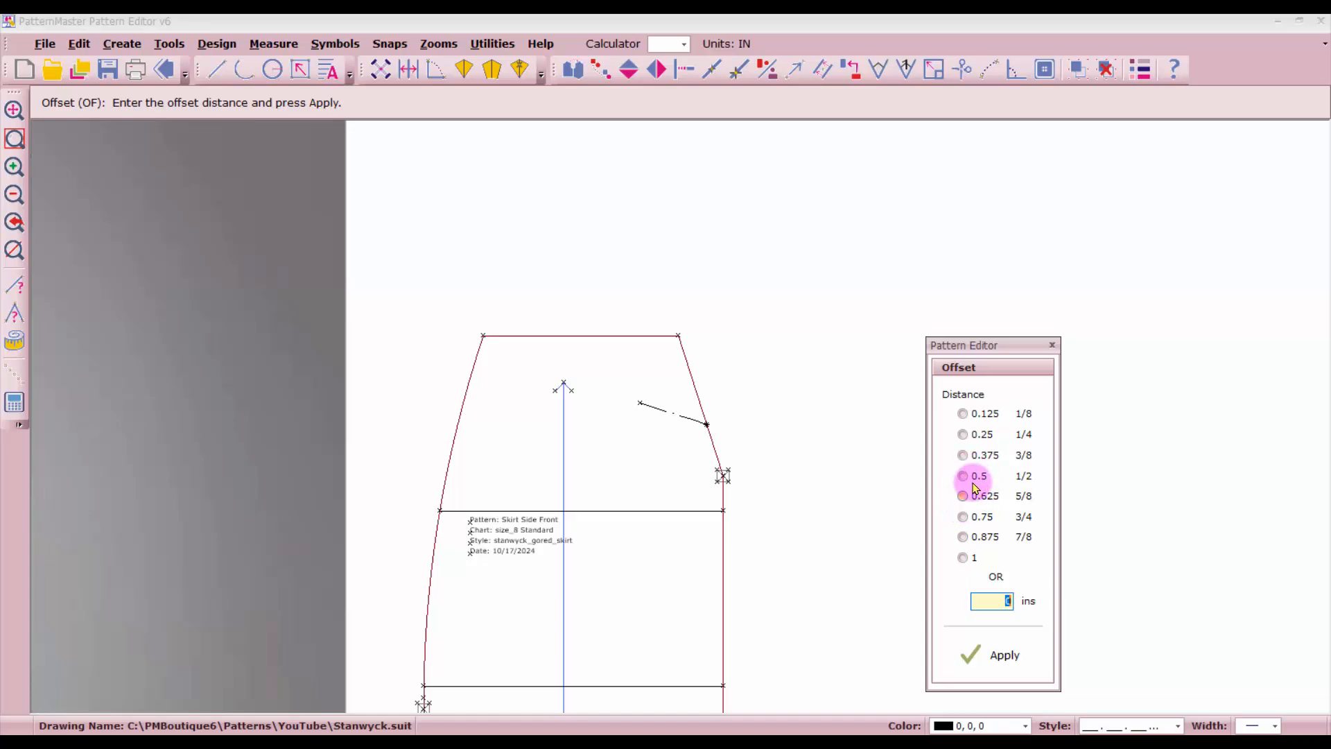
click(976, 477)
click(985, 651)
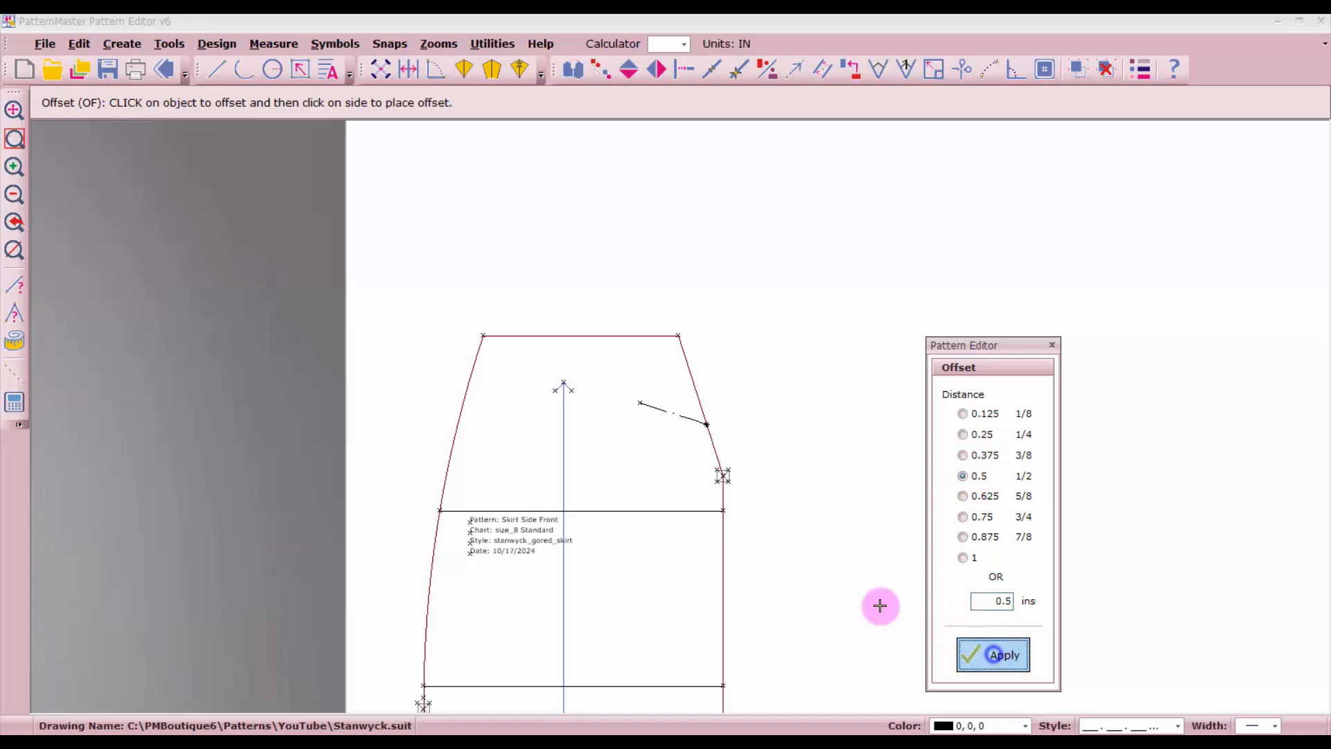
click(436, 470)
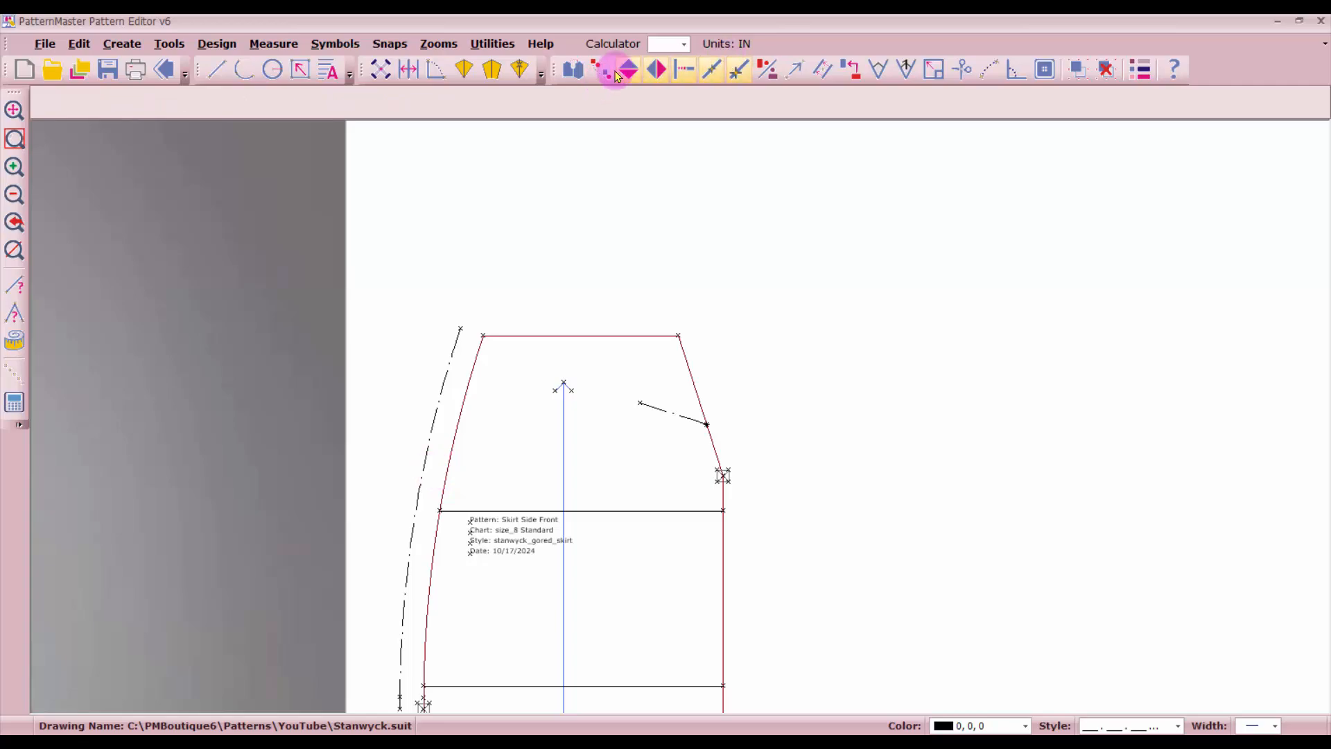
Step: Extend the upper horizontal line of the skirt side front to meet the offset side curve
click(683, 70)
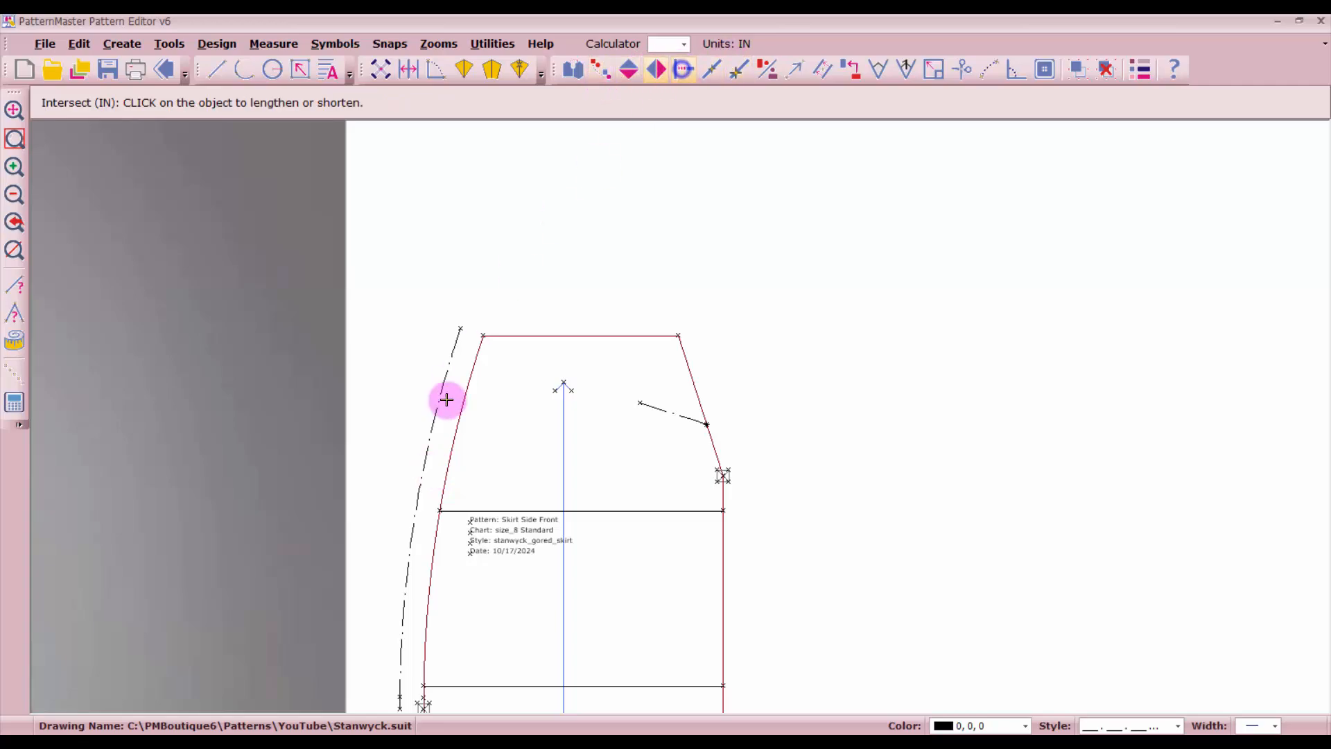
click(470, 505)
click(422, 503)
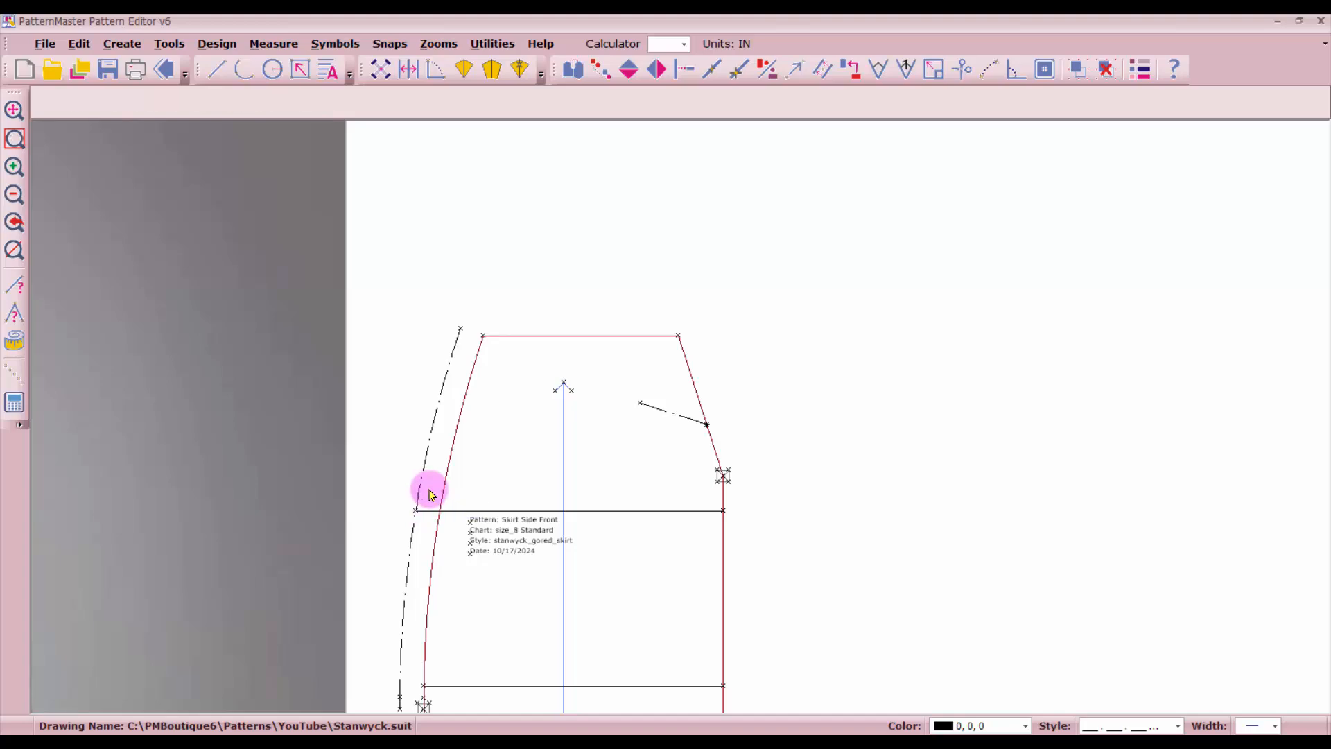
Step: Draw the pocket opening arc from the short pocket line's inner end to the extended horizontal line's outer end, curving it slightly downward
click(217, 67)
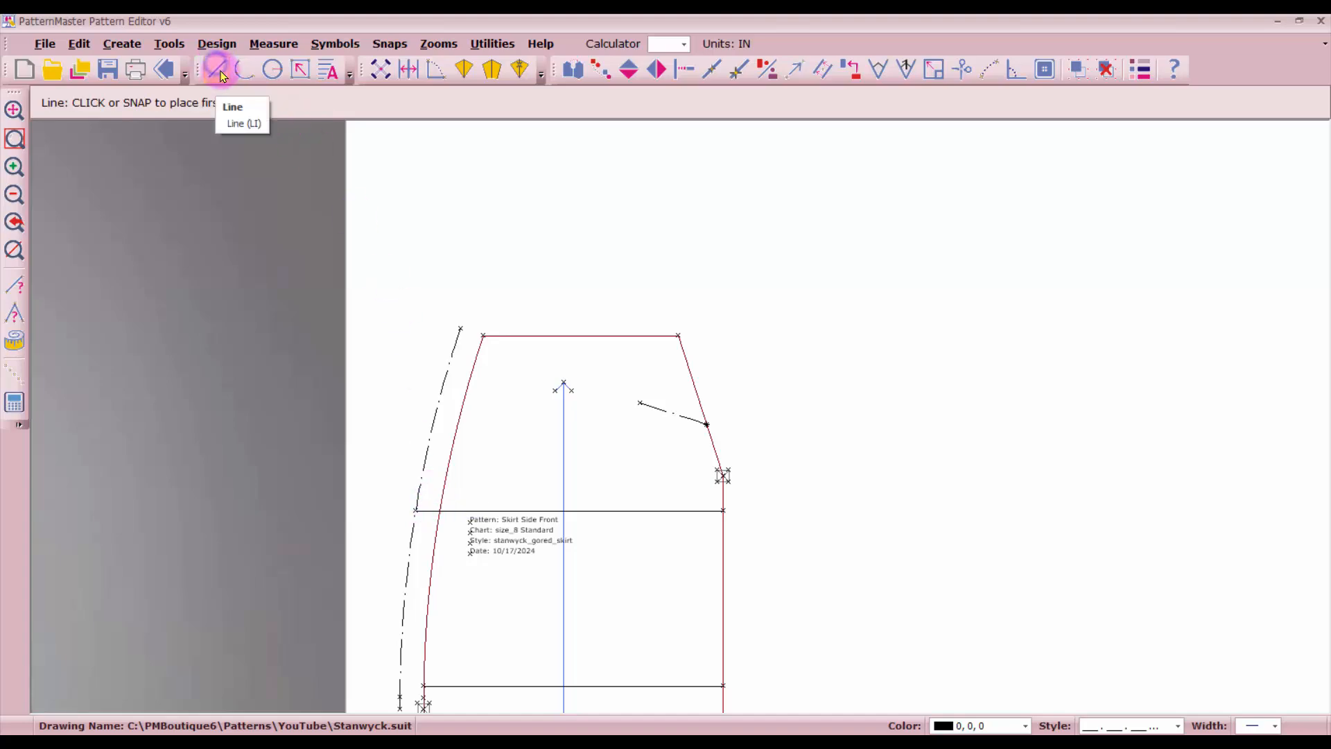
click(242, 70)
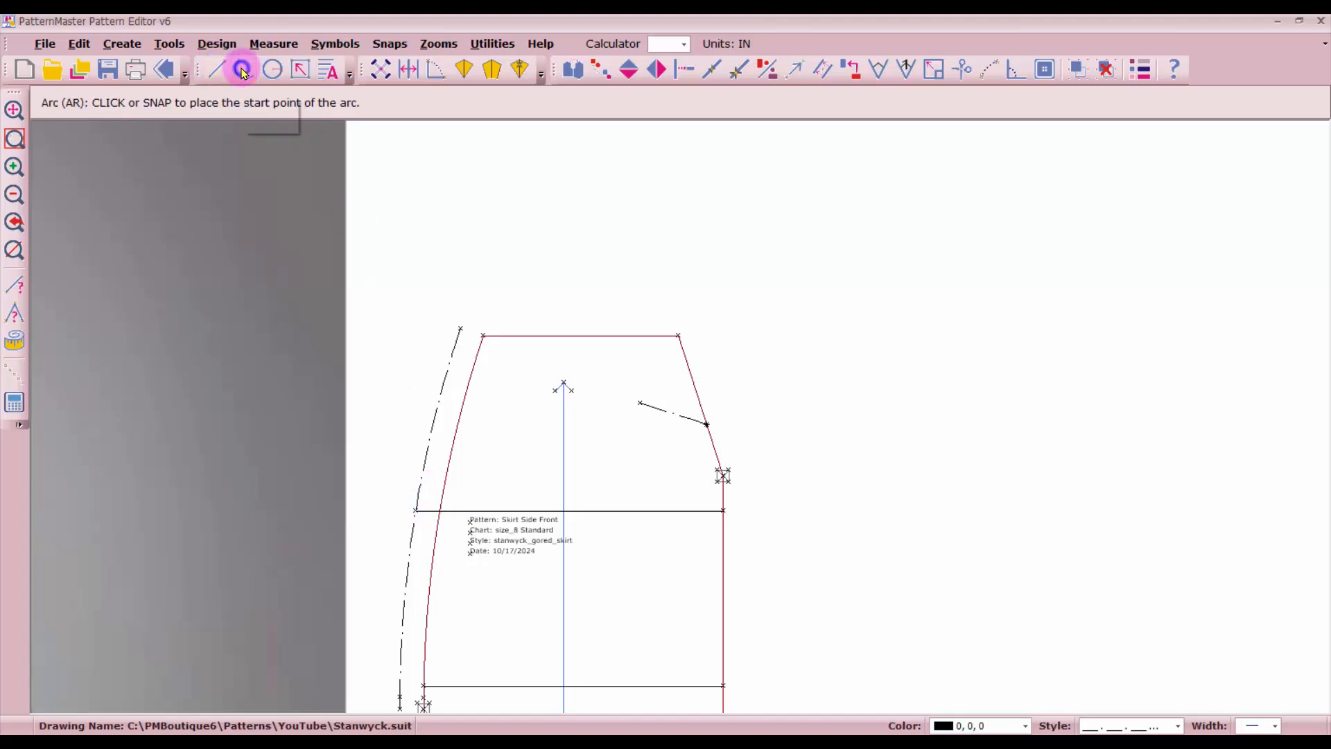
click(638, 400)
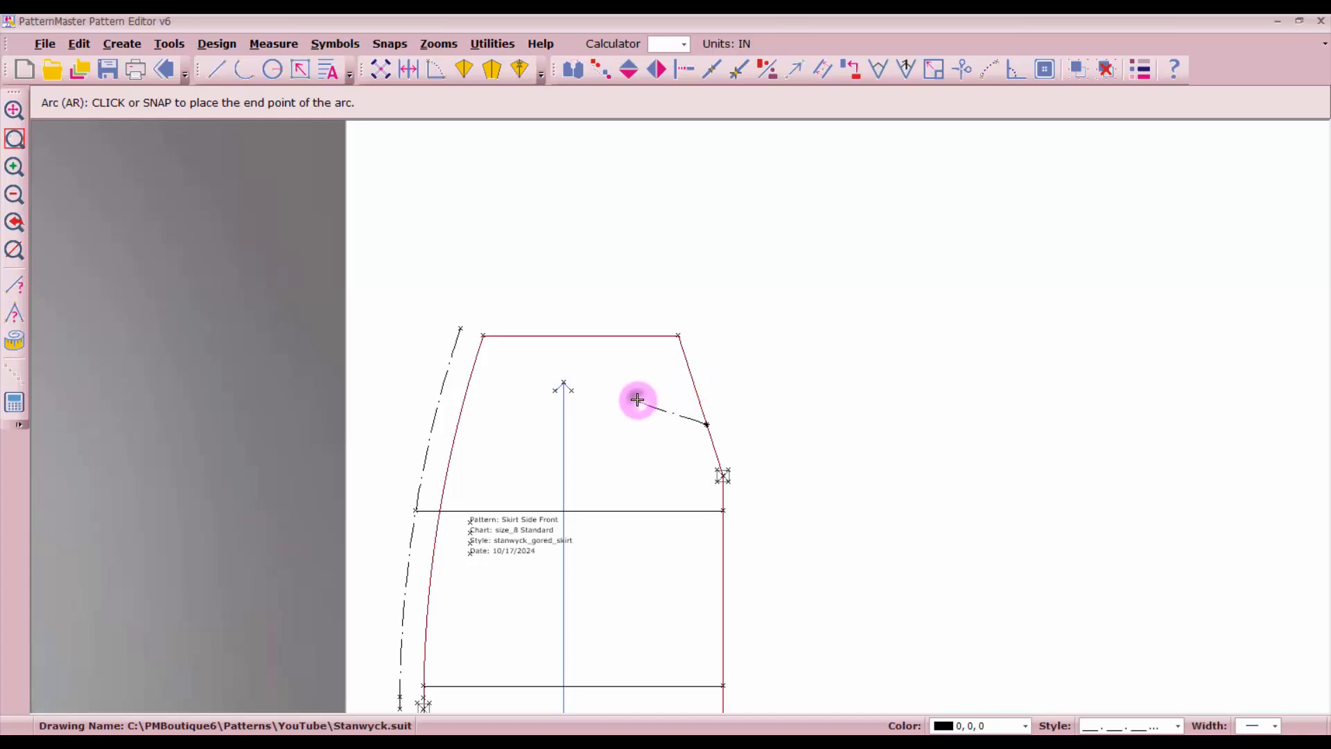
click(415, 508)
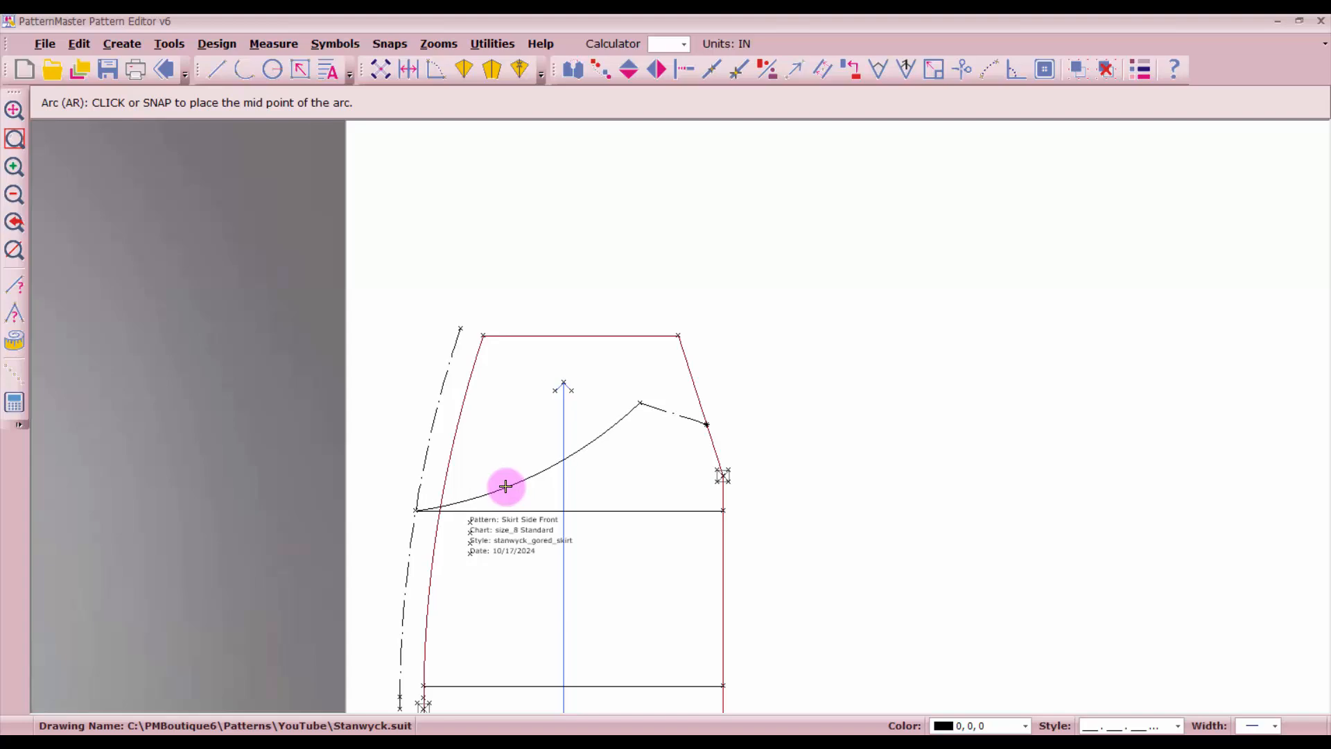
click(506, 486)
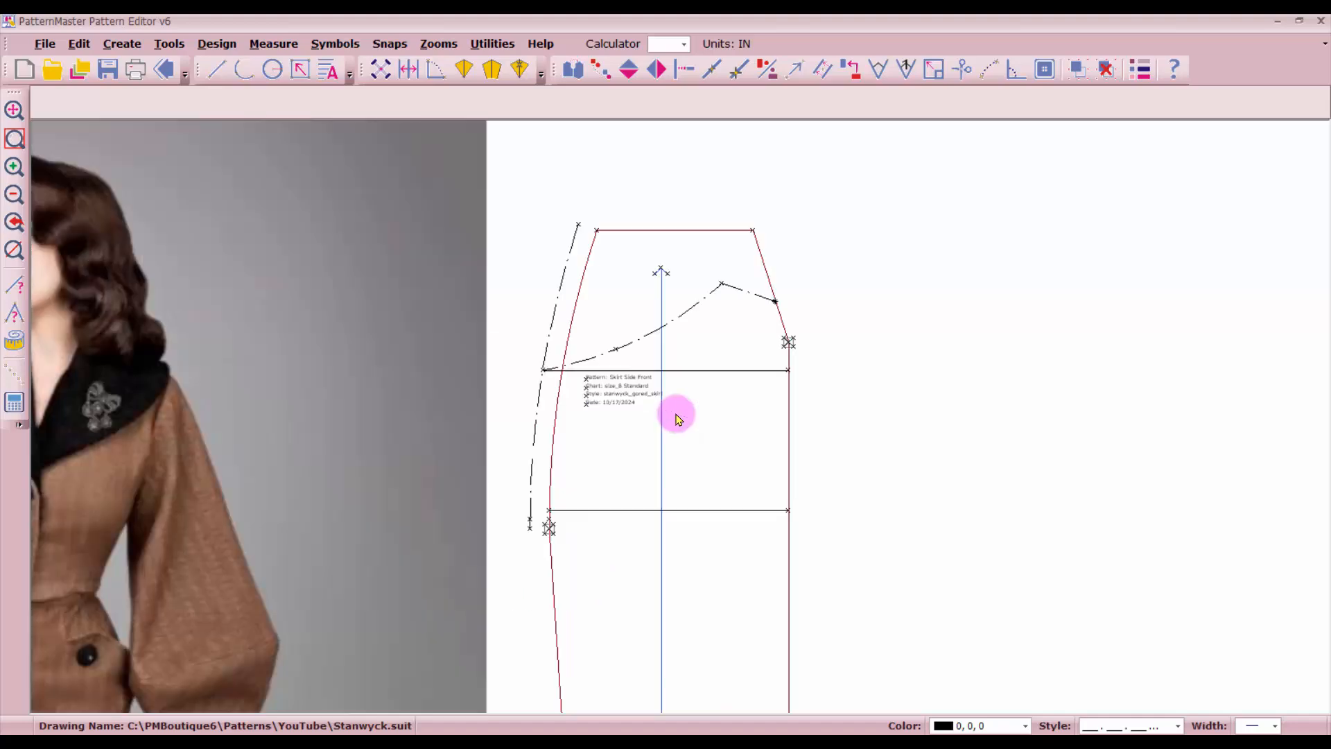
Step: Select the pocket arc, the short pocket line, the slanted and straight edges beside it, and the box mark at their corner
click(615, 355)
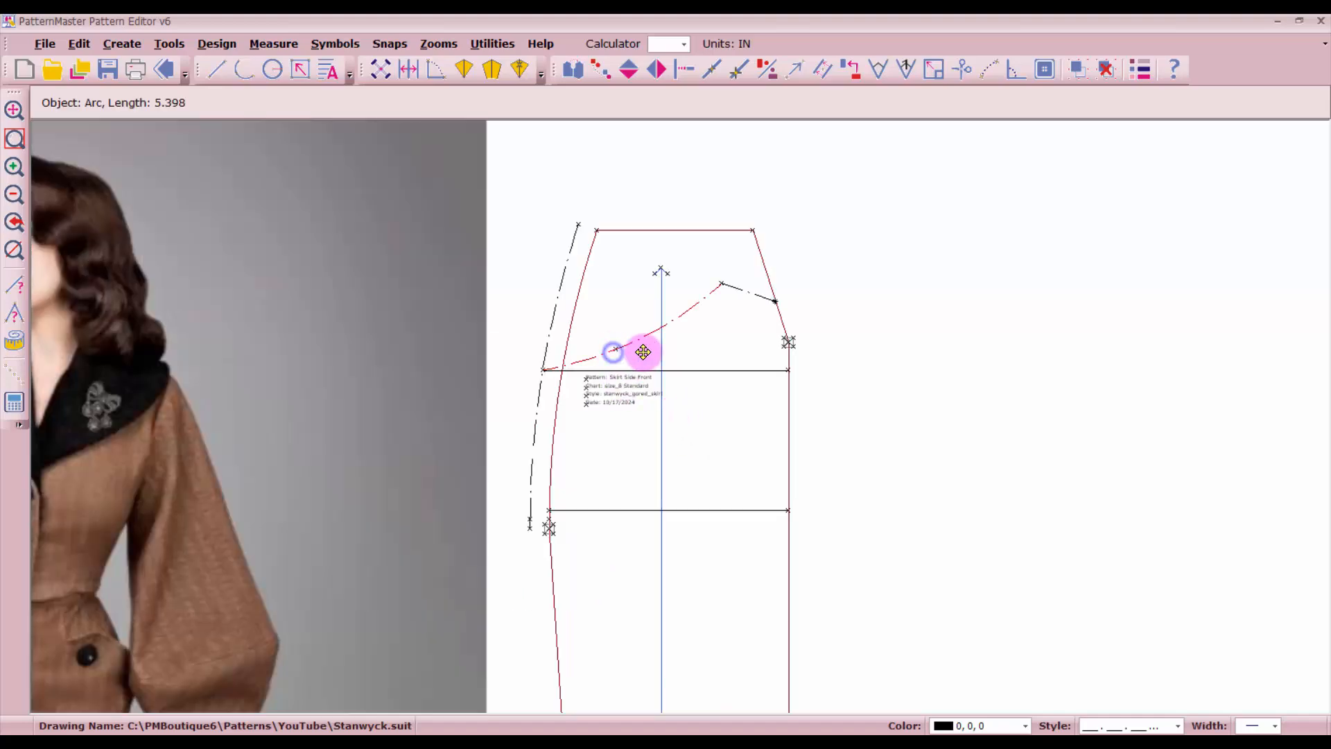
click(758, 296)
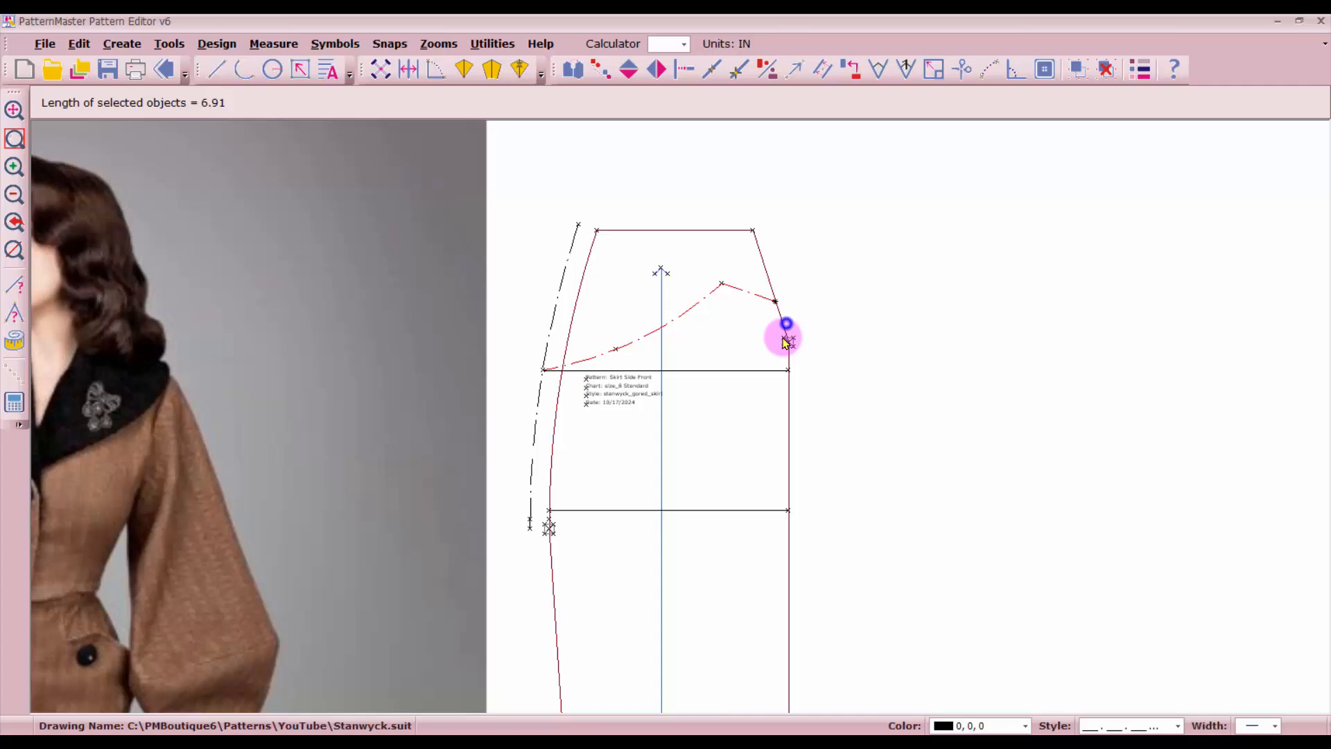
click(790, 413)
scroll(779, 360, up, 2)
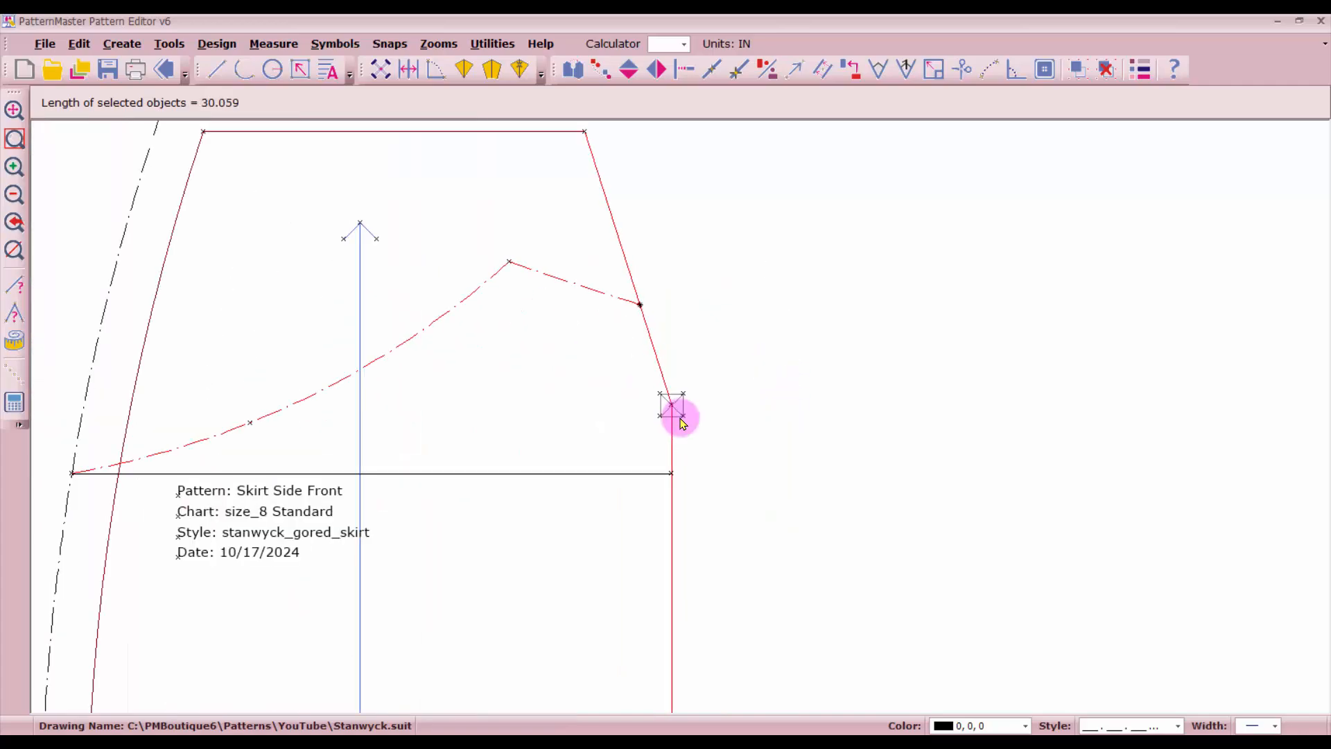
mouse_move(632, 379)
mouse_down()
mouse_move(678, 416)
mouse_move(687, 448)
mouse_up()
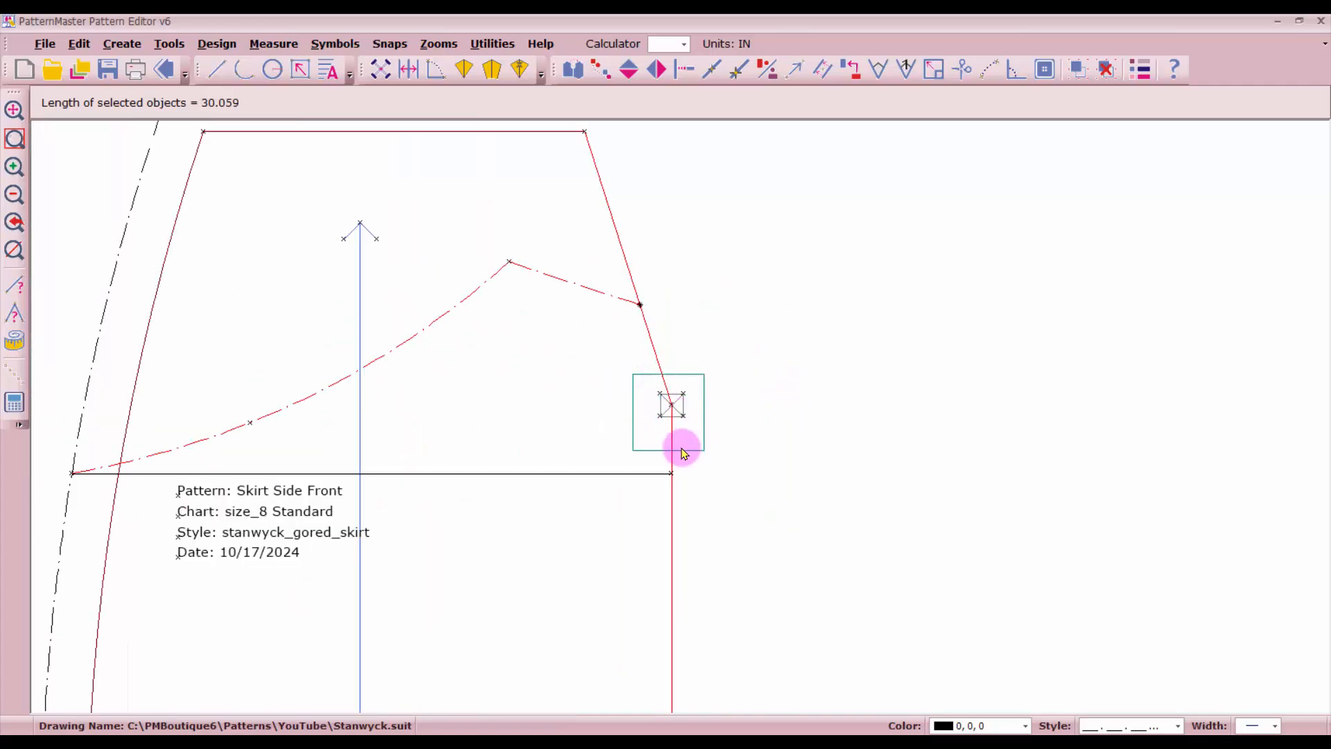
Step: Add the piece's label text, the extended upper horizontal line and the curved side edge to the selection
scroll(651, 428, down, 1)
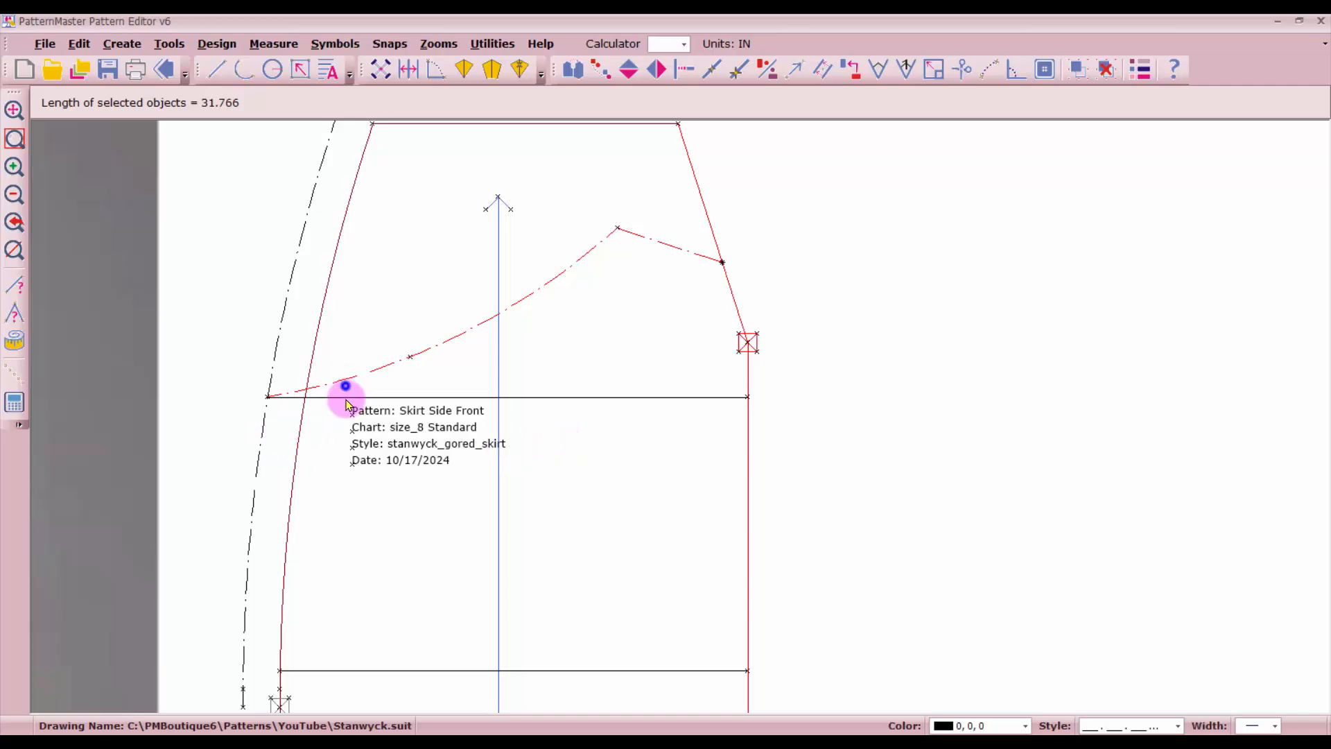
drag(342, 386, 419, 516)
click(565, 399)
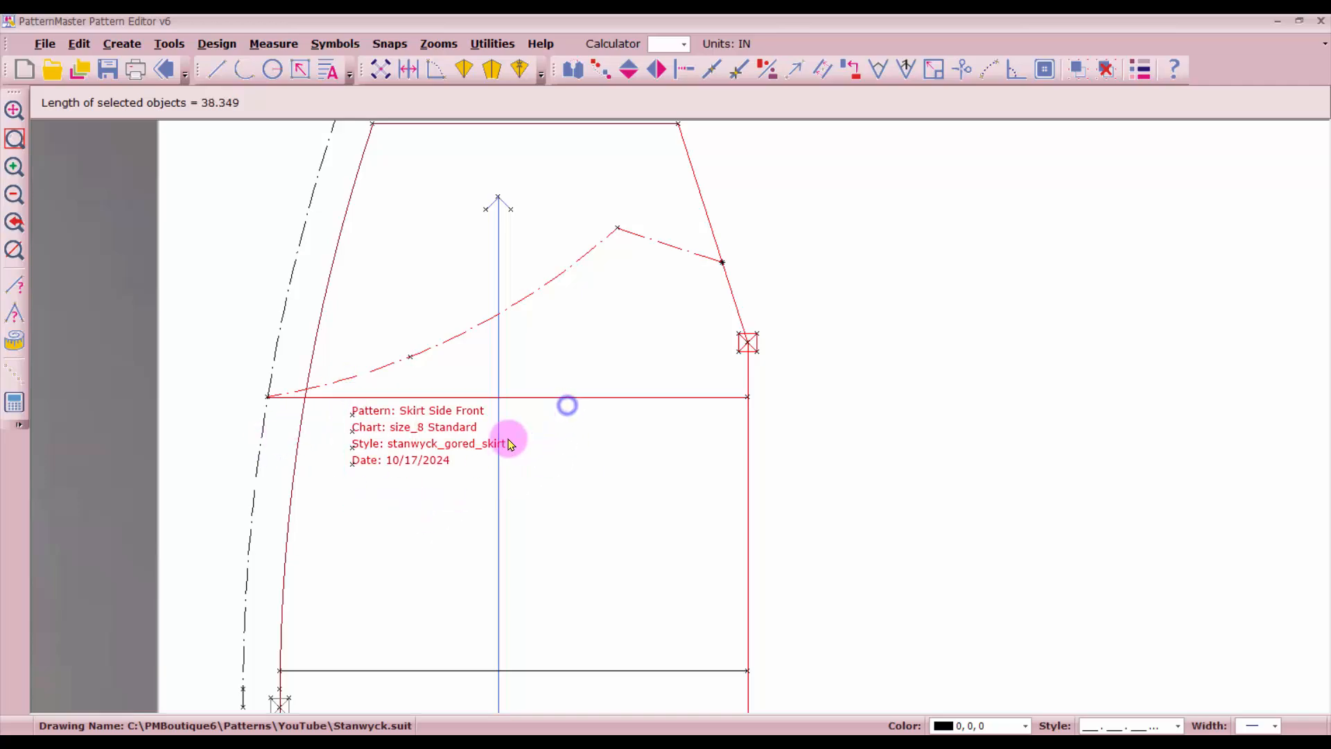
scroll(560, 424, down, 1)
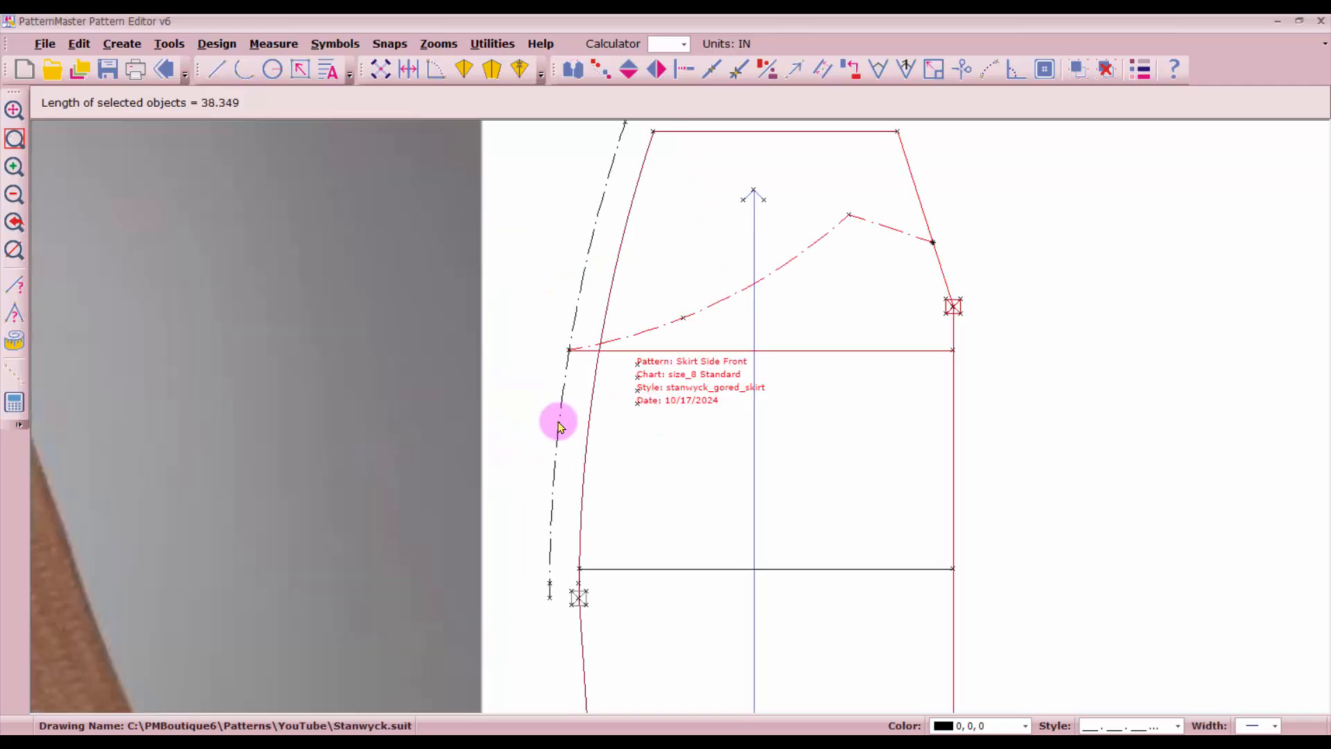
click(593, 424)
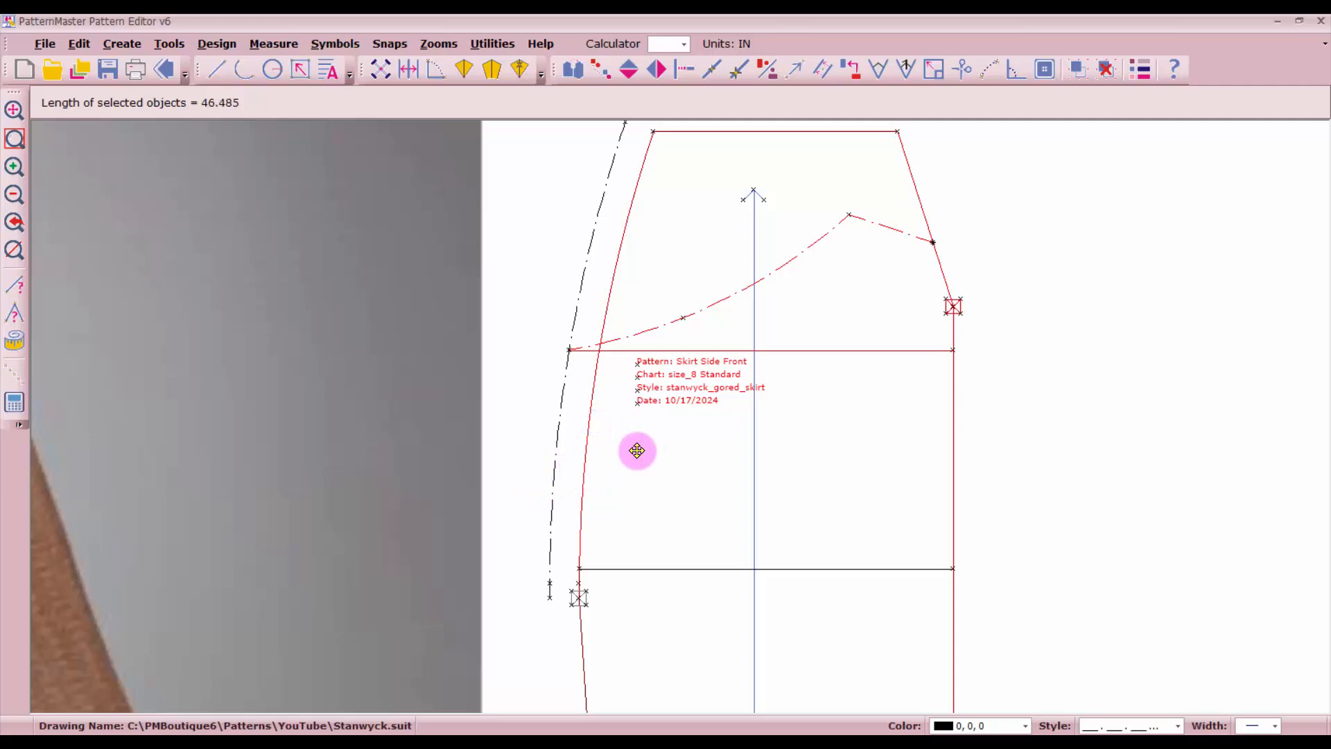
Step: Draw an arc bowing slightly outward from the pocket arc's outer end to the lower horizontal line's end on the side edge
click(249, 69)
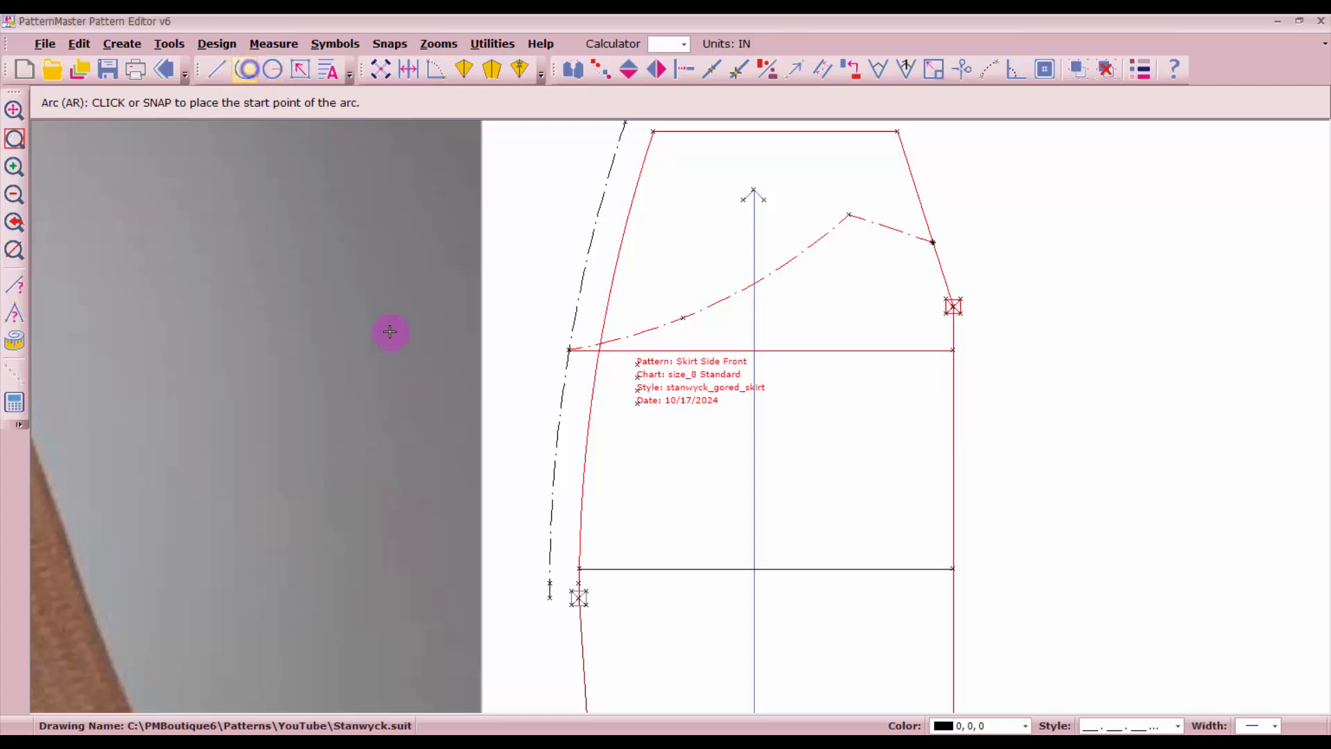
click(569, 353)
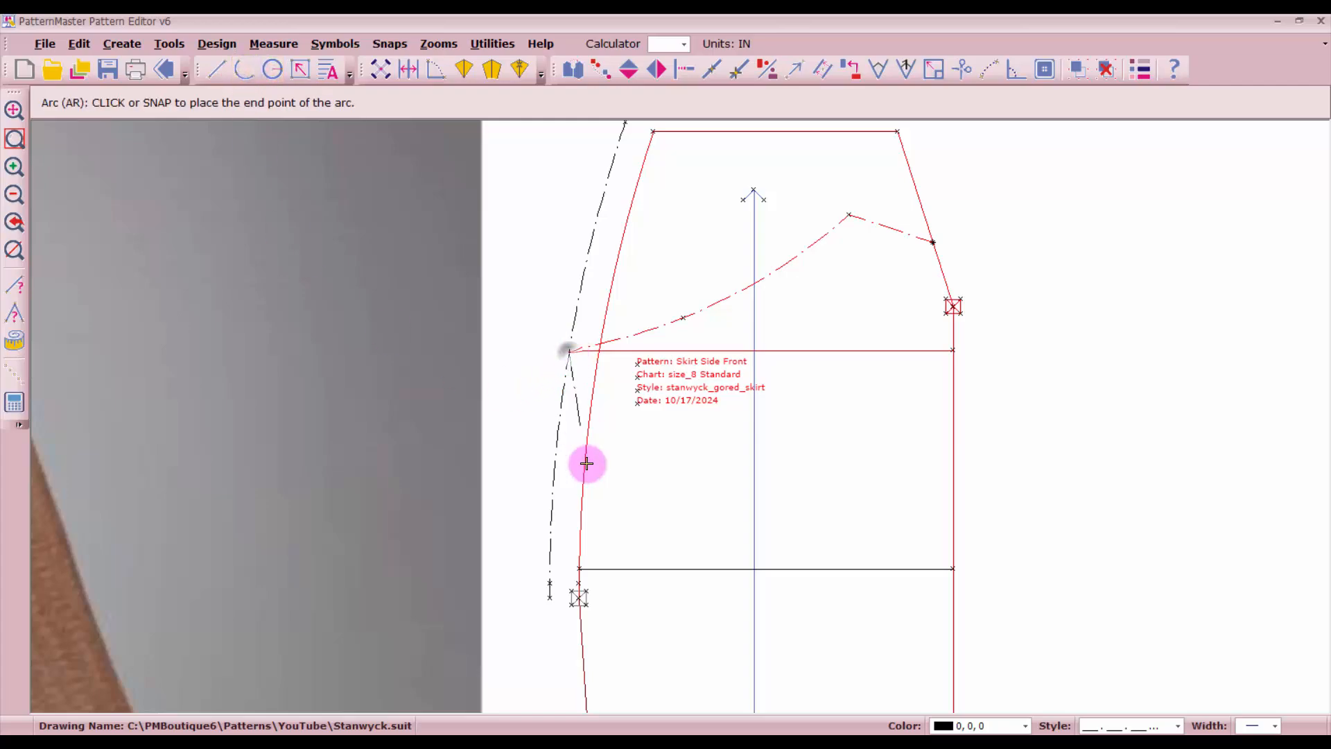
click(578, 567)
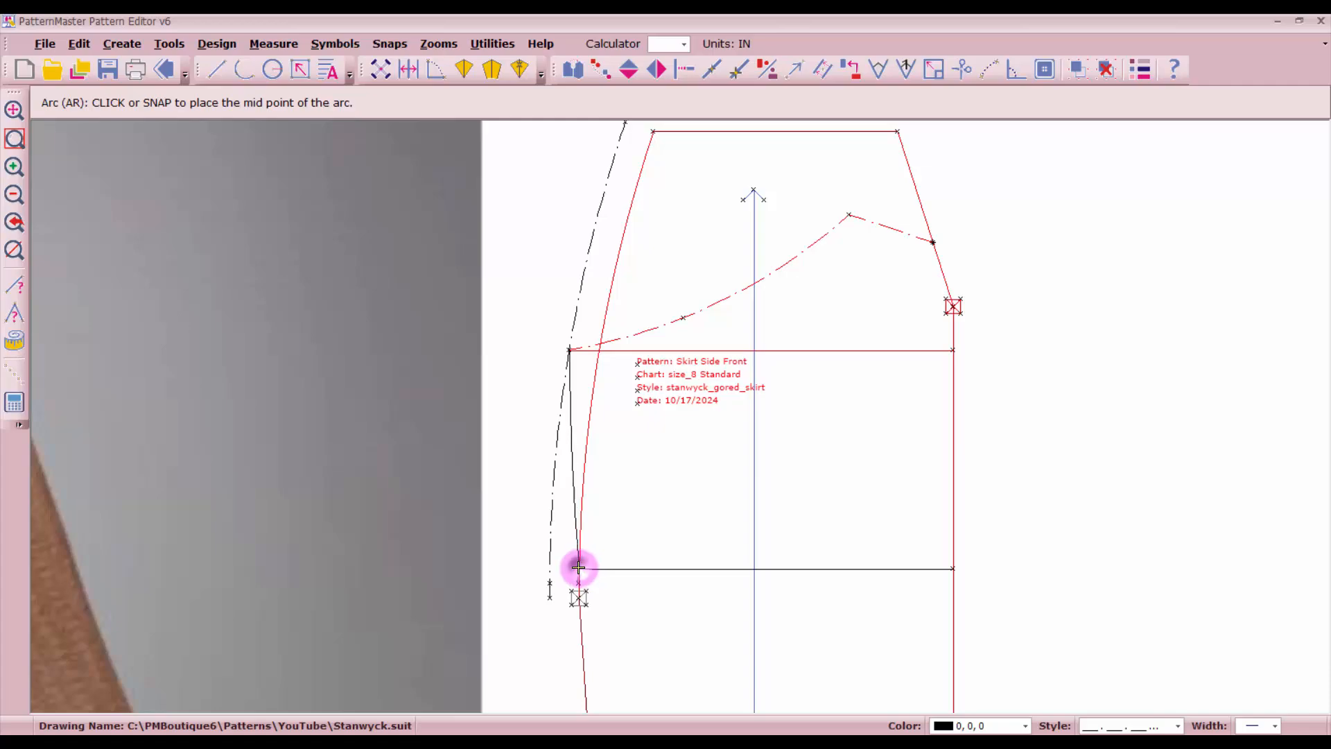
click(564, 478)
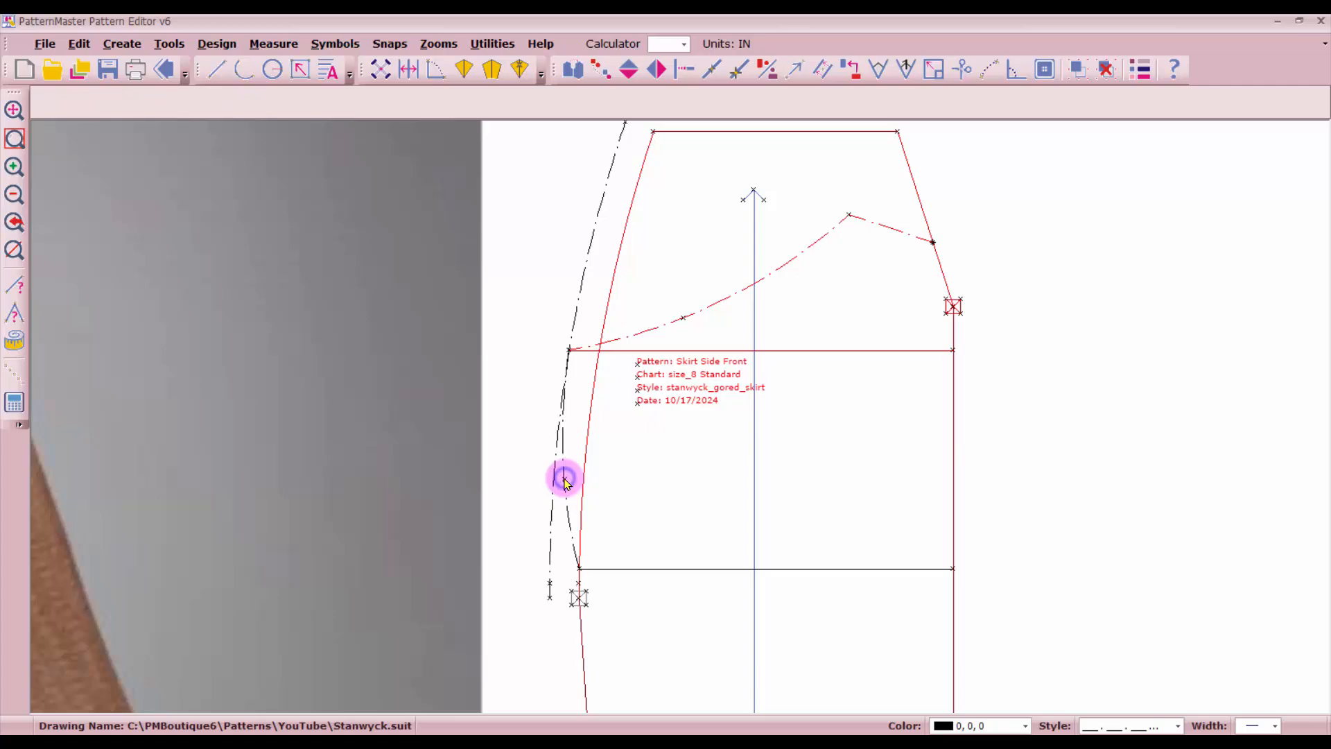
Step: Add the new outer pocket arc, the lower horizontal line and the box mark on the curved side edge to the selection
click(565, 478)
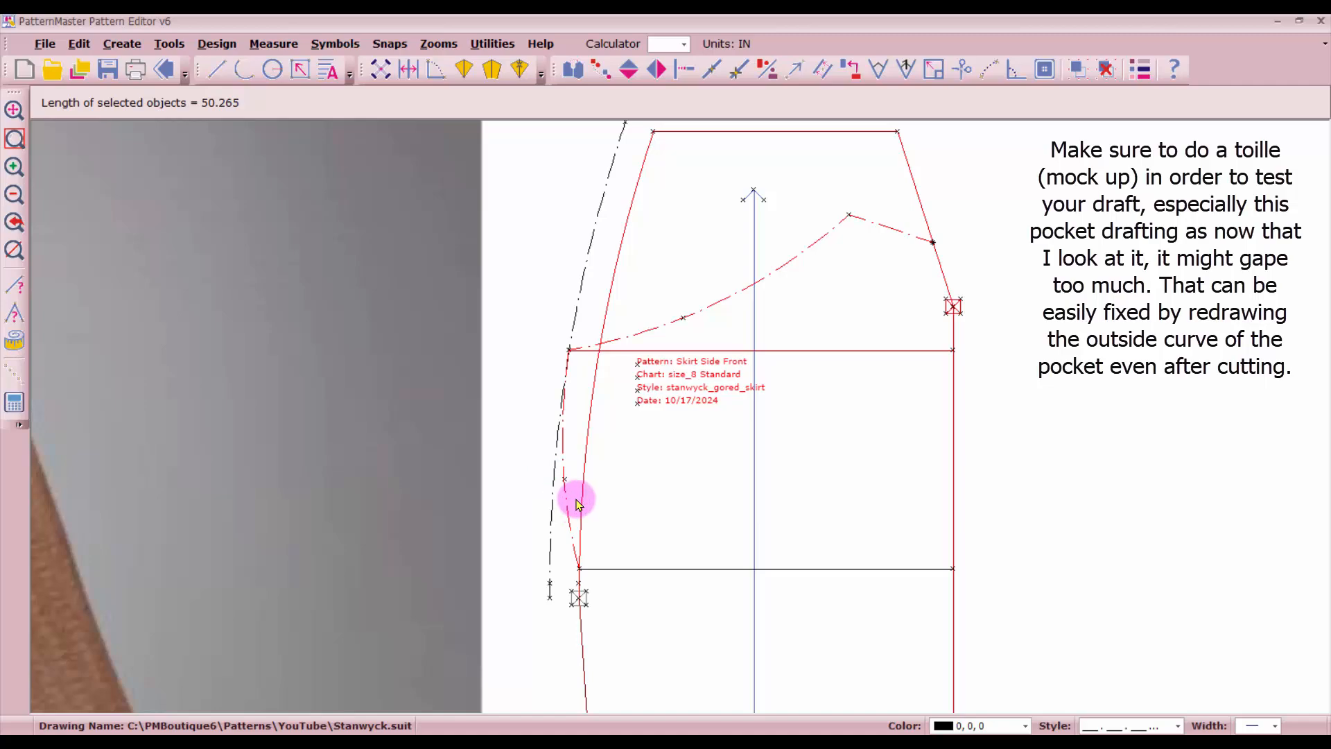
click(674, 572)
scroll(676, 579, down, 1)
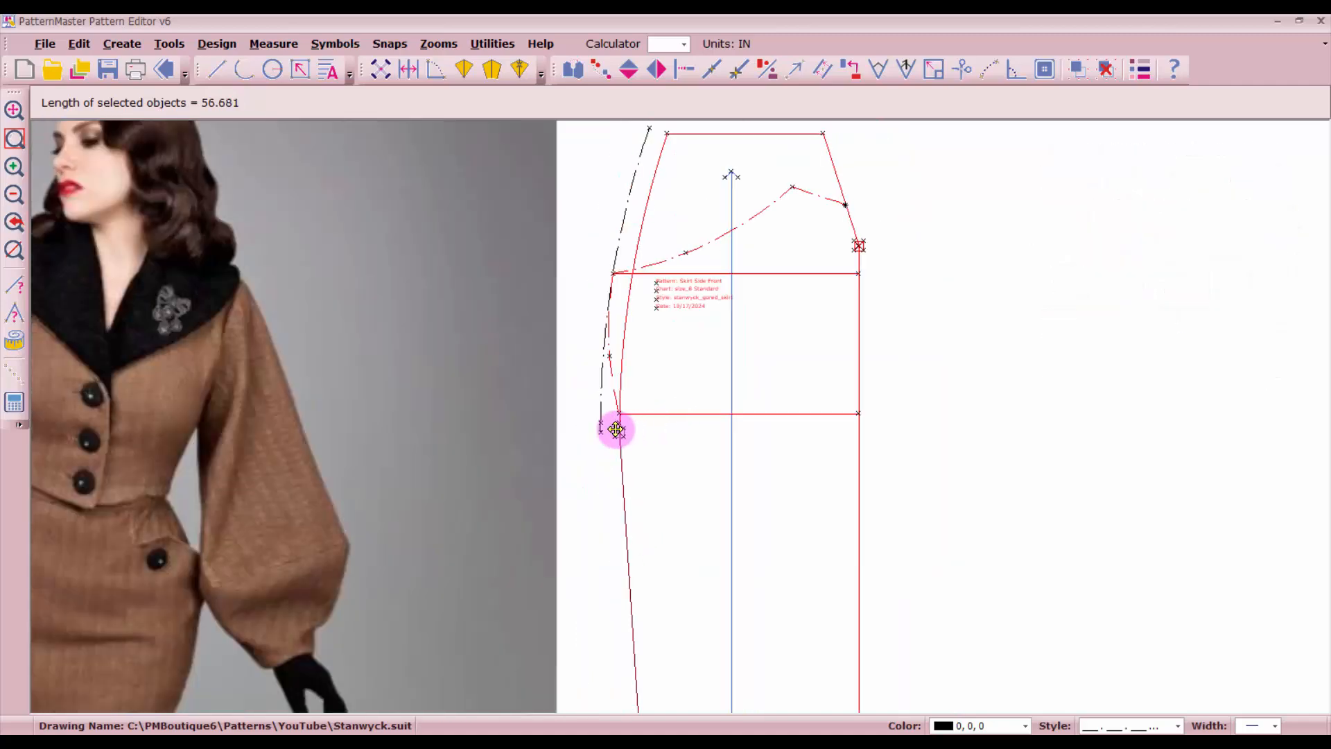
scroll(615, 425, up, 3)
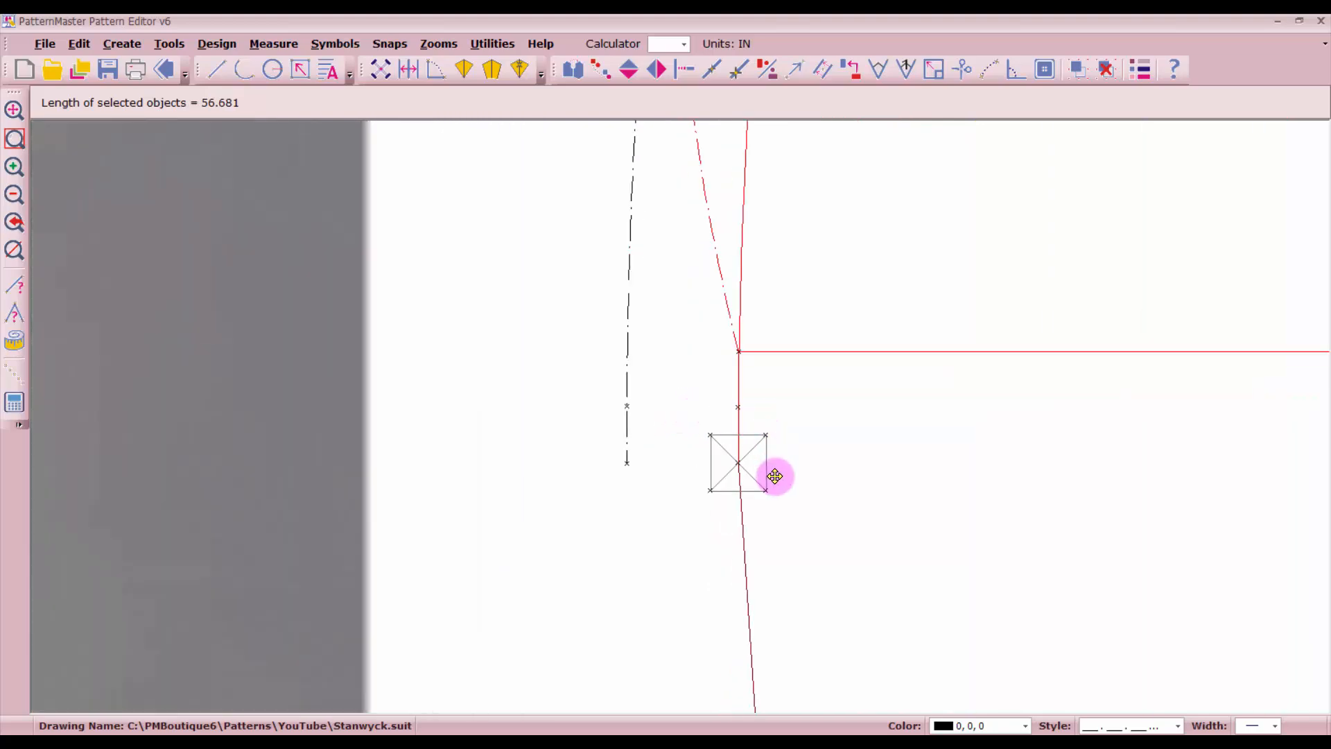
click(692, 407)
click(801, 521)
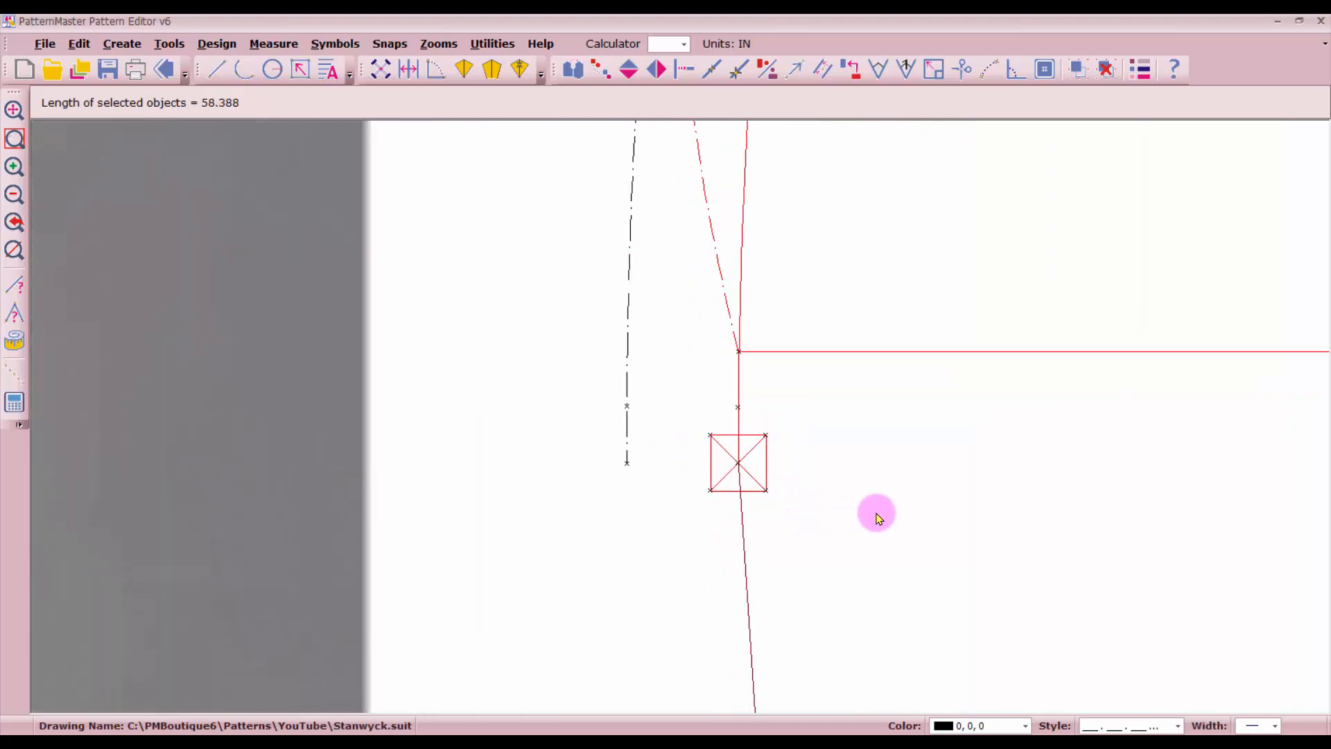
Step: Add the lower tapered side edge and the hem line of the skirt side front to the selection
scroll(680, 416, down, 3)
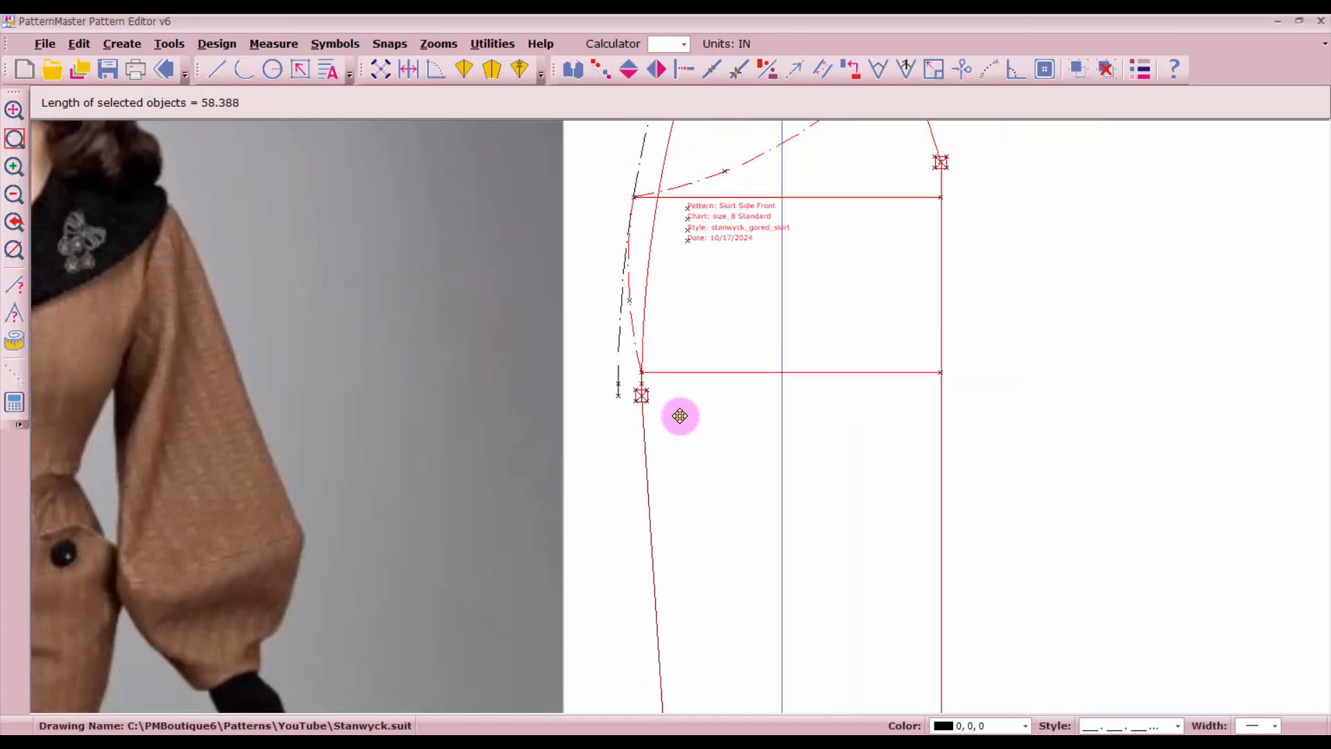
click(660, 466)
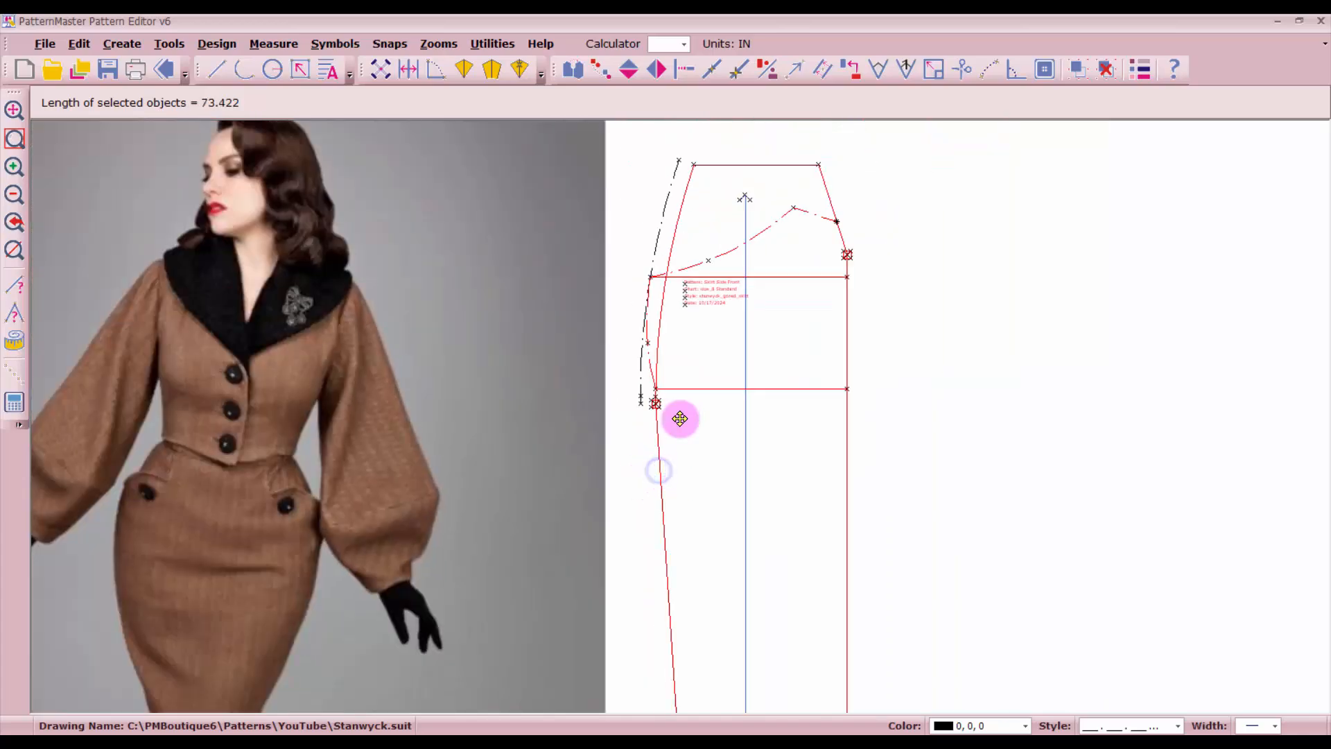
scroll(679, 429, down, 2)
click(709, 626)
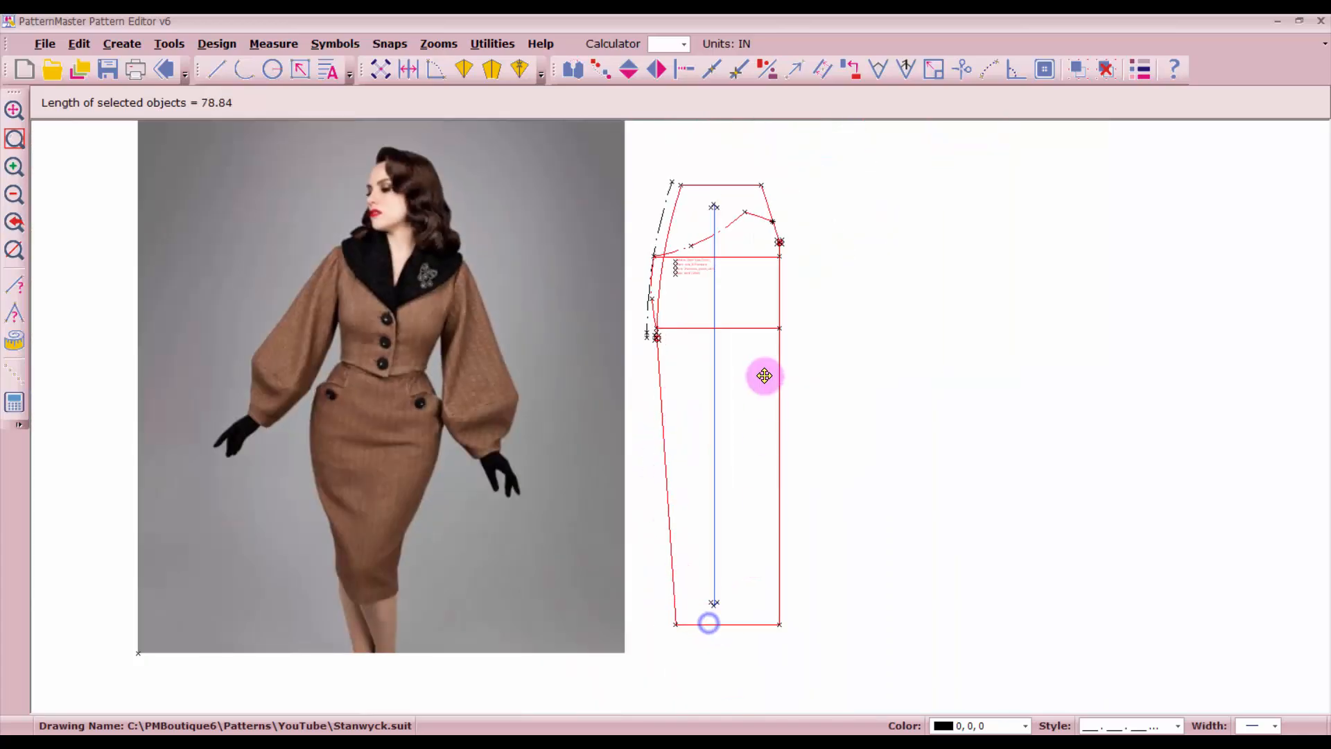
Step: Add the located point where the short pocket line meets the slanted edge to the selection
scroll(763, 375, up, 1)
scroll(678, 416, up, 1)
scroll(701, 194, up, 1)
scroll(679, 415, up, 6)
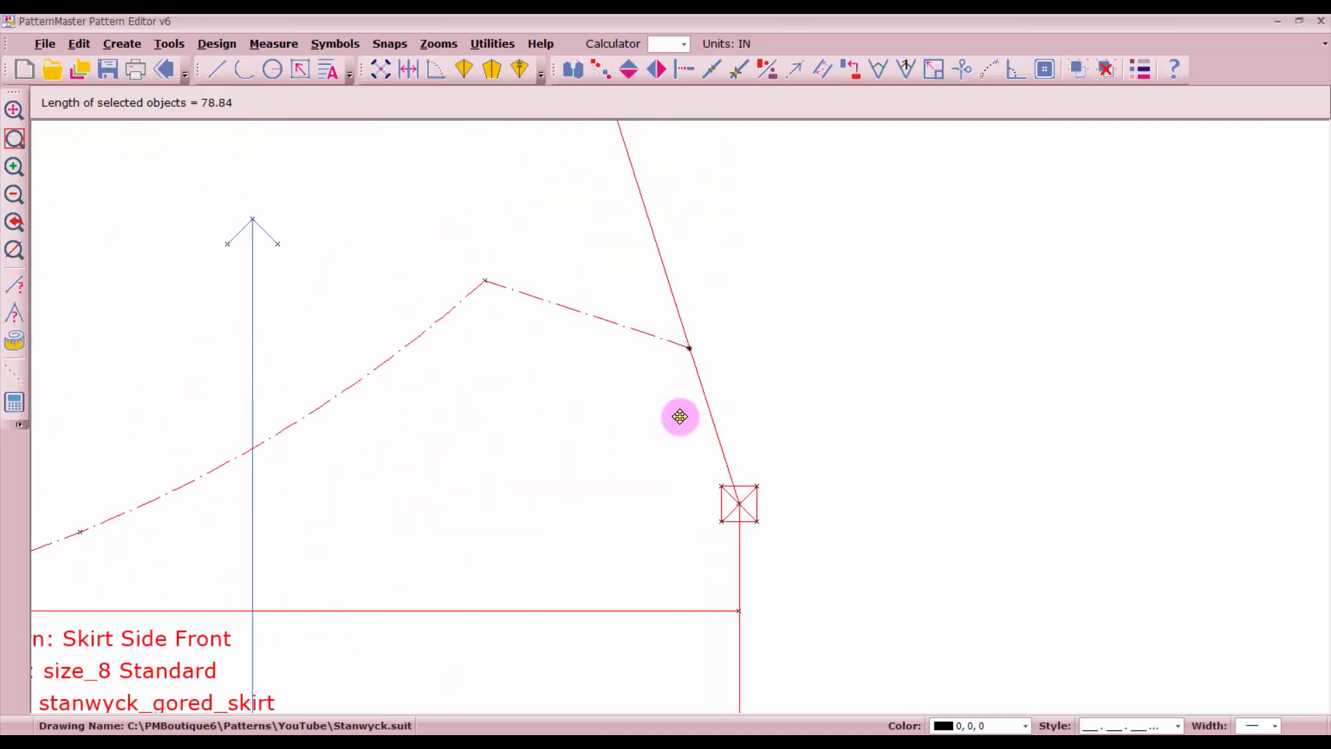
scroll(671, 417, down, 1)
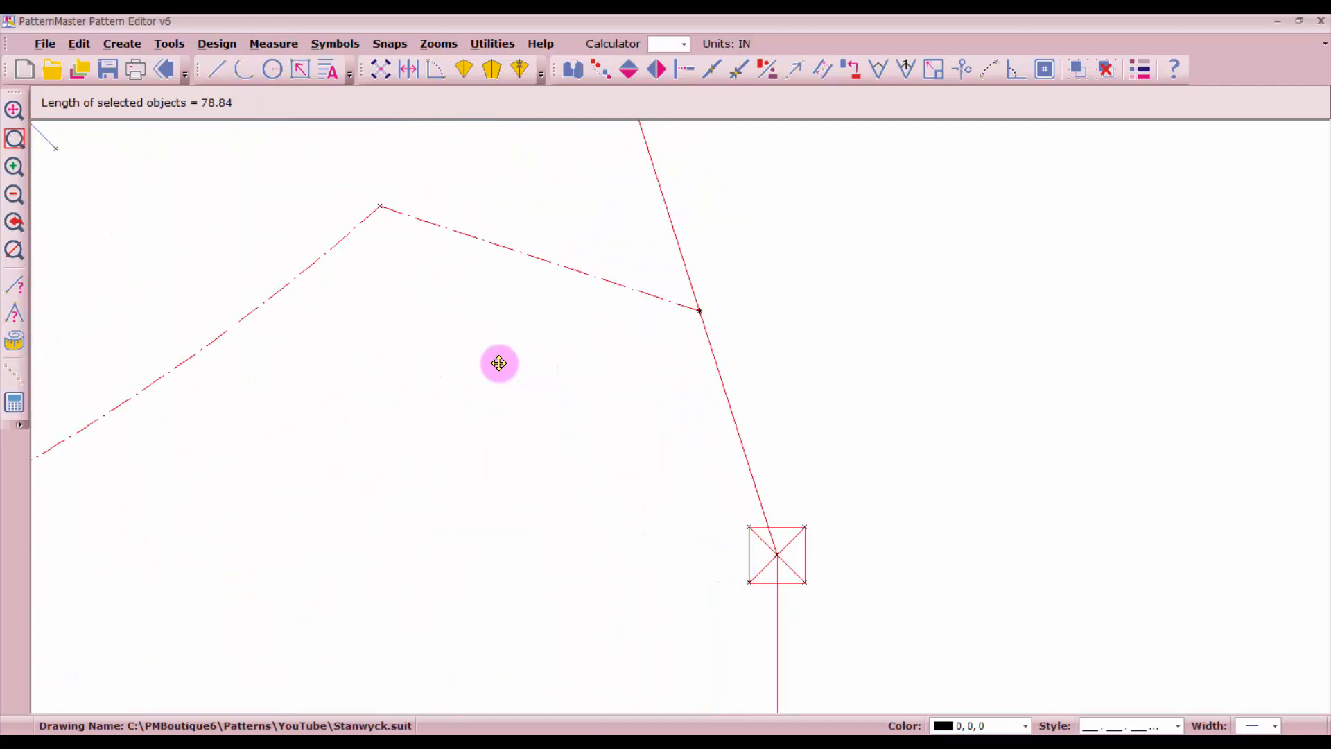
drag(671, 288, 728, 357)
scroll(672, 416, down, 1)
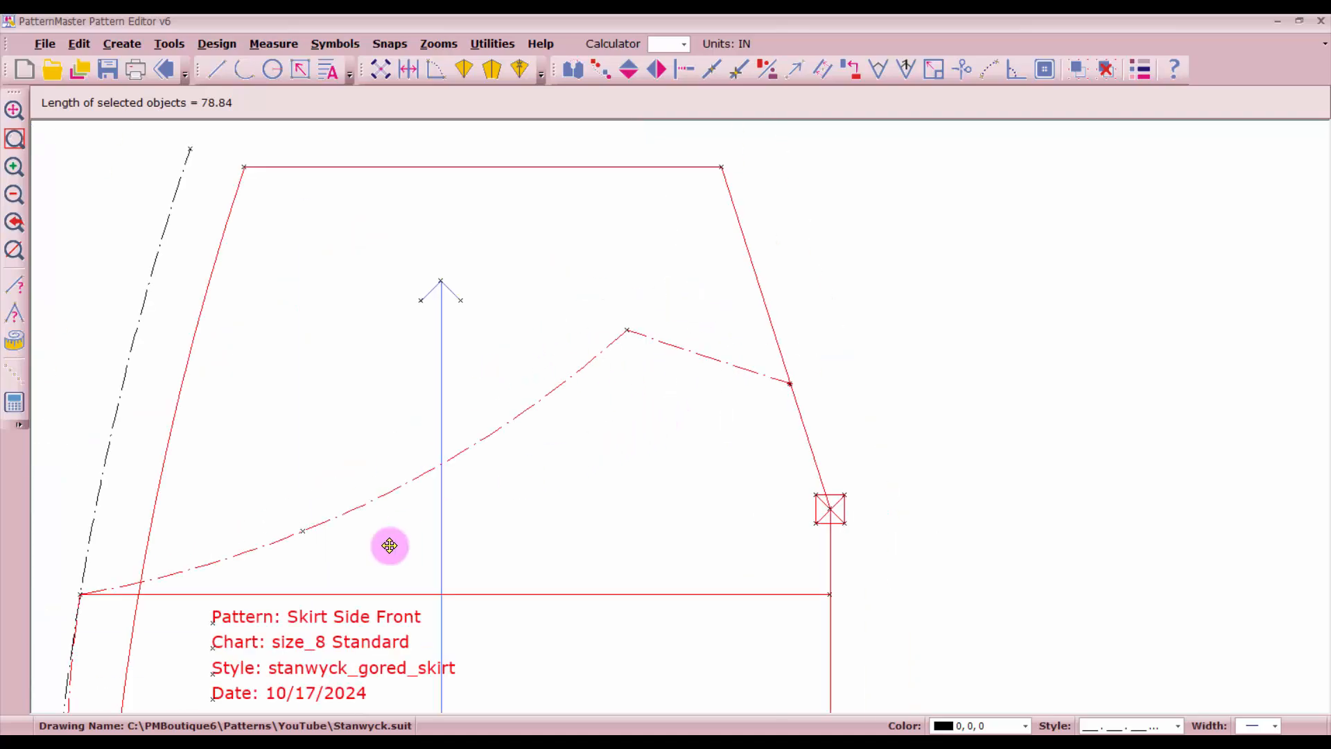
scroll(419, 577, down, 1)
scroll(659, 414, down, 2)
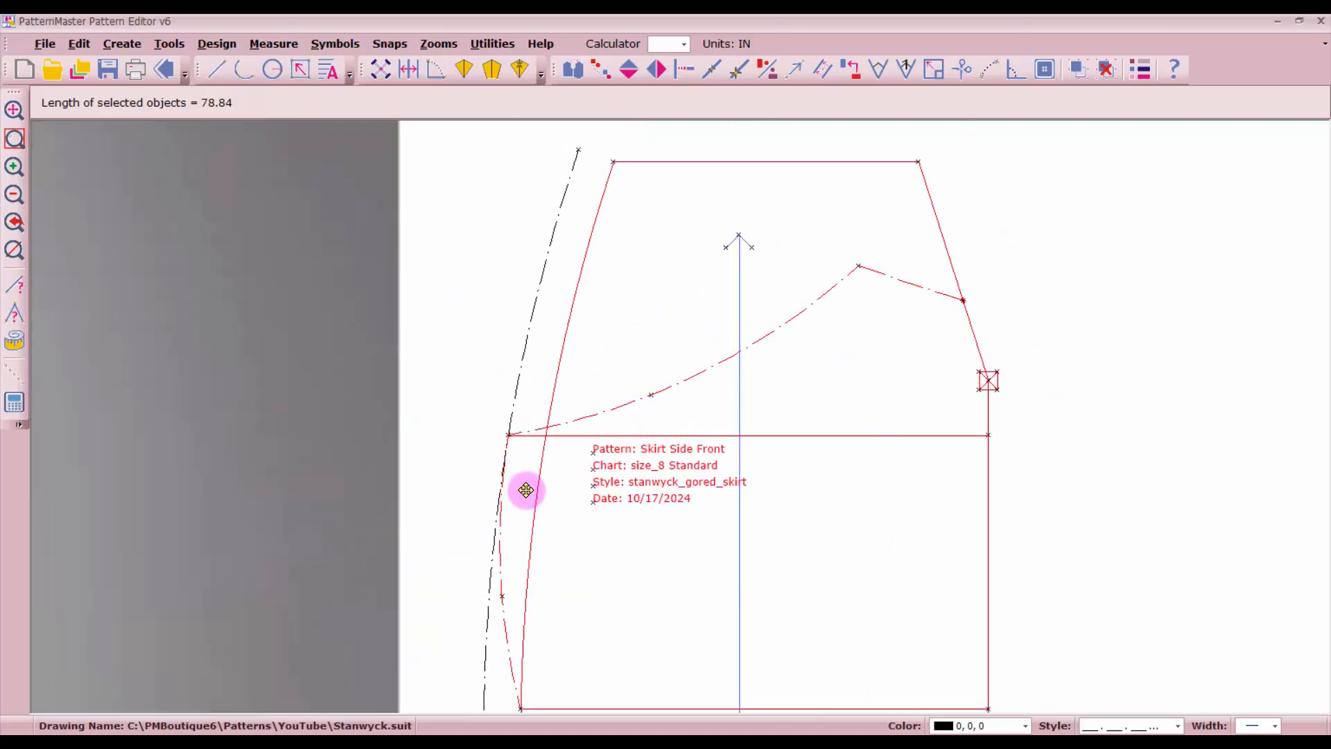
Step: Make one copy of the selected pocketed skirt outlines and place it in the empty space beside the original side front
scroll(526, 491, up, 5)
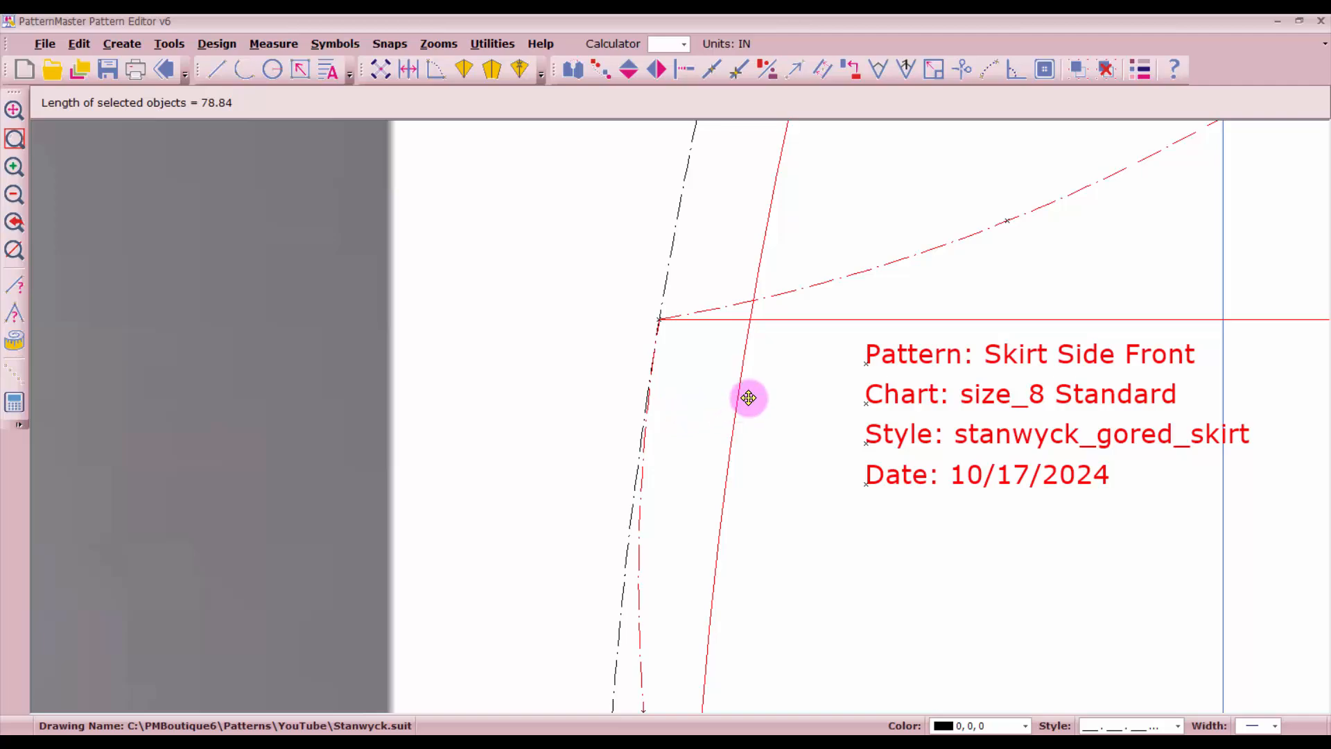
scroll(678, 416, down, 2)
scroll(679, 416, down, 1)
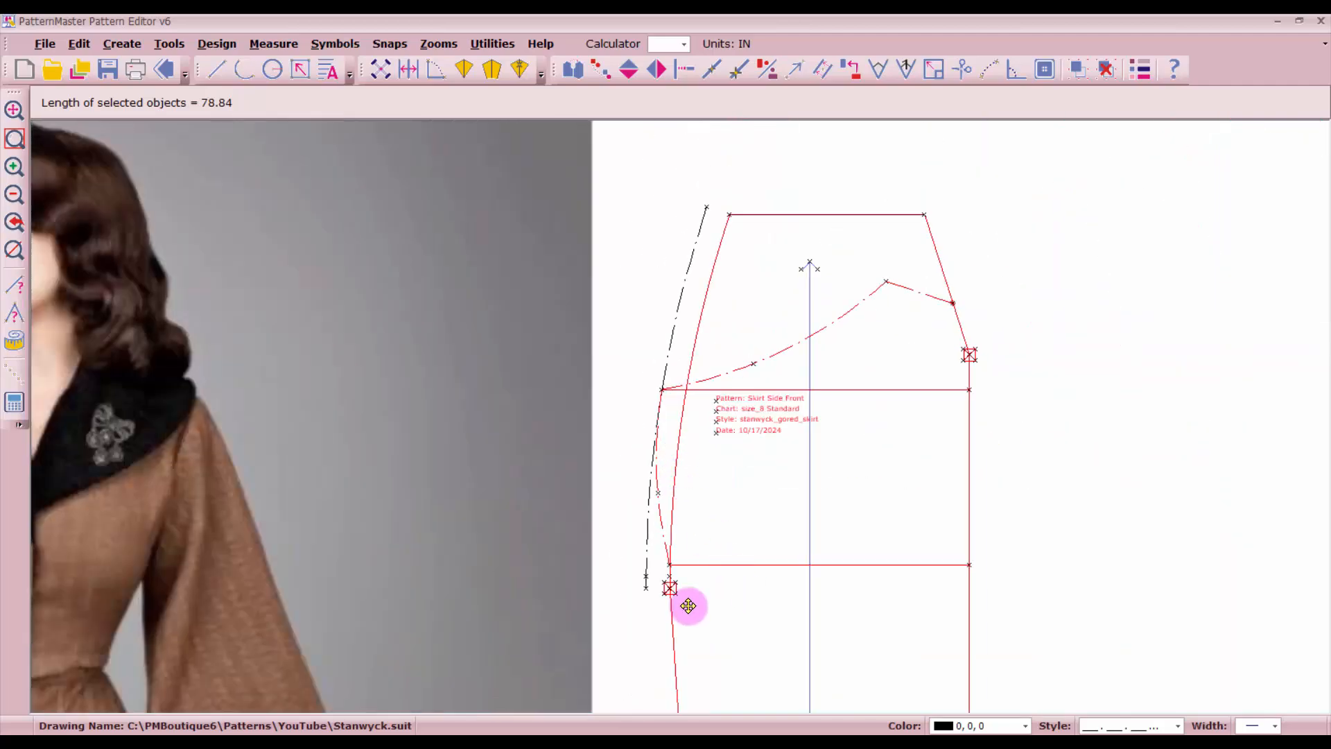
scroll(687, 606, up, 2)
scroll(680, 412, up, 1)
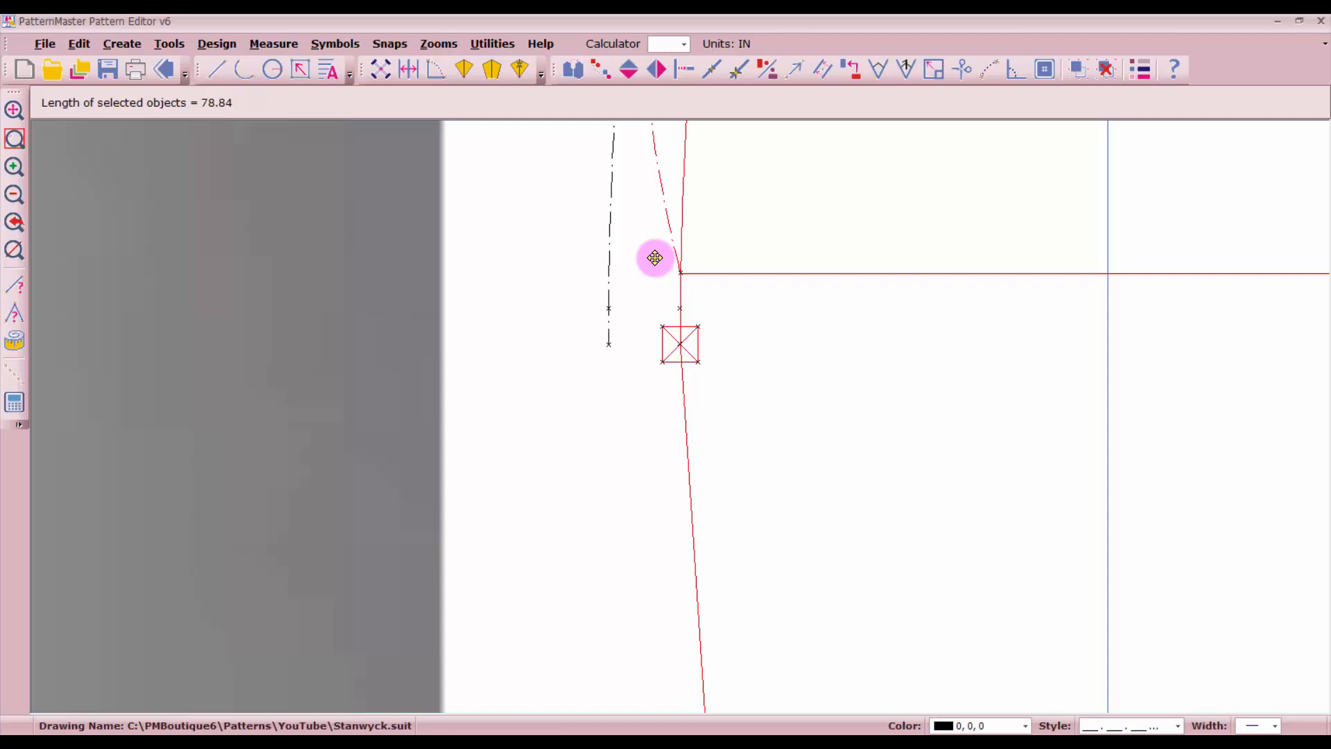
scroll(679, 419, down, 4)
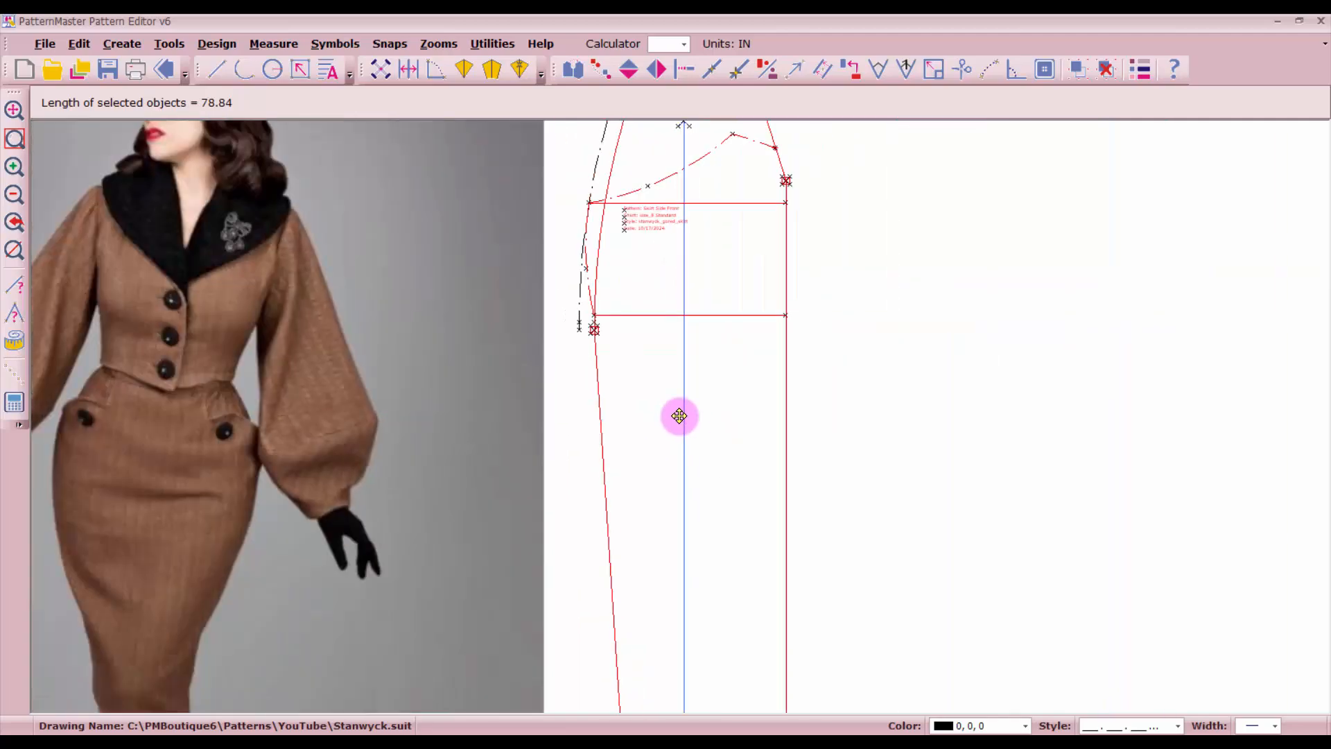
scroll(679, 416, down, 1)
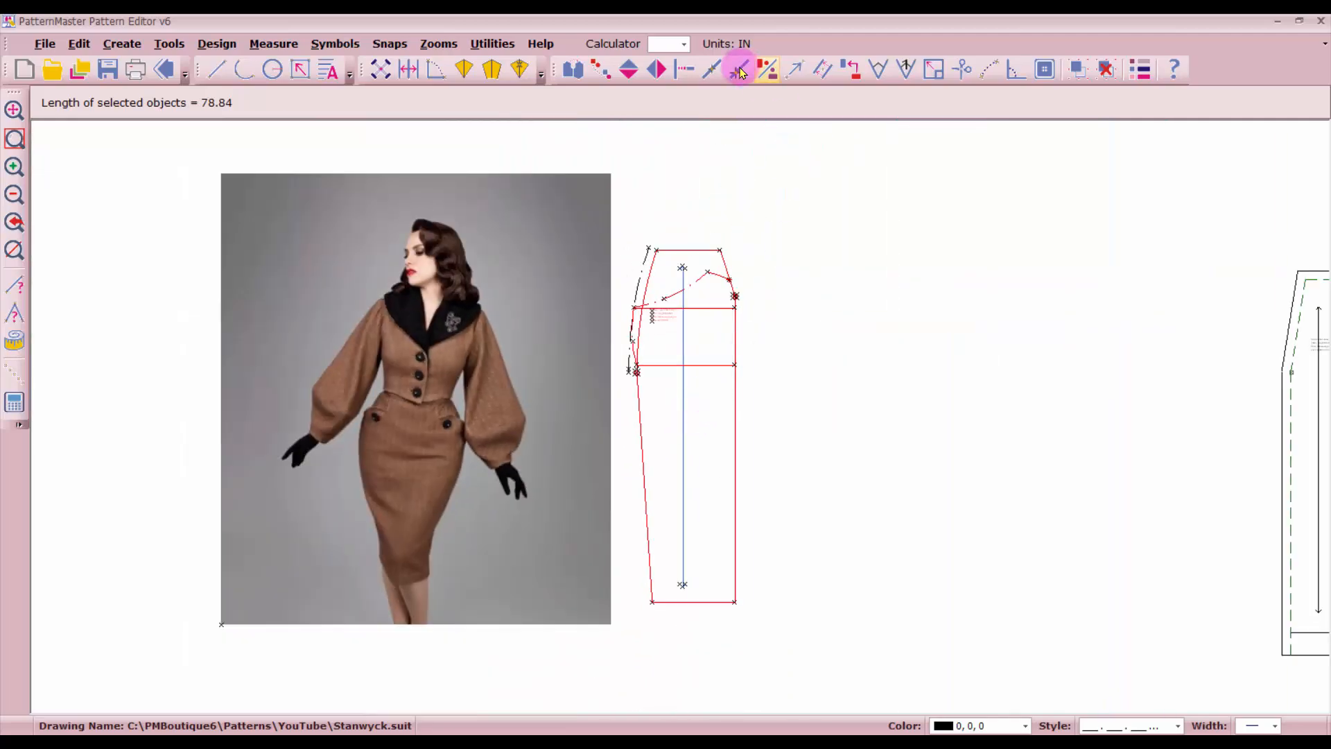
click(604, 70)
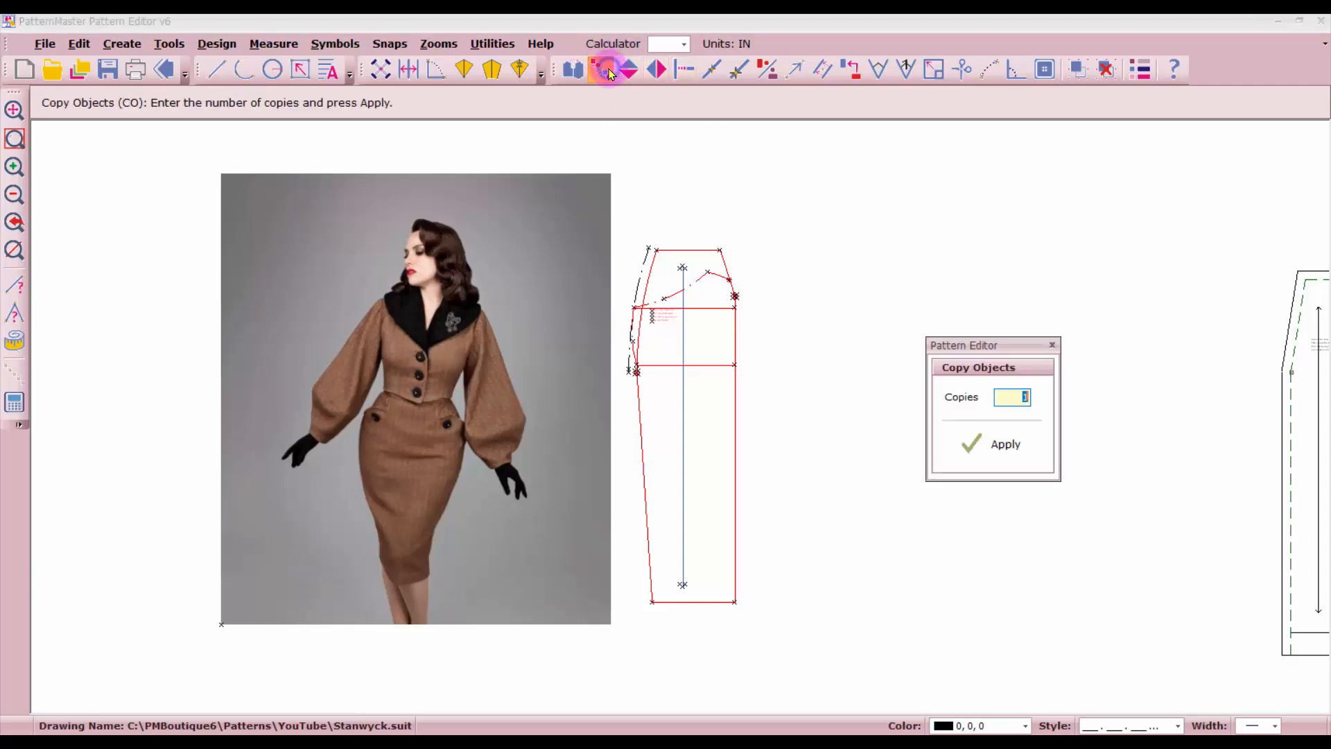
click(953, 430)
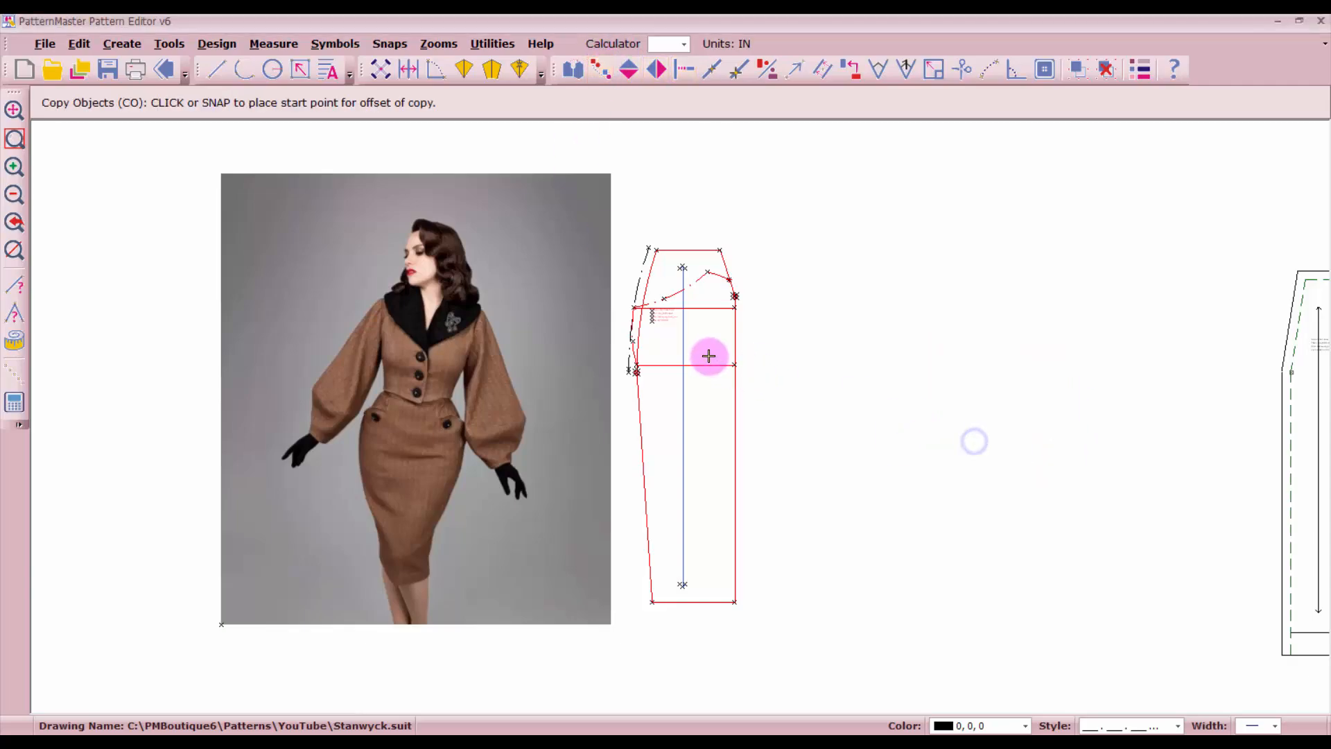
click(708, 354)
click(902, 357)
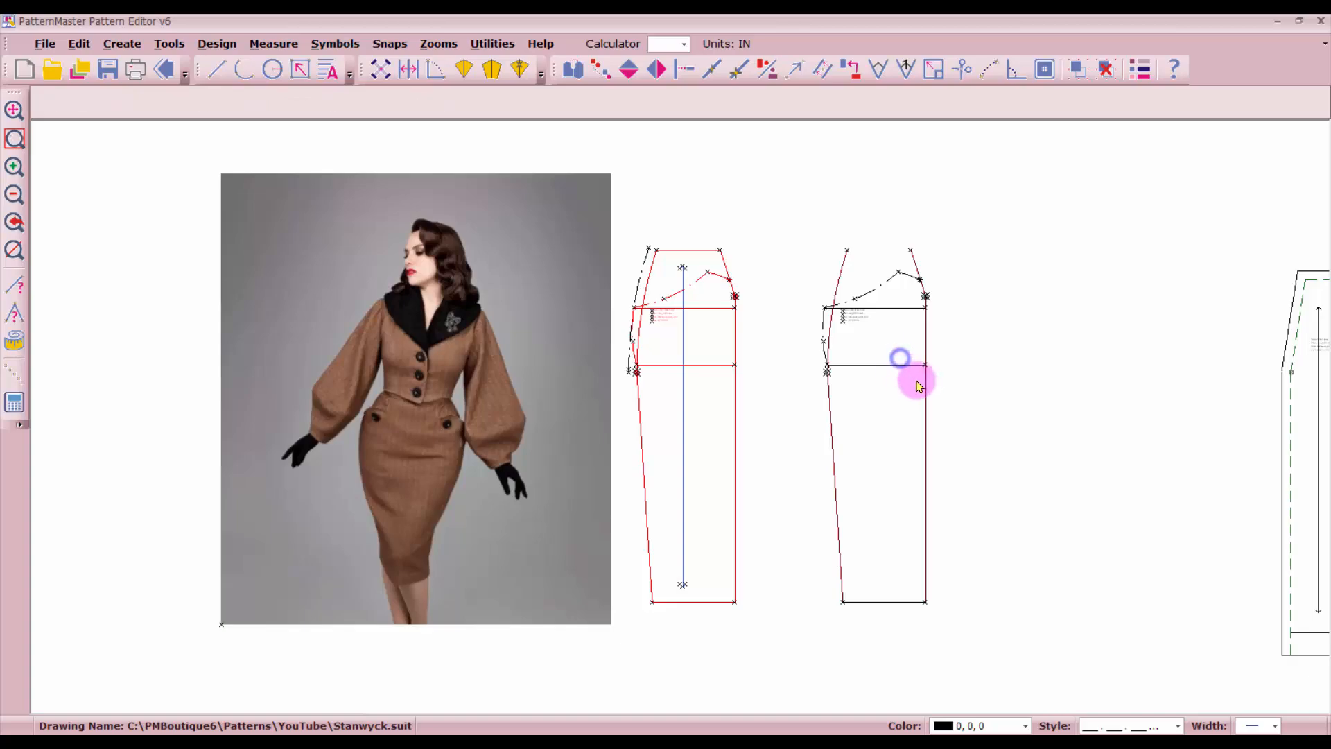
Step: Shorten the copied piece's slanted side edge to the short pocket line with Intersect
scroll(680, 416, up, 4)
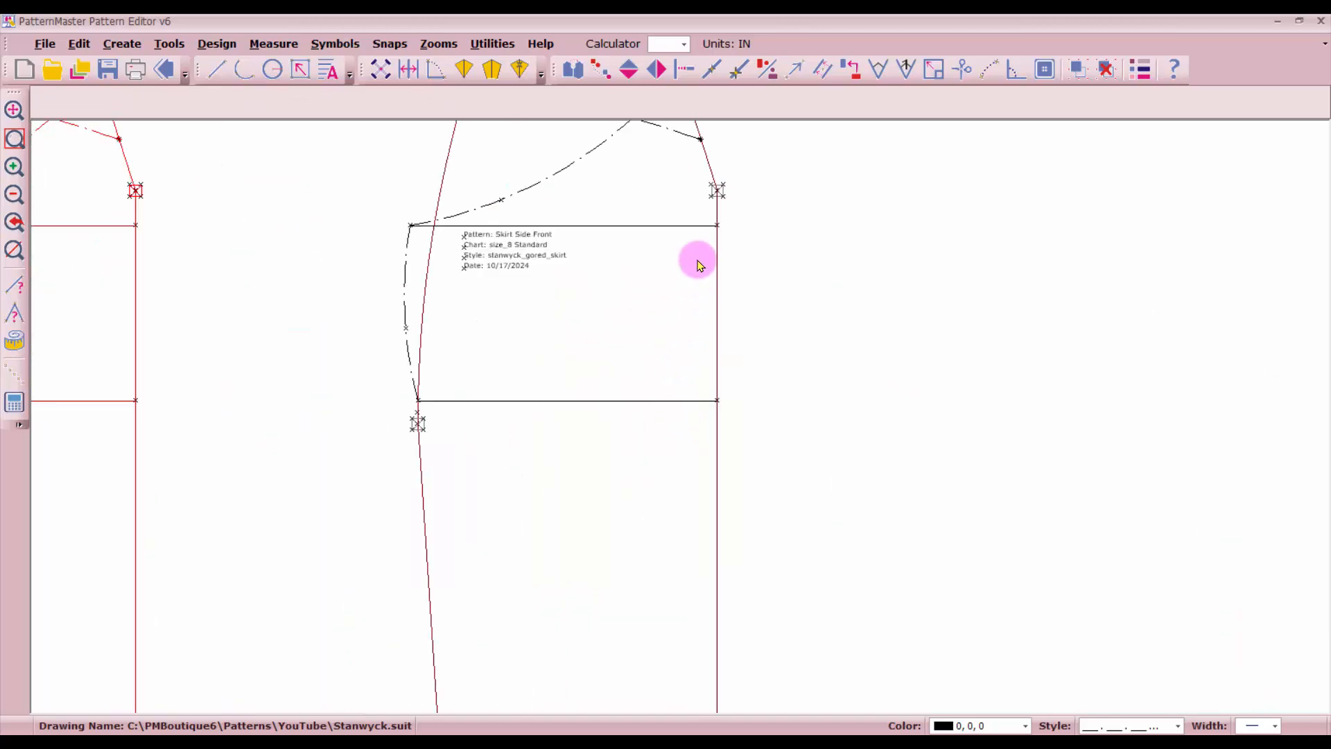
click(682, 69)
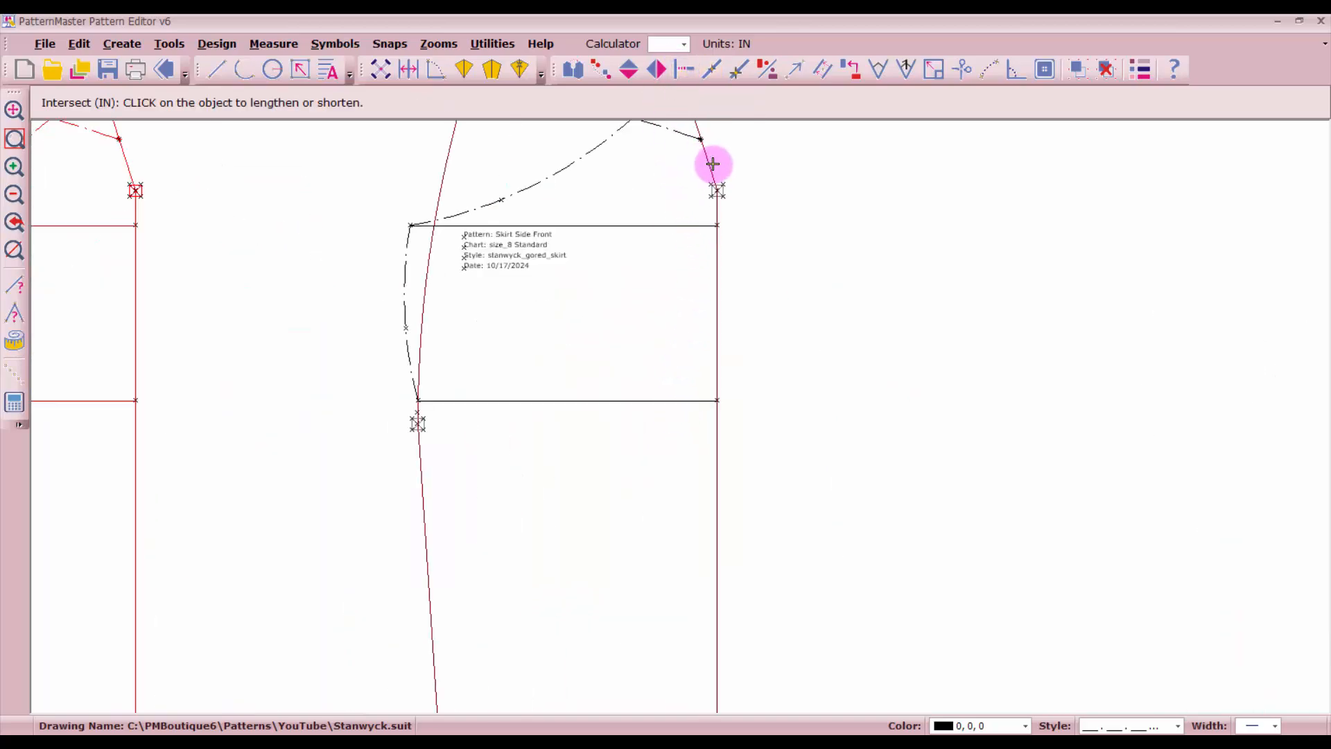
click(713, 163)
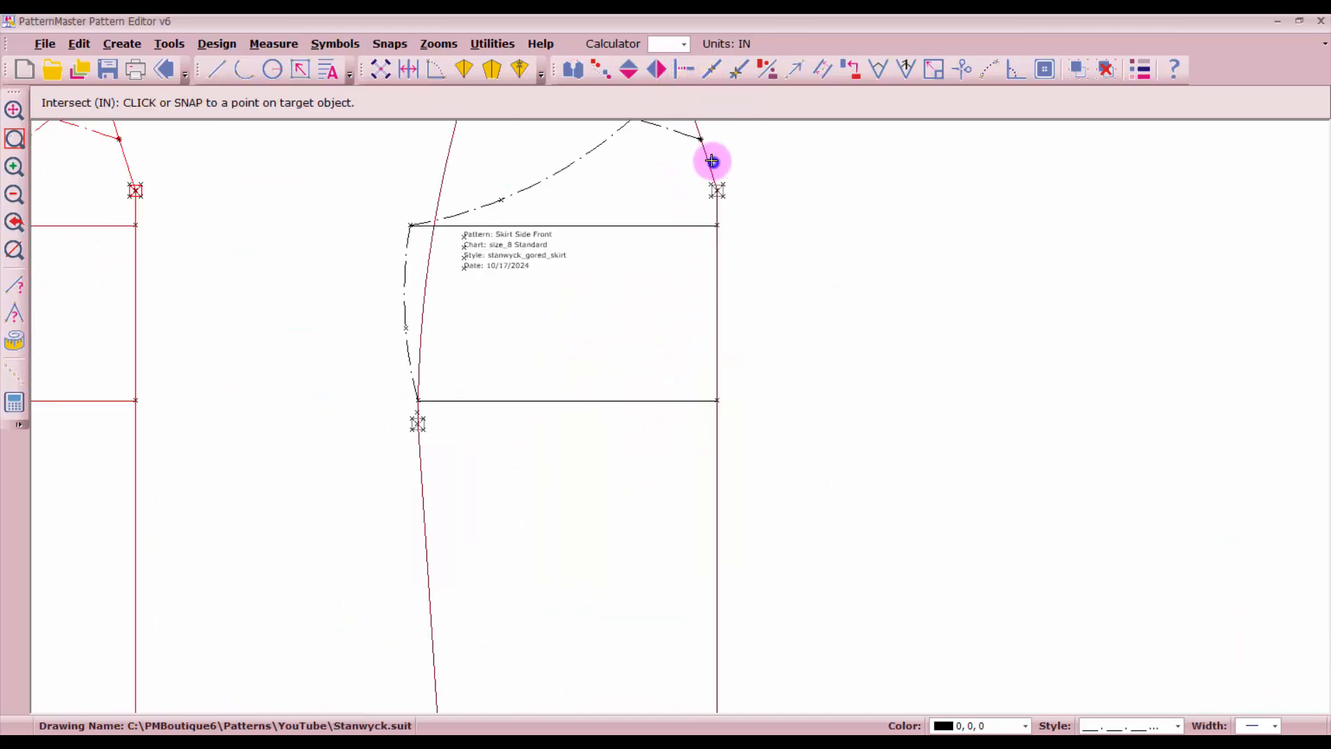
click(669, 125)
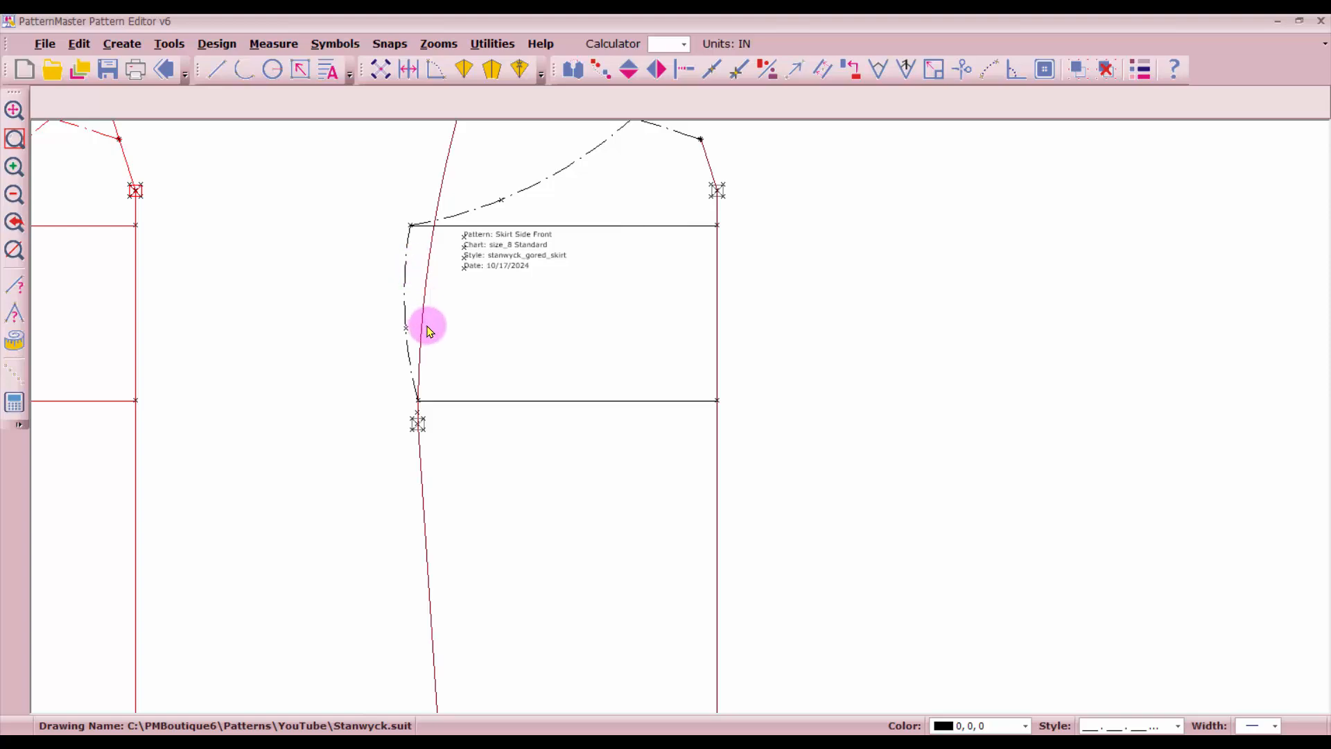
Step: Shorten the copied piece's curved side edge to the lower horizontal line with Intersect
scroll(676, 419, up, 5)
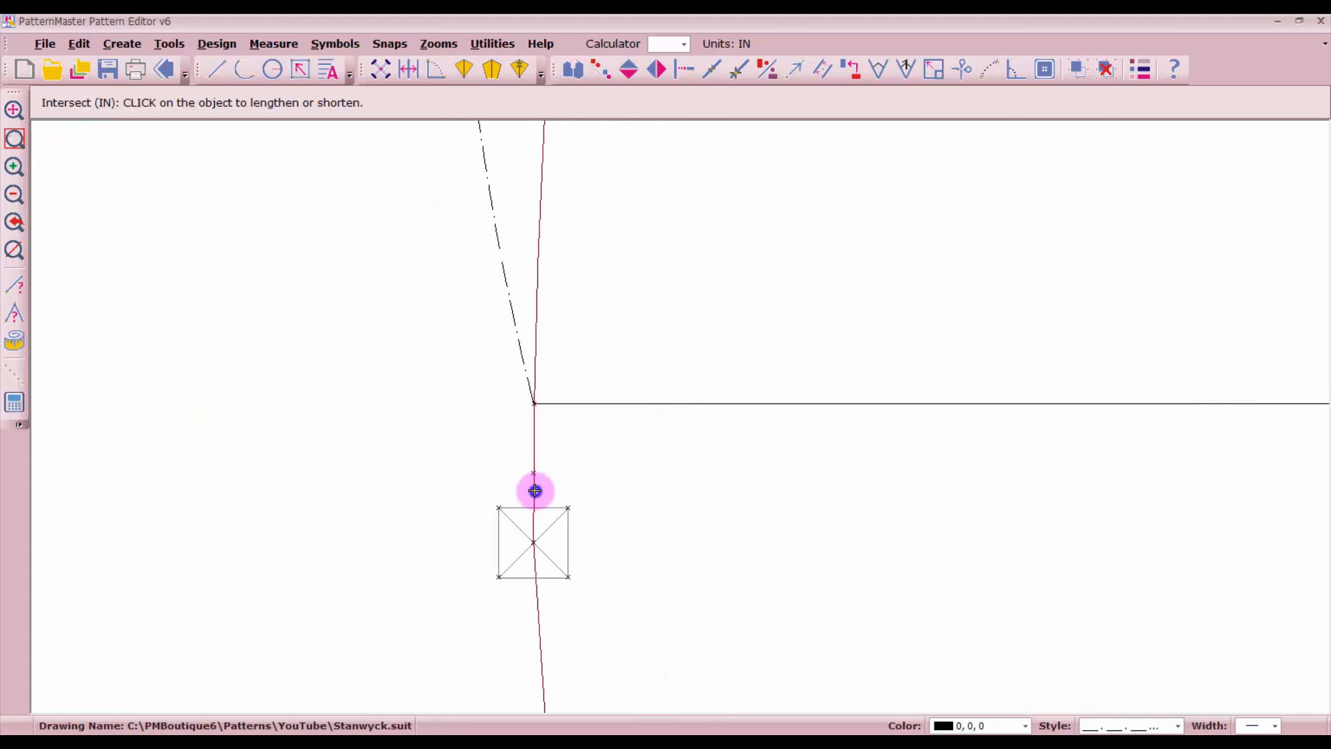
click(535, 491)
click(580, 404)
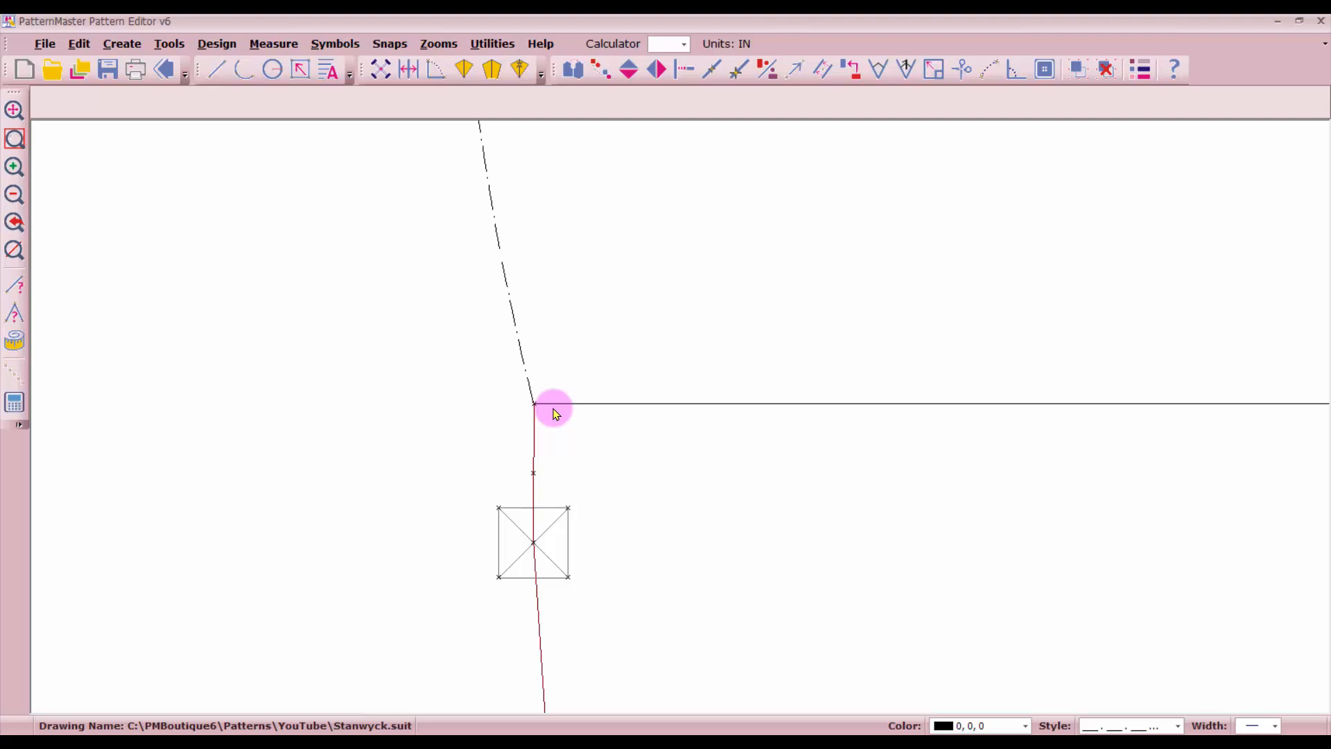
Step: Change the copied piece's pattern label to "Pattern: Skirt Side Front pocket overlay" with a text height of .15
scroll(678, 417, down, 3)
scroll(683, 422, down, 2)
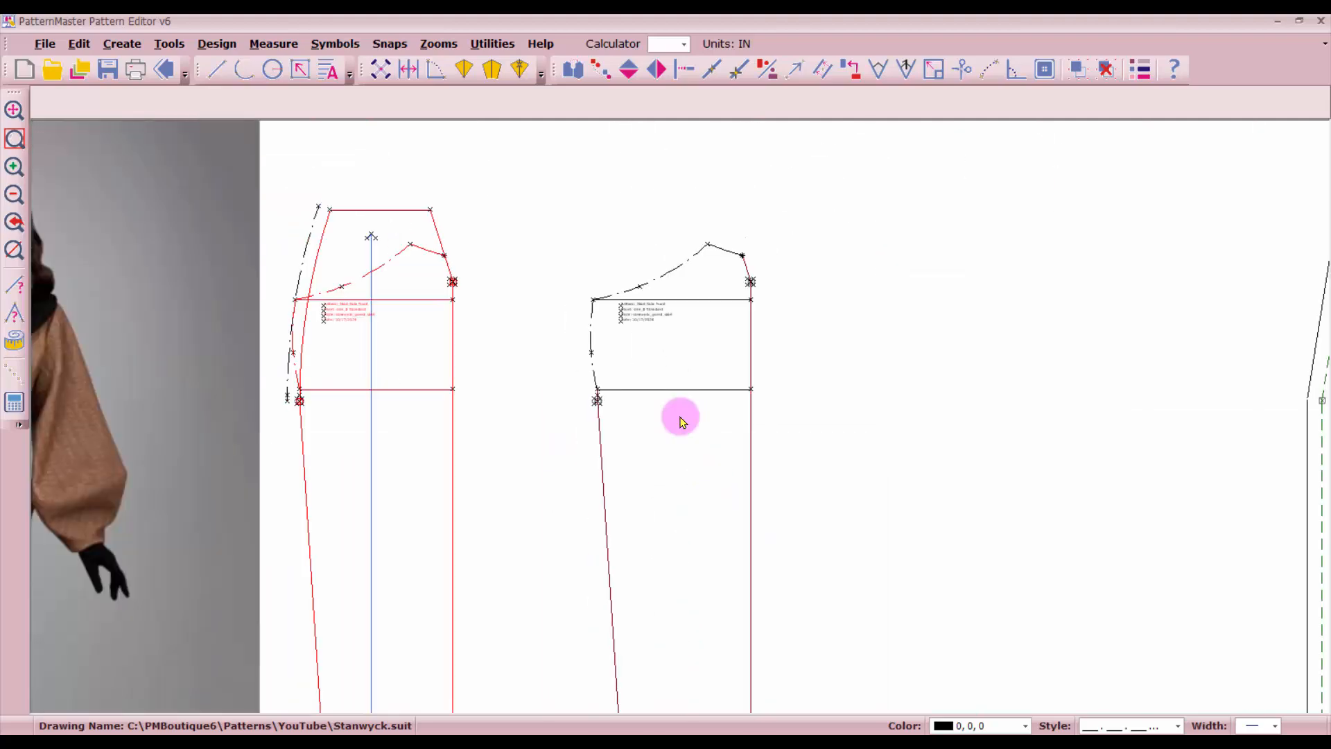
scroll(680, 416, down, 1)
scroll(676, 485, down, 1)
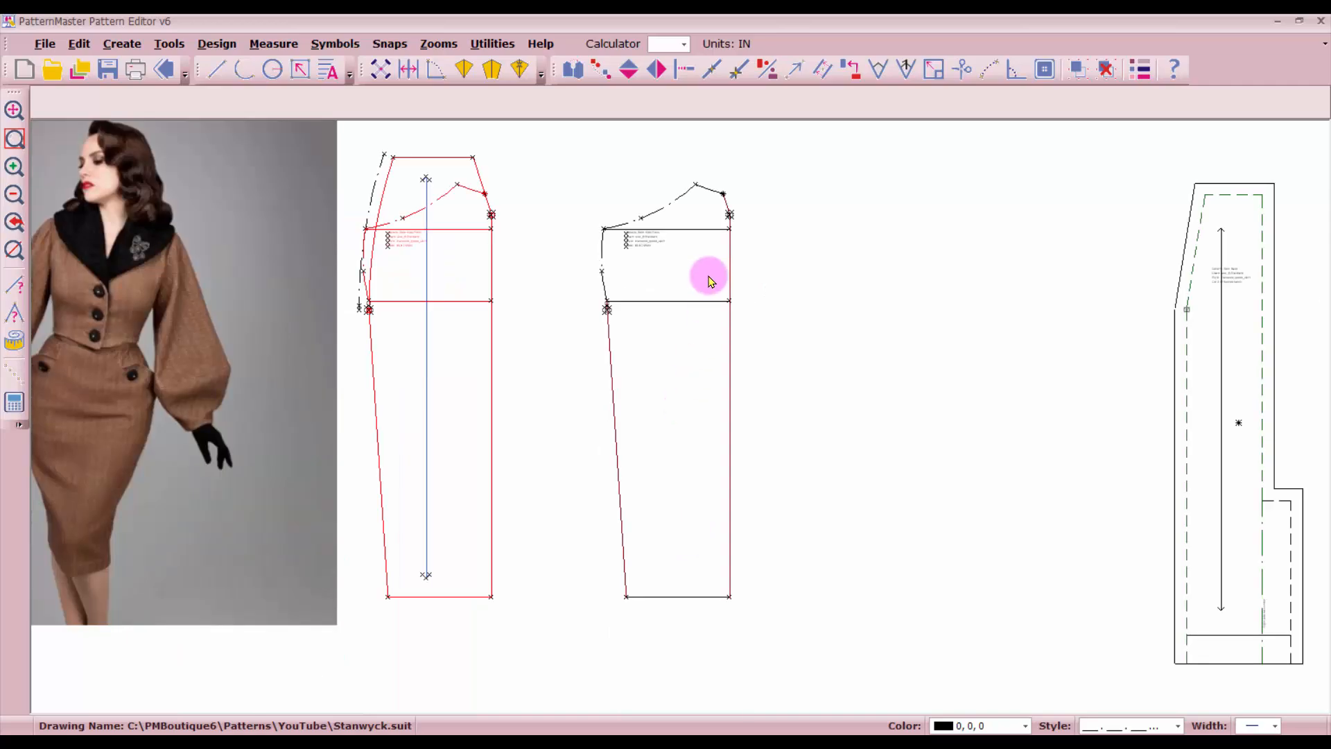
scroll(680, 416, up, 3)
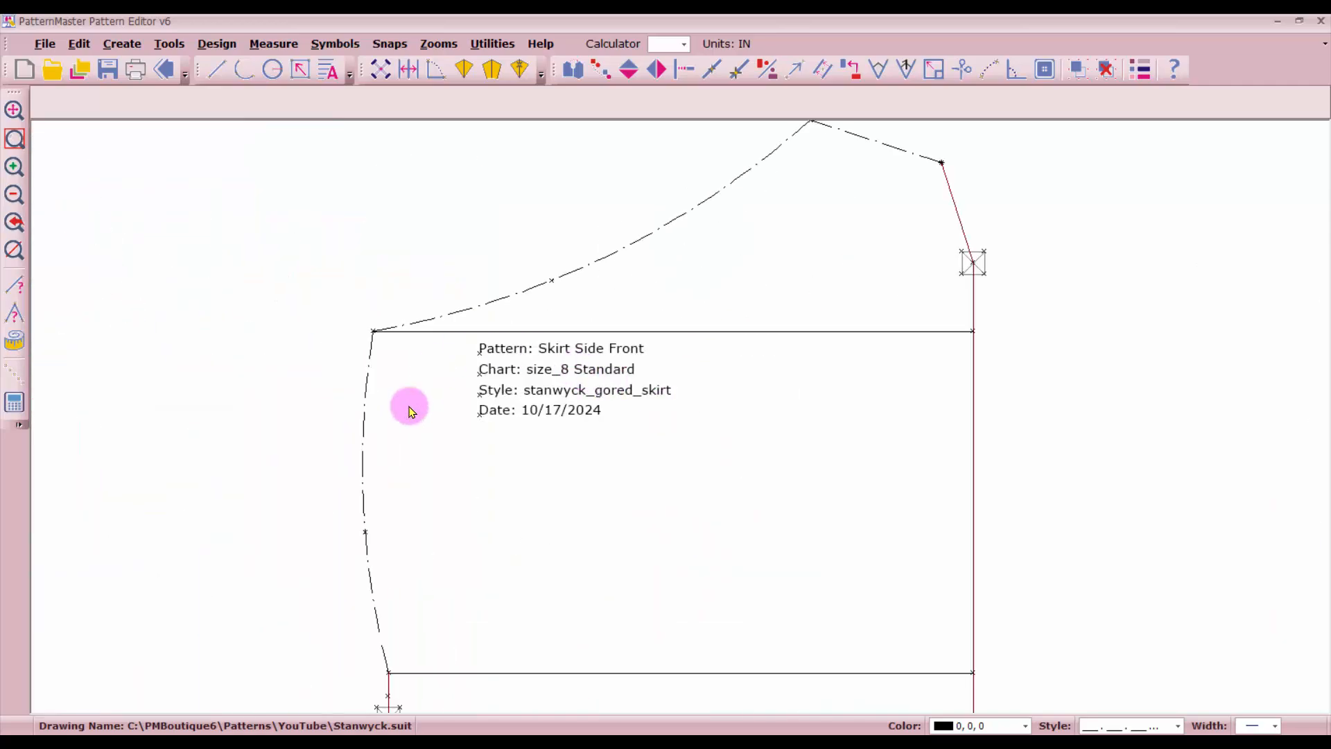
click(501, 362)
double_click(501, 361)
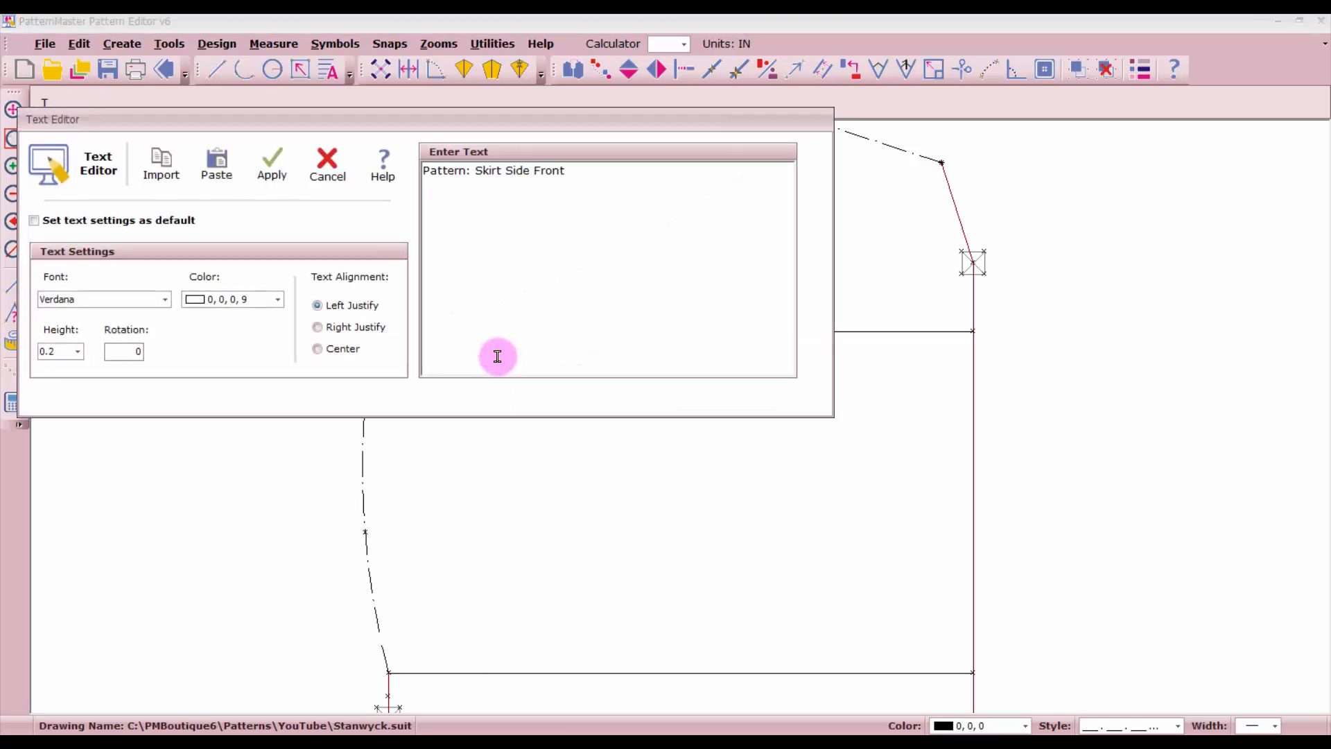
drag(582, 170, 488, 171)
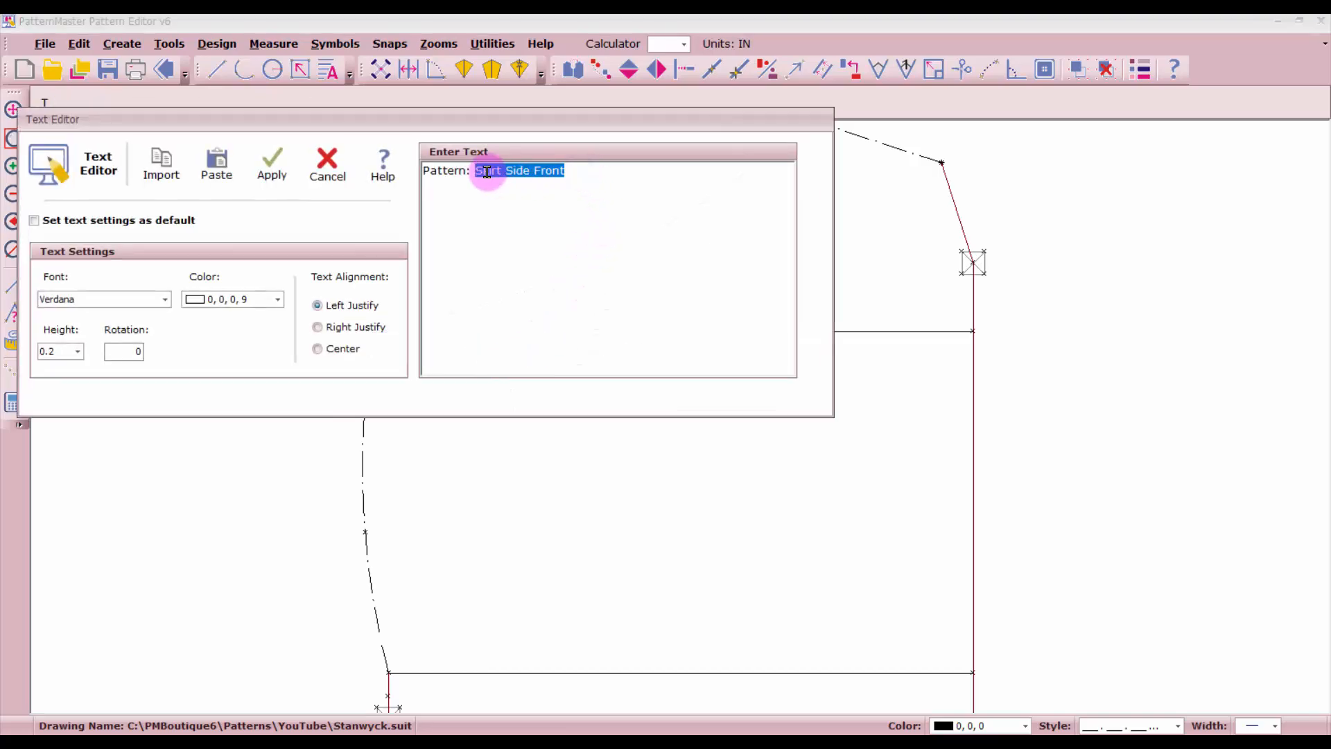
click(583, 179)
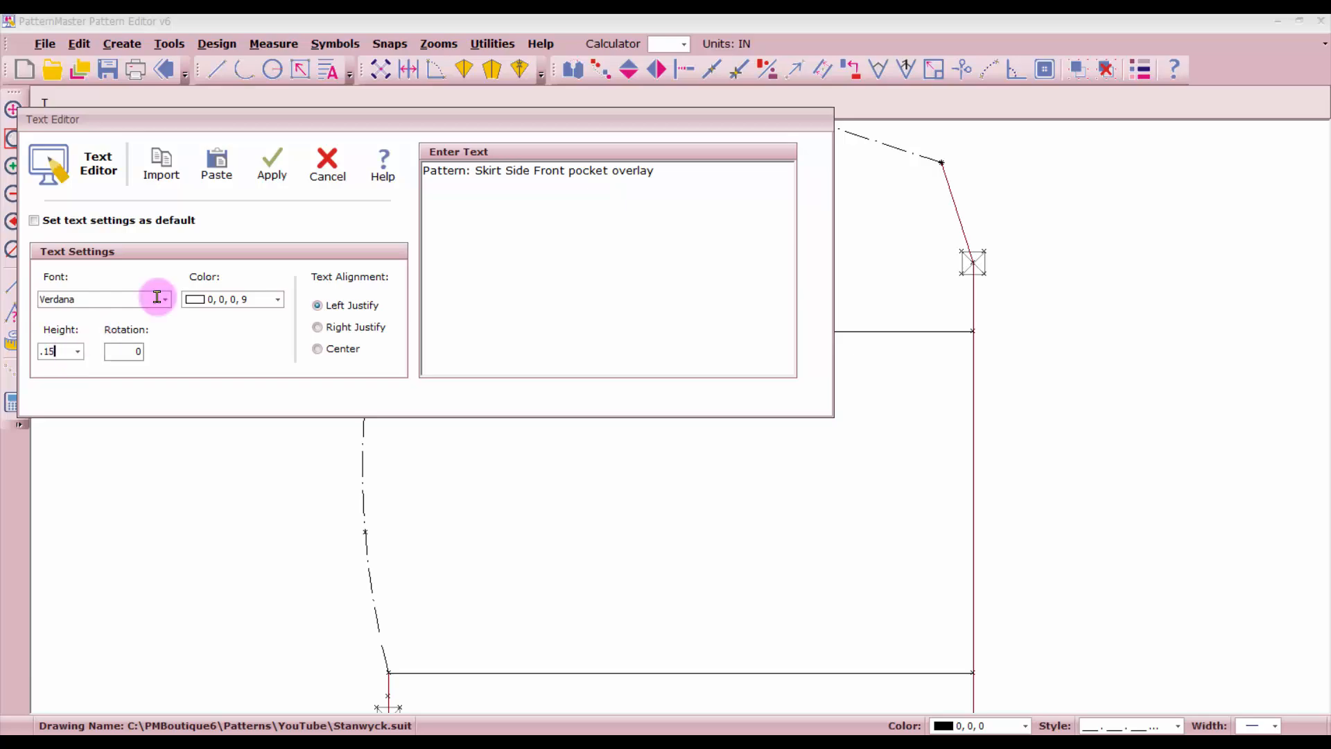
click(281, 172)
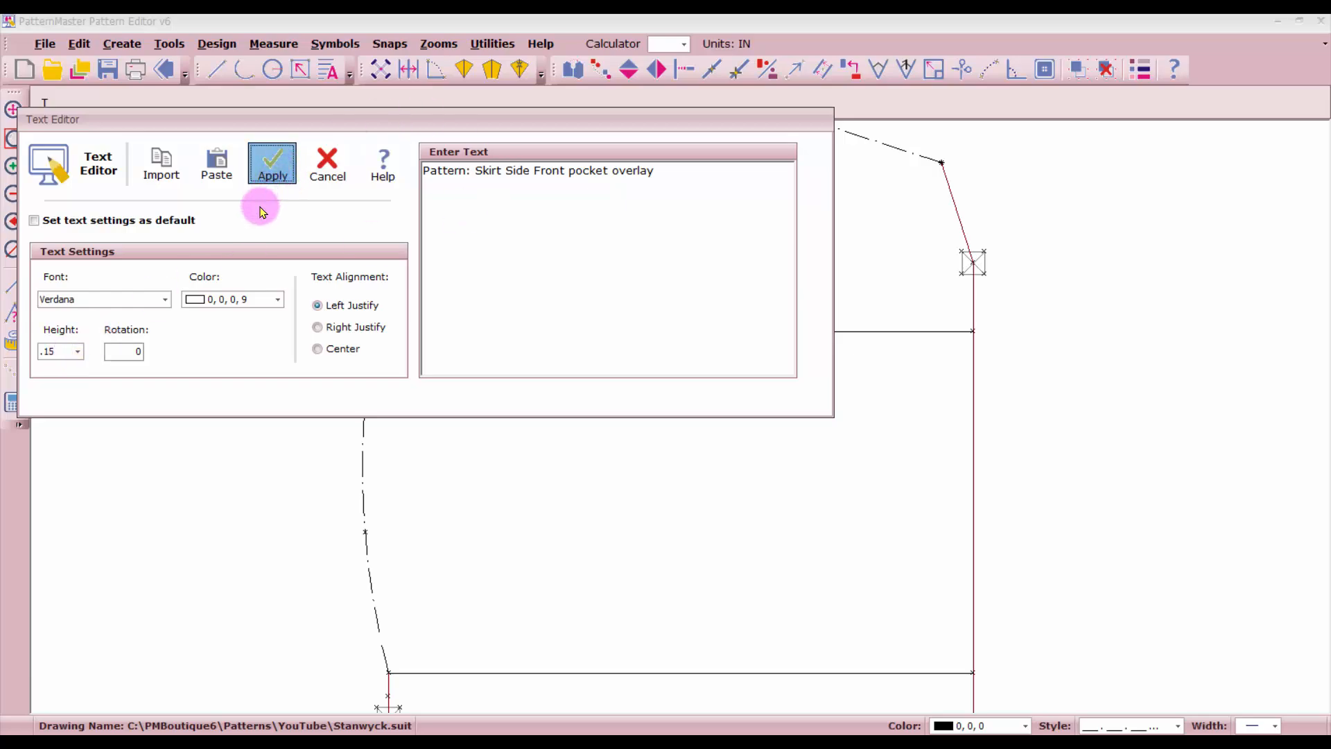
click(276, 168)
click(568, 479)
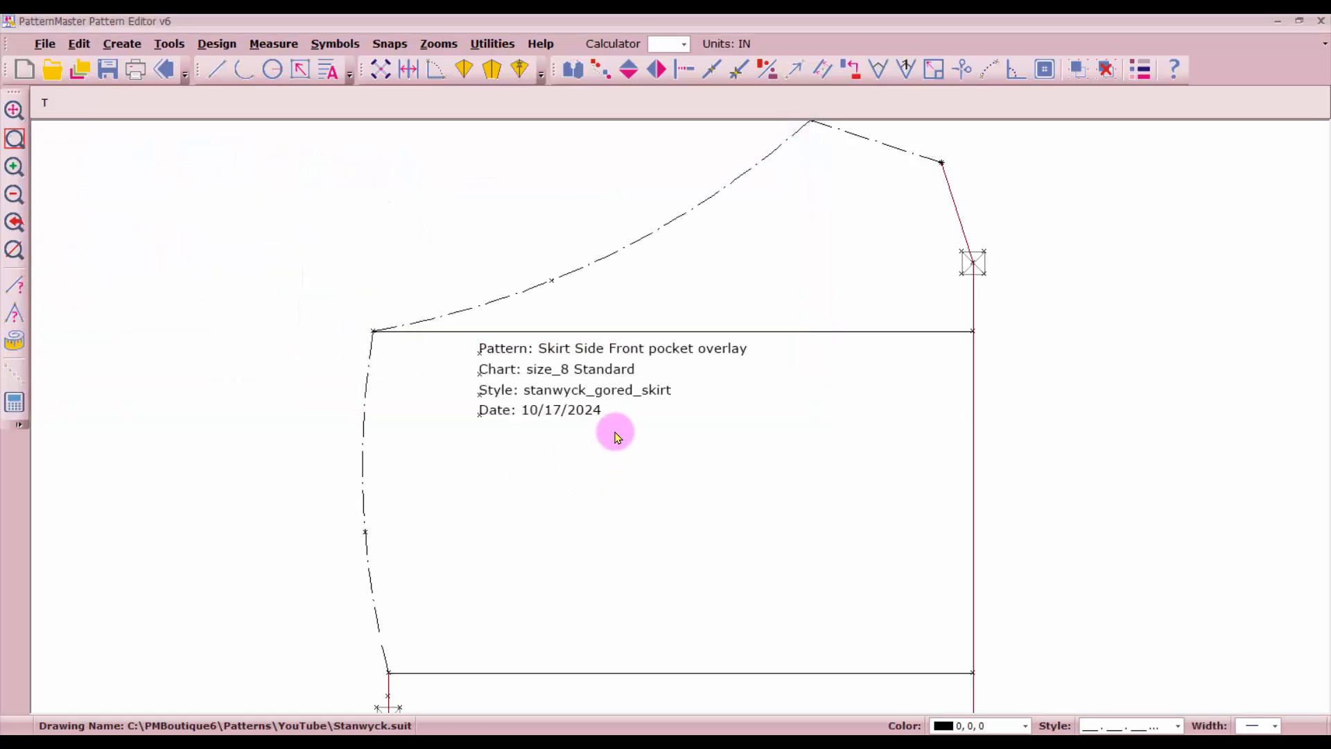
Step: Replace the date line in the copied piece's label with "Cut 2 of fashion fabric"
drag(468, 405, 524, 449)
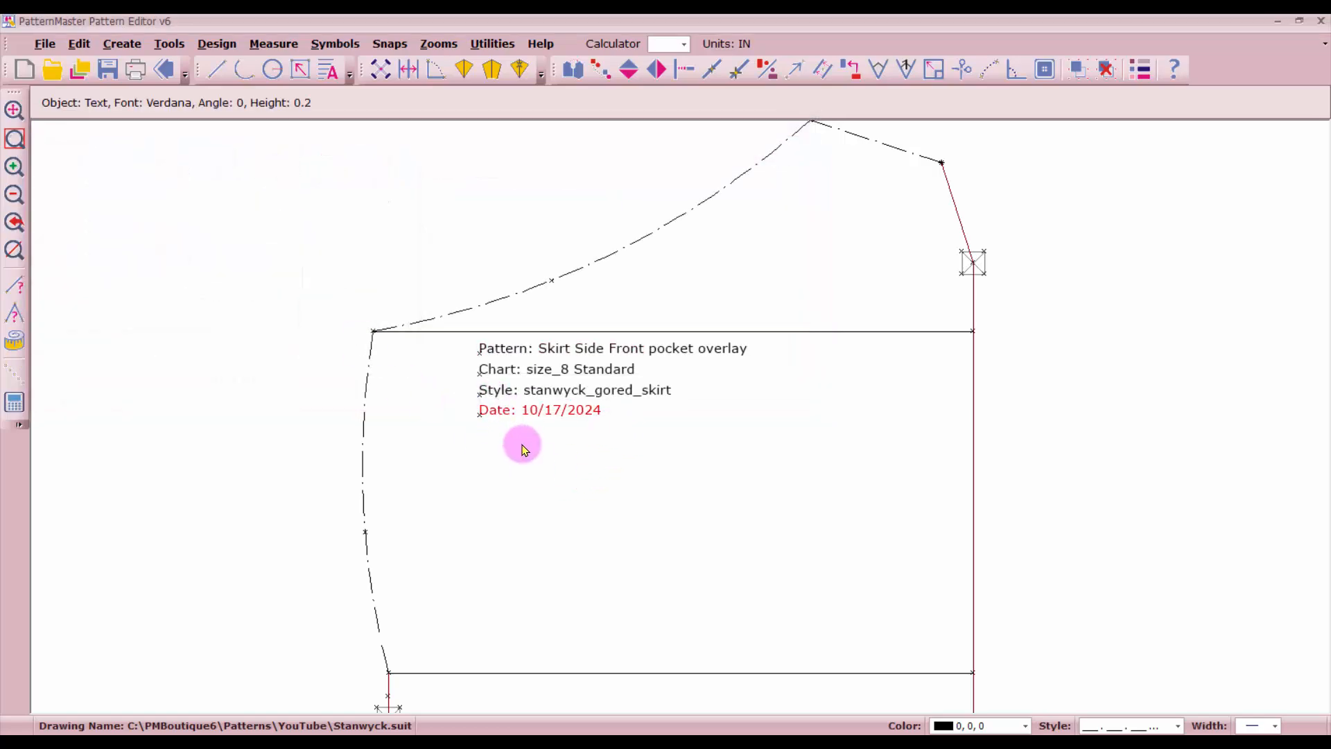
click(523, 450)
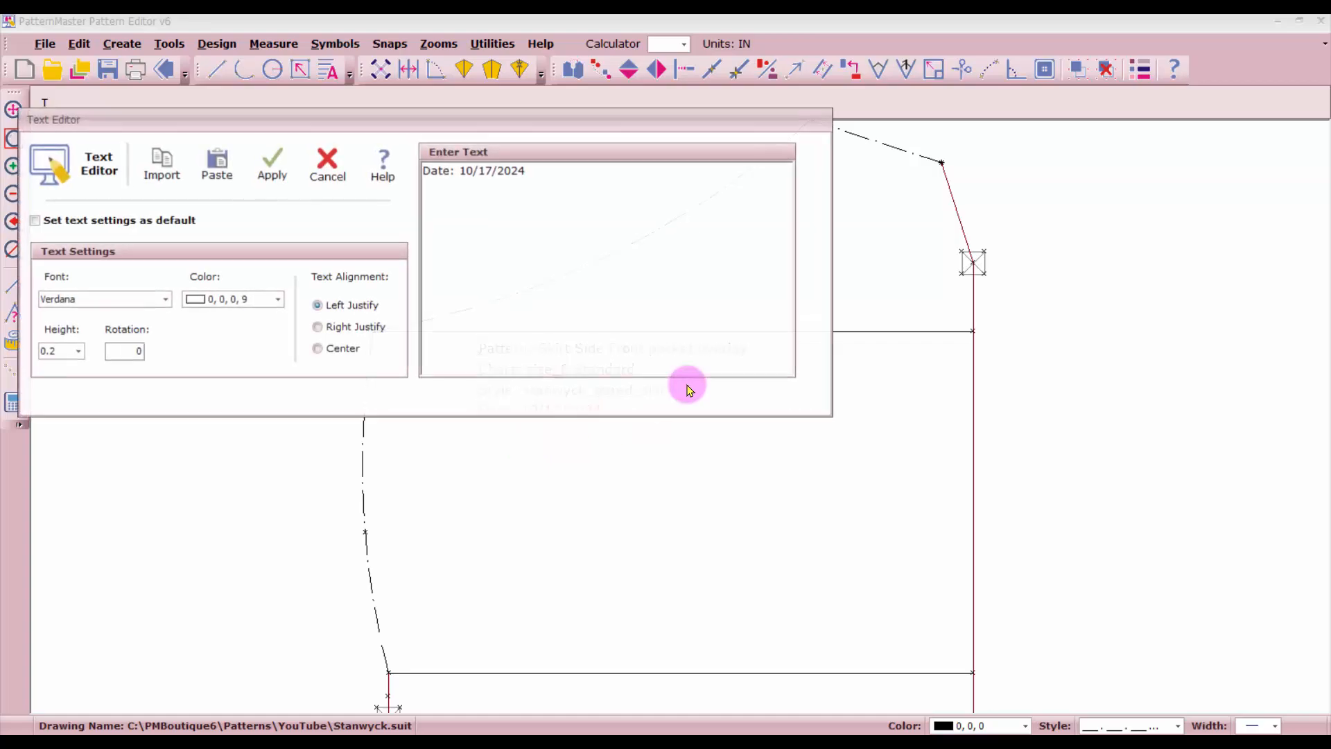
click(562, 179)
drag(561, 180, 387, 166)
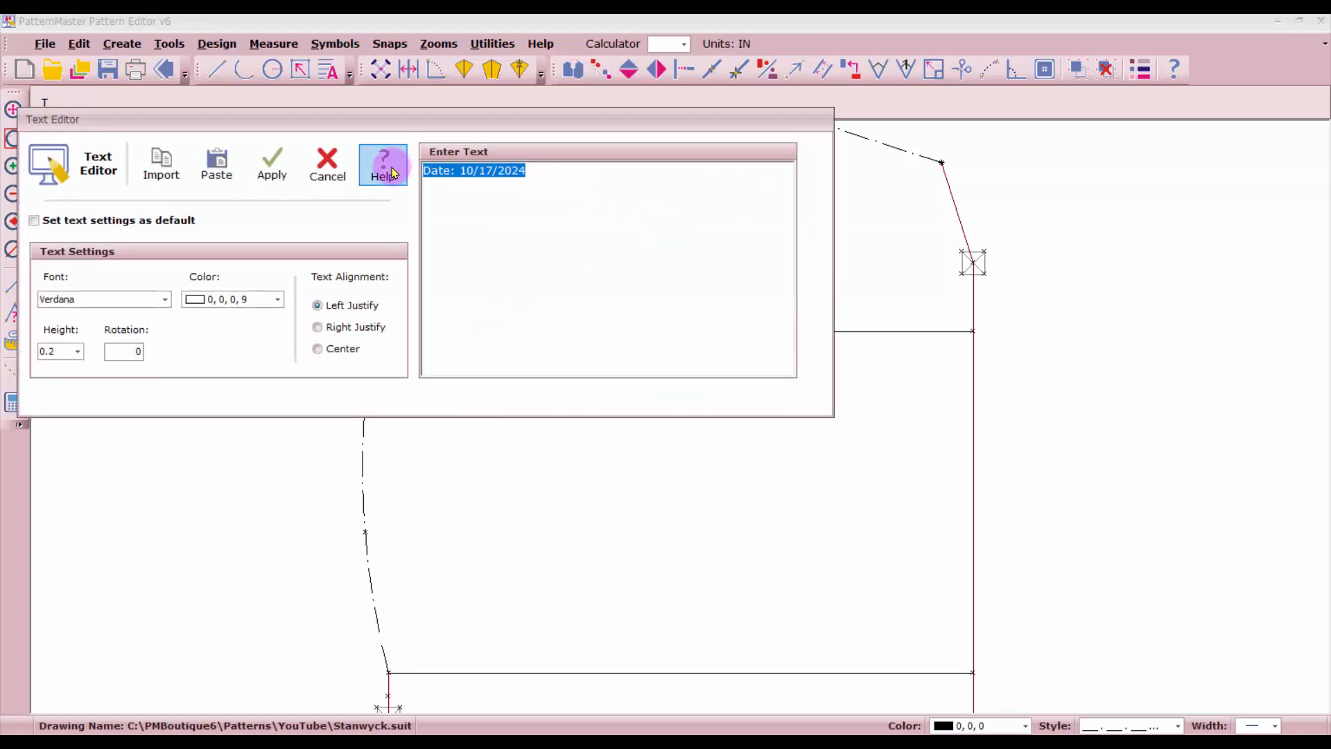
text(Cut 2 of fashion fabric)
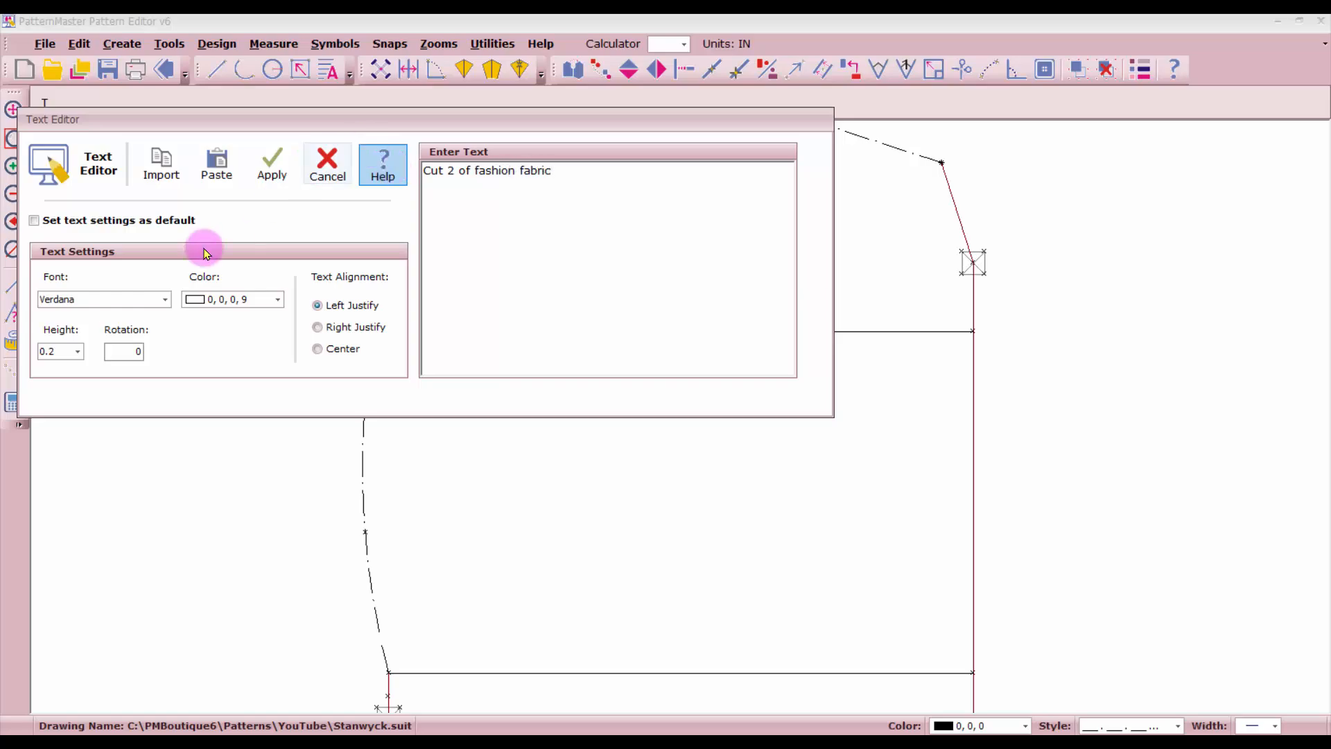
click(272, 165)
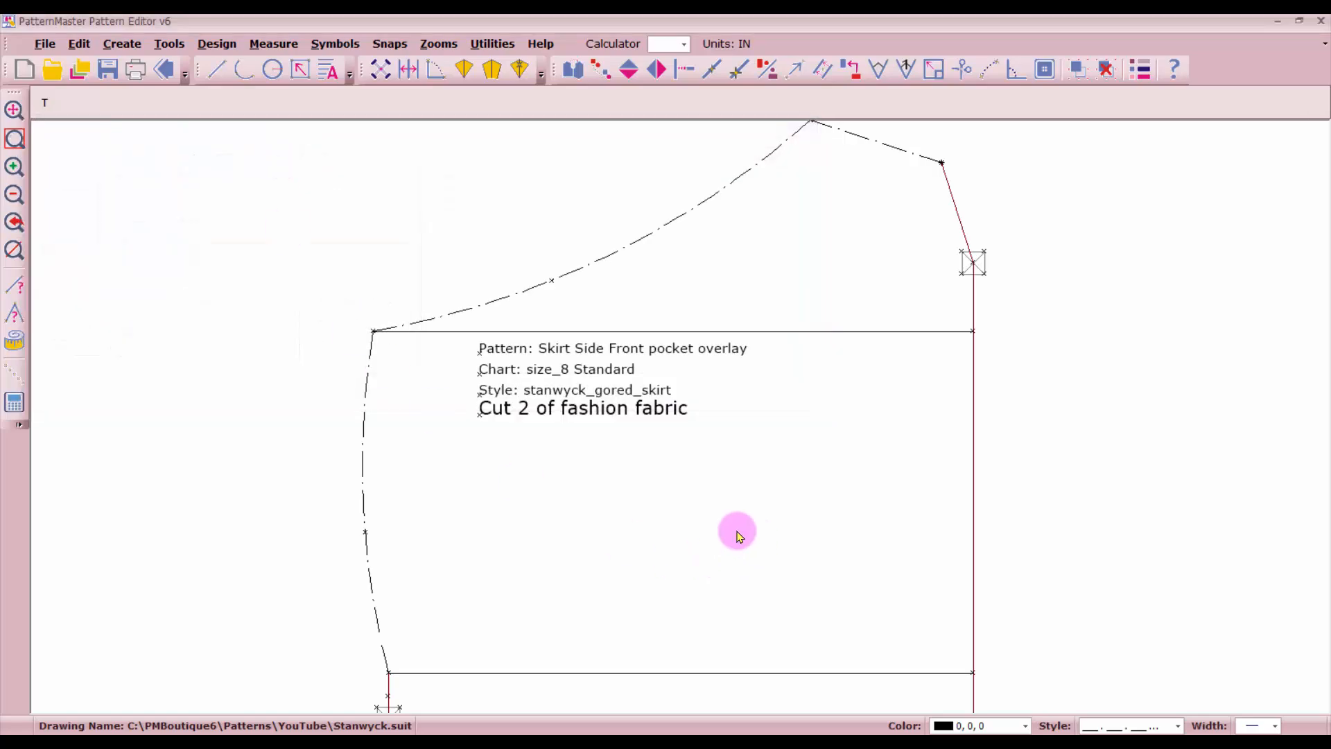
Step: Set the text height of the "Cut 2 of fashion fabric" line to .15
drag(458, 400, 531, 469)
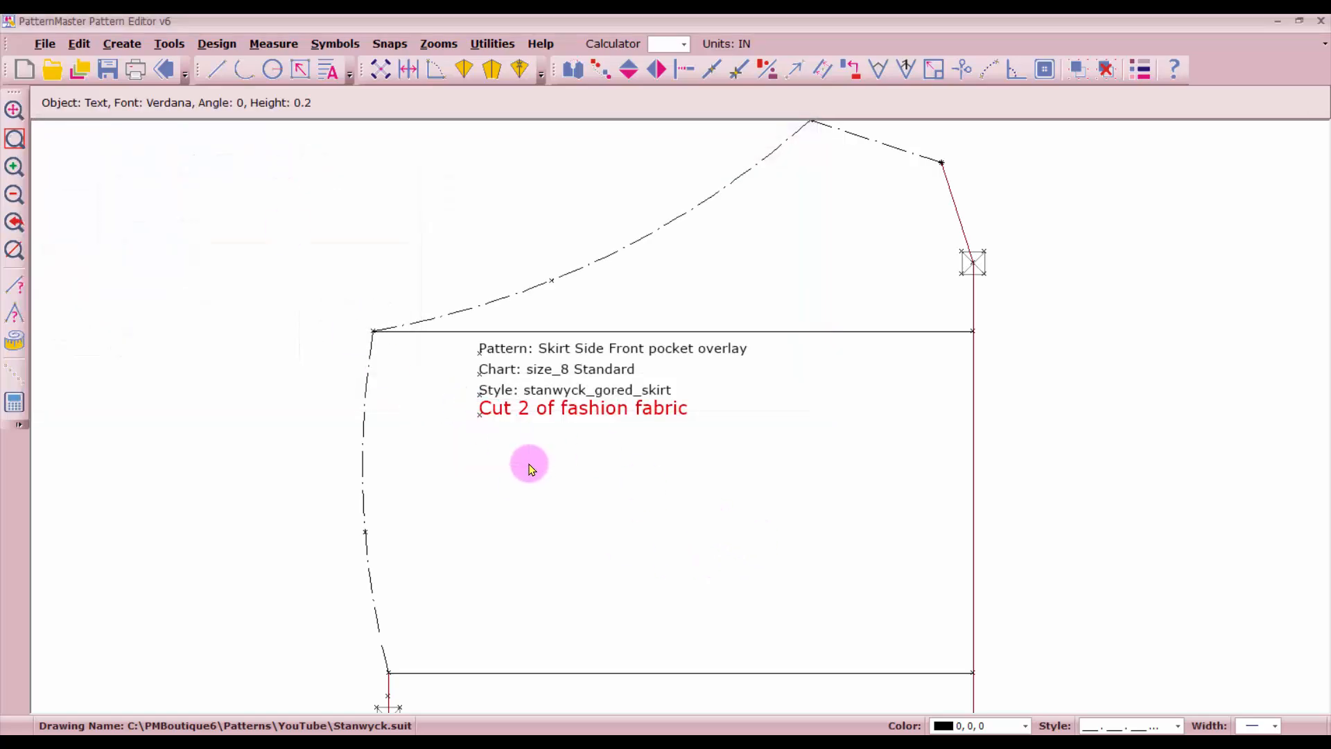
right_click(525, 463)
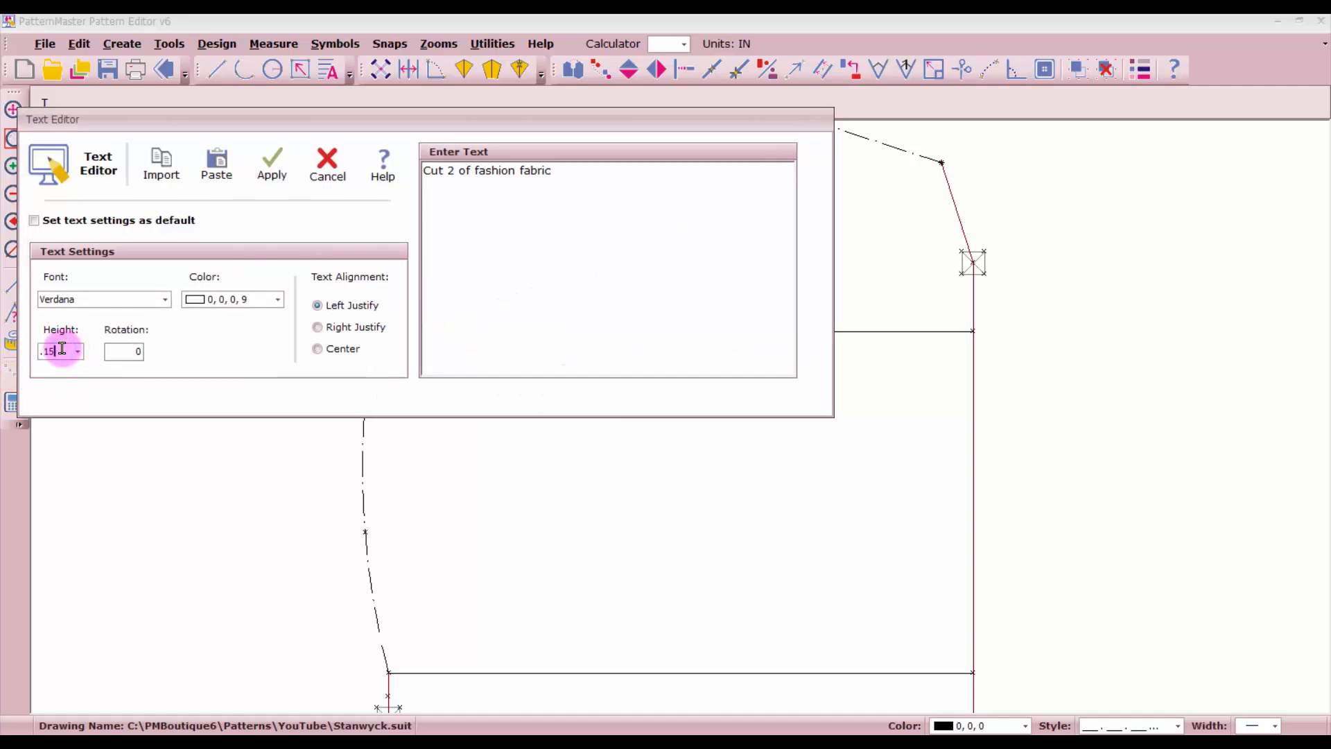
click(271, 165)
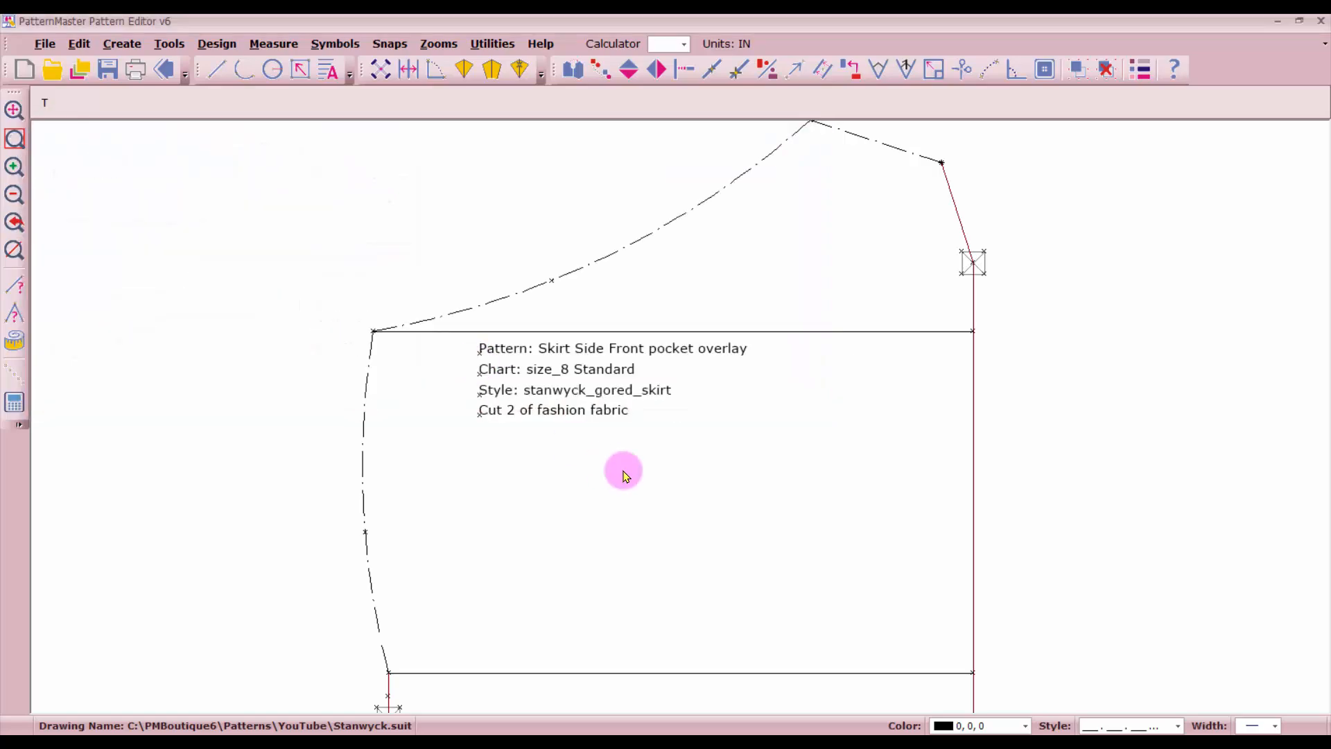
Step: Change the pocket overlay piece's top edge, curved edges and both side lines to the evenly dashed line style
scroll(626, 475, down, 3)
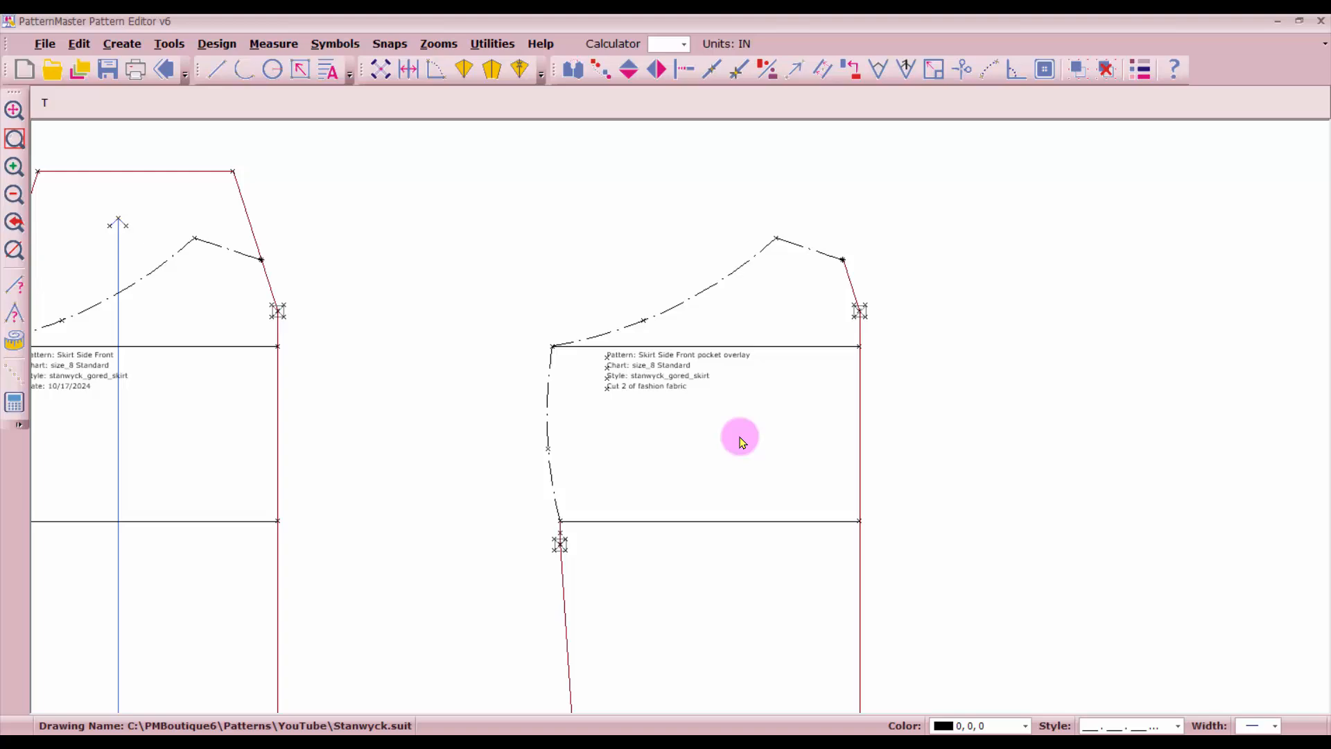
scroll(742, 442, down, 2)
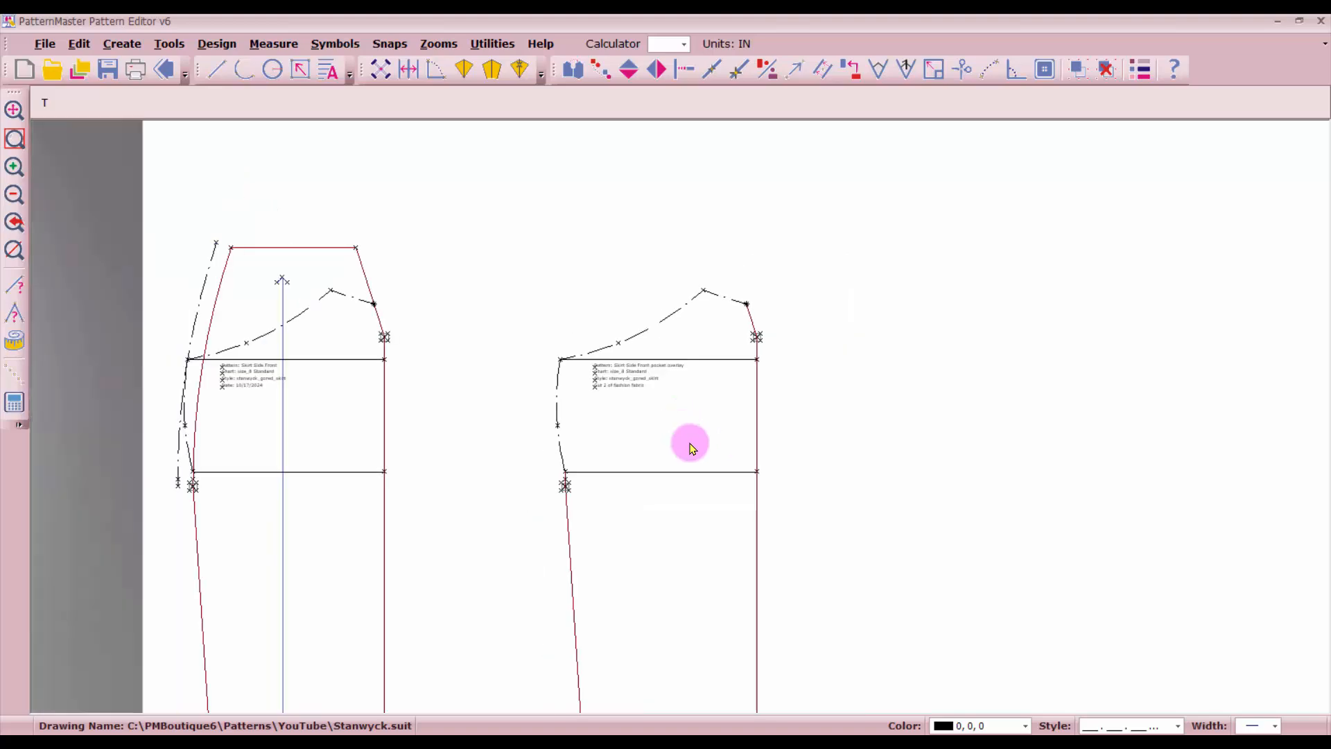
click(564, 444)
click(654, 320)
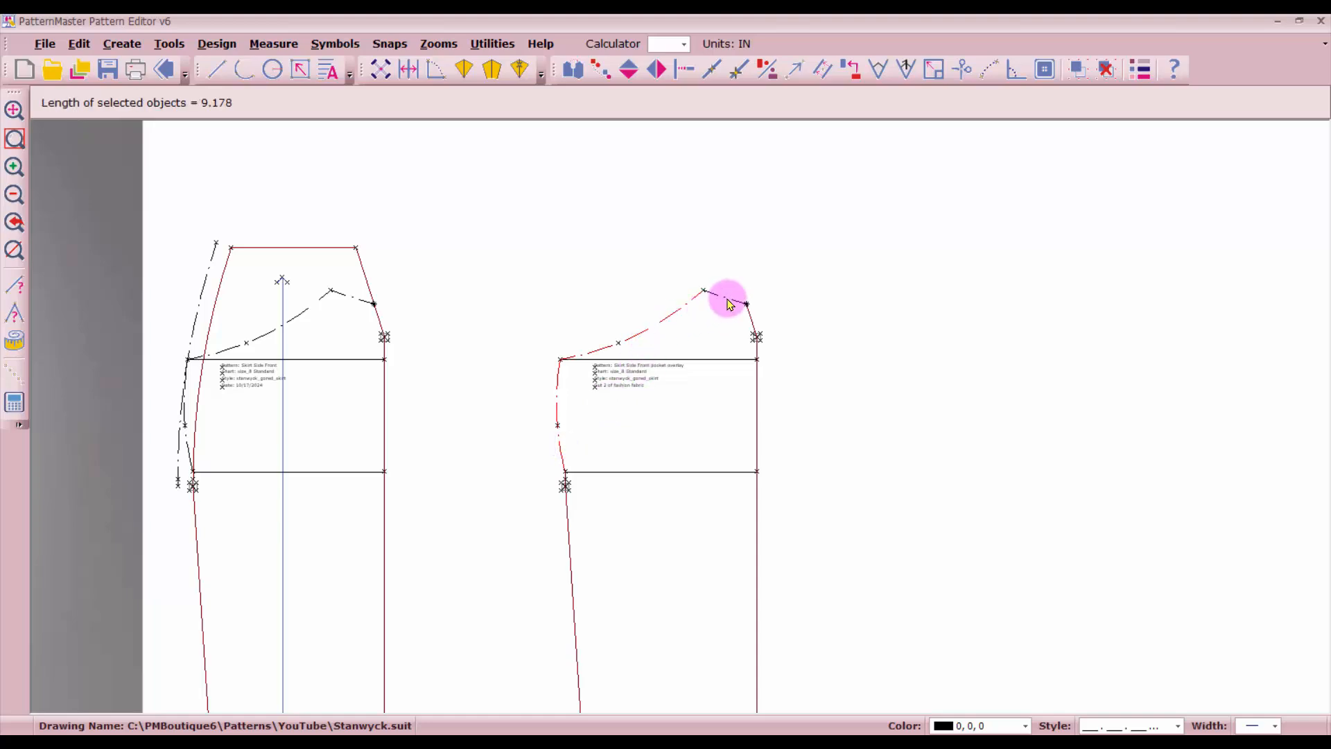
click(727, 299)
click(759, 338)
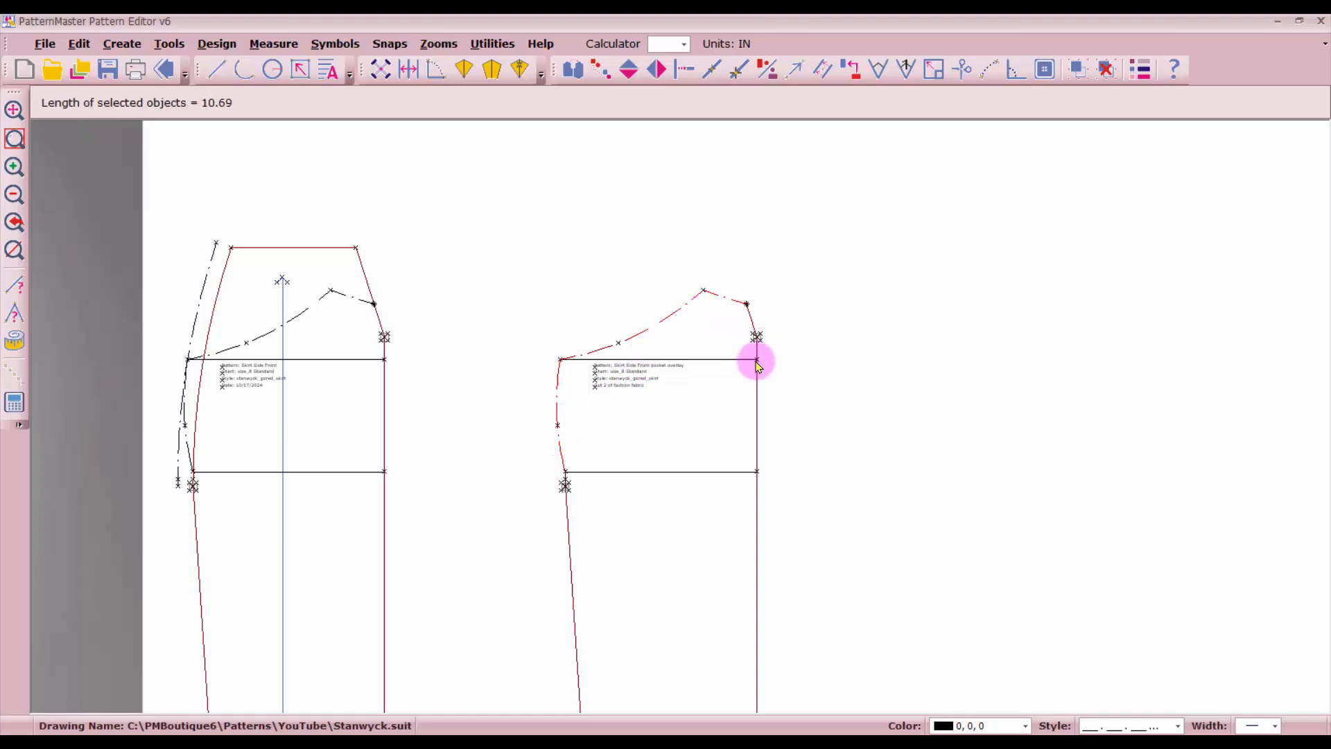
scroll(755, 357, up, 1)
scroll(683, 421, up, 2)
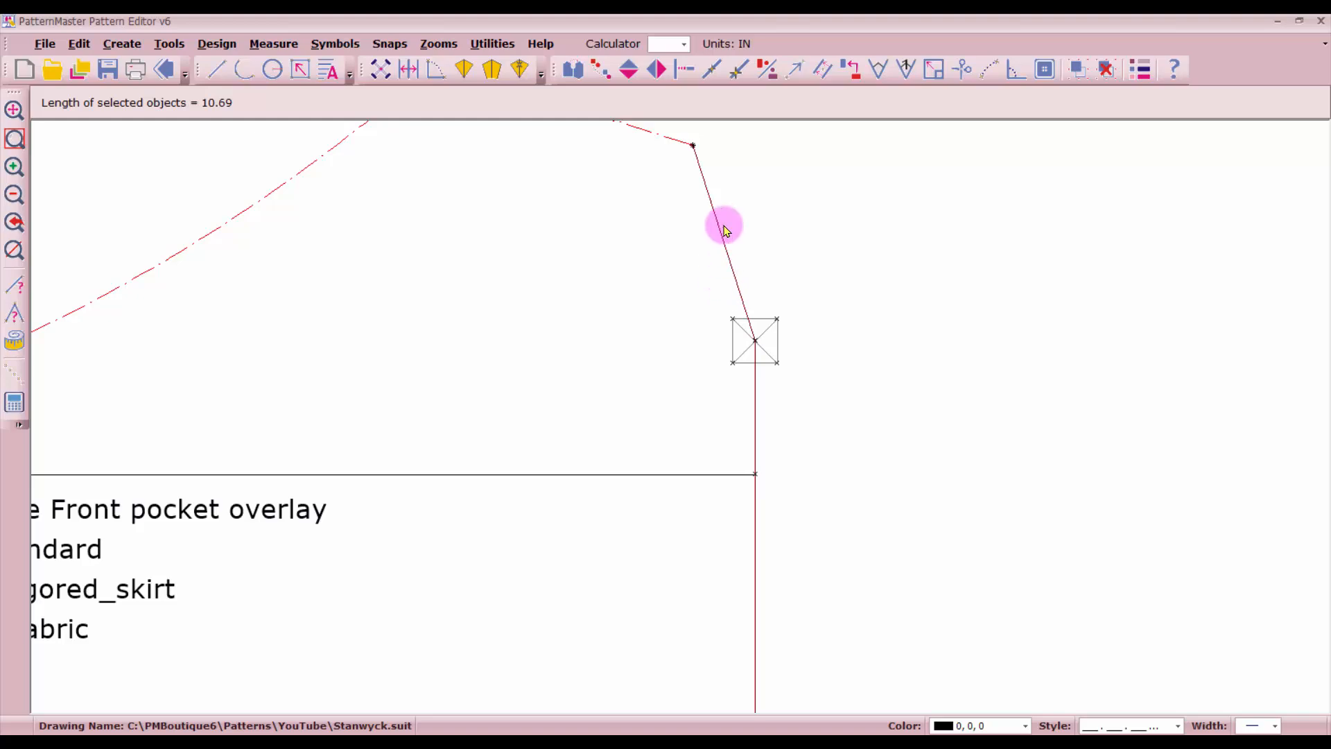
click(756, 545)
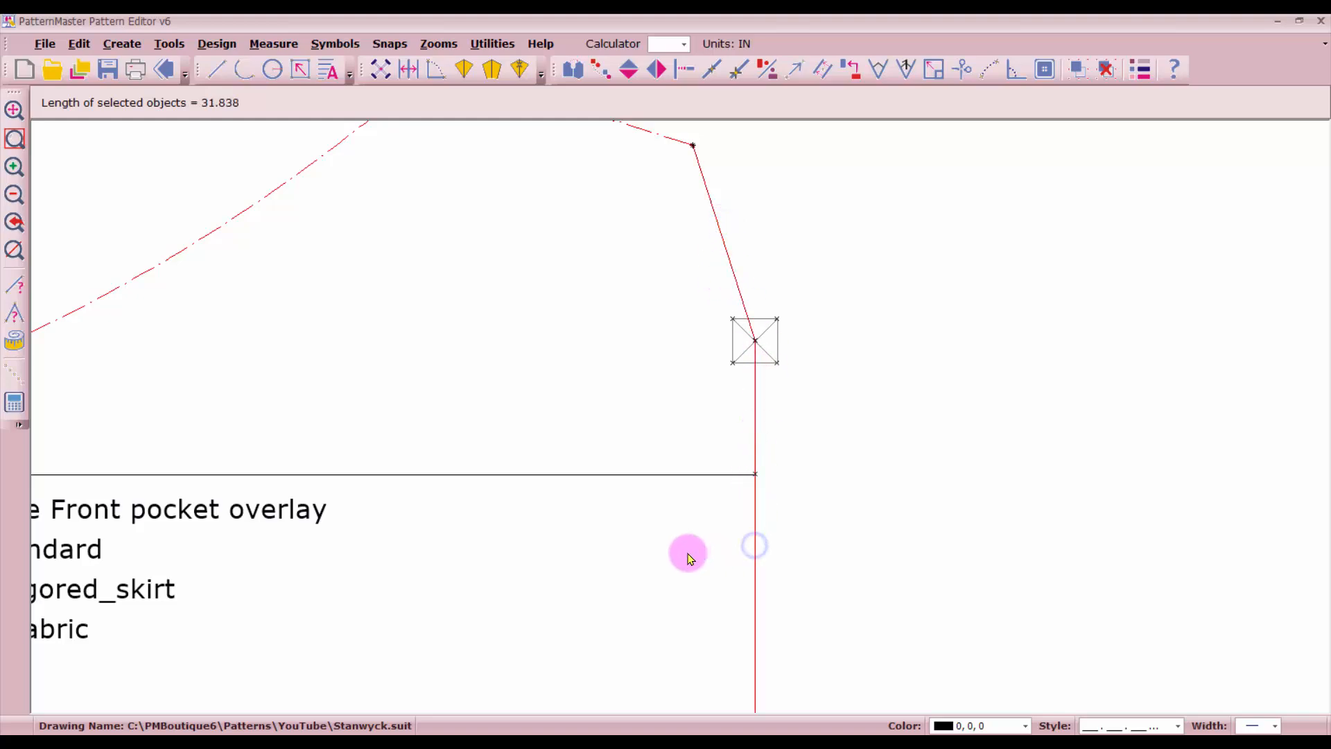
scroll(680, 416, down, 1)
scroll(680, 416, down, 3)
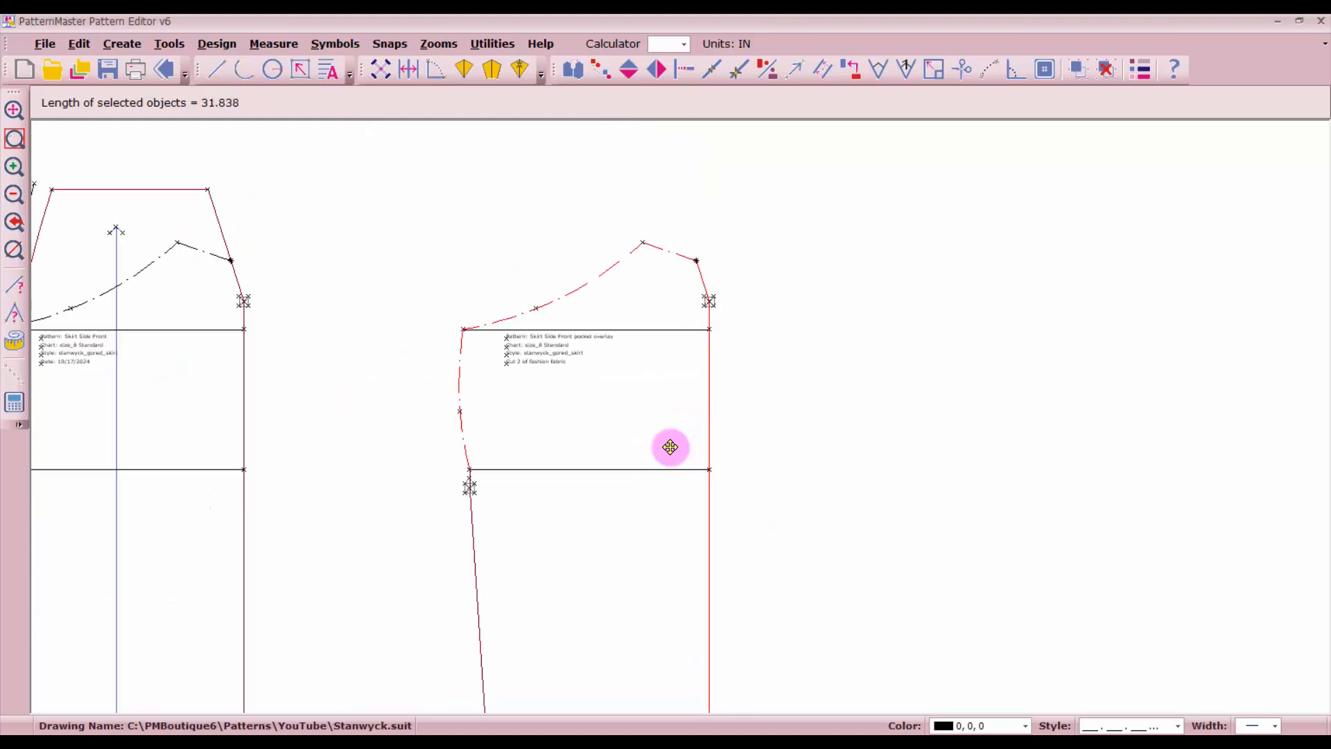
click(477, 564)
scroll(681, 416, up, 3)
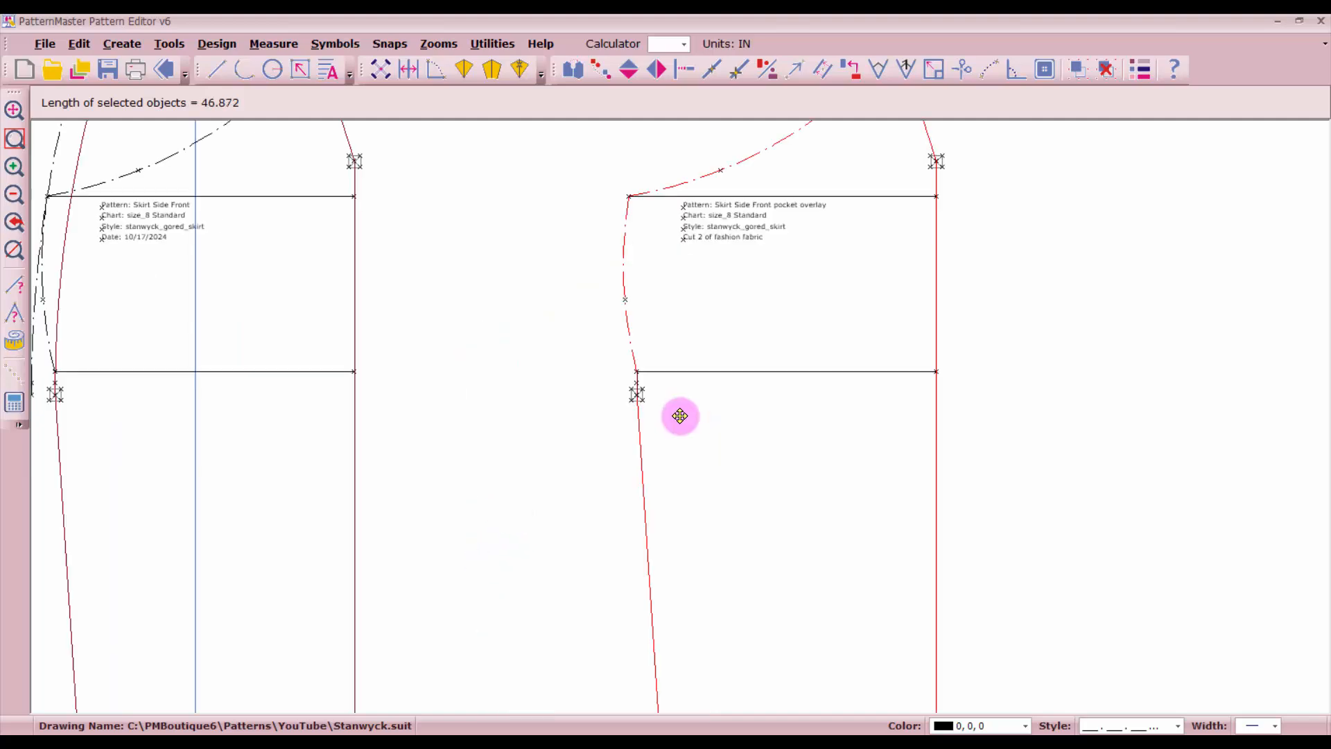
click(479, 326)
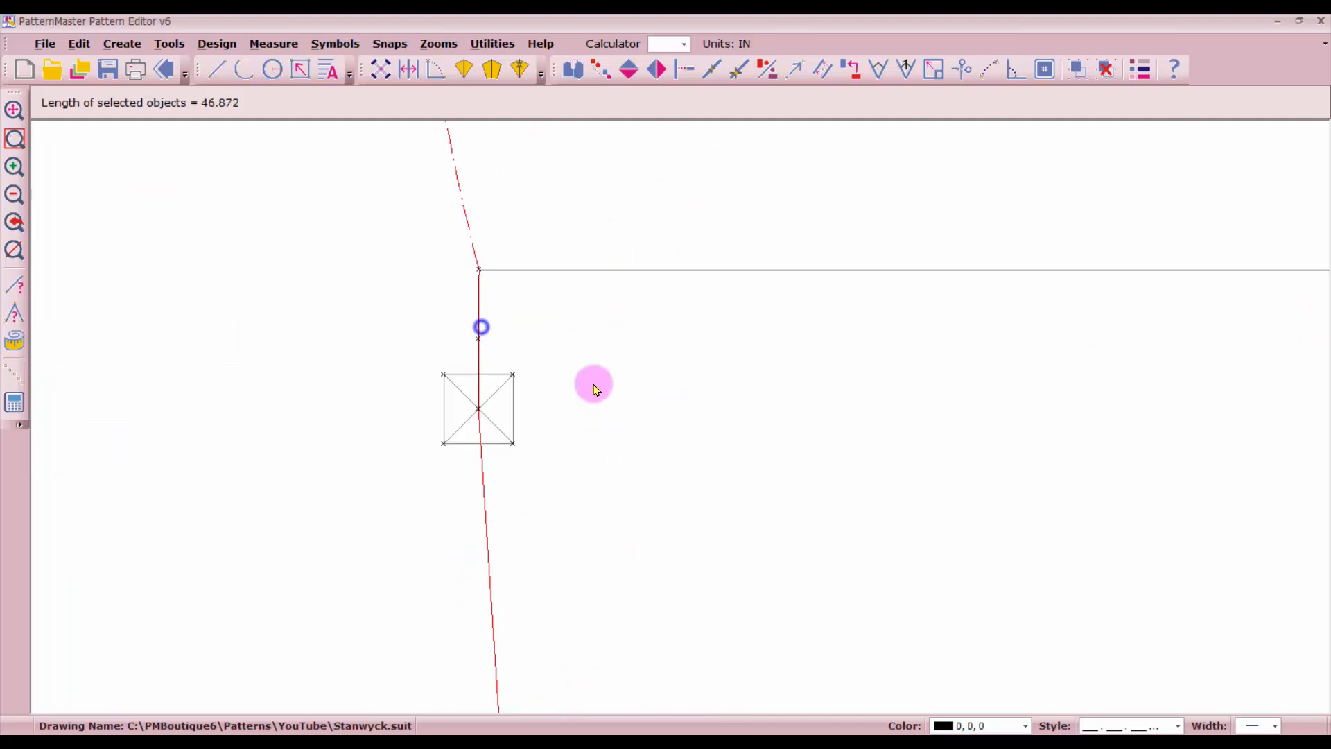
scroll(682, 422, down, 1)
scroll(680, 416, down, 4)
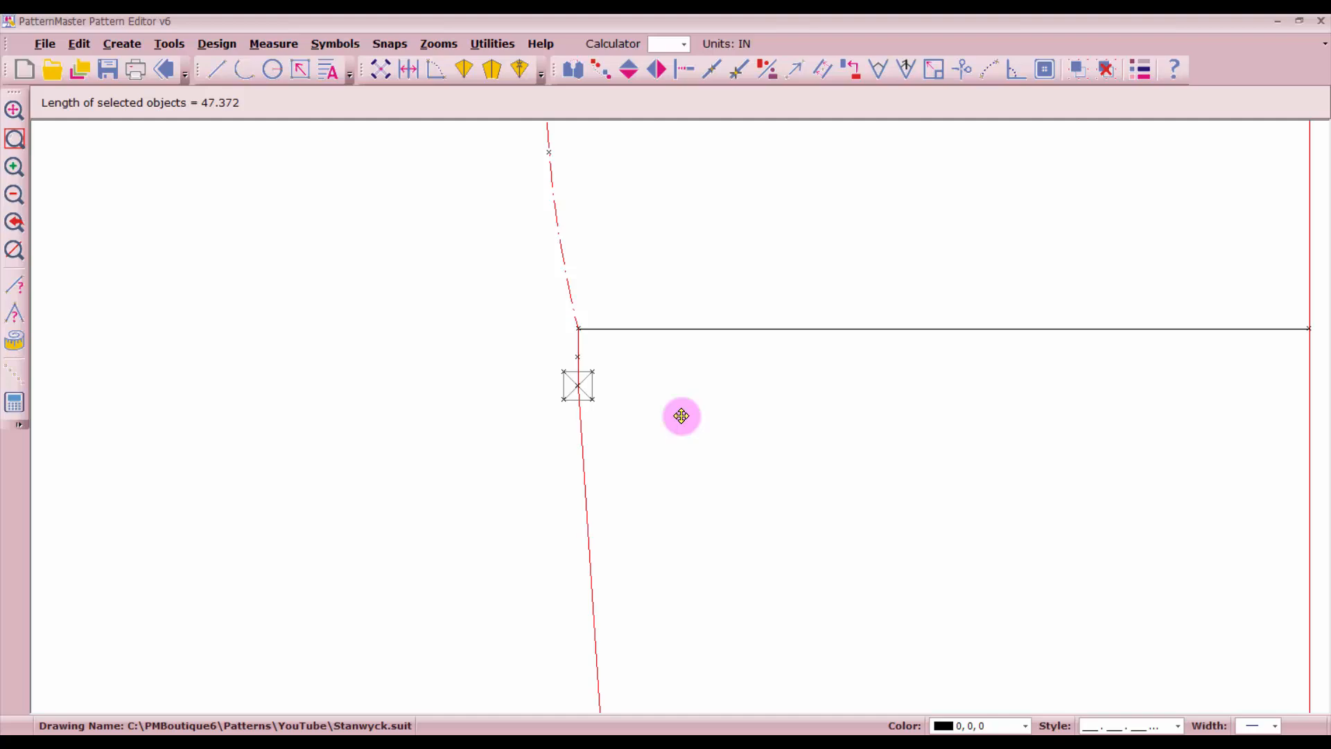
scroll(680, 416, down, 2)
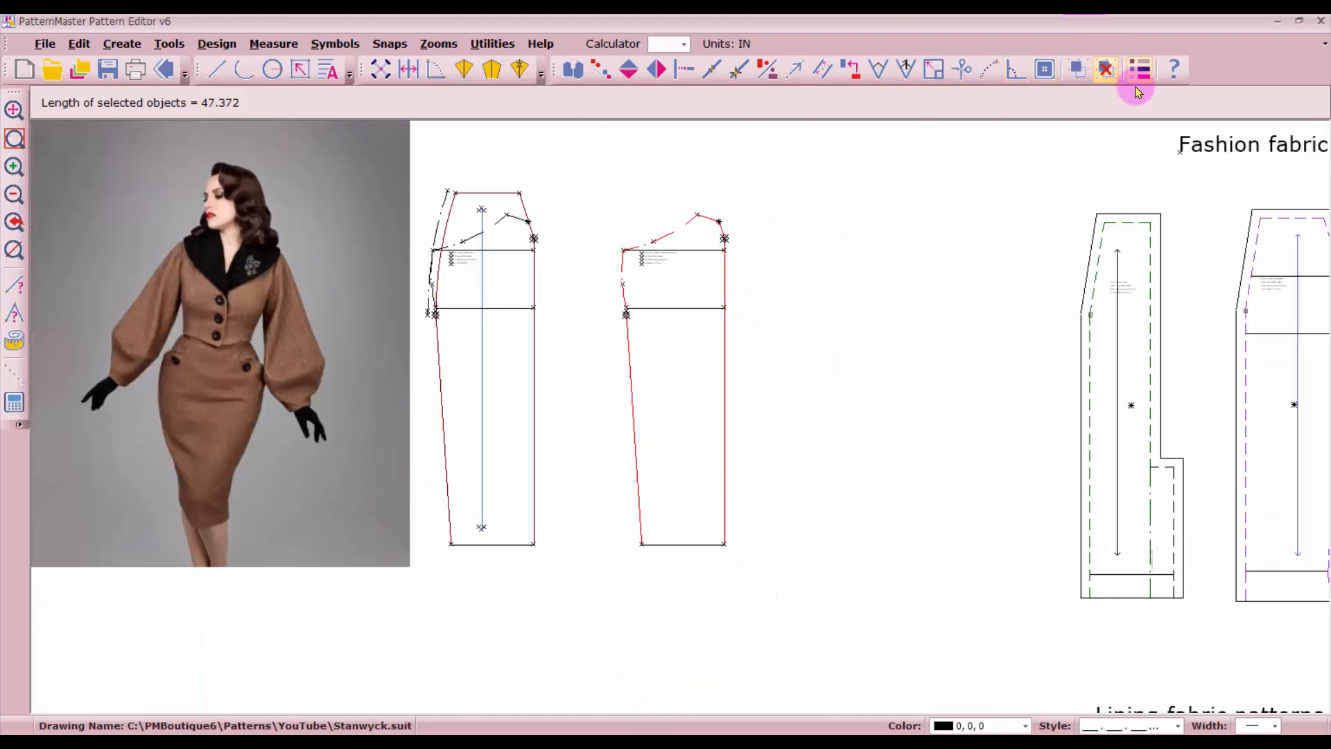
click(1137, 66)
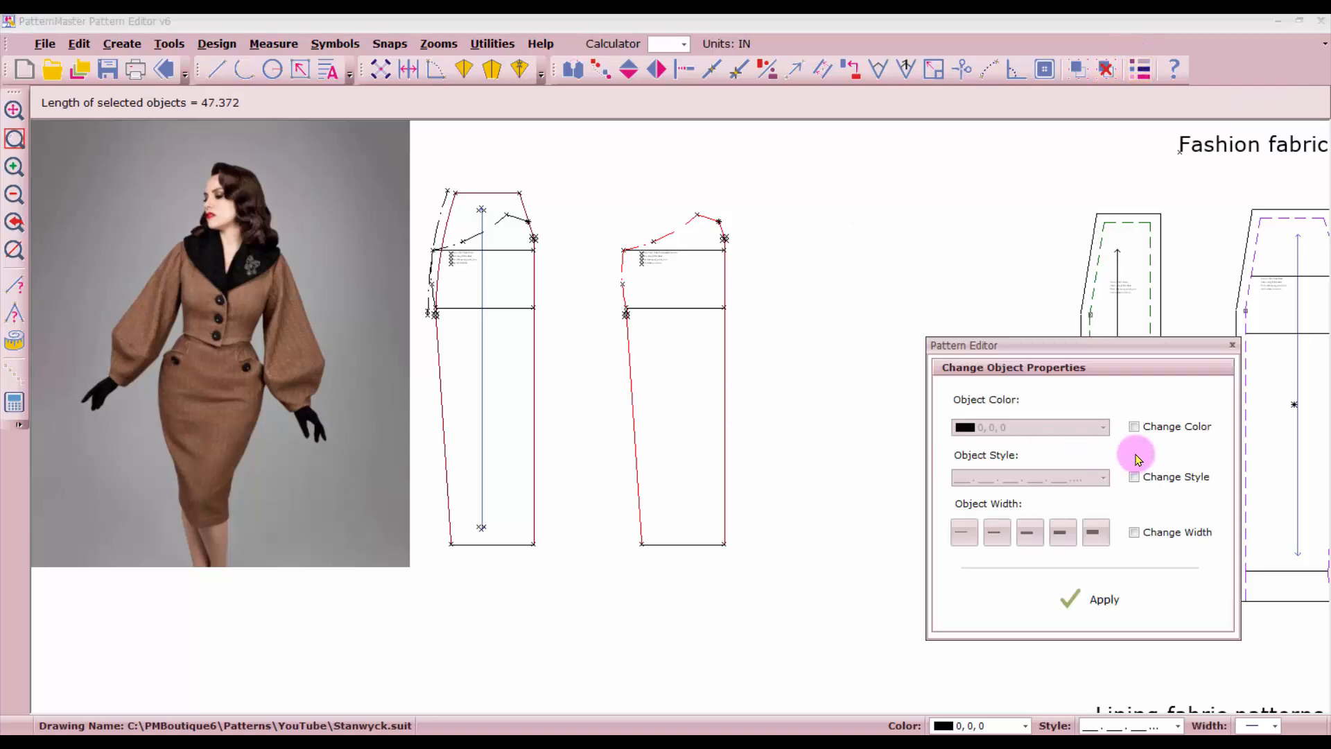
click(1136, 477)
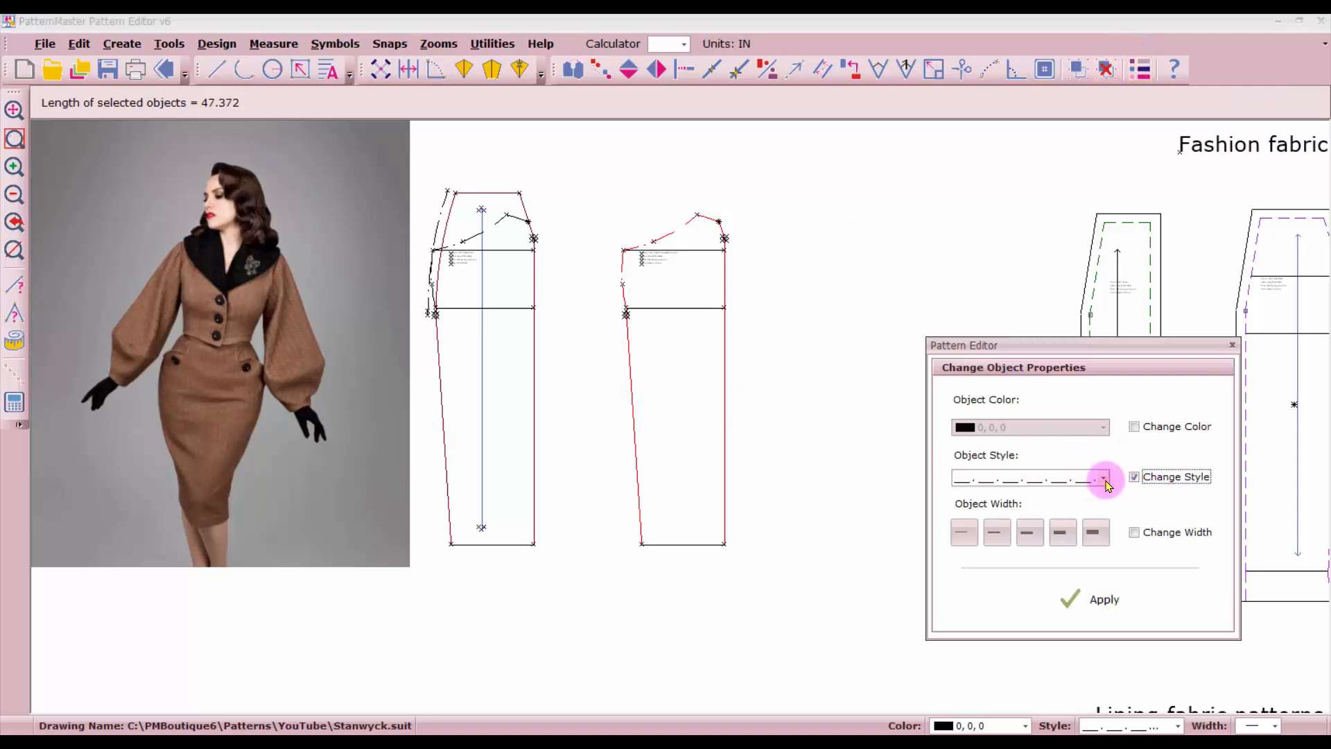
click(1105, 477)
click(1071, 510)
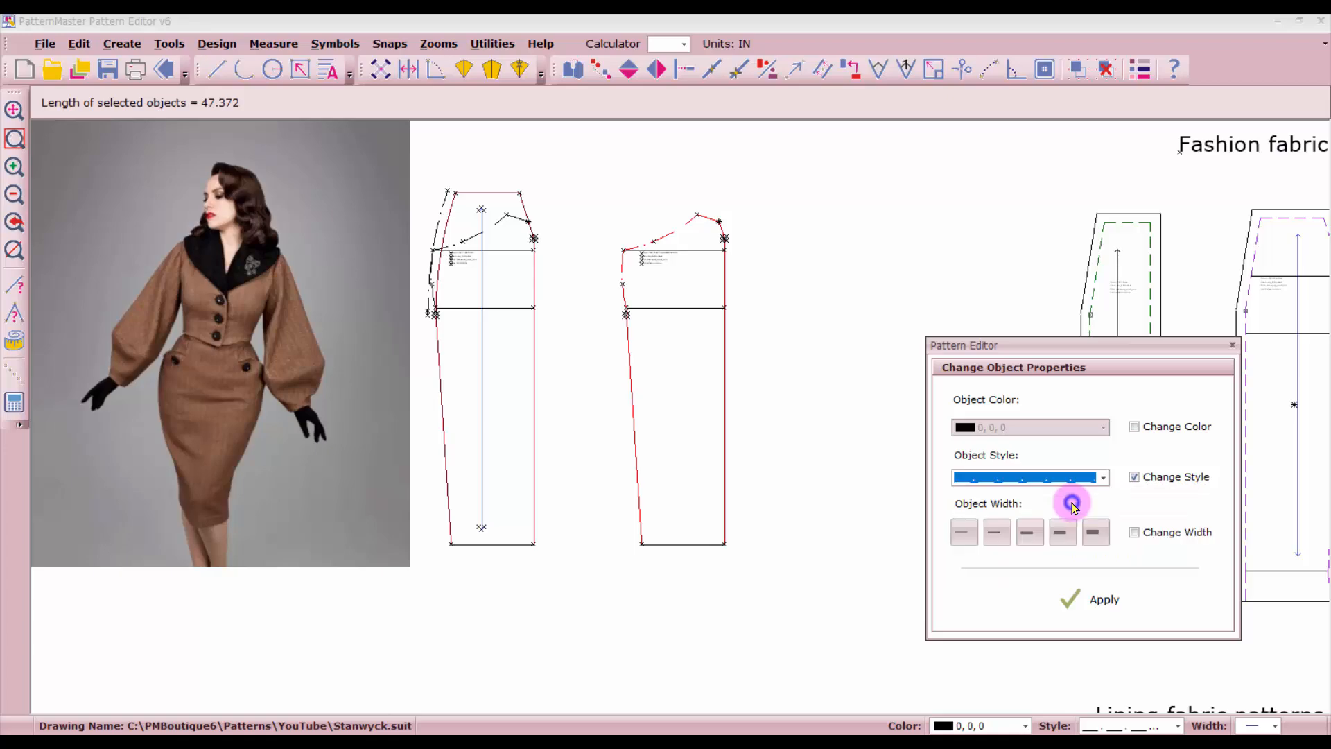
click(1096, 597)
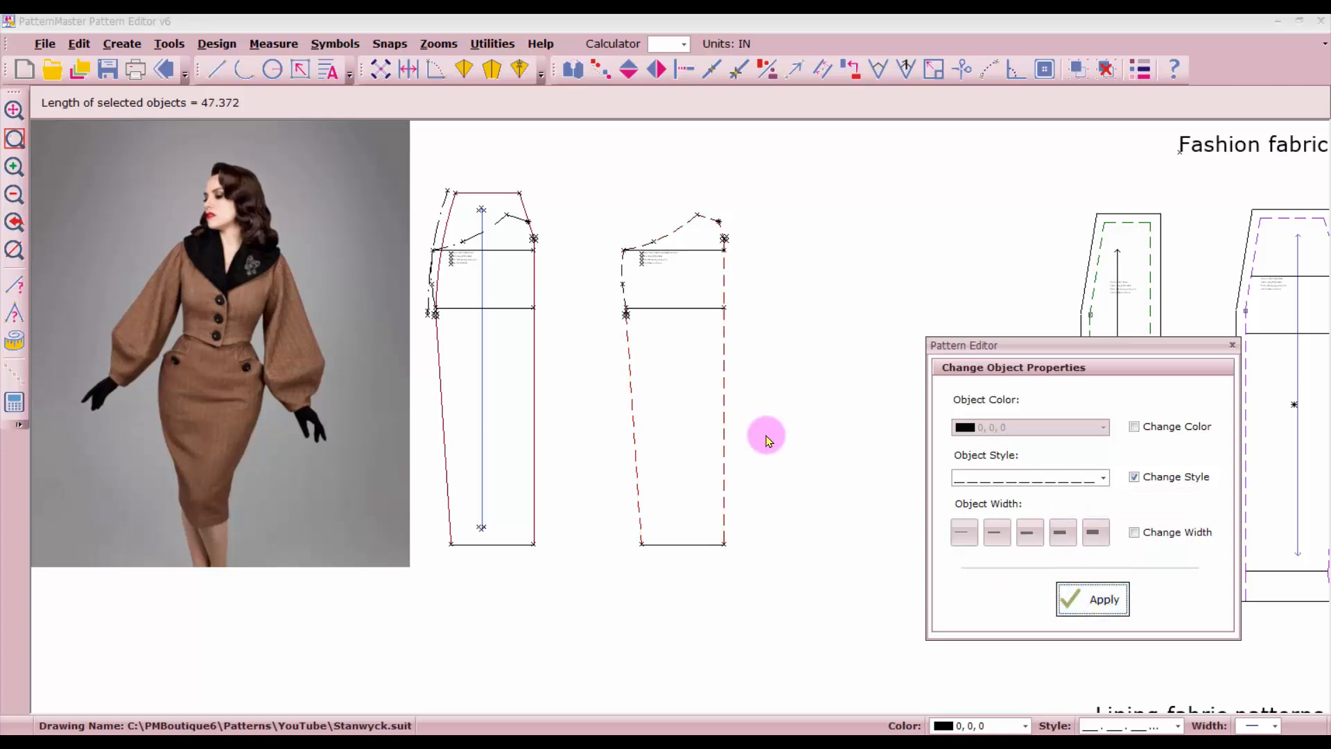
Step: Offset the overlay piece's hem line 2 inches downward
click(824, 78)
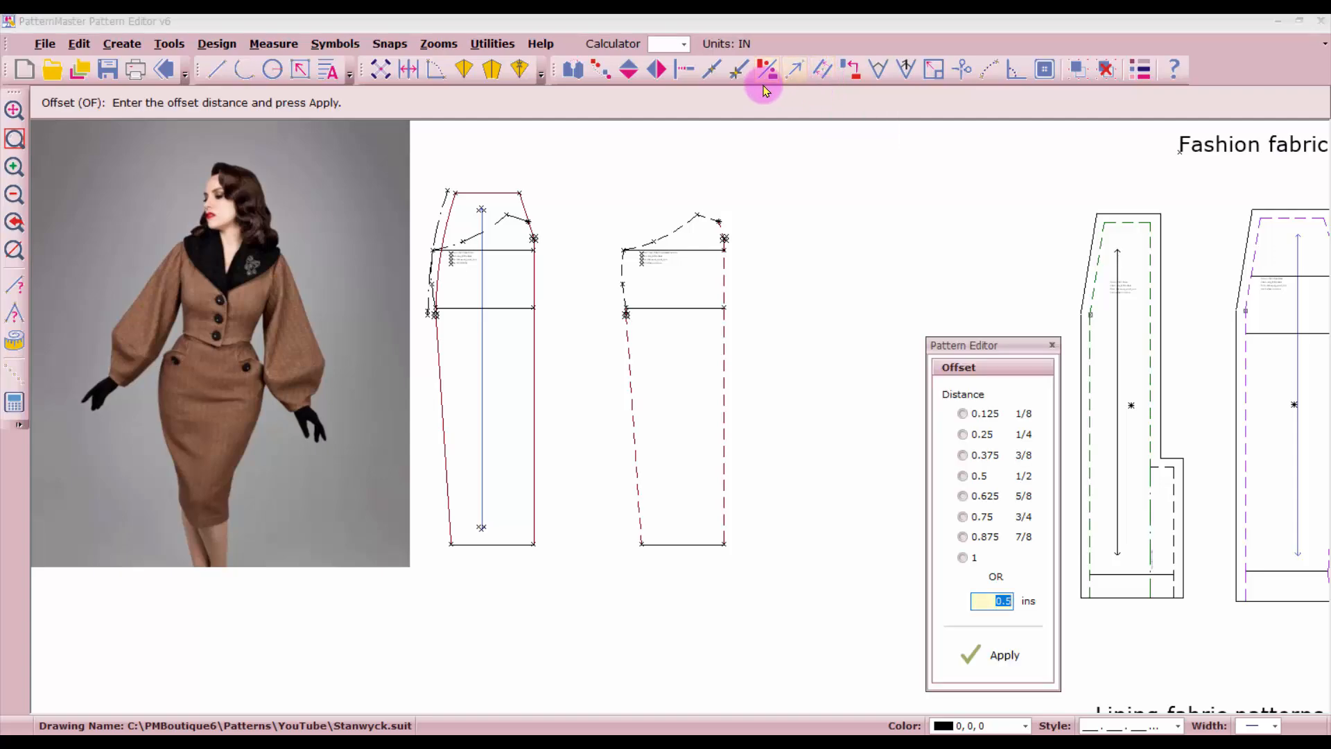
text(2)
key(Return)
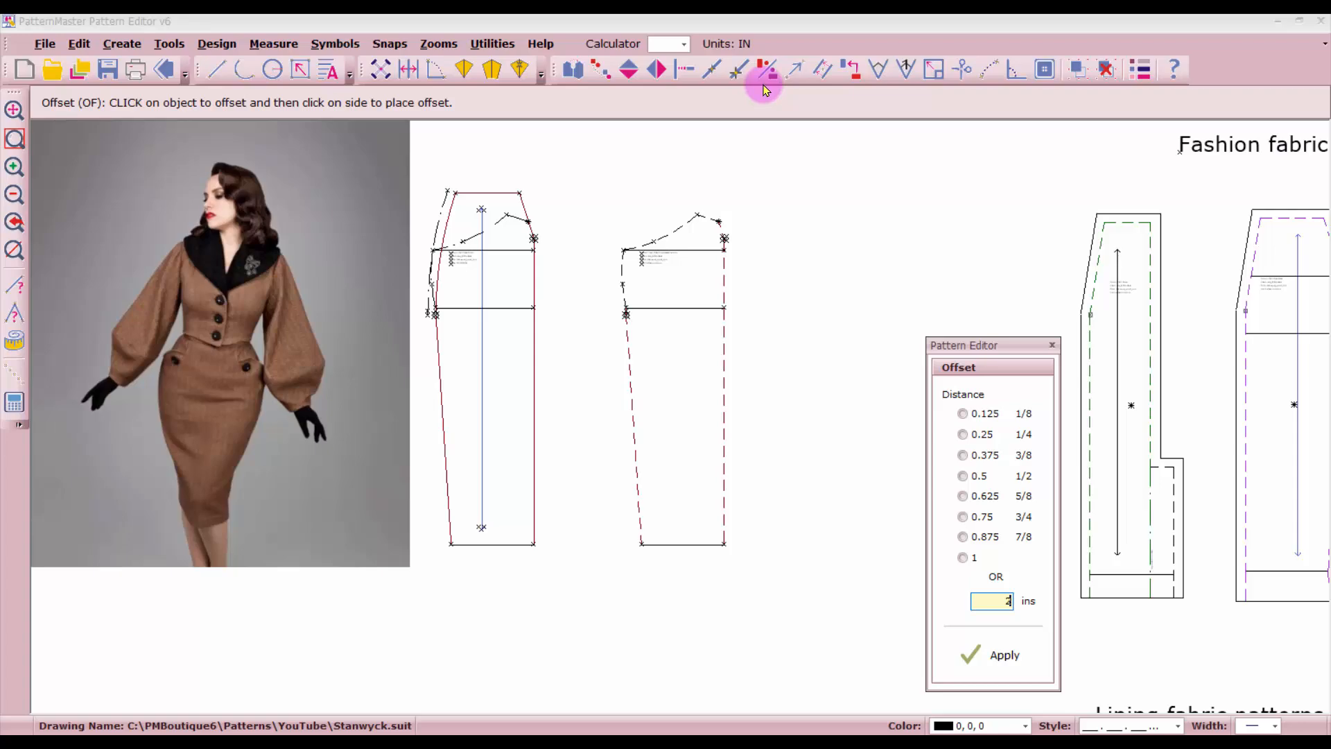
click(690, 550)
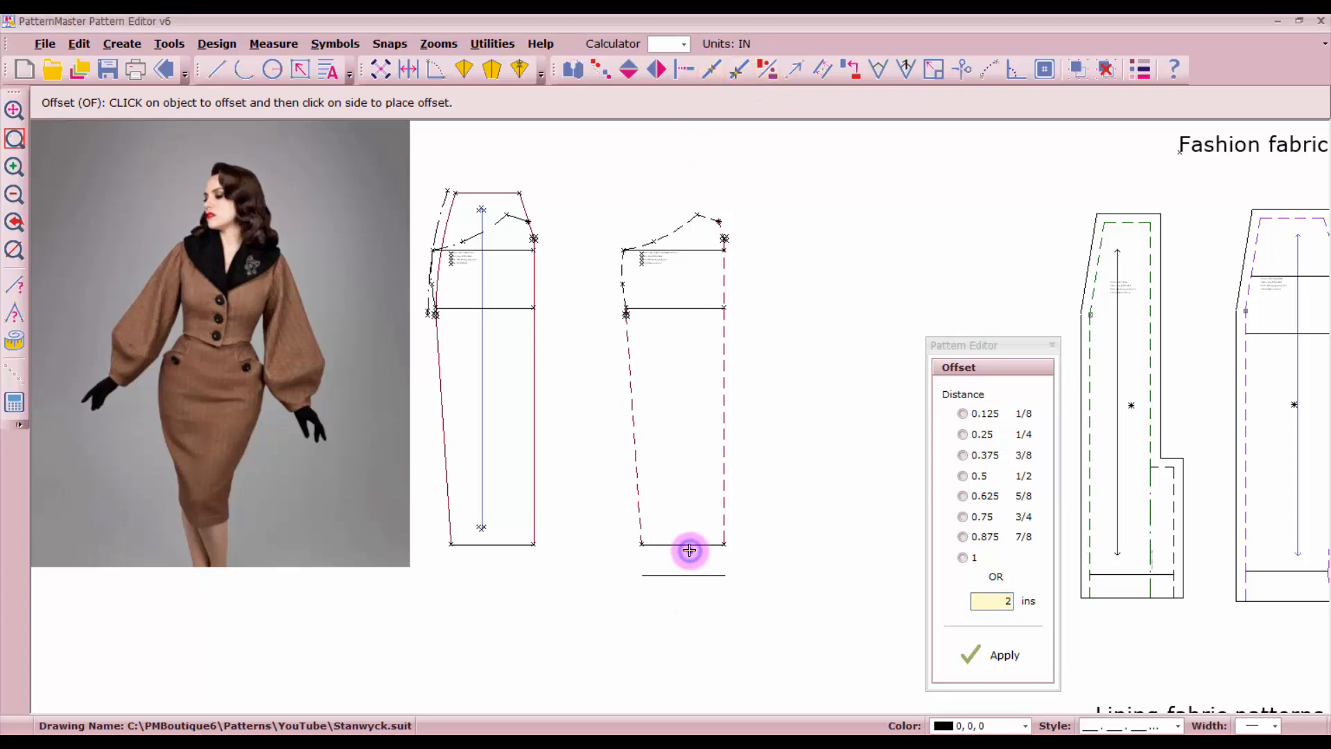
click(722, 508)
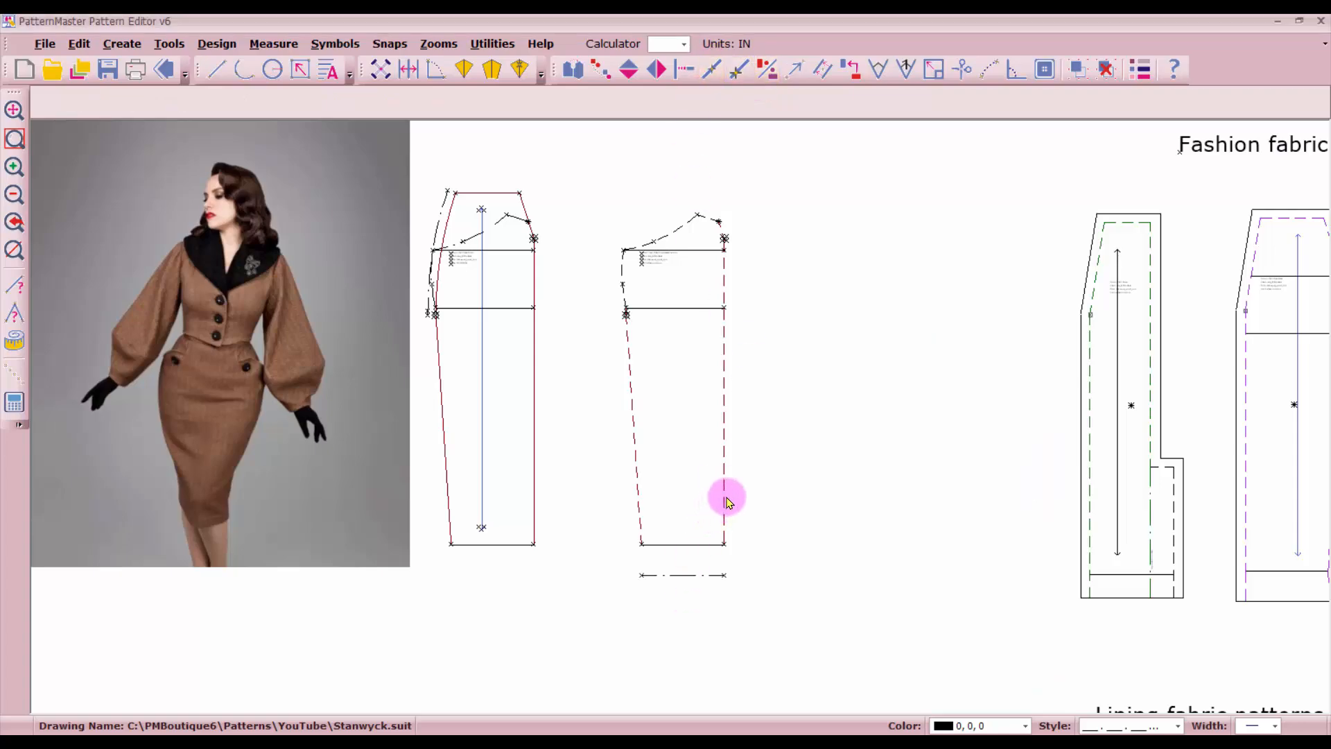
Step: Locate a point 2 inches up from the hem on each side line of the overlay piece
scroll(727, 498, up, 2)
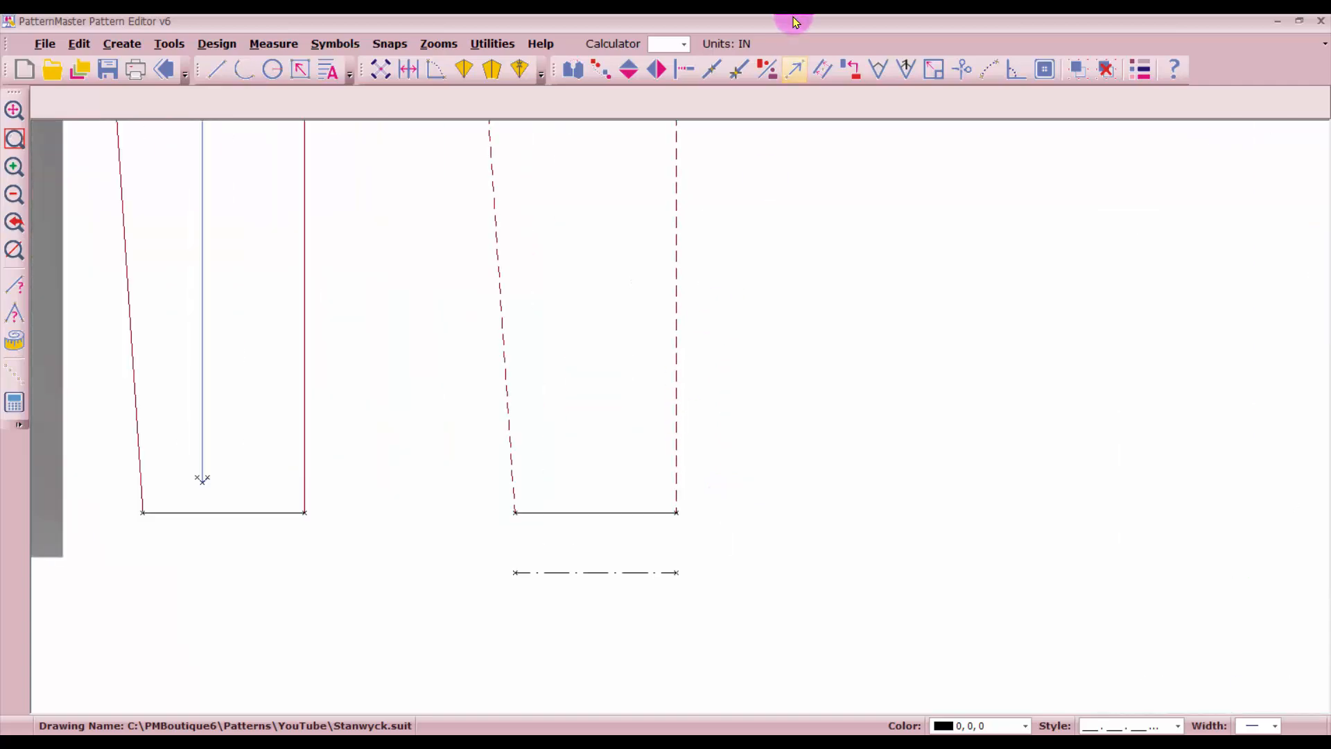
click(740, 72)
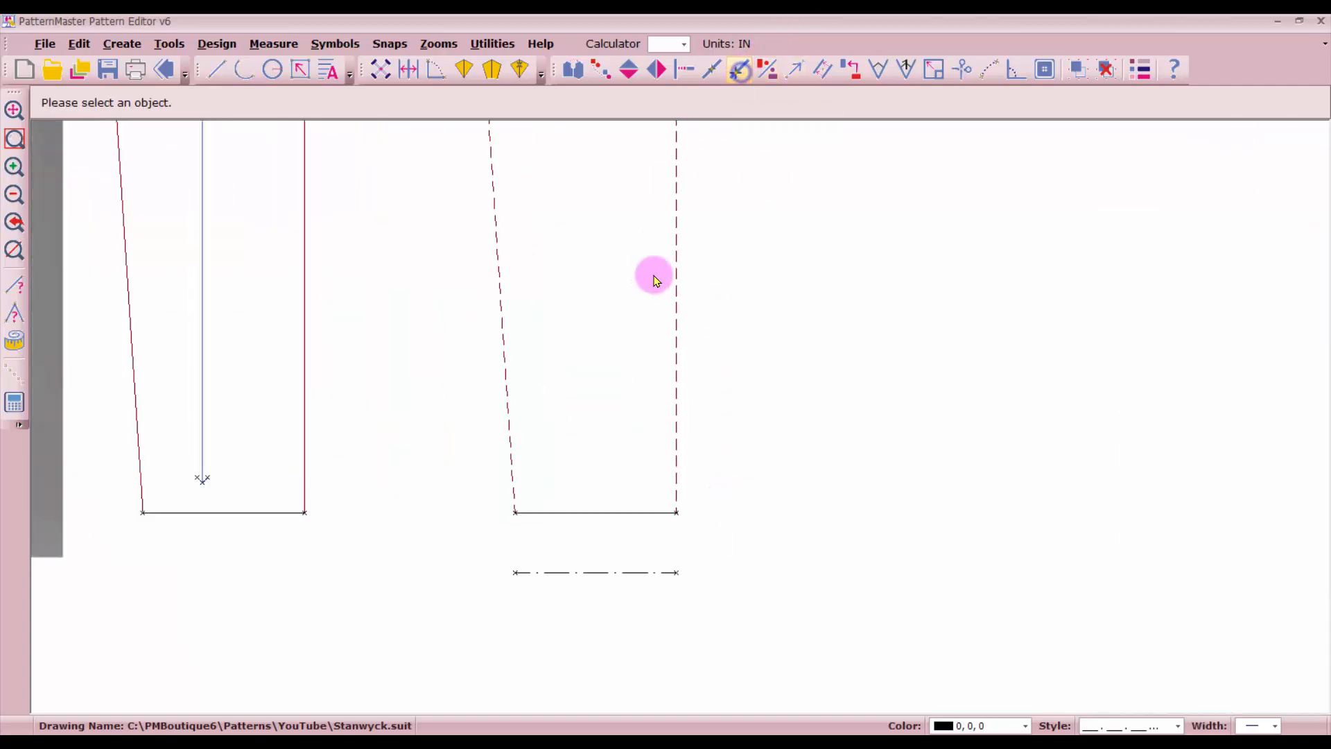
click(676, 442)
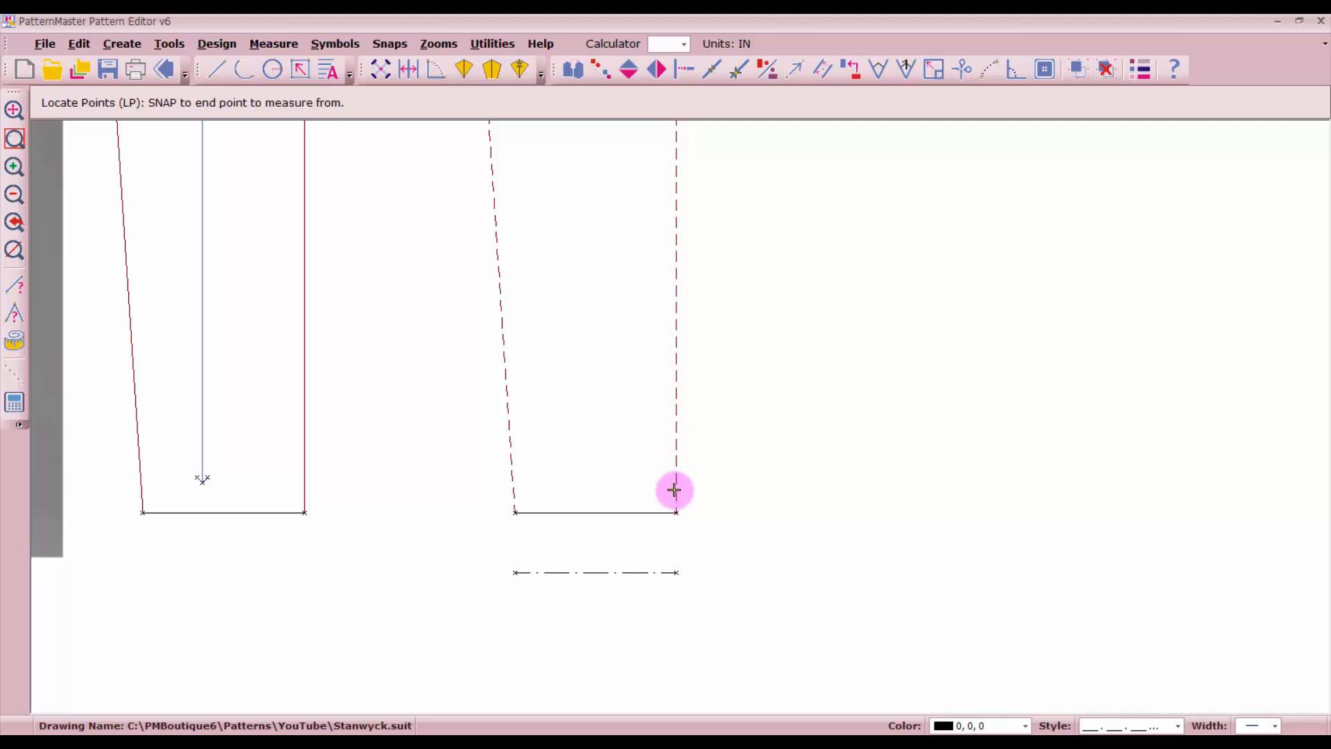
click(676, 512)
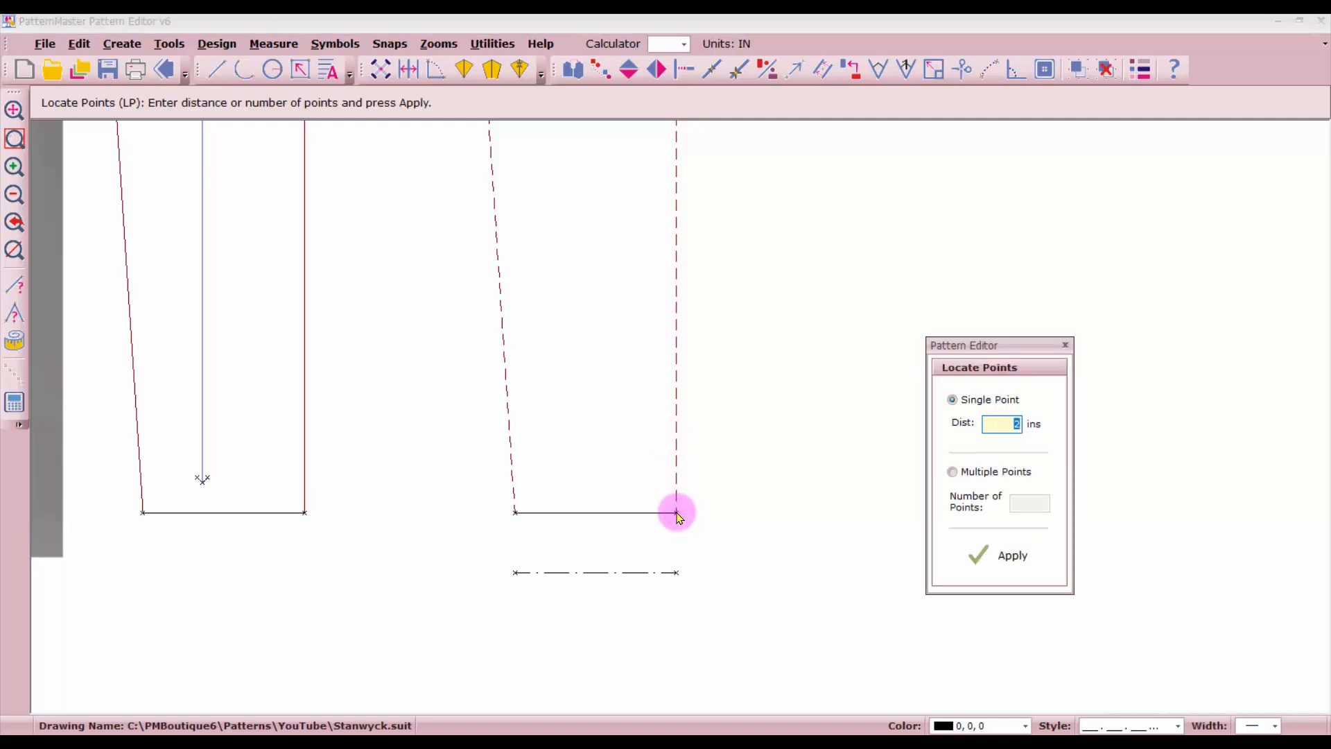
key(Return)
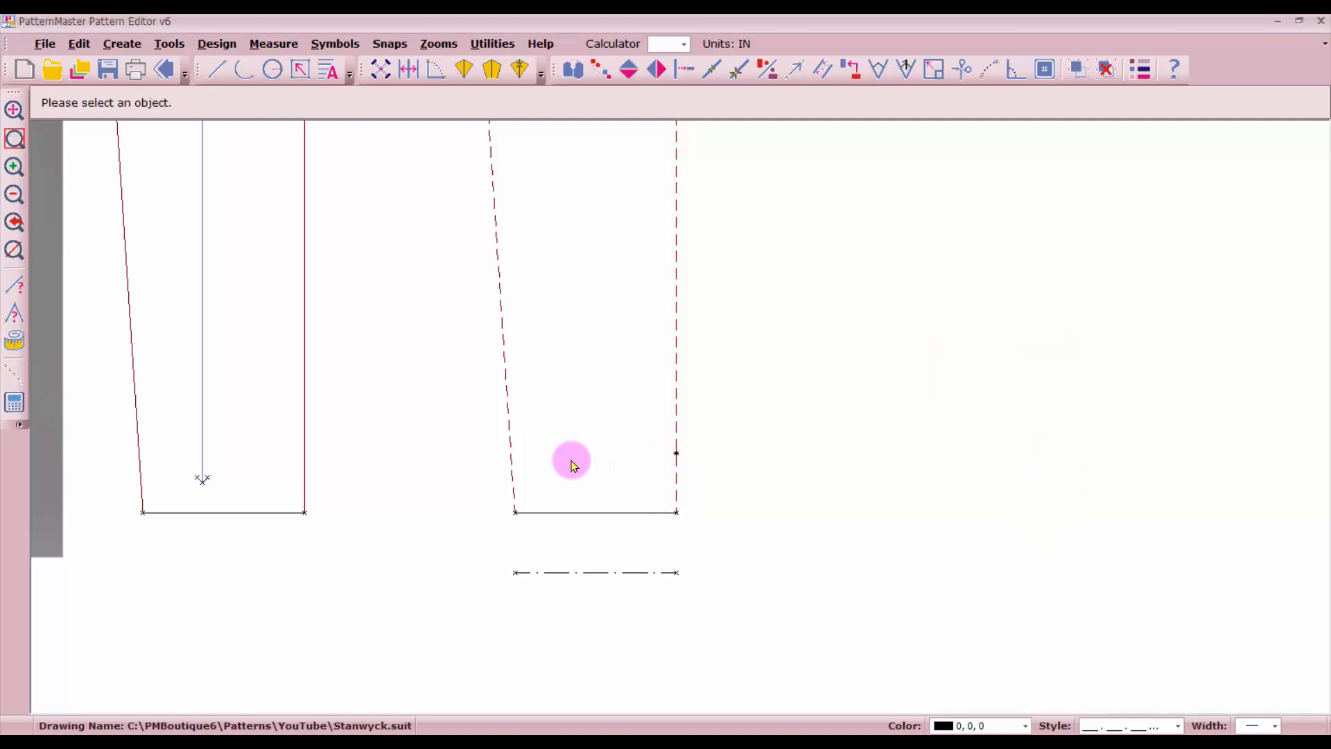
click(514, 464)
click(515, 514)
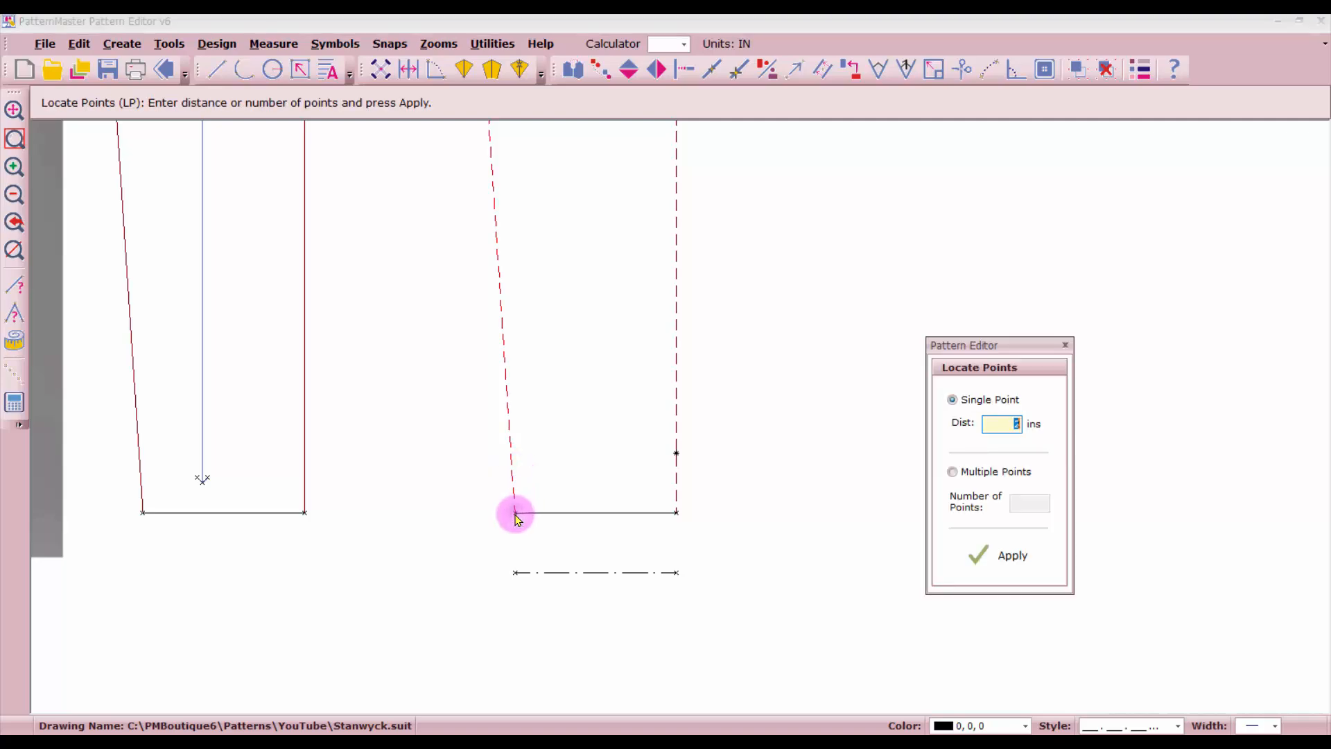
key(Return)
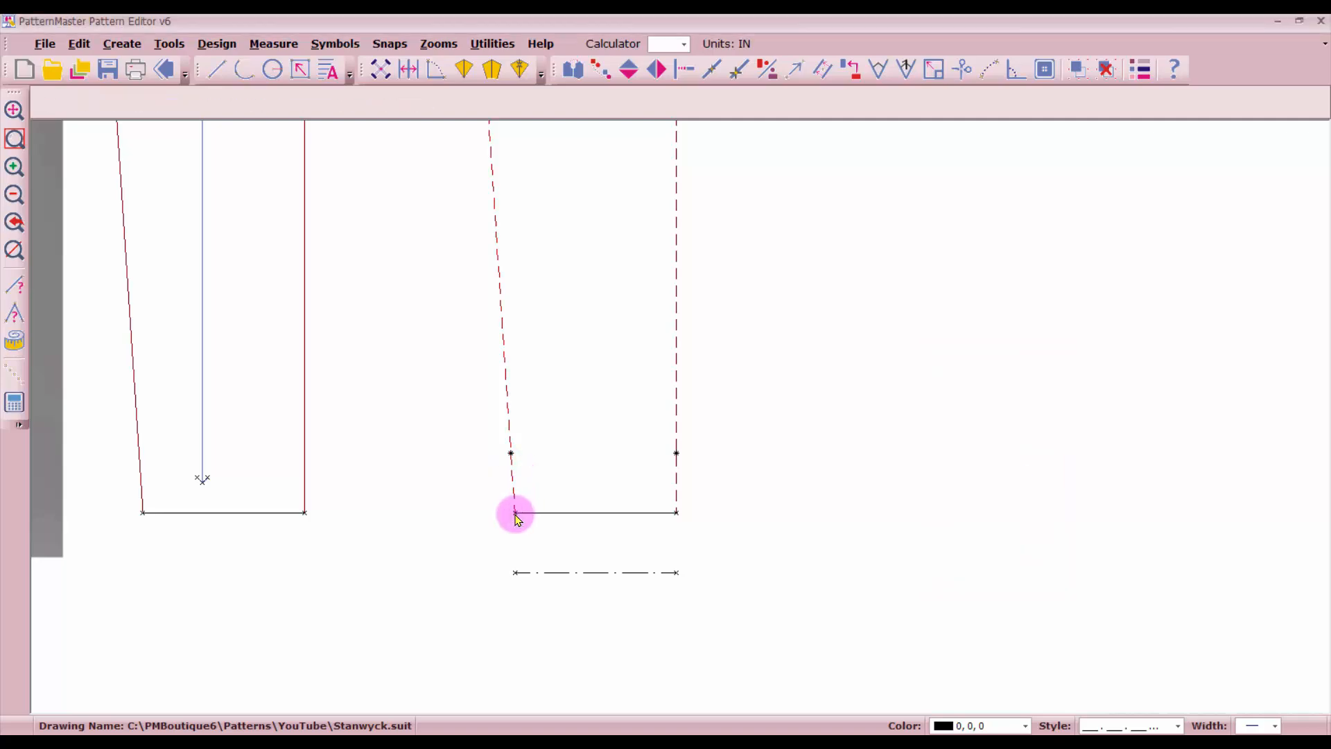
Step: Break the overlay piece's side lines with Scissors at the located points above the hem
click(961, 72)
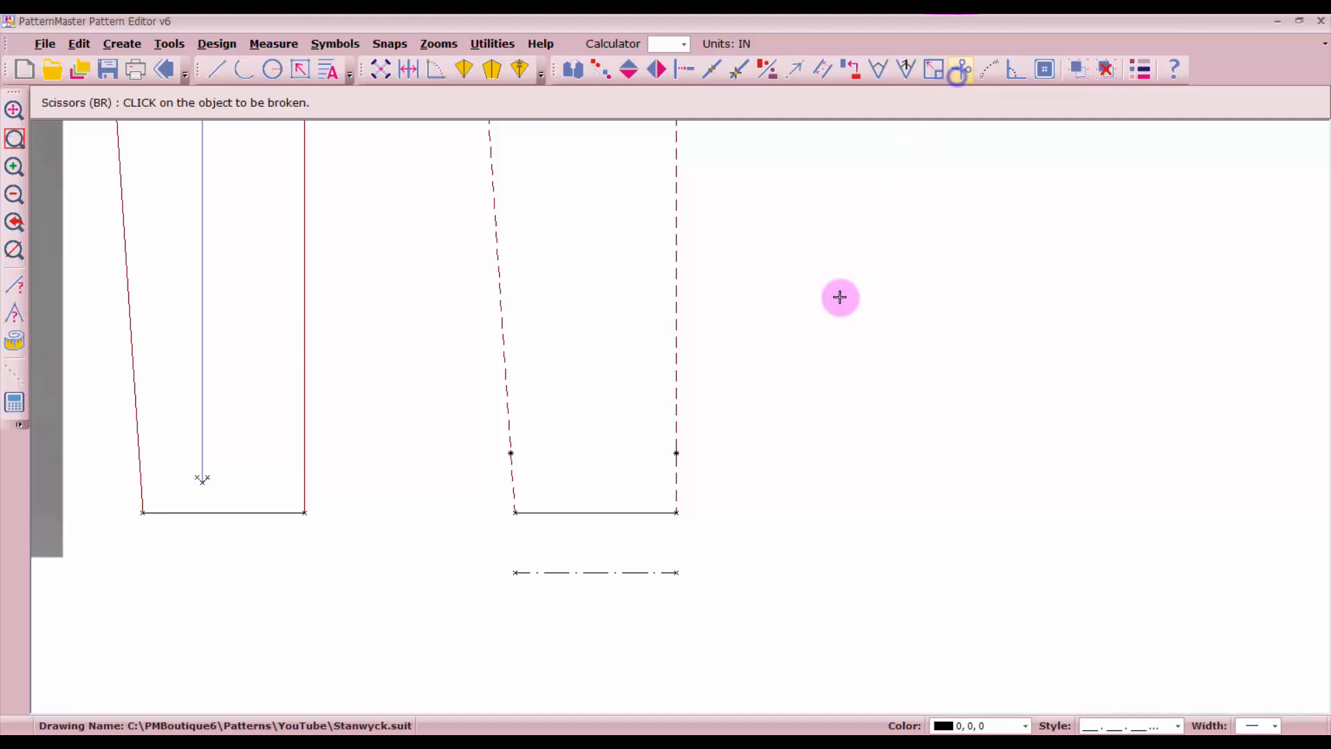
click(676, 489)
click(676, 452)
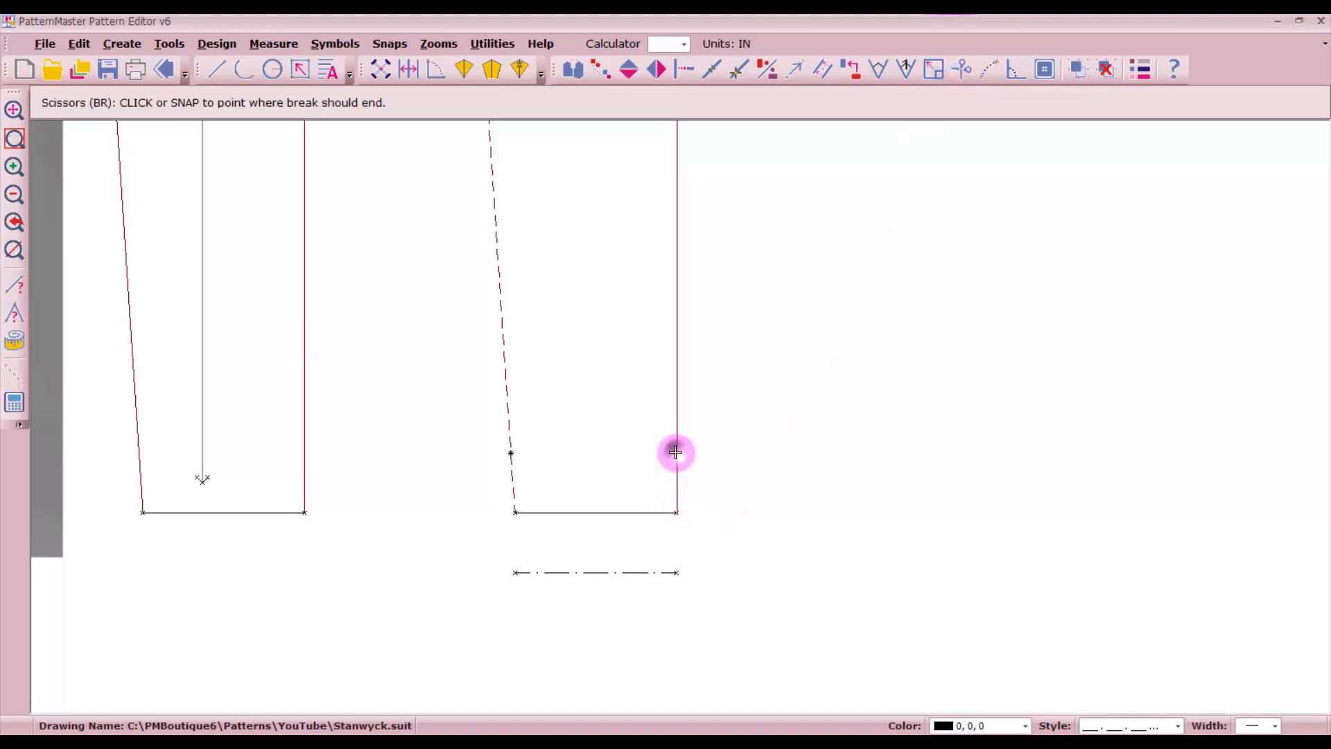
click(676, 444)
click(518, 494)
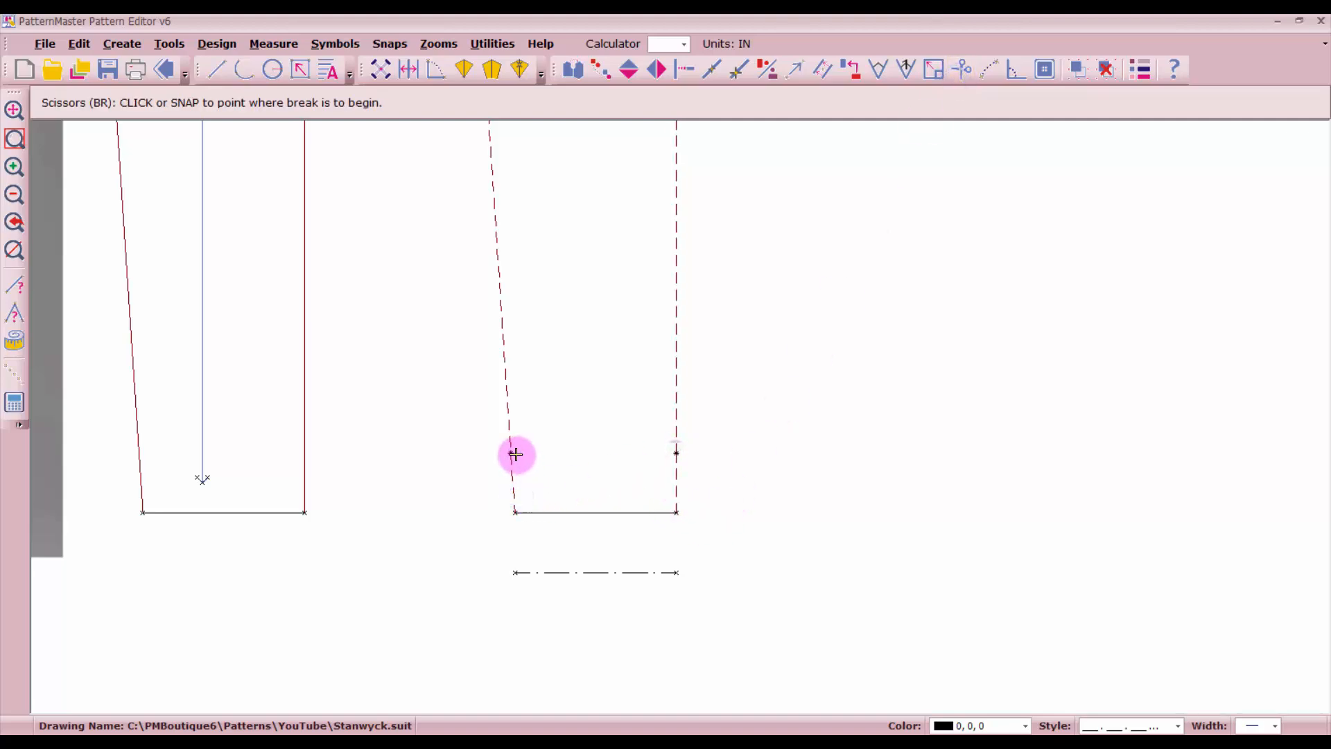
Step: Break the copied skirt piece's left side seam at its mark above the hem and flip both 2-inch lower seam segments vertically
click(512, 453)
click(511, 446)
click(521, 486)
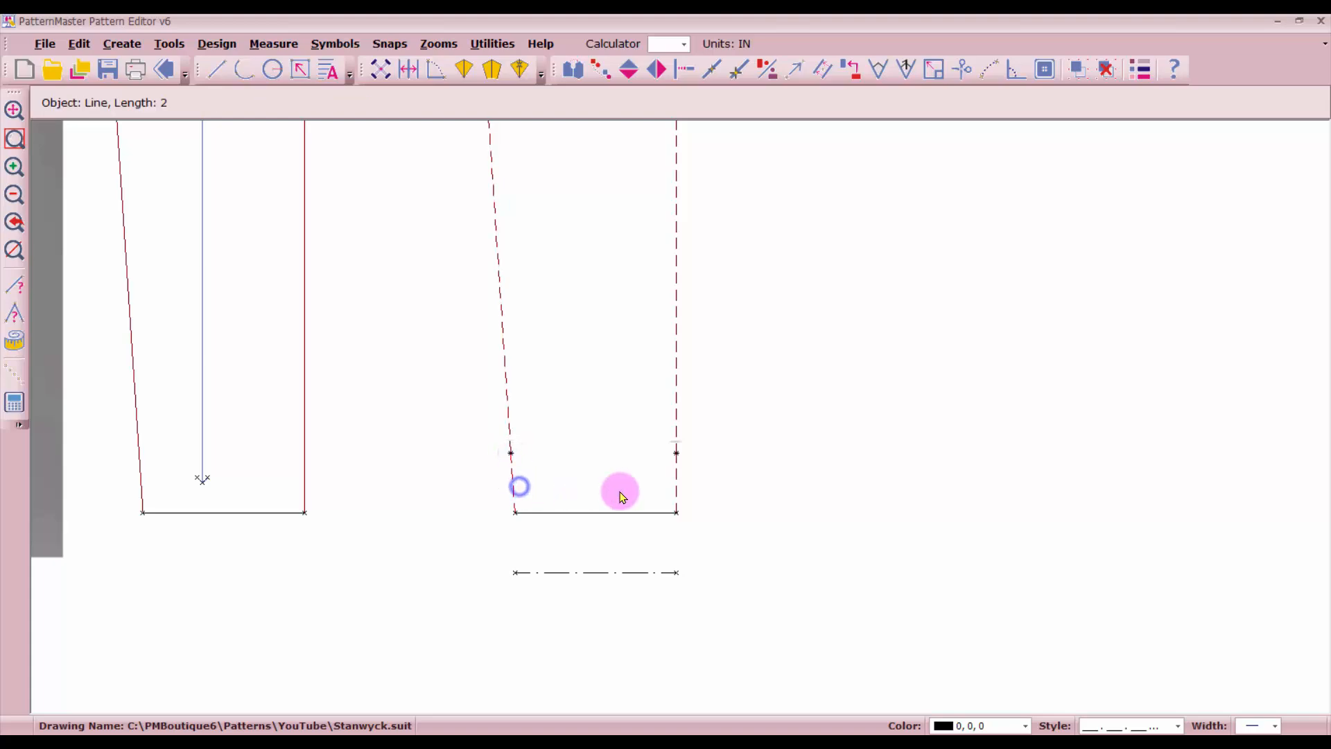
click(675, 486)
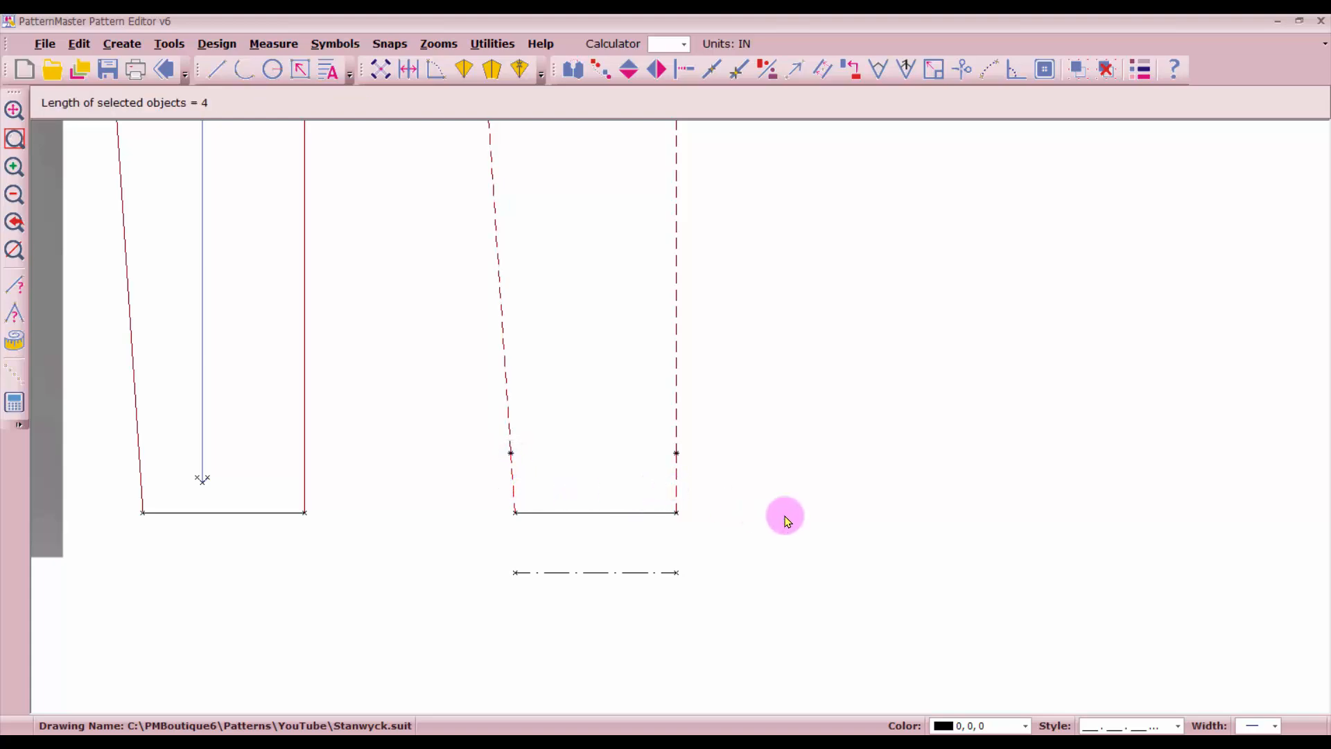
click(630, 73)
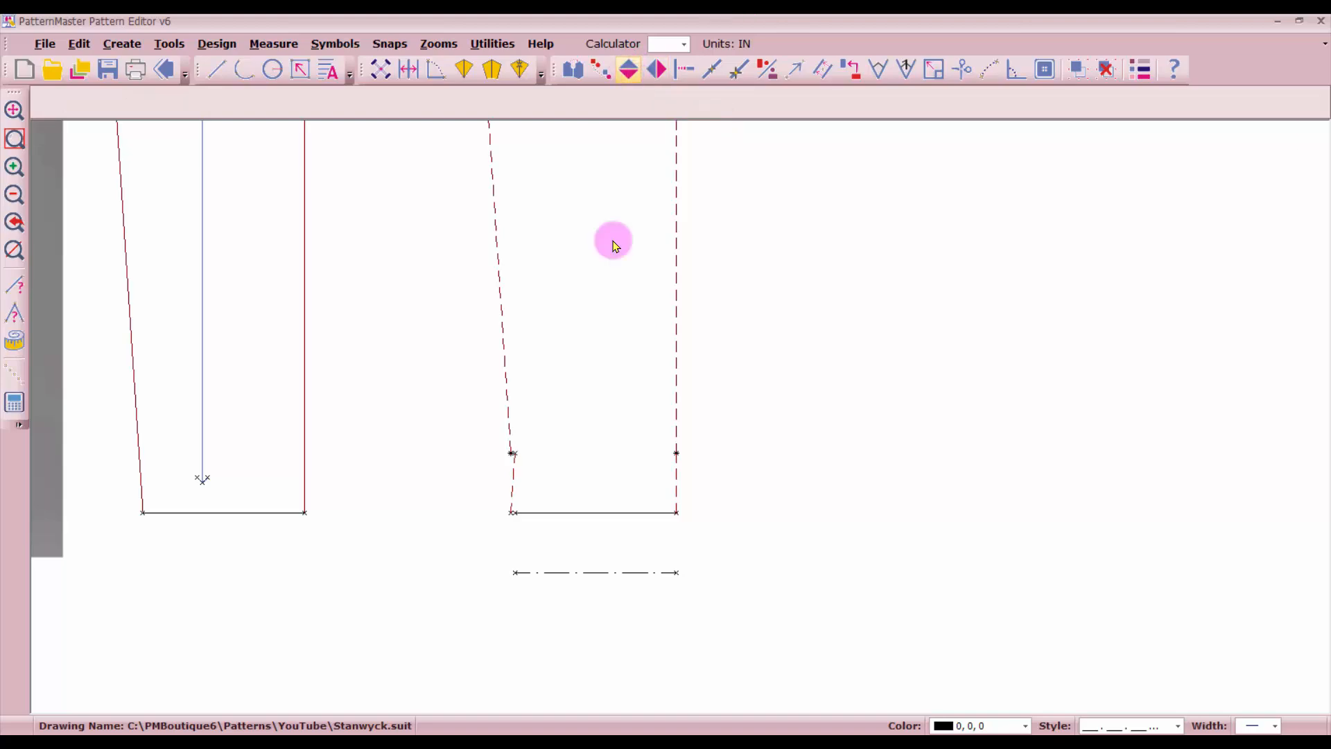
Step: Move both flipped seam segments below the hemline, snapping their upper ends to its corners, and delete the two leftover break points
click(677, 487)
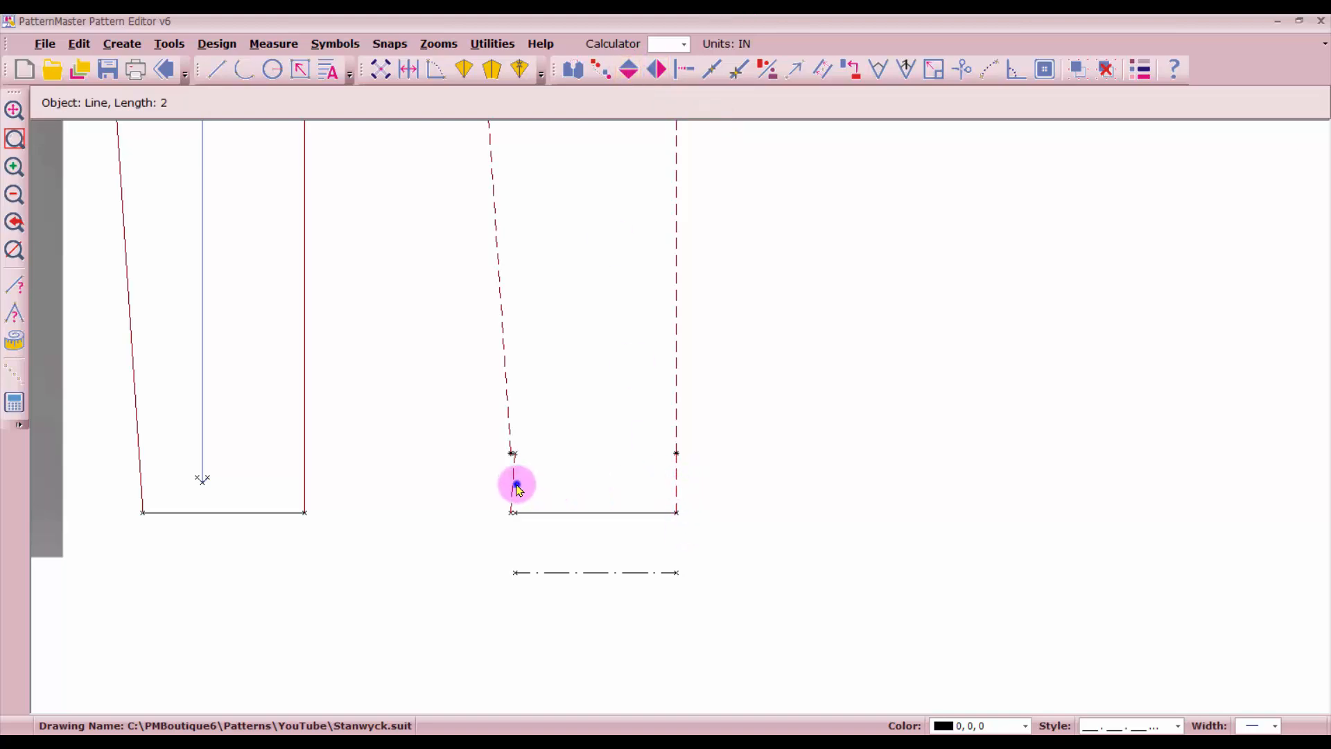
click(517, 485)
scroll(701, 511, up, 2)
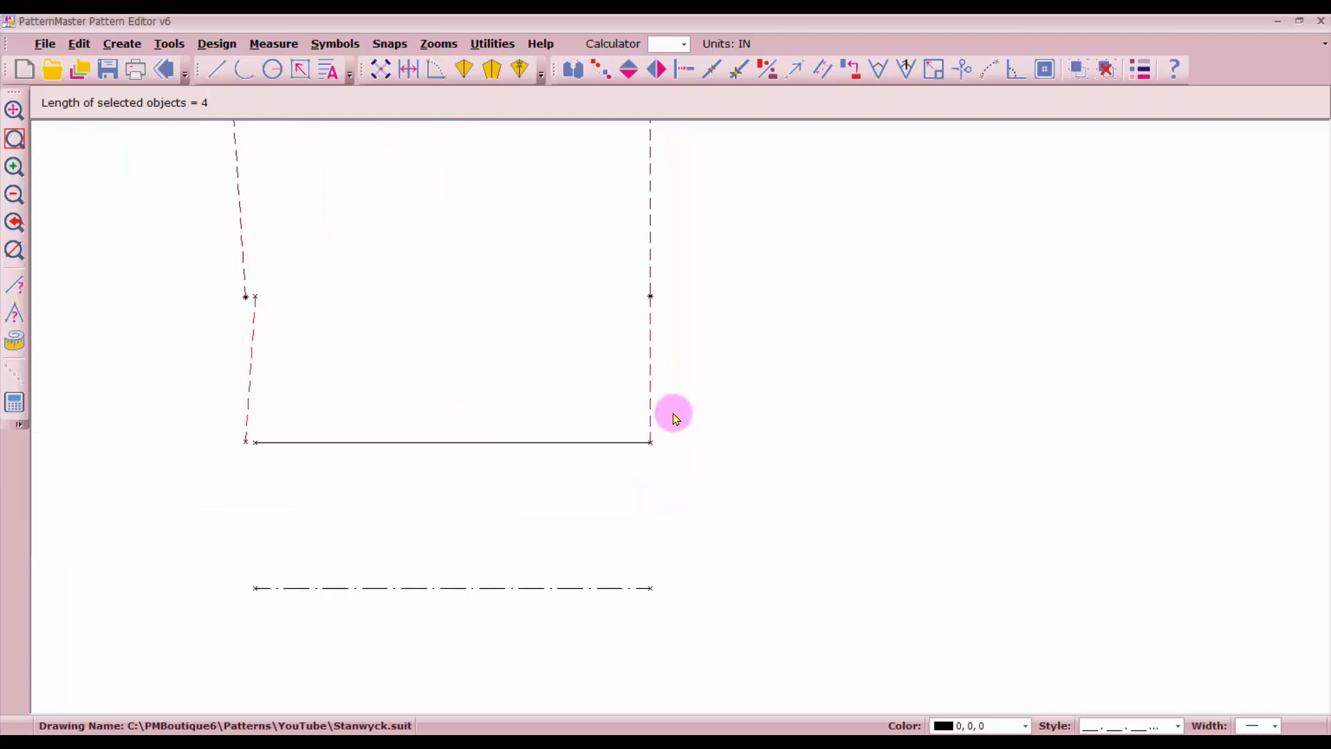
scroll(665, 395, up, 2)
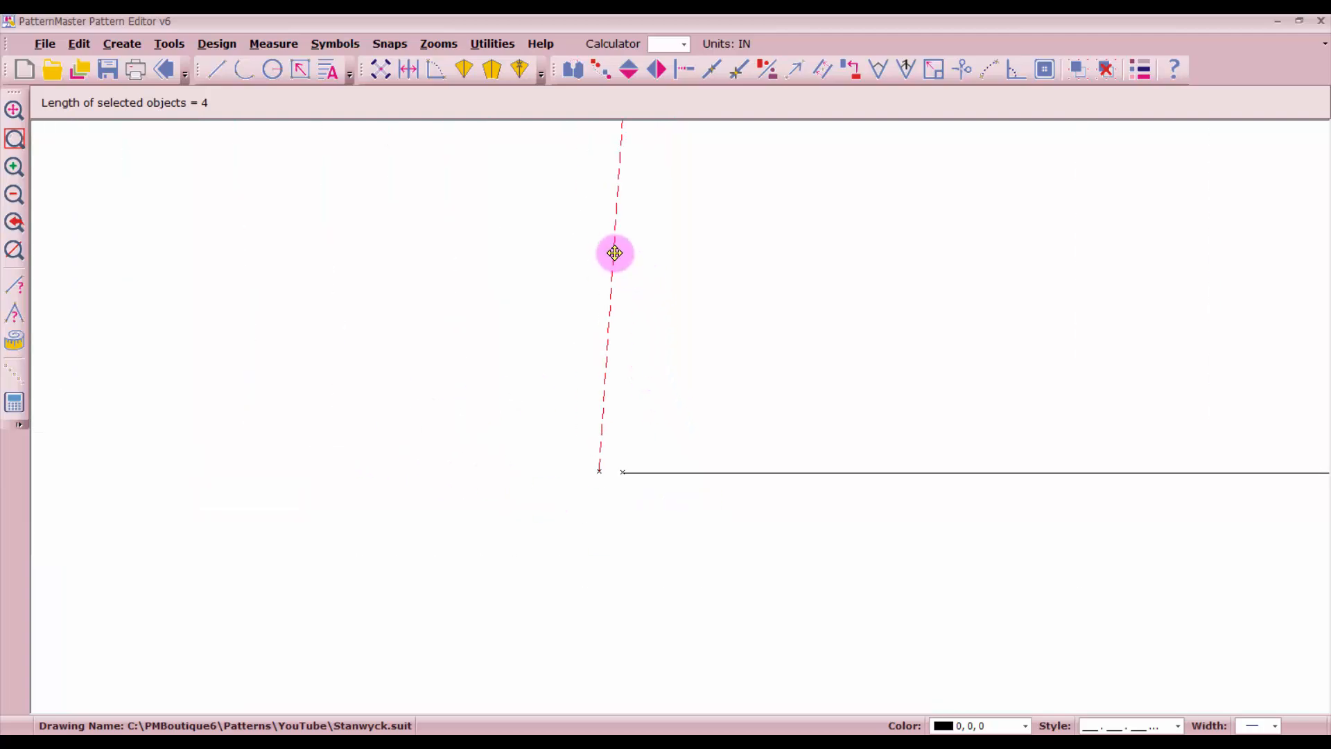
drag(615, 253, 642, 544)
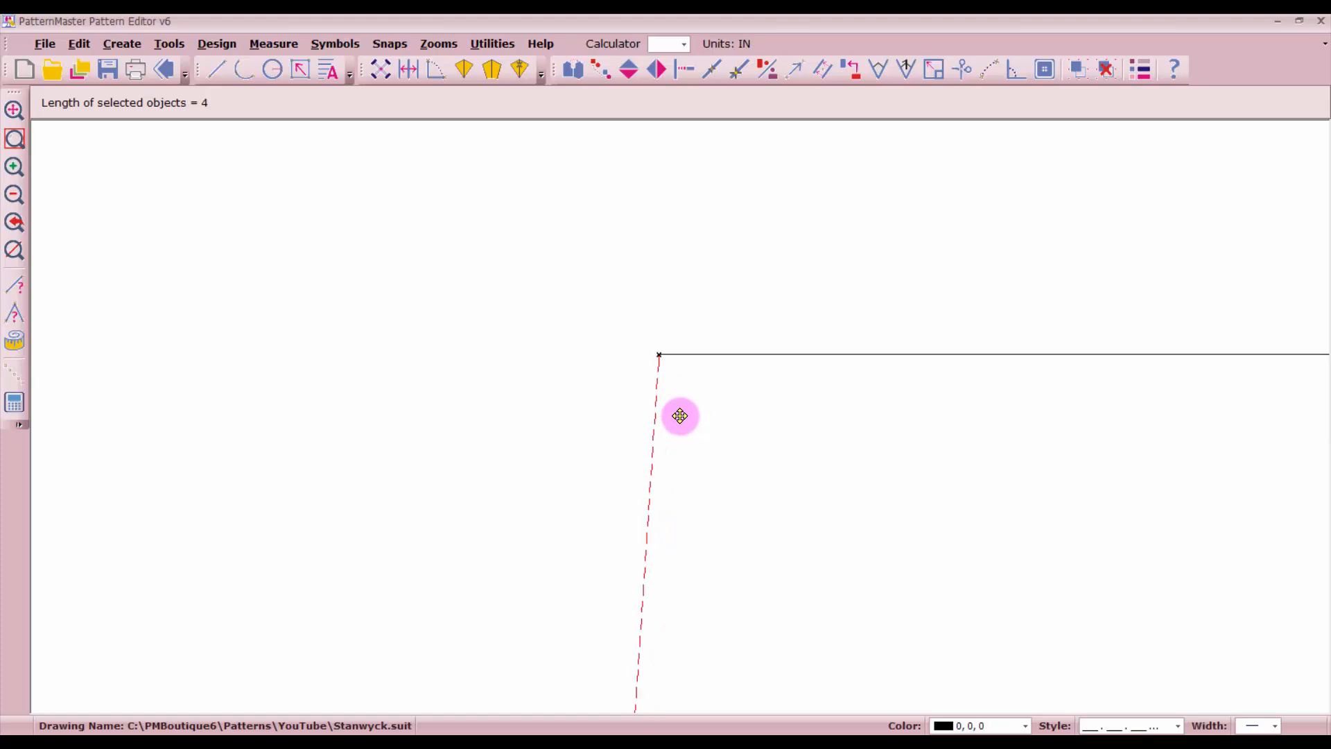
scroll(680, 416, down, 3)
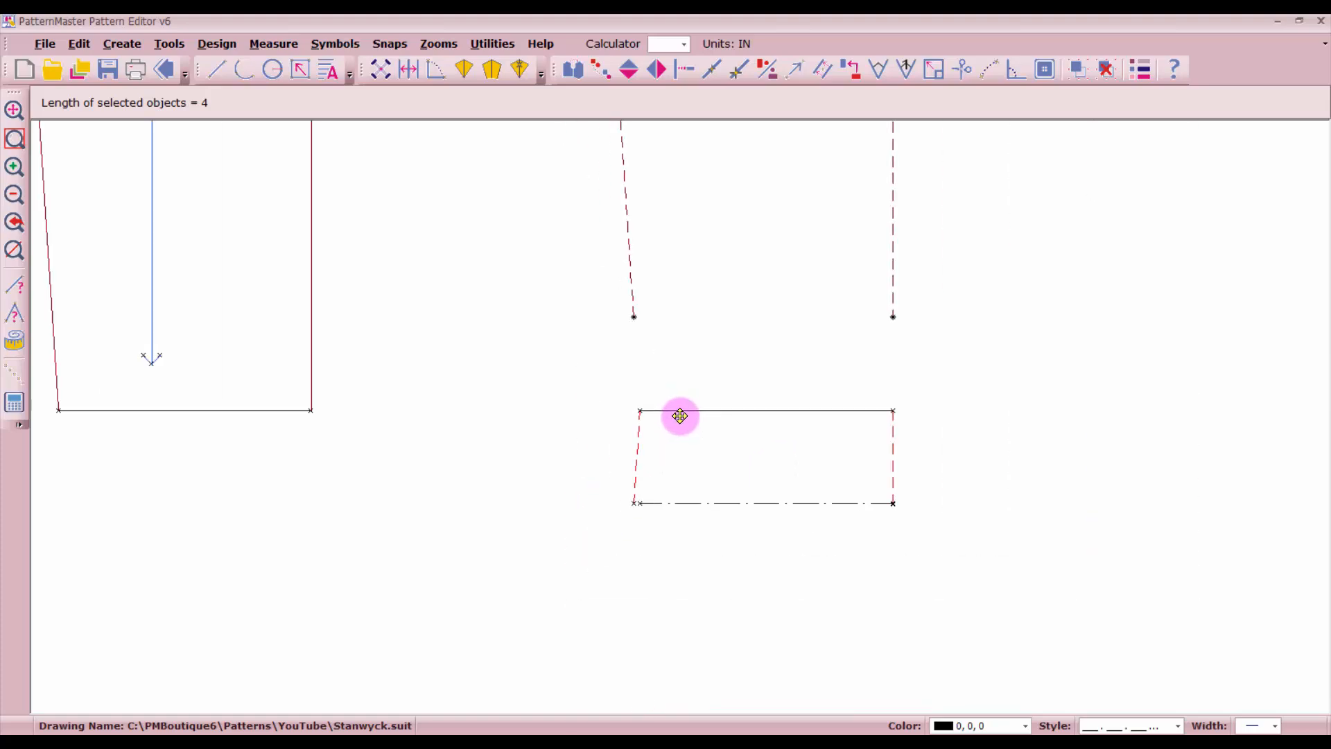
drag(598, 280, 934, 374)
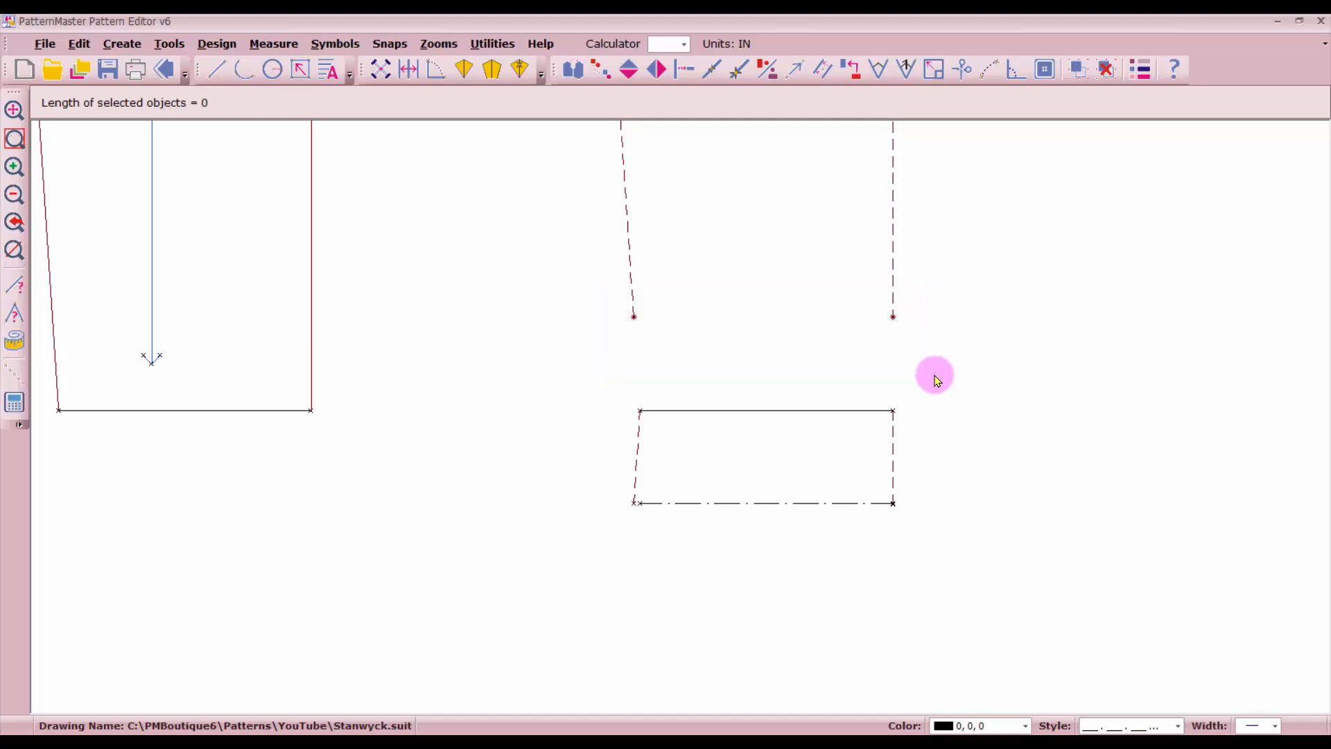
Step: Extend both shortened side seams of the copied skirt piece down to the hemline with Intersect
click(711, 68)
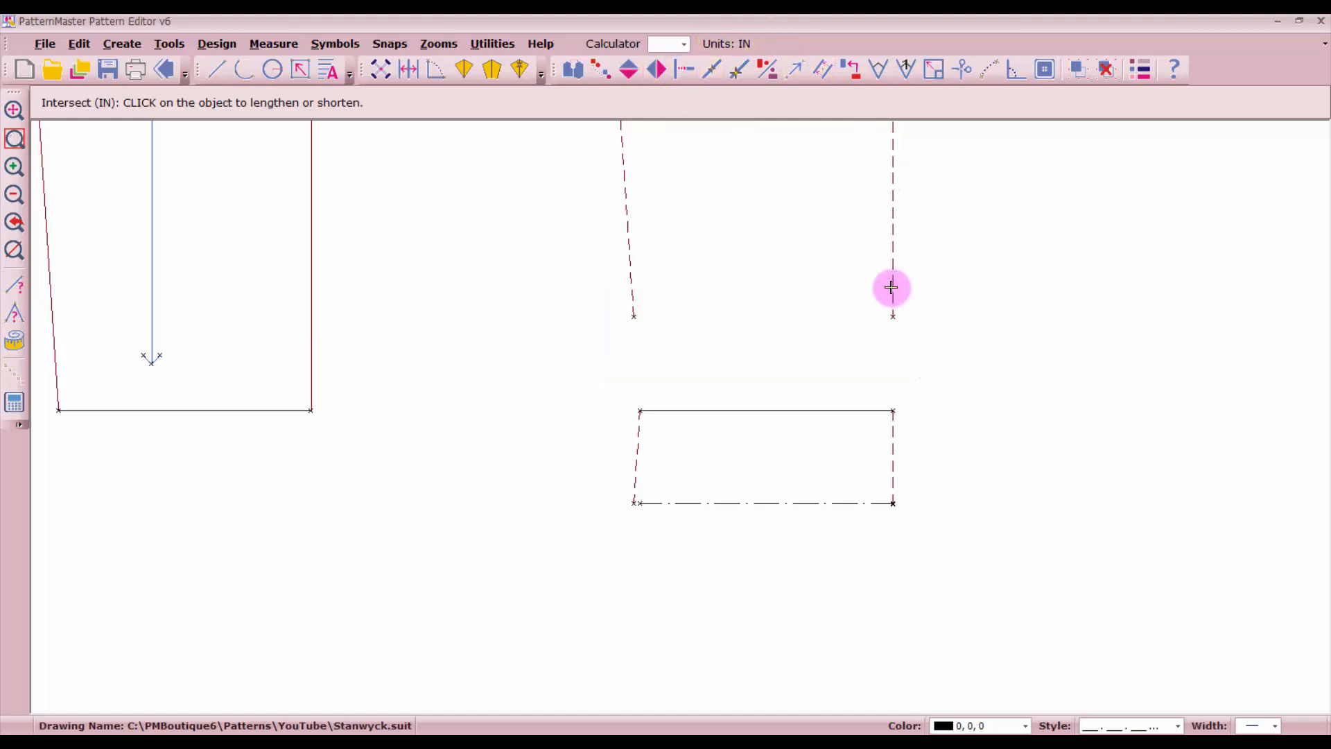
click(891, 287)
click(864, 409)
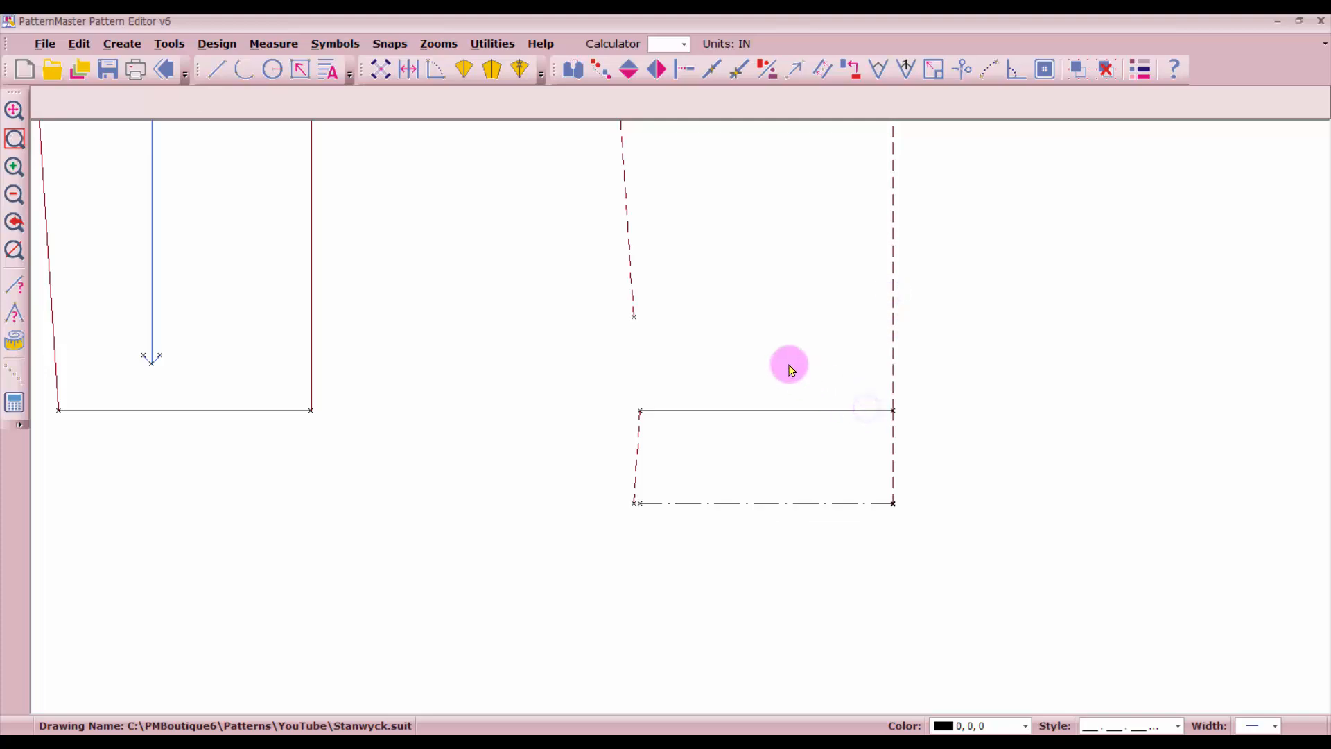
click(628, 270)
click(651, 410)
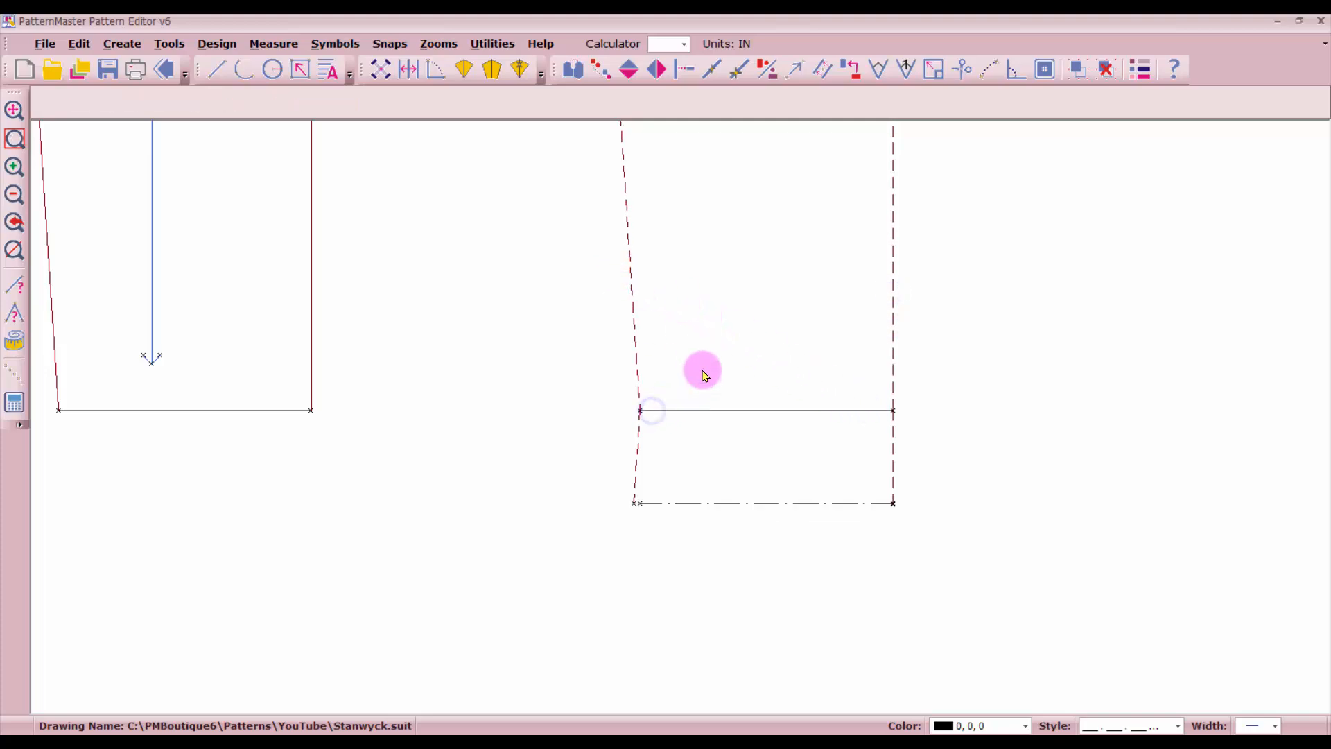
Step: Change the dash-dot line at the bottom of the hem allowance to a solid line style
scroll(703, 374, down, 2)
click(728, 483)
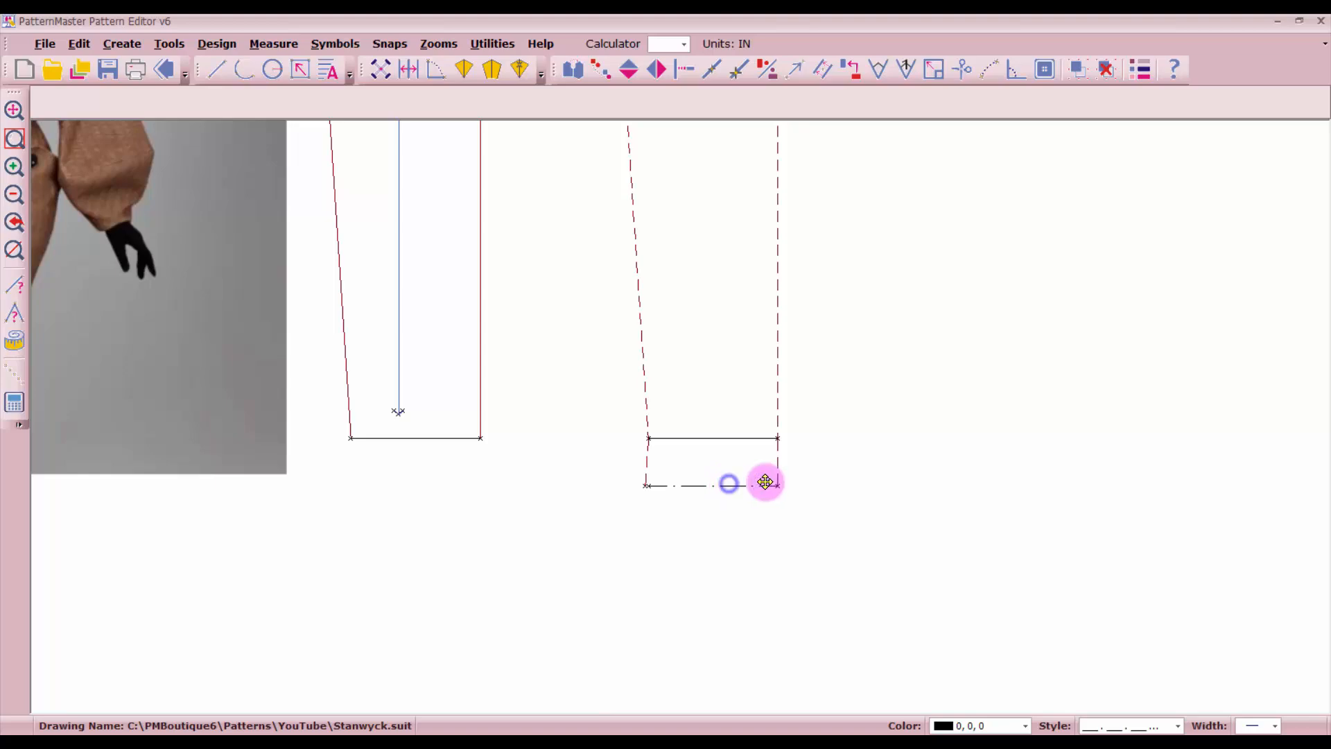
click(765, 482)
click(1140, 70)
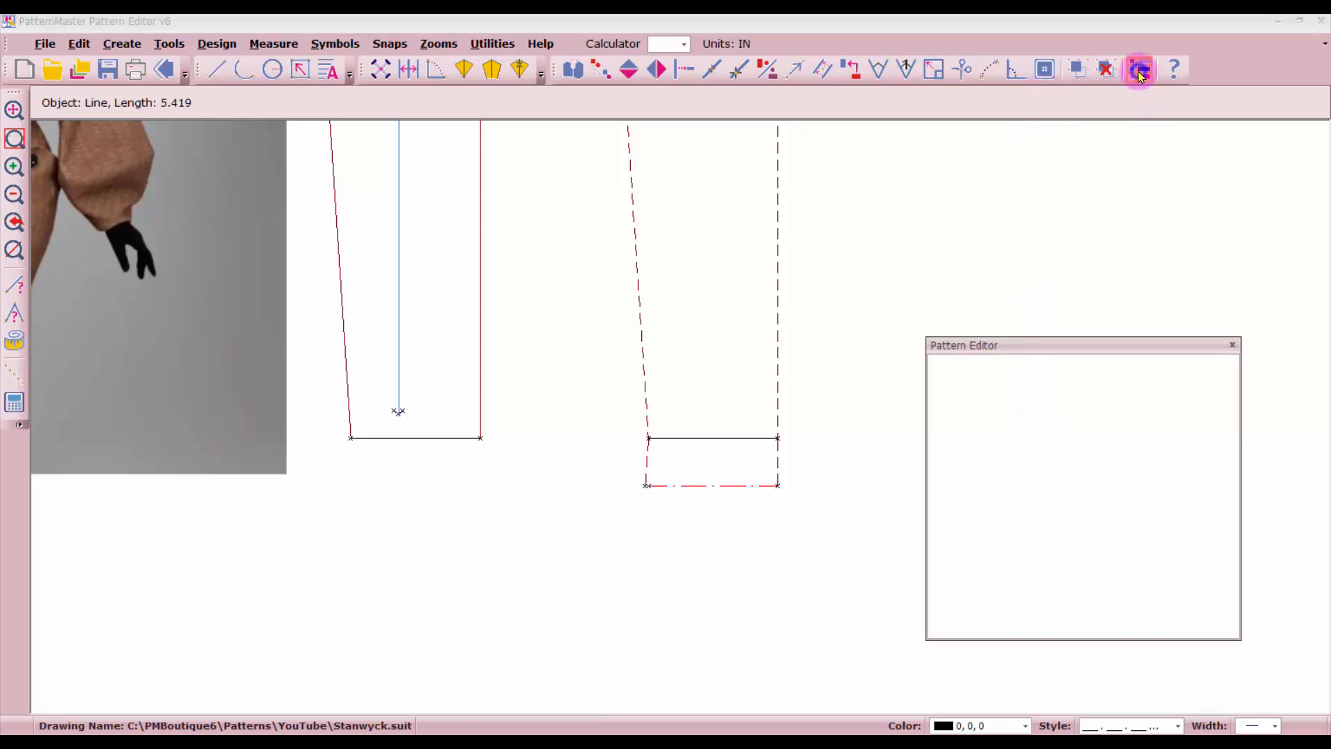
click(1135, 477)
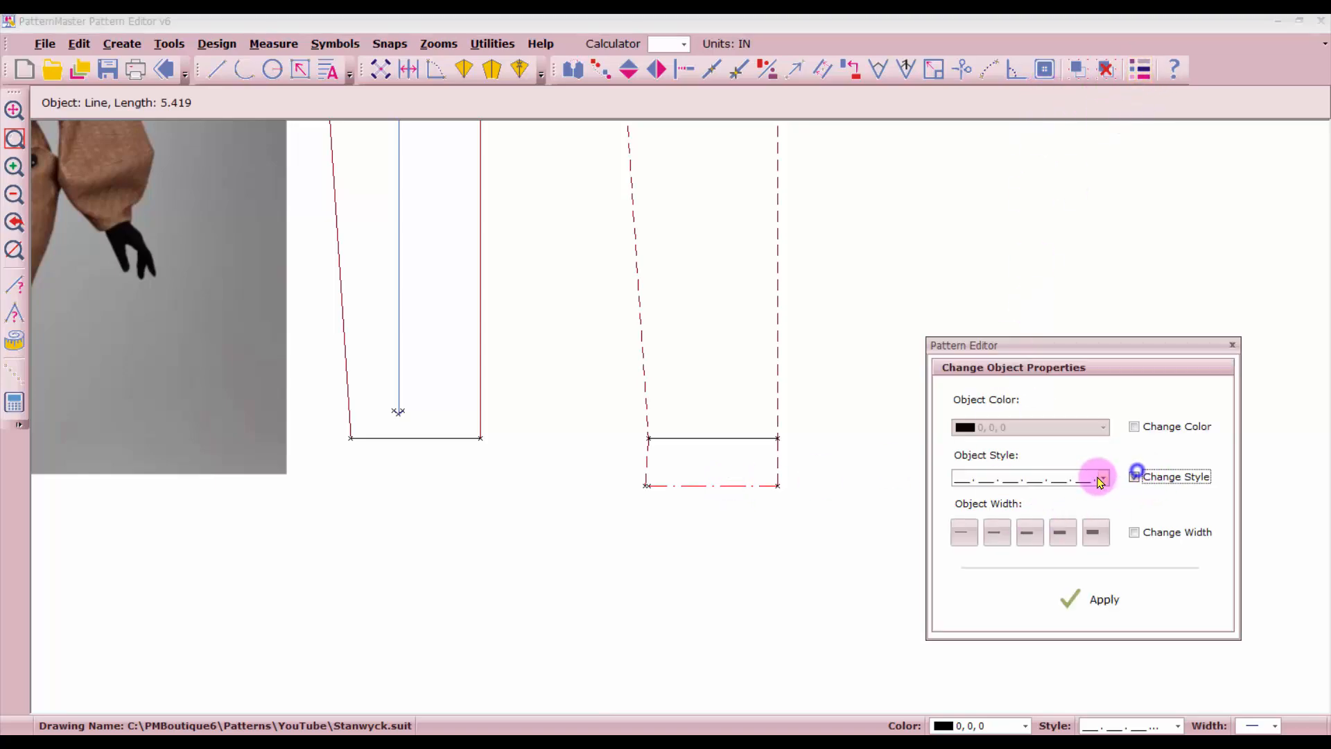
click(1101, 477)
click(1075, 491)
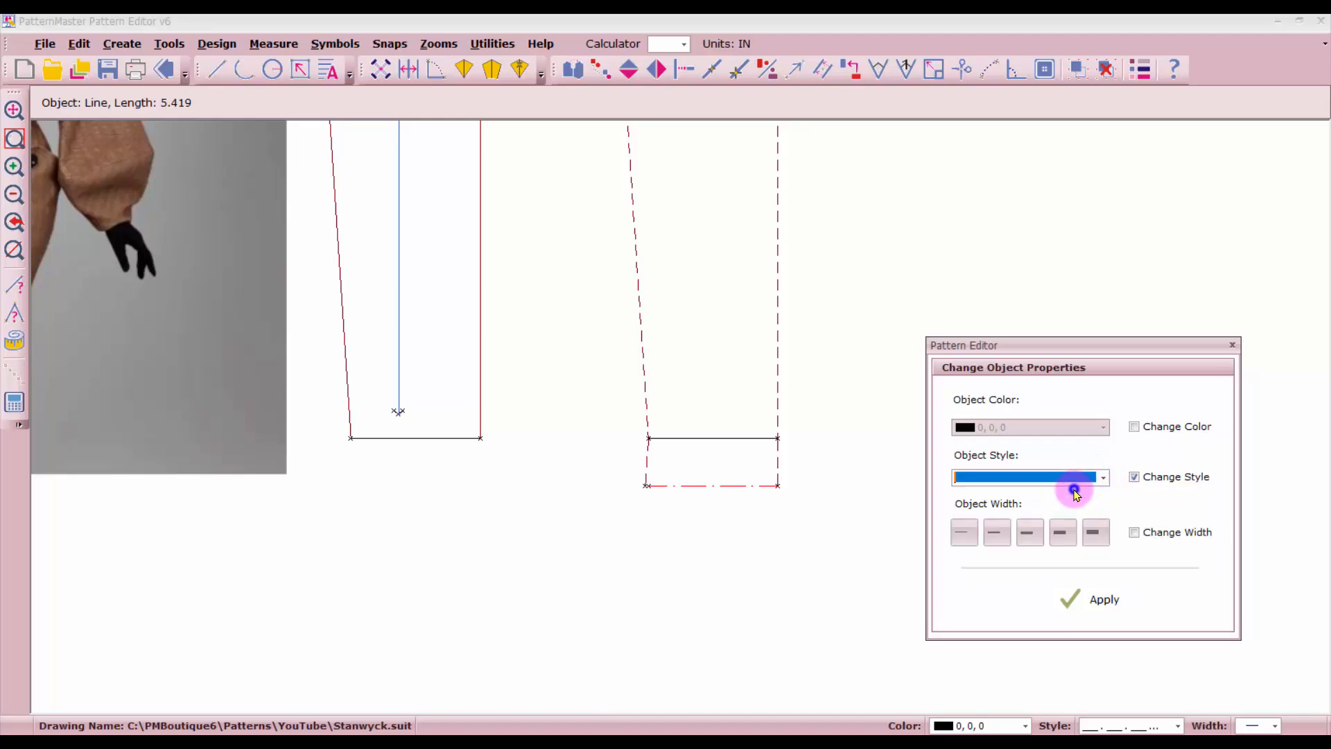
click(1082, 594)
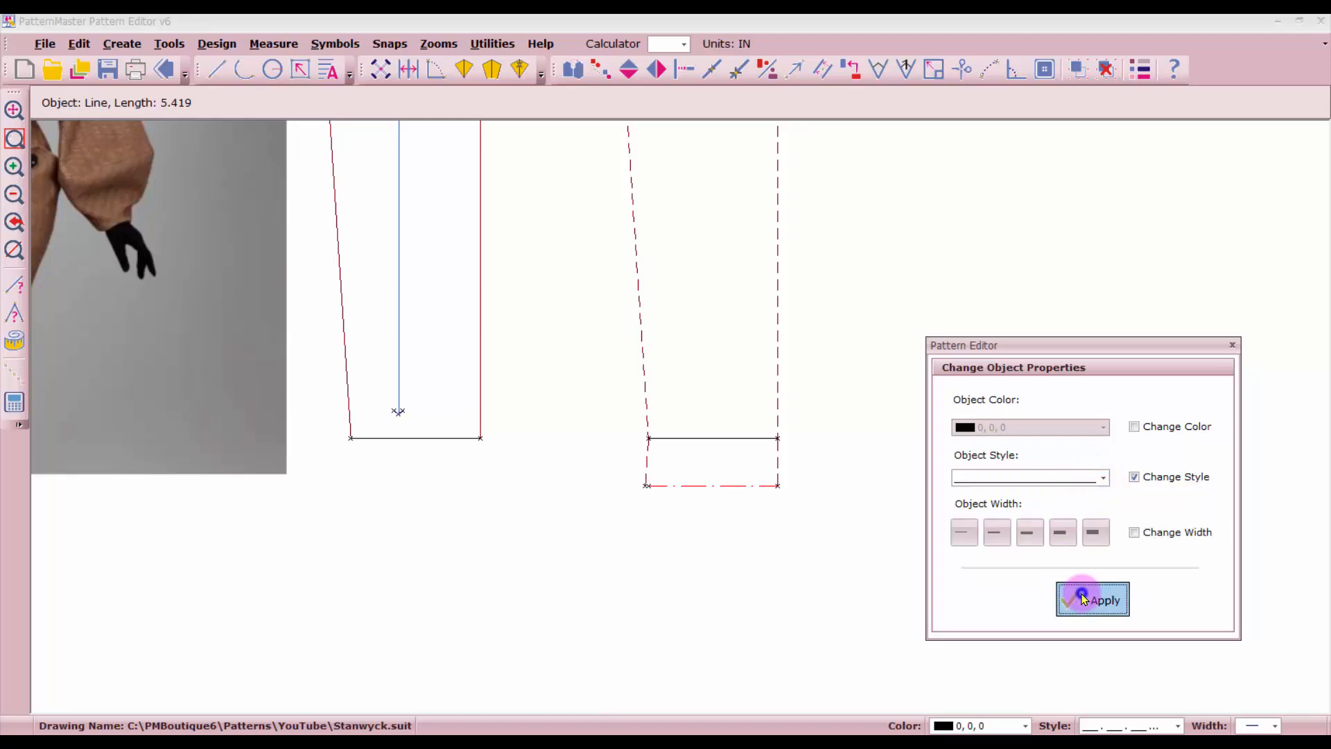
click(803, 496)
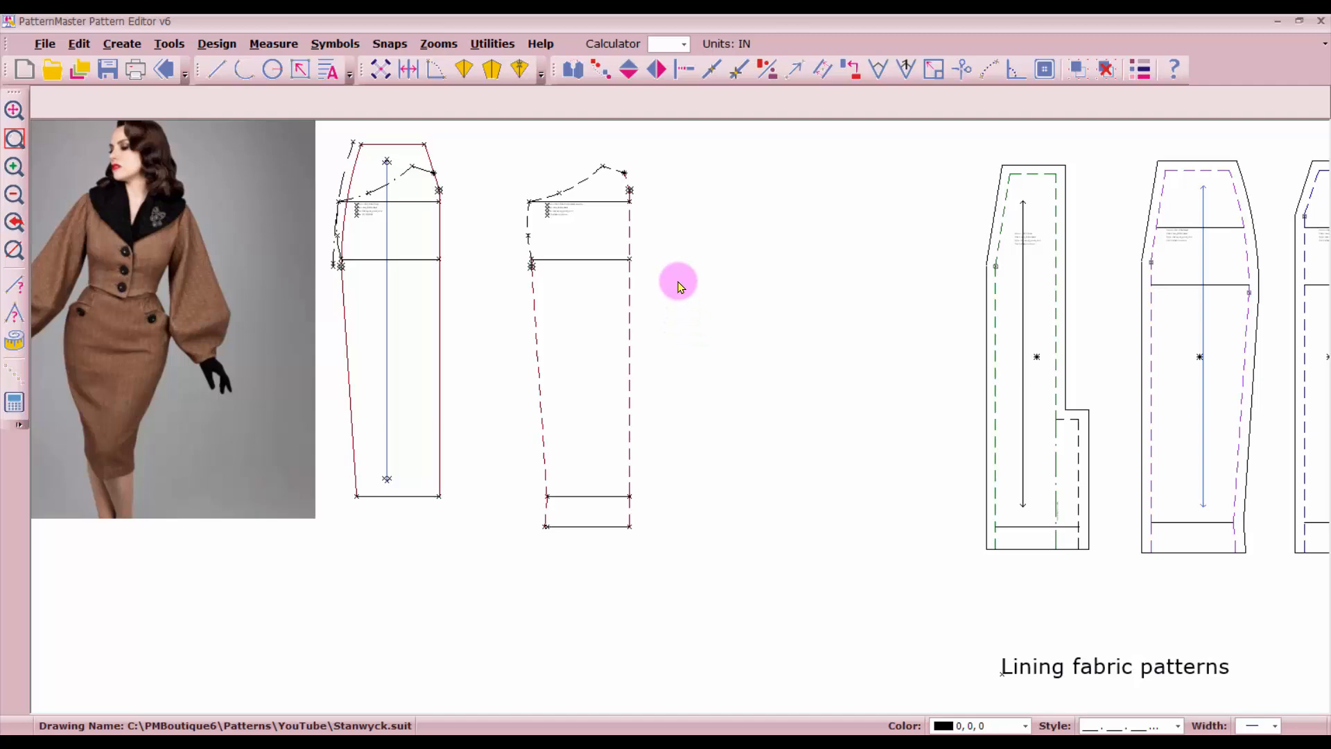
Step: Change the lower horizontal line beside the notch on the copied skirt piece to a dashed line style
click(823, 69)
click(587, 260)
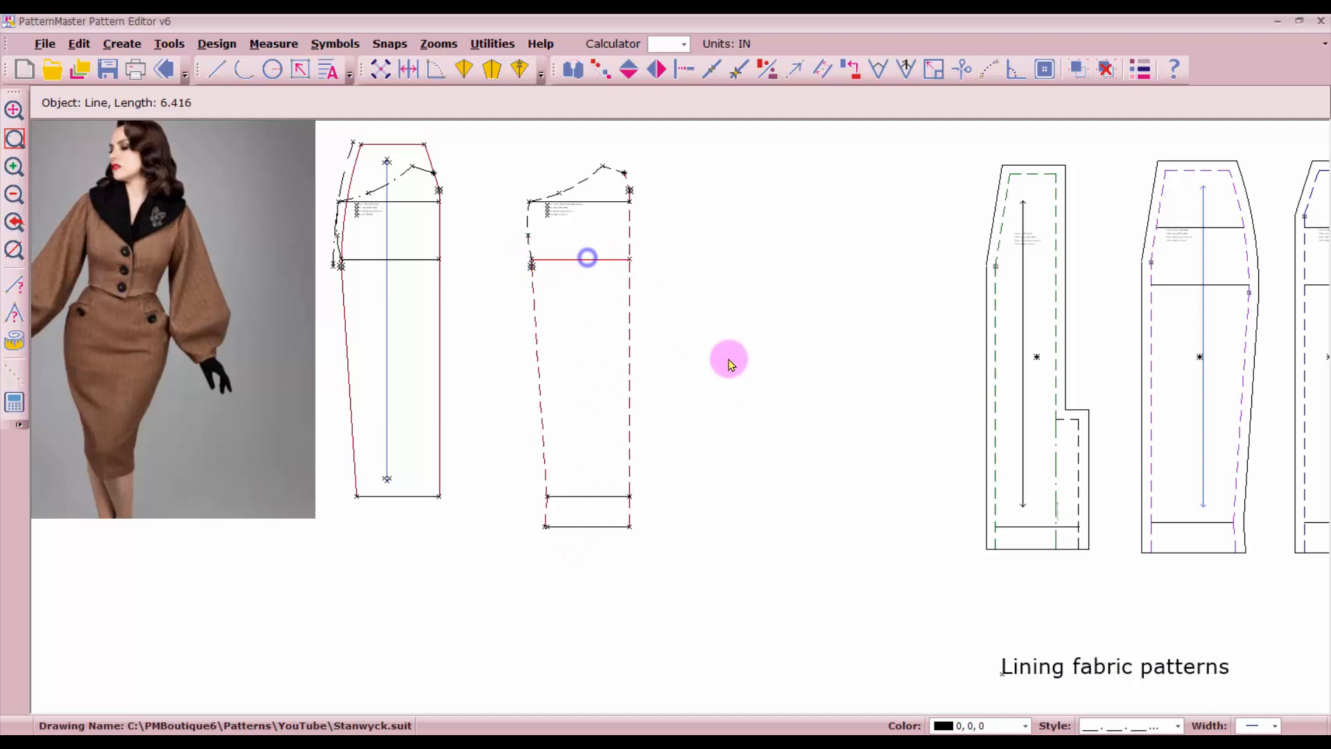
click(1140, 69)
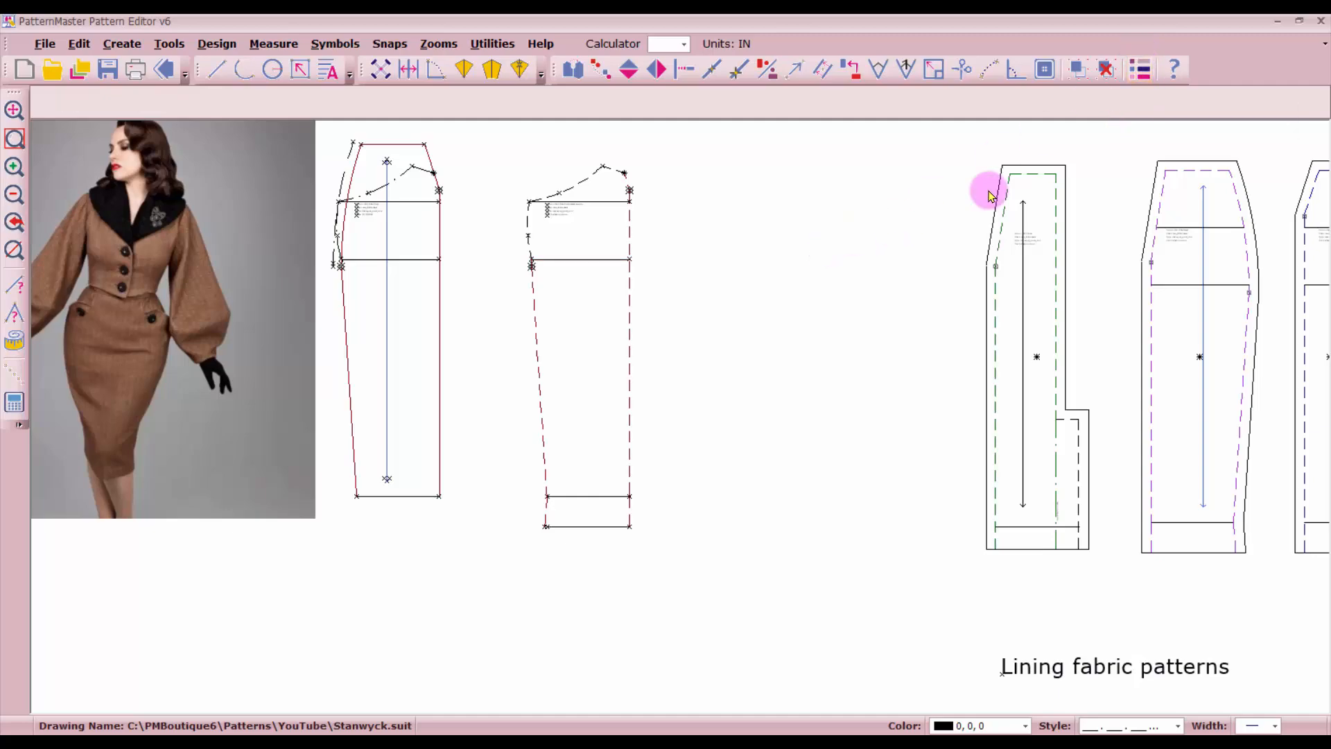
click(1140, 75)
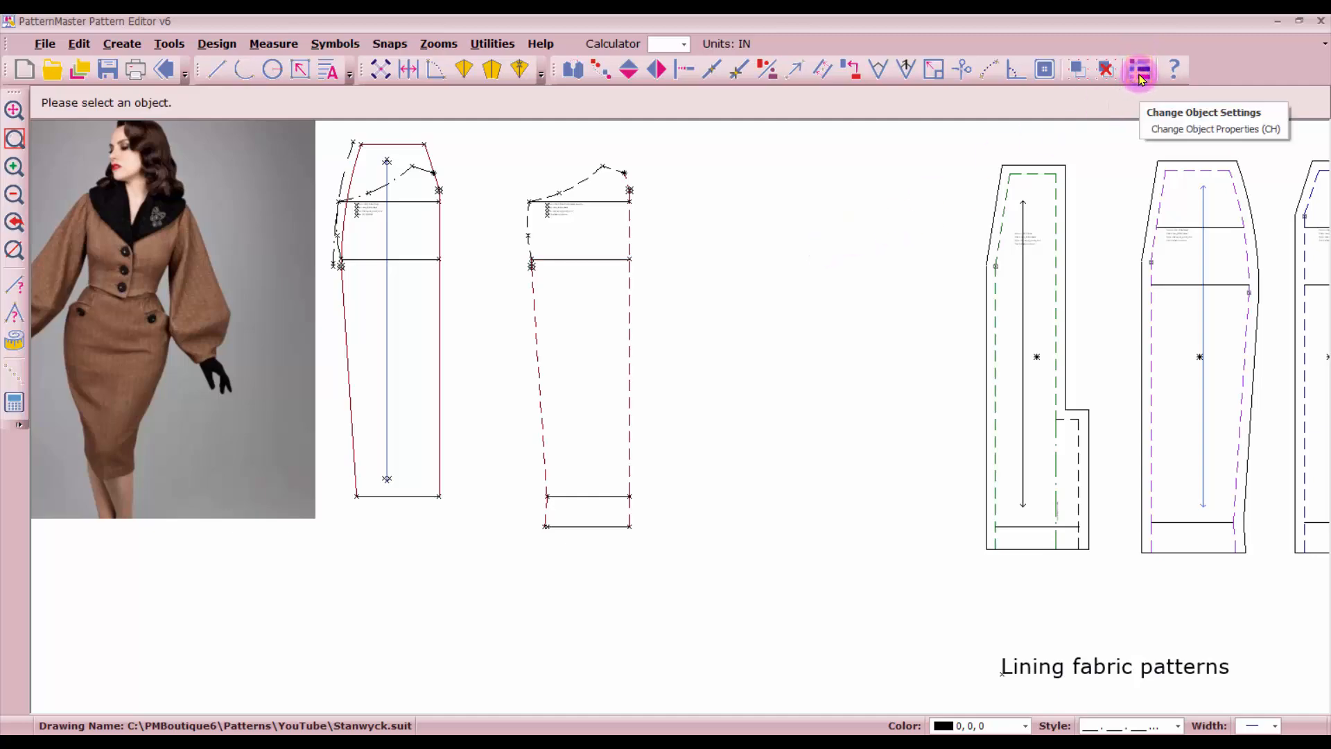
click(586, 272)
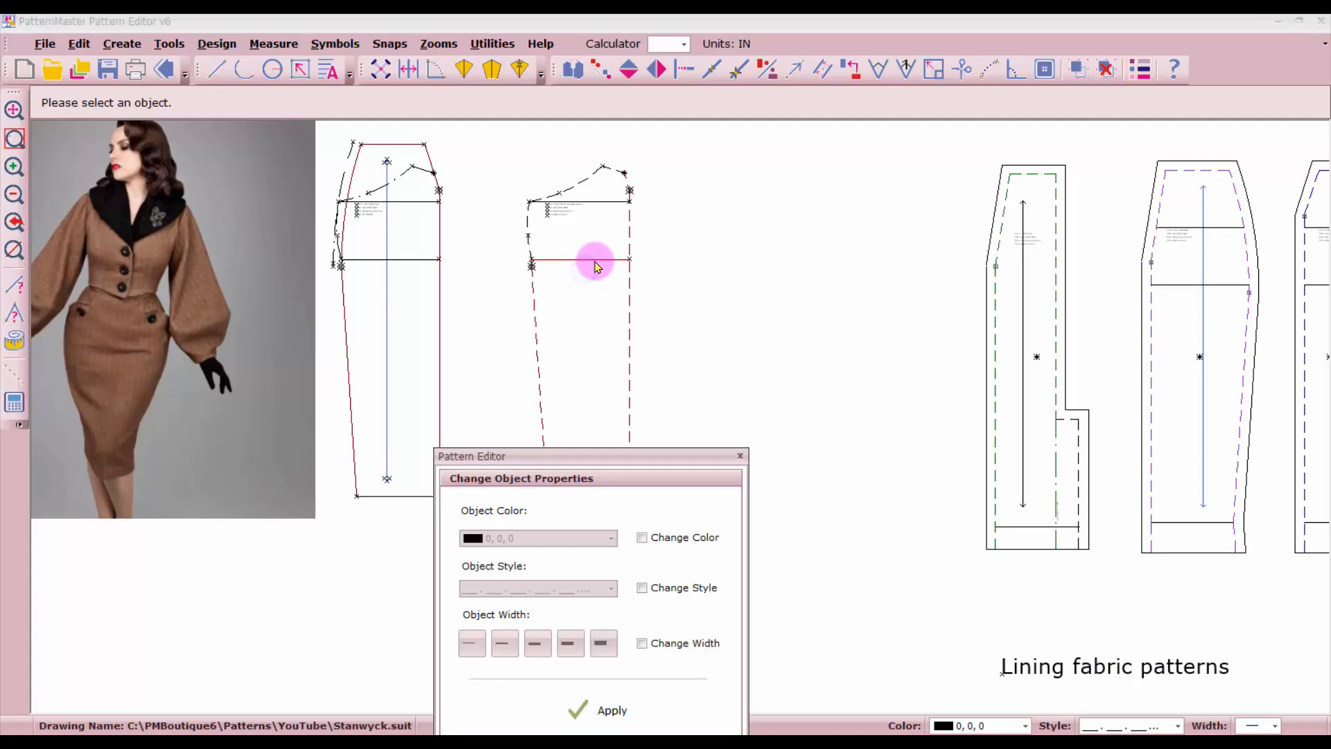
click(643, 588)
click(610, 588)
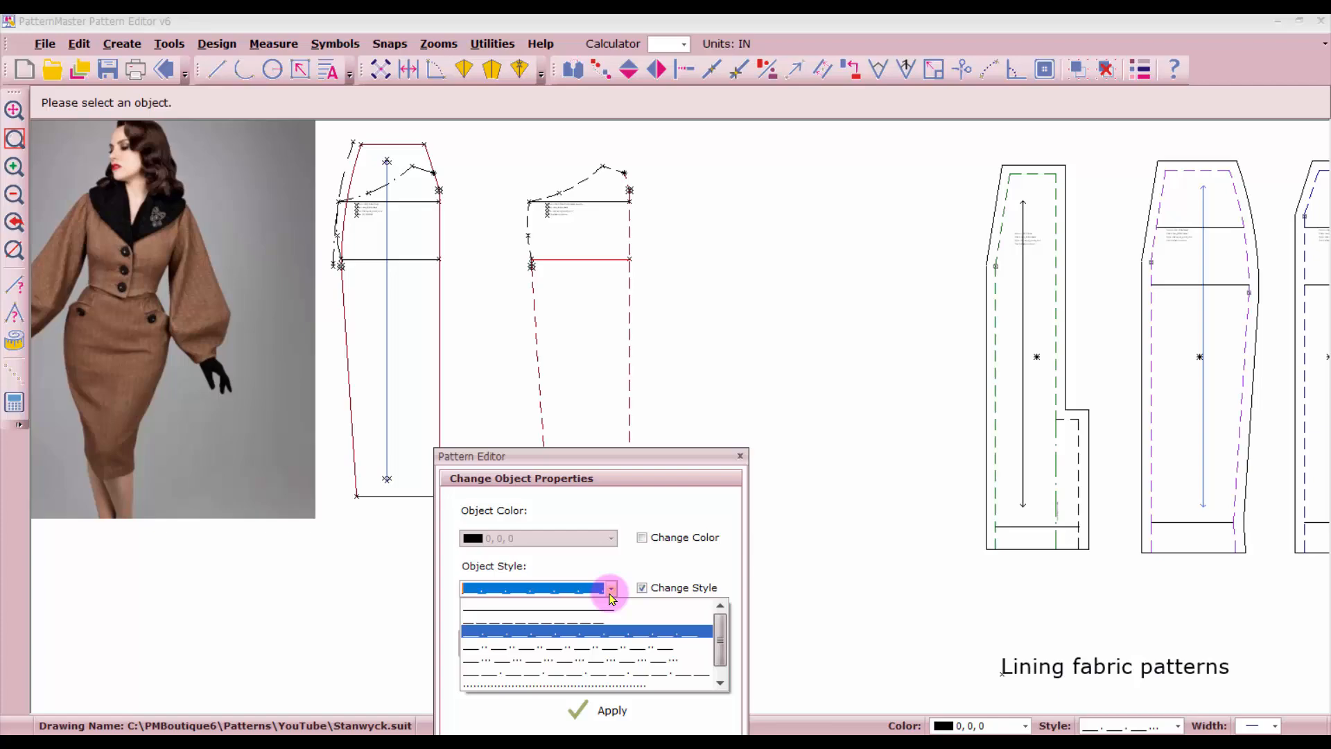
click(605, 621)
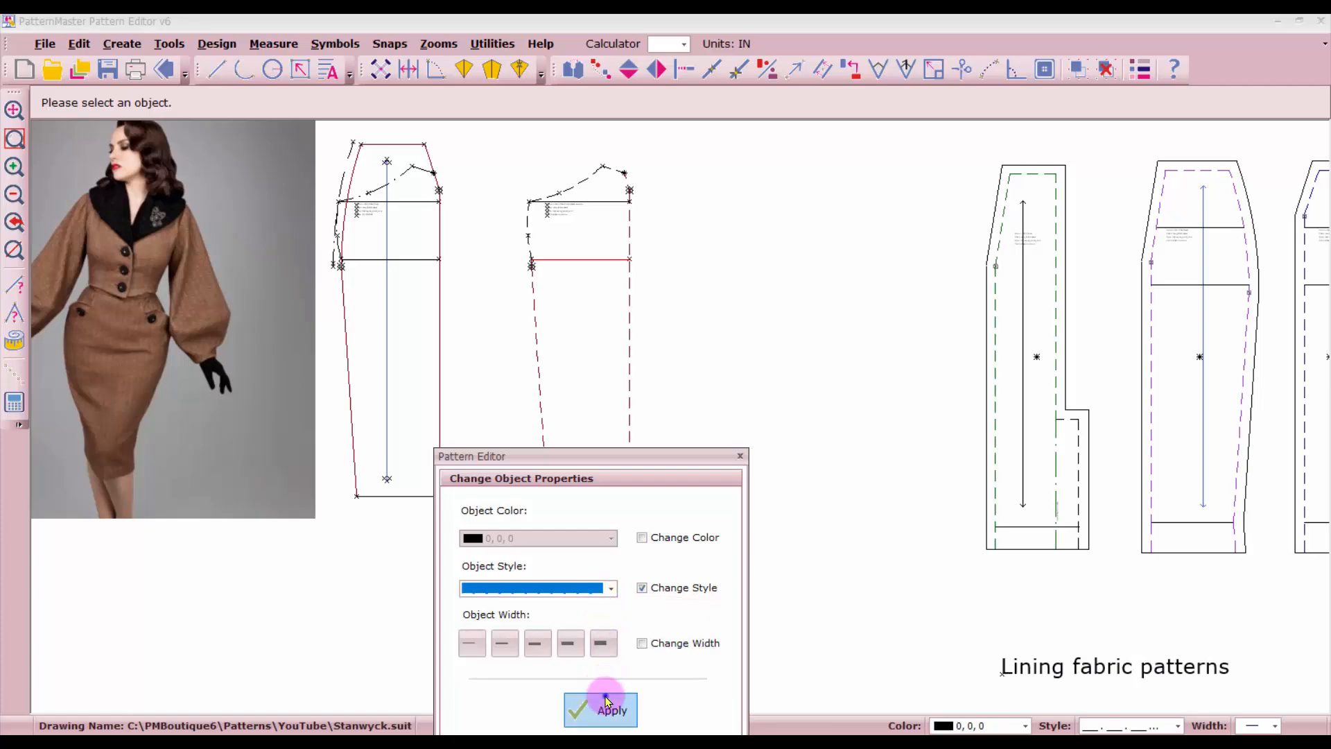
click(605, 696)
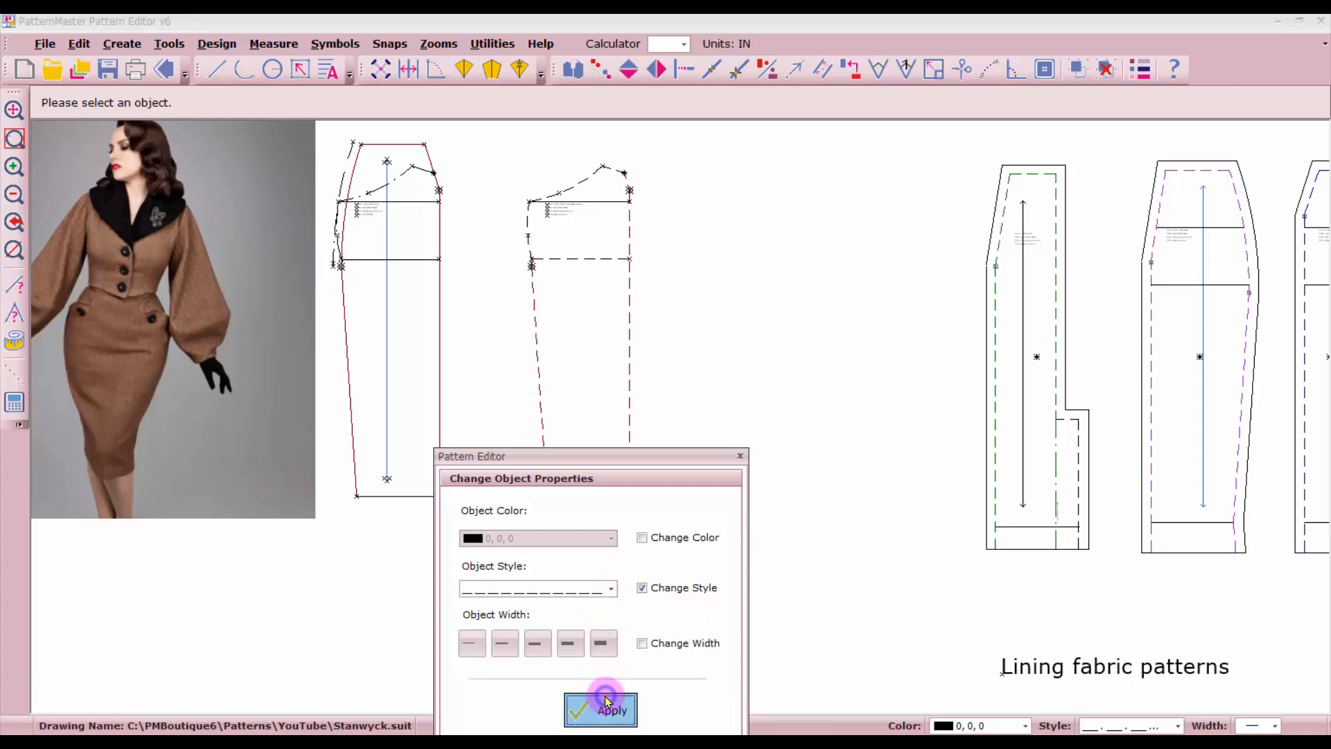
right_click(794, 326)
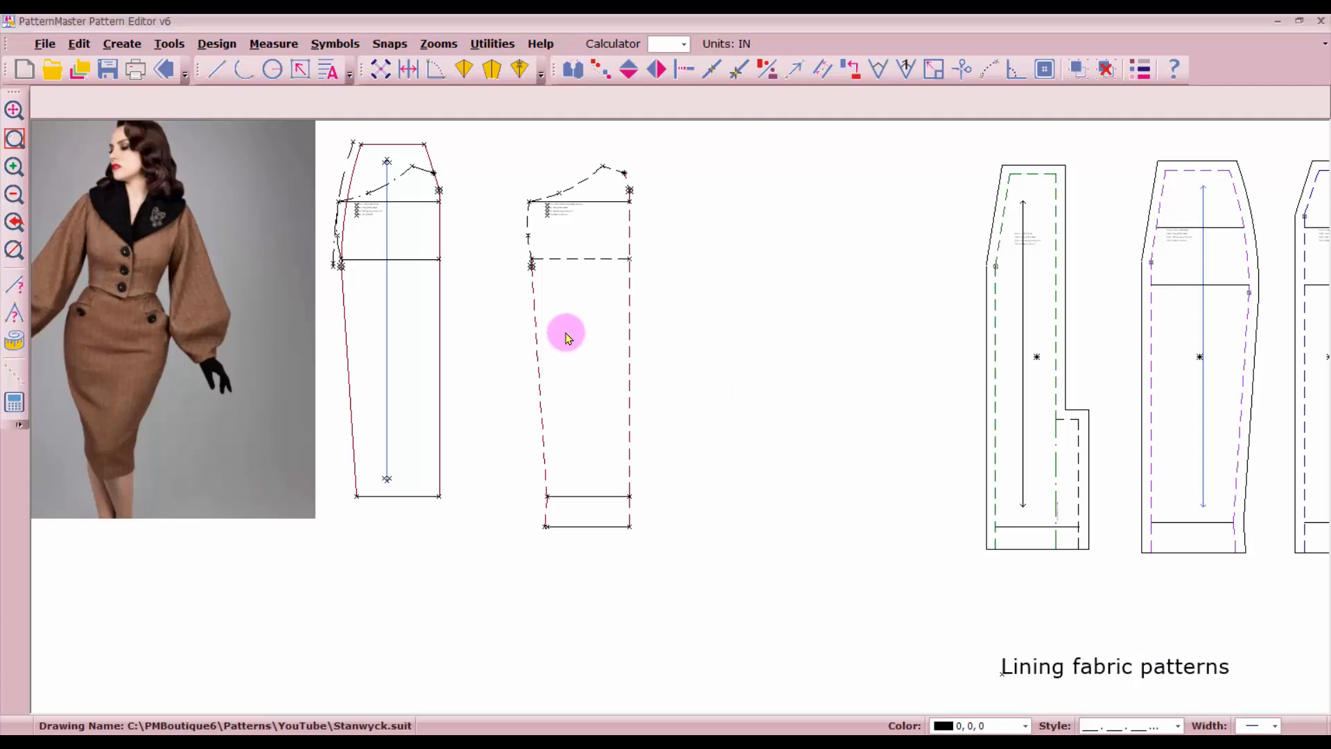
drag(525, 254, 687, 597)
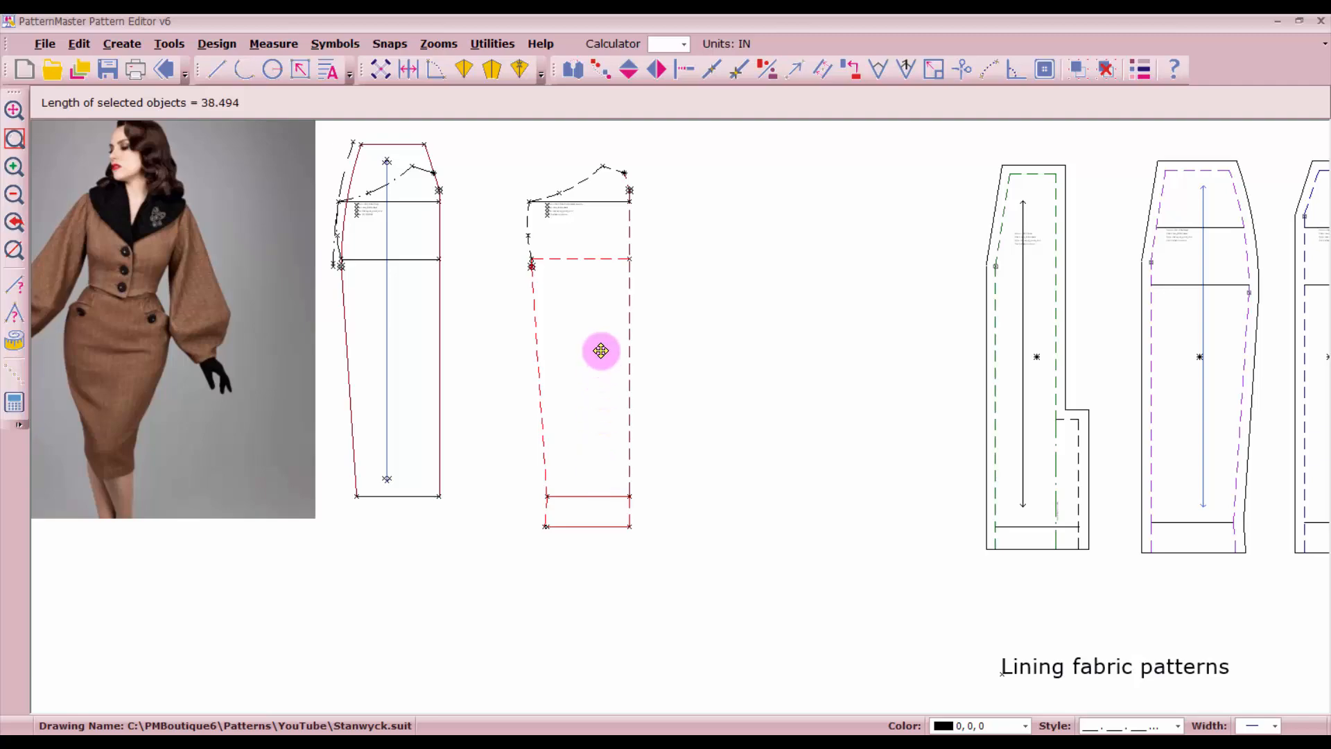
scroll(597, 347, up, 4)
scroll(642, 401, up, 3)
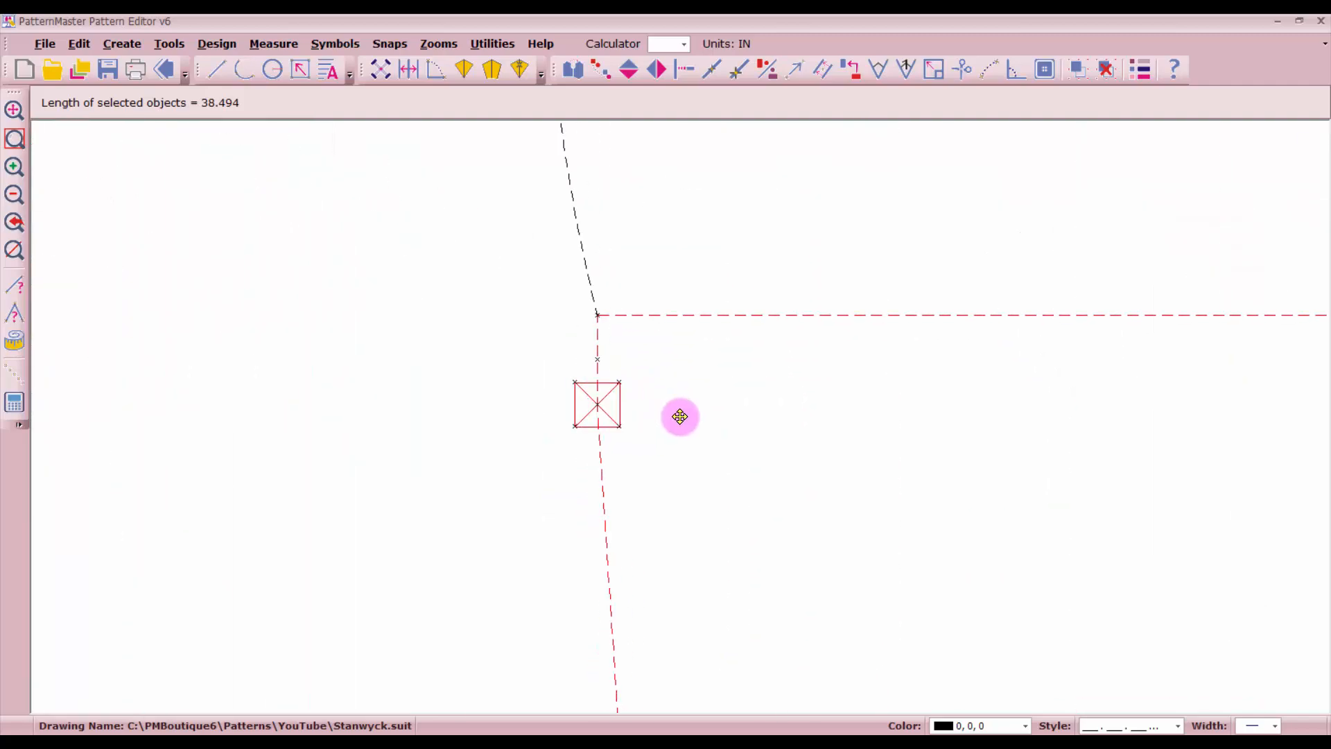
scroll(680, 416, down, 6)
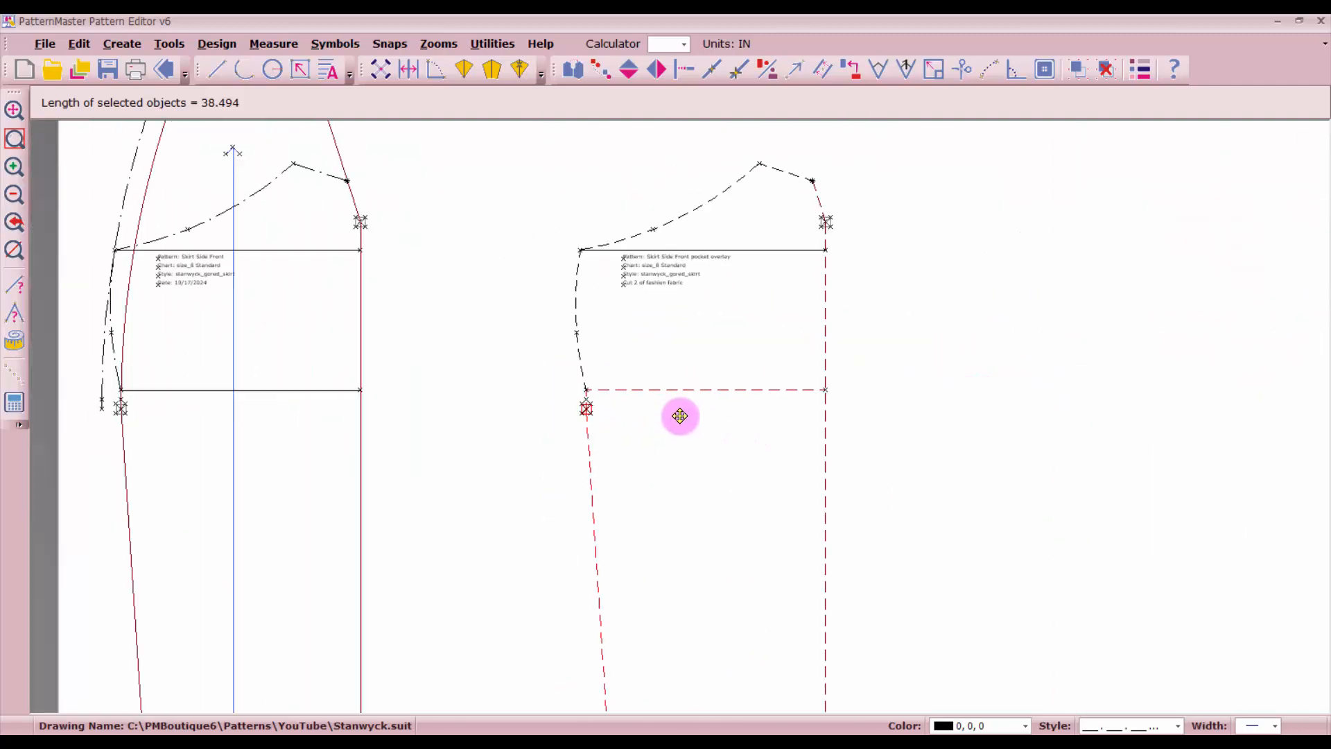
click(605, 70)
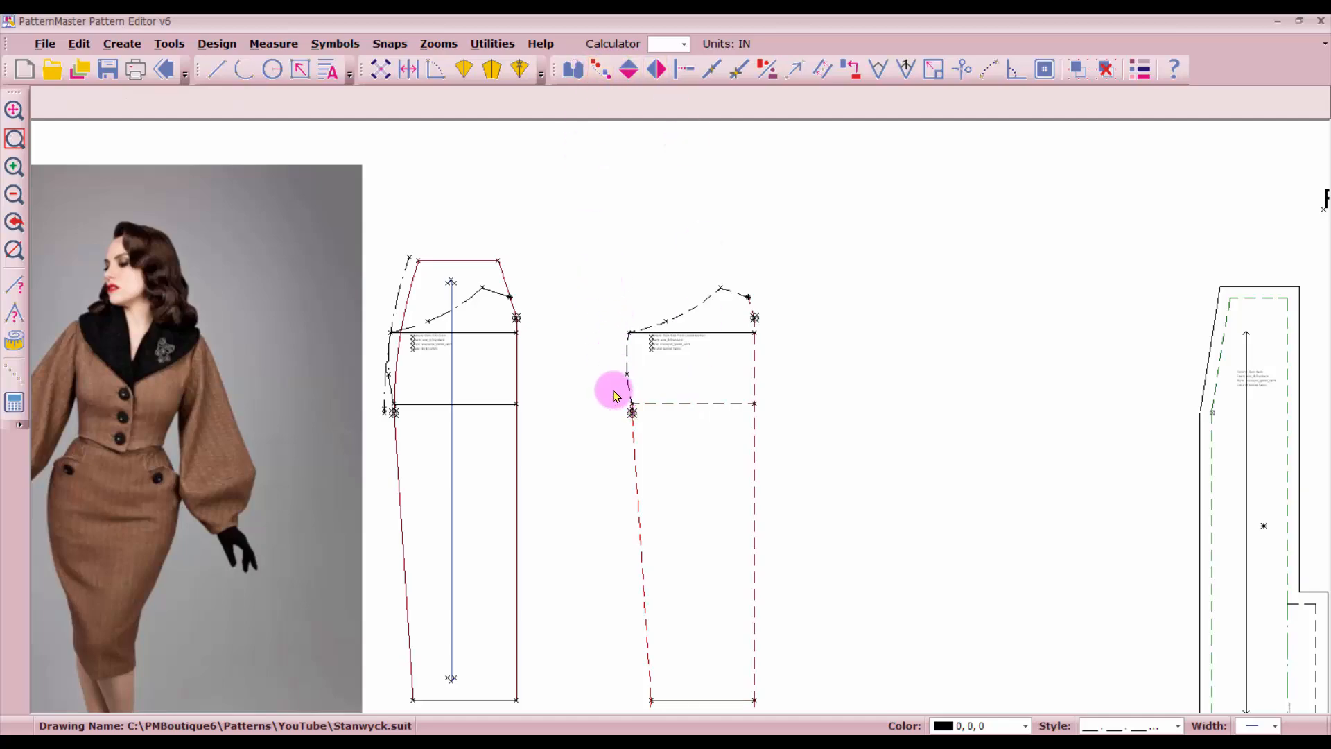
Step: Copy the skirt section below the dashed horizontal line, including both side seams, notch and hem, placing one copy to its right
drag(614, 392, 705, 599)
scroll(660, 394, down, 2)
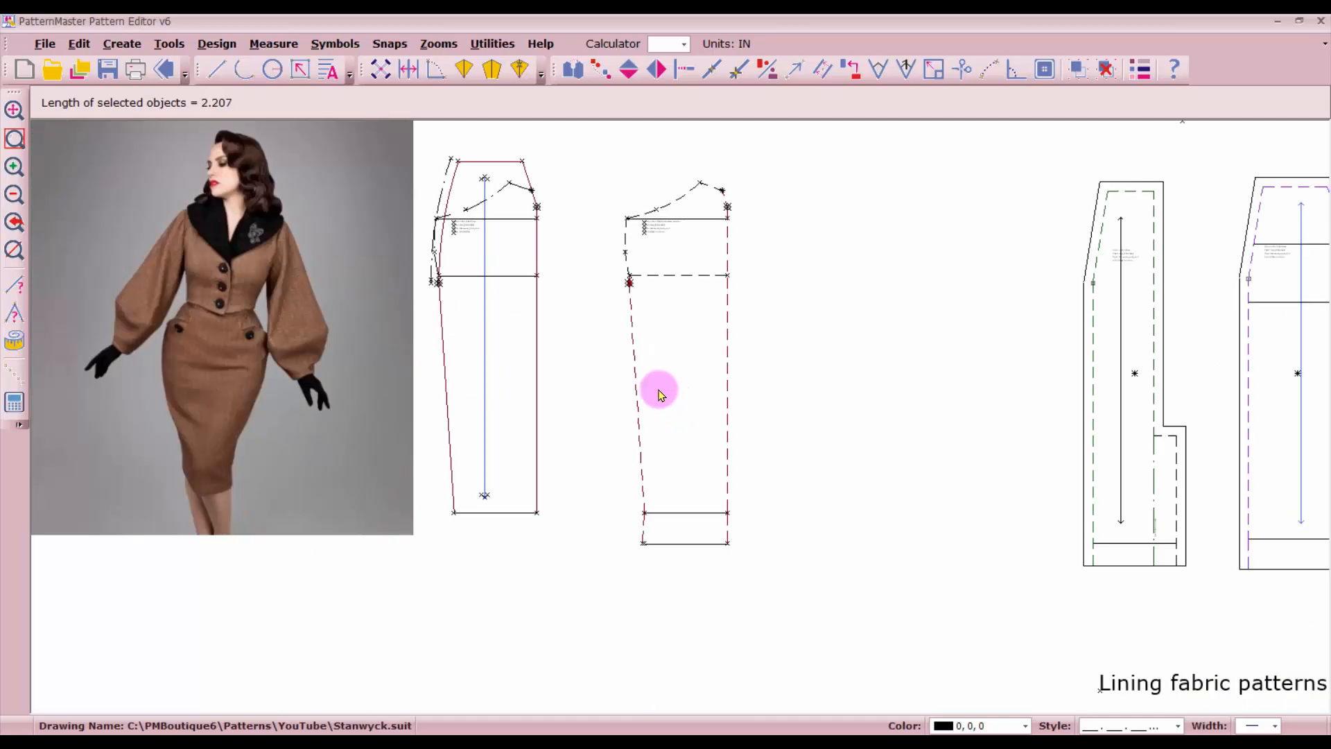
drag(608, 260, 763, 590)
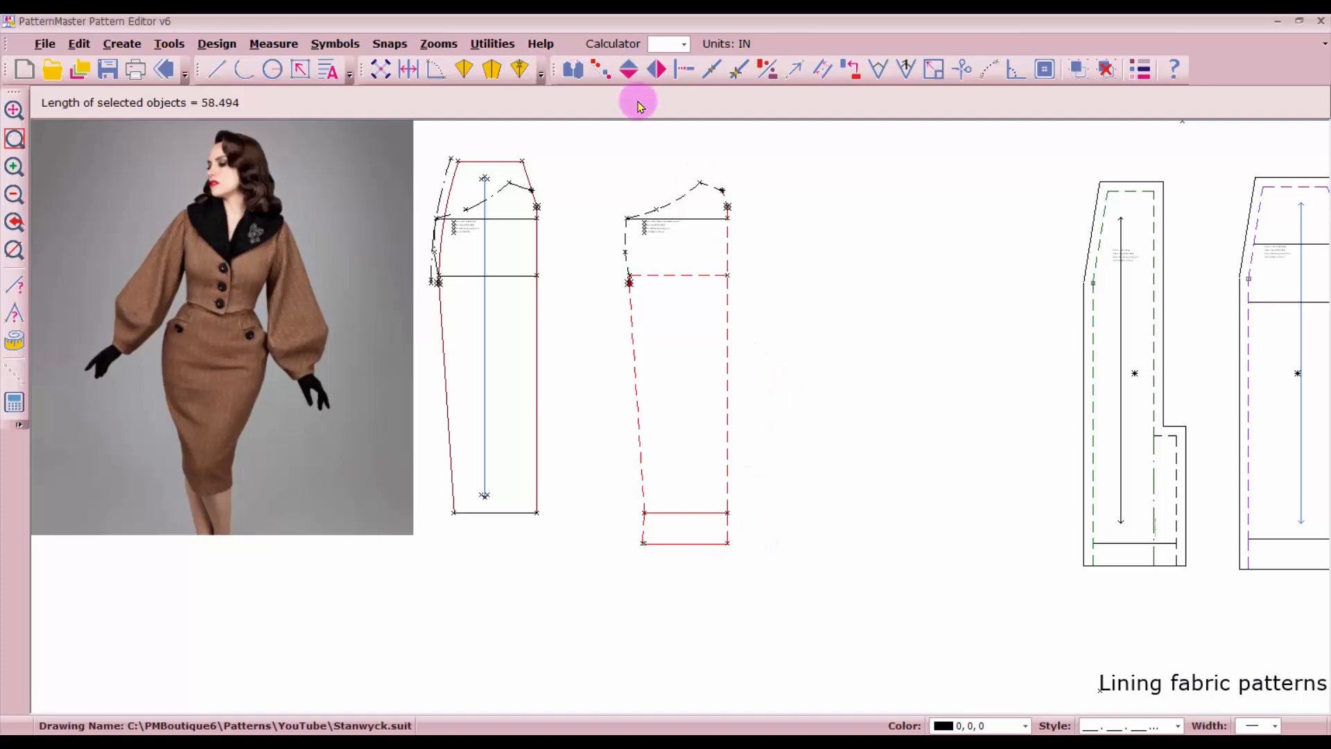
click(601, 71)
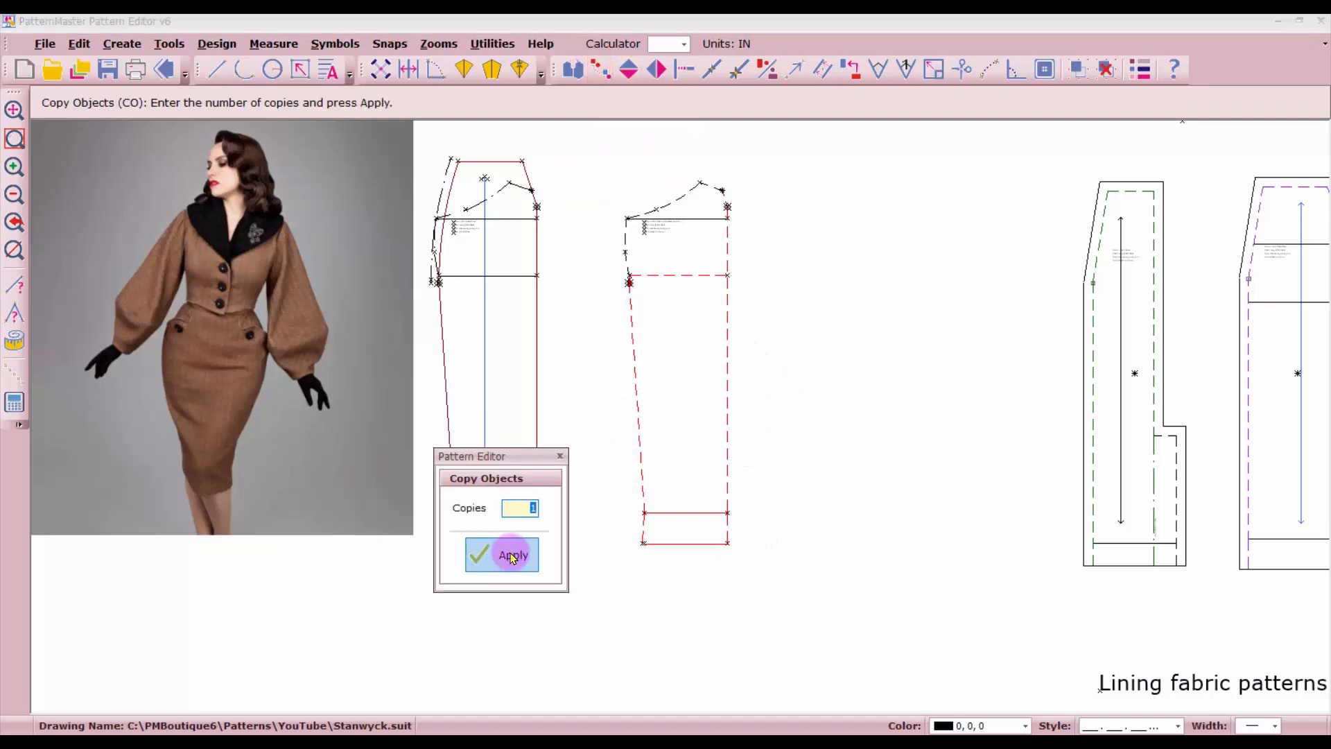
click(510, 552)
click(661, 350)
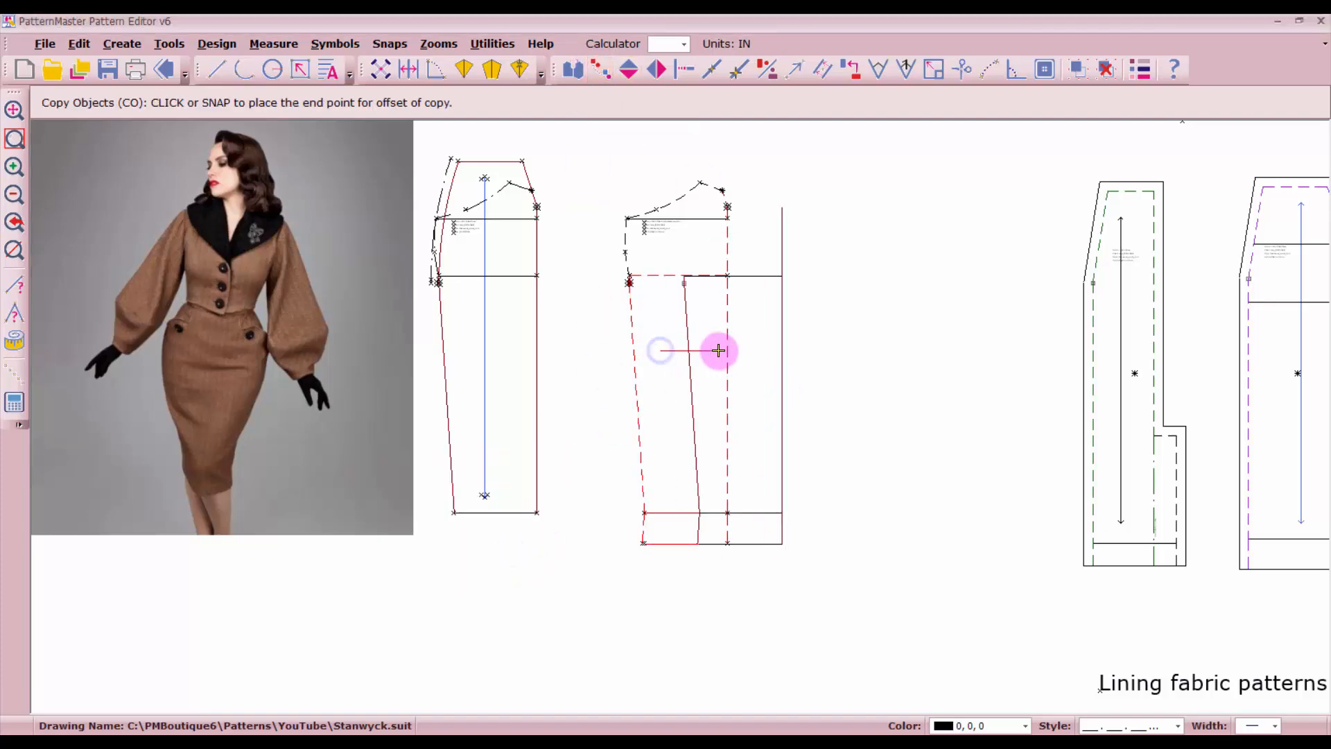
click(816, 349)
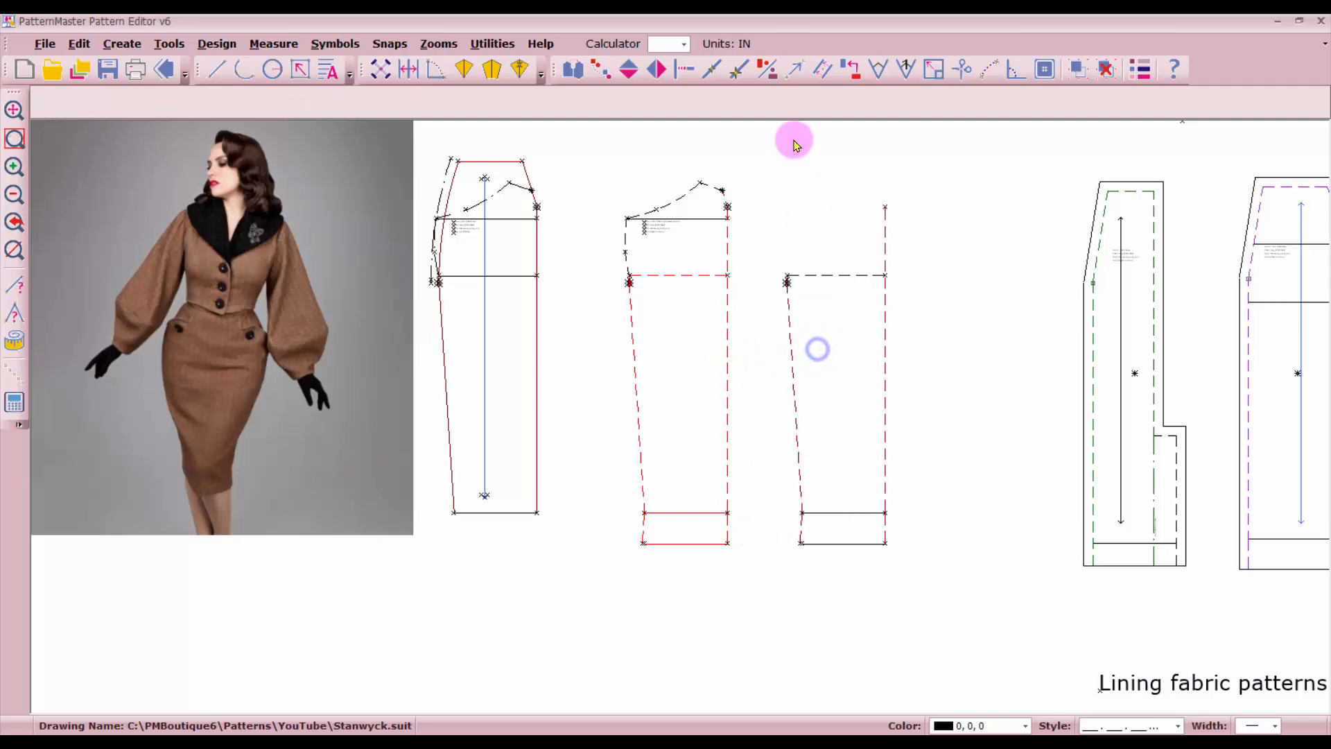
Step: Shorten the long vertical side seam of the new lower skirt copy to its dashed upper edge with Intersect
click(690, 73)
click(885, 317)
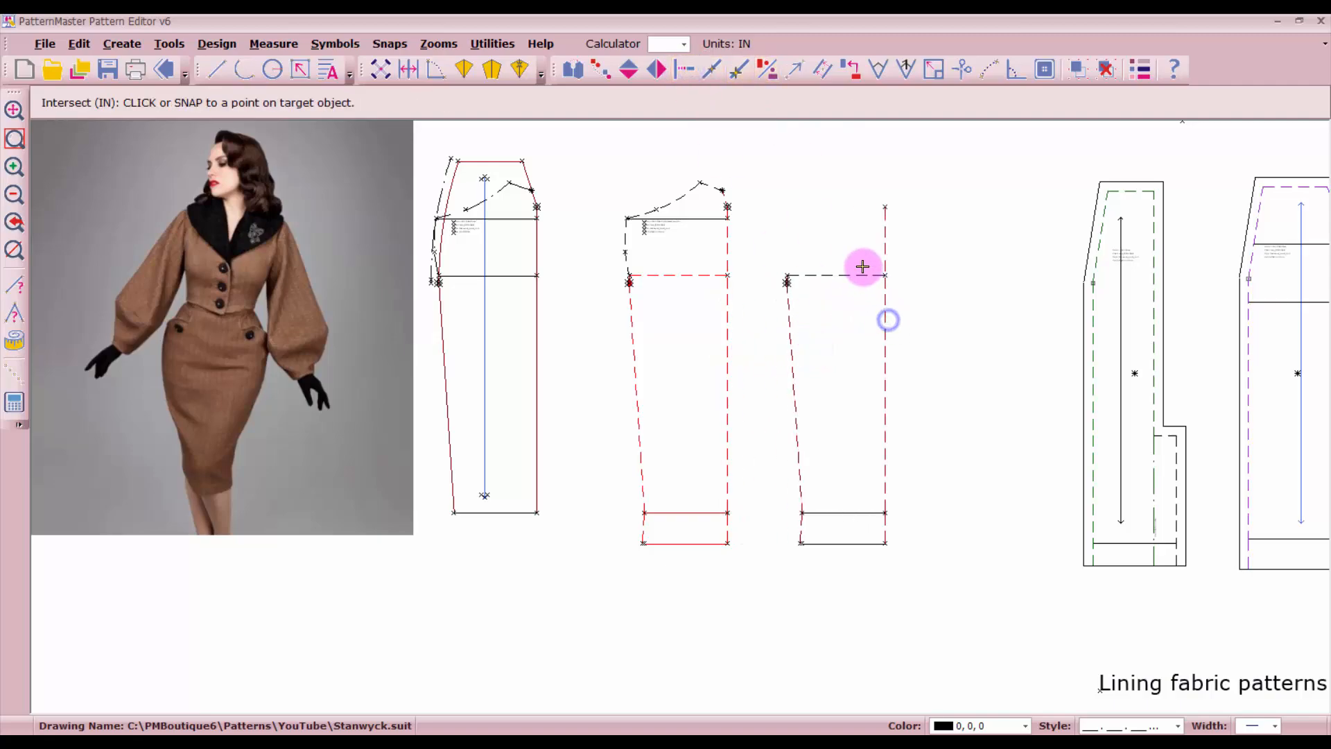
click(860, 270)
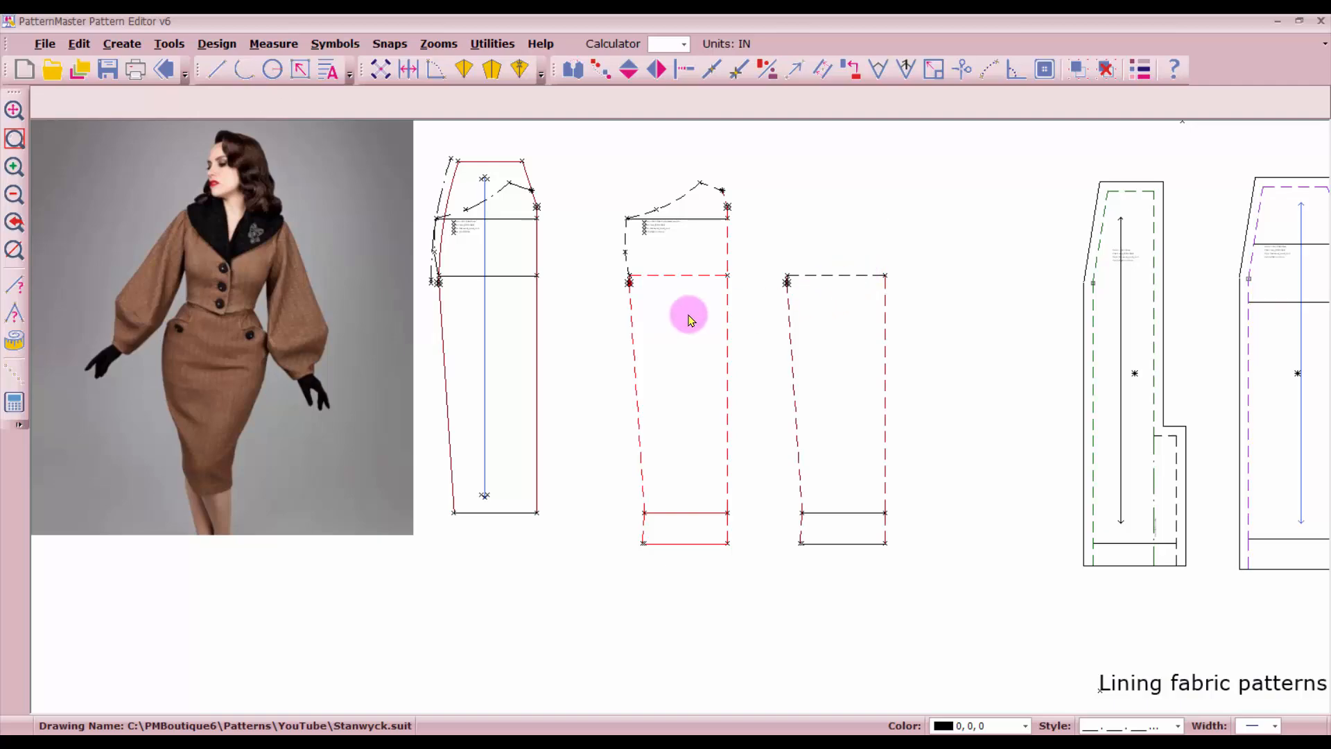
Step: Copy the pattern label text from the middle skirt piece into the upper part of the new lower skirt piece
click(650, 236)
click(601, 69)
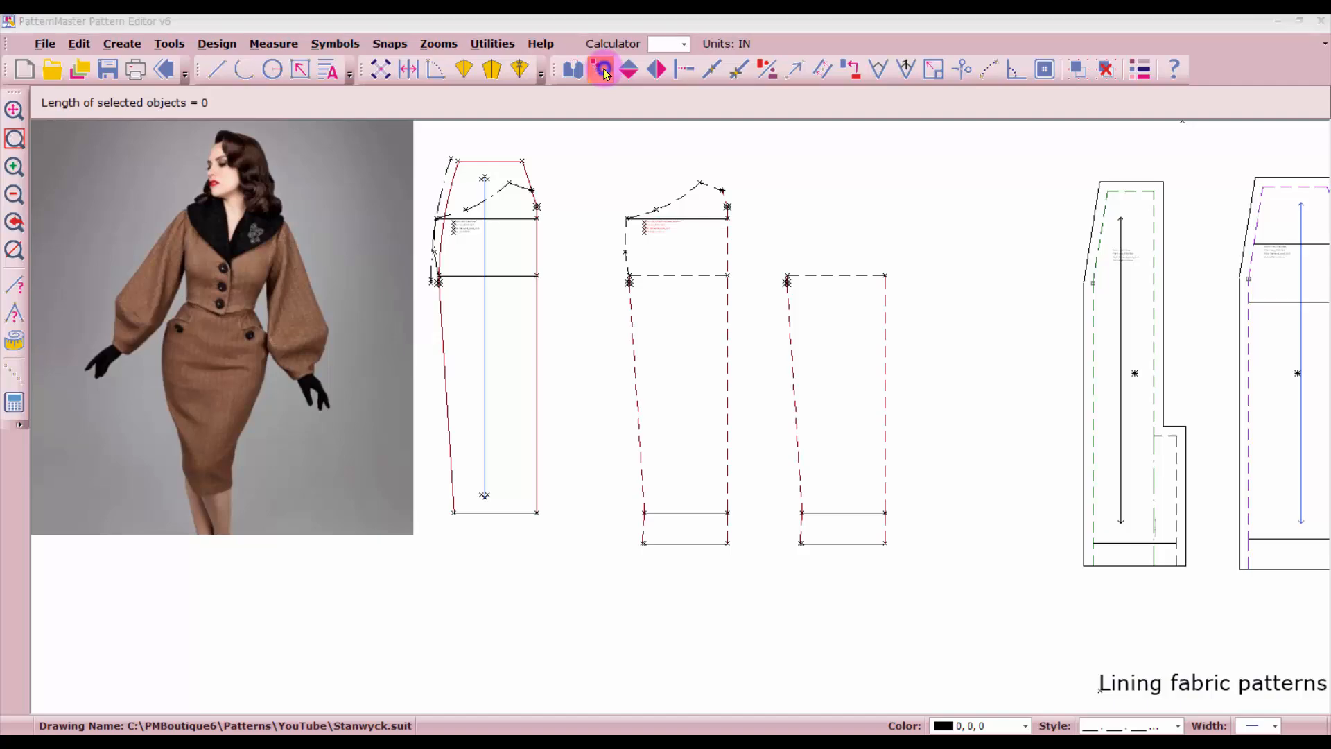
click(496, 553)
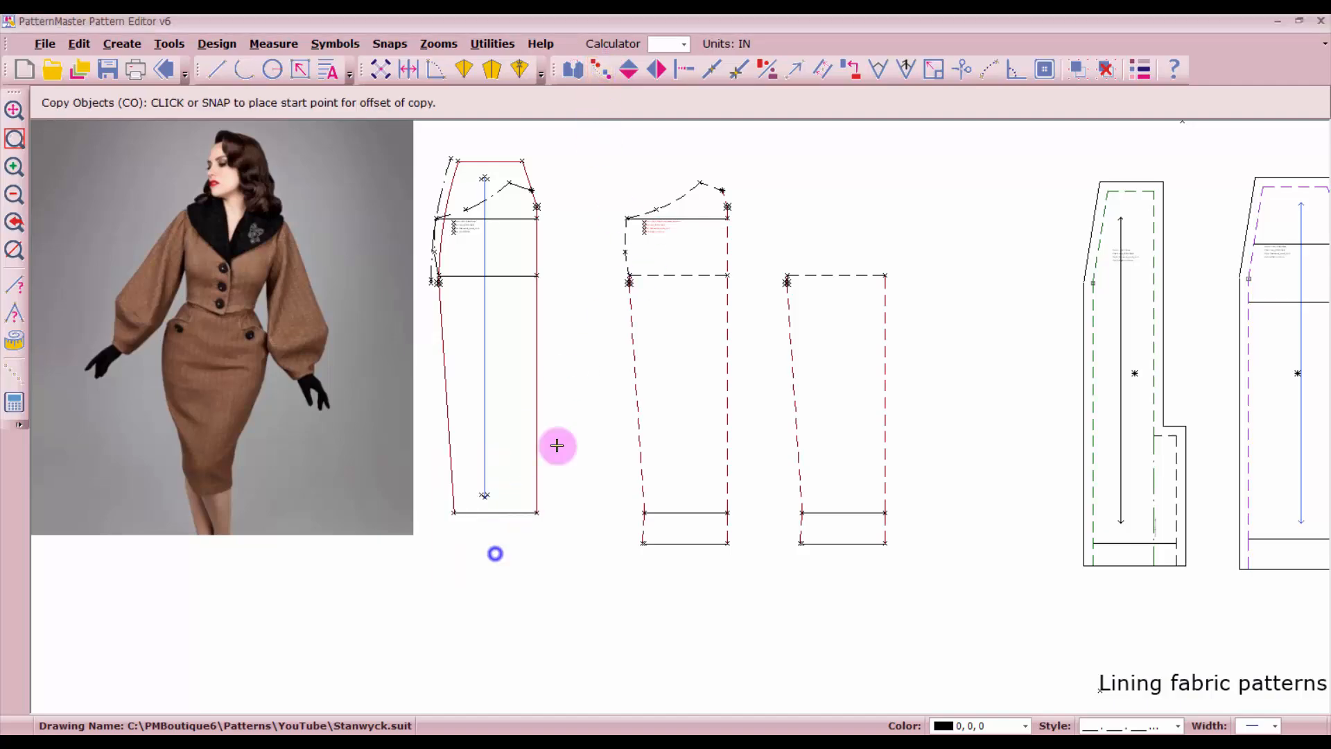
click(655, 225)
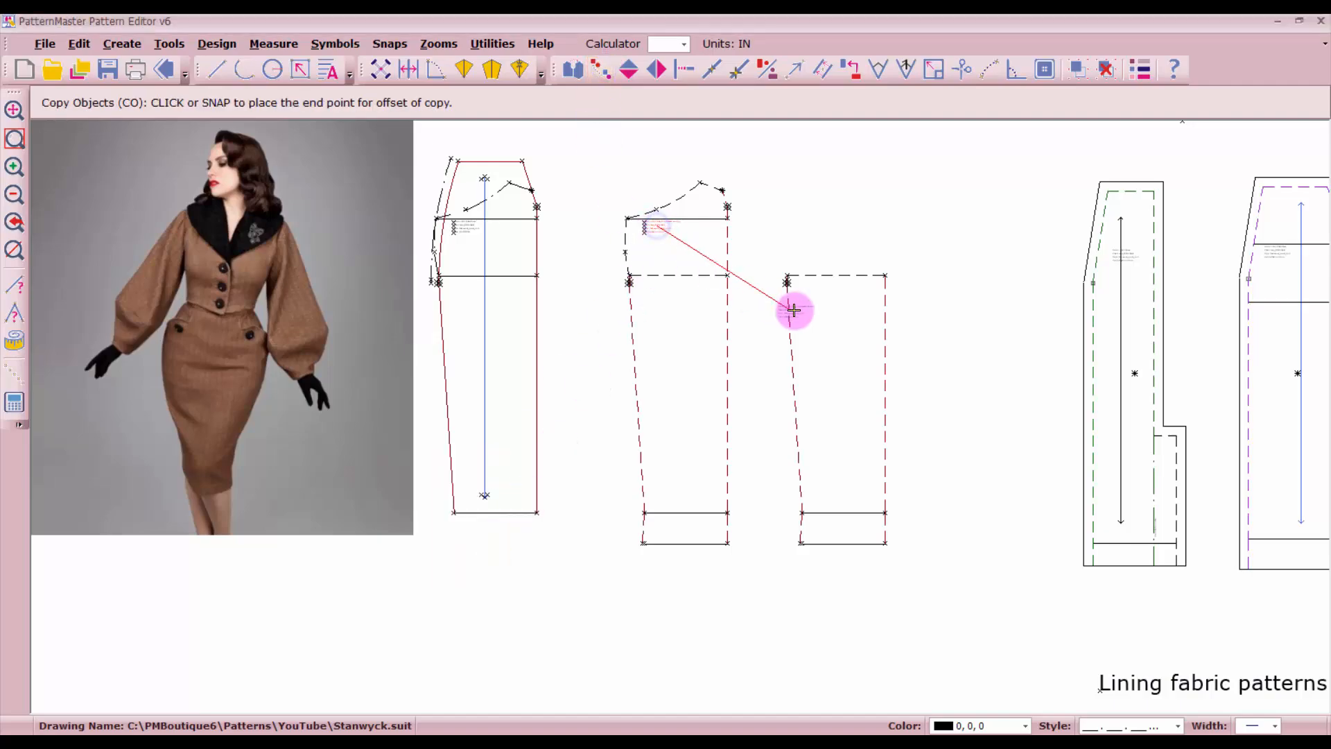
click(834, 300)
Step: Place a vertical Two-way Grain symbol of length 12 beside the label on the lower skirt piece, parallel to its straight side seam
click(885, 353)
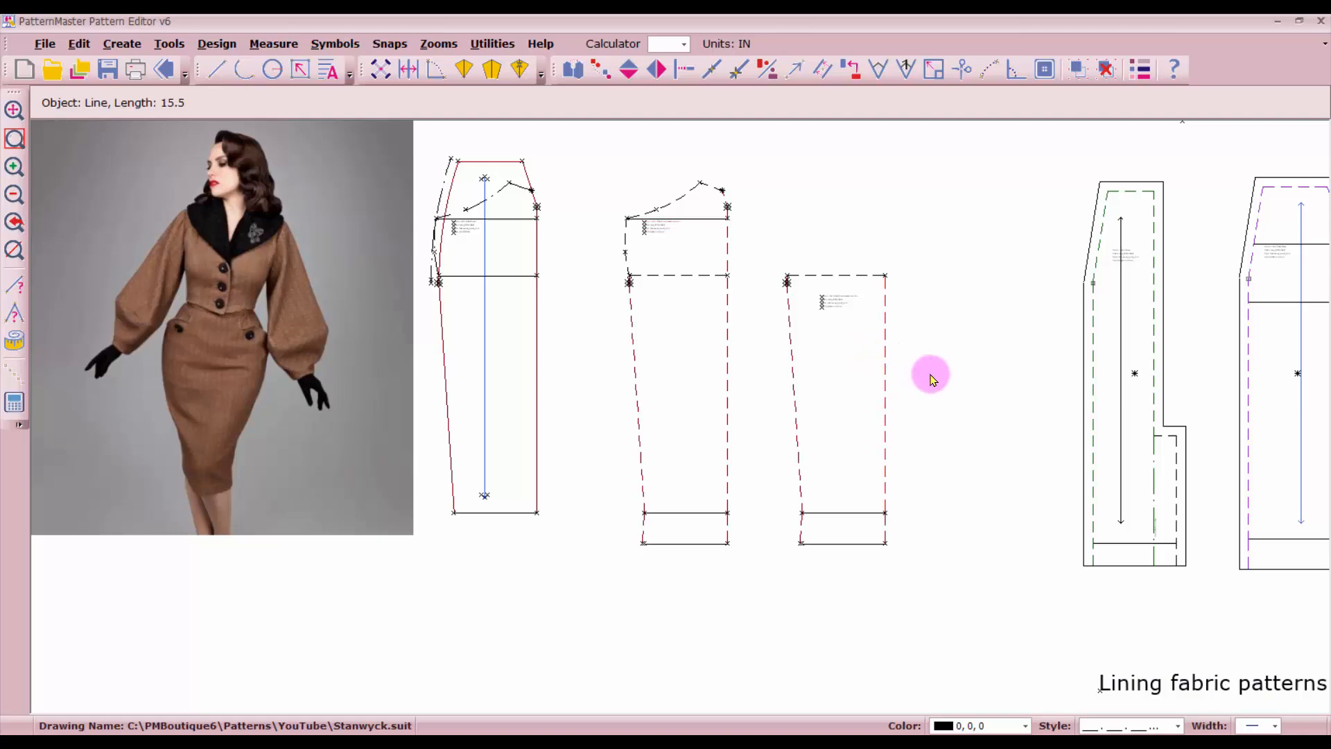
click(1045, 71)
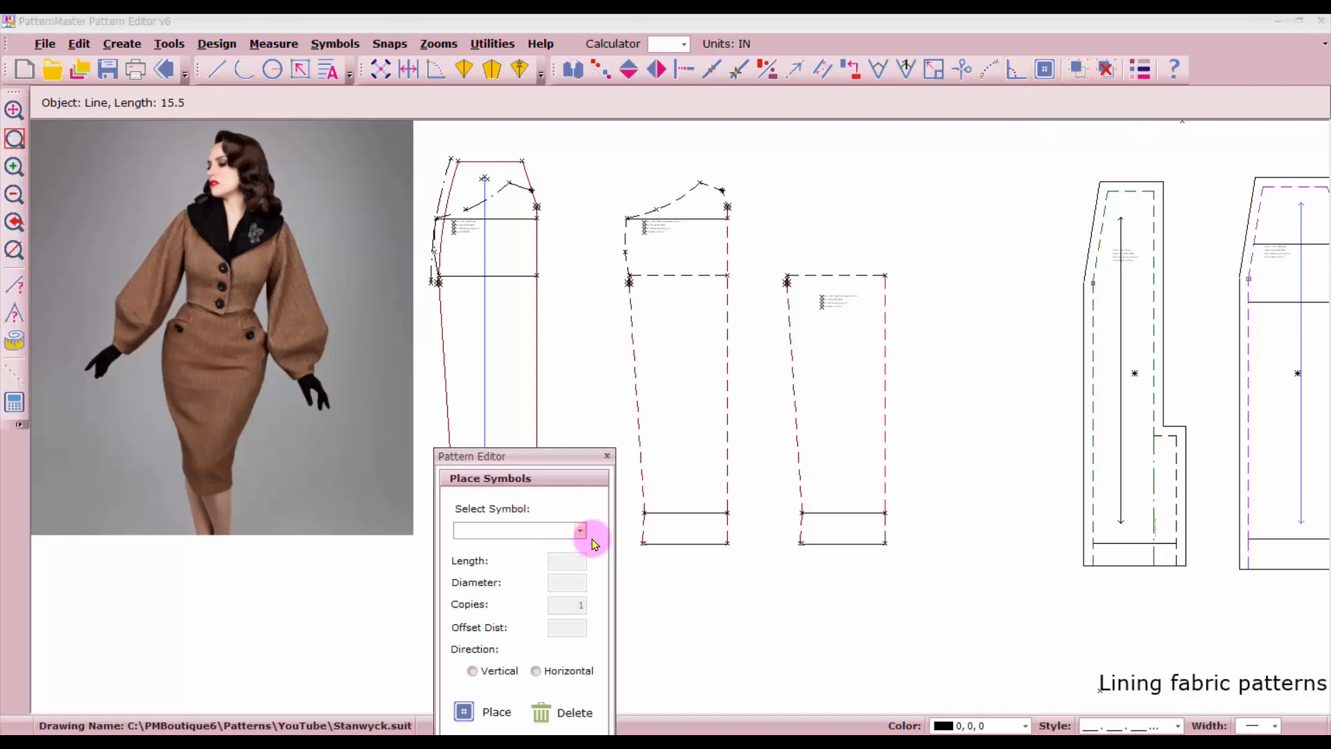
click(582, 531)
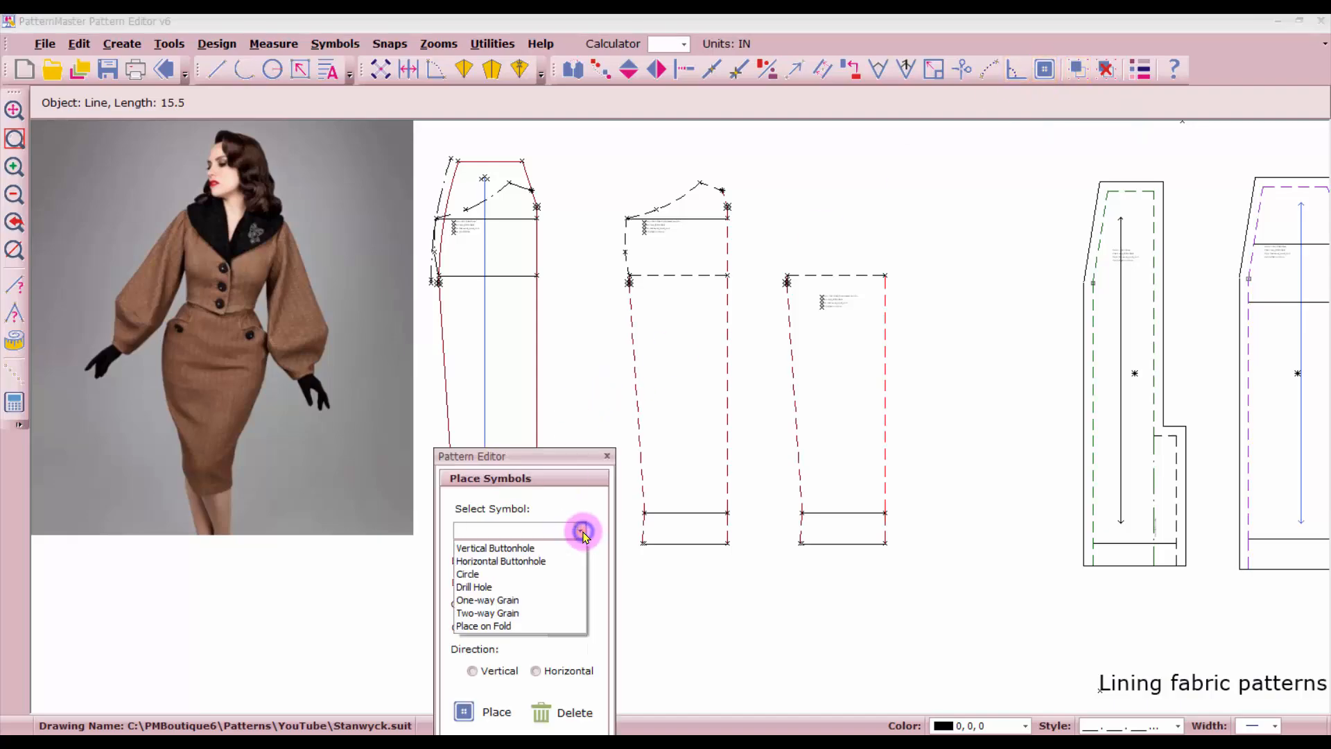
click(514, 613)
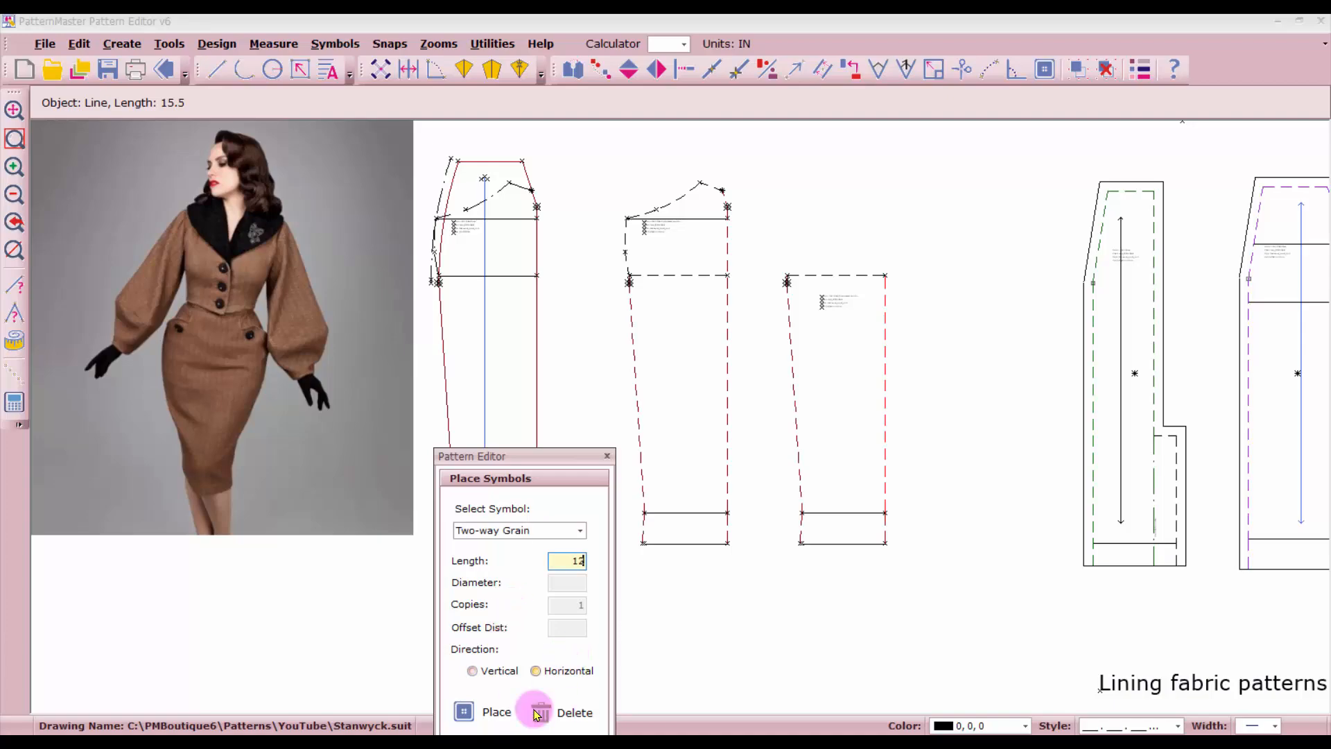
click(514, 671)
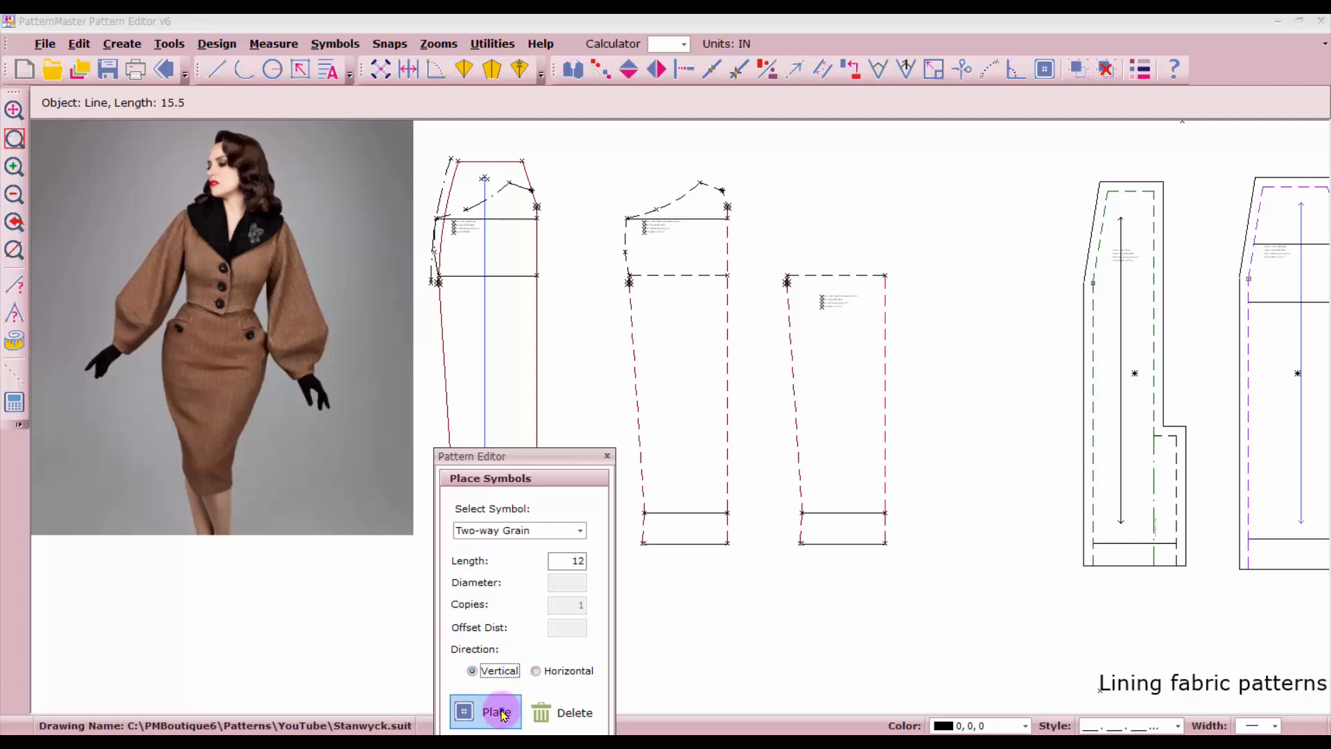
click(489, 710)
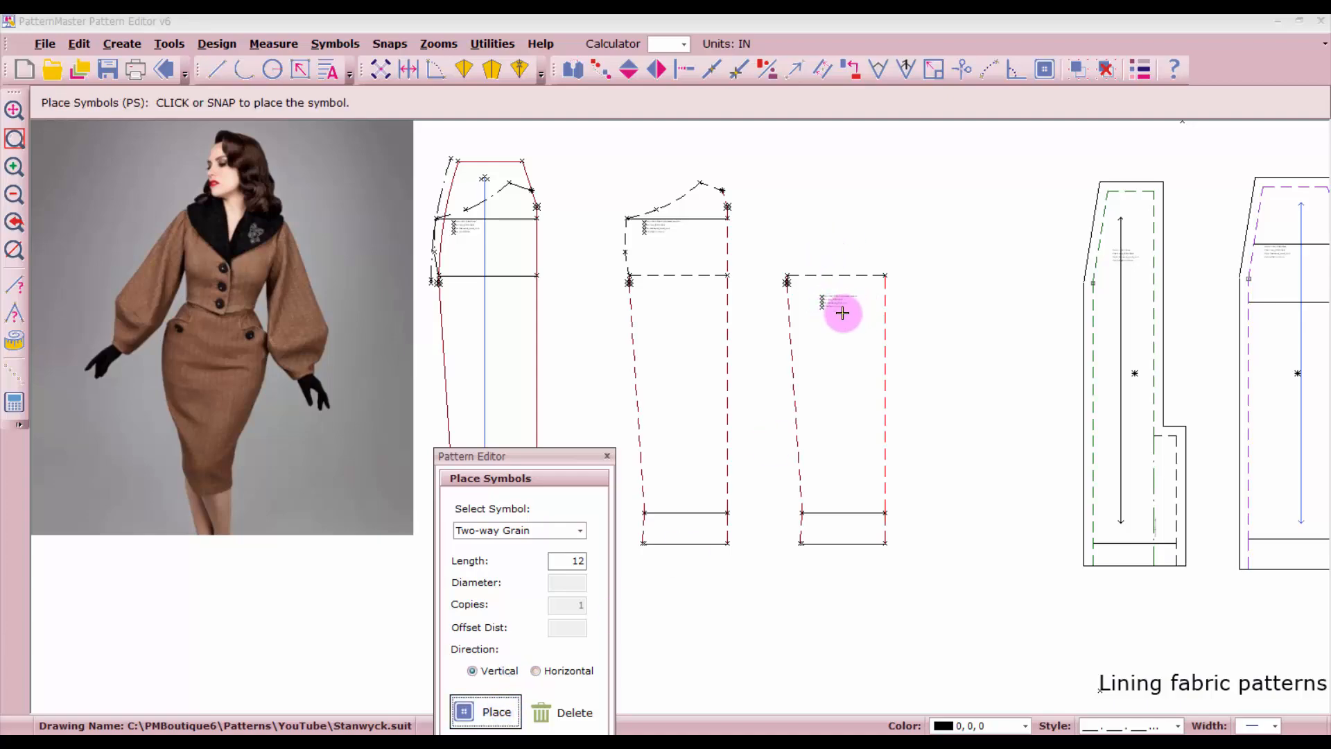
click(862, 288)
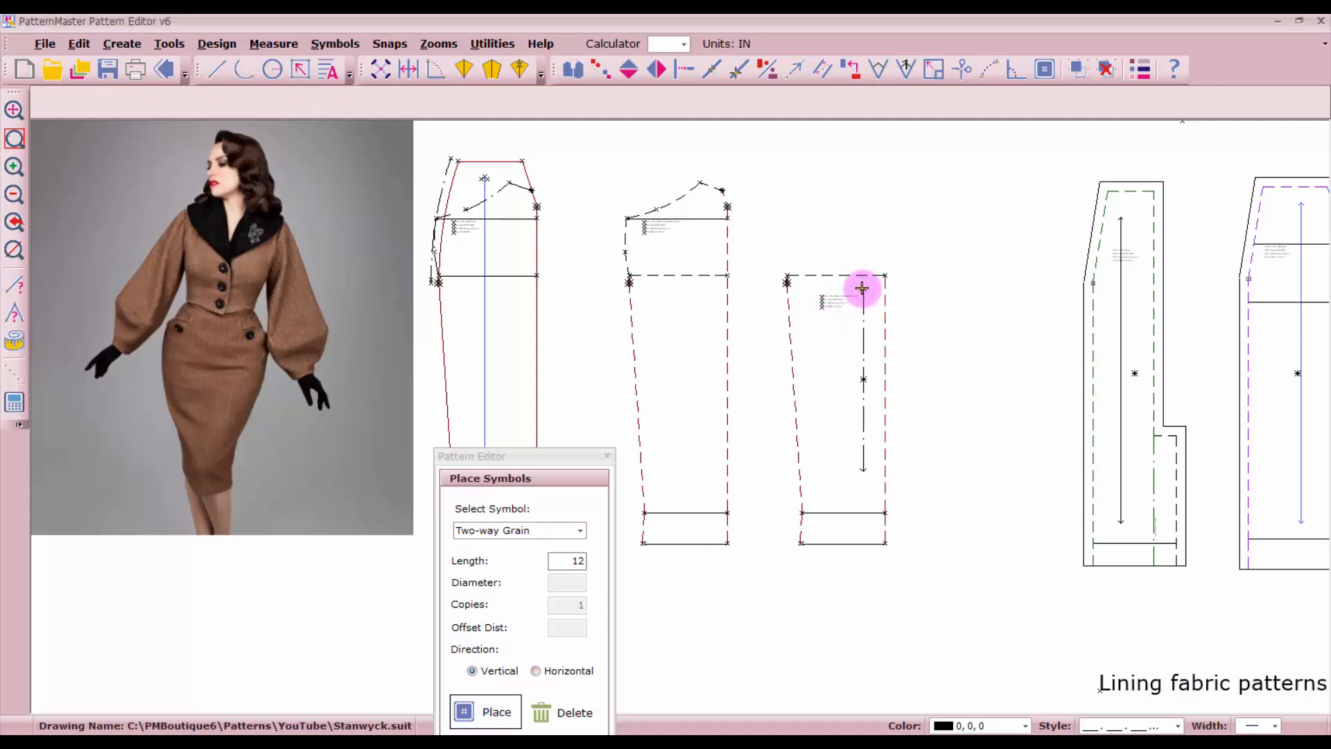
right_click(862, 288)
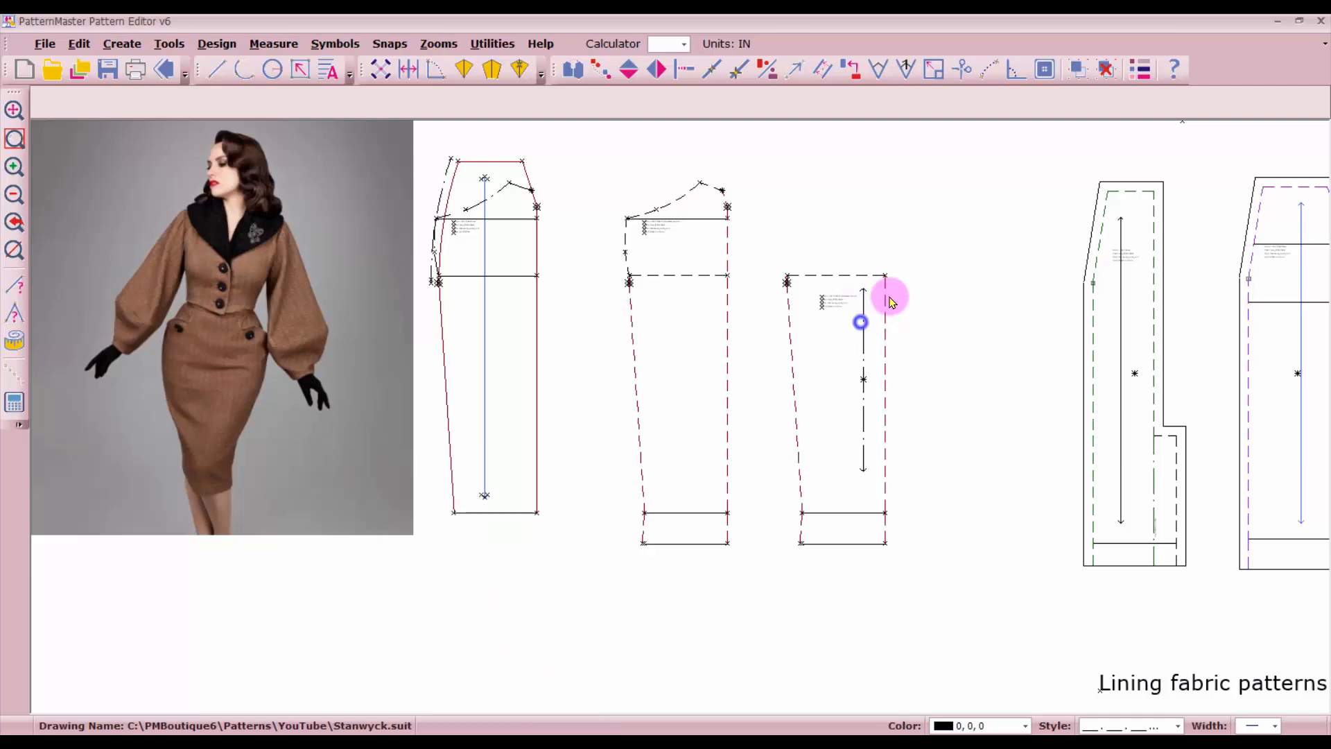
Step: Change the line style of the lower skirt piece's grainline to solid
click(1142, 71)
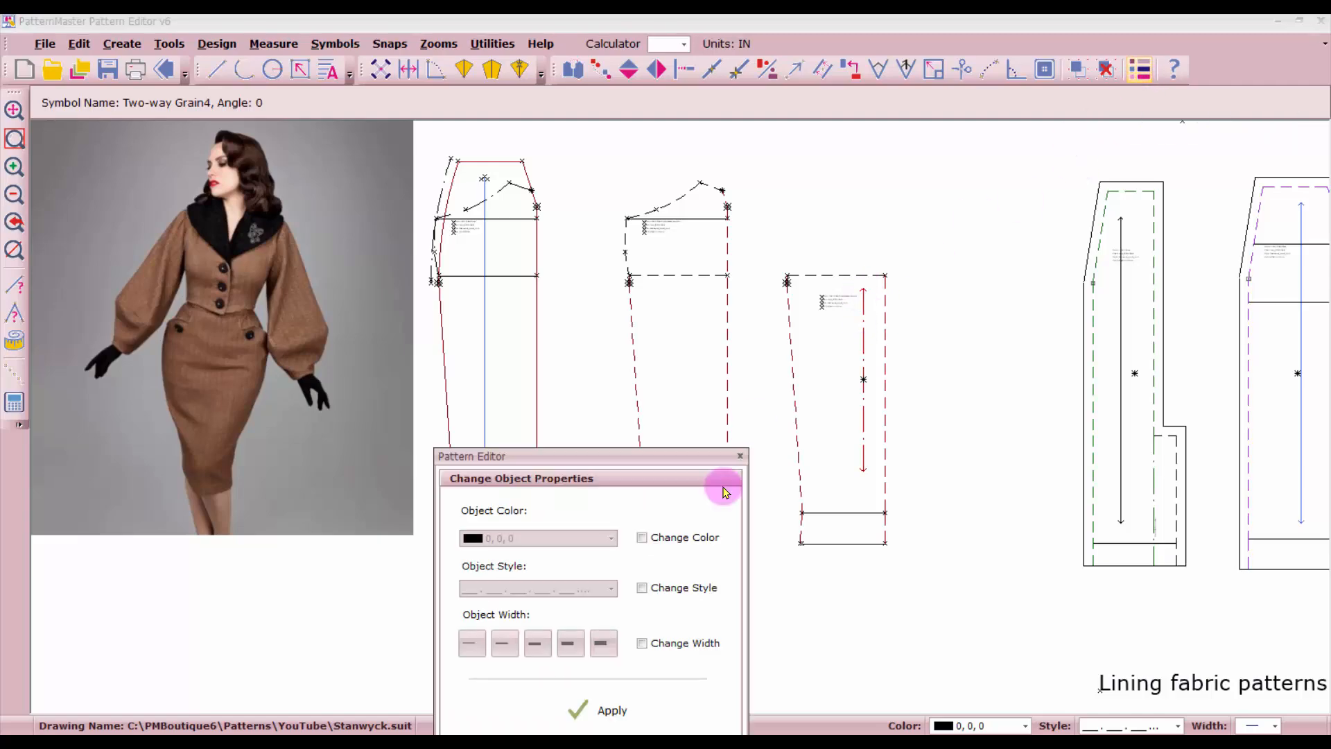
click(641, 588)
click(640, 587)
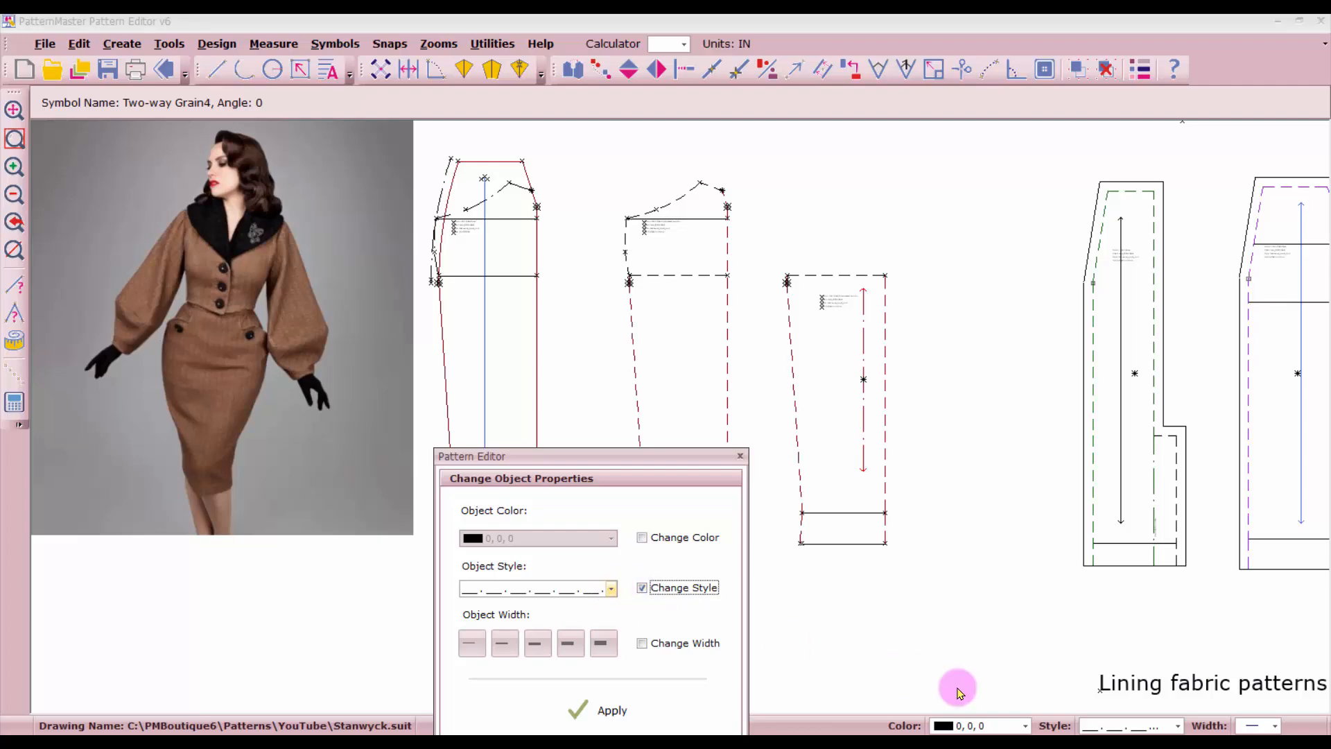
click(613, 592)
click(598, 607)
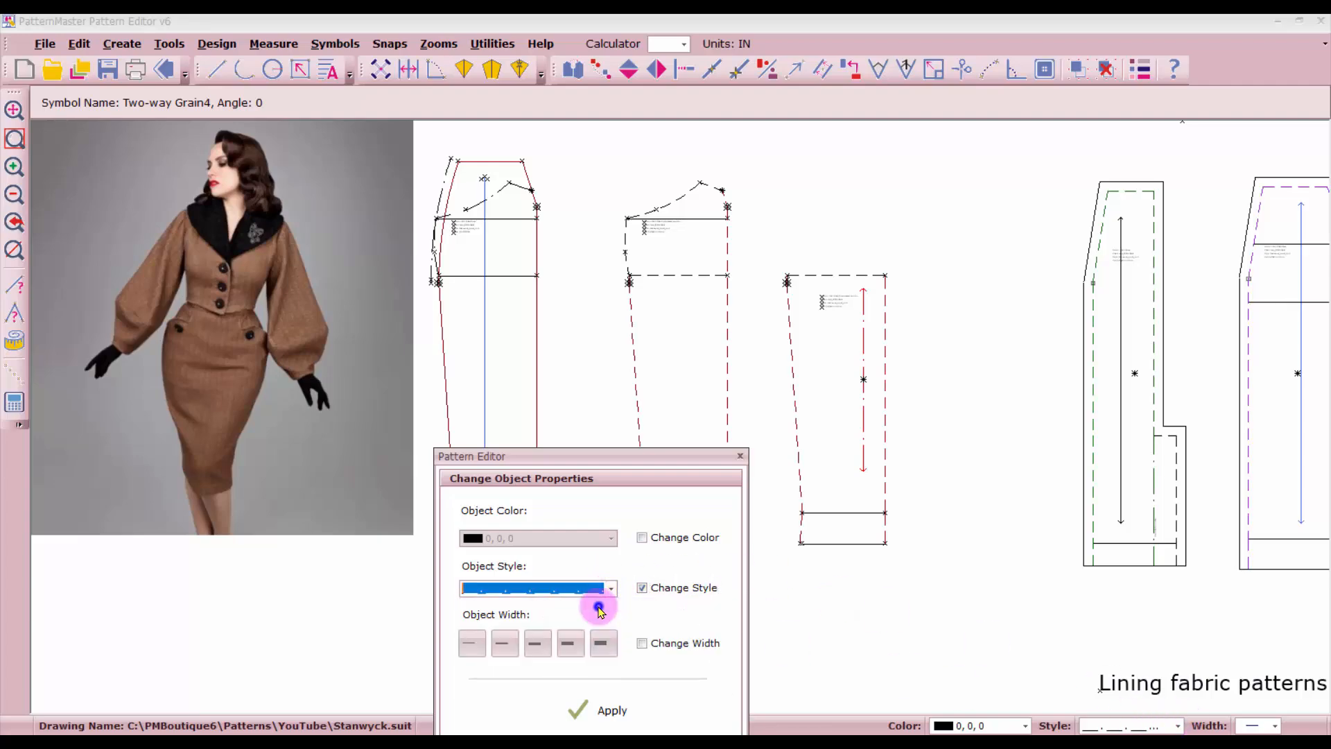
click(600, 707)
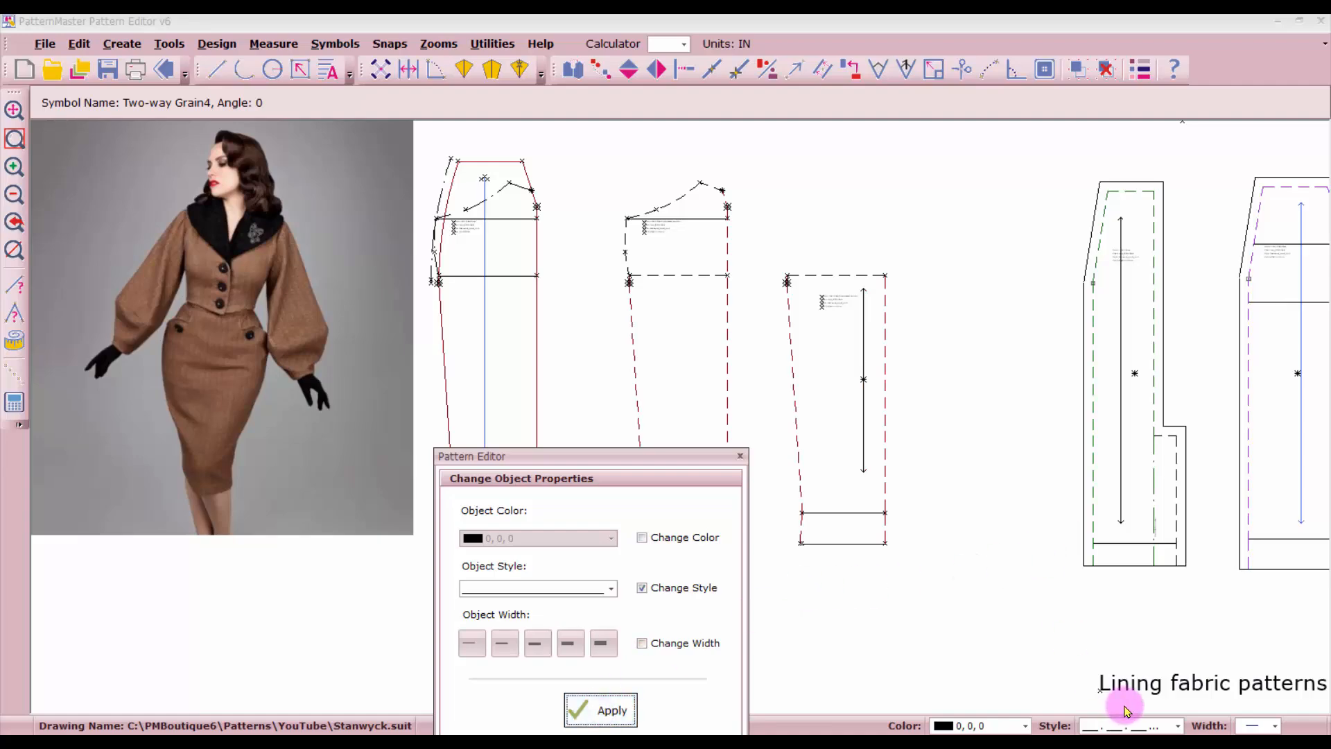
Step: Make solid the current line style and offset the lower skirt piece's upper edge and both side seams outward by 0.625 in
click(1174, 725)
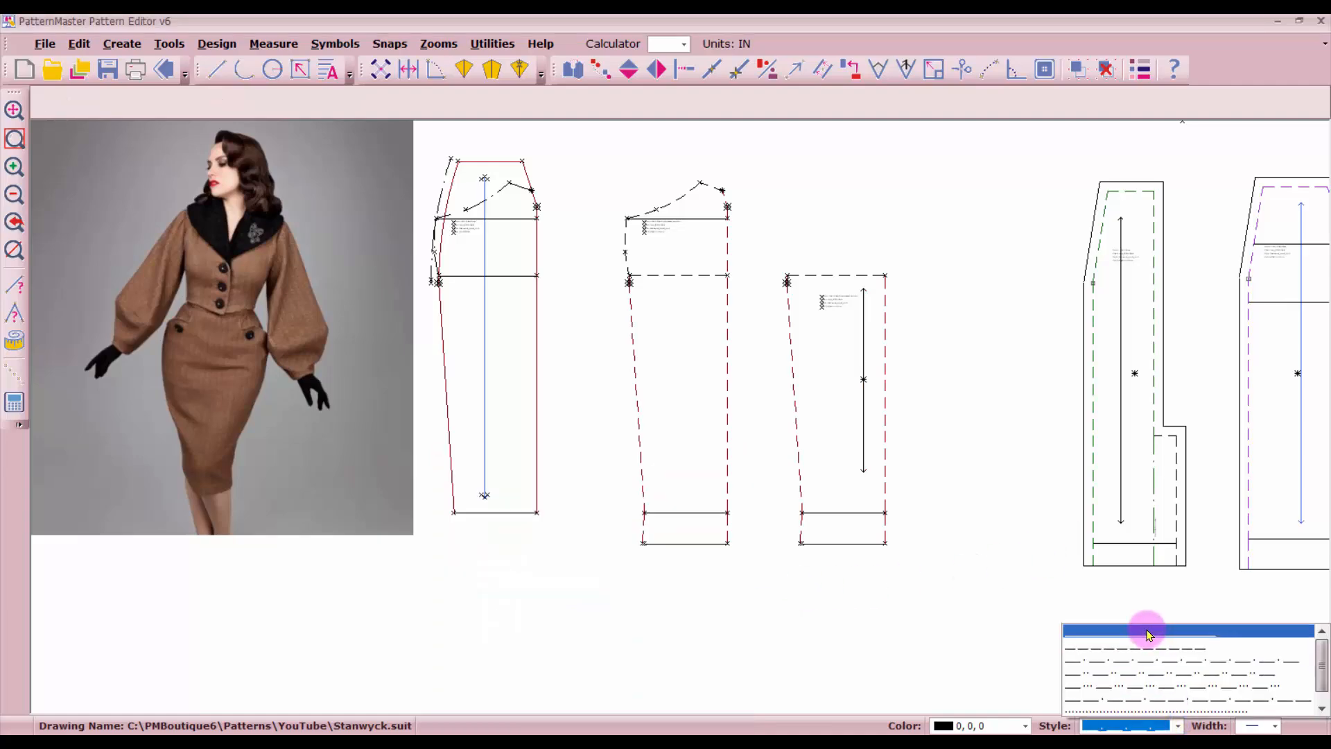
click(1148, 633)
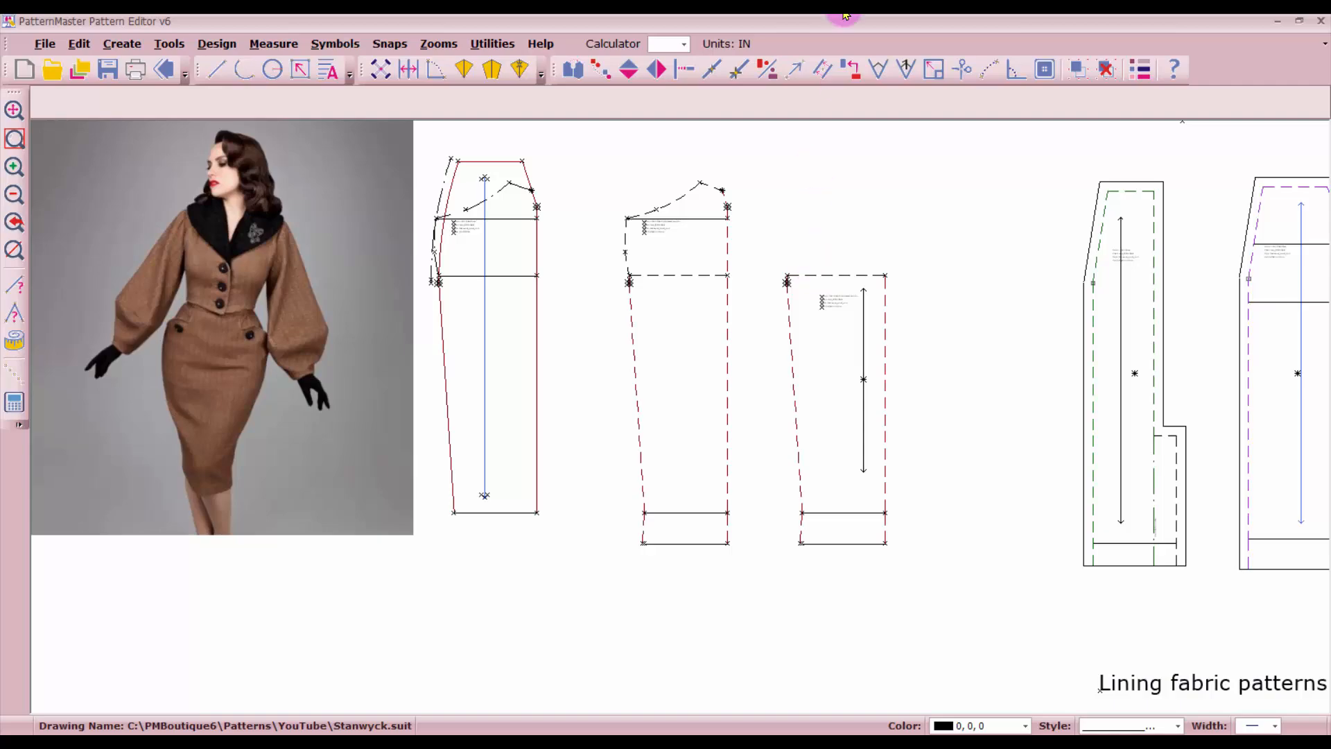
click(822, 71)
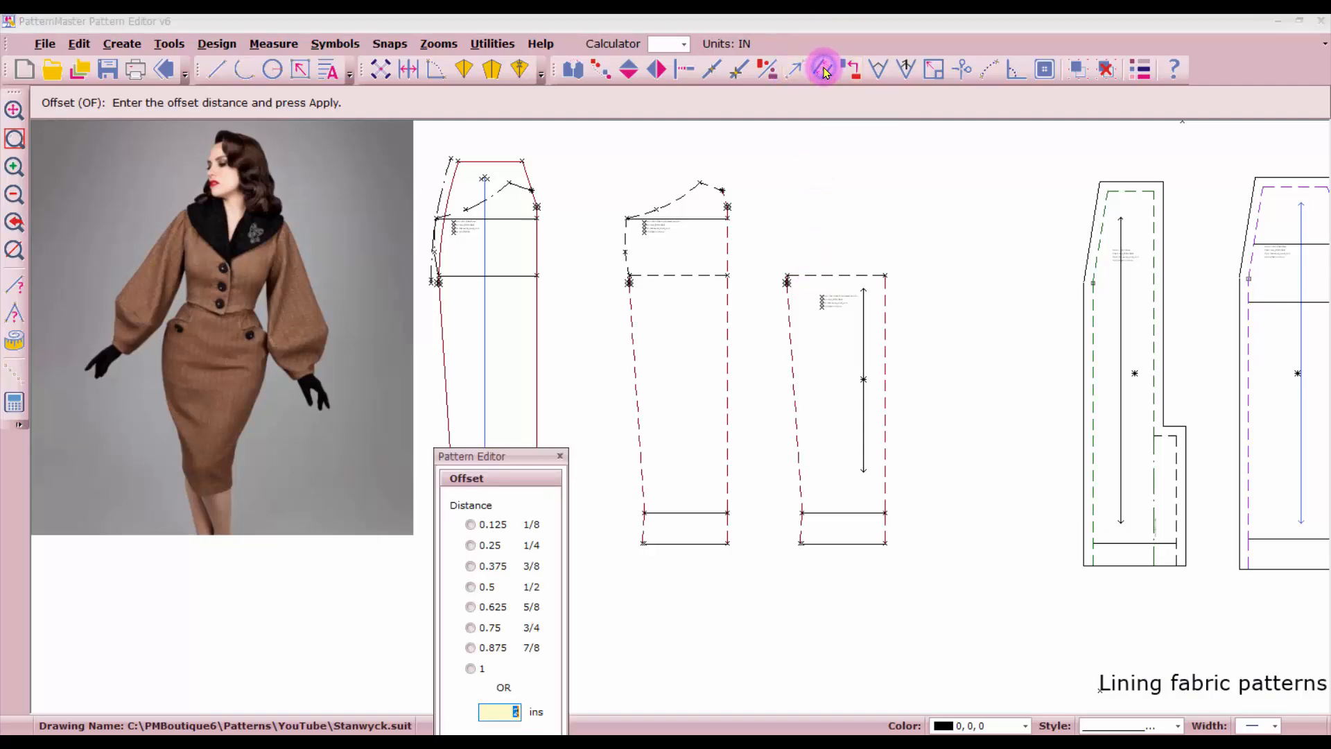
click(502, 613)
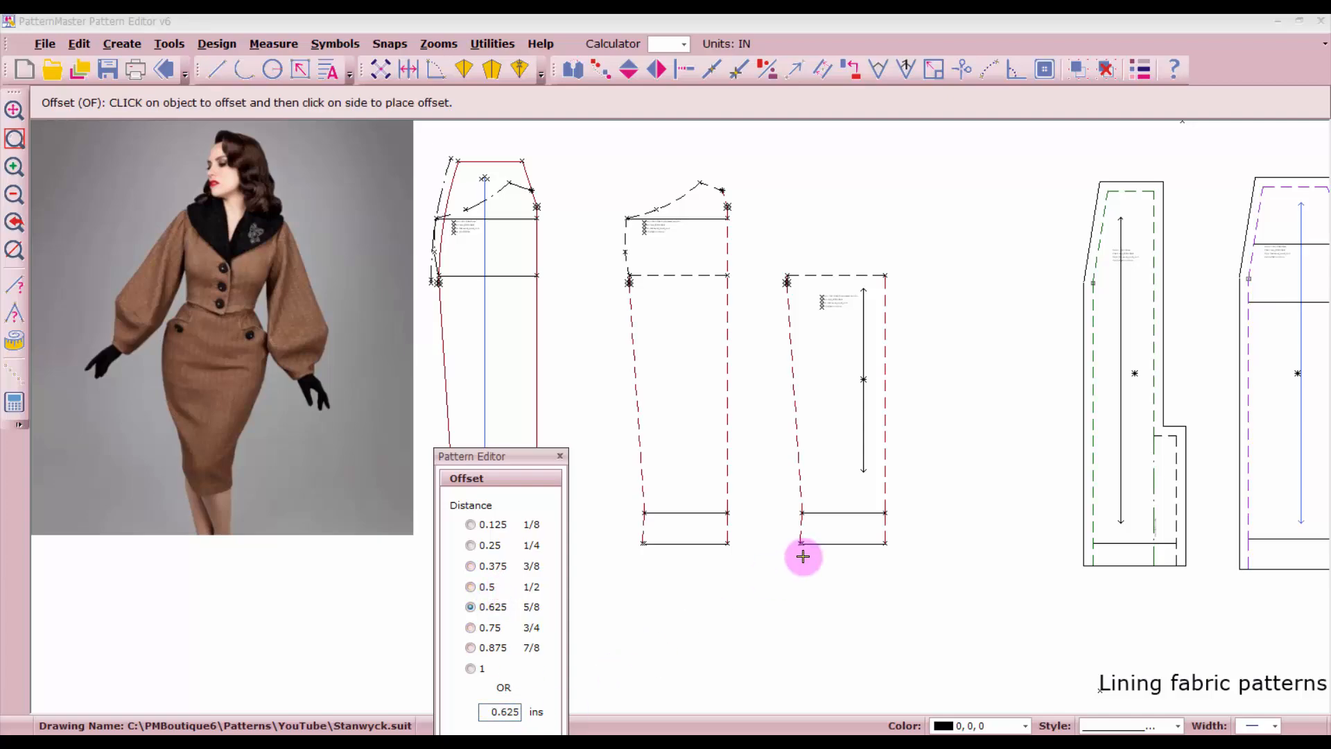
click(885, 532)
click(900, 514)
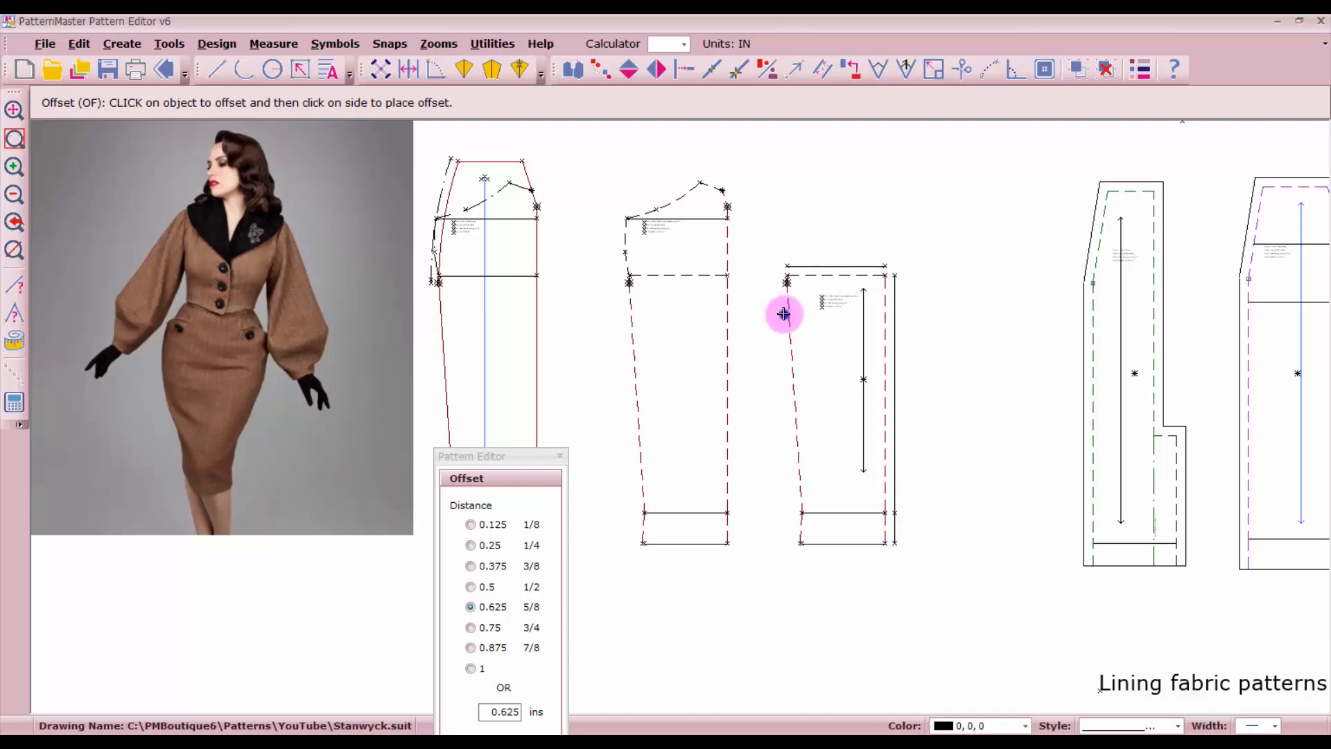
scroll(784, 303, up, 3)
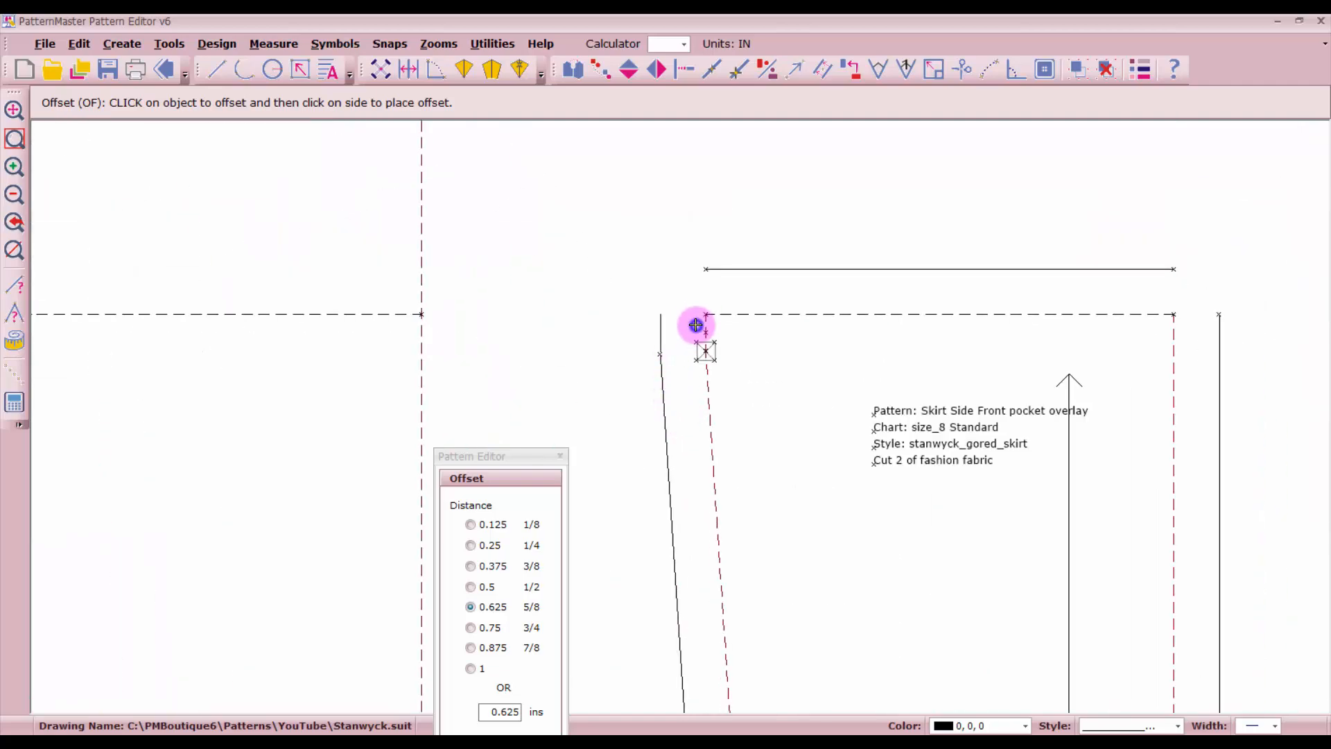
scroll(677, 420, down, 4)
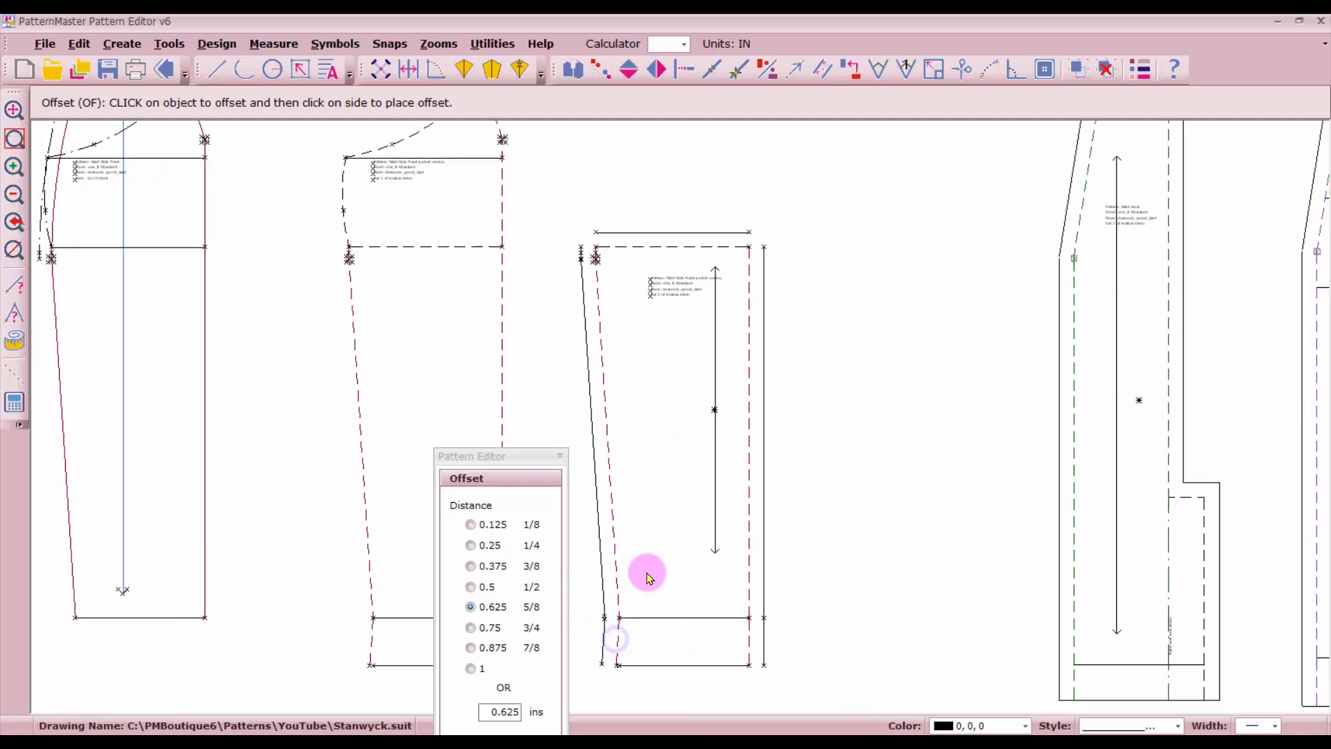
key(Escape)
Step: Join the upper and straight-side seam allowance lines at their corner with Intersect, and extend the upper line to the slanted side's allowance
click(682, 67)
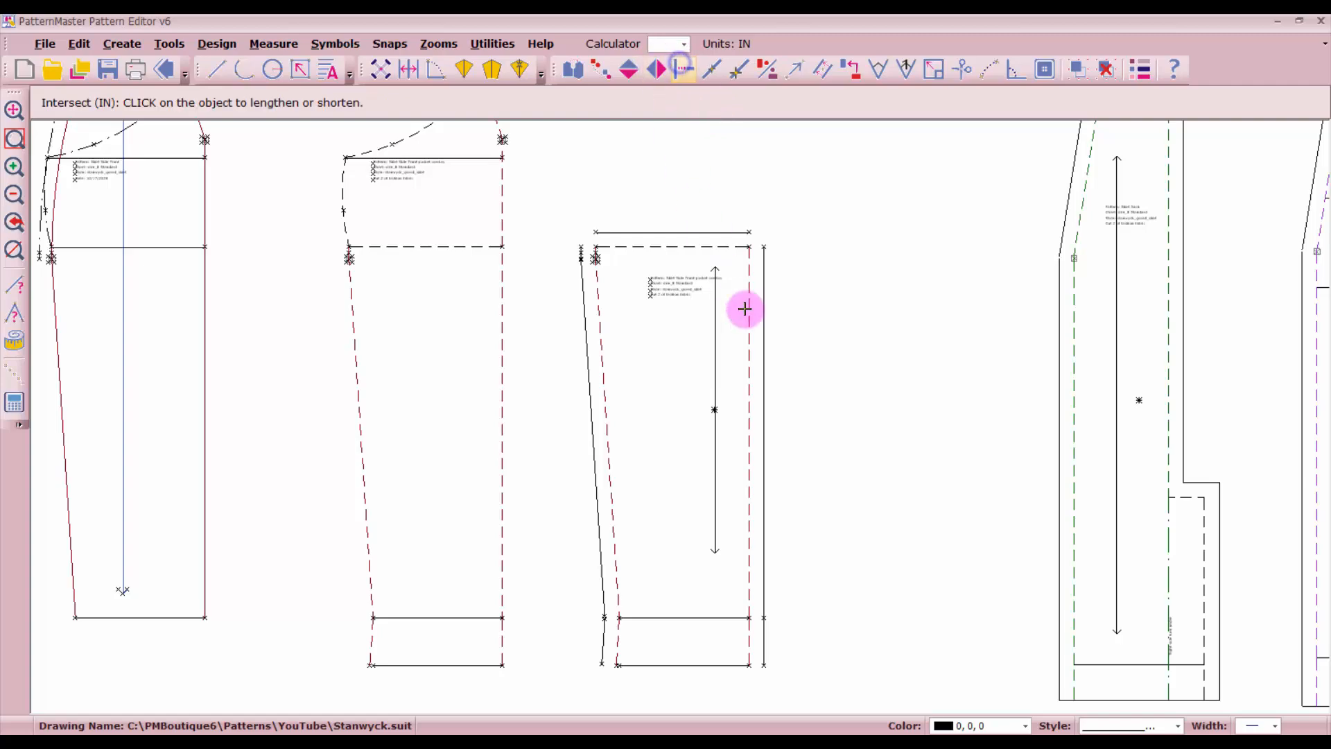
click(767, 290)
click(721, 236)
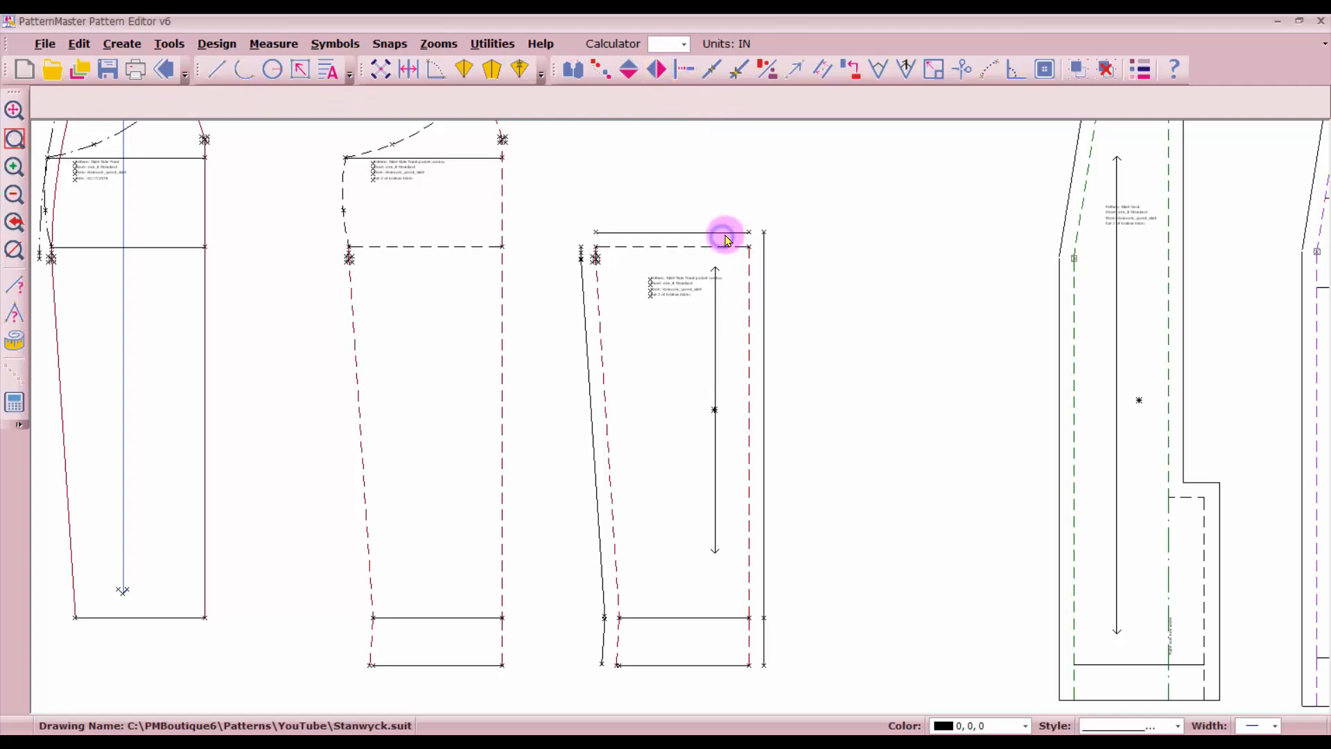
click(734, 233)
click(765, 246)
click(722, 234)
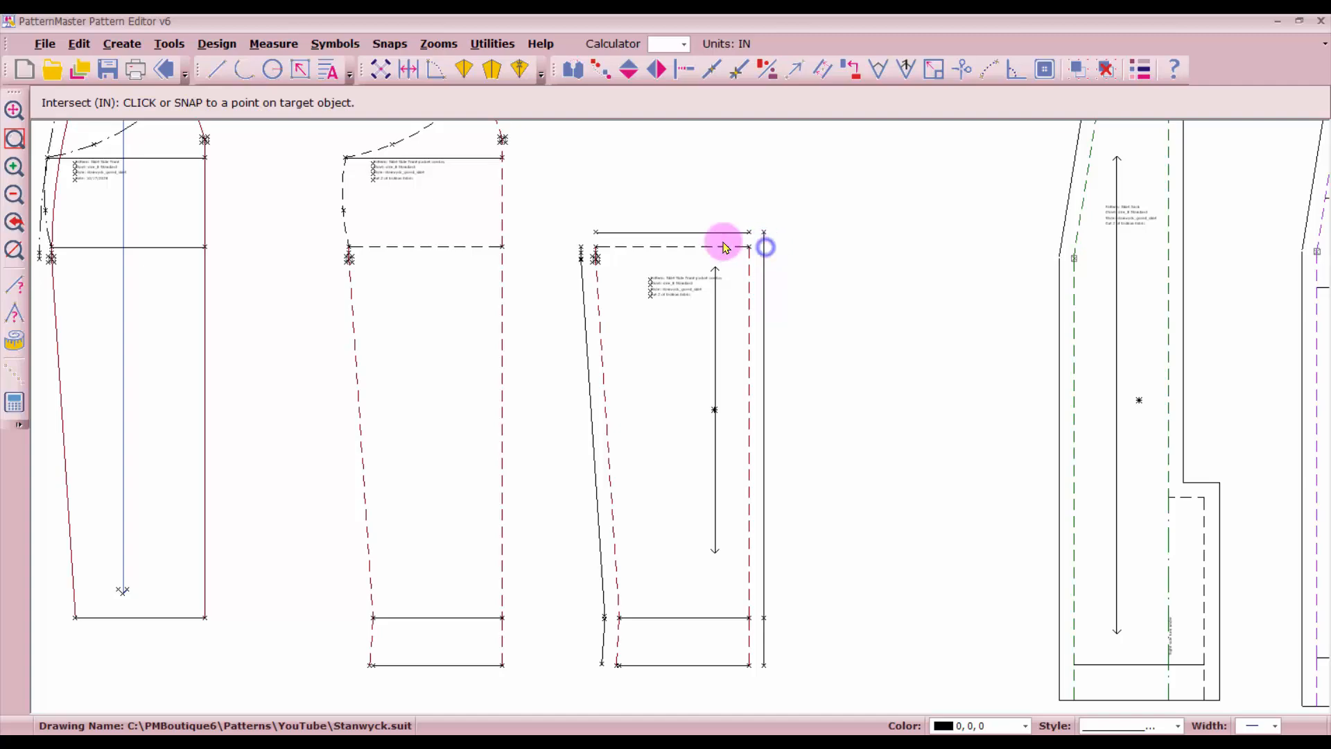
click(600, 226)
click(603, 233)
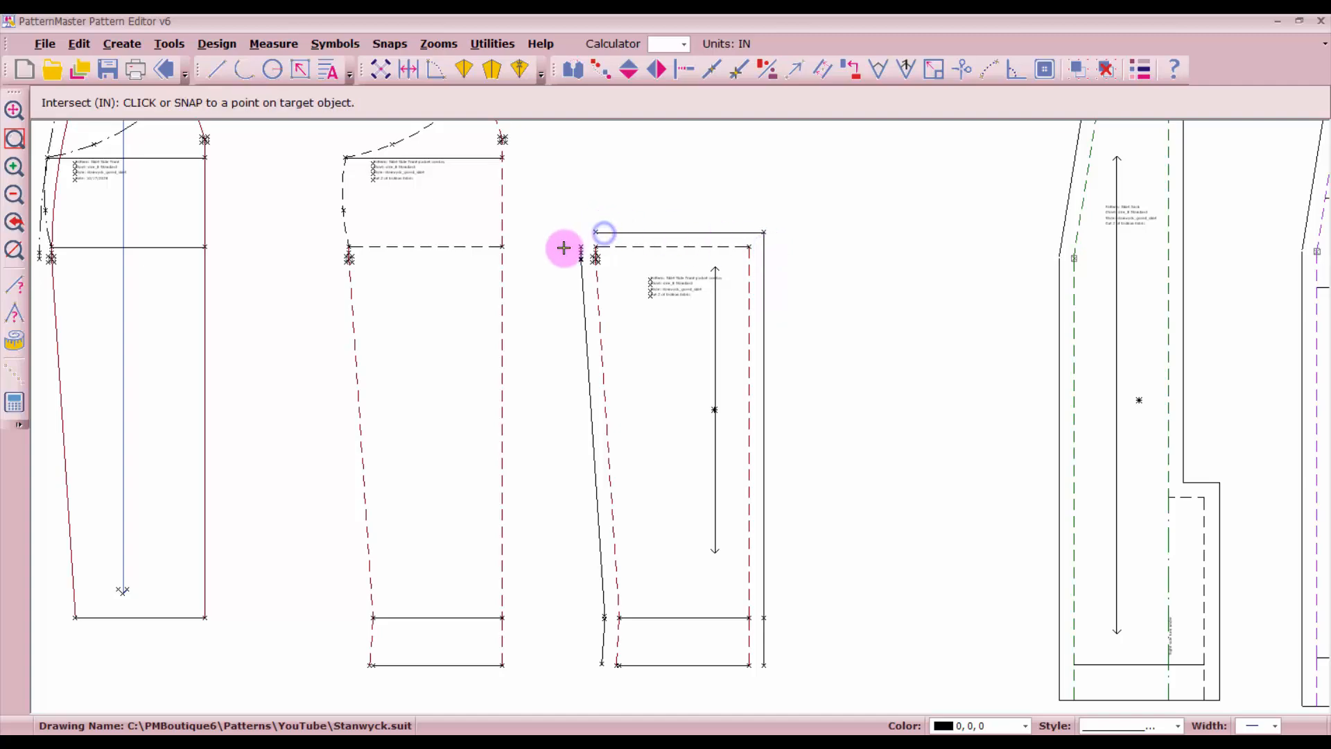
click(578, 254)
Step: Extend the short allowance segment beside the notch up to the upper seam allowance line with Intersect, closing that corner
click(578, 254)
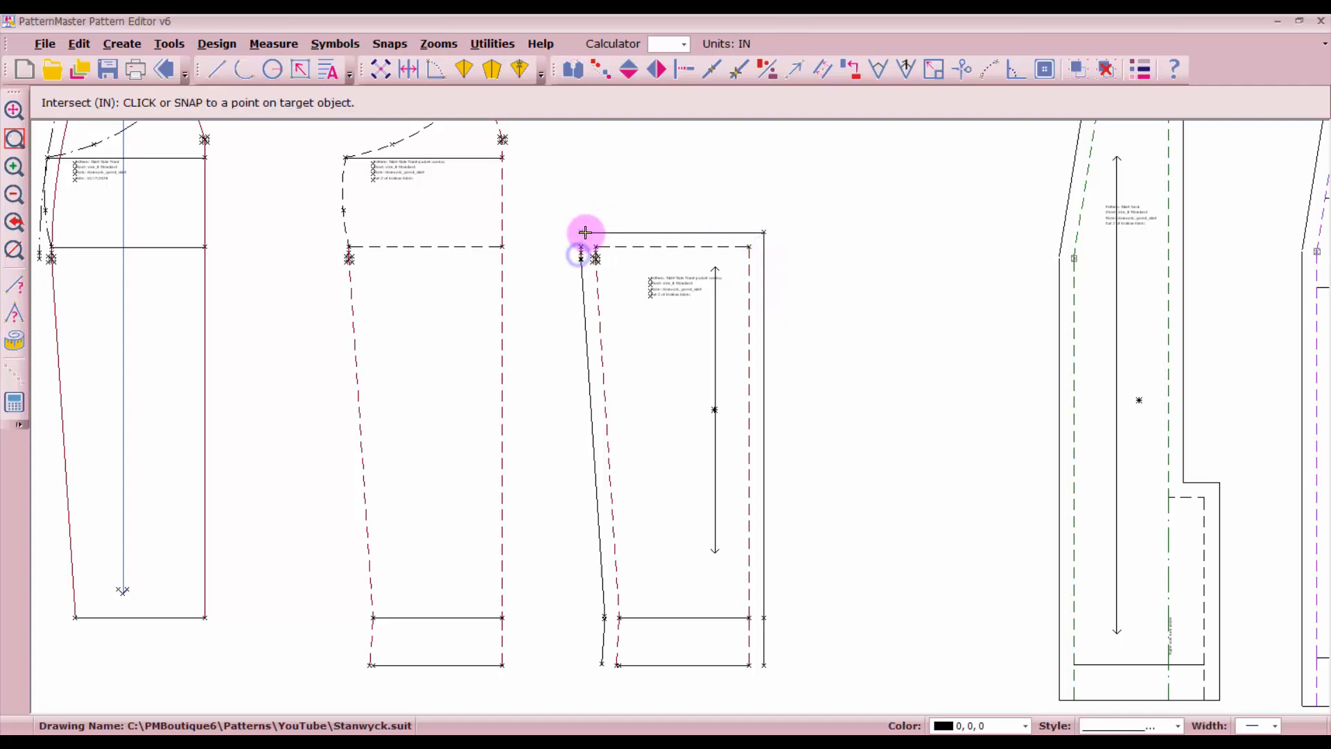
click(583, 232)
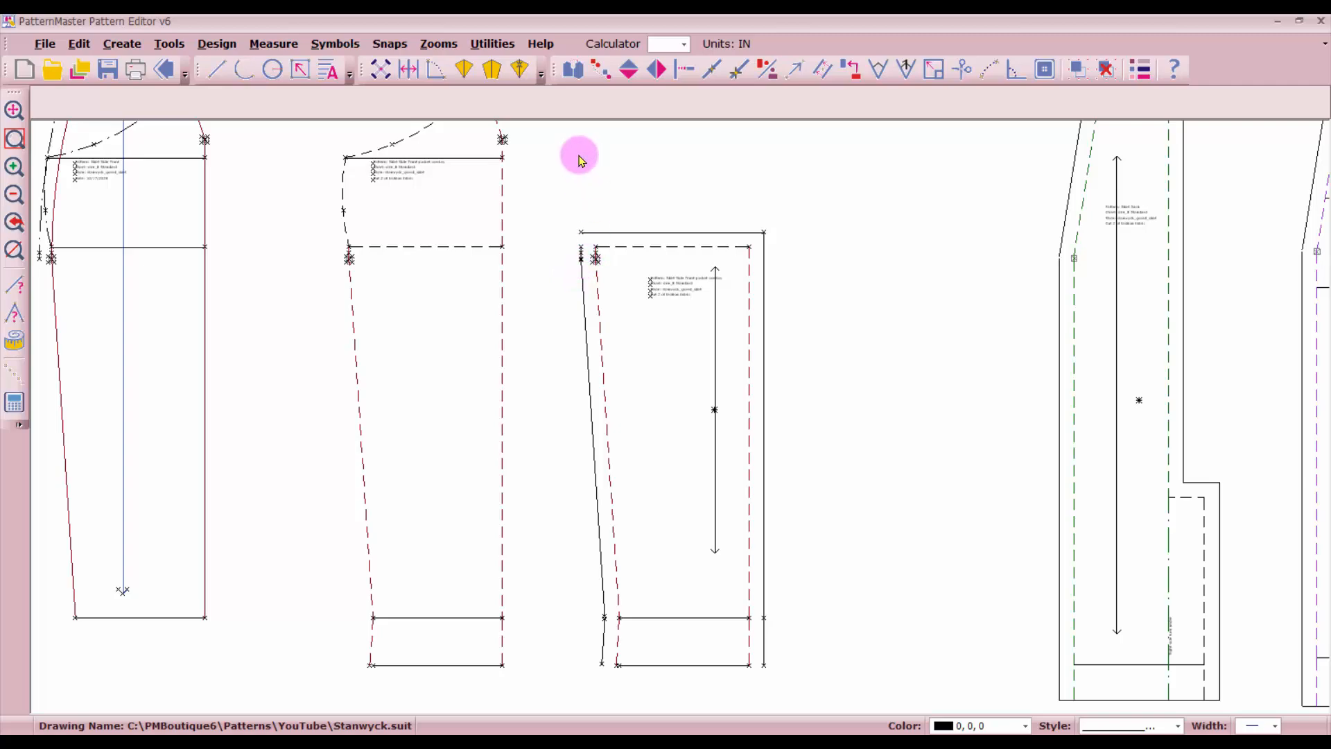
click(685, 69)
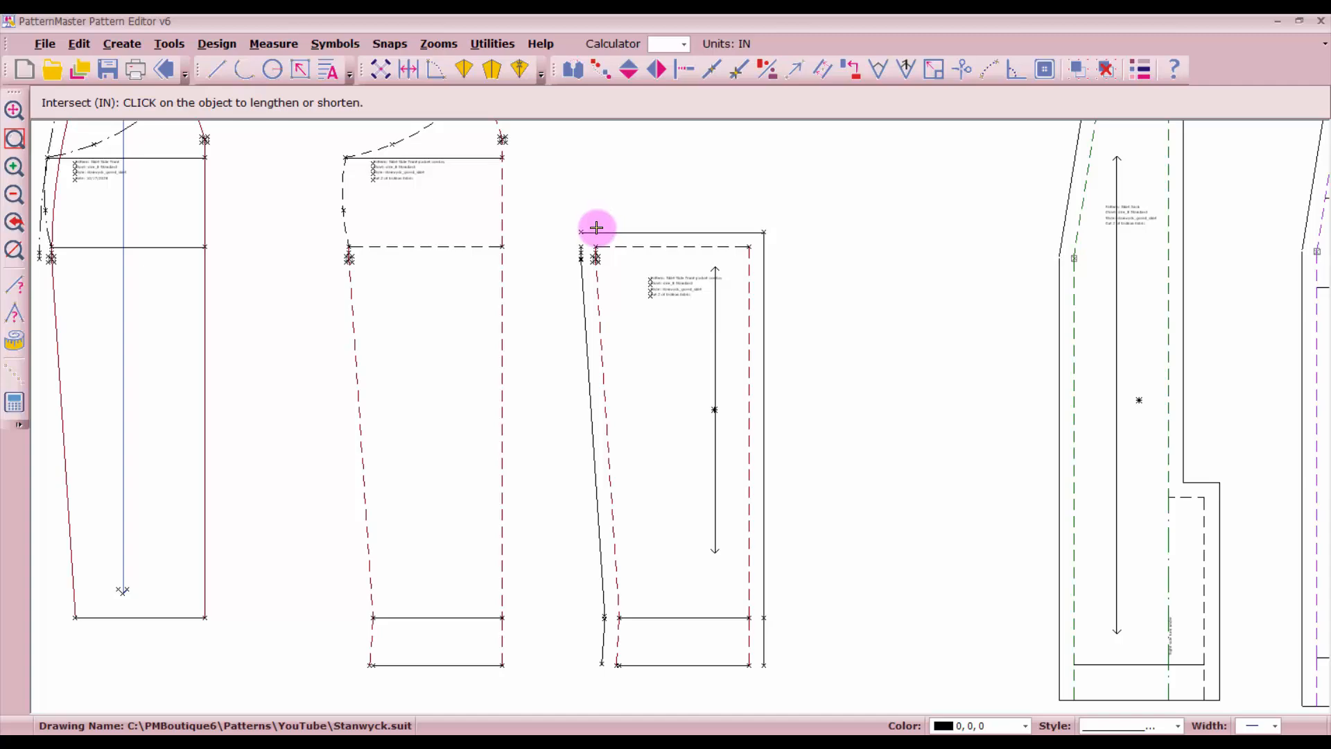
click(596, 230)
click(578, 254)
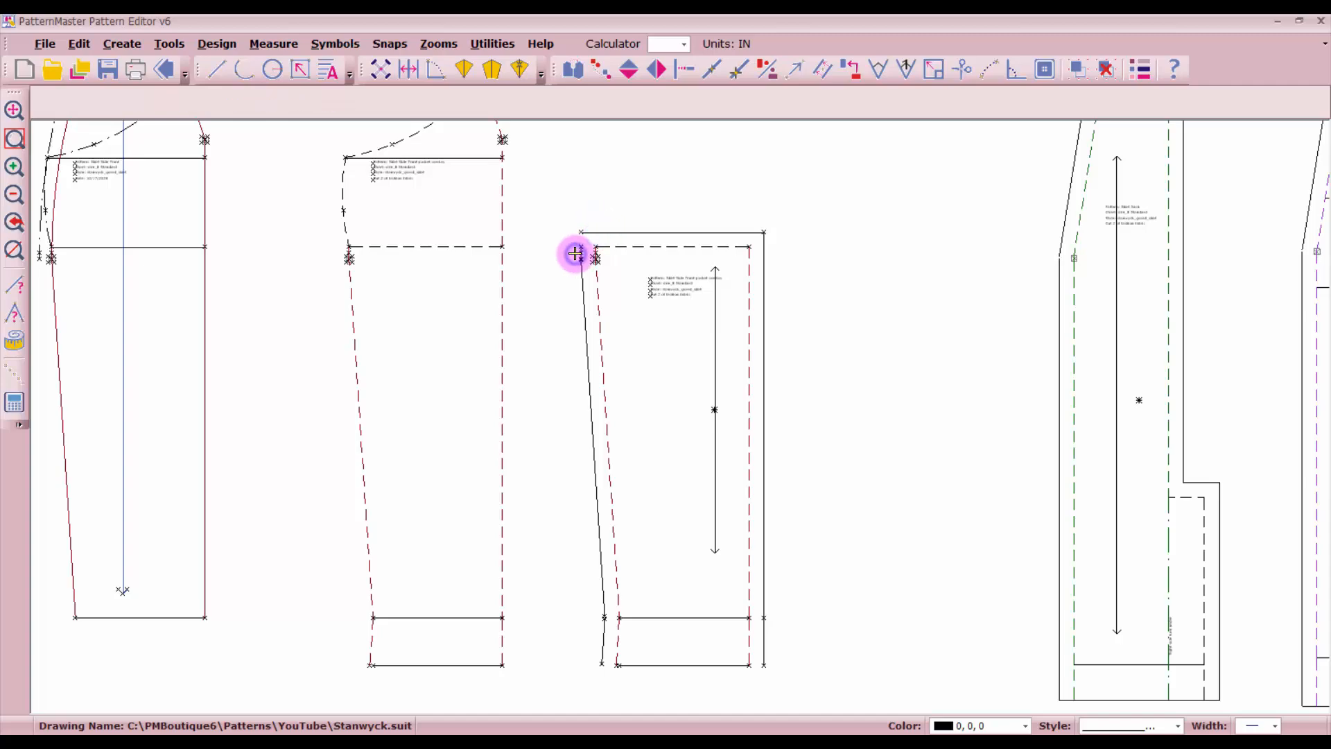
scroll(578, 254, up, 1)
scroll(683, 419, up, 2)
key(Return)
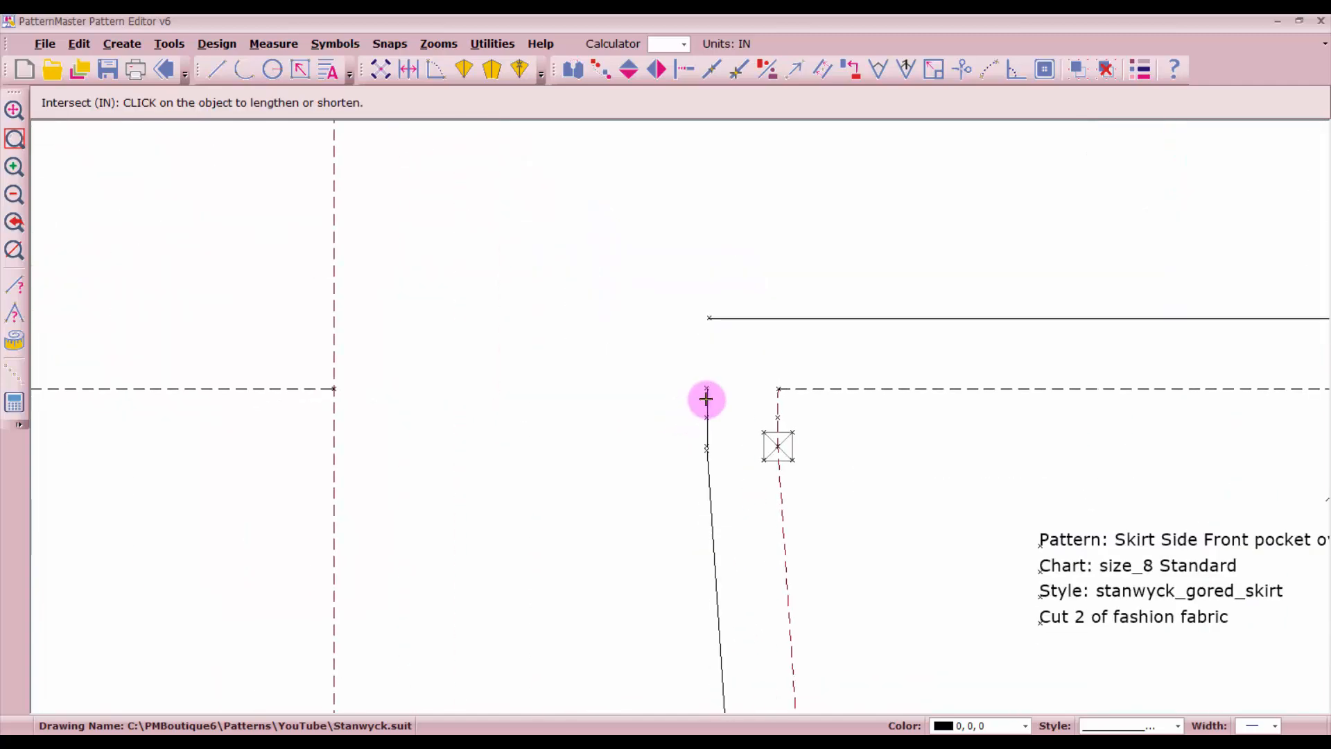
click(707, 399)
click(715, 316)
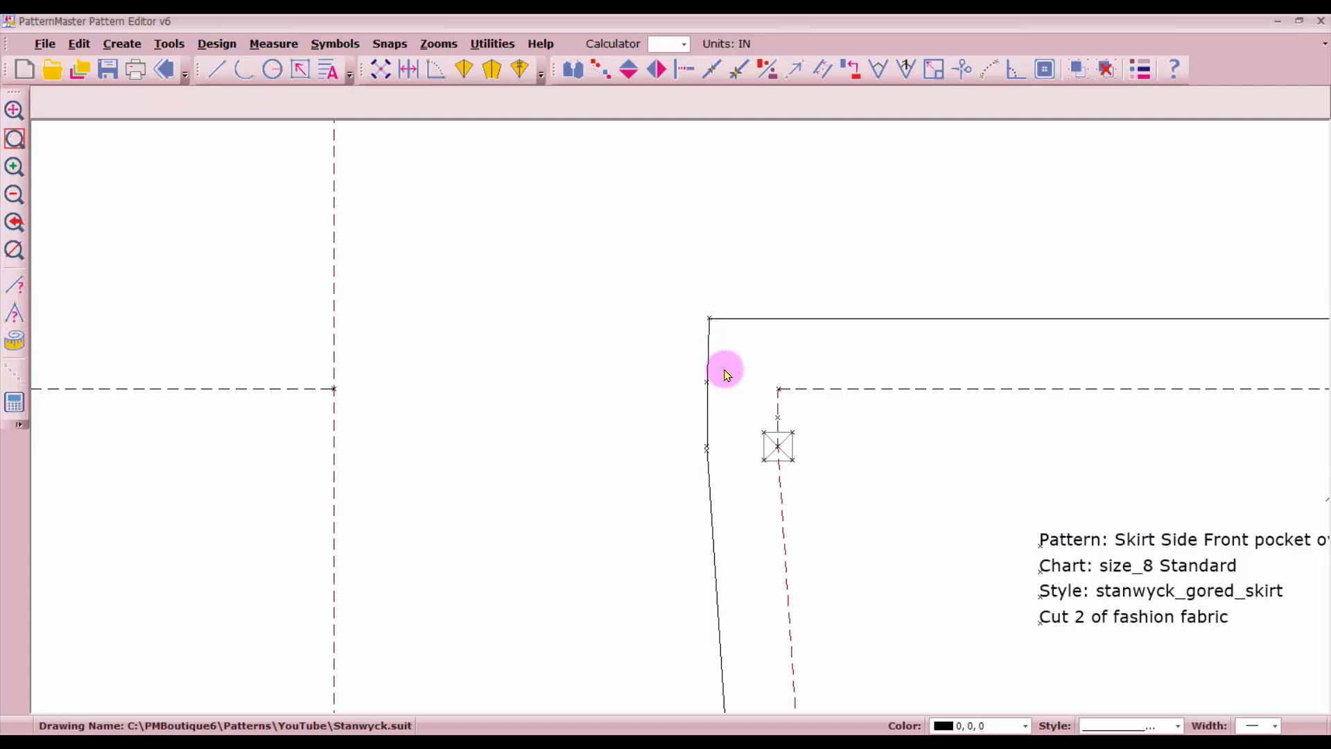
scroll(693, 471, down, 3)
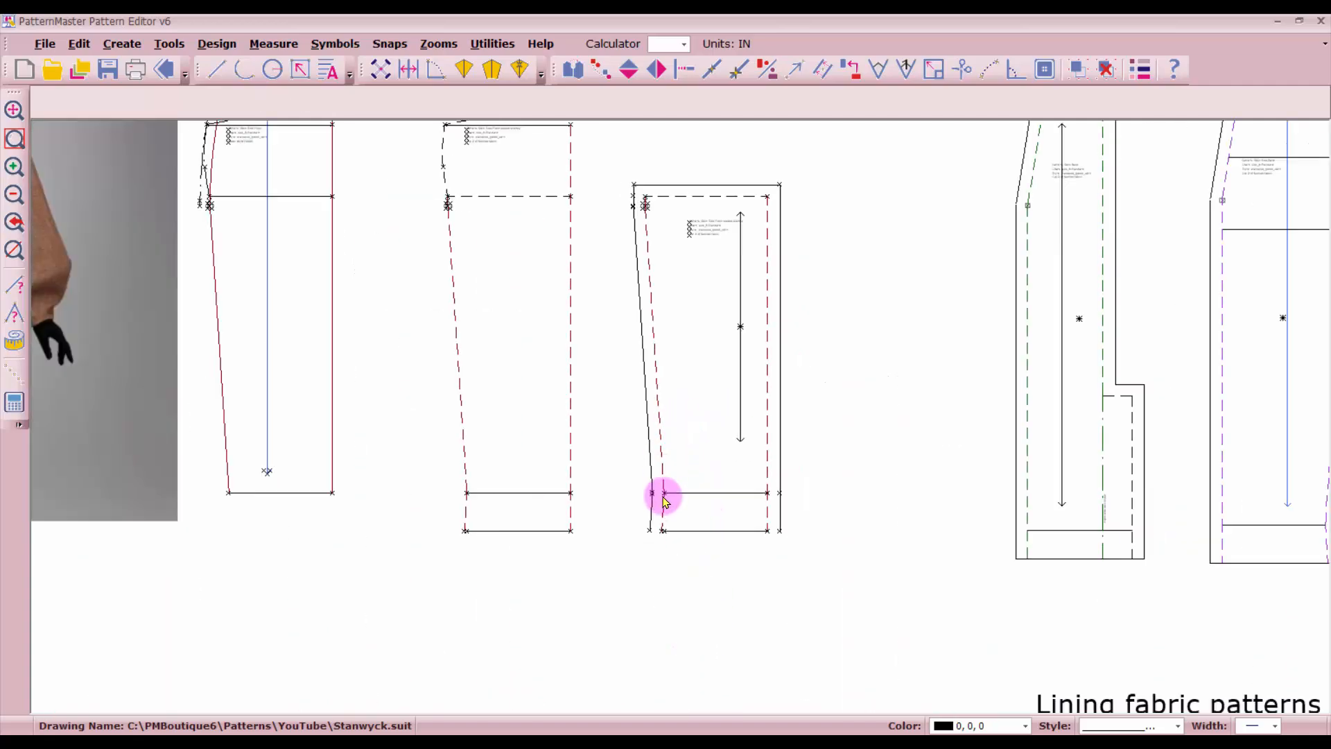
Step: Extend the lower skirt piece's bottom hem line to the seam allowance lines on both sides with Intersect
key(Return)
click(694, 532)
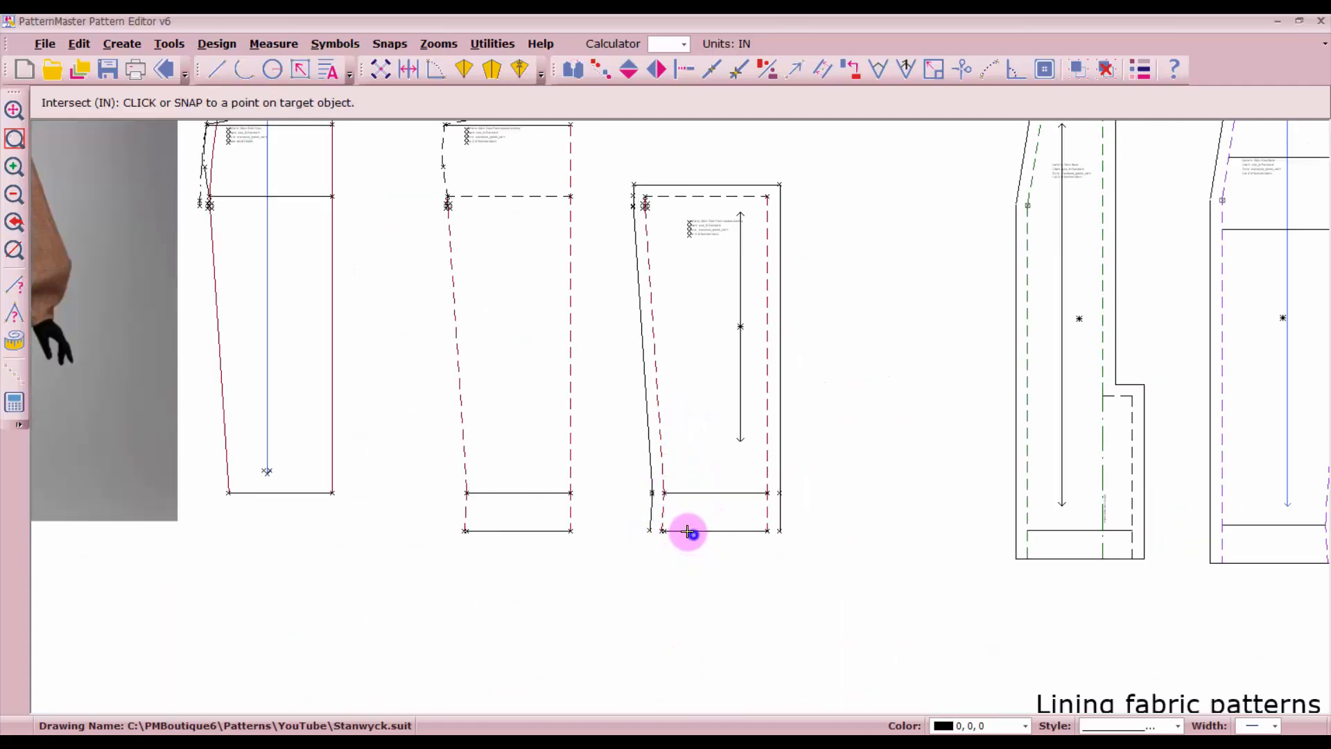
click(643, 525)
click(697, 531)
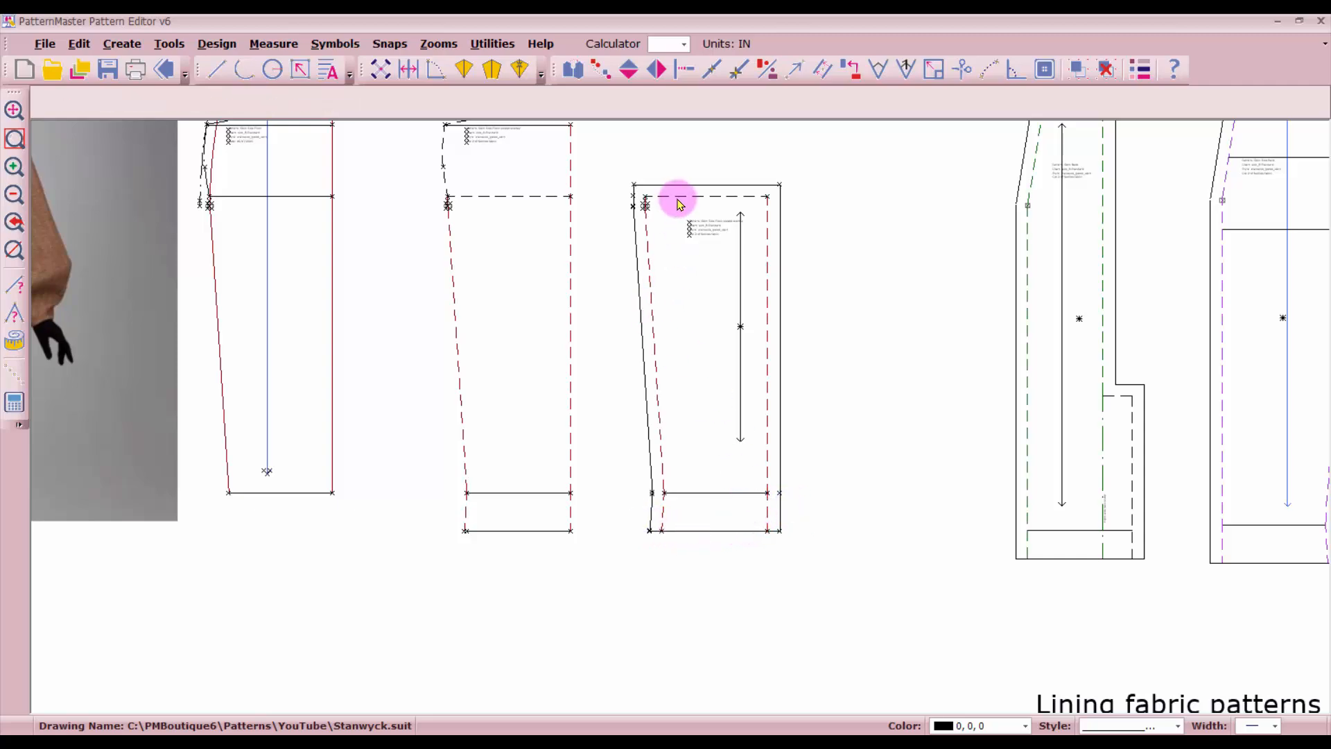
Step: Change the lower skirt piece's title line to "Pattern: Lower Skirt Side Front Lining" and enter a text height of .15
scroll(682, 422, up, 1)
scroll(682, 422, up, 5)
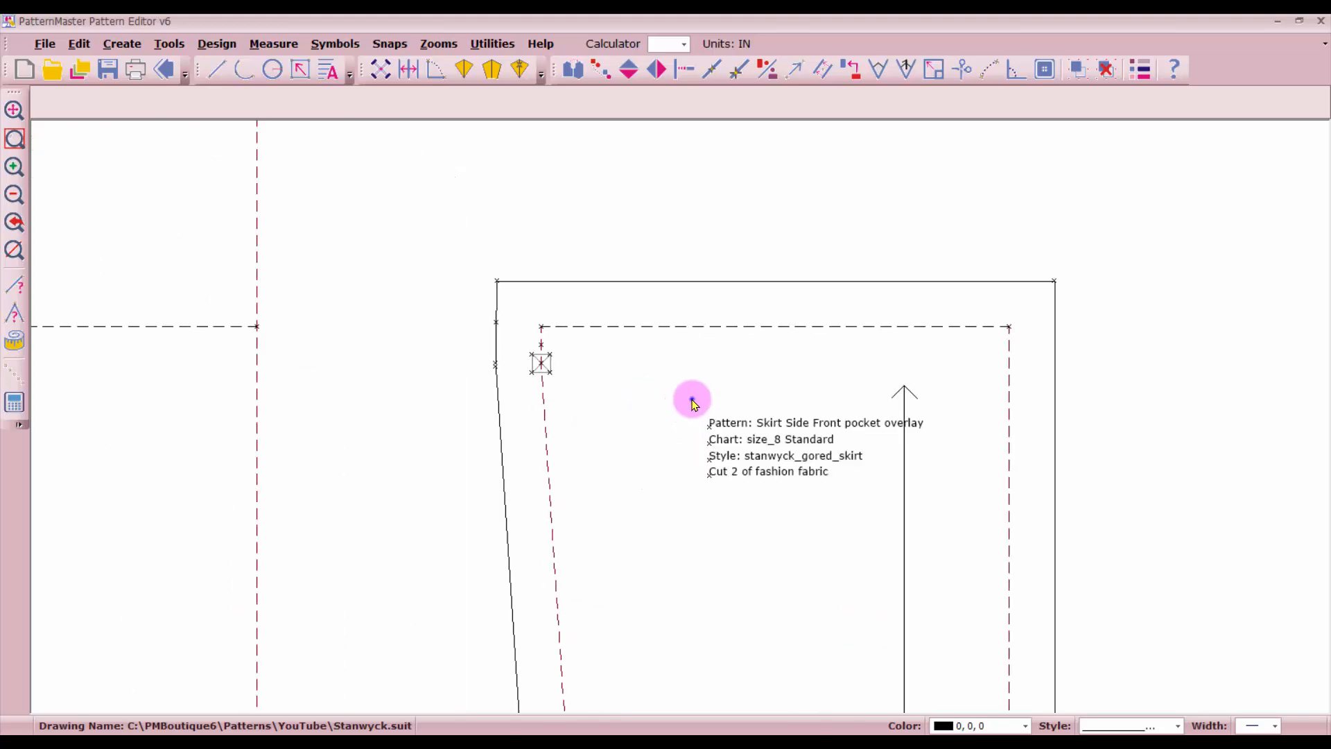
drag(709, 425, 721, 440)
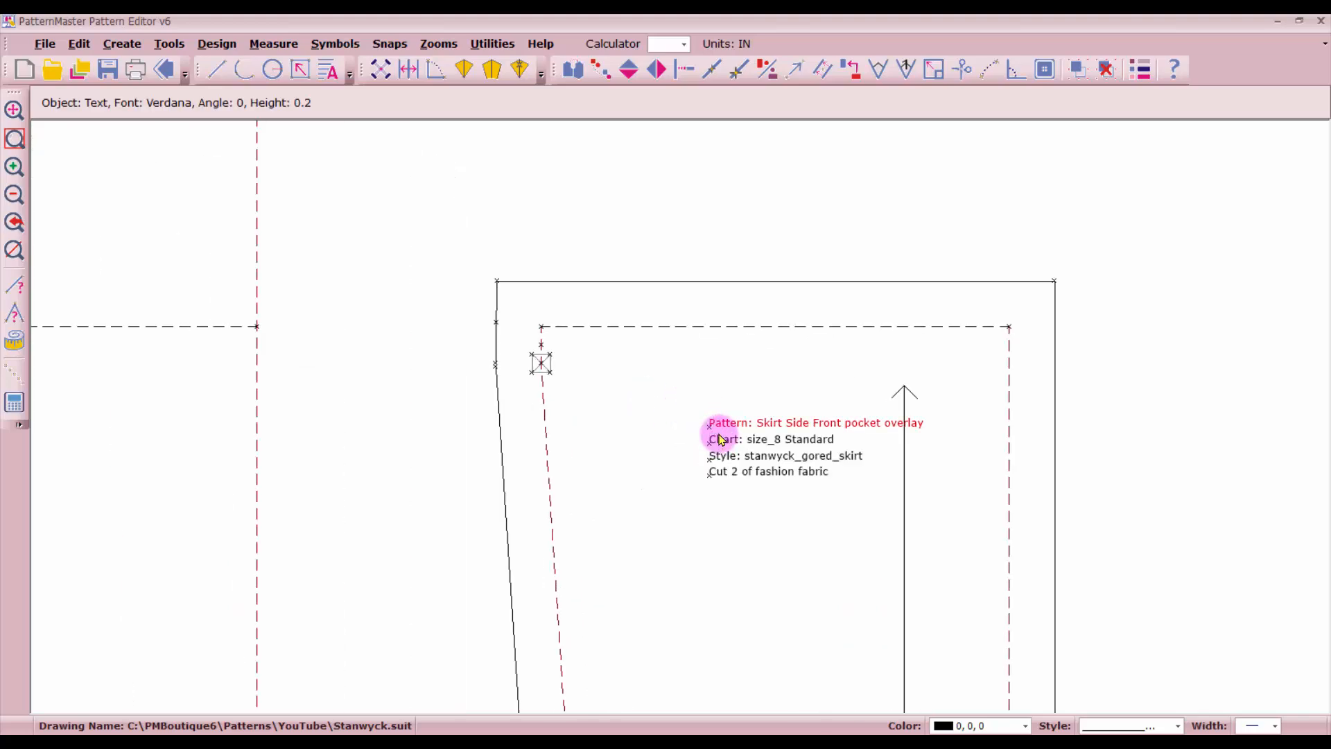
double_click(721, 440)
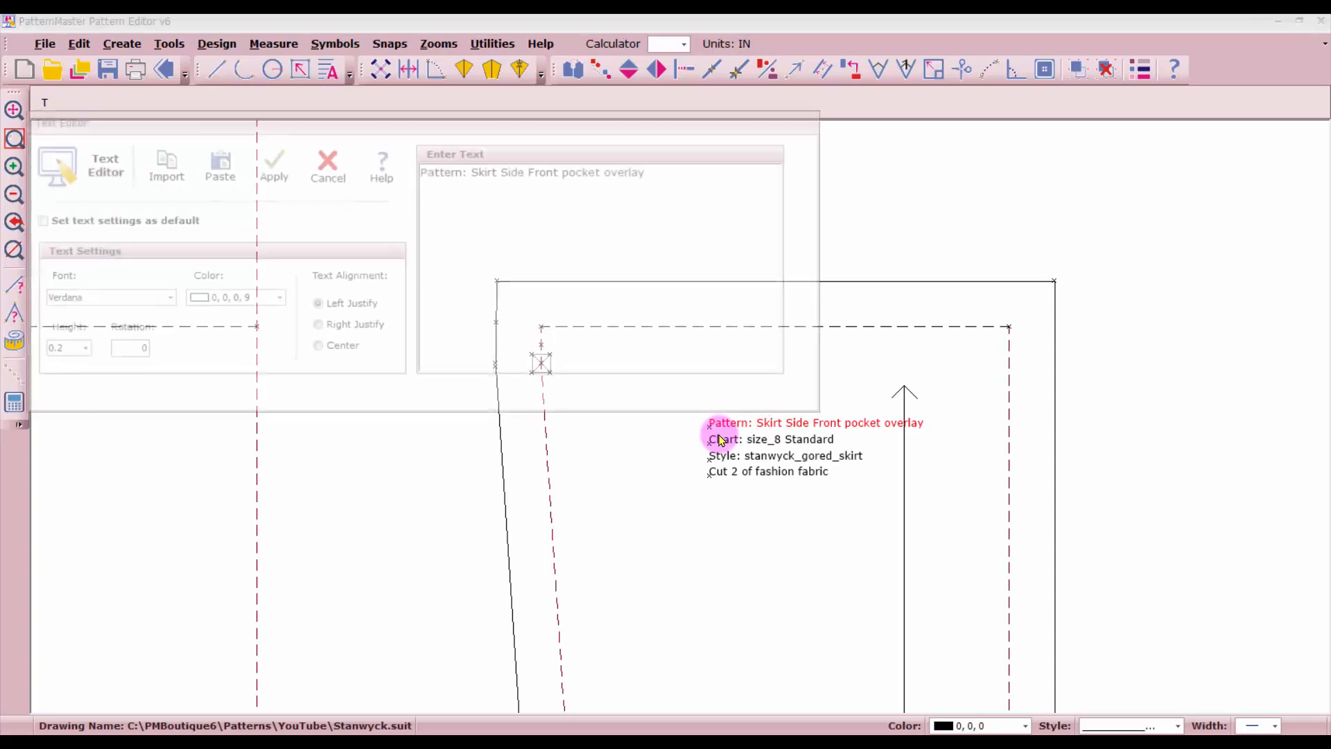
click(475, 172)
text(Lower)
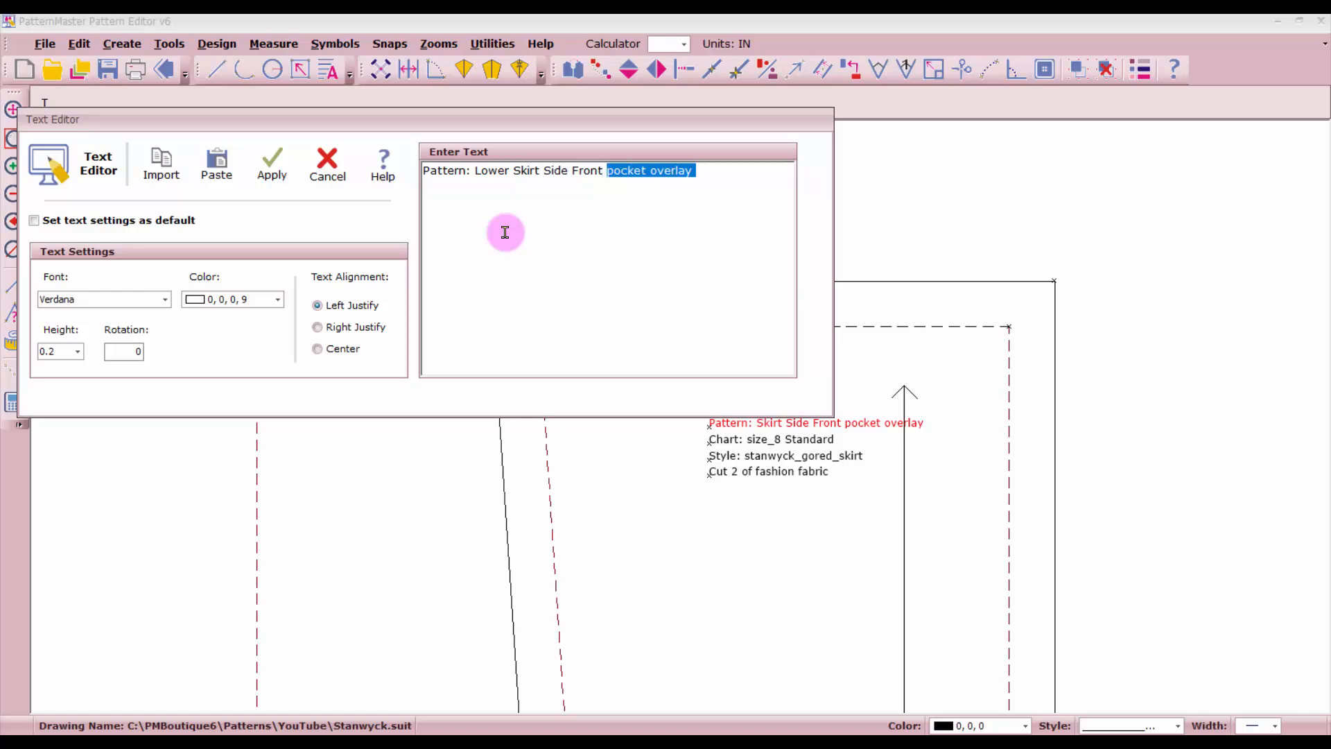
text(Lining)
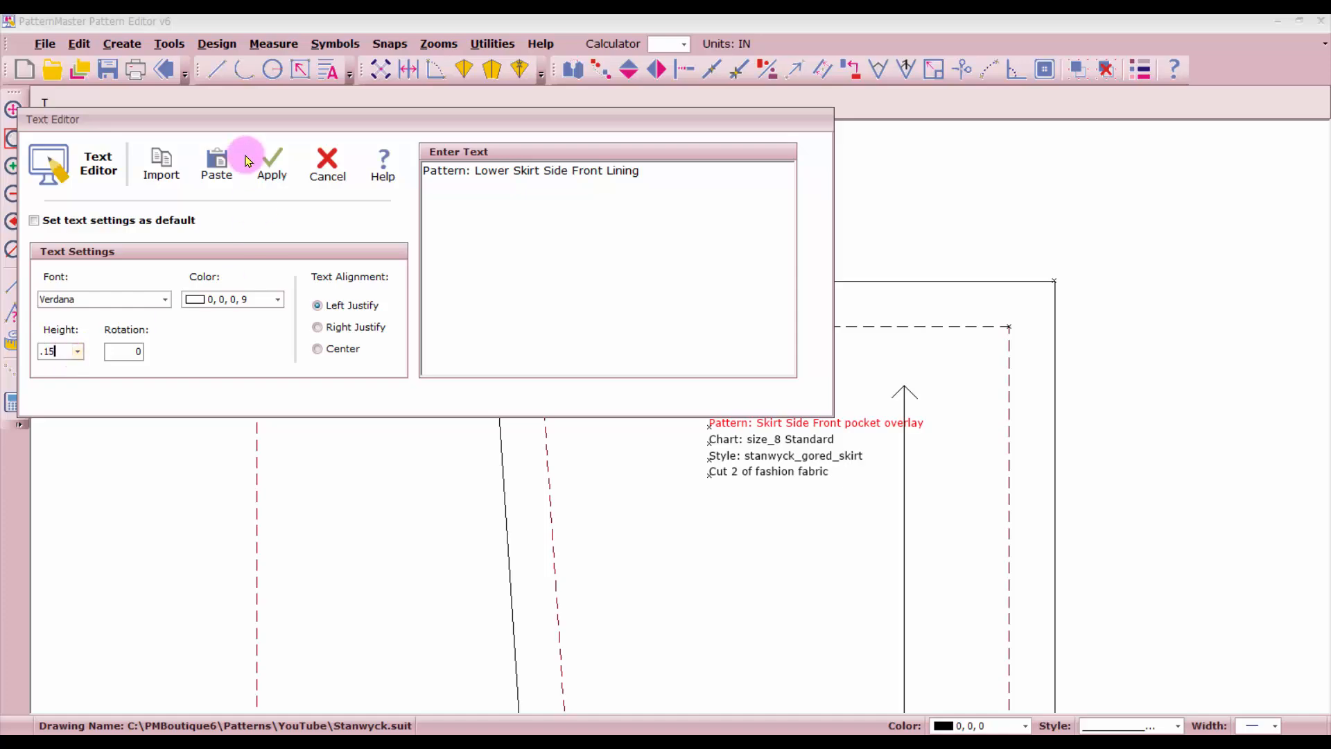
click(272, 166)
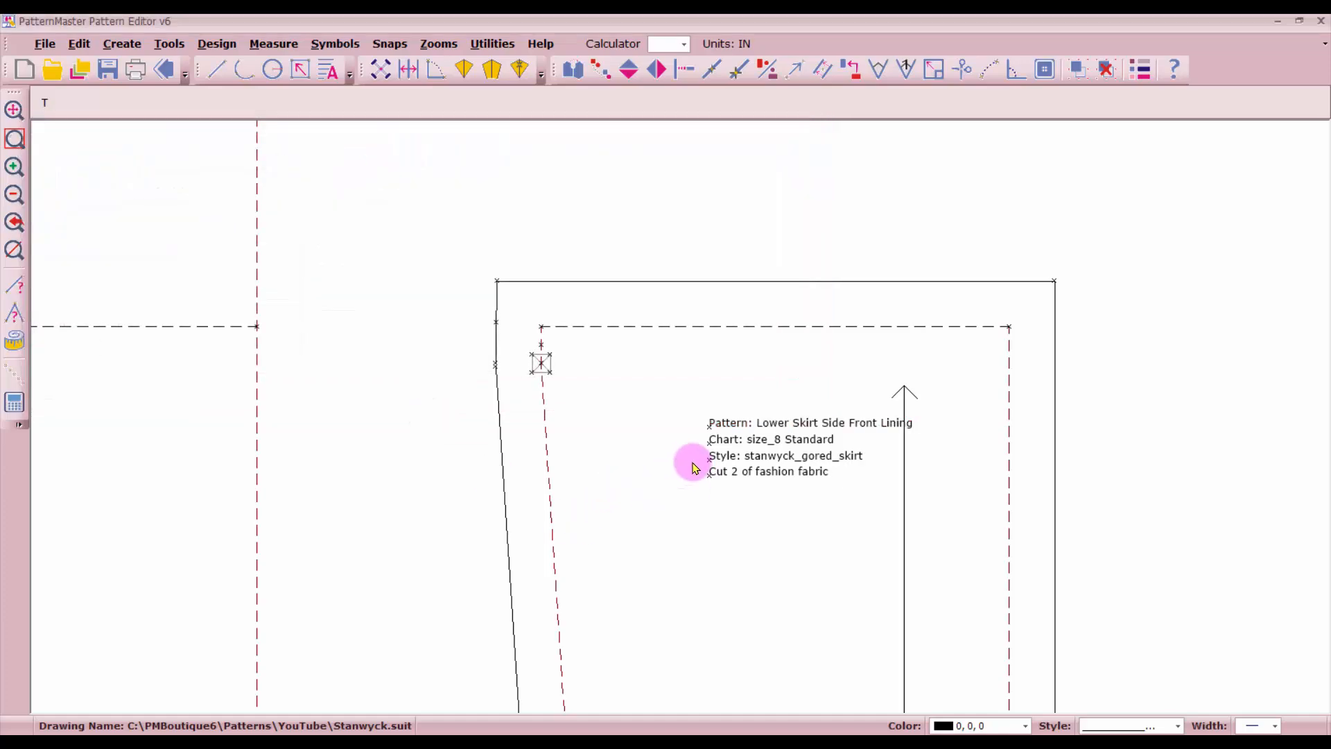
Step: Change the lower skirt piece's cutting instruction to "Cut 2 of lining fabric"
drag(688, 461, 721, 500)
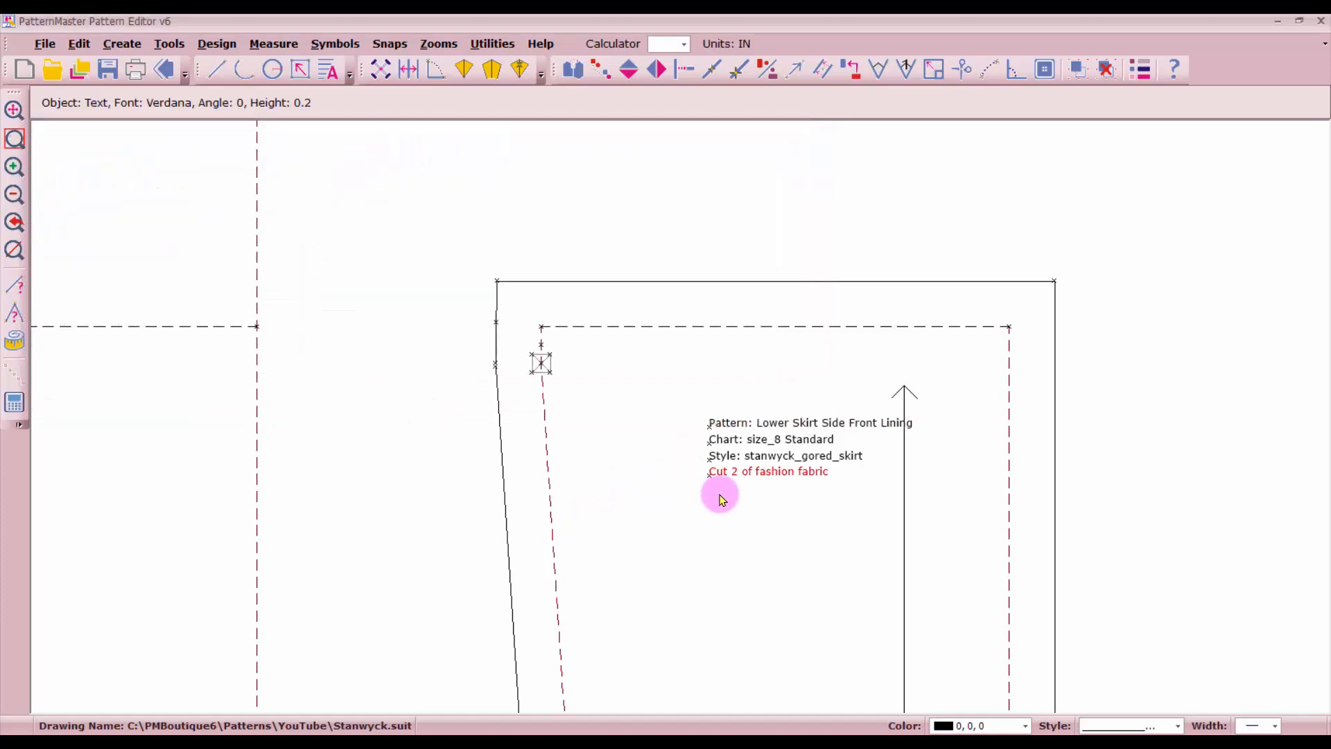
click(328, 72)
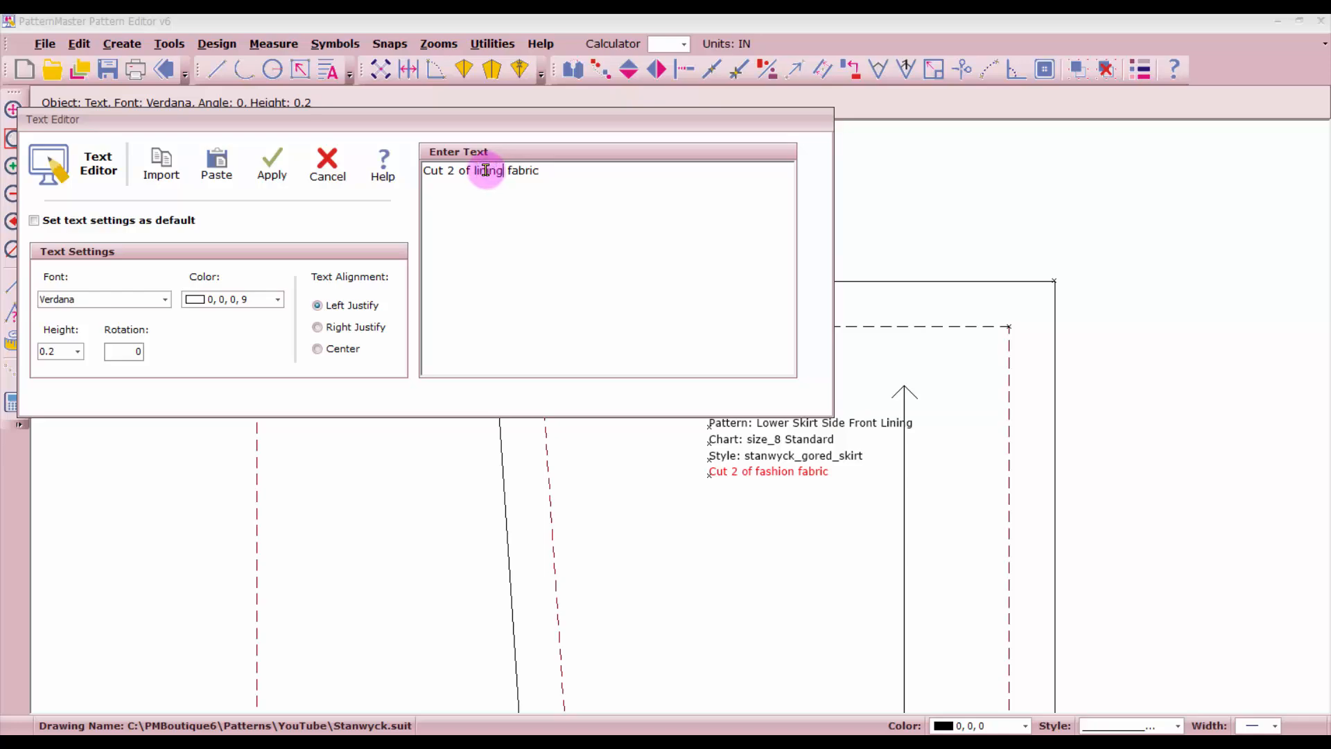
click(269, 175)
Step: Combine the whole lower skirt side front piece into one symbol and move it to the end of the lining fabric patterns row
scroll(676, 416, down, 4)
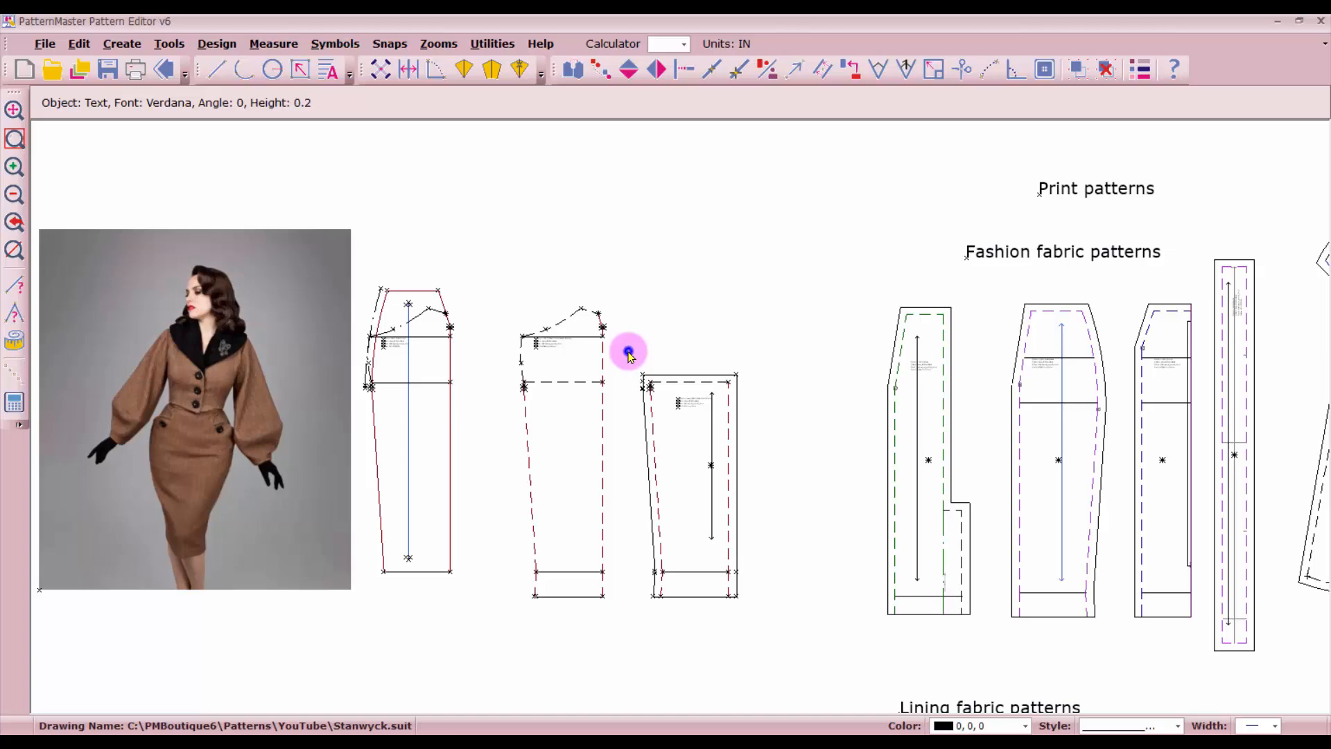
drag(628, 353, 763, 630)
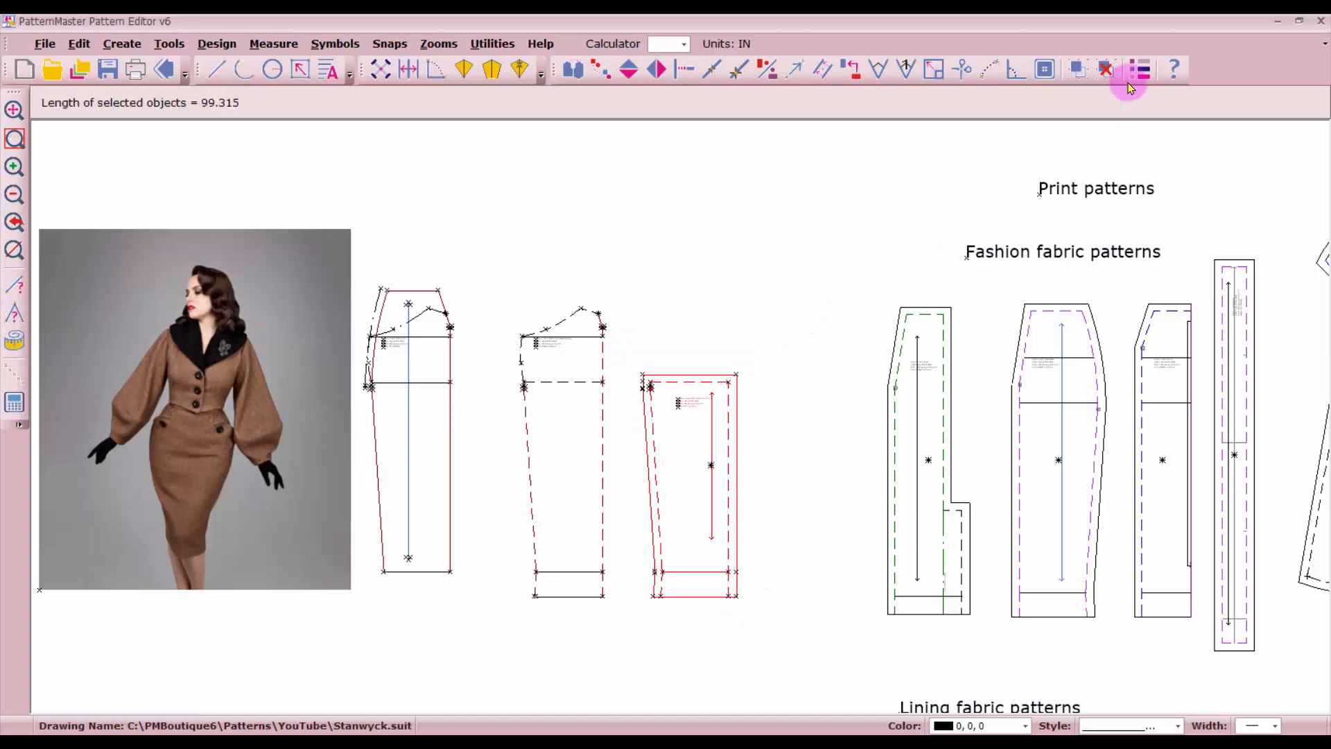
click(1076, 68)
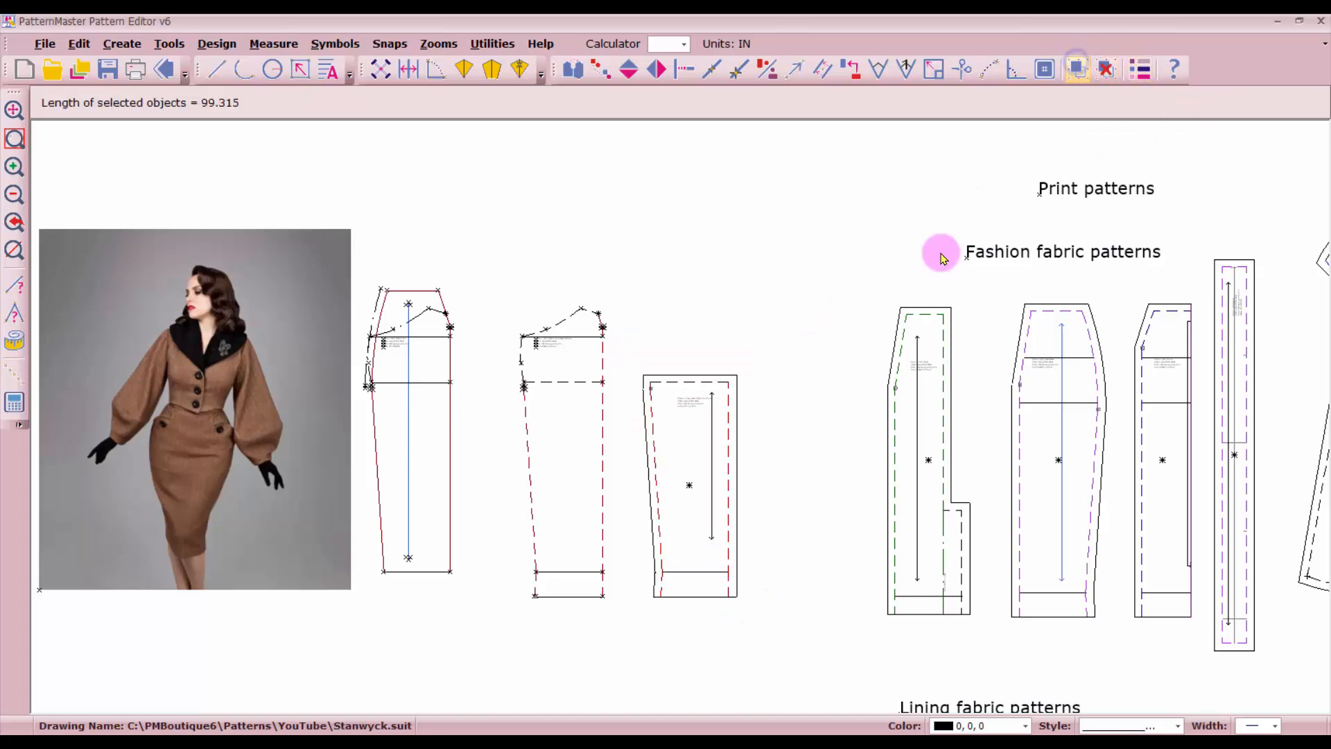
scroll(657, 451, down, 4)
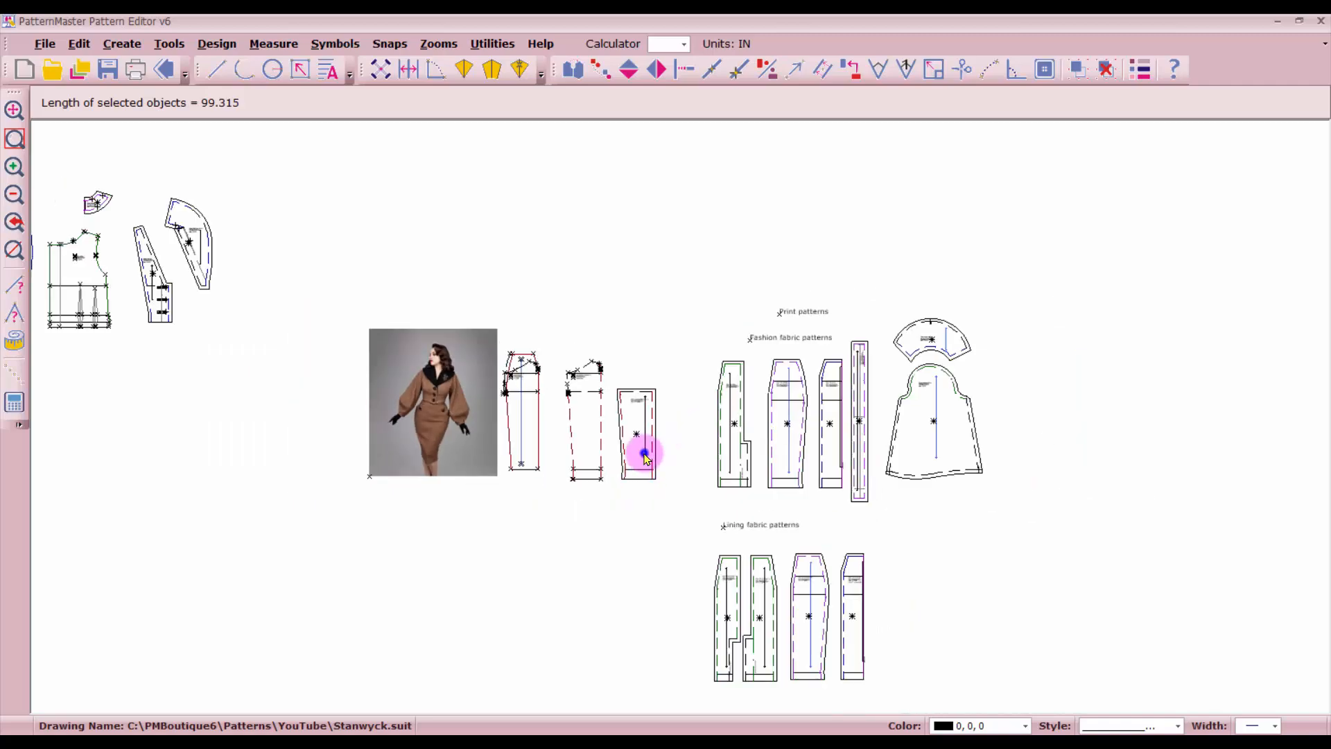
click(643, 454)
drag(631, 410, 894, 615)
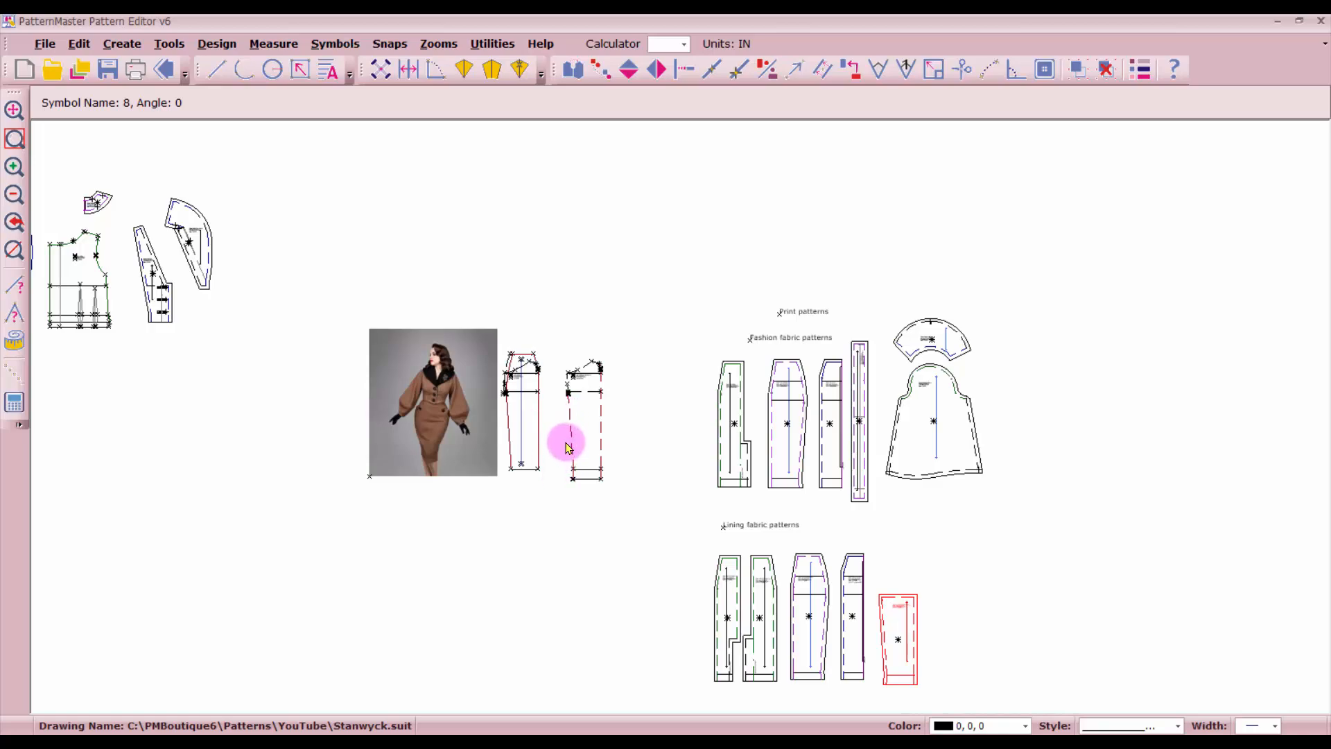
Step: Offset the pocket overlay piece's hem side segments and both long side seams outward by 0.625 in
scroll(564, 416, up, 2)
scroll(679, 417, up, 2)
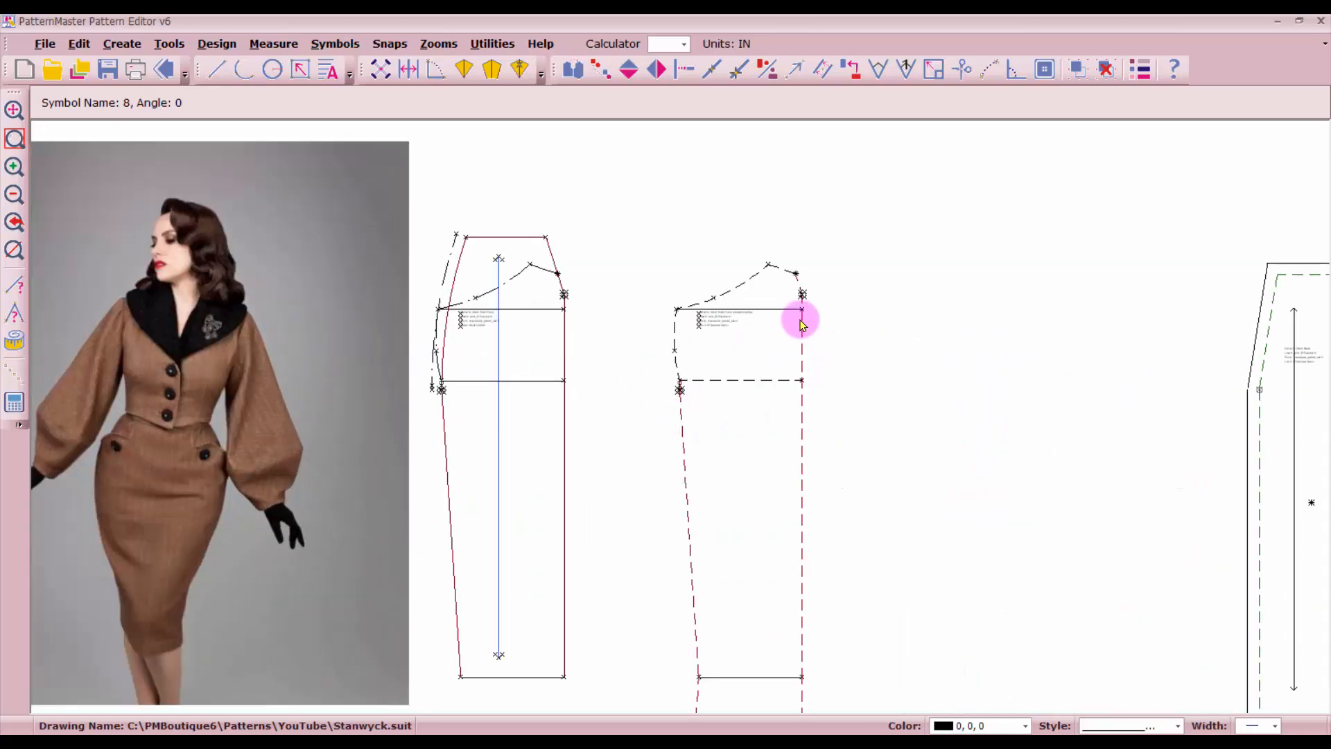
click(821, 70)
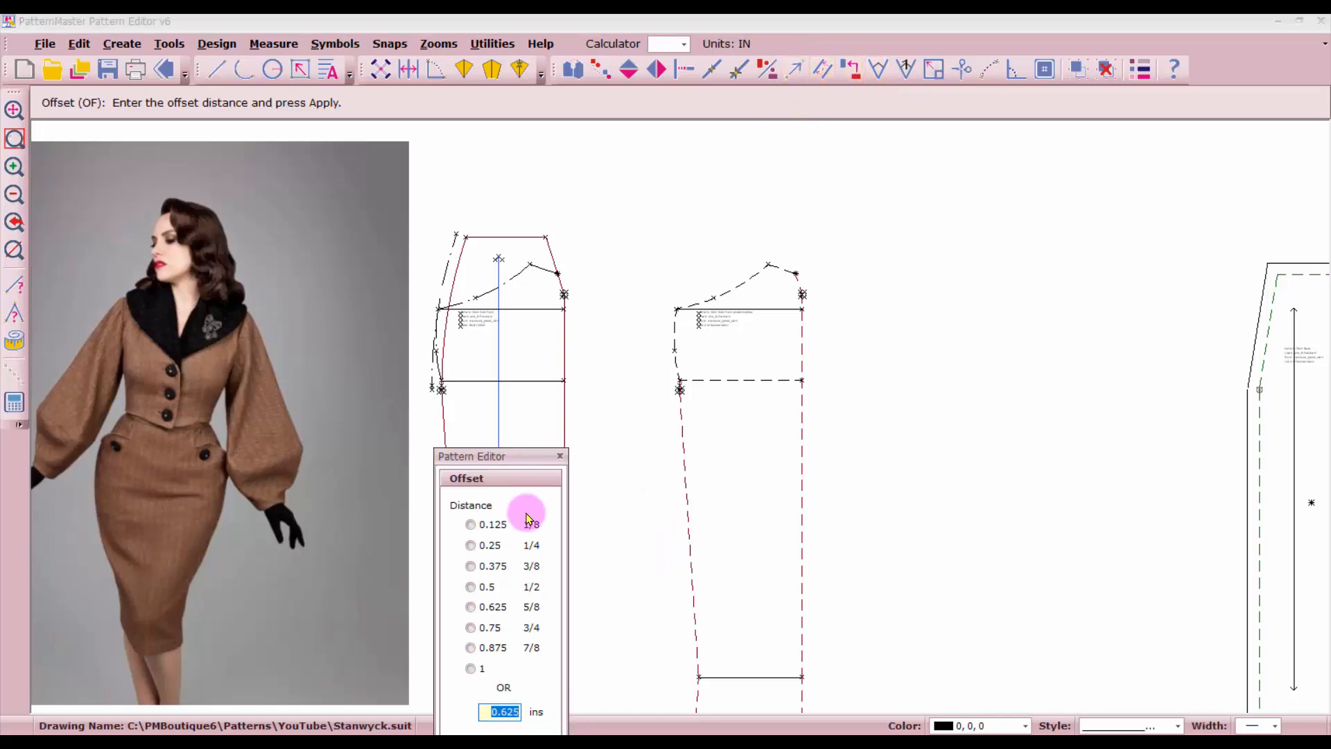
click(498, 608)
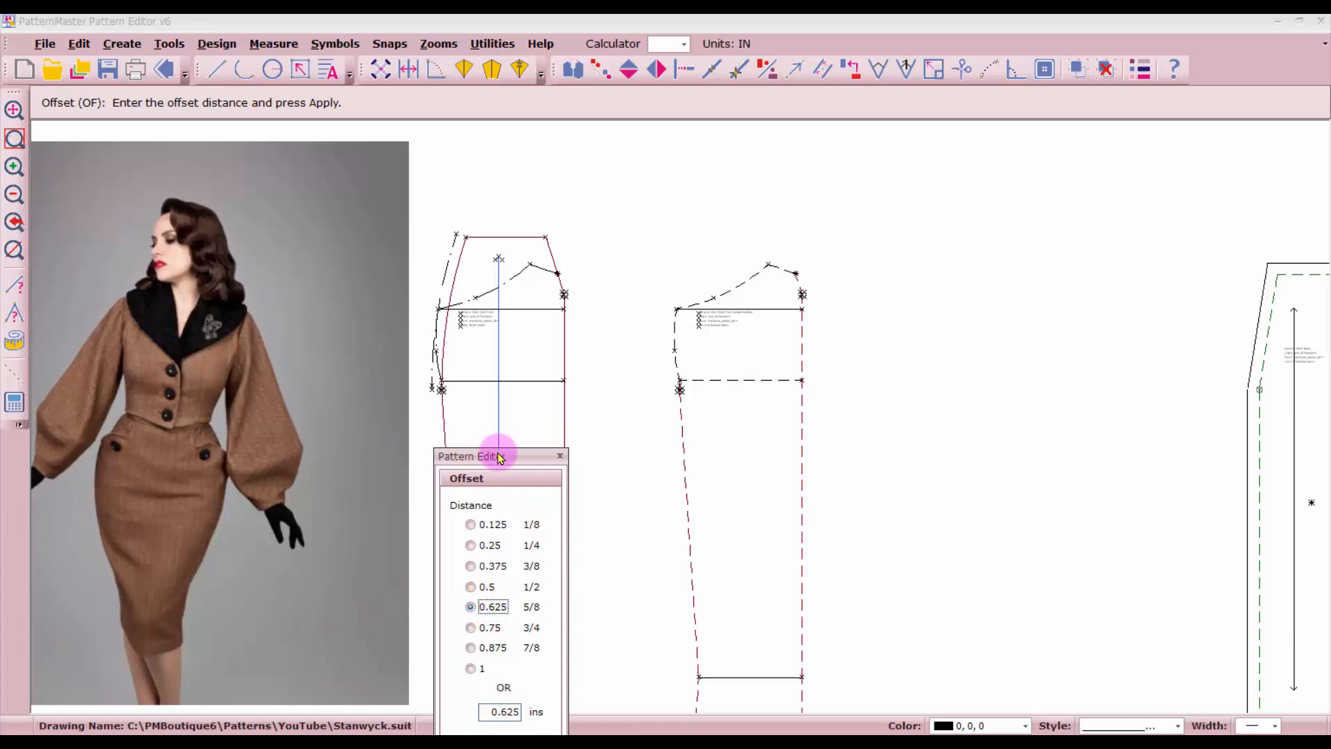
drag(497, 457, 494, 236)
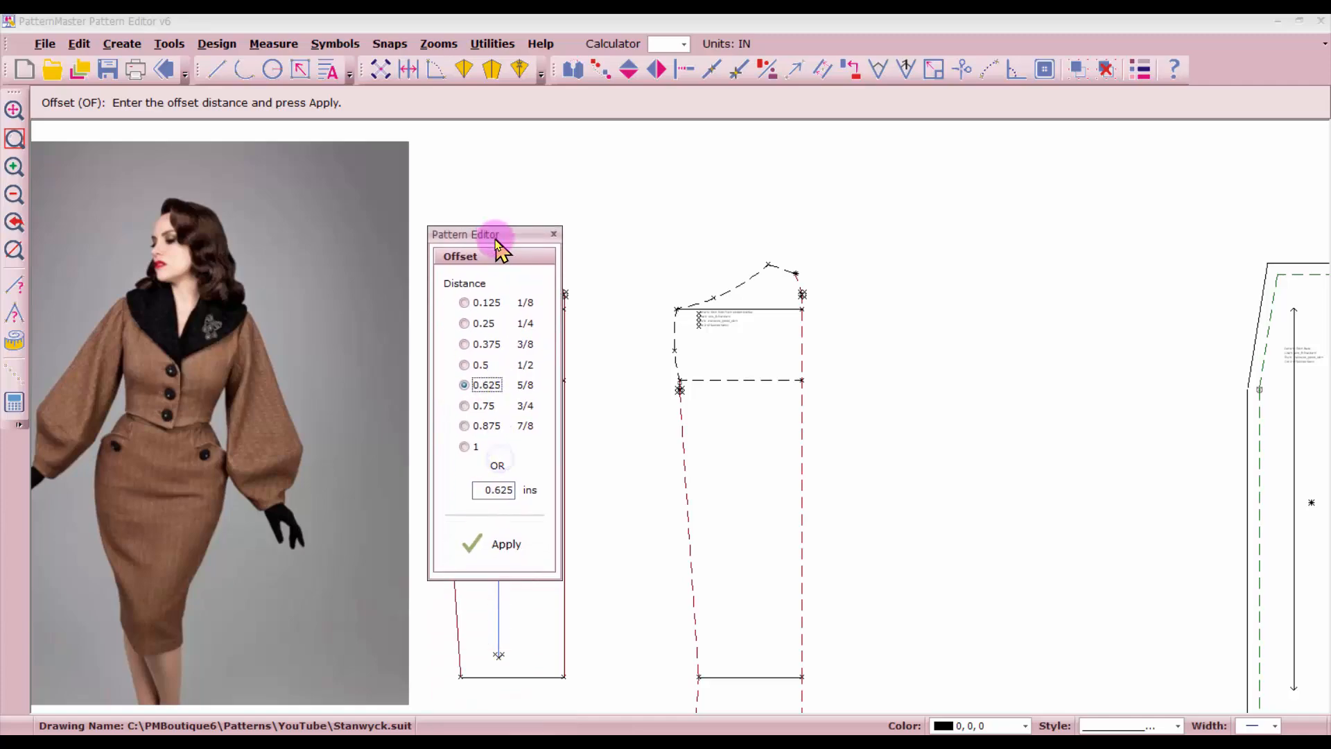
click(504, 542)
scroll(740, 648, down, 1)
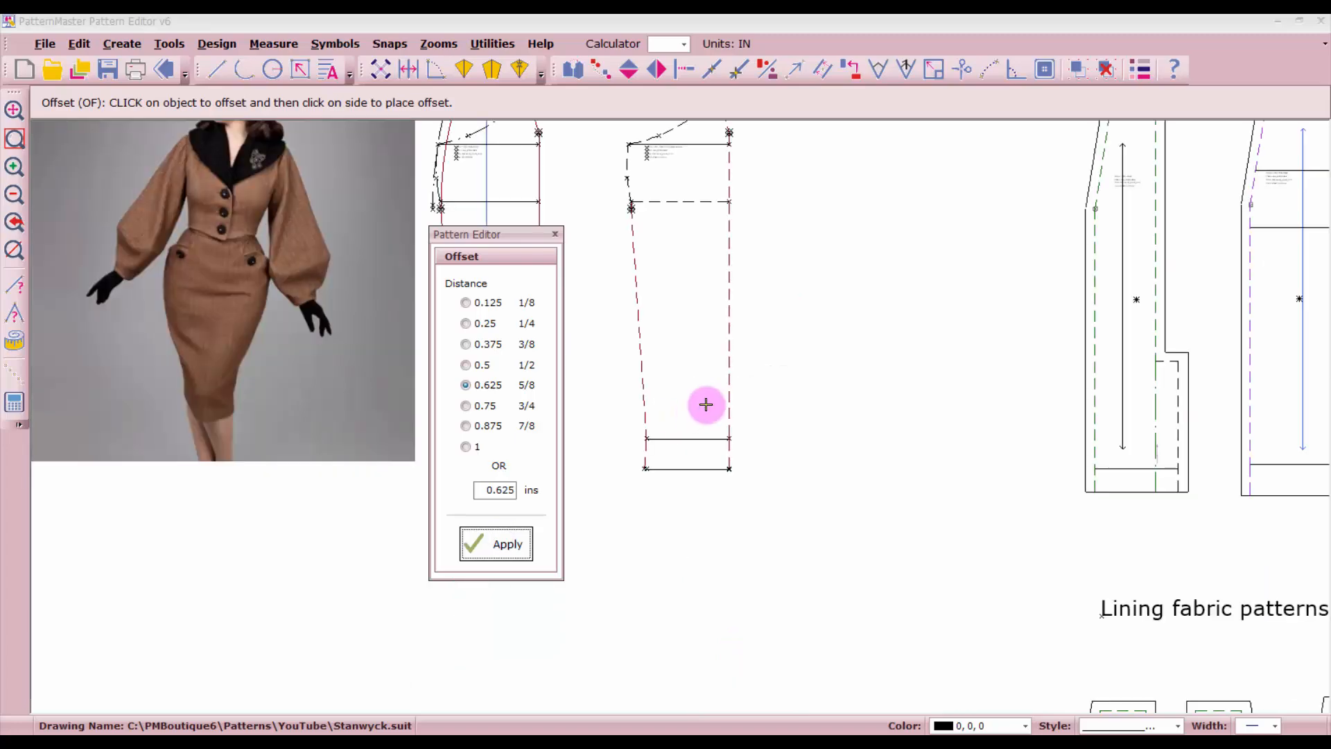
click(735, 456)
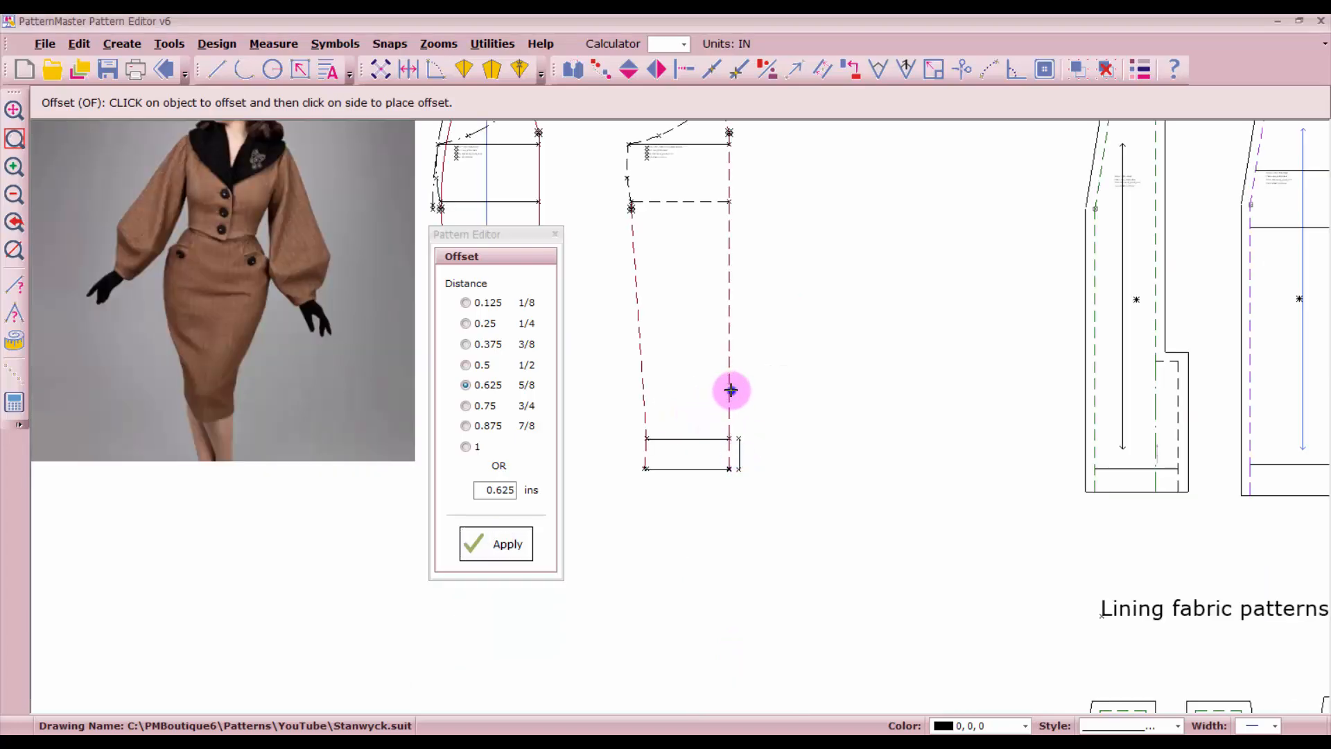
click(637, 452)
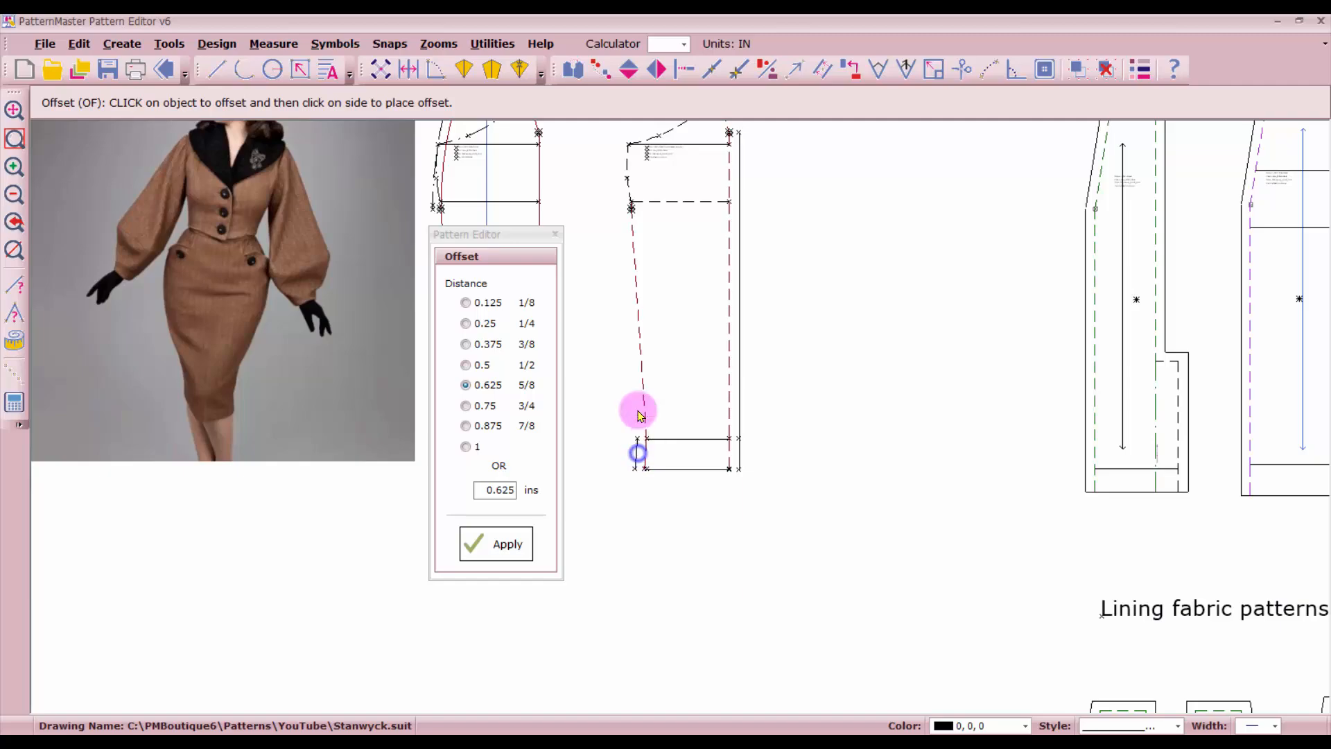
Step: Offset the pocket overlay's curved side, curved upper edge, short slanted top edge and adjoining short side segment outward by 0.625 in
scroll(677, 425, up, 3)
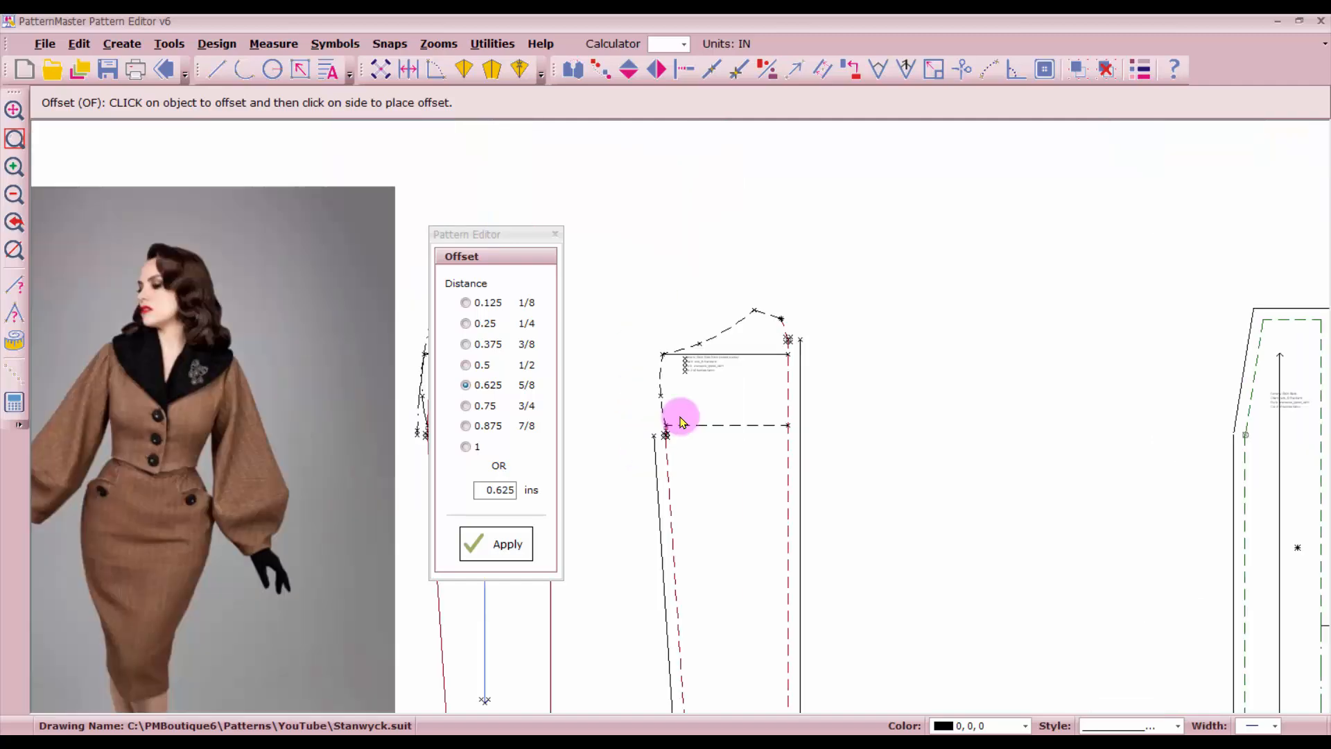
click(639, 405)
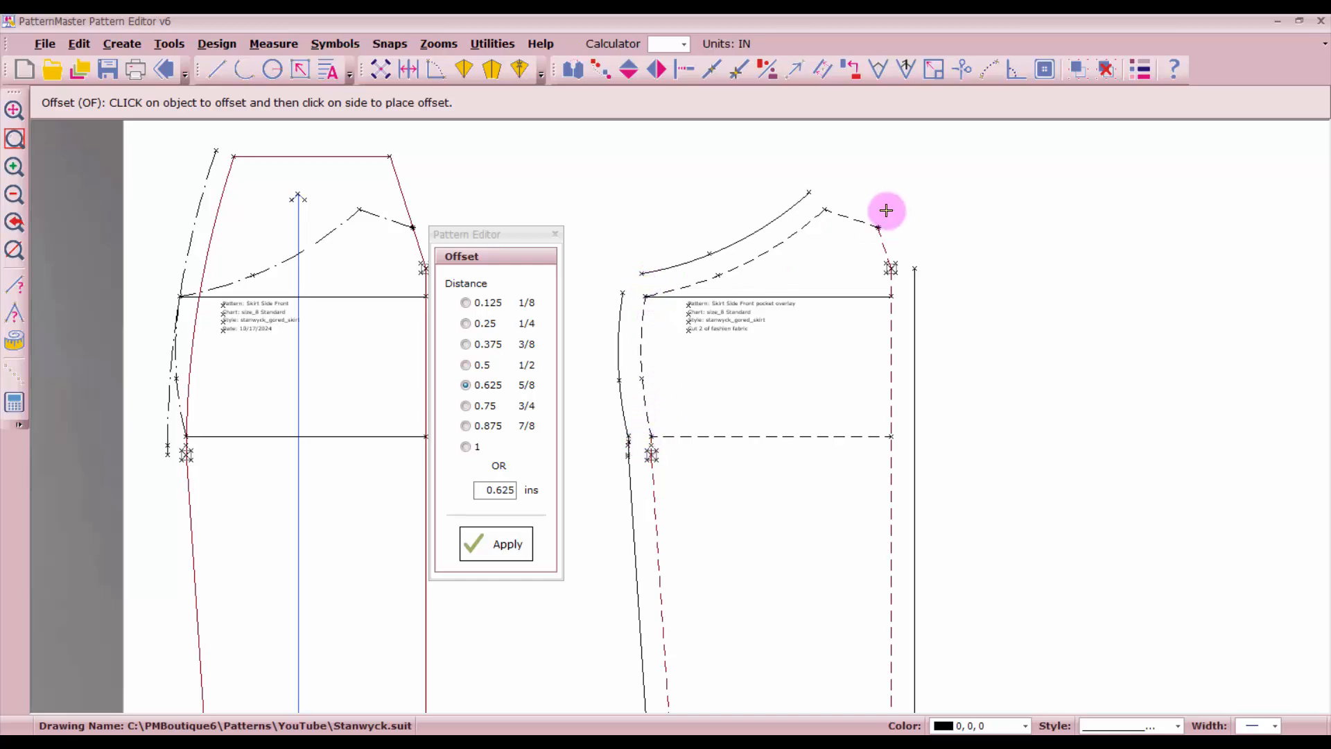
click(855, 209)
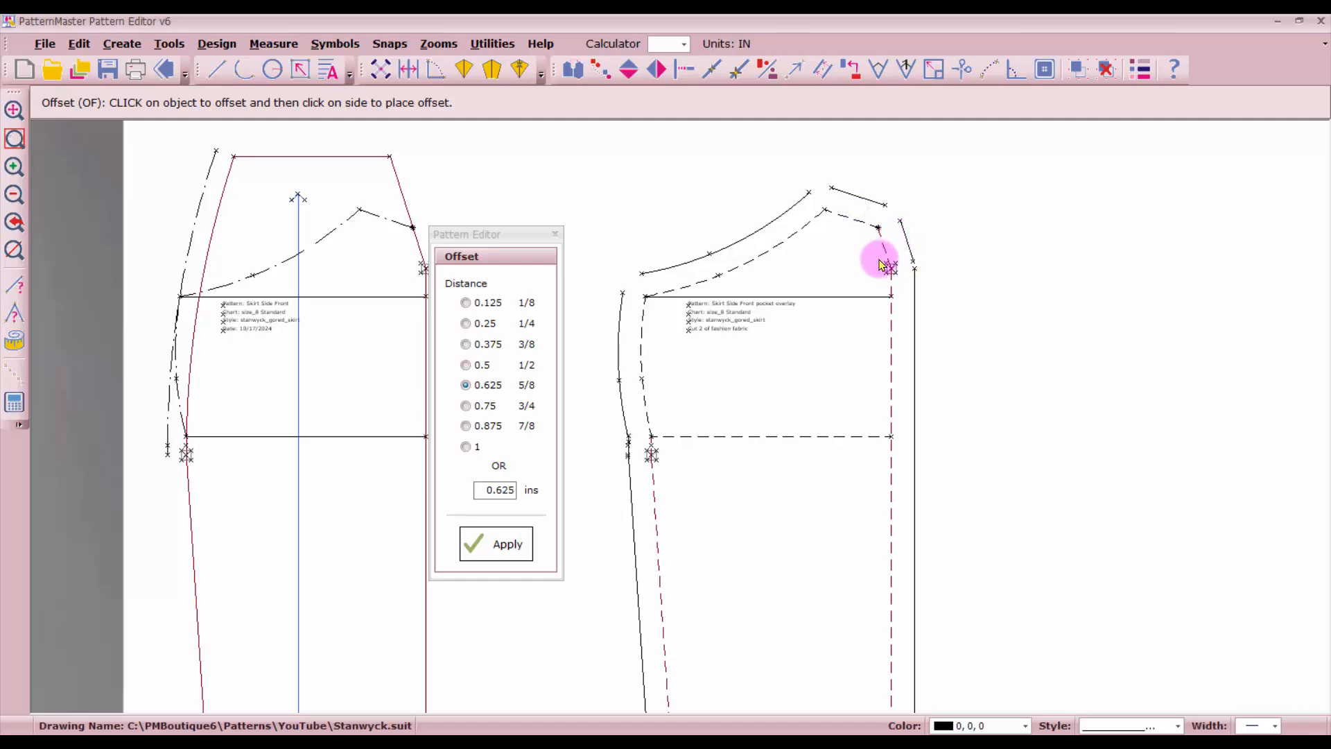
right_click(881, 264)
Step: Mark the midpoints of the pocket overlay's short slanted top edge, curved upper edge and dashed horizontal line with Locate Mid Point
click(855, 221)
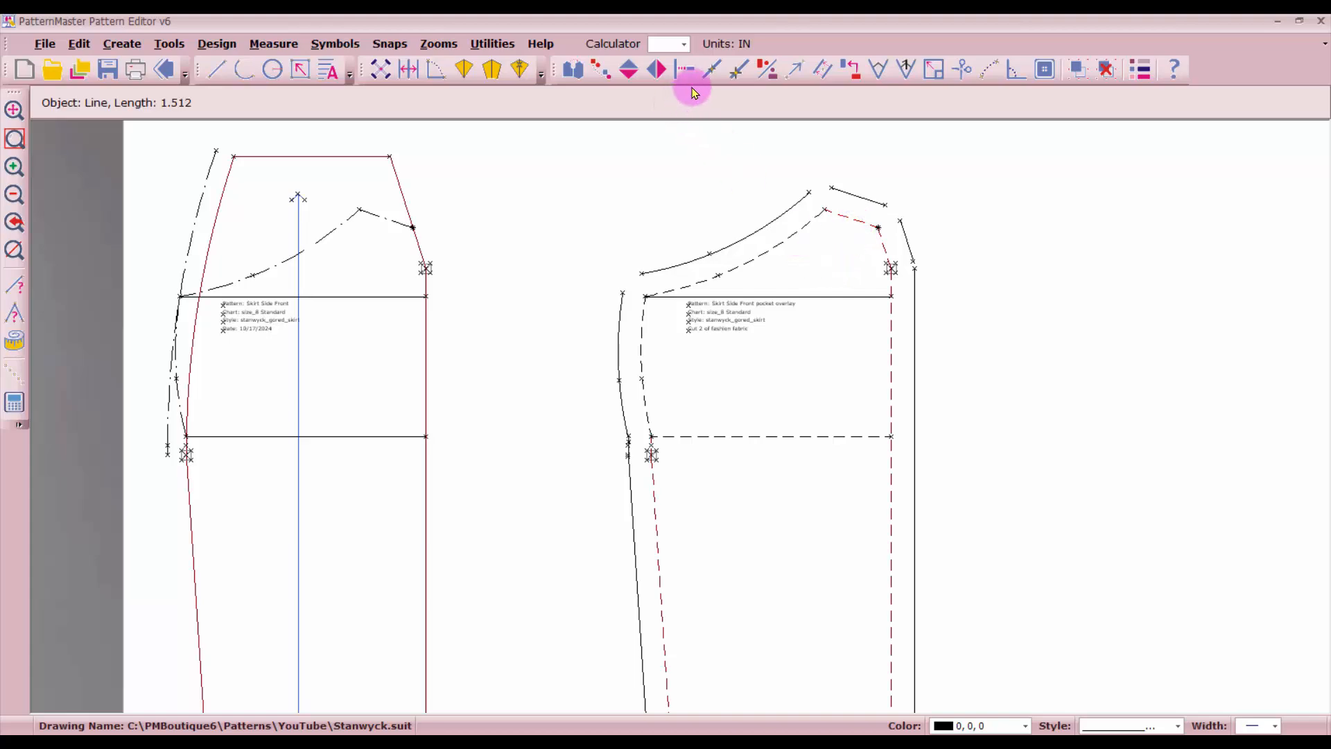
click(709, 70)
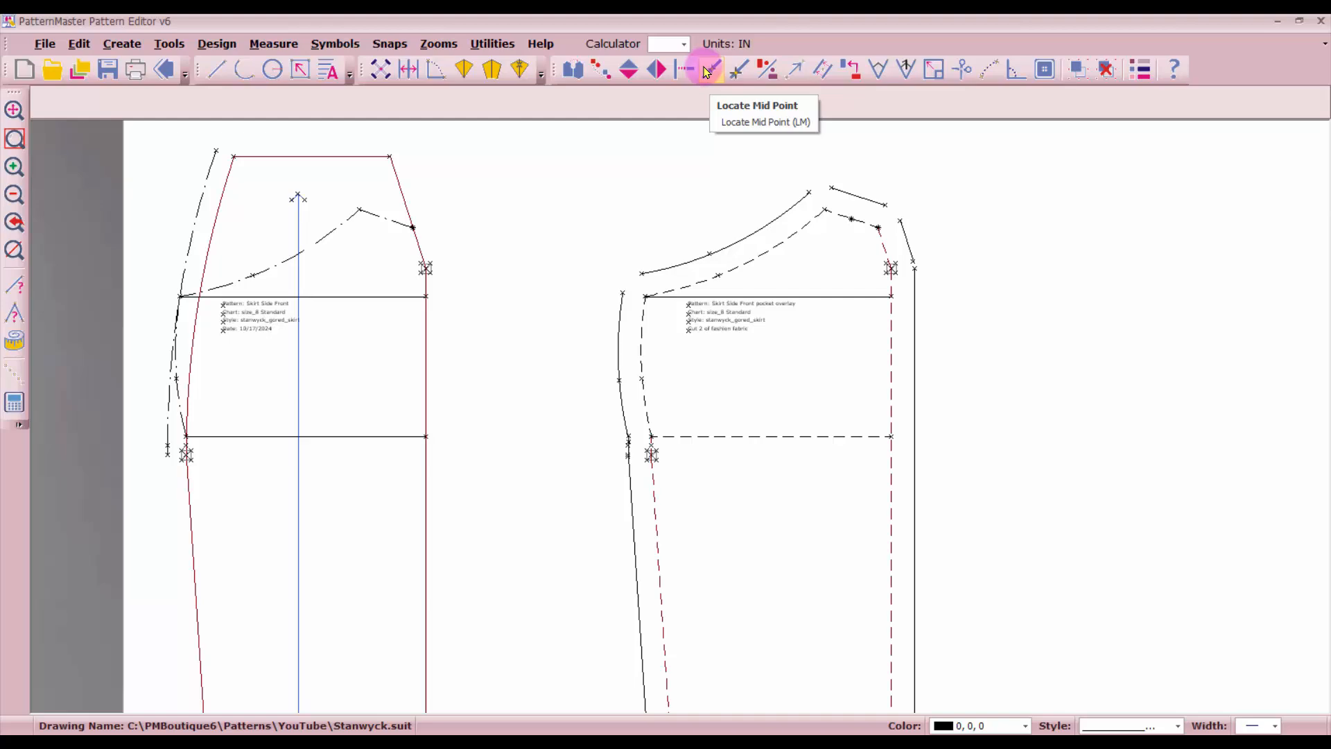
click(706, 72)
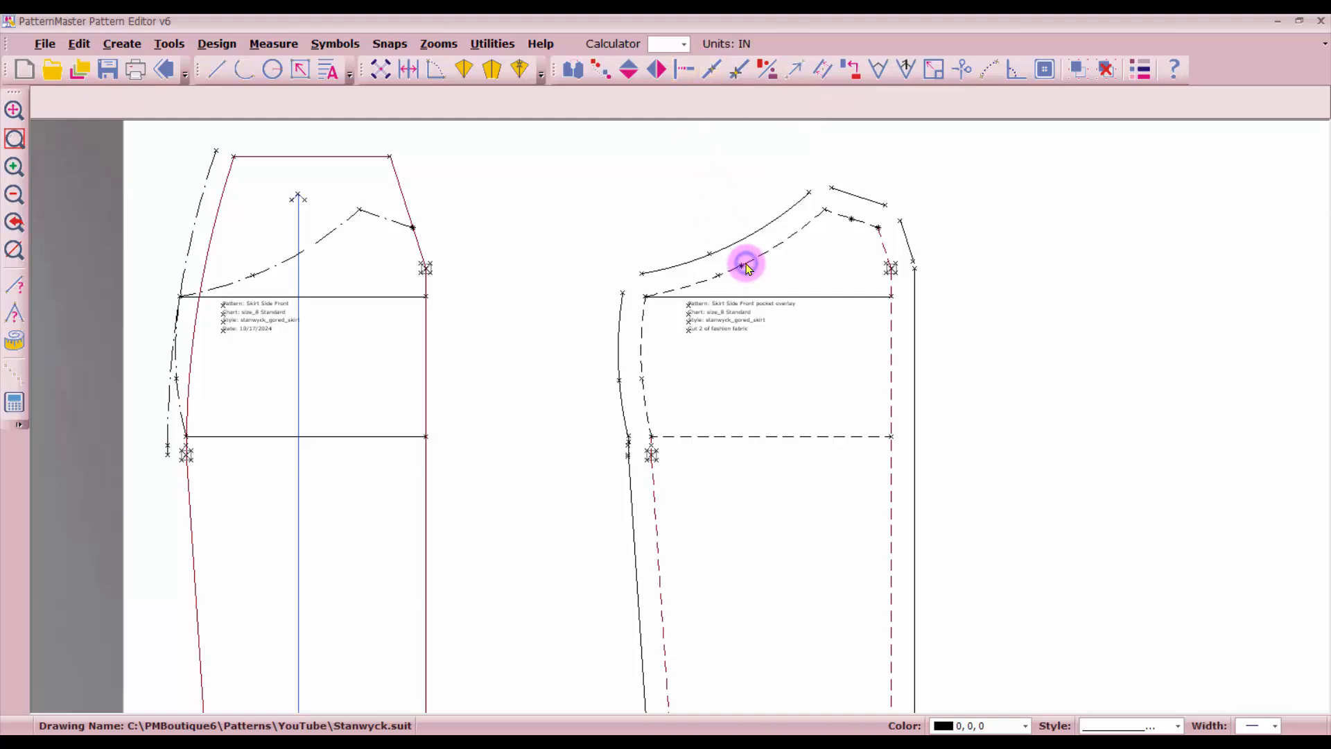
click(771, 437)
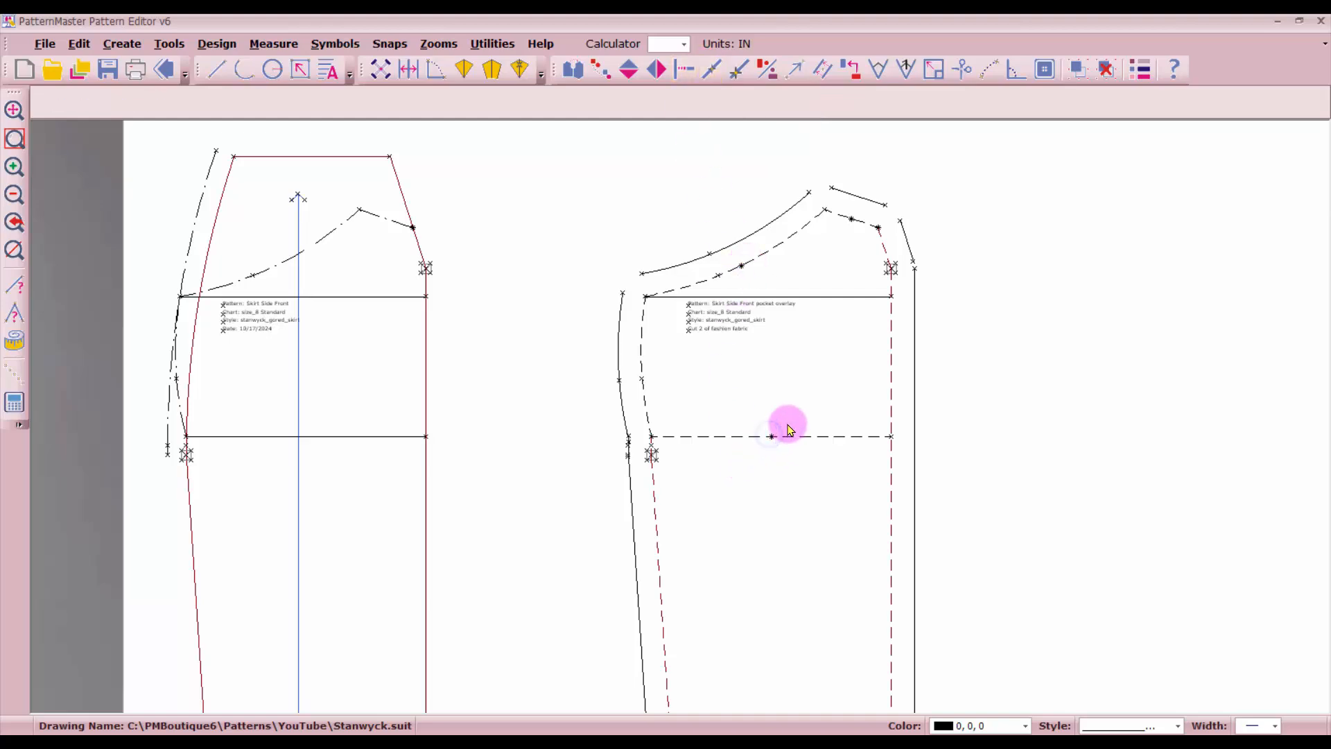
Step: Draw short notch lines inward from the midpoints of the pocket overlay's curved upper edge and short slanted top edge
click(222, 70)
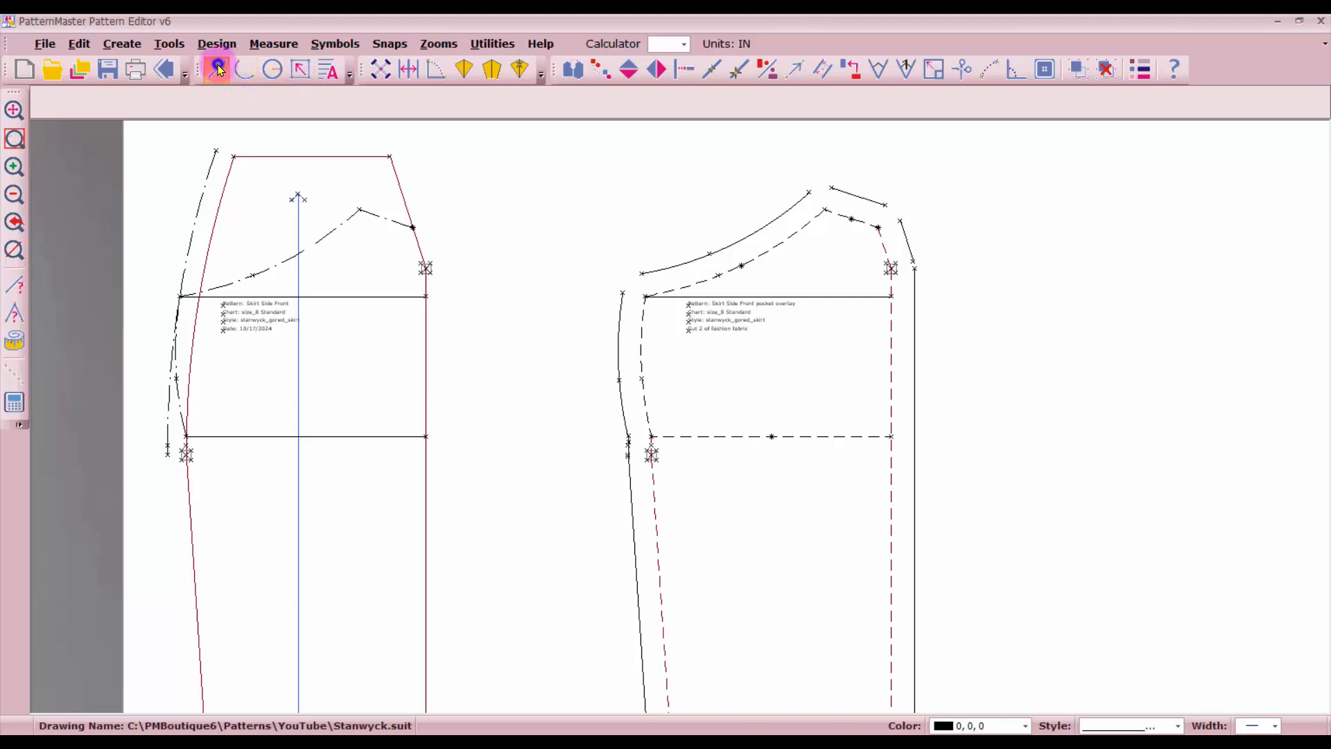
click(740, 265)
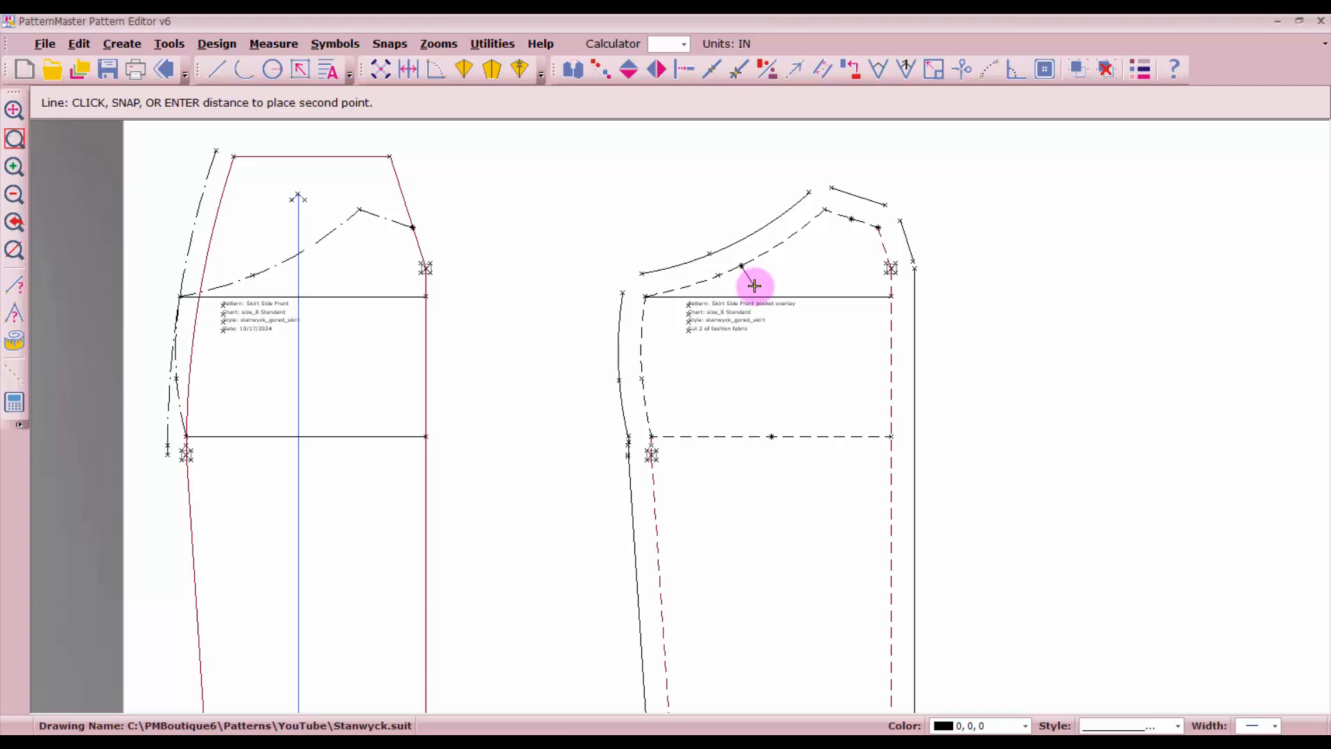
text(.)
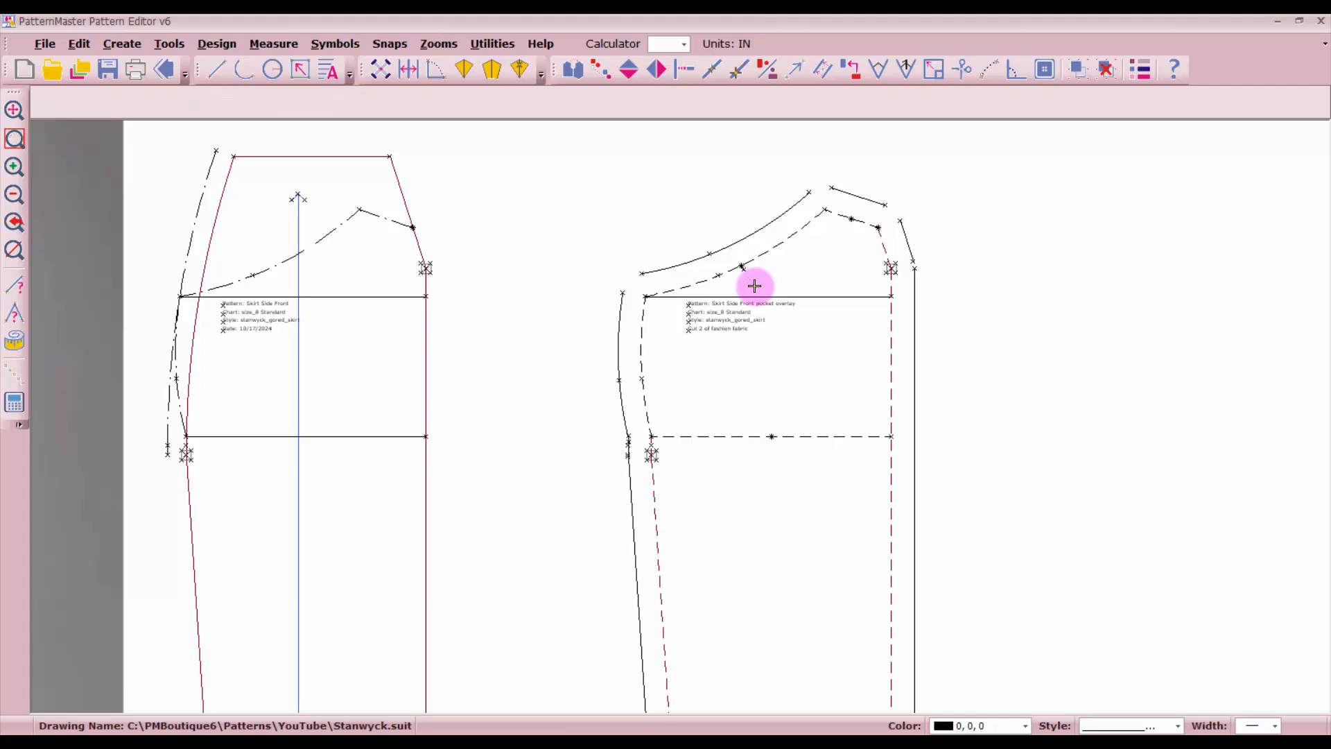
key(Return)
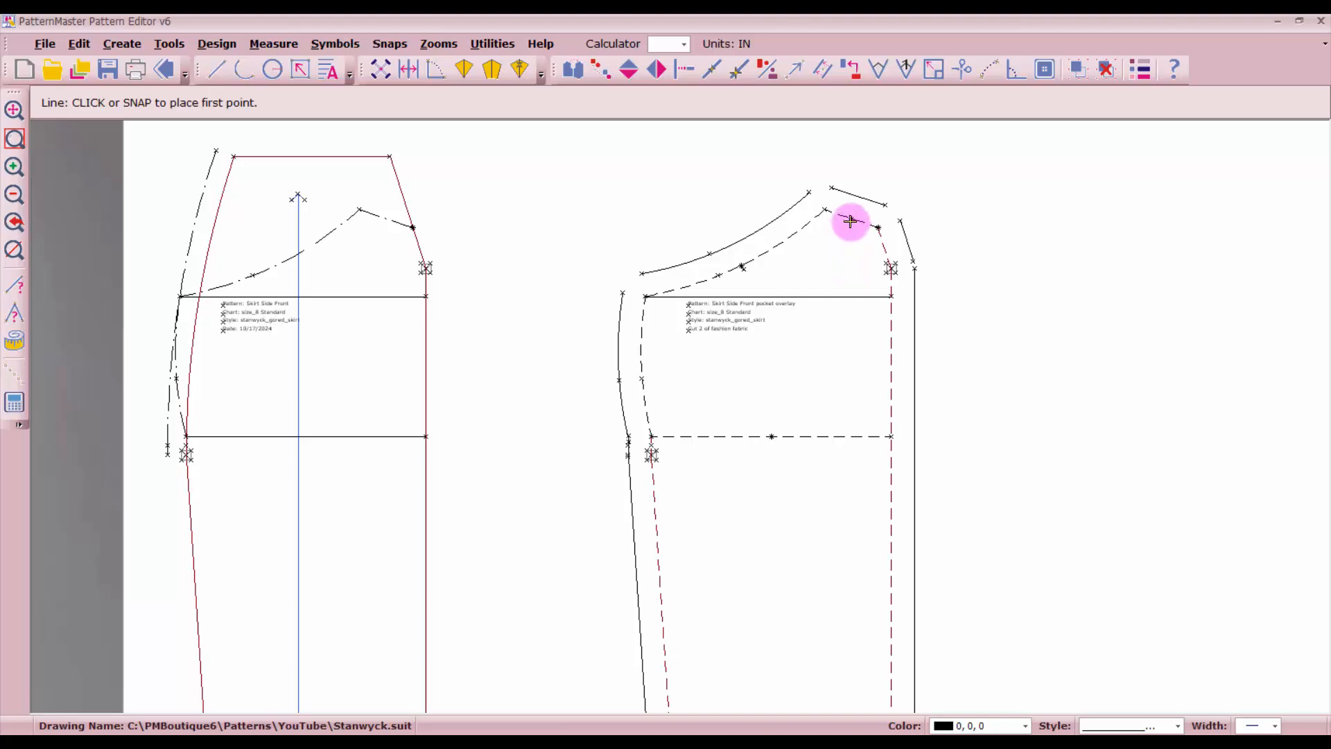
click(850, 217)
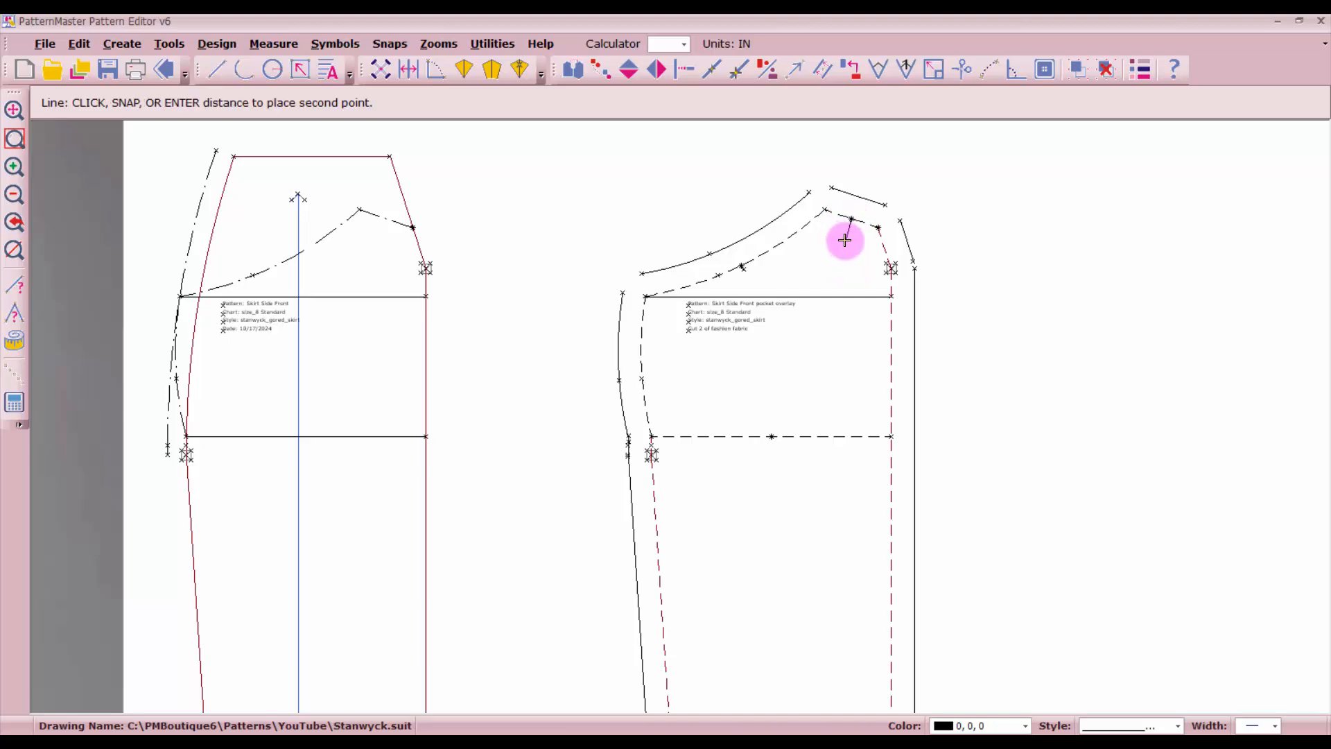
text(.)
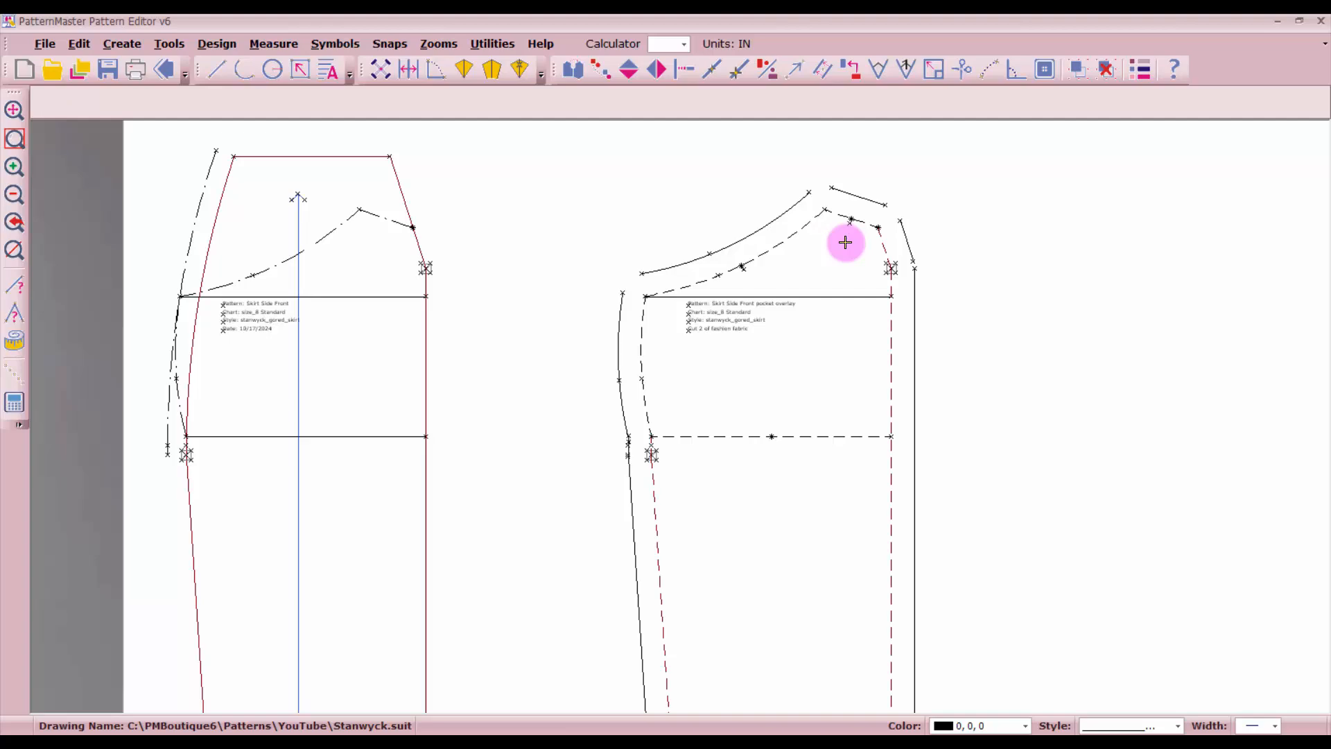
Step: Draw a short notch line upward from the midpoint of the pocket overlay's dashed horizontal line
key(Return)
click(765, 437)
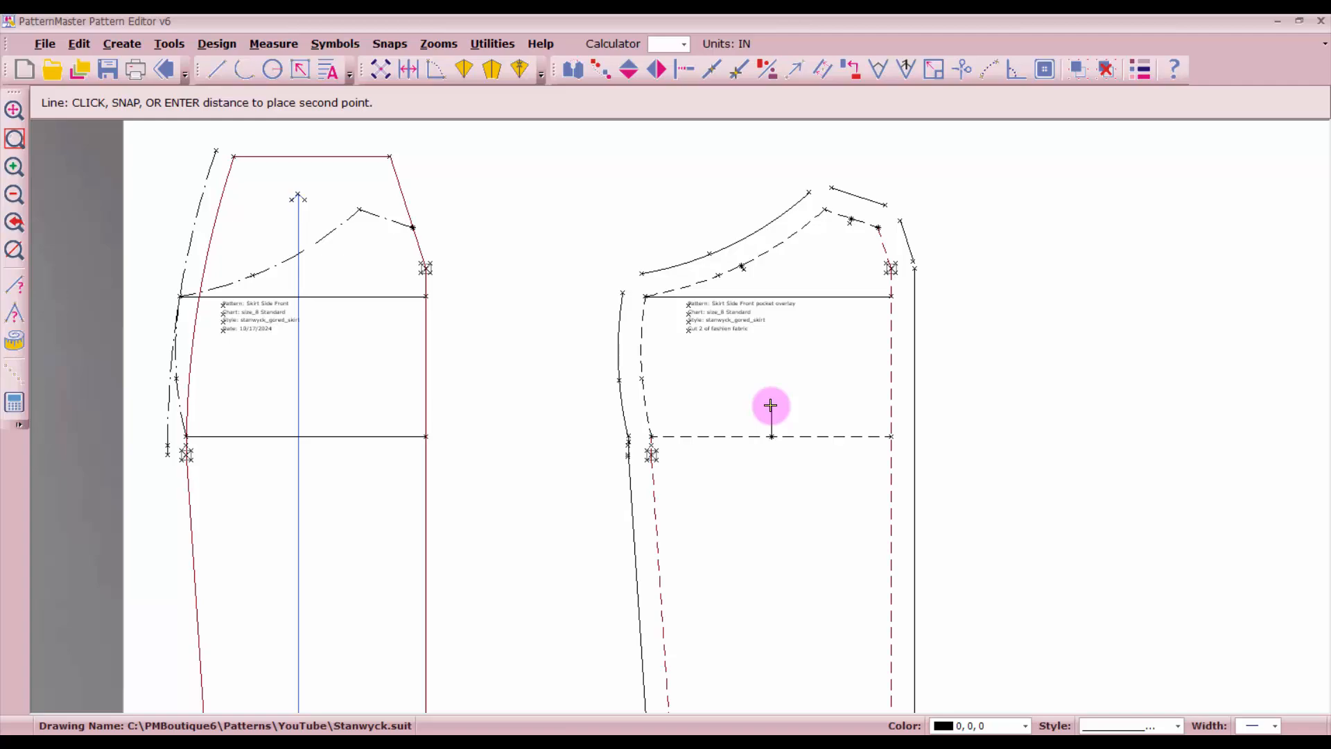
text(.)
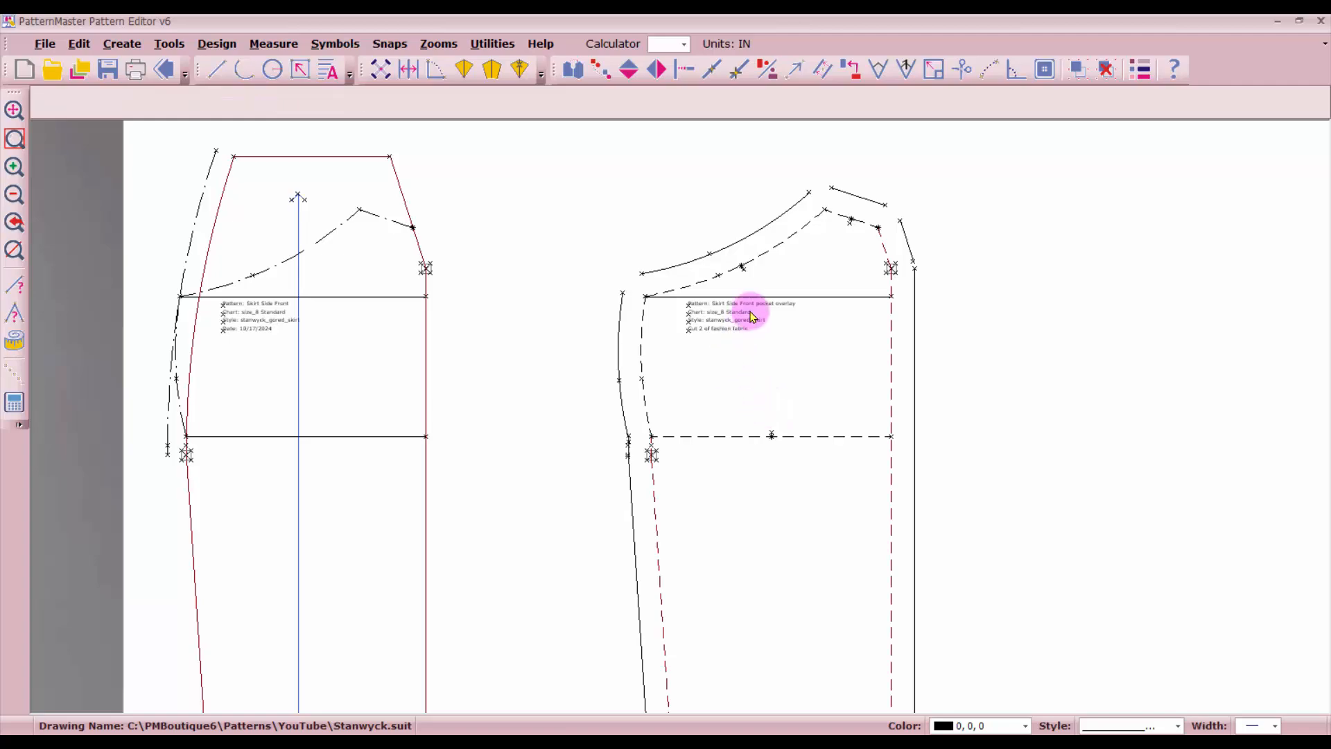
Step: Label the pocket overlay's notches A on the curved upper edge, B on the short slanted top edge and C on the dashed horizontal line
scroll(678, 416, up, 4)
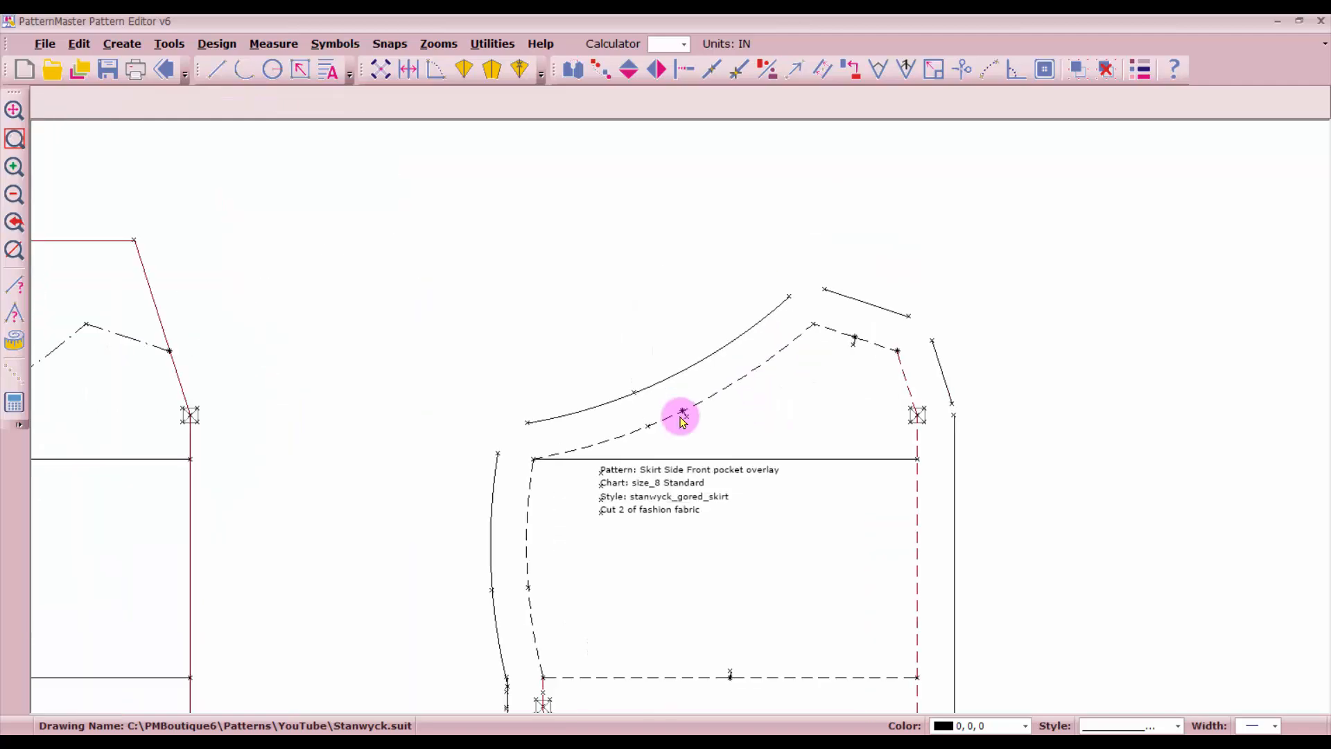
click(326, 71)
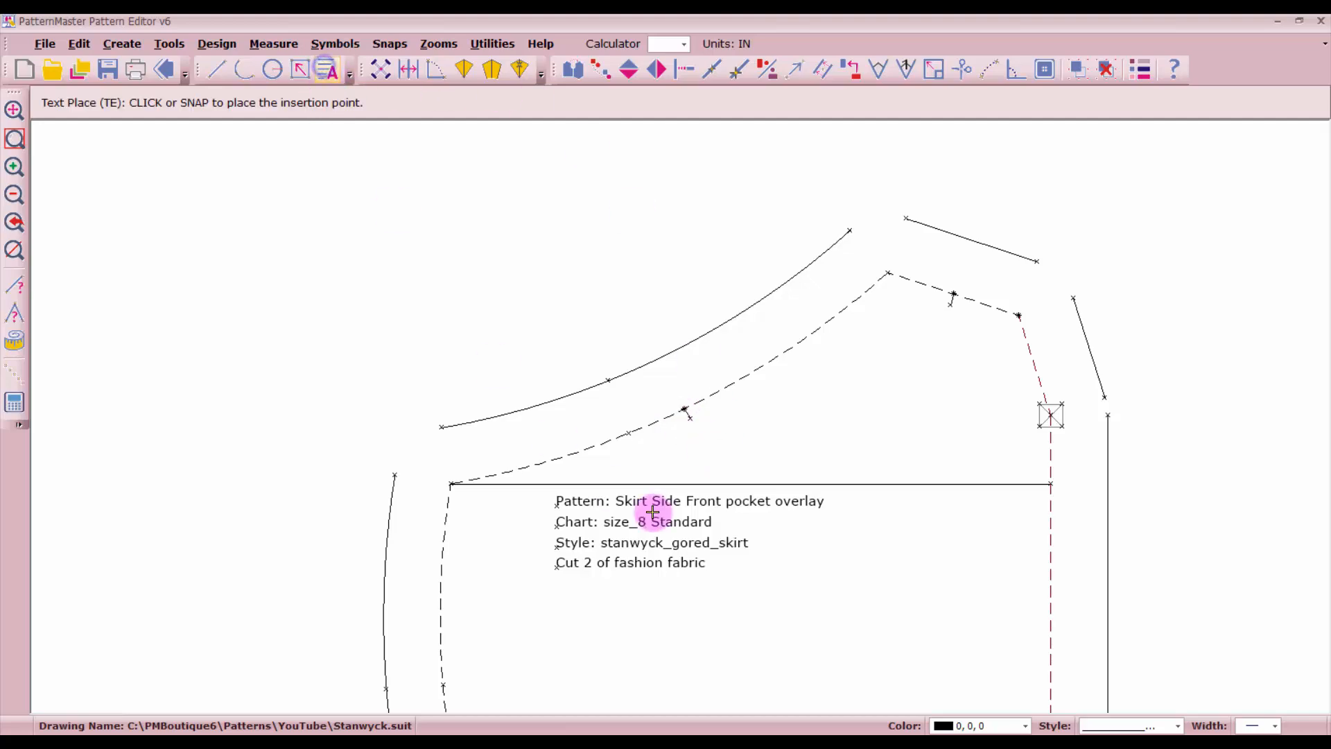
click(701, 432)
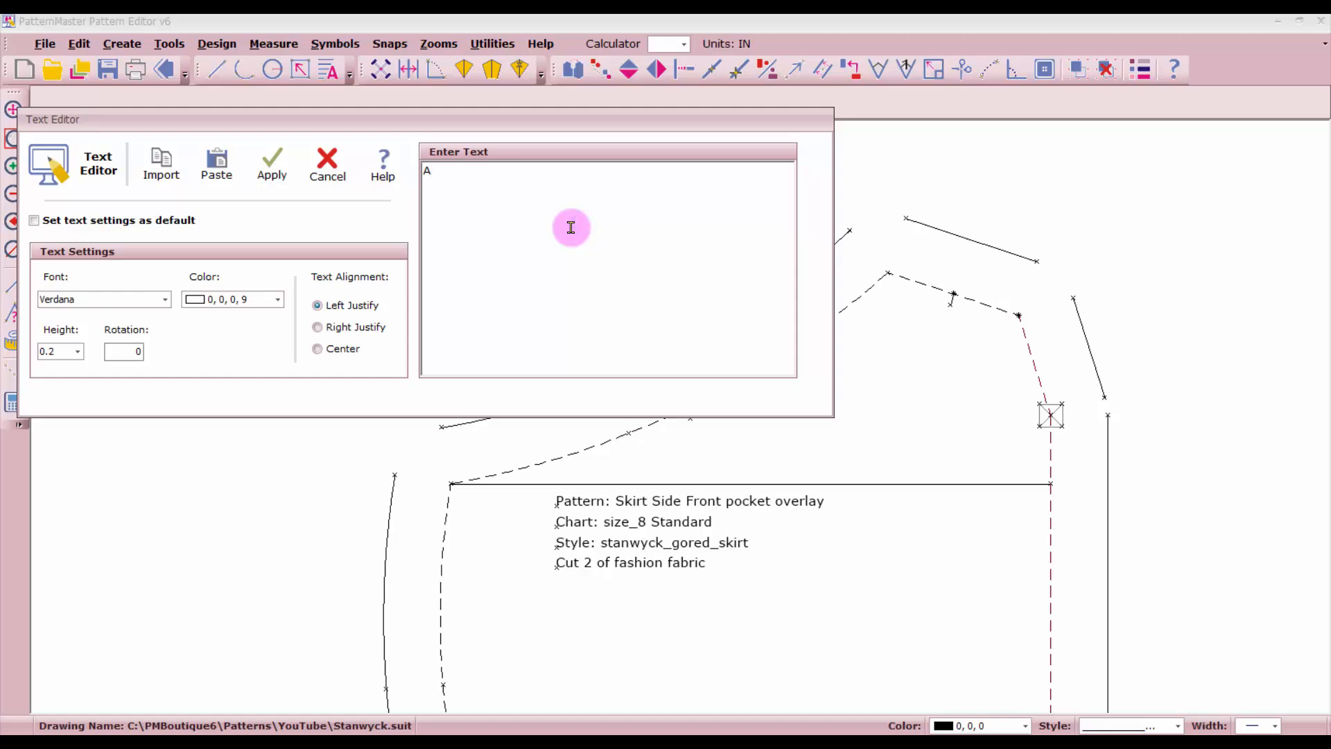
click(270, 165)
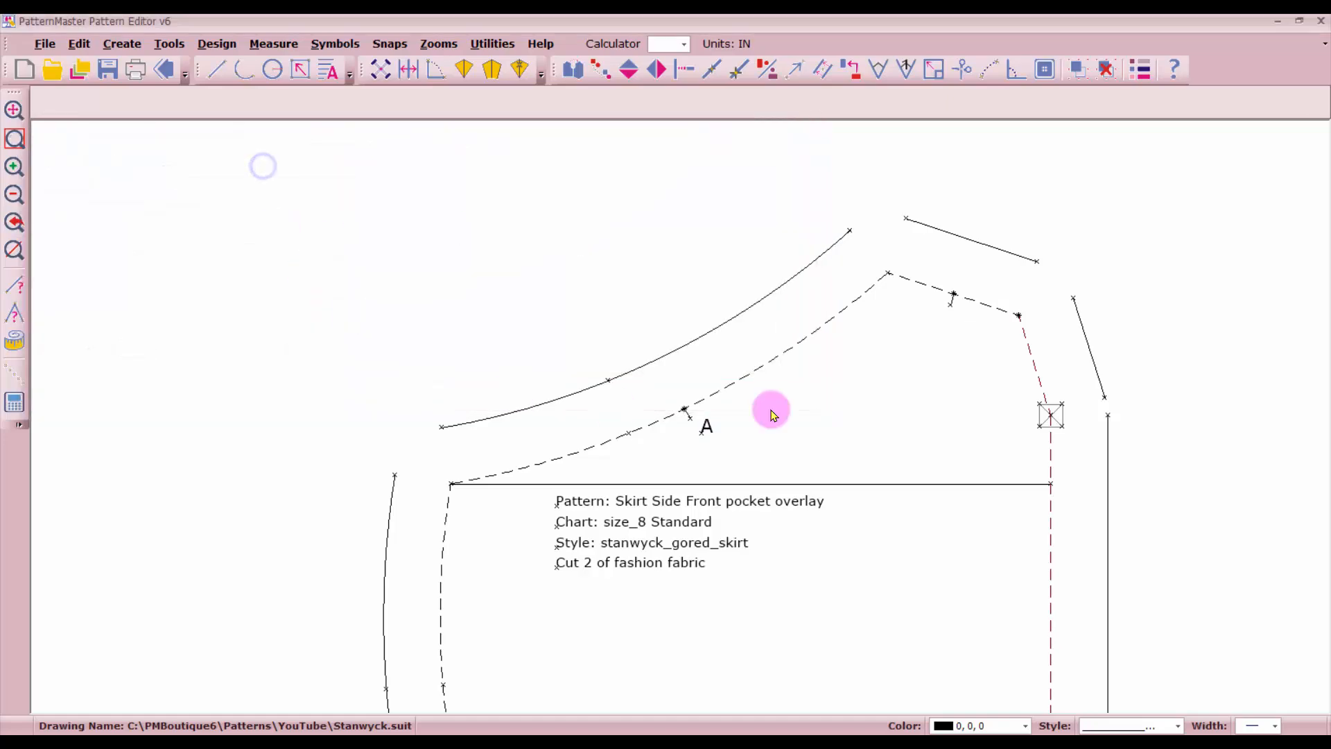
click(944, 318)
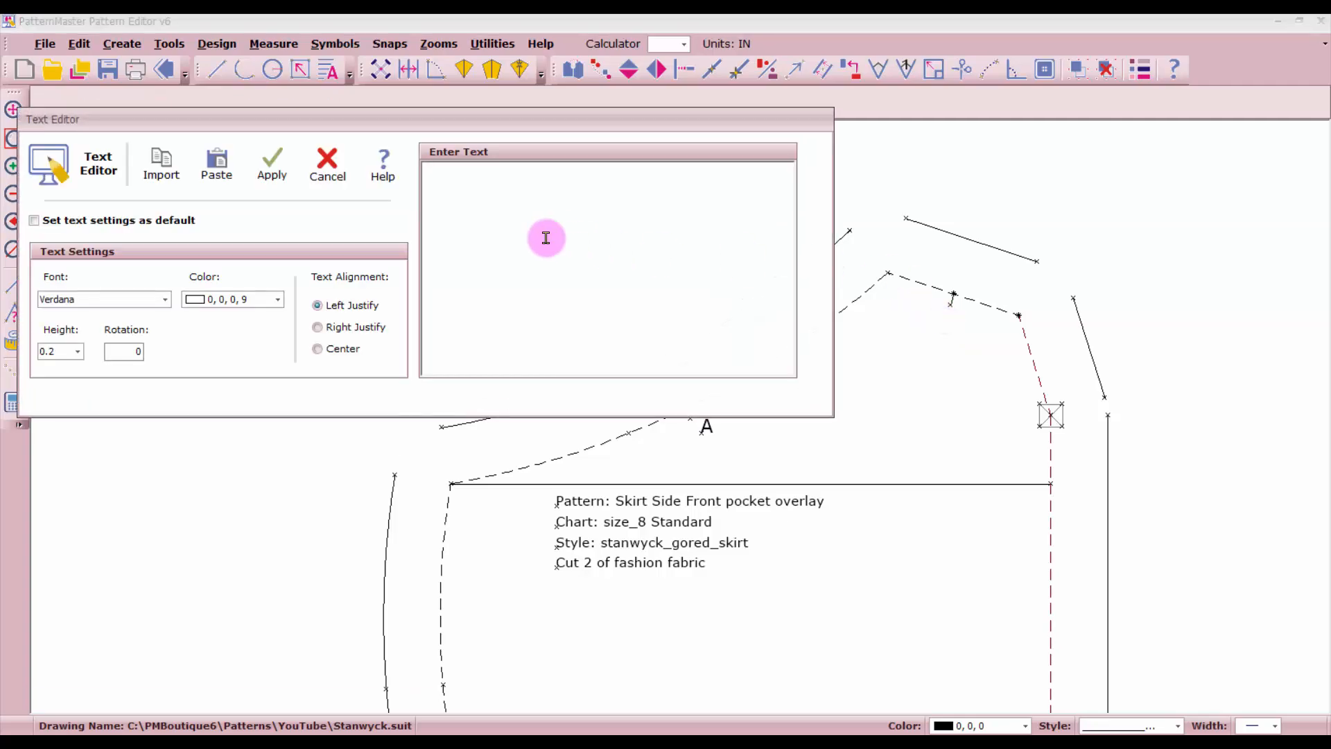
click(527, 237)
click(269, 165)
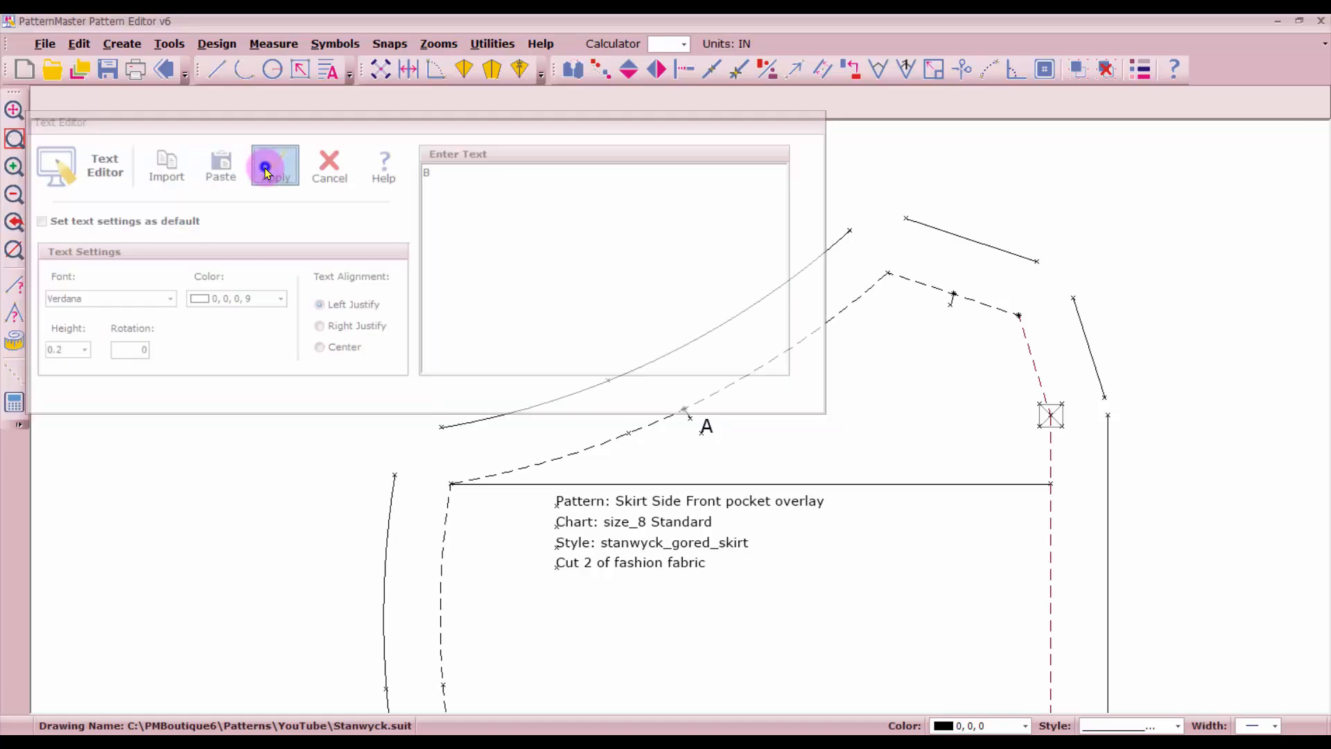
scroll(685, 386, down, 2)
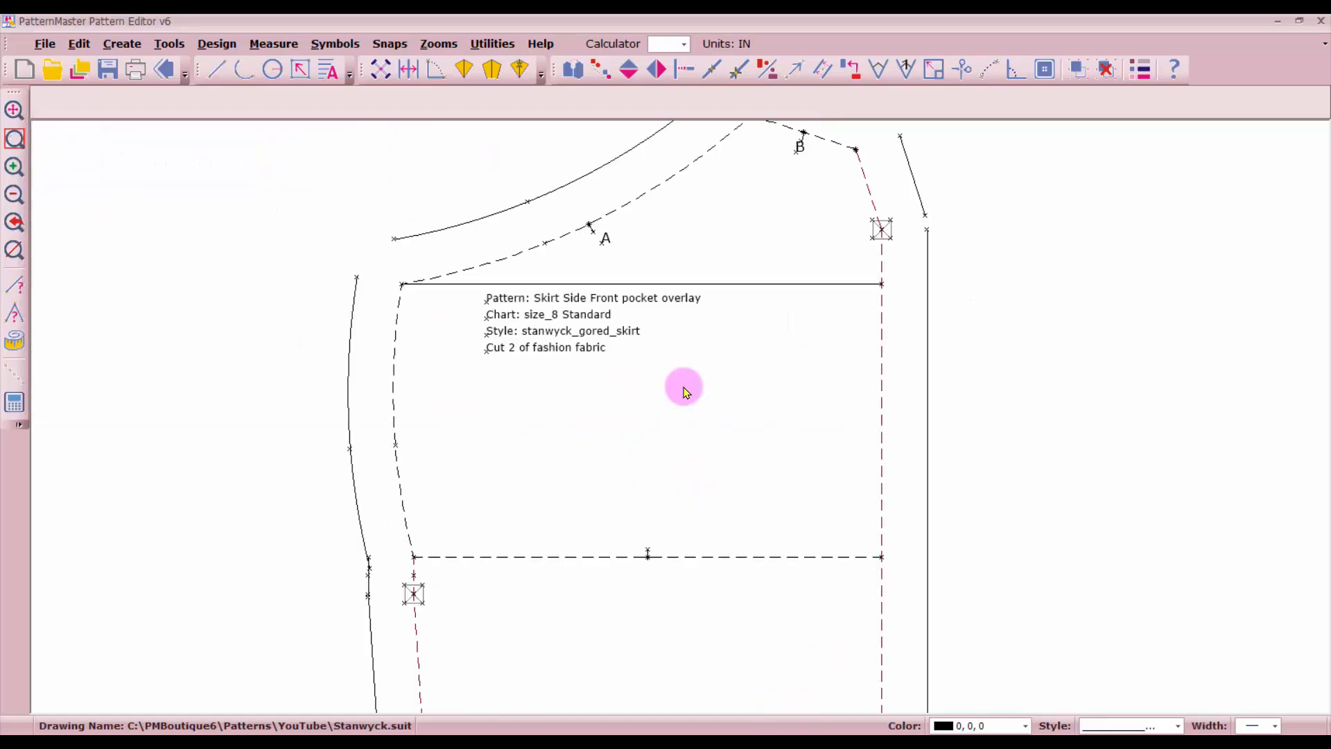
click(654, 542)
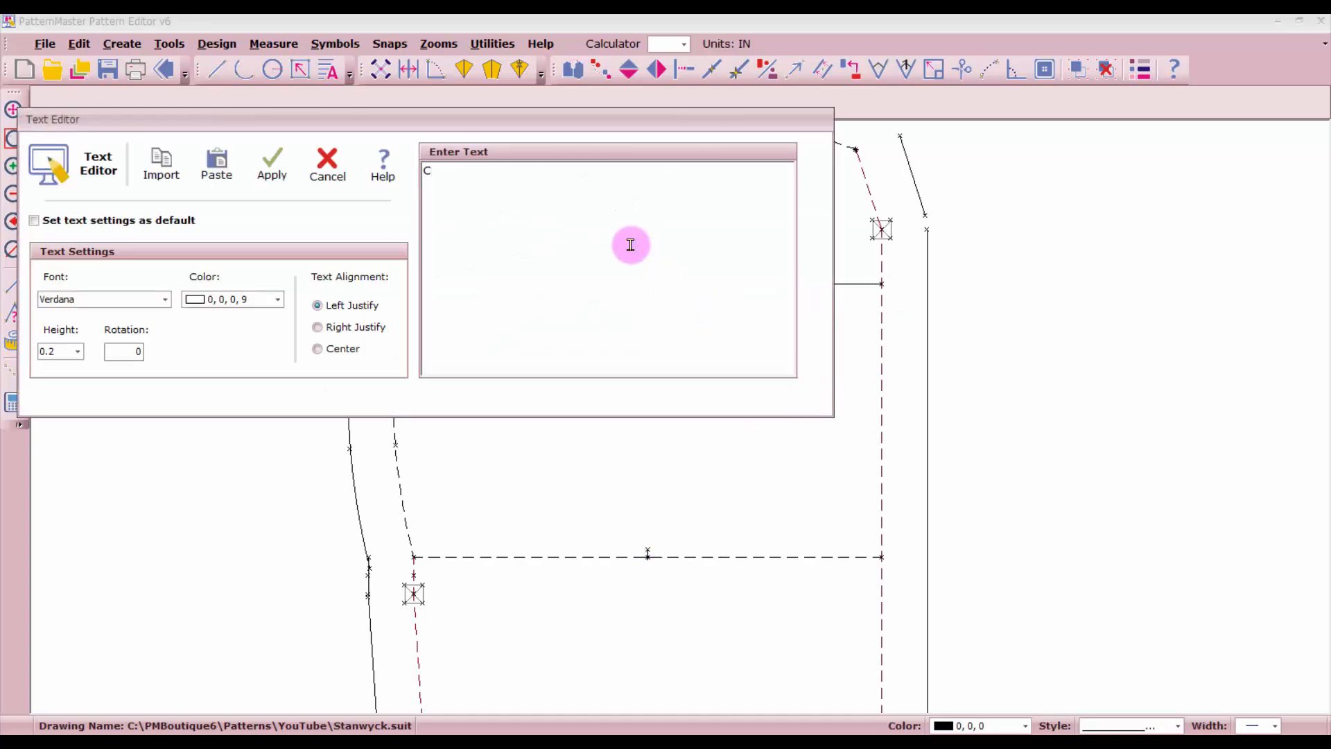
click(283, 172)
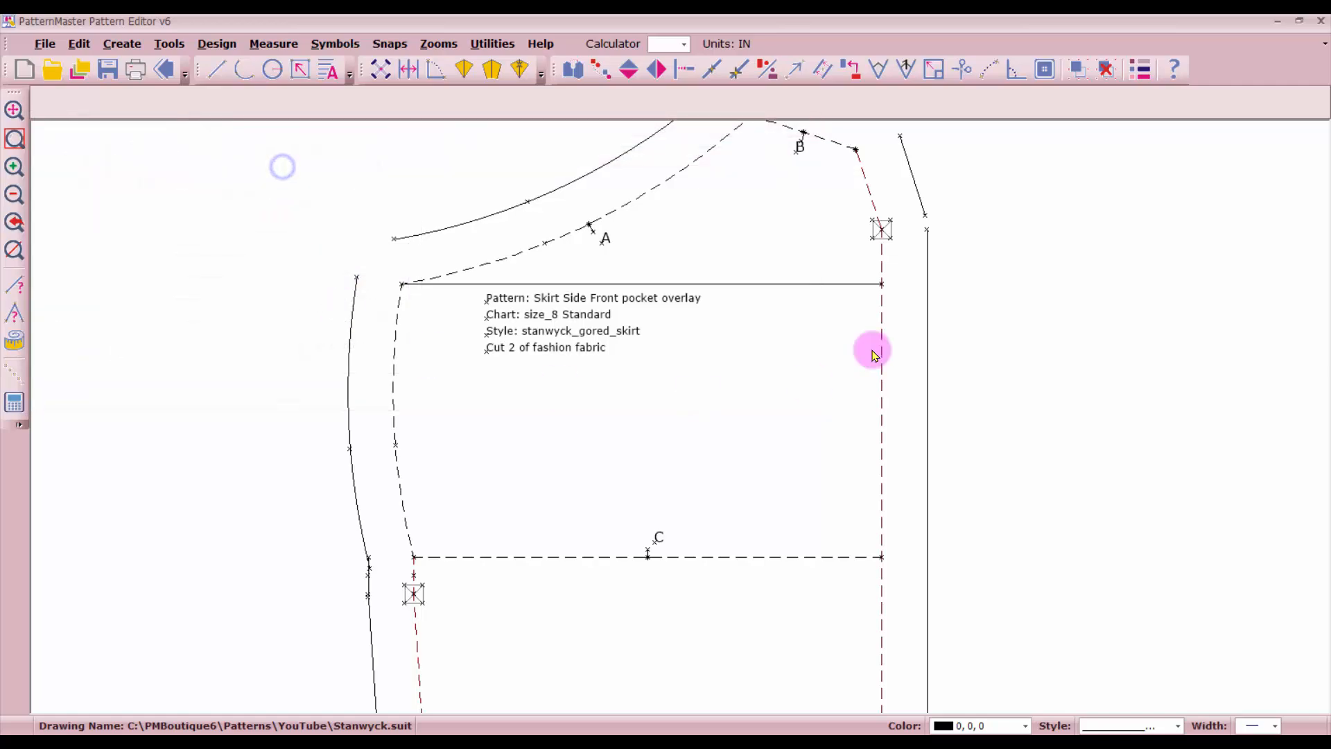
Step: Join the pocket overlay's straight long side cutting line and the short angled segment above it at a corner with Intersect
scroll(882, 186, up, 1)
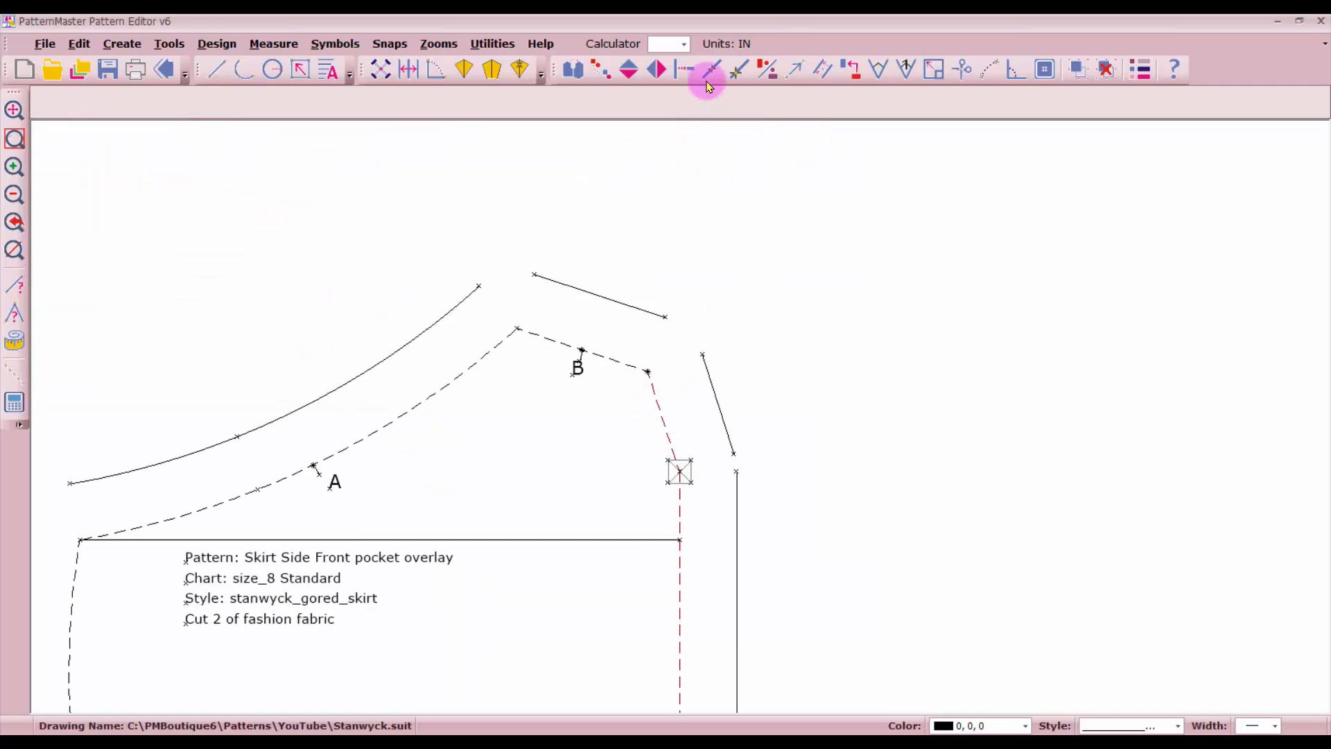
click(684, 70)
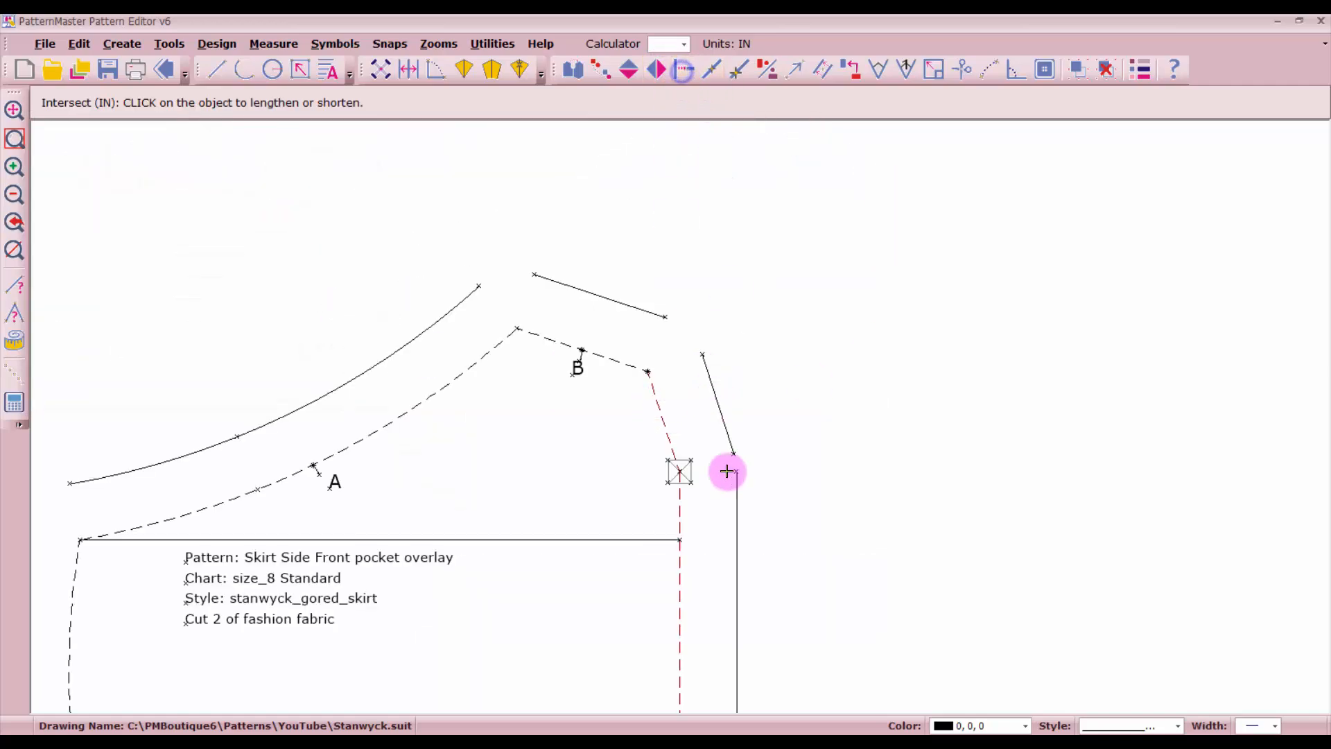
click(738, 514)
click(722, 426)
click(717, 411)
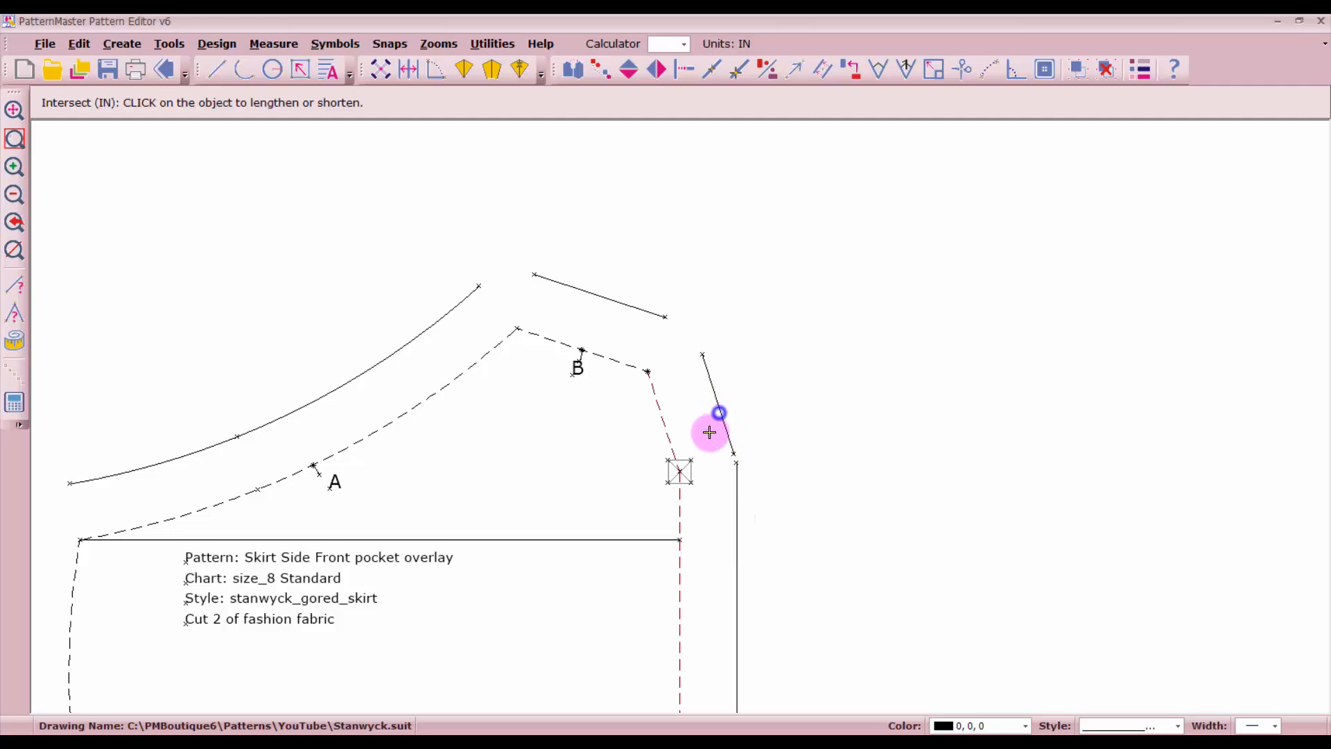
click(735, 503)
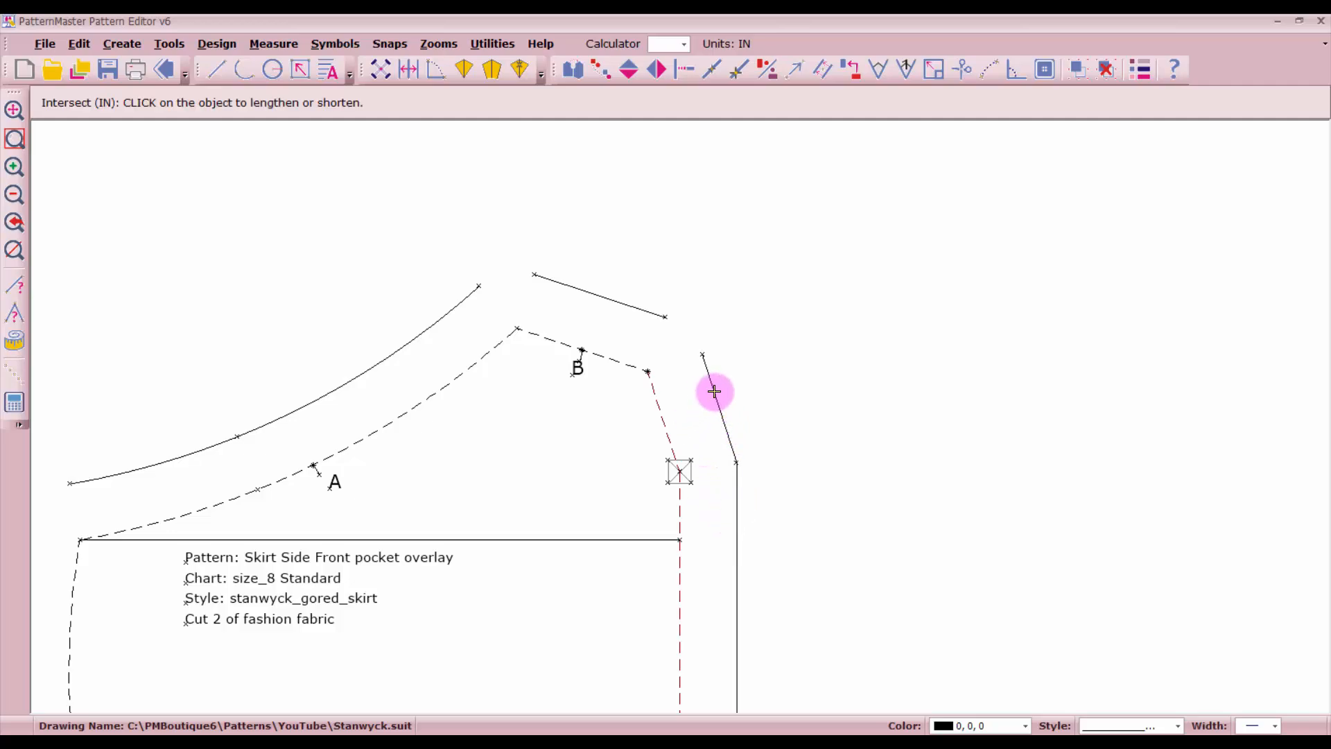
Step: Extend the short angled side cutting line and the slanted top cutting line until they meet at a corner
click(714, 389)
click(626, 303)
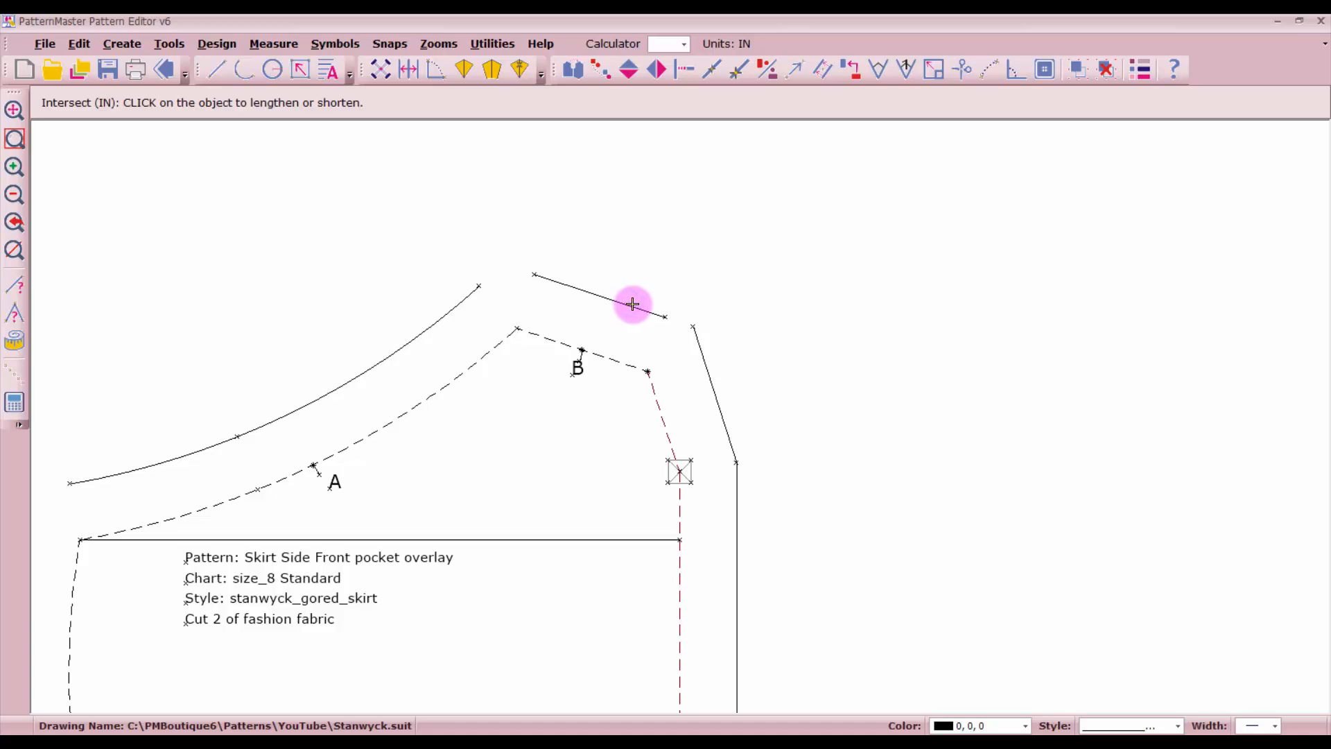
click(709, 376)
click(575, 285)
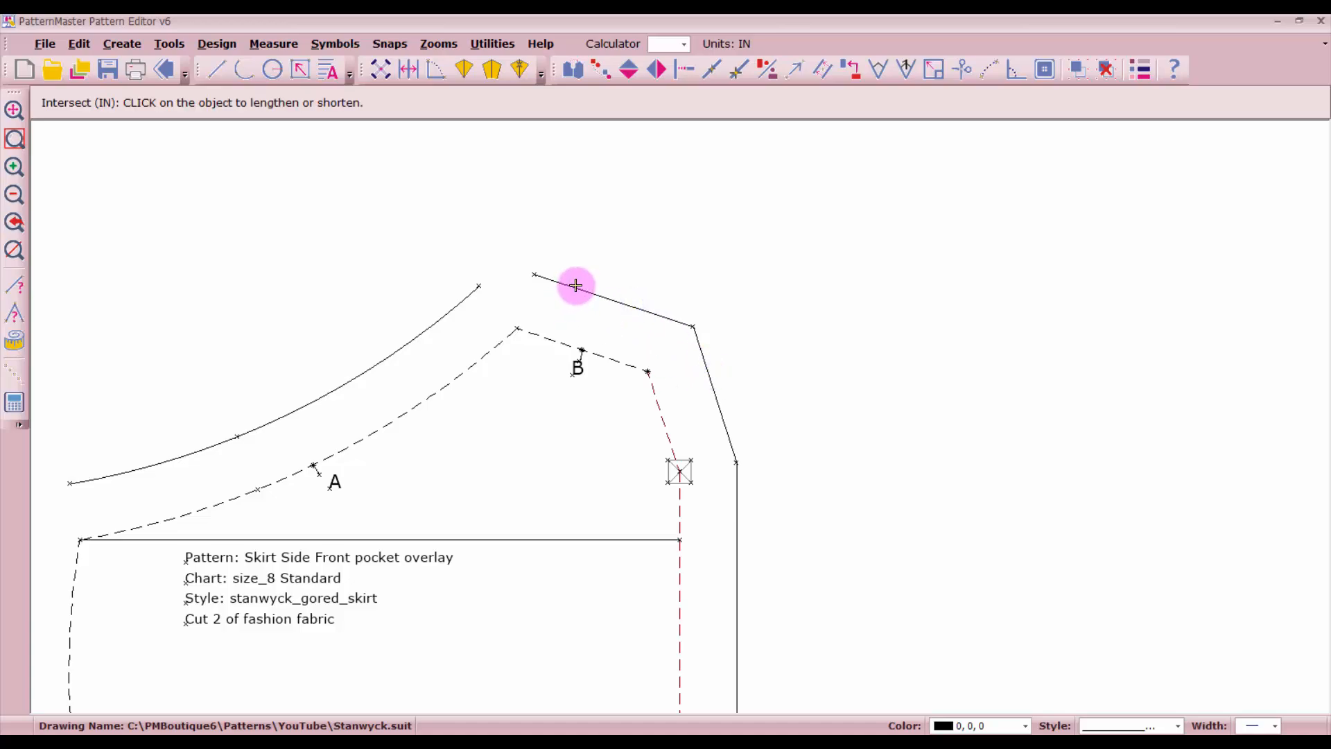
Step: Extend the slanted top cutting line and the curved upper cutting line until they meet at the pocket overlay's peak
click(564, 280)
click(454, 309)
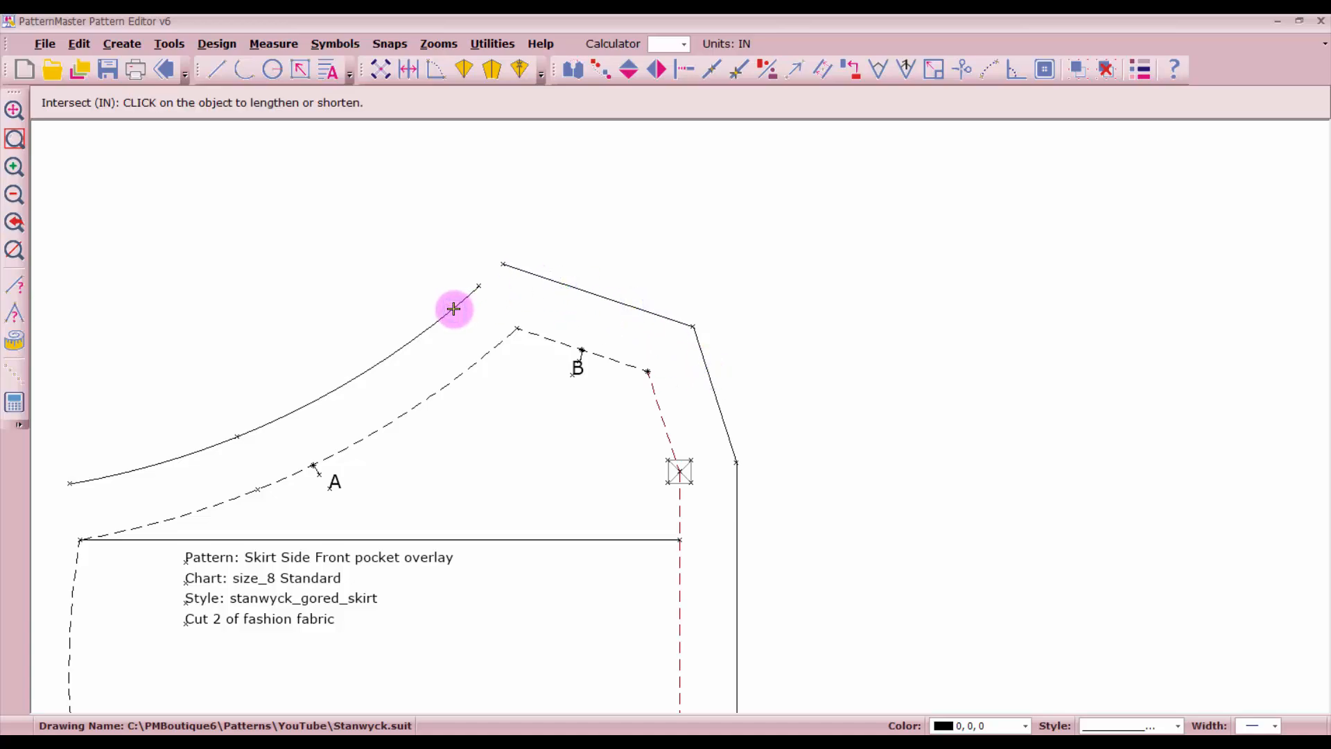
click(490, 295)
click(526, 268)
key(Escape)
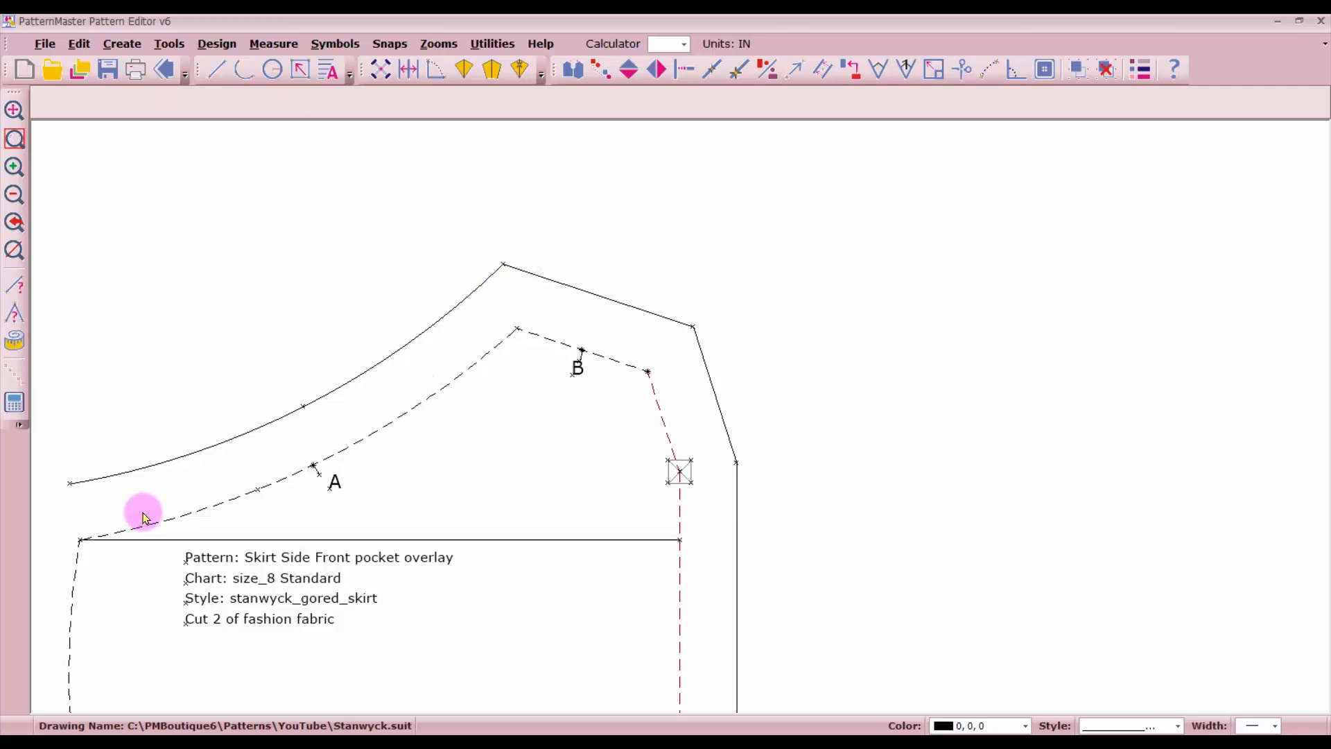
Step: Extend the curved upper cutting line and the curved side cutting line until they meet at the pocket overlay's outer corner
scroll(676, 426, down, 1)
scroll(676, 426, down, 1)
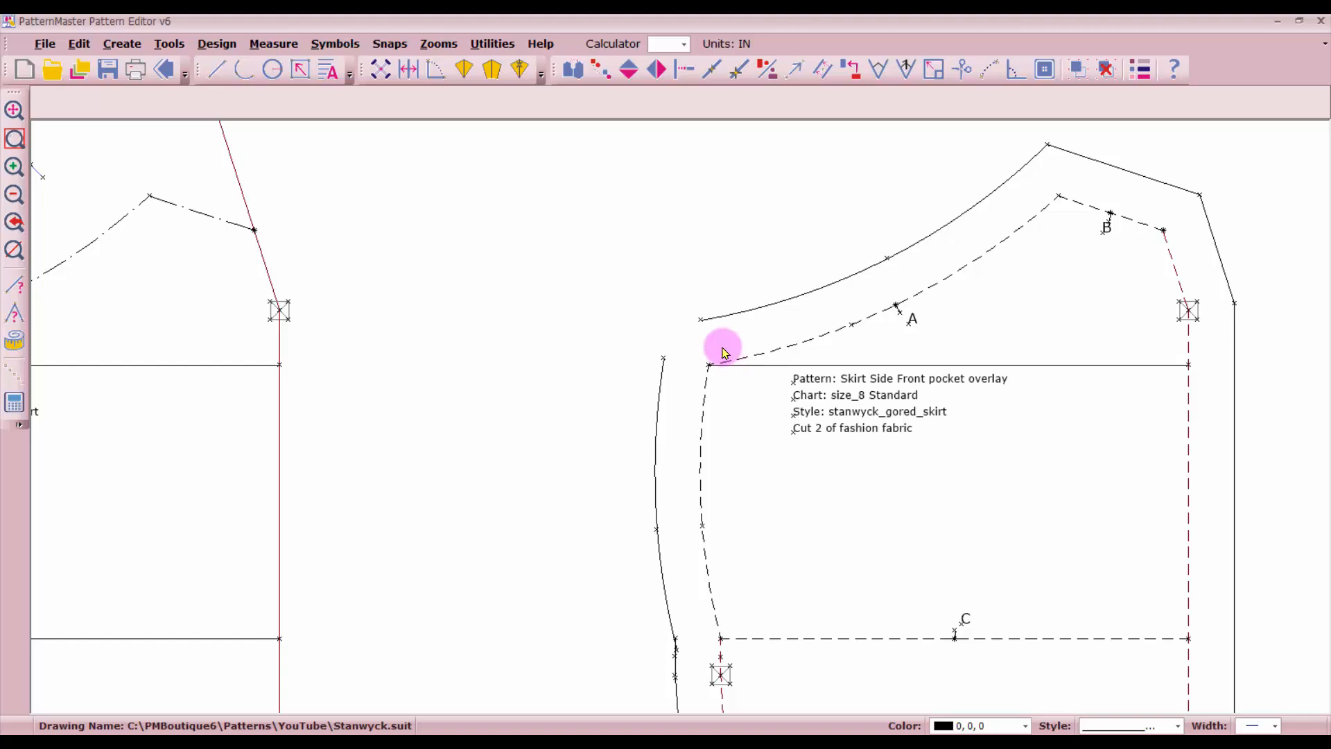
key(i)
key(n)
click(707, 316)
click(660, 392)
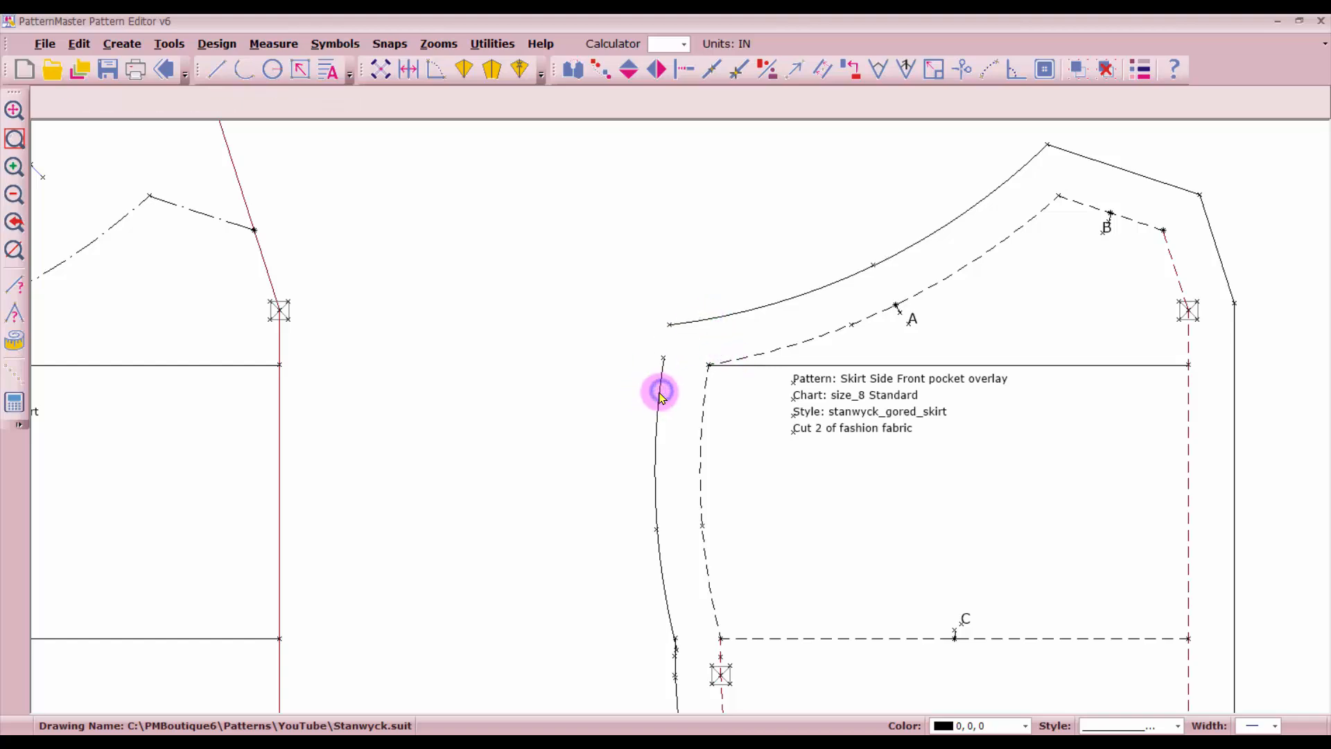
click(685, 324)
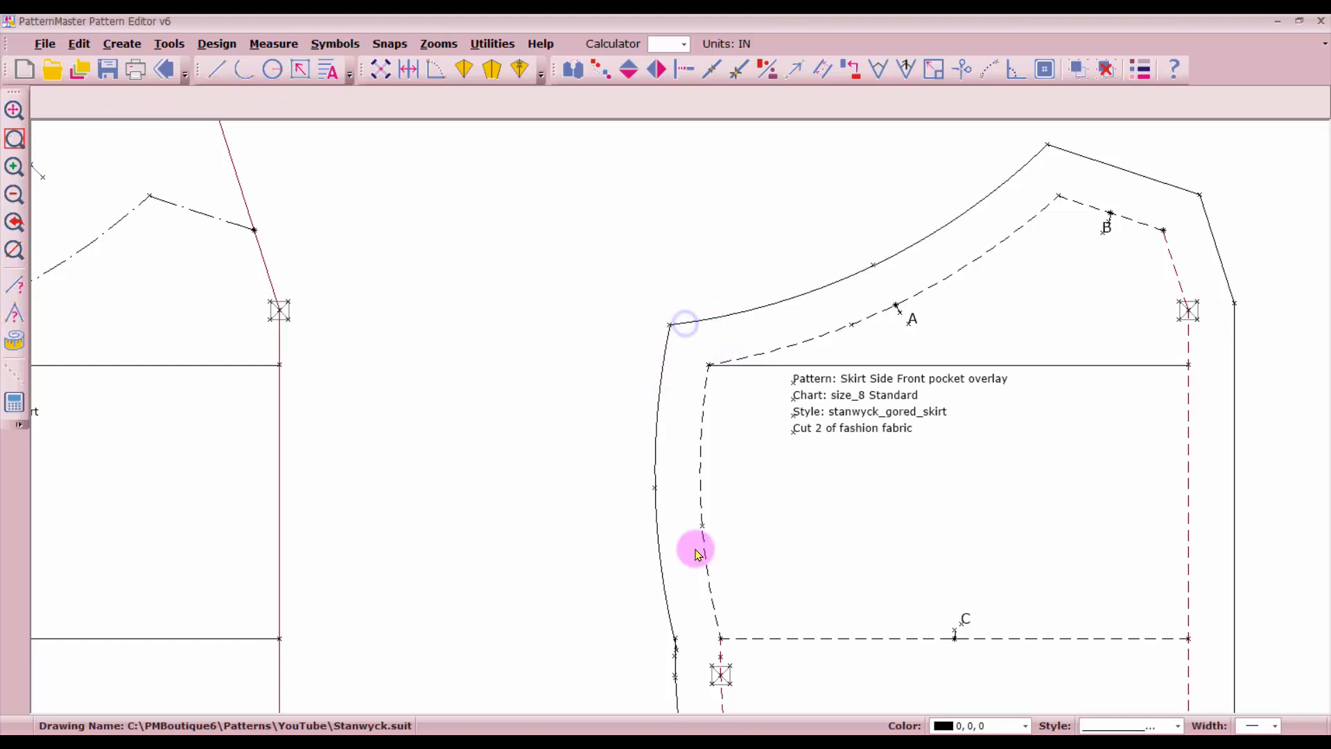
Step: Trim the overlapping ends of the curved side cutting line and the short vertical segment below it to their intersection
scroll(692, 667, up, 1)
scroll(683, 421, up, 2)
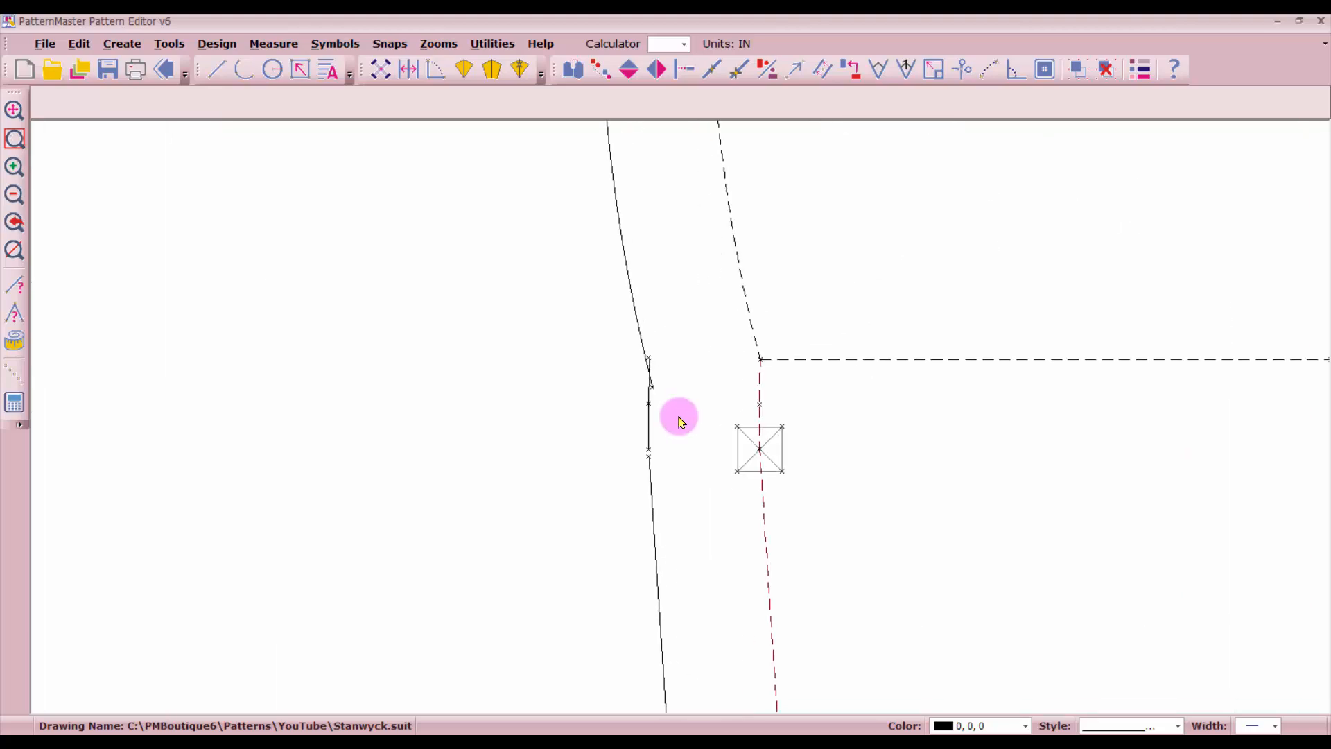
click(633, 416)
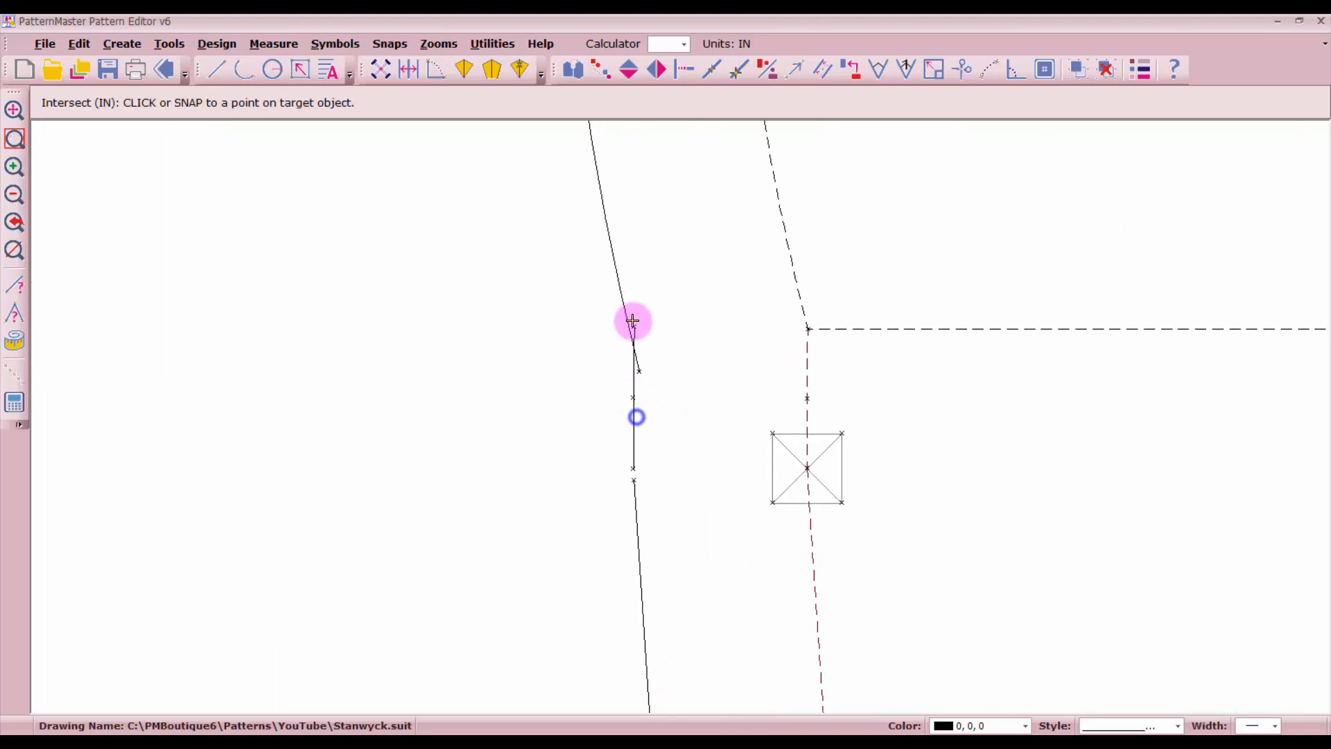
click(624, 306)
click(631, 414)
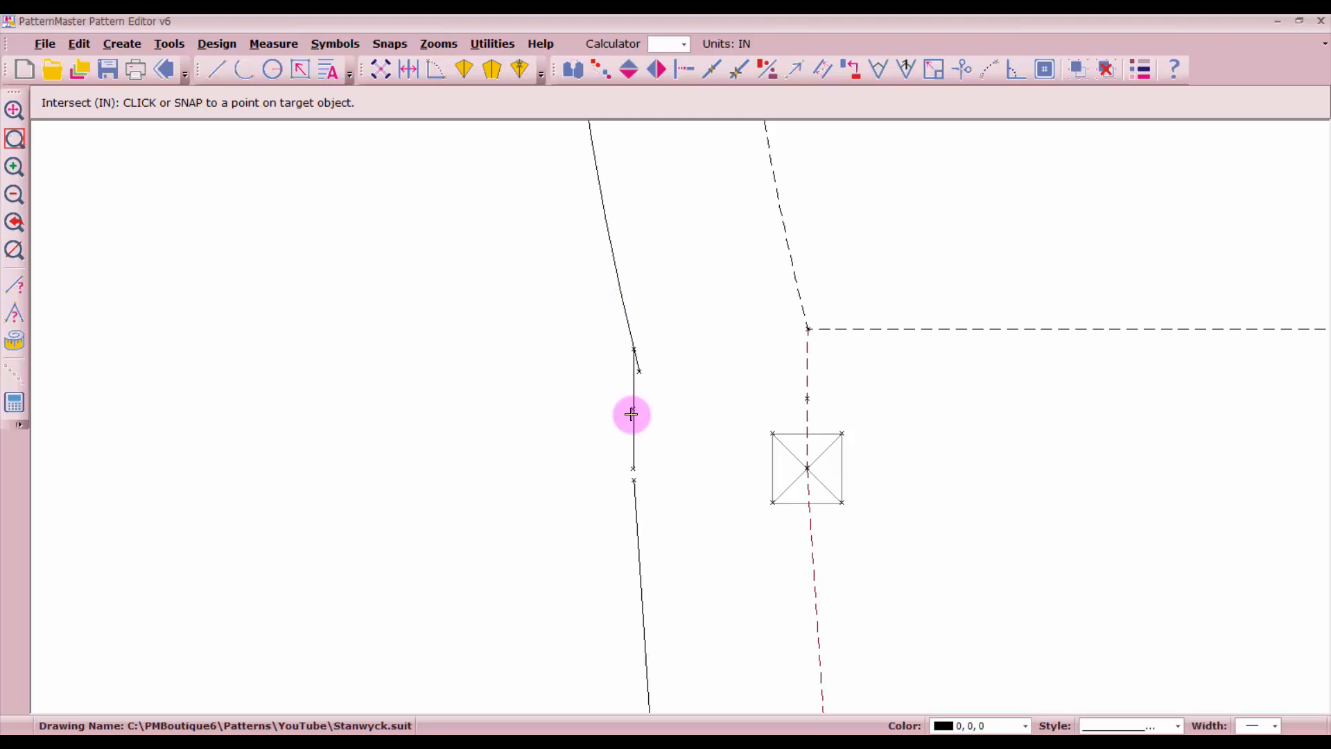
click(634, 415)
Step: Extend the short vertical cutting segment and the long tapered side cutting line below it to meet
click(649, 520)
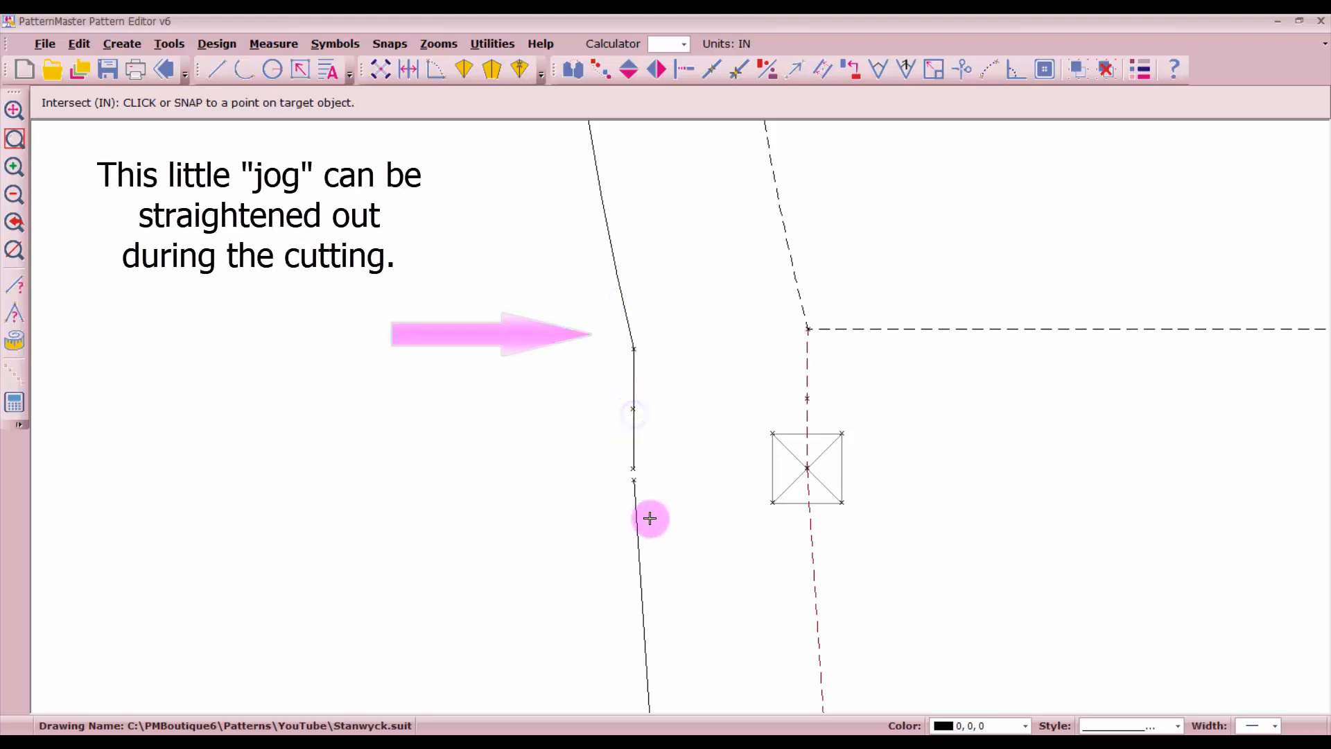
click(639, 543)
click(631, 454)
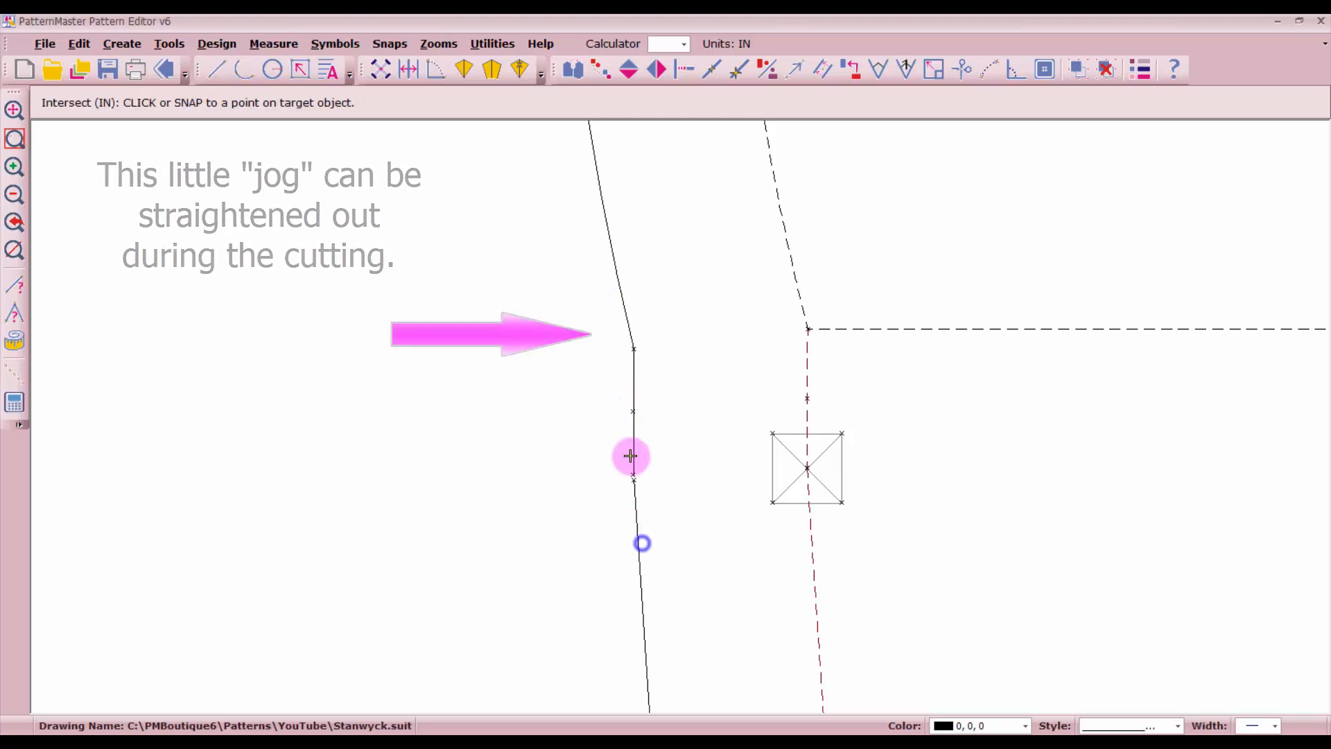
Step: Extend the pocket overlay's bottom hem line at both ends to the side seam allowance lines
scroll(681, 416, down, 5)
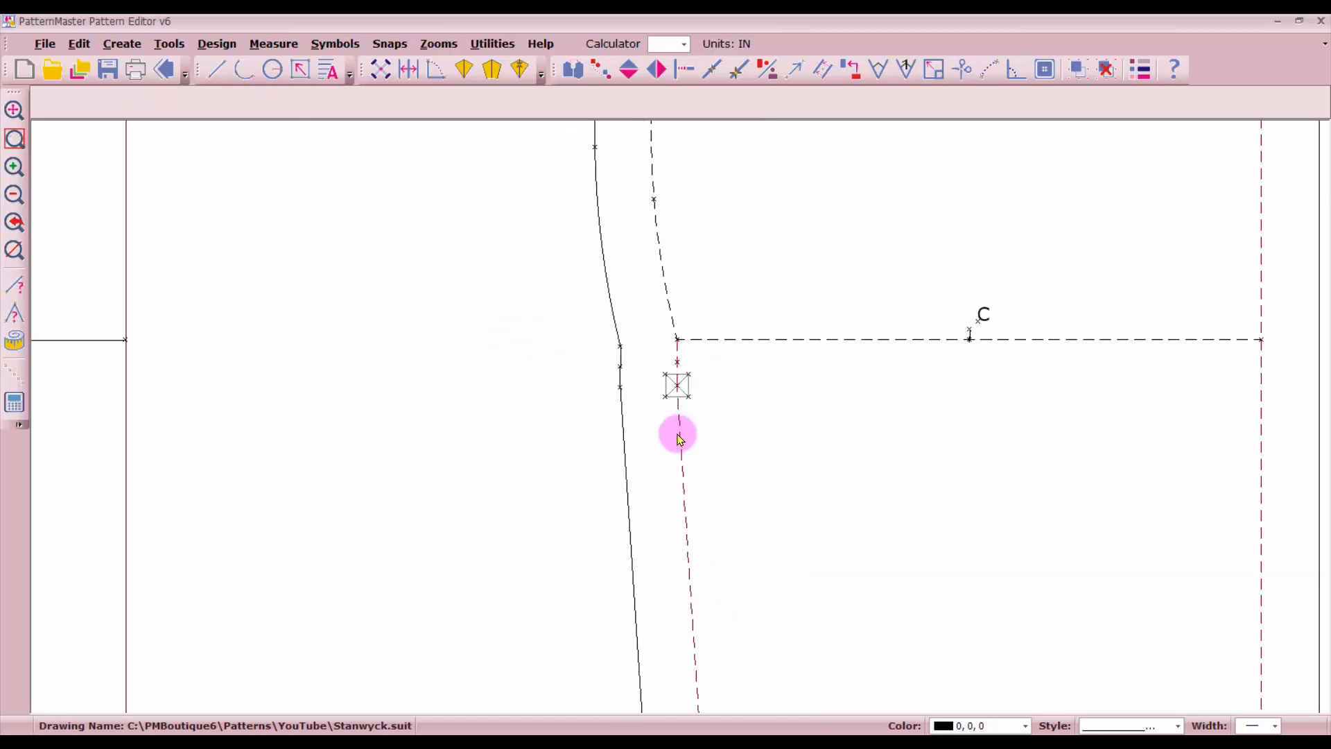
scroll(683, 427, down, 2)
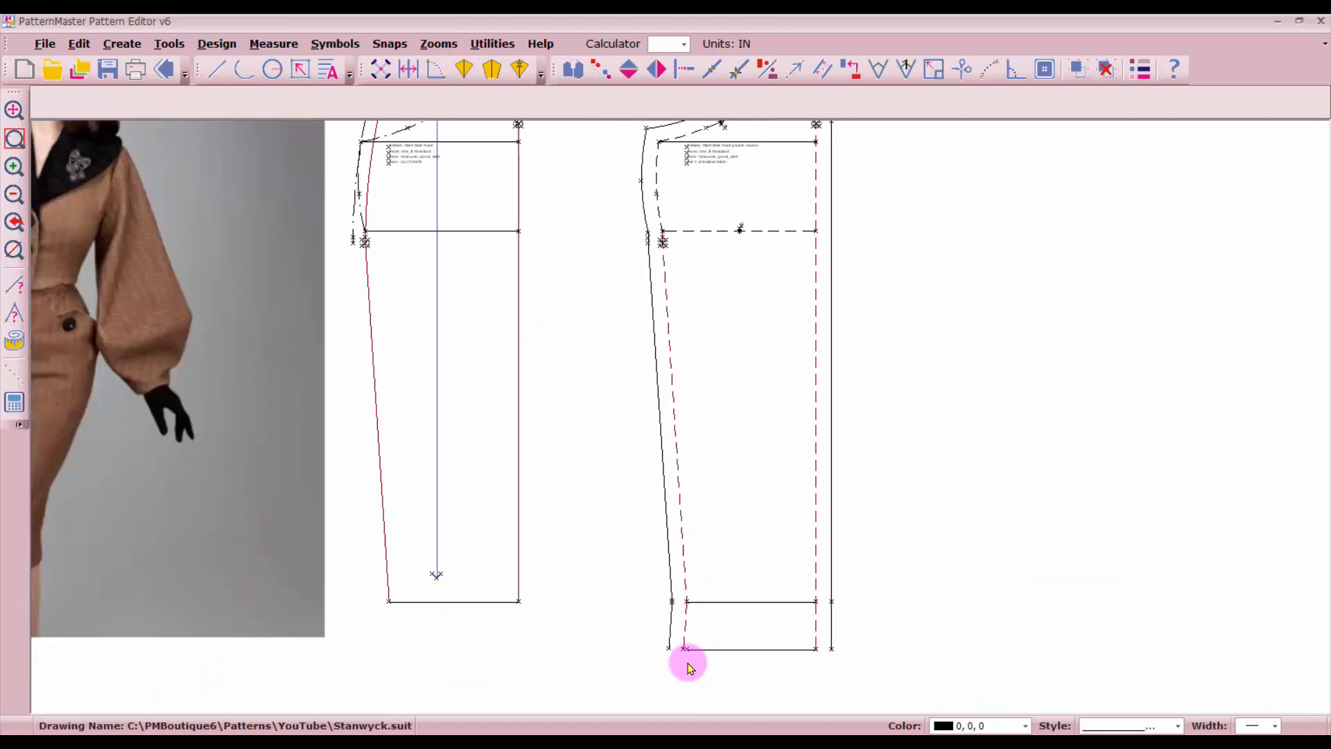
scroll(686, 660, up, 5)
click(696, 388)
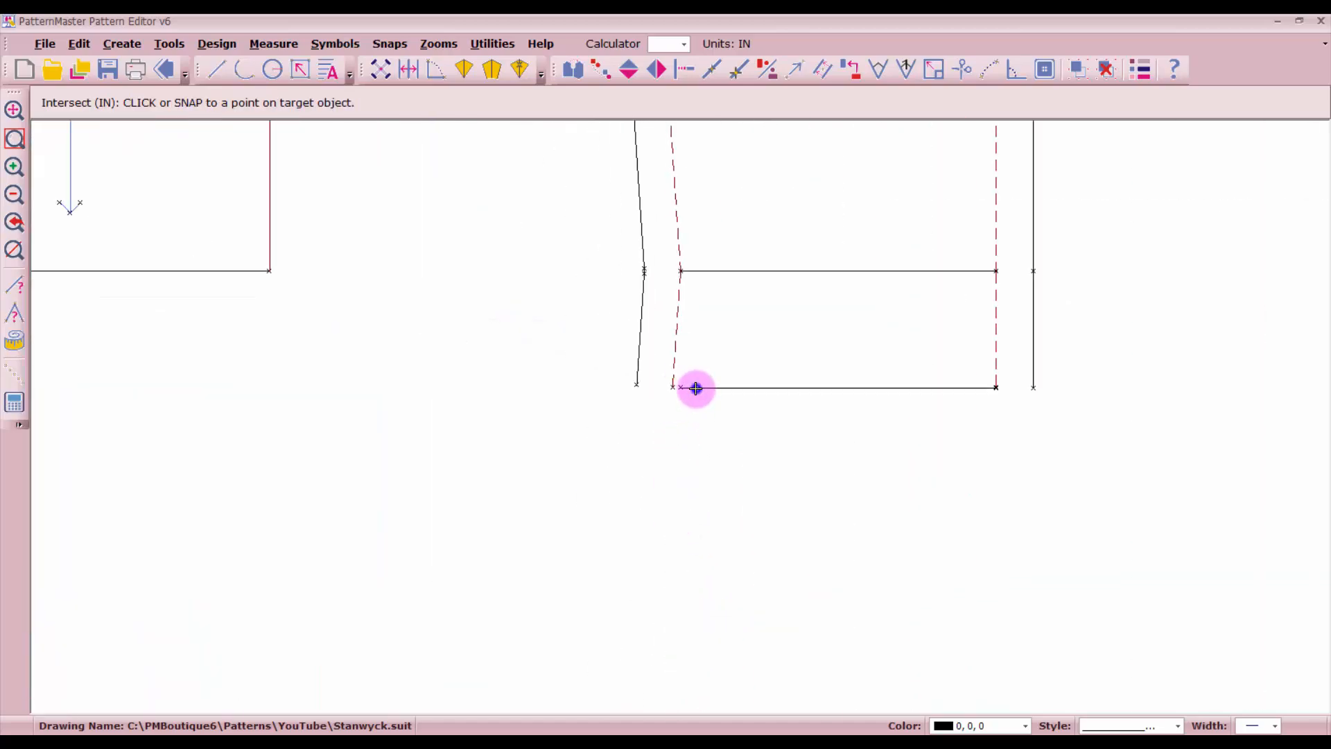
click(635, 358)
click(930, 387)
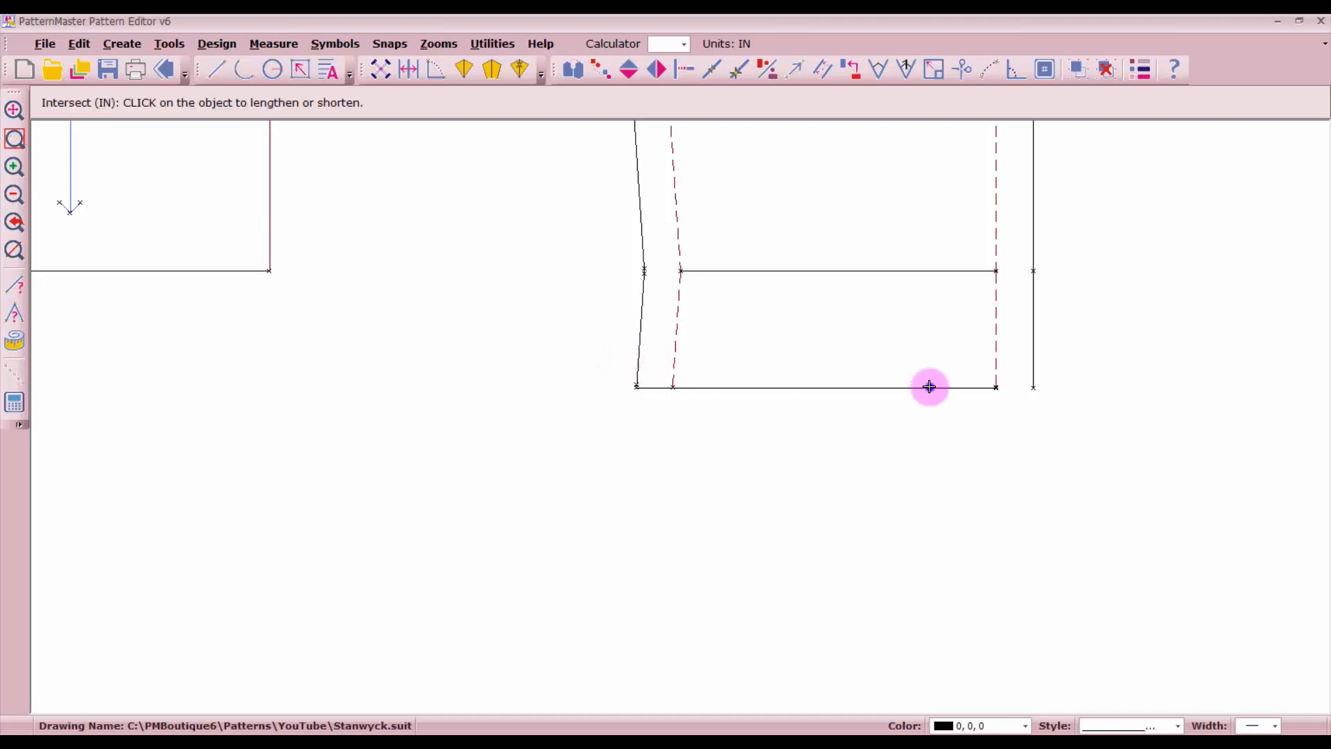
click(1035, 345)
Step: Place a vertical two-way grainline symbol 12 inches long on the skirt side front pocket overlay
scroll(678, 416, down, 3)
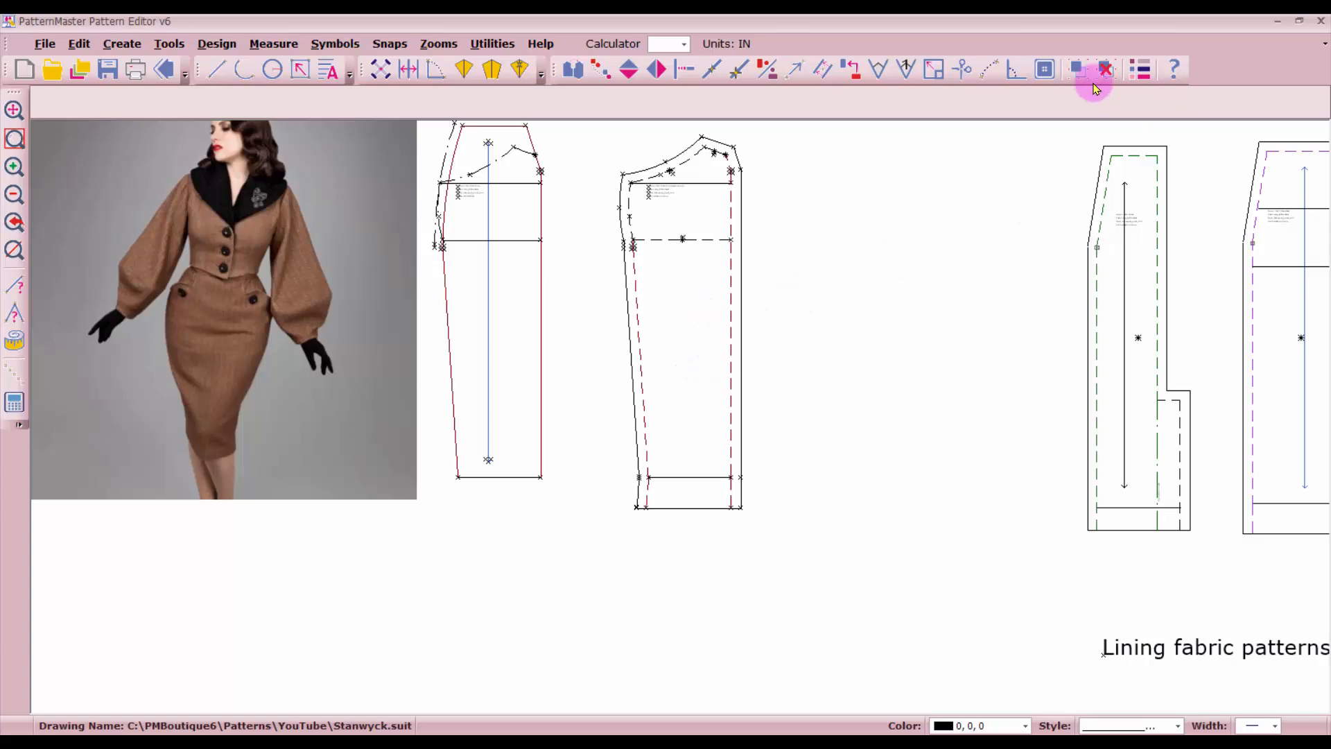
click(1043, 70)
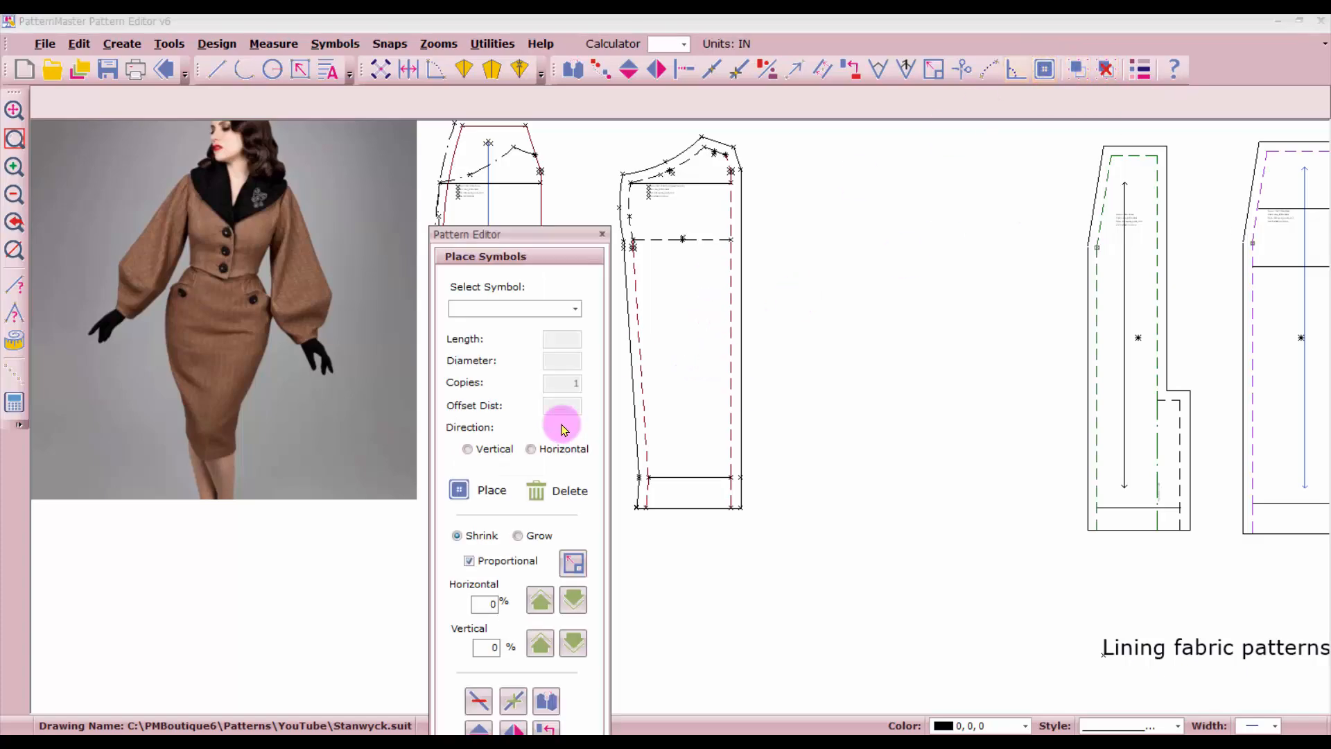
click(574, 310)
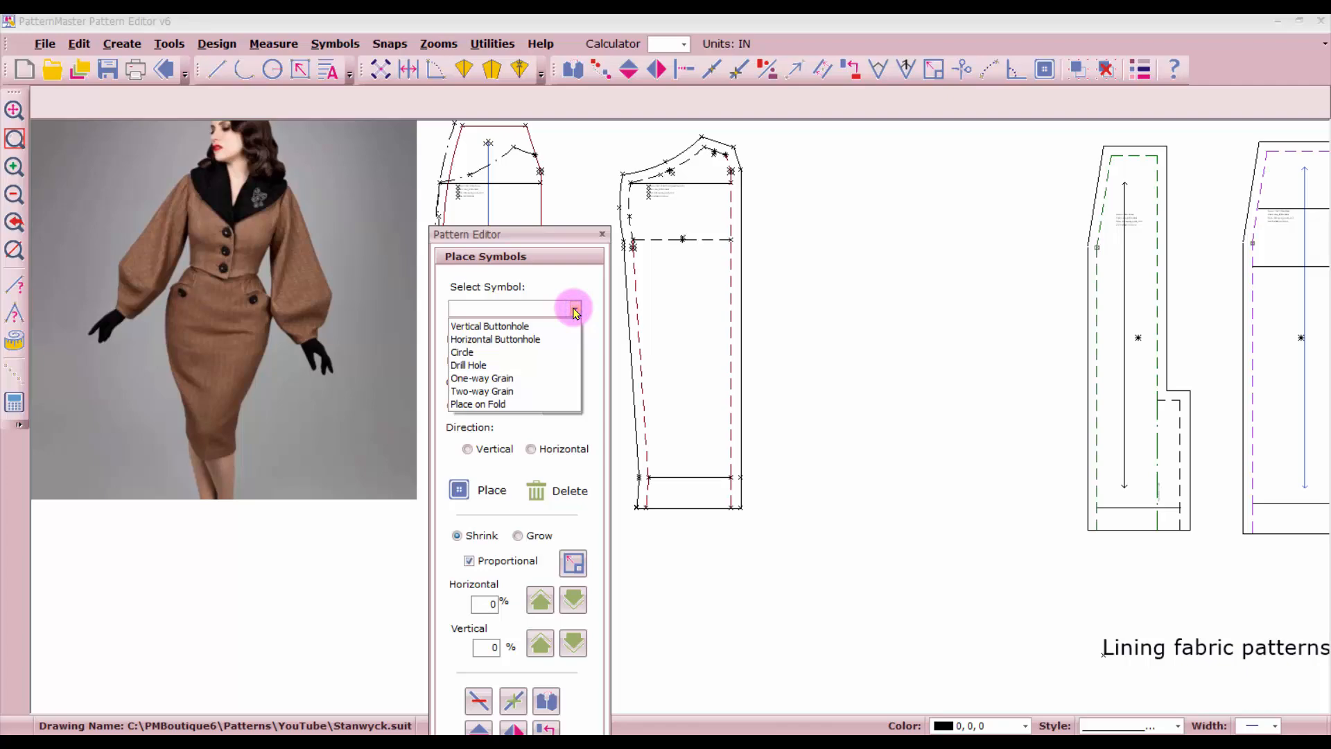
click(494, 391)
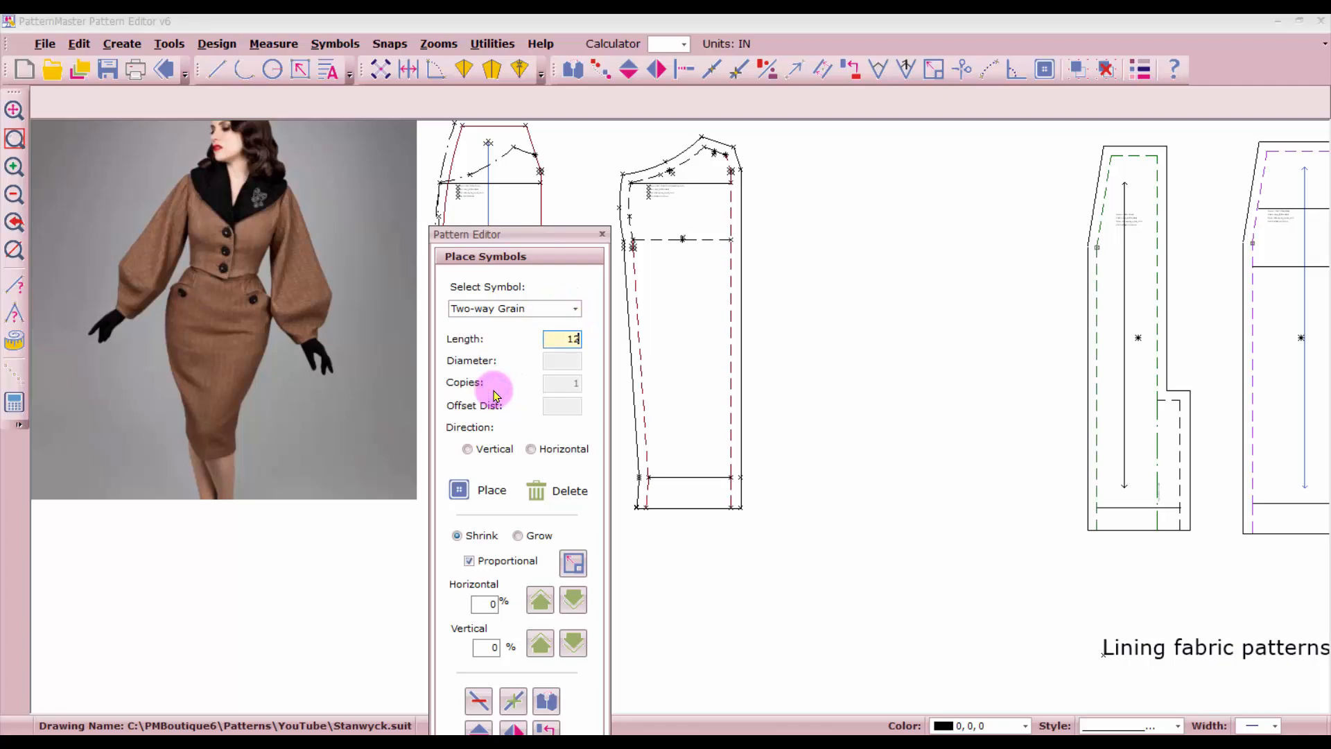
click(468, 449)
click(484, 493)
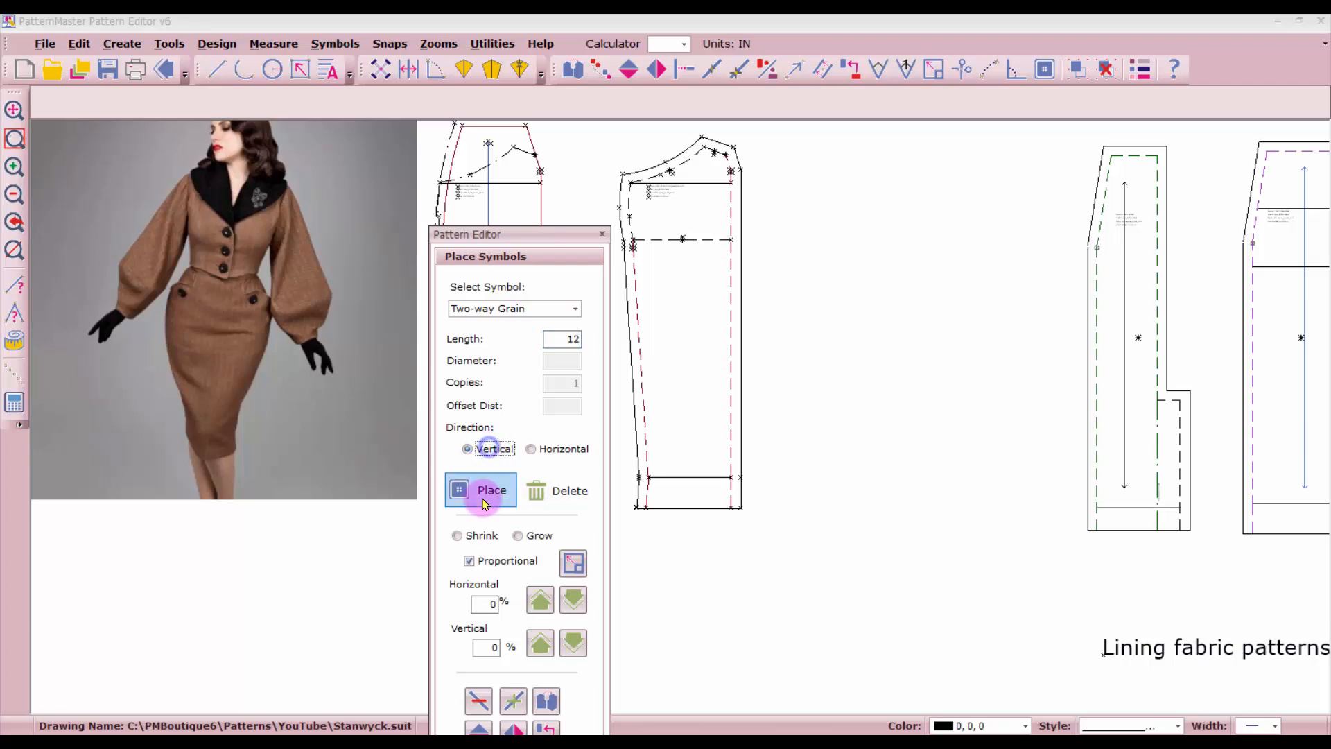
click(707, 175)
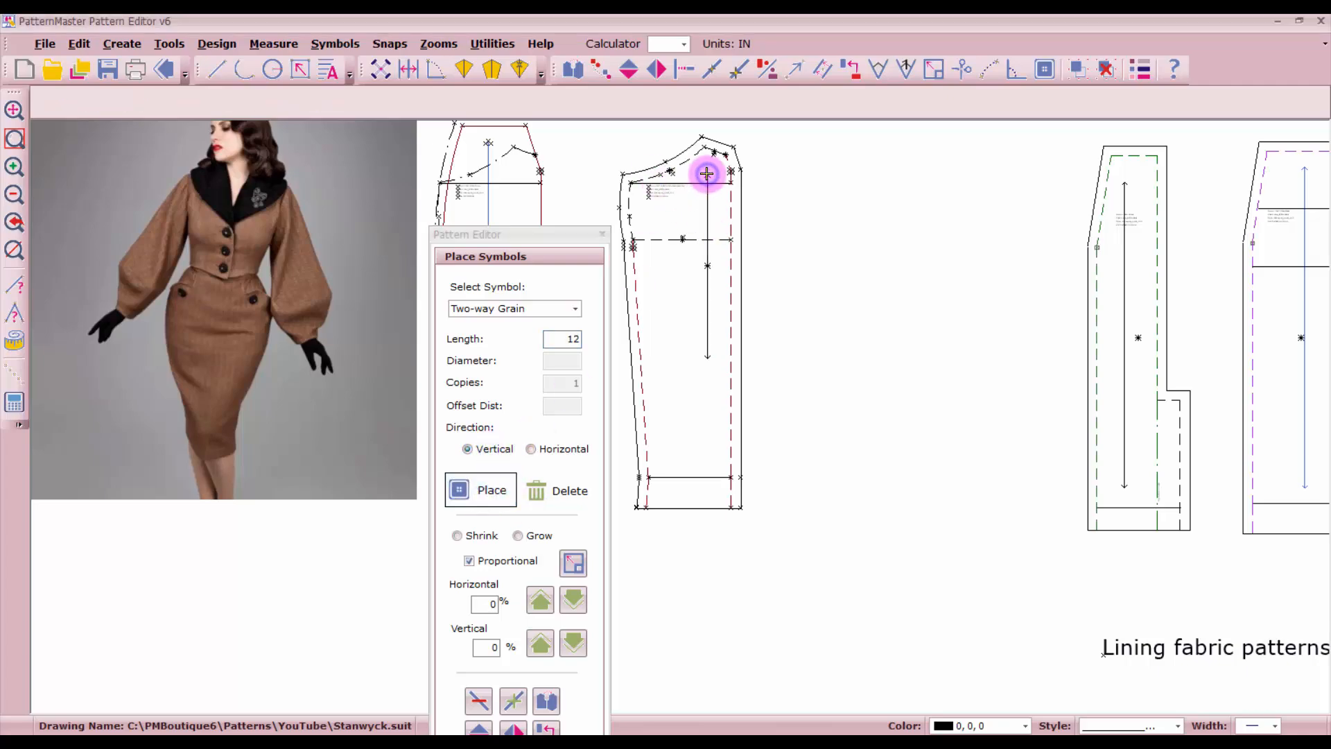
right_click(728, 378)
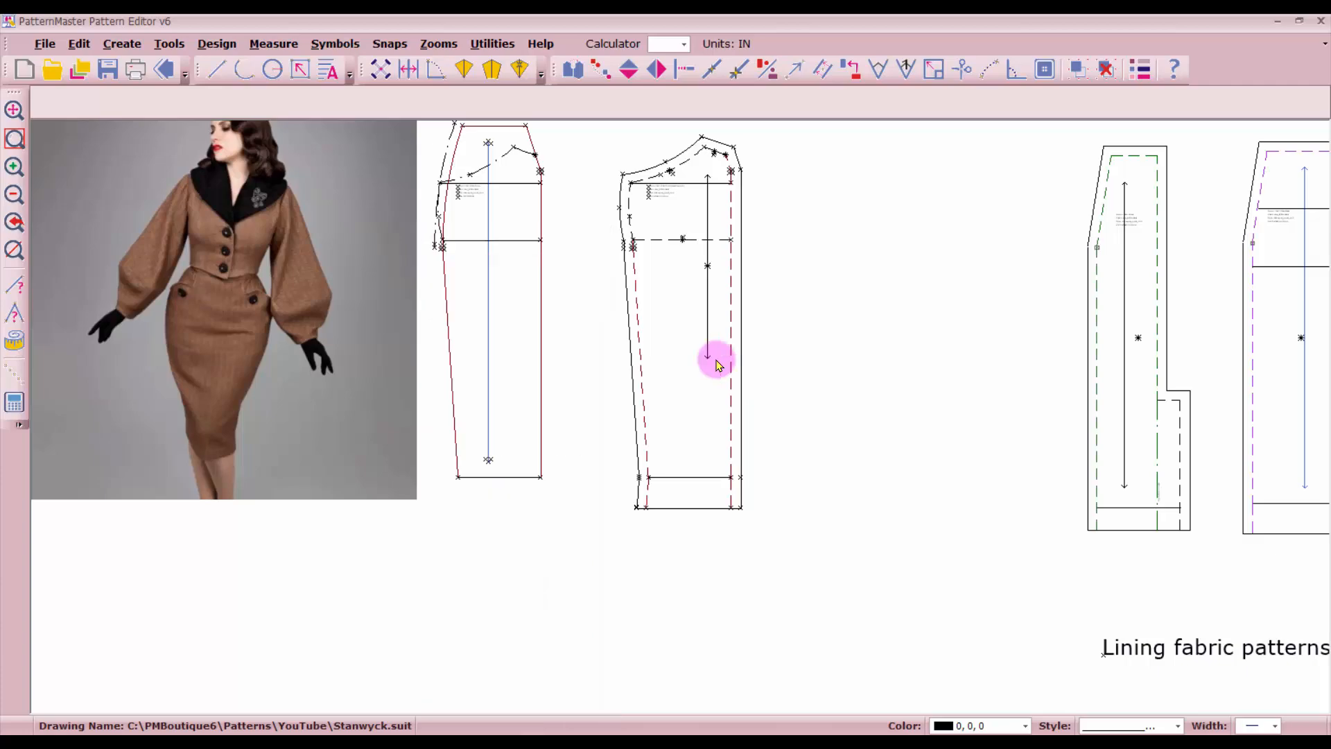
Step: Group all lines, notches, text and the grainline of the pocket overlay into one symbol
click(582, 131)
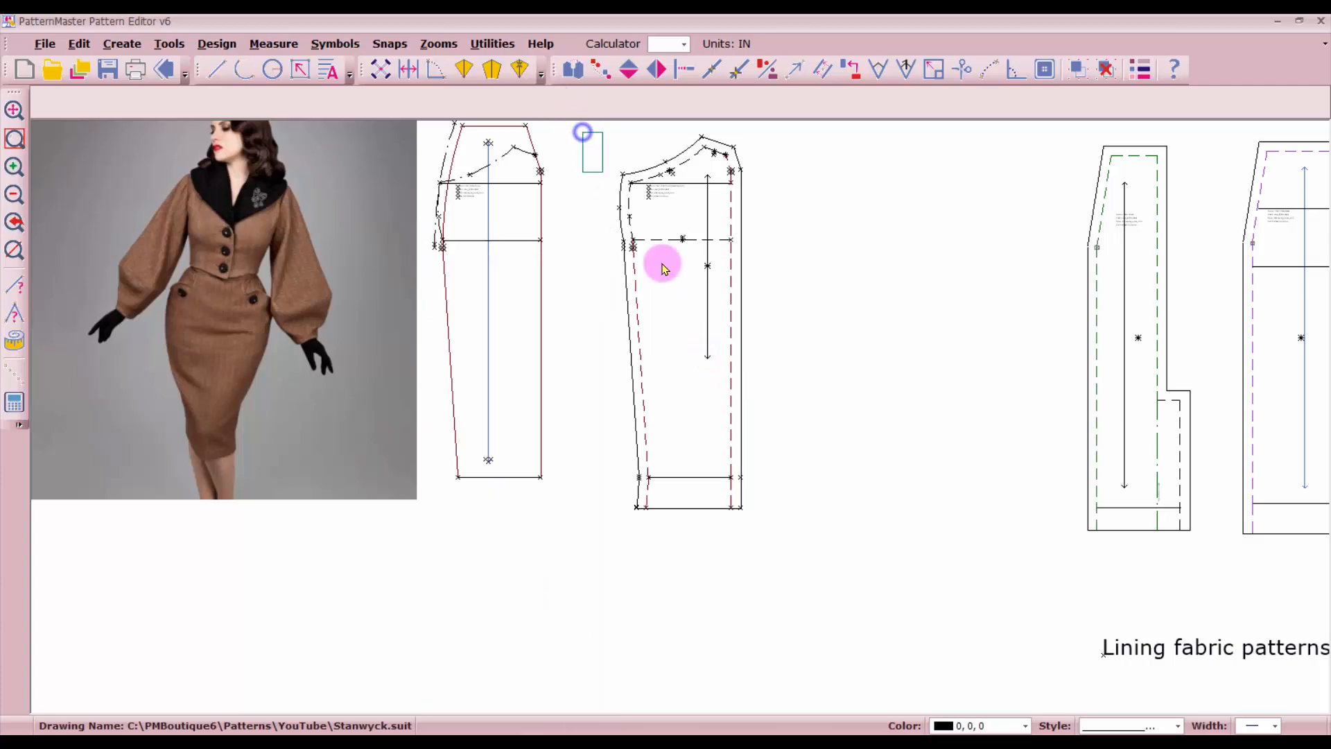
click(772, 532)
click(1077, 69)
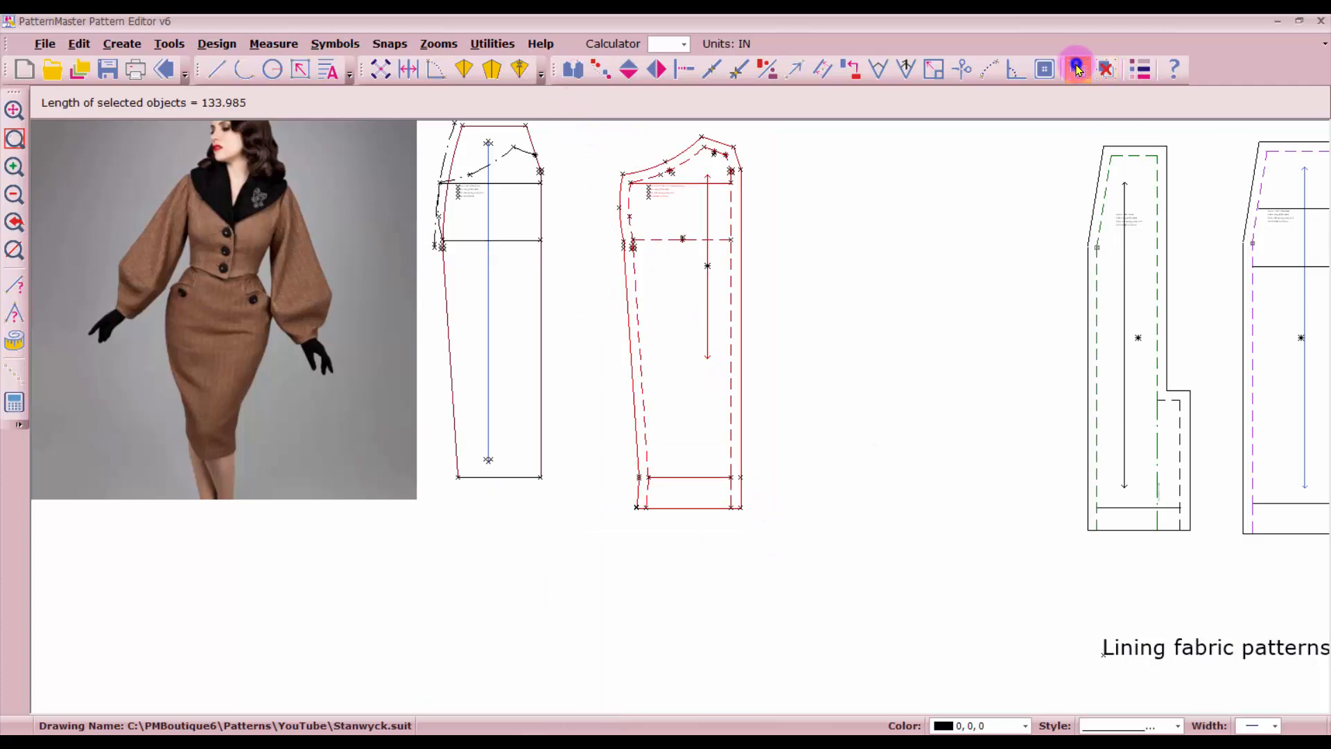
Step: Move the grouped pocket overlay to the start of the fashion fabric patterns row and review its label and notches
scroll(921, 487, down, 3)
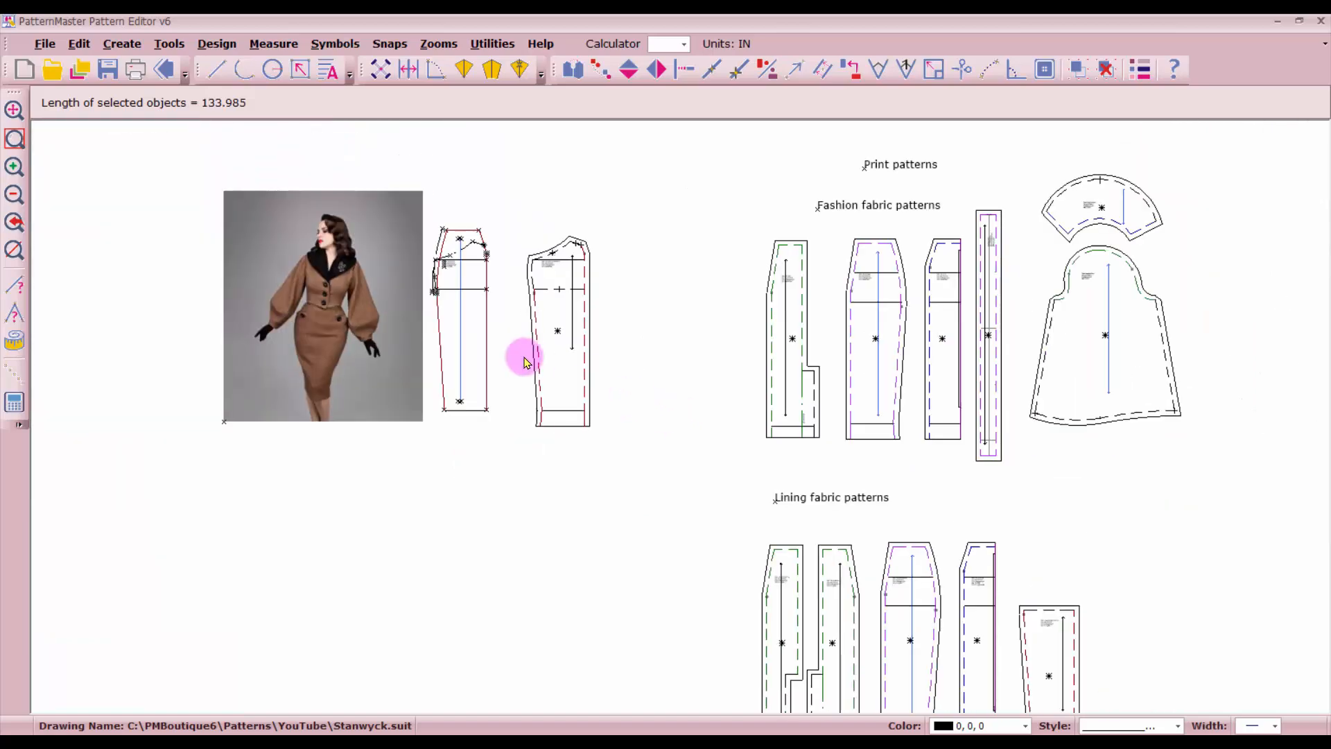
click(546, 325)
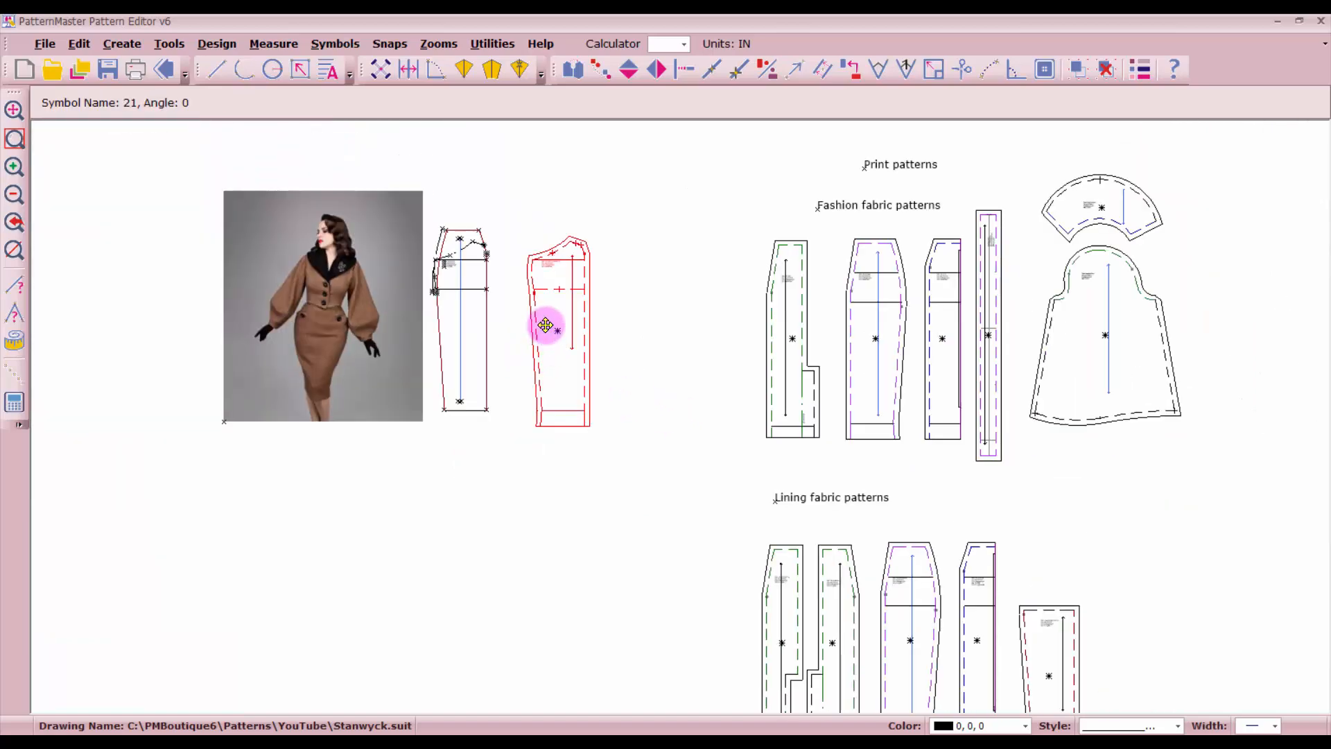
mouse_move(549, 329)
mouse_down()
mouse_move(692, 321)
mouse_move(703, 342)
mouse_up()
scroll(679, 412, up, 5)
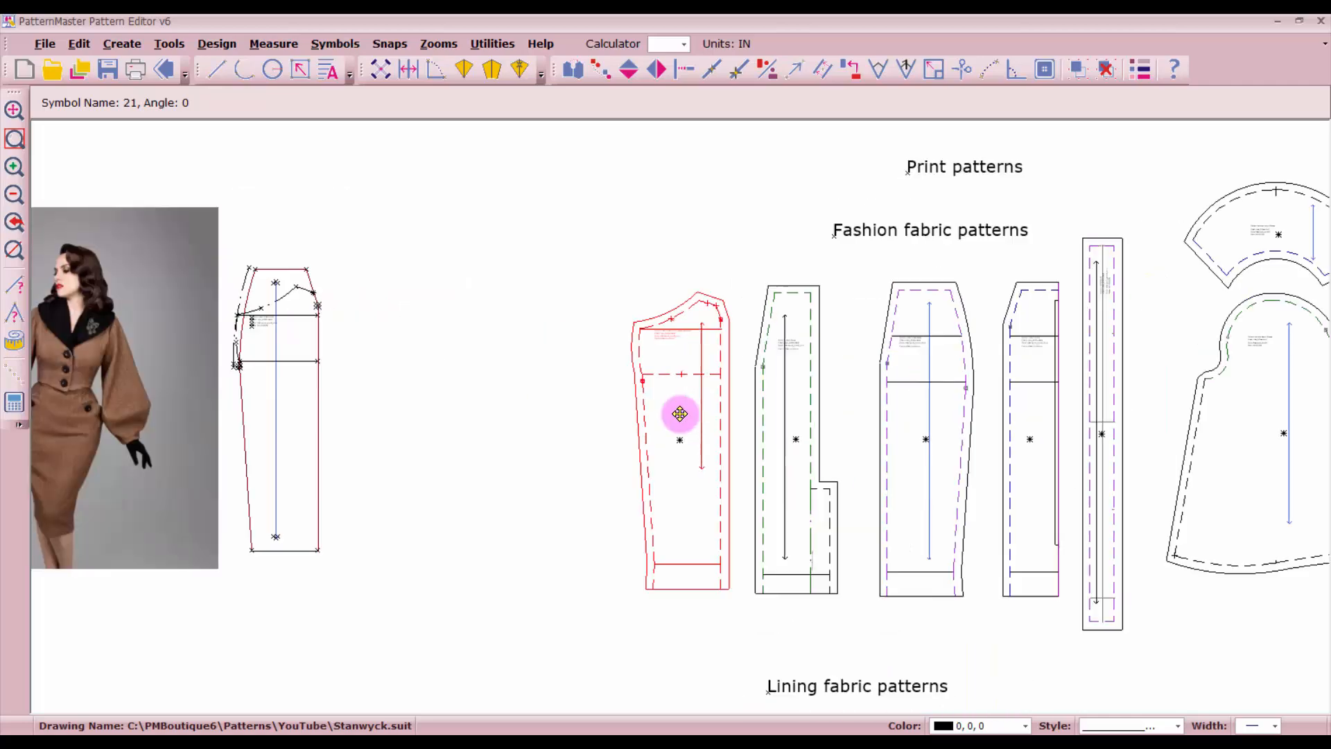
scroll(676, 412, up, 2)
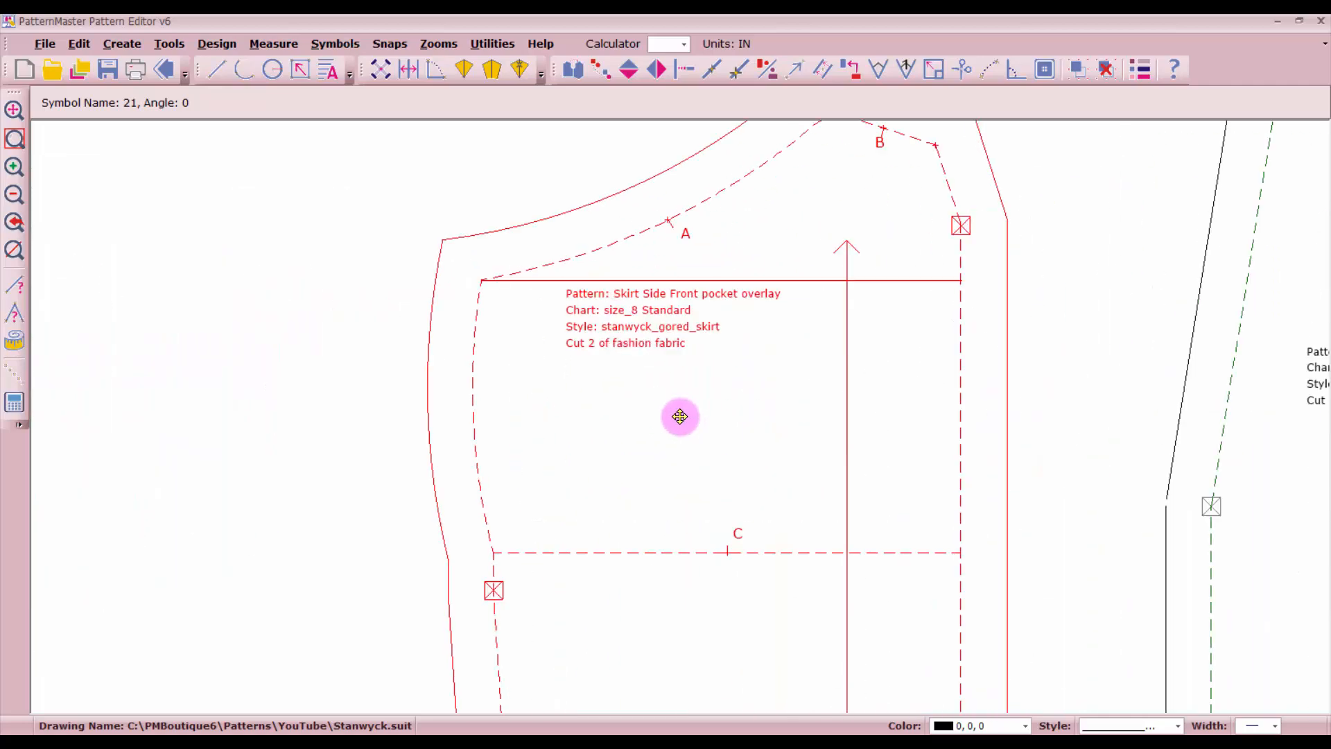
scroll(679, 416, down, 8)
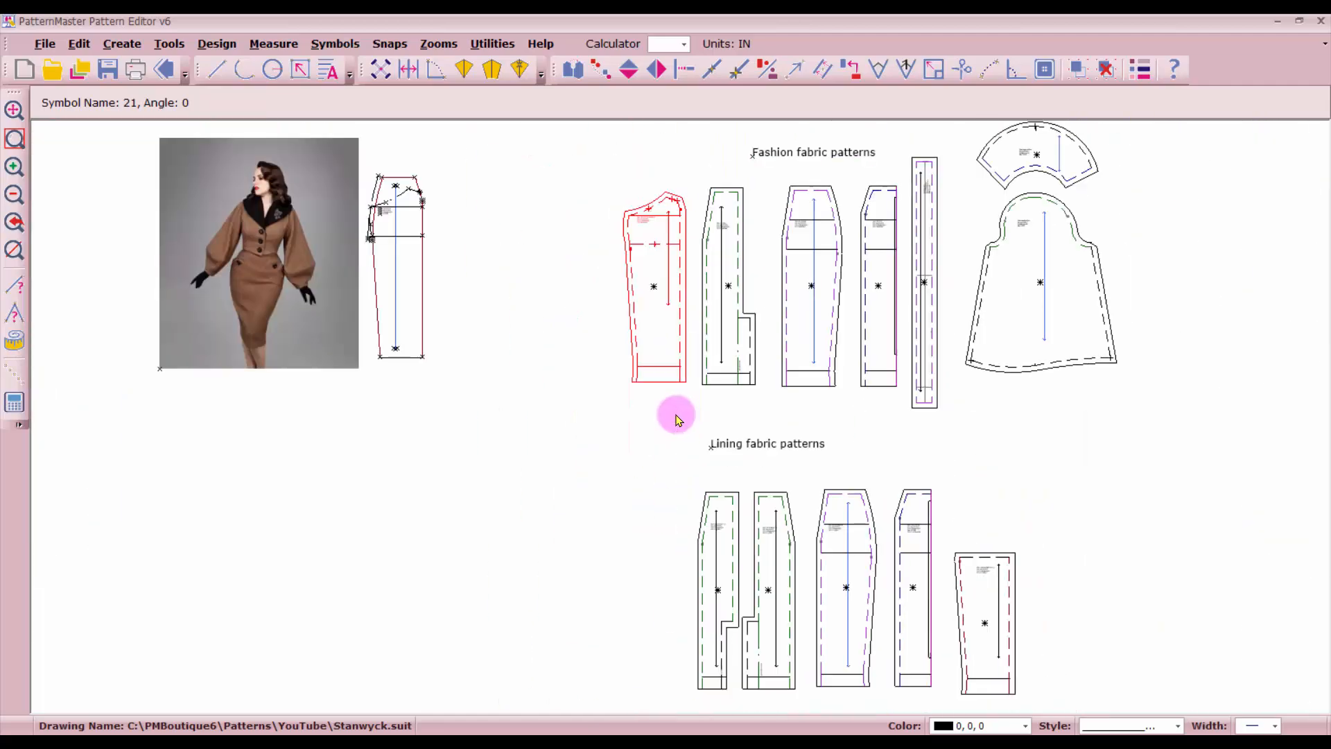
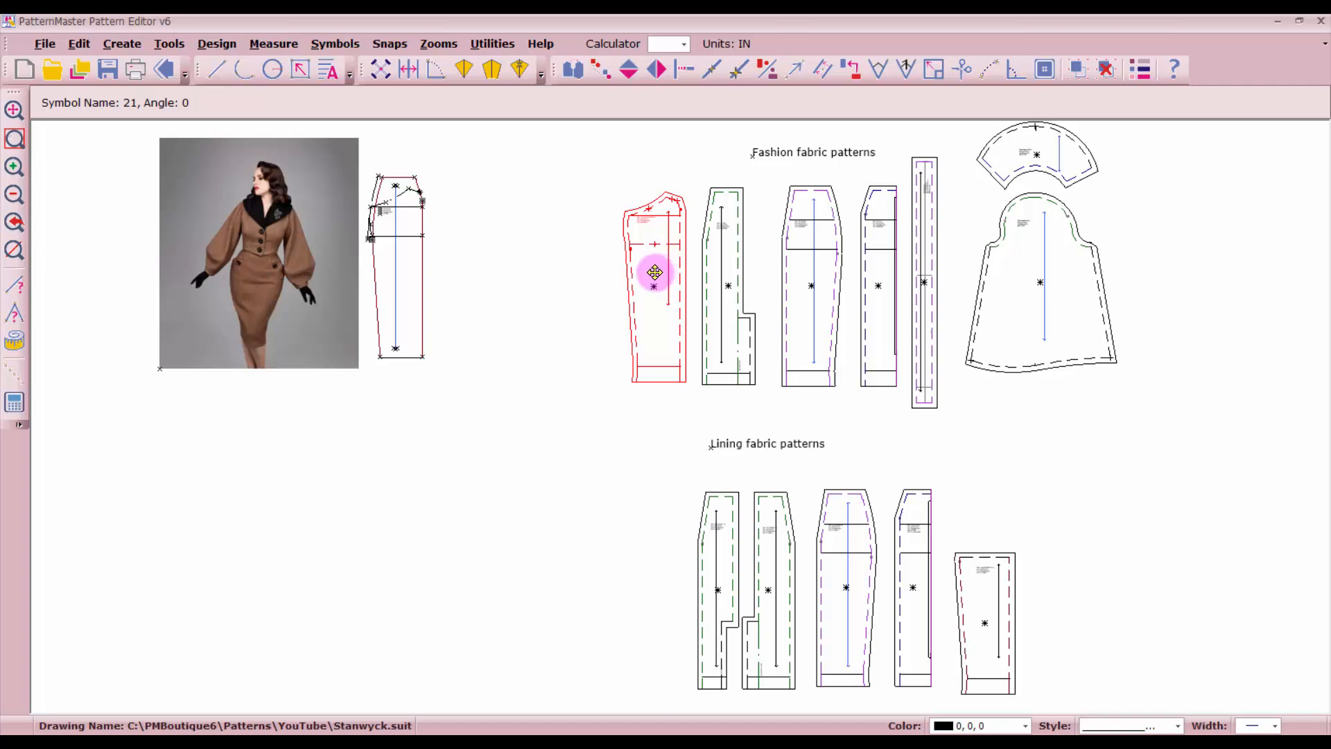
Step: Make one copy of the pocket overlay beside the lower skirt side front lining pattern and ungroup the copy
click(600, 72)
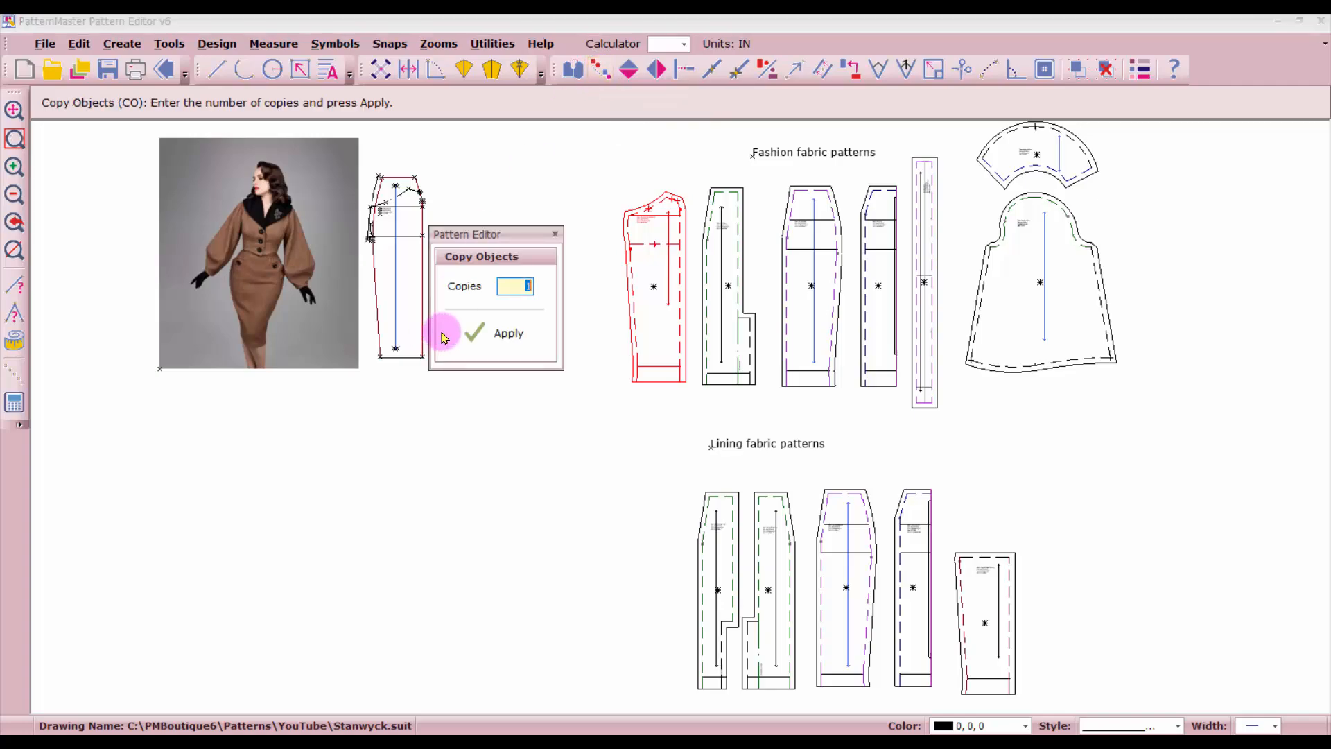
click(497, 324)
click(669, 252)
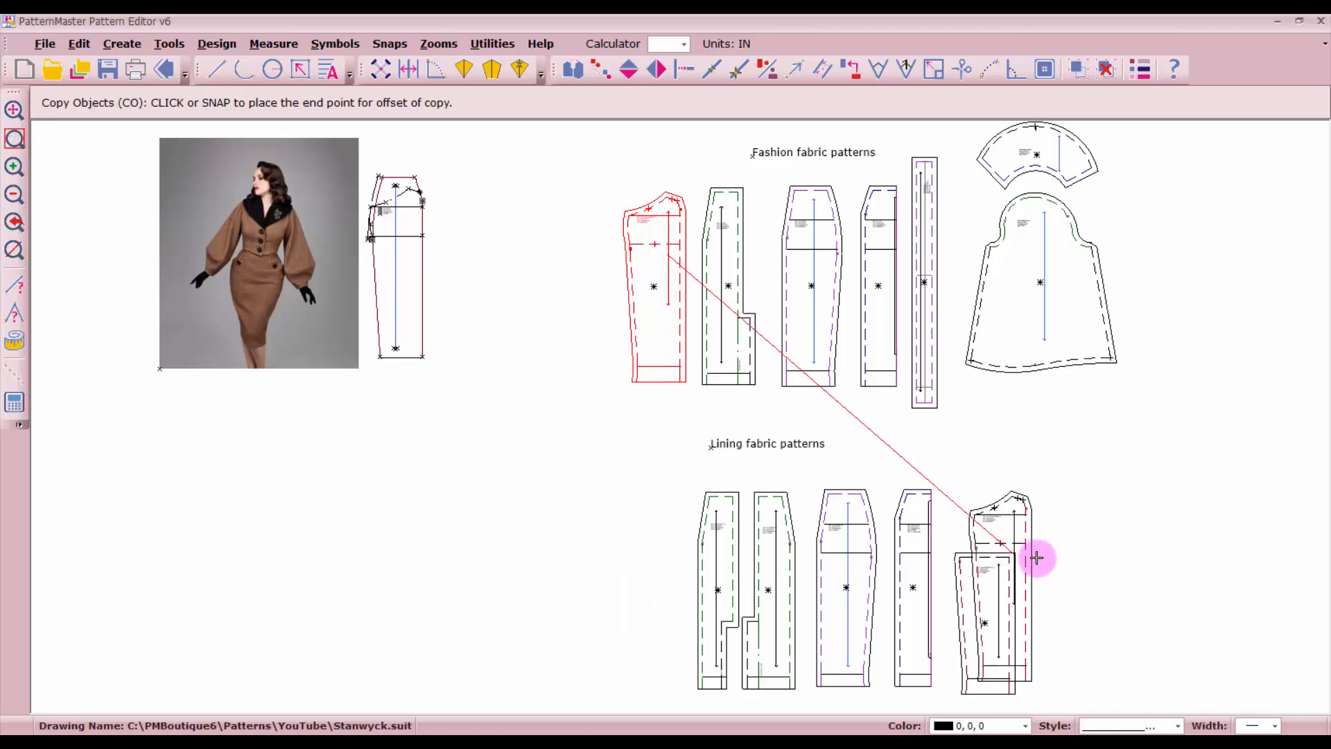
click(1059, 565)
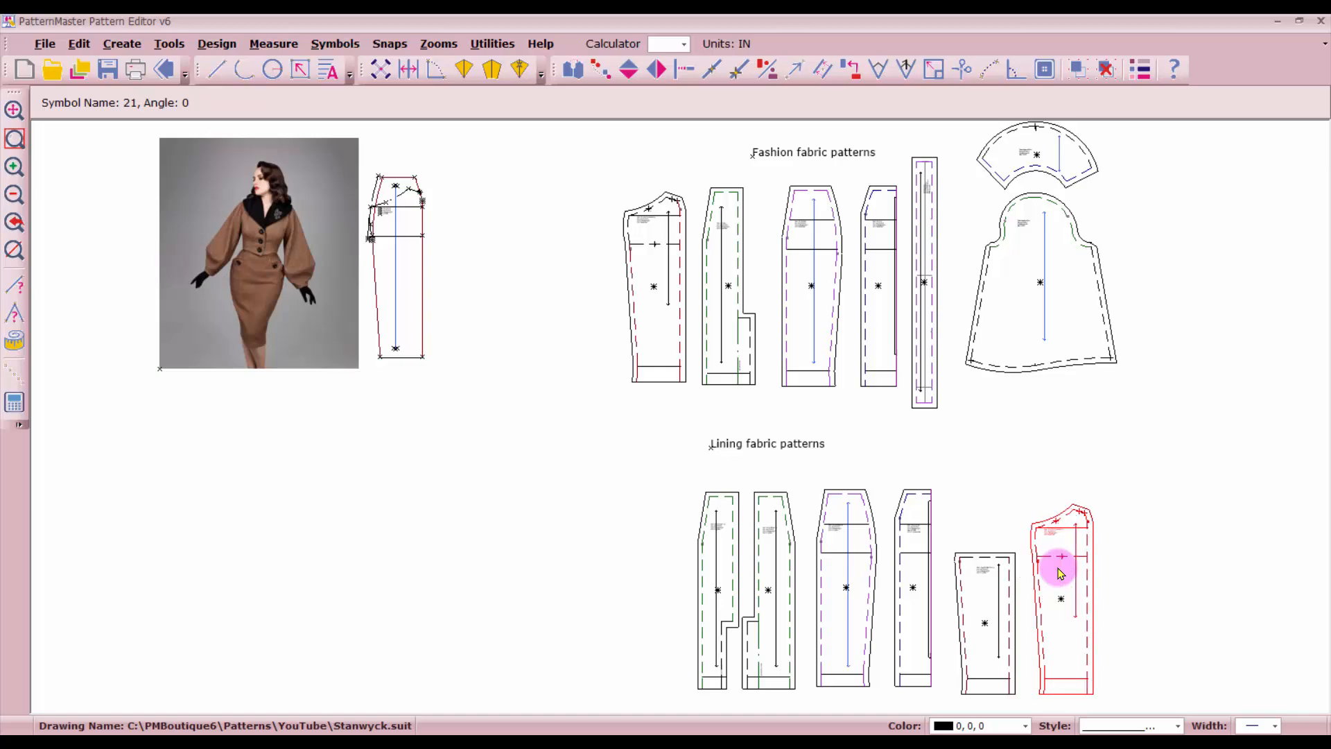
click(12, 254)
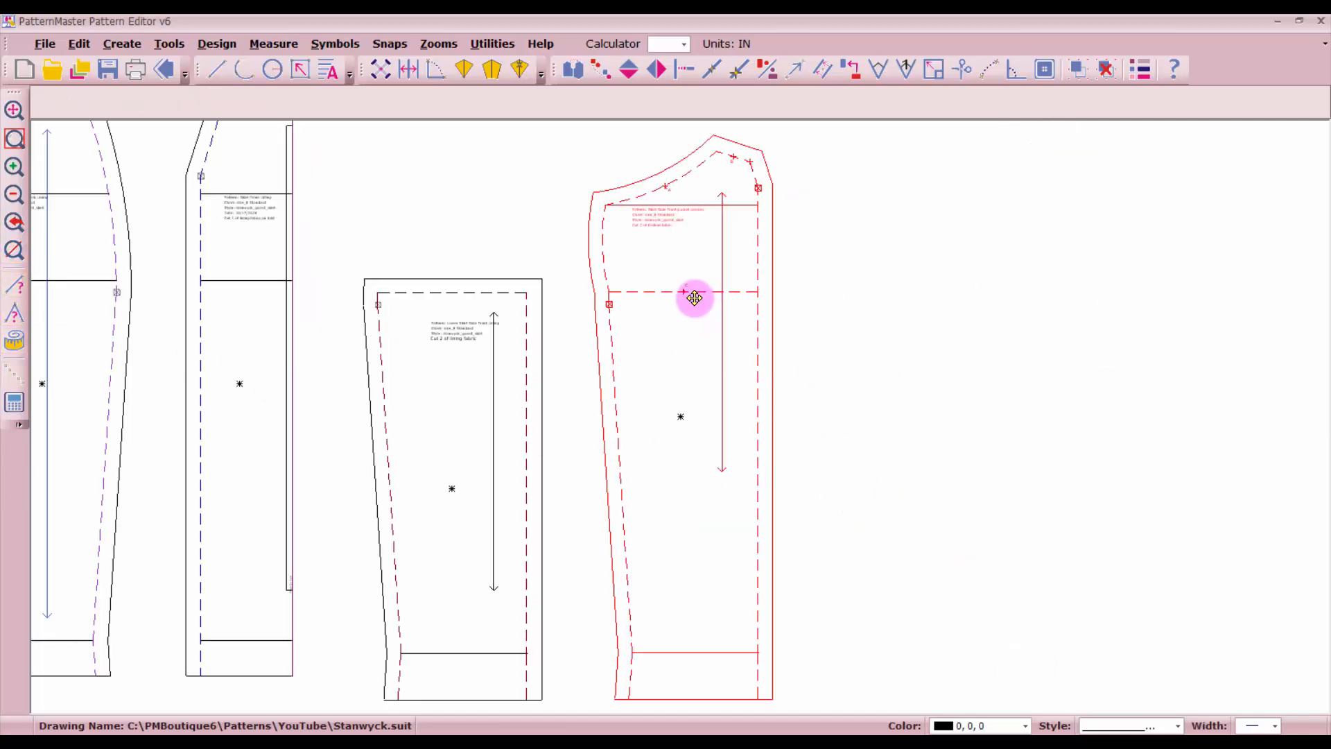
click(1105, 70)
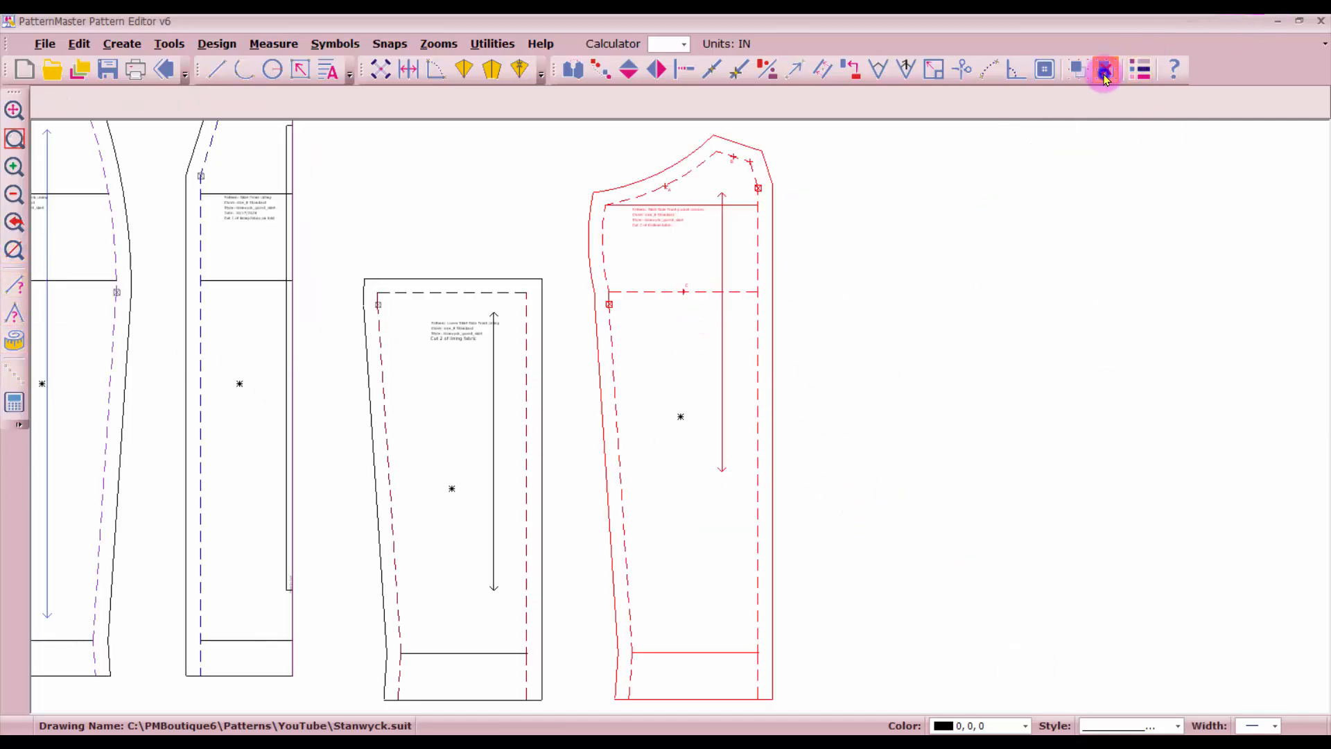
Step: Offset the copy's horizontal dashed line at notch C downward by 0.625 inches as a seam allowance
click(689, 312)
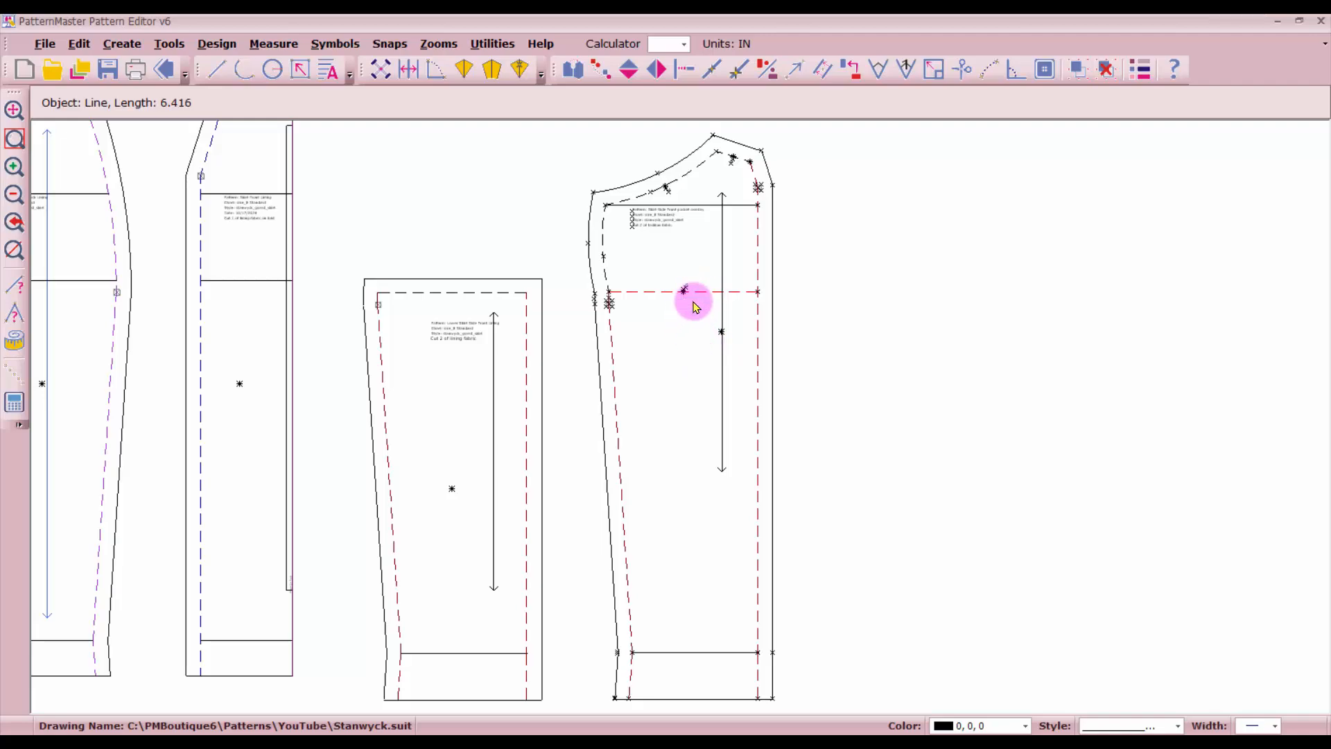
click(823, 72)
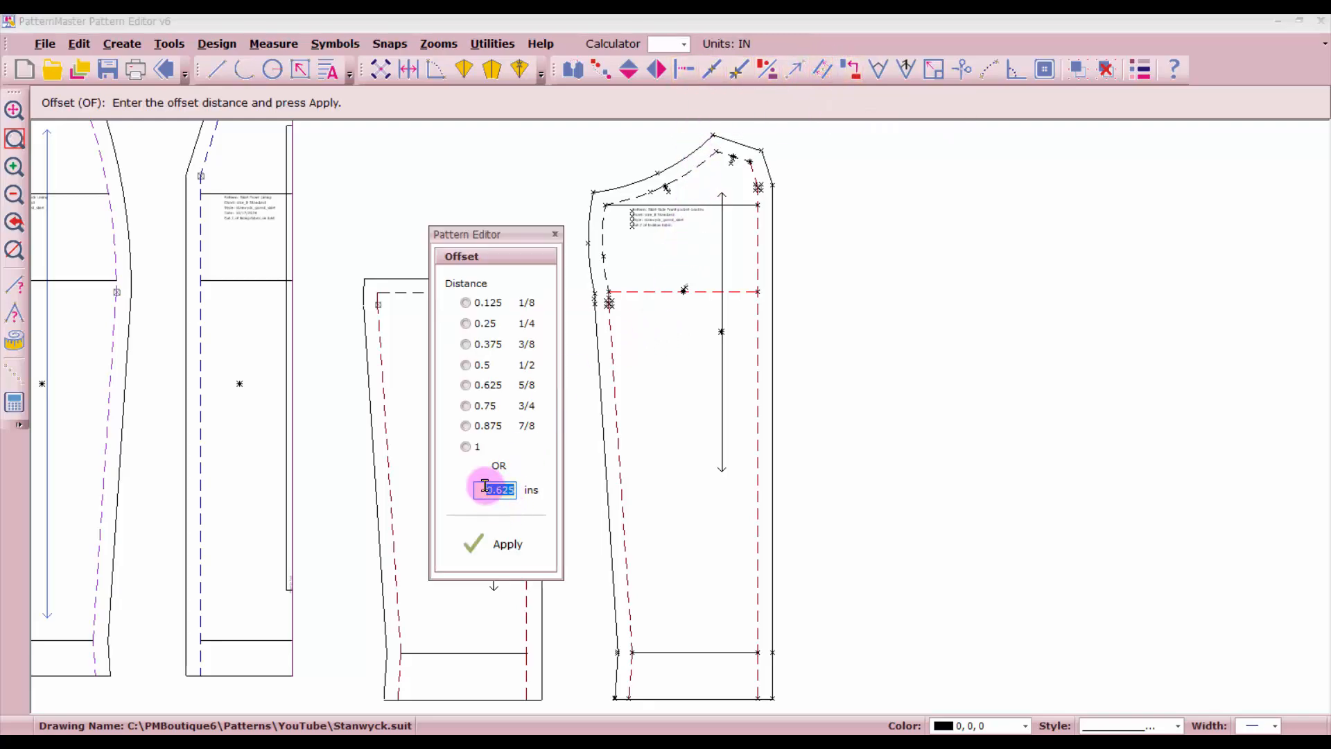
click(479, 384)
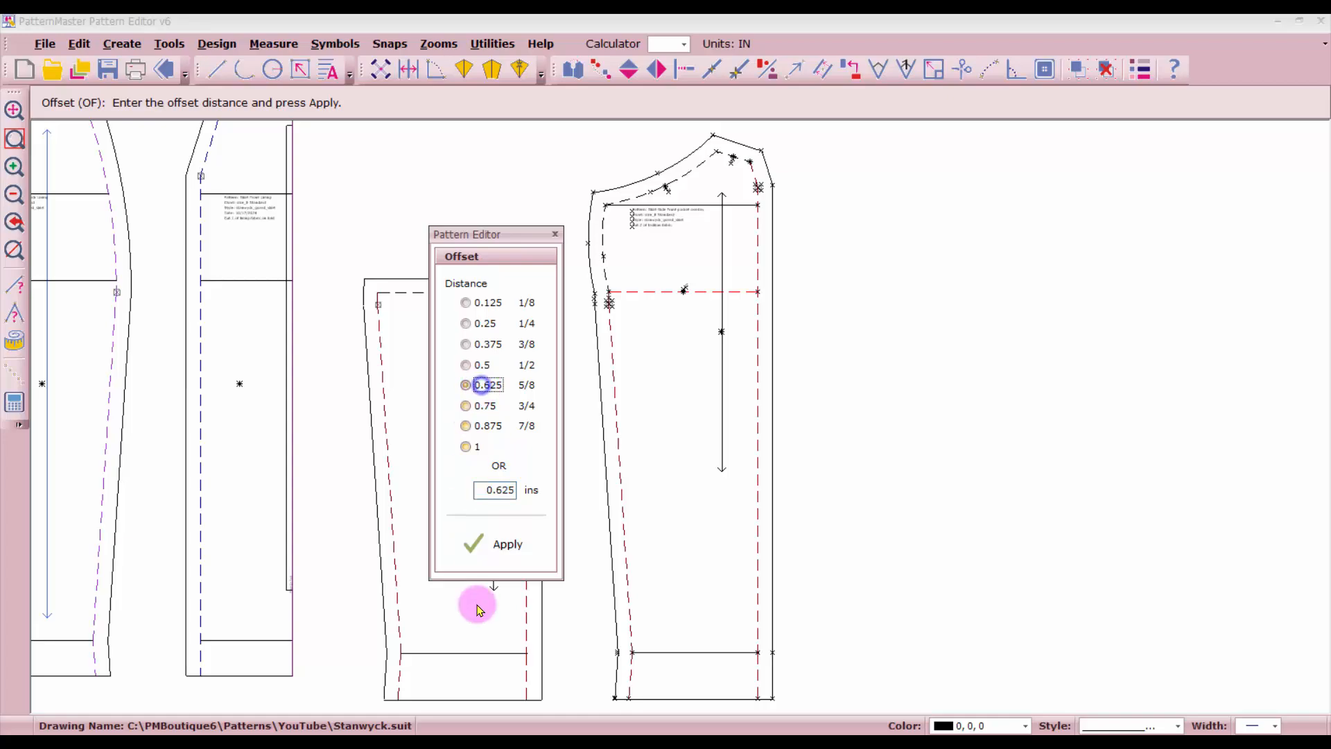
click(510, 554)
click(652, 294)
click(652, 297)
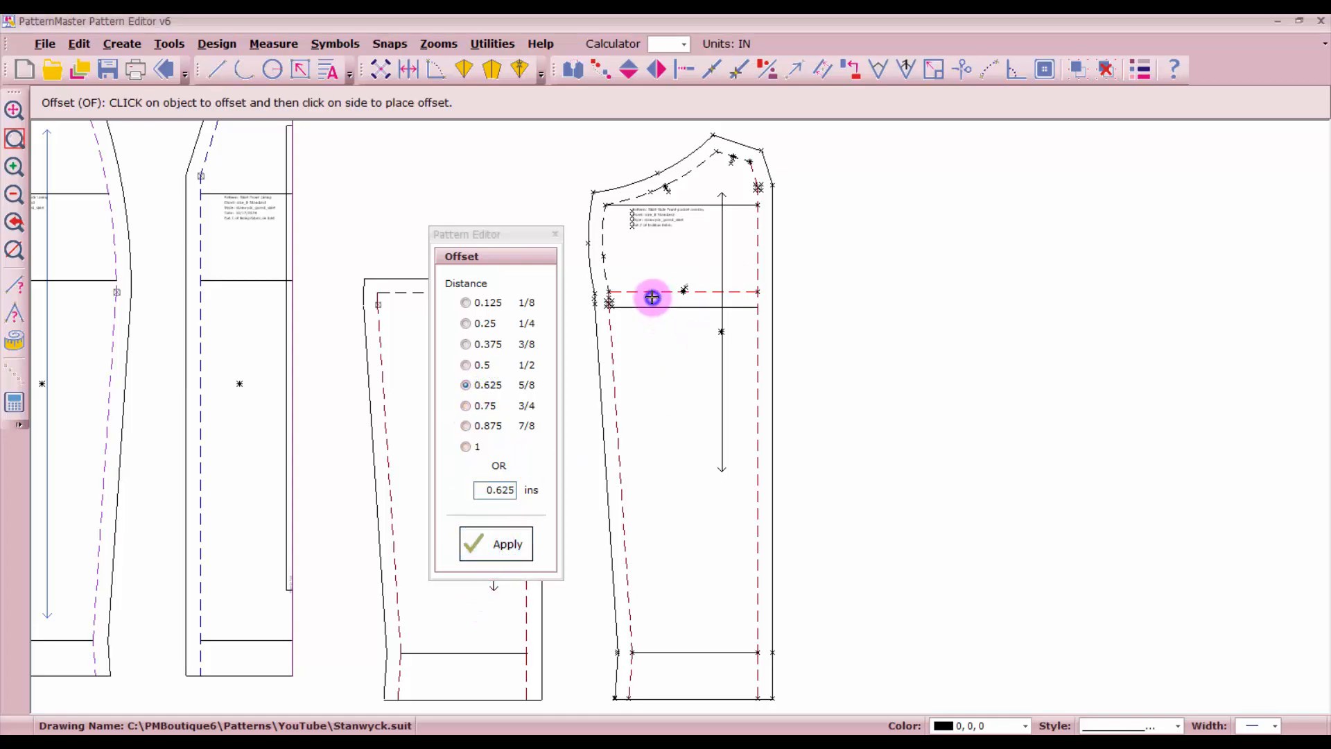
key(Escape)
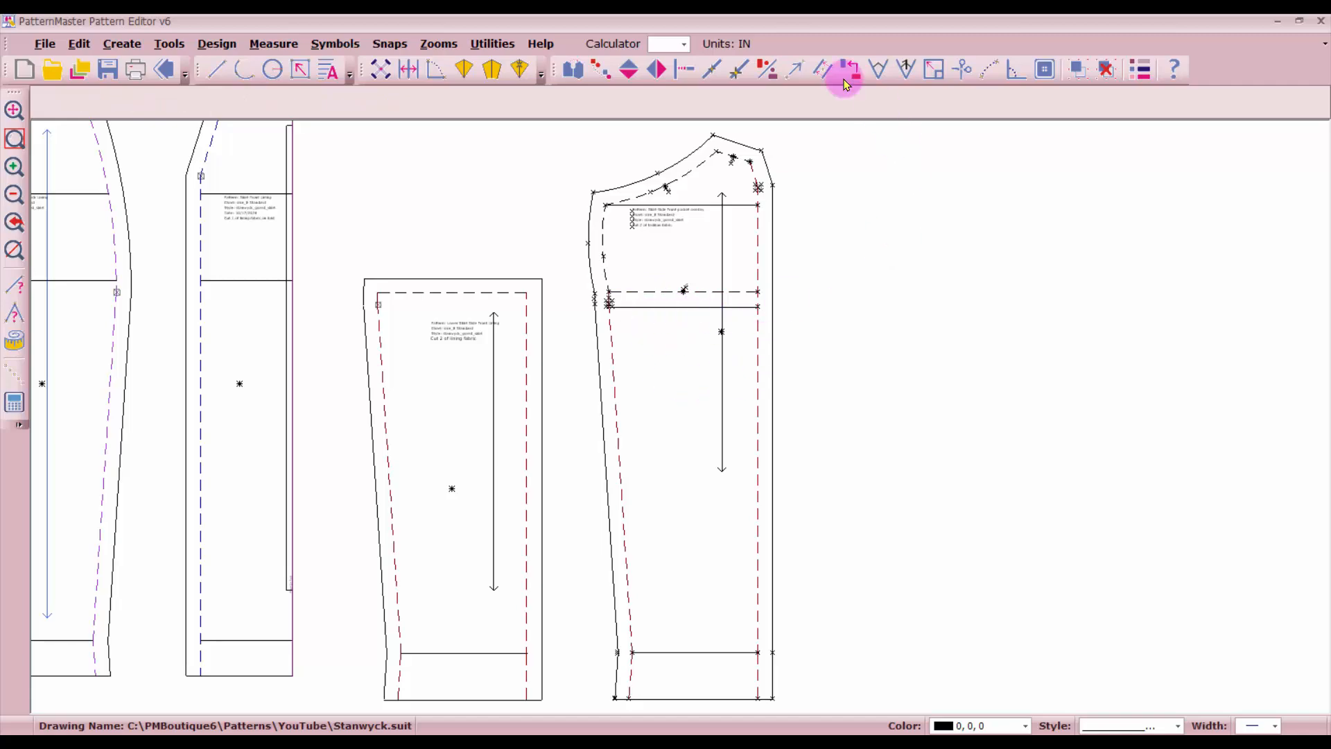
Step: Shorten the copy's straight vertical dashed stitching line to the new seam allowance line below notch C
click(681, 70)
click(757, 293)
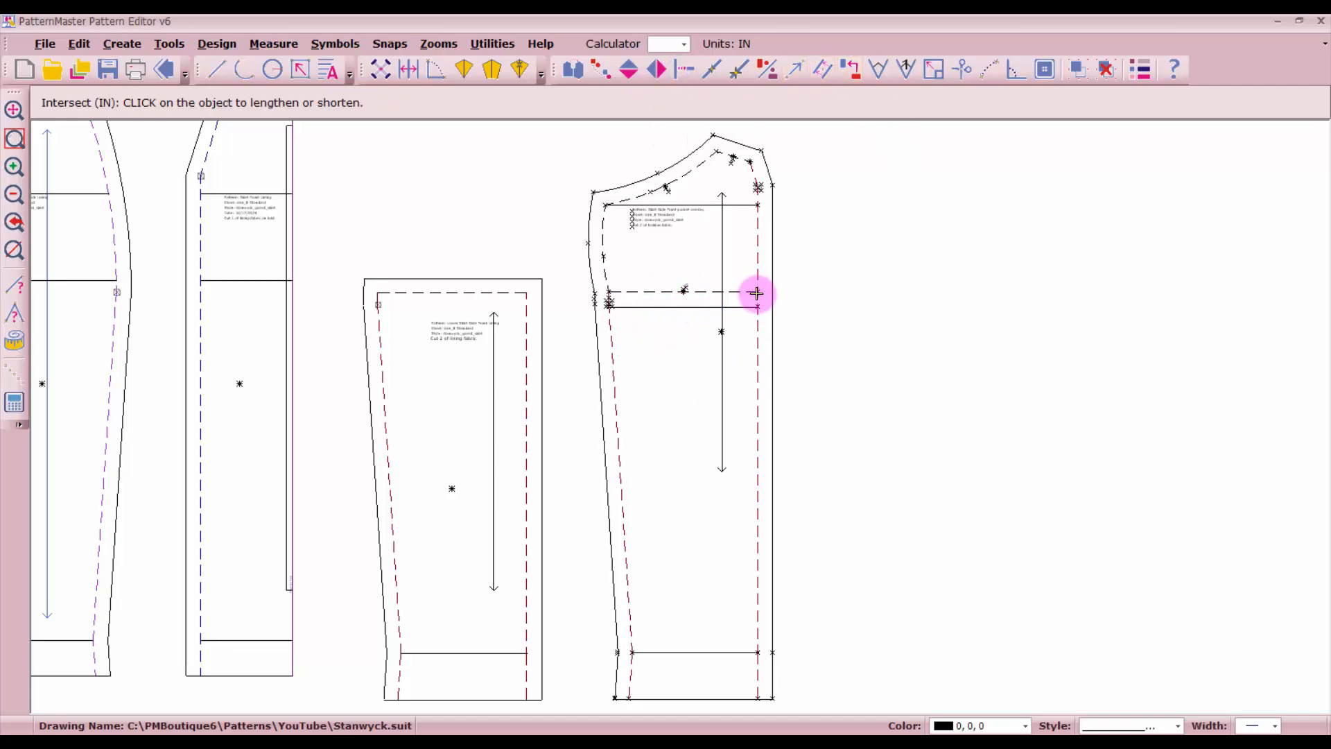
click(737, 307)
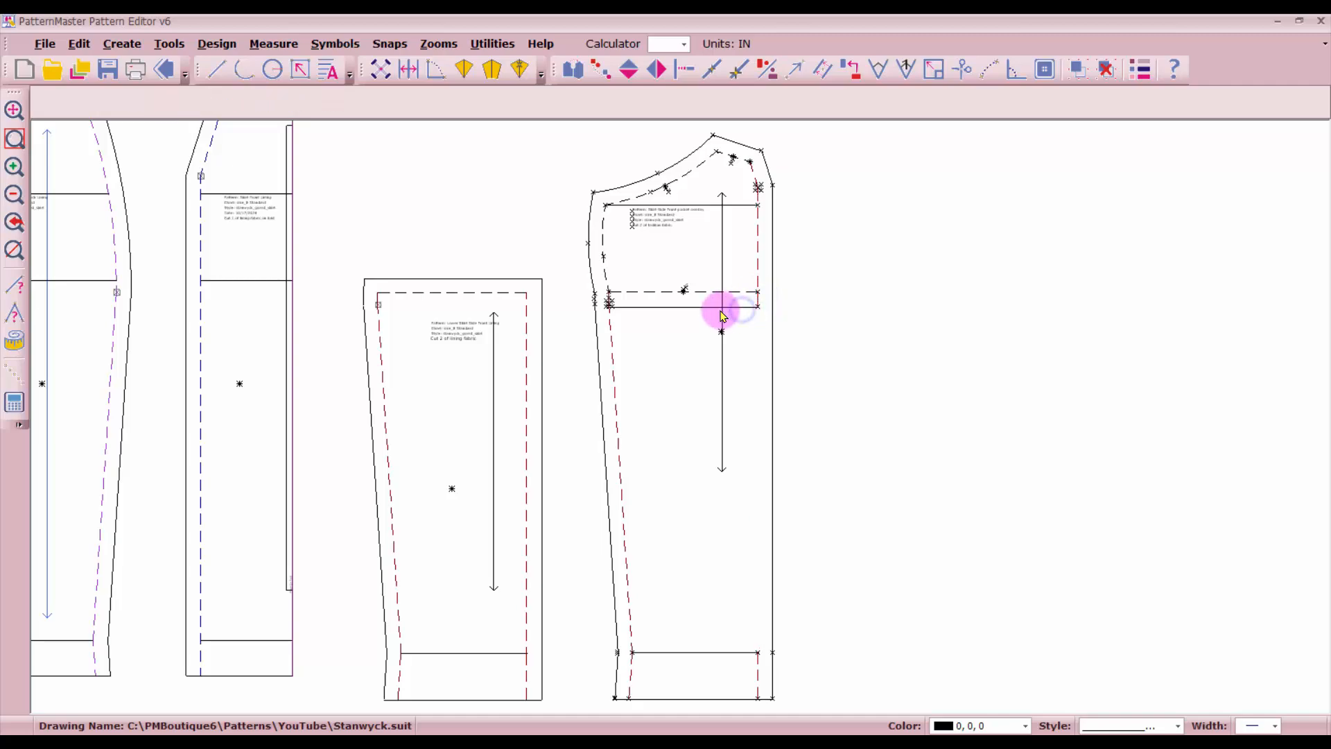
Step: Intersect the short dashed side segment with the new seam allowance line and delete the tapered dashed stitching line below it
scroll(676, 412, up, 2)
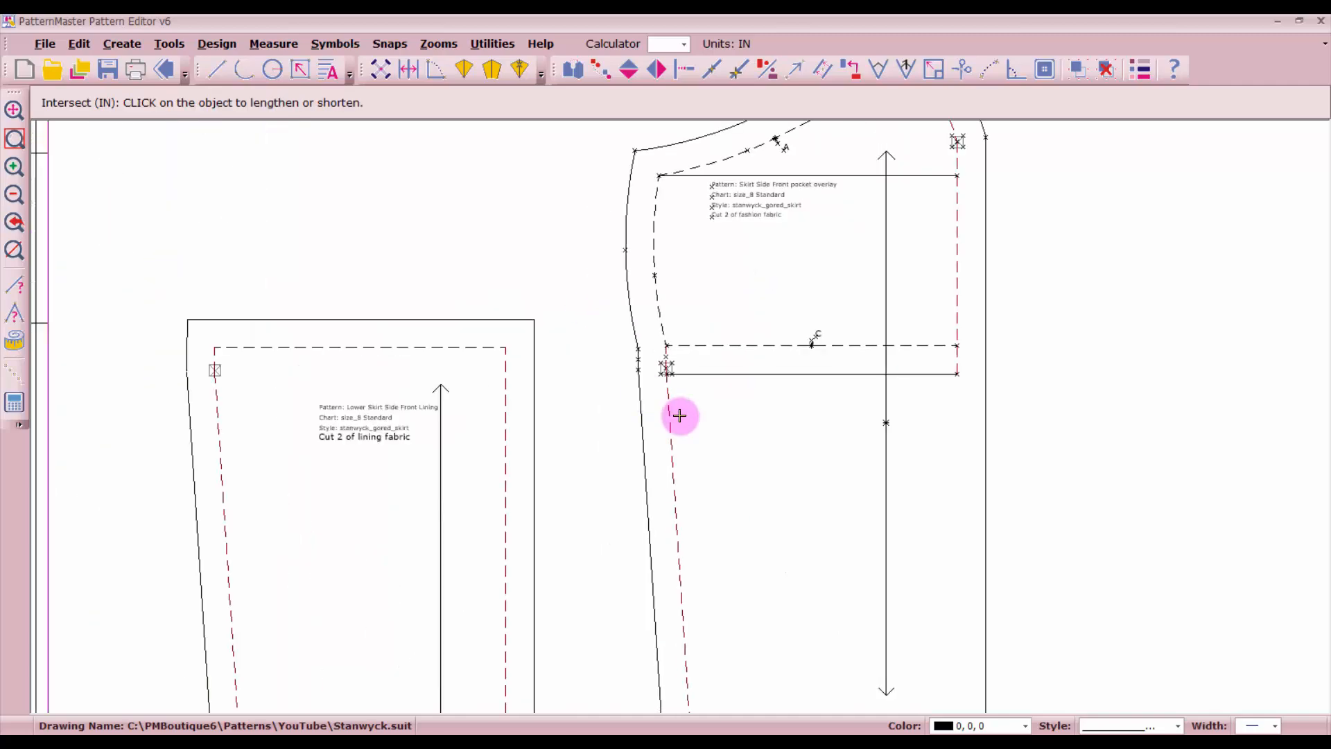
scroll(680, 416, up, 1)
click(805, 326)
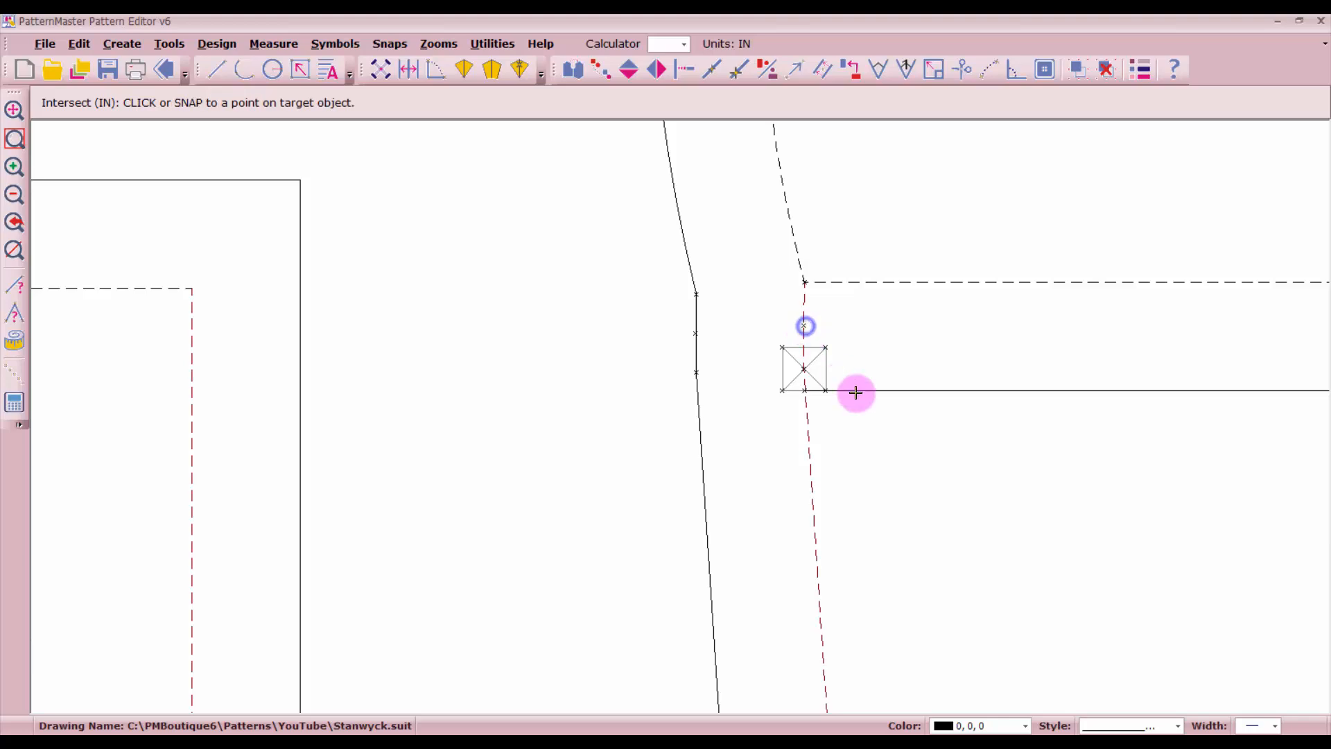
click(856, 392)
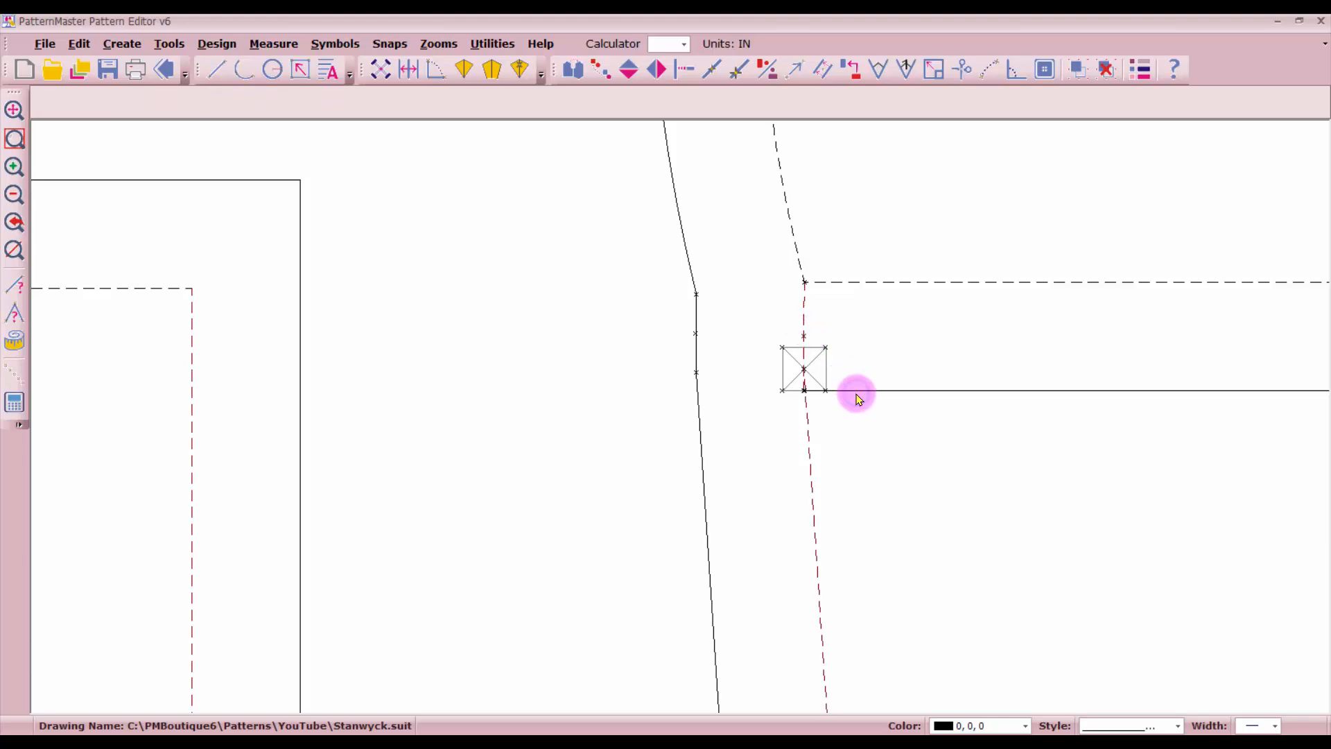
click(808, 435)
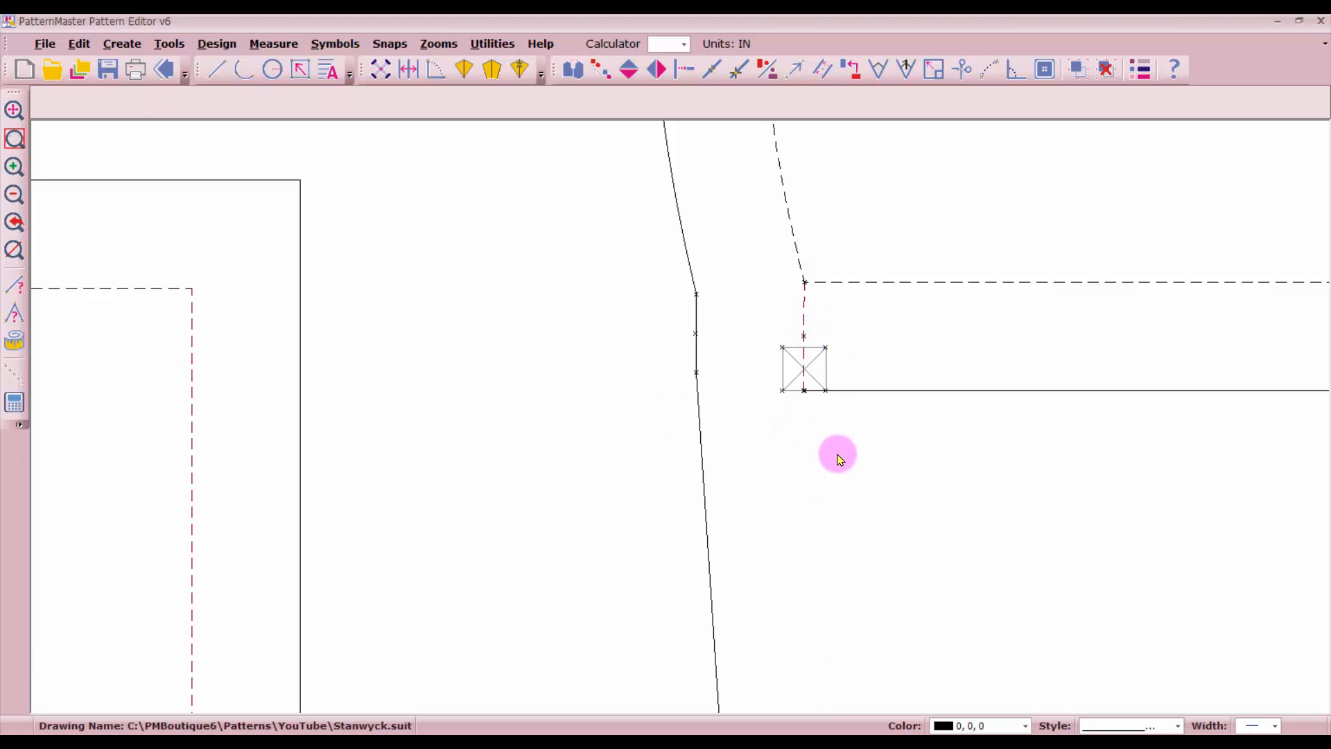
scroll(681, 416, down, 3)
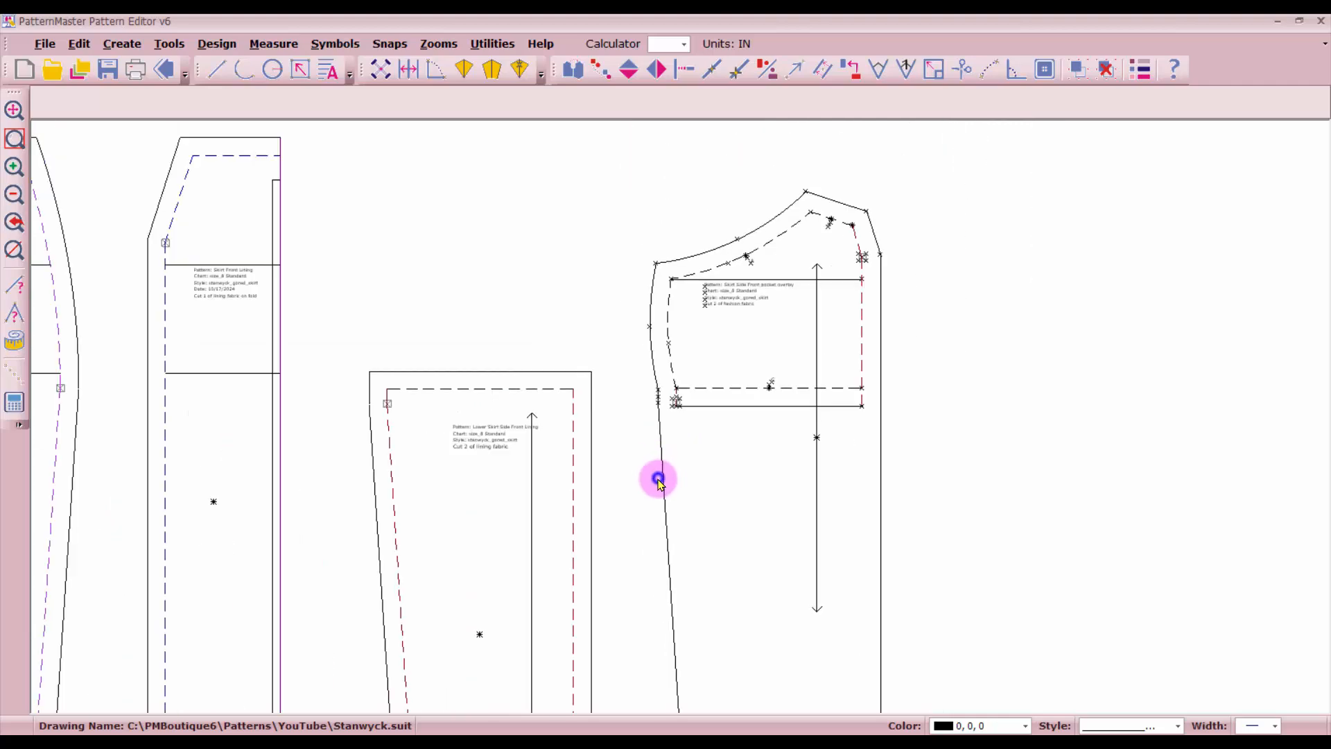
Step: Extend the new seam allowance line below notch C to the copy's straight vertical cutting line
click(659, 479)
shift+click(881, 517)
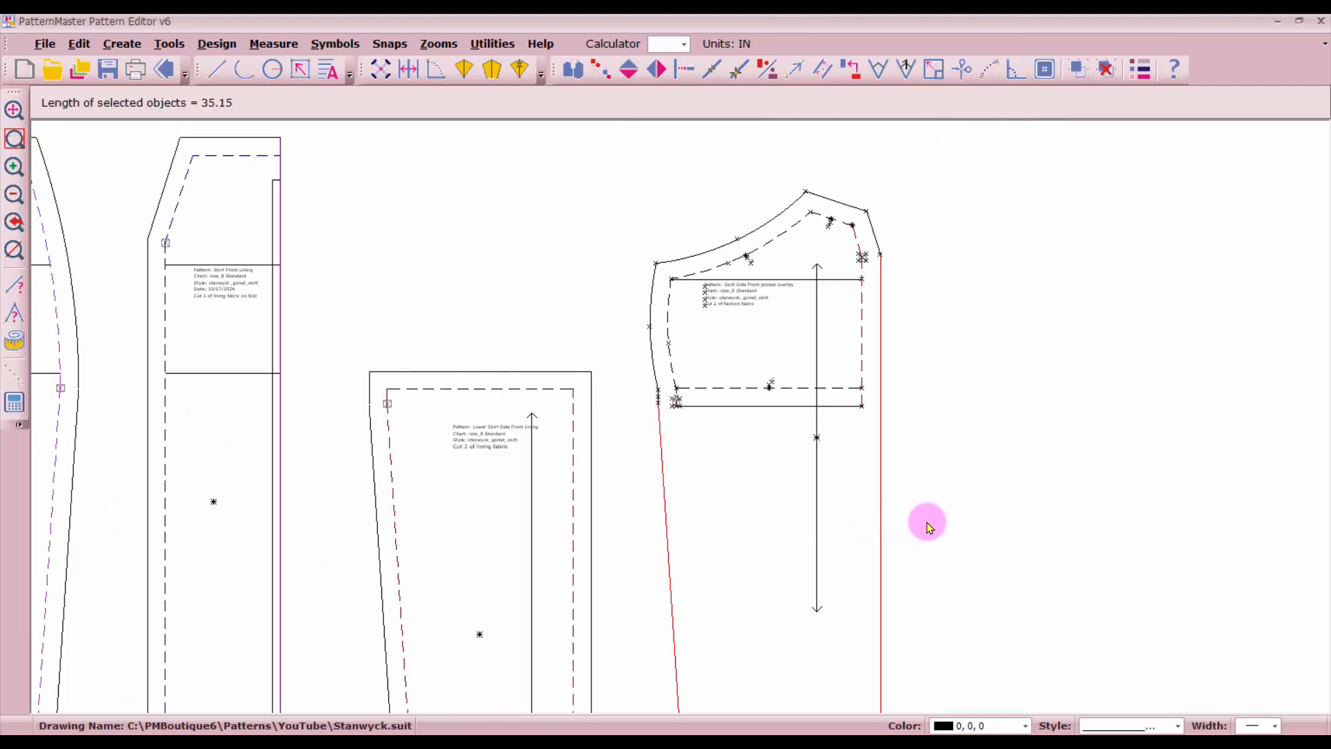
click(682, 70)
click(834, 407)
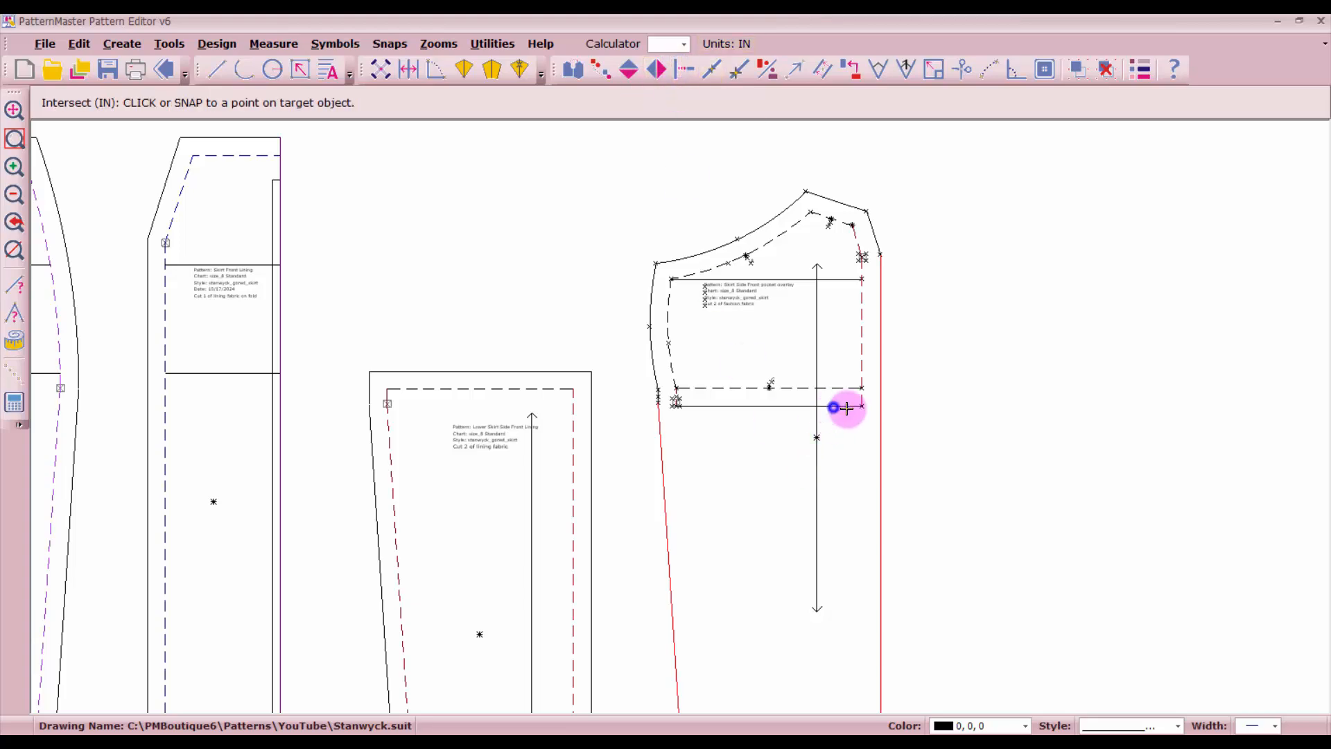
click(893, 397)
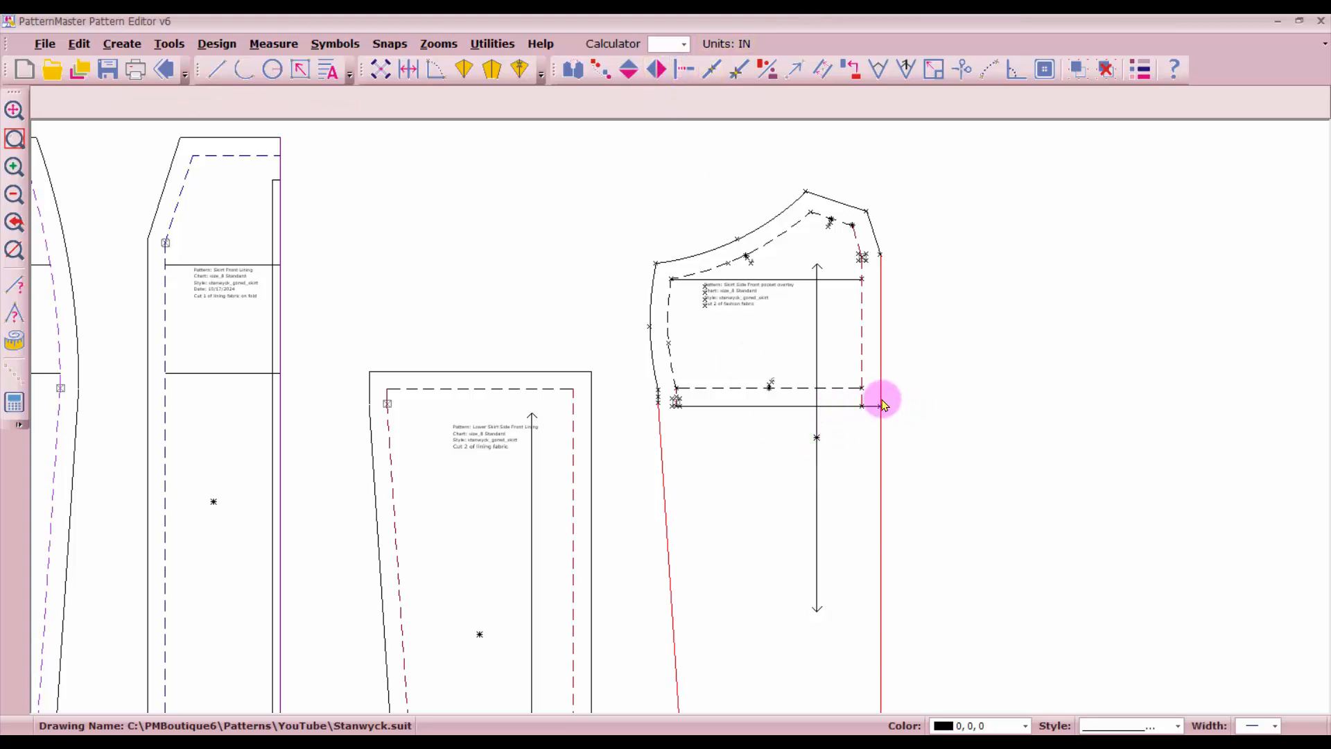
Step: Extend the seam allowance line below notch C to the tapered cutting line, and shorten the straight vertical cutting line to it
click(698, 407)
click(656, 429)
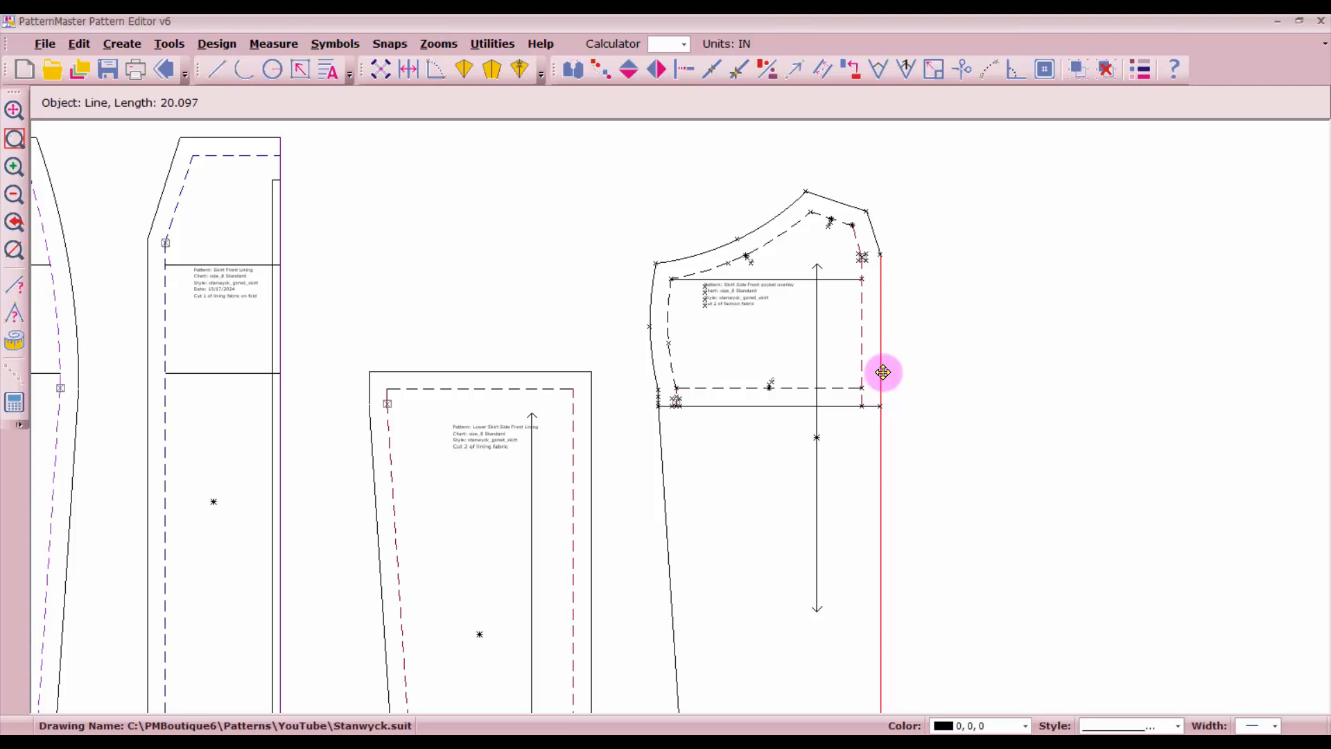
click(685, 72)
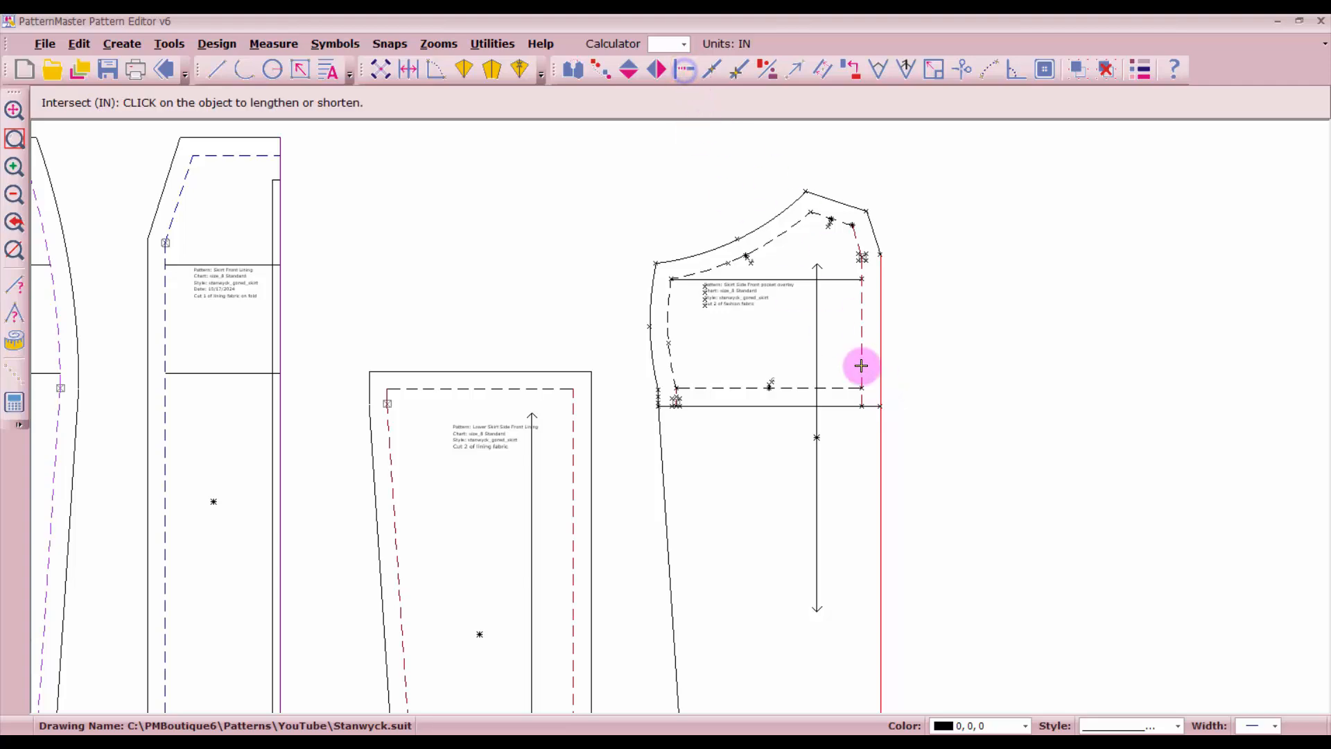
click(882, 375)
click(835, 407)
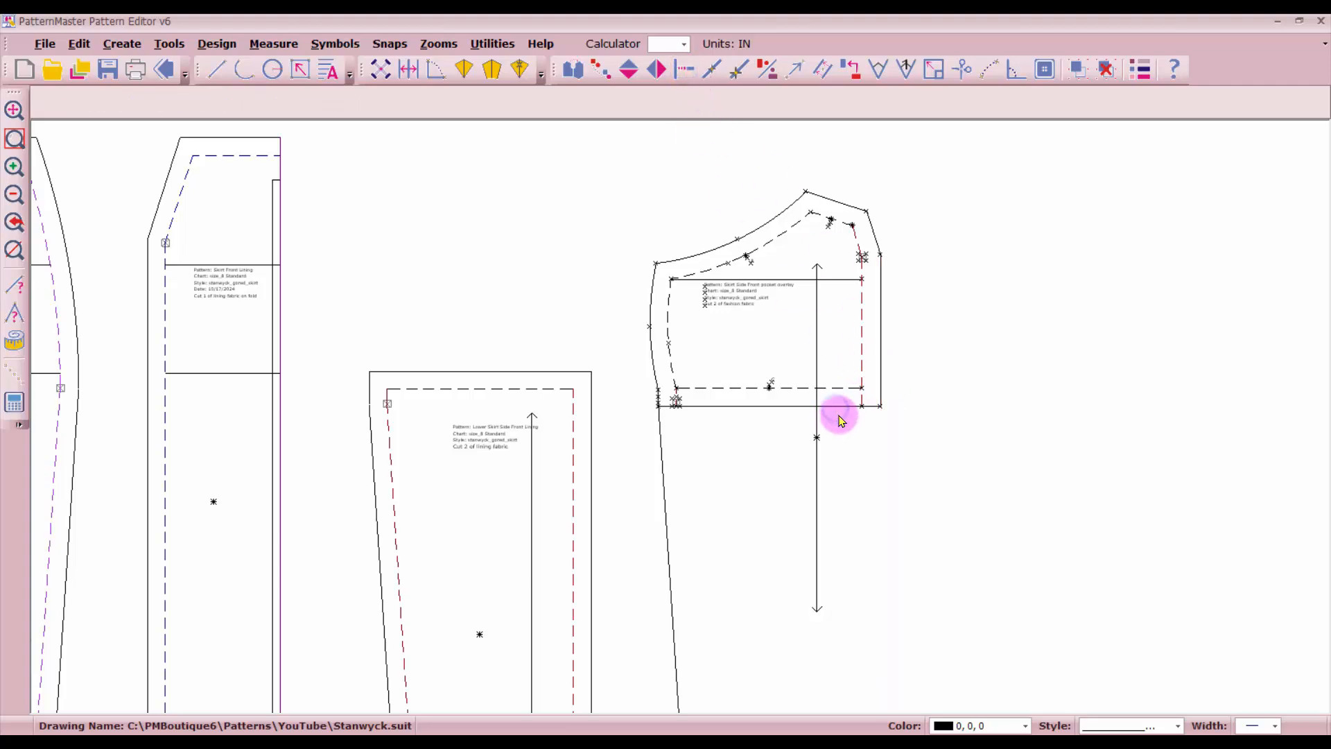
Step: Delete the tapered cutting line below the copy's seam allowance line and remove the copy's two-way grain arrow
click(666, 486)
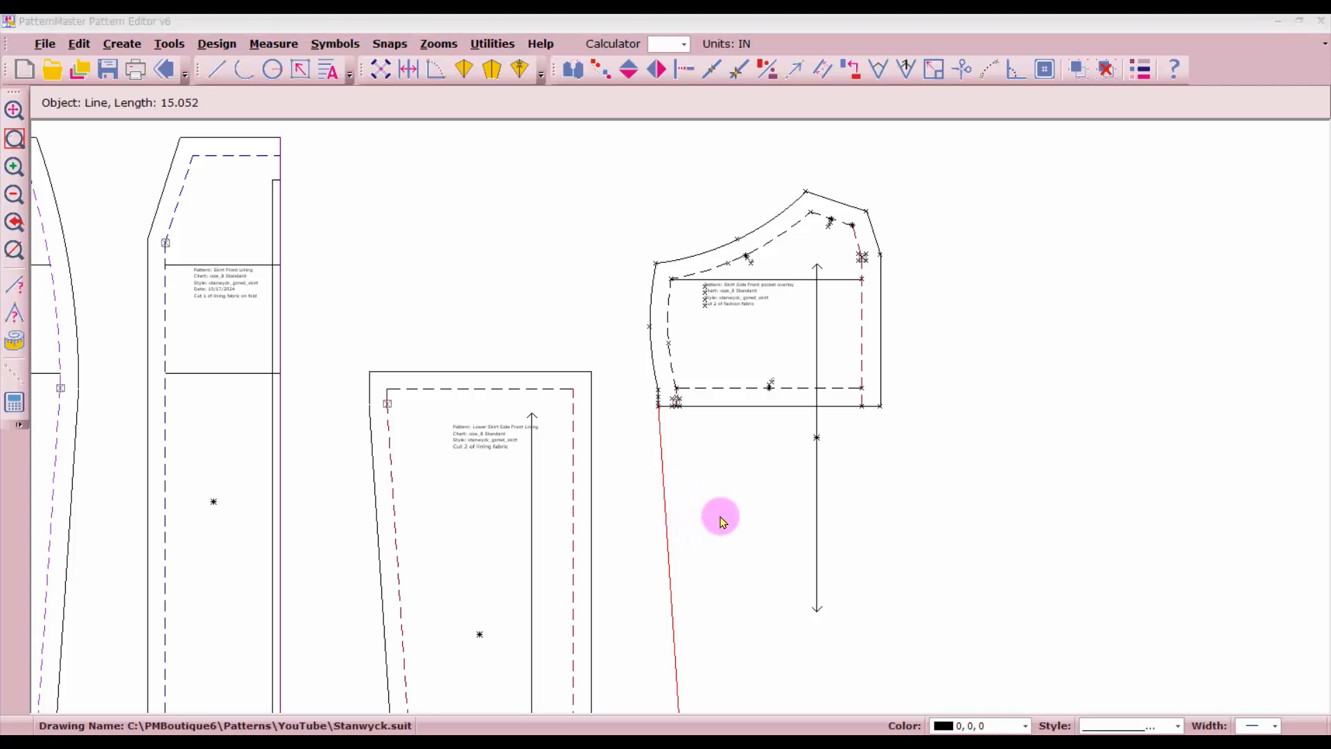
click(663, 497)
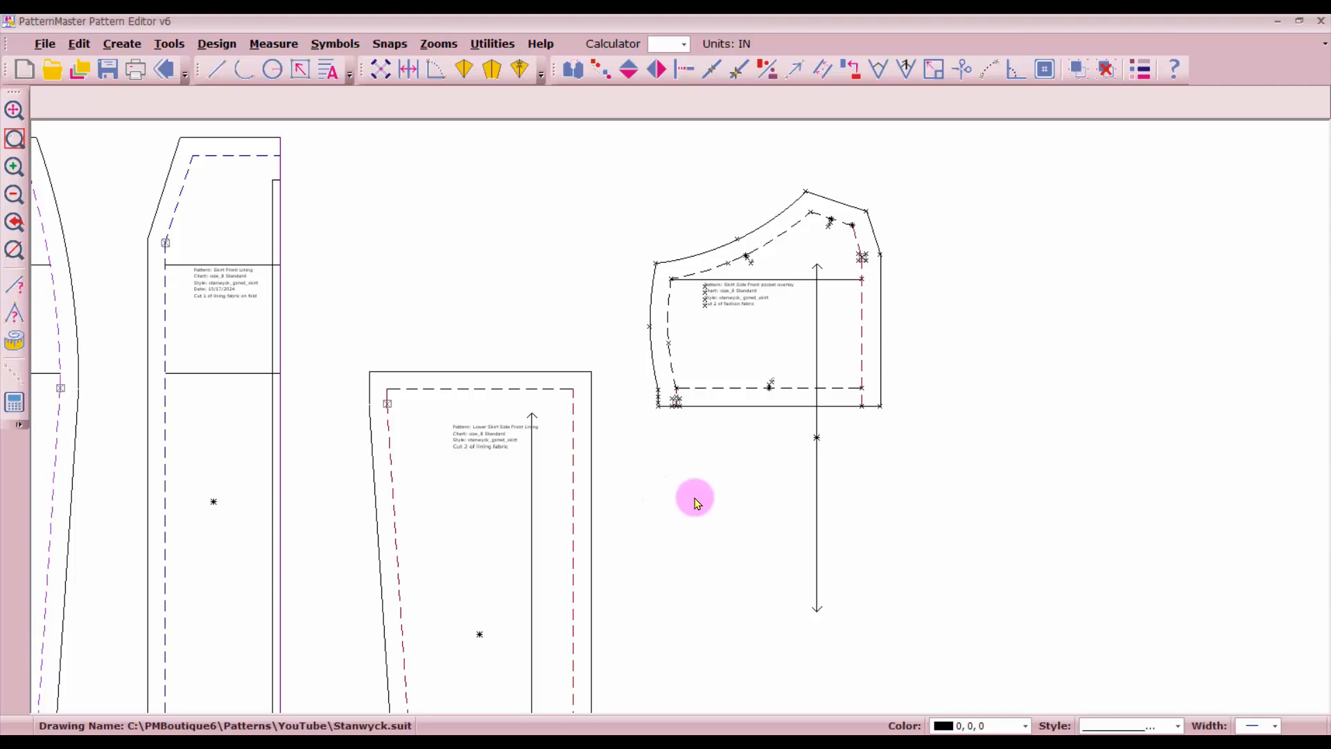
click(809, 474)
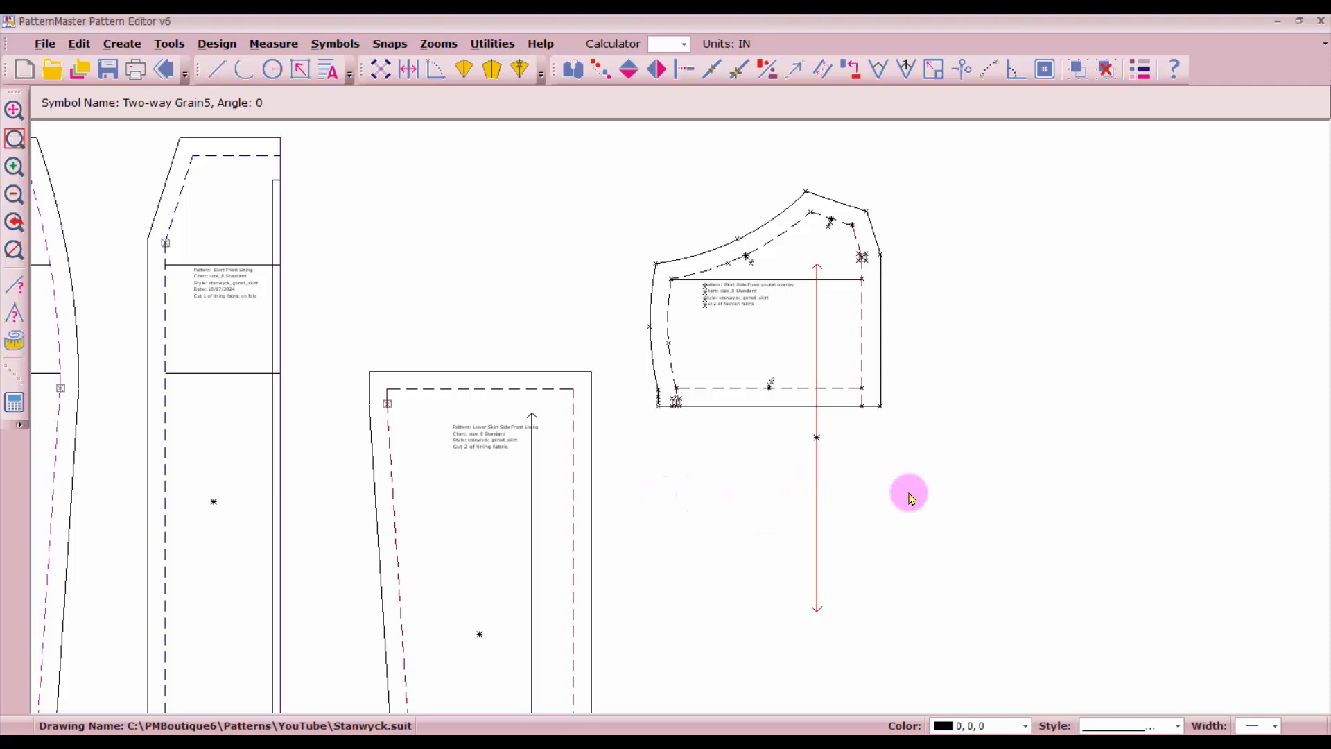
key(Delete)
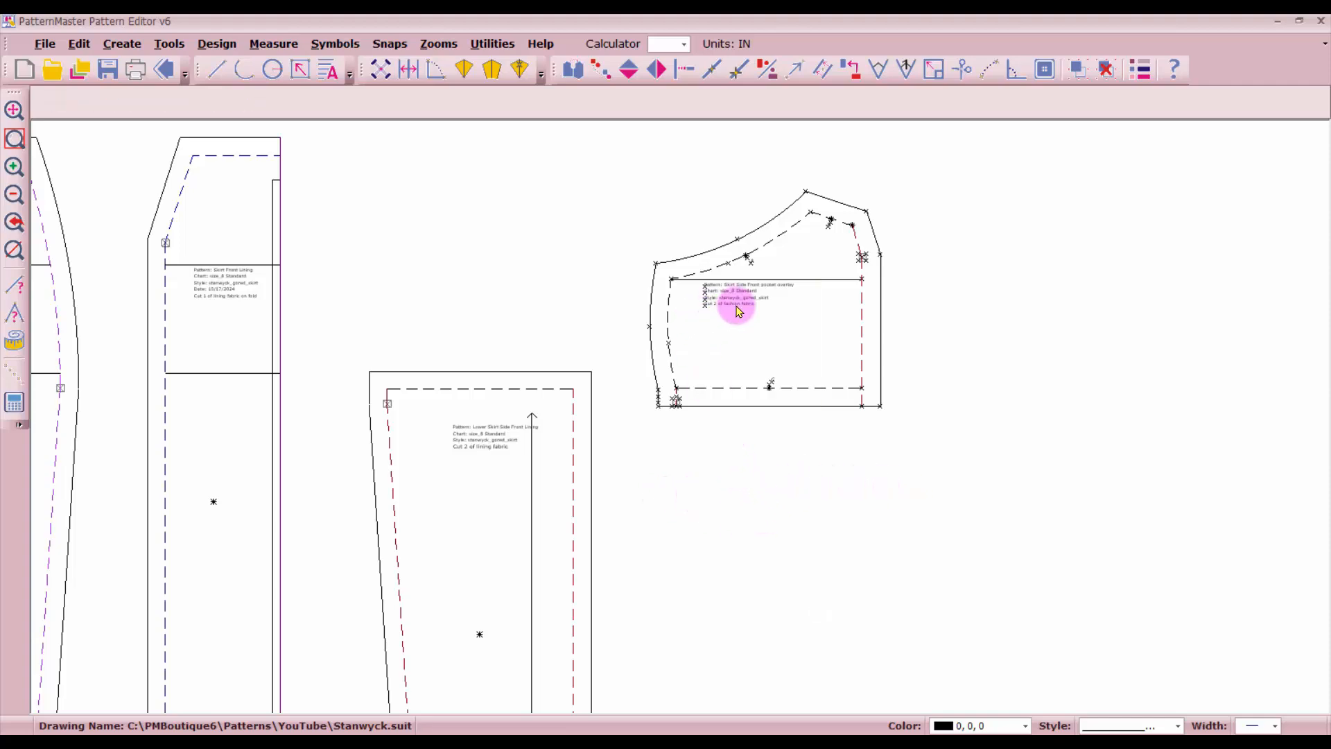
Step: Change the copy's pattern name text to "Pattern: upper pocket lining" and adjust its text height
scroll(678, 422, up, 4)
scroll(615, 428, up, 1)
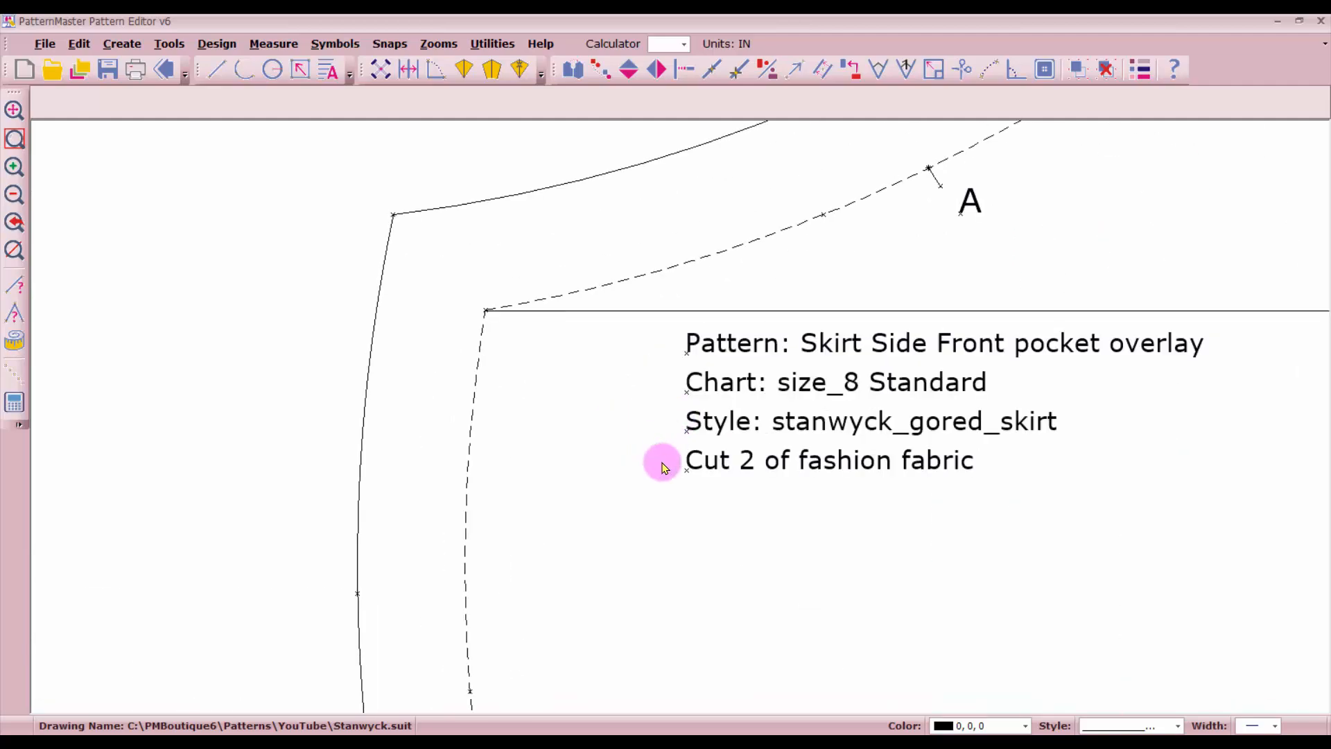
click(678, 450)
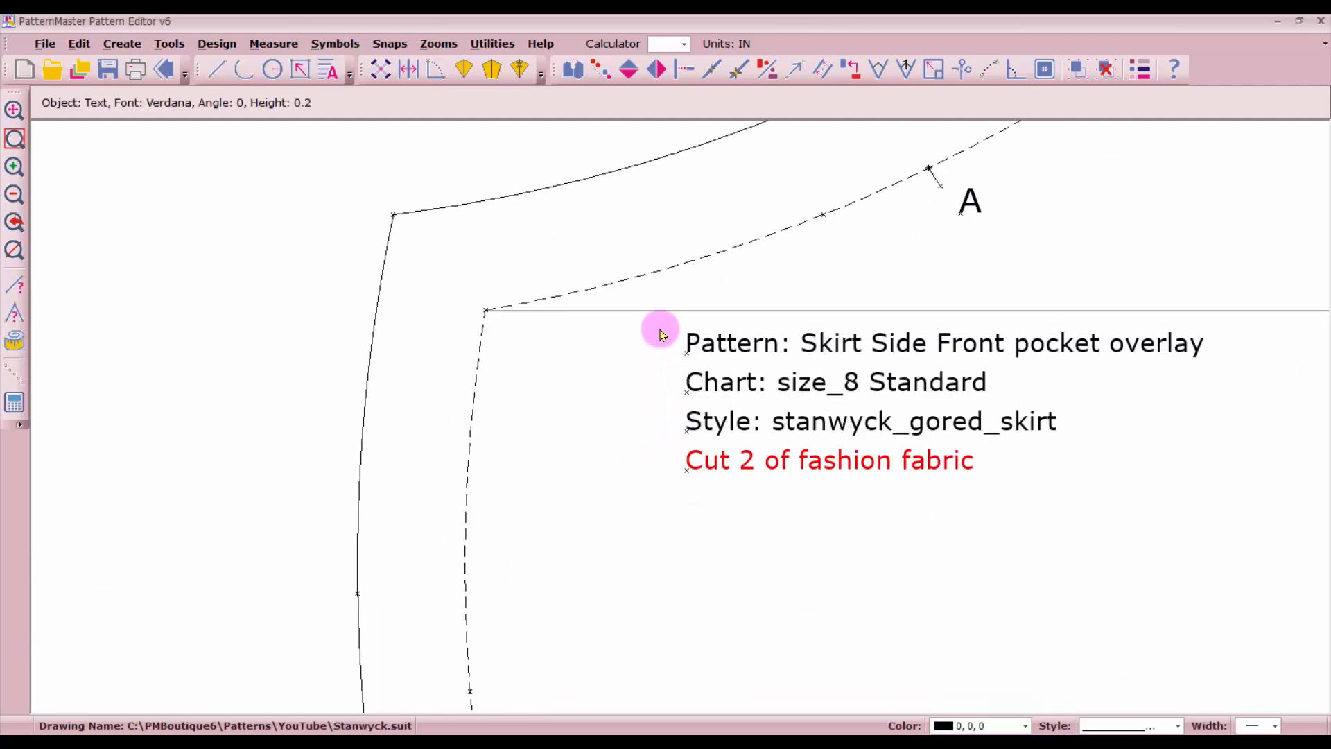
right_click(659, 326)
click(716, 372)
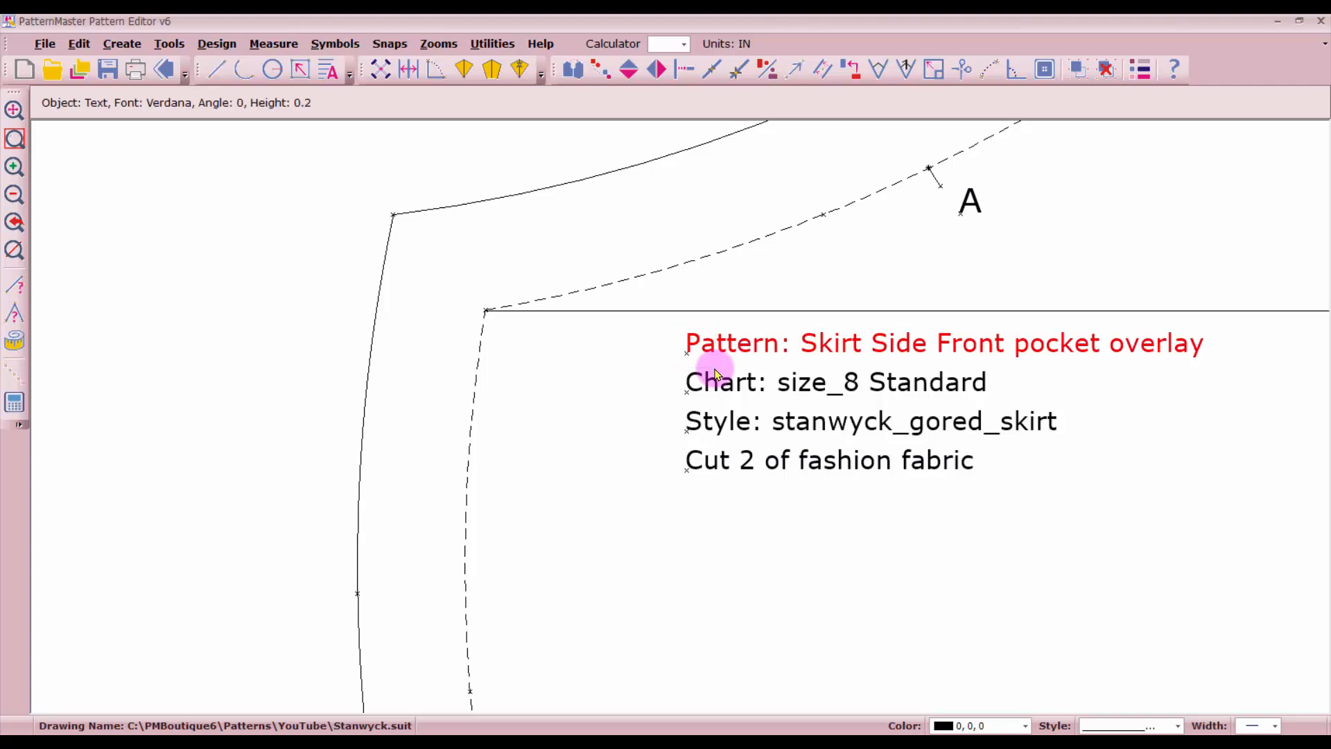
right_click(707, 348)
click(684, 181)
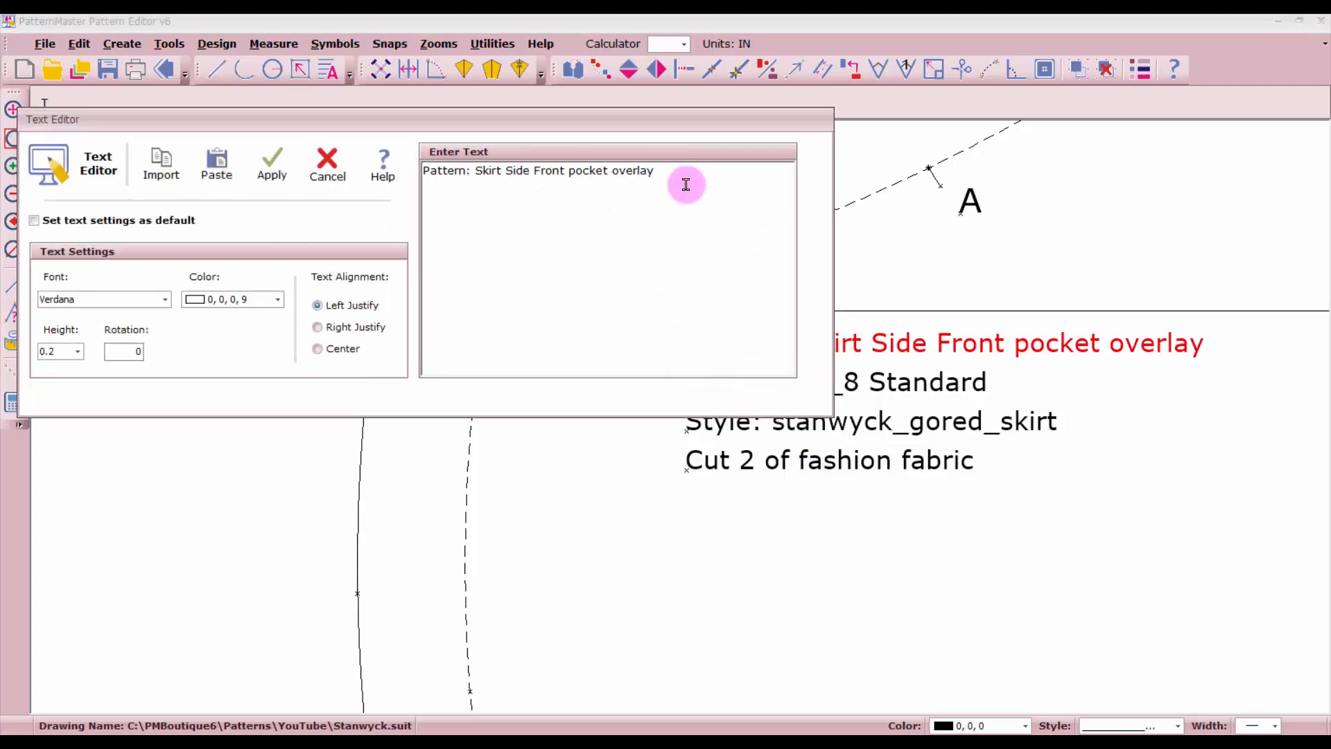
drag(674, 177, 476, 174)
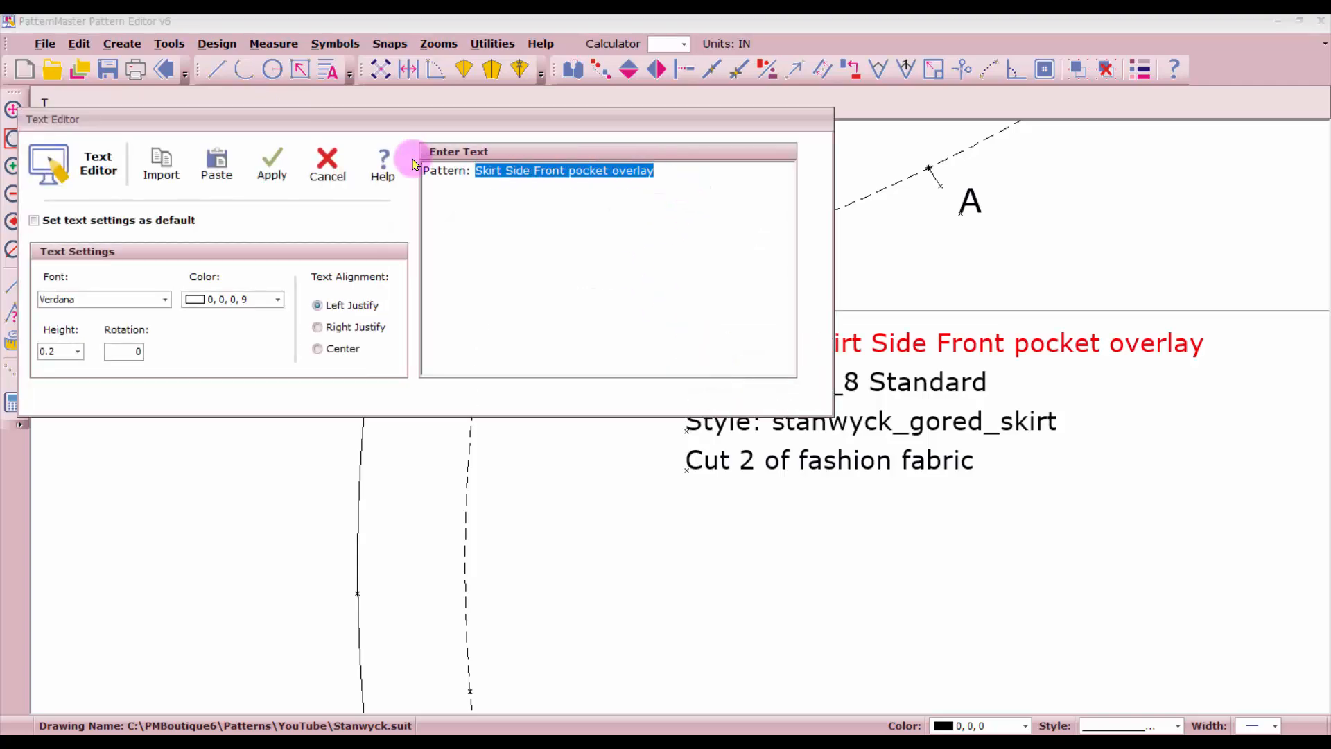
text(Po)
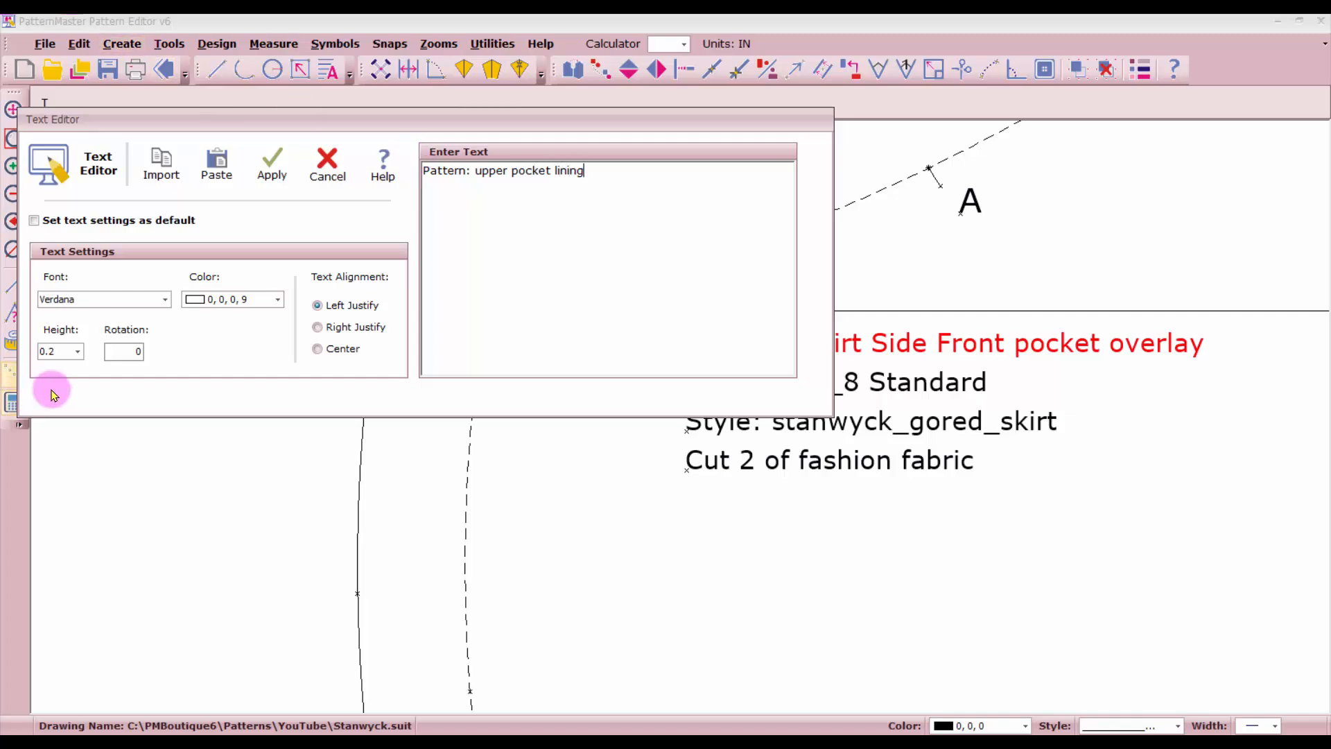
drag(55, 351, 41, 347)
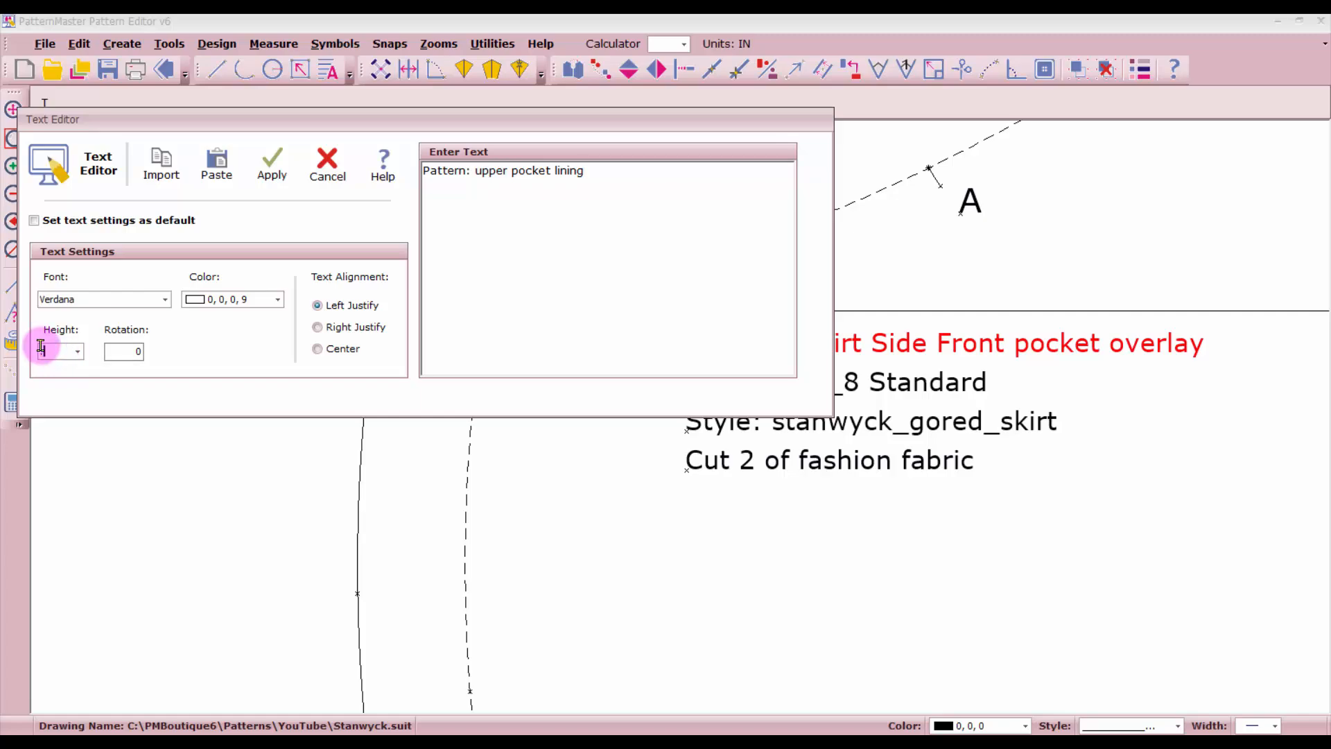
click(271, 161)
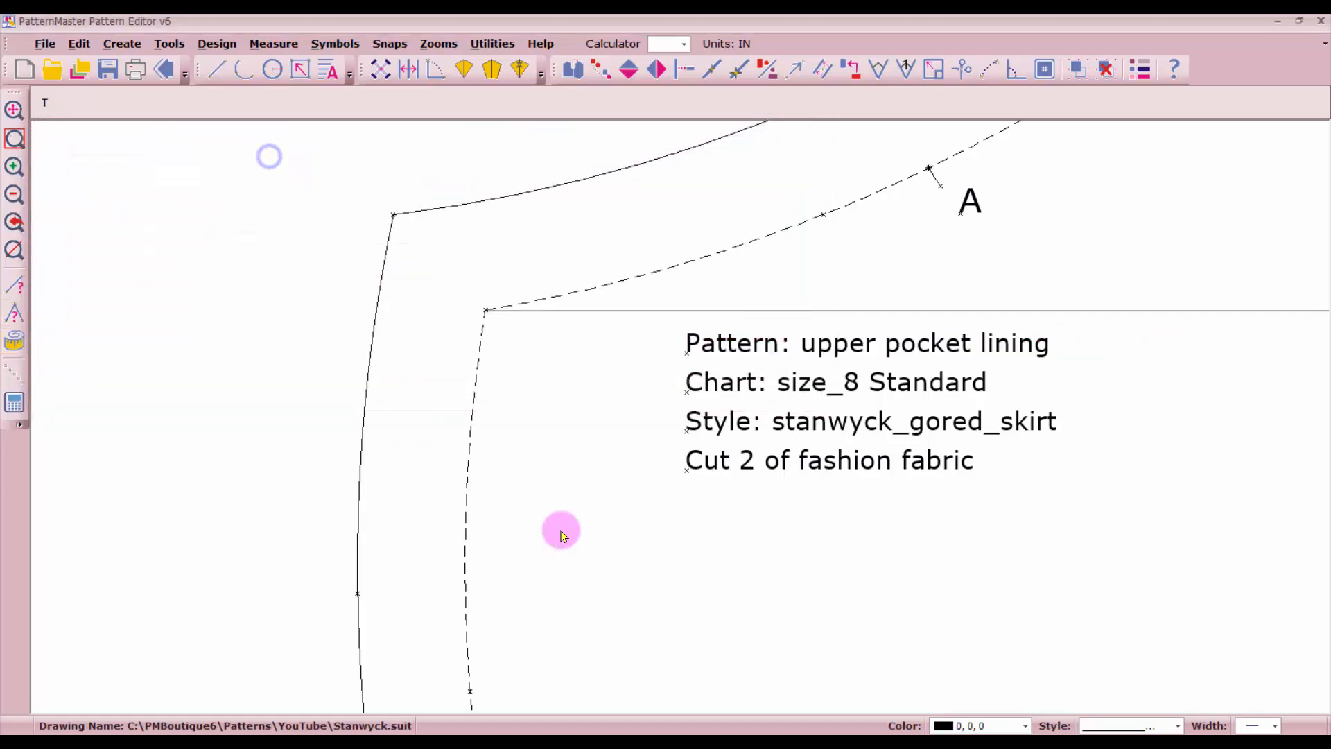
Step: Change the copy's cutting instruction to "Cut 2 of lining fabric" with a text height of .15
click(662, 452)
double_click(708, 486)
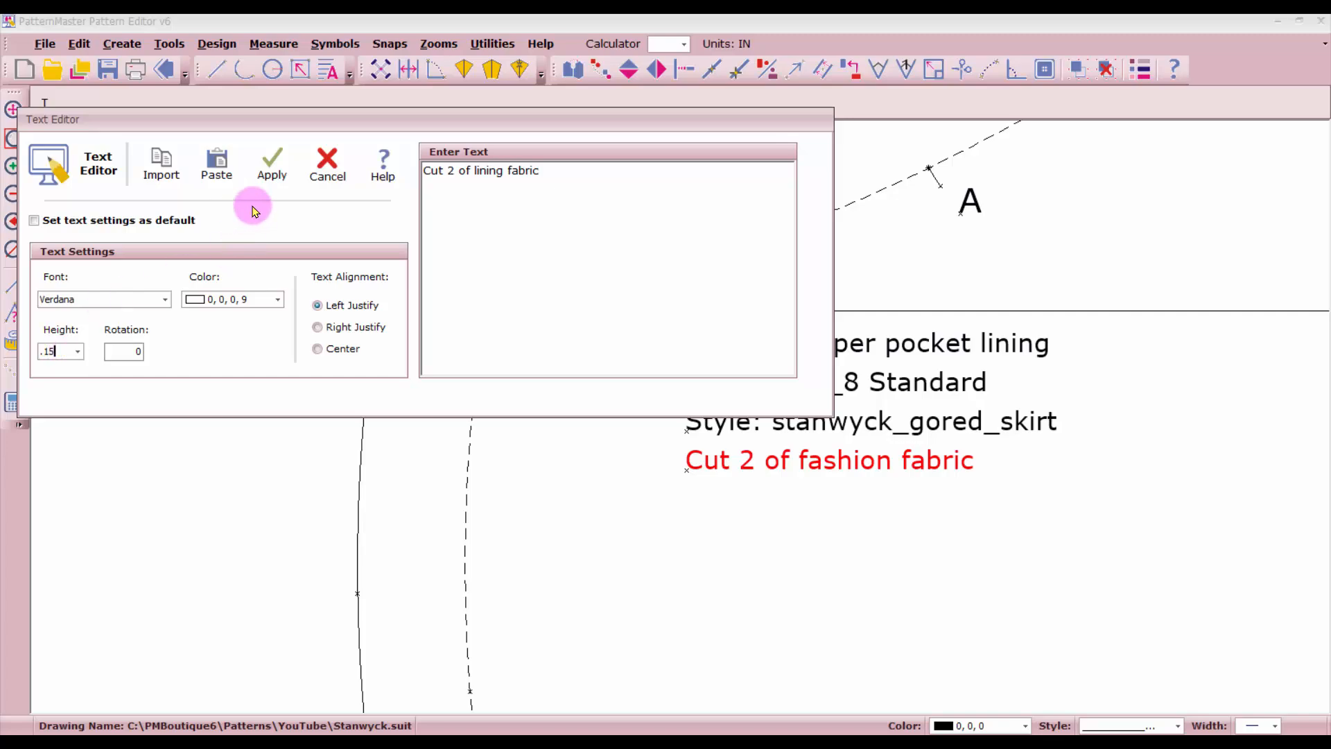
click(272, 165)
scroll(678, 425, down, 3)
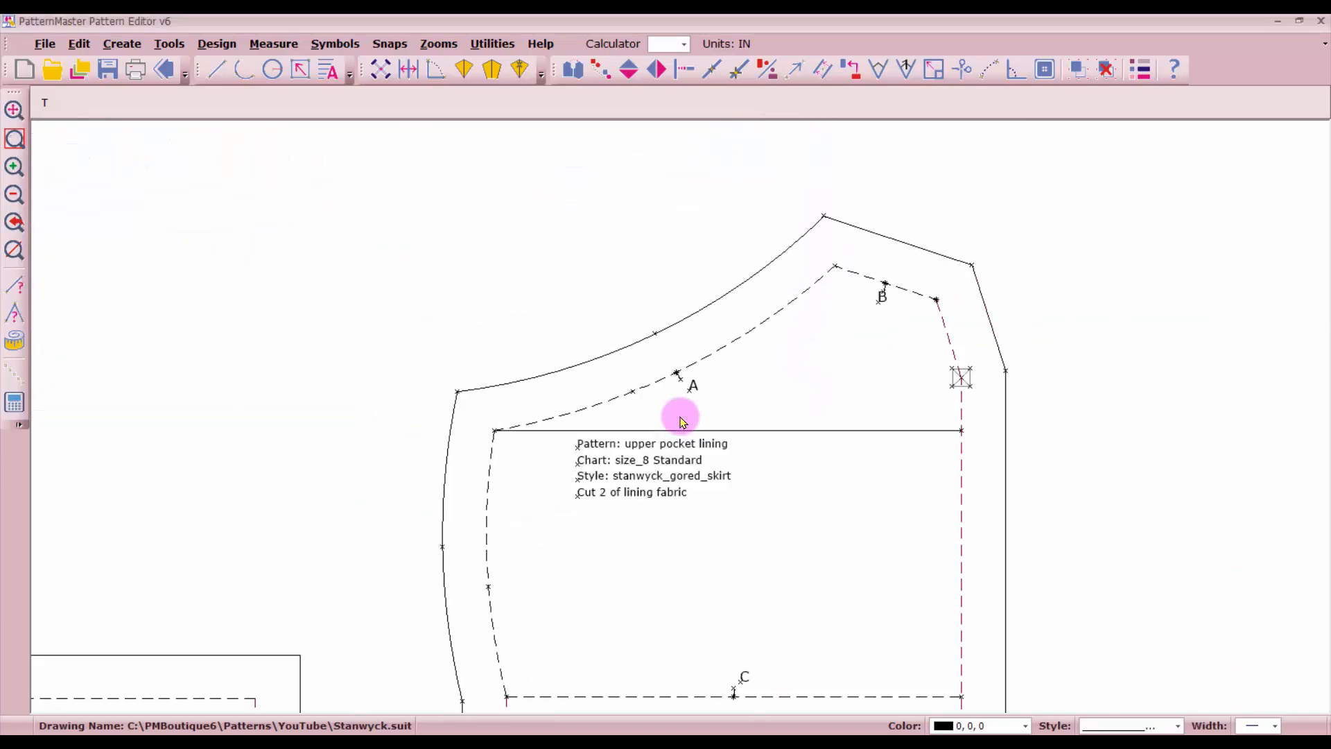
scroll(711, 665, down, 2)
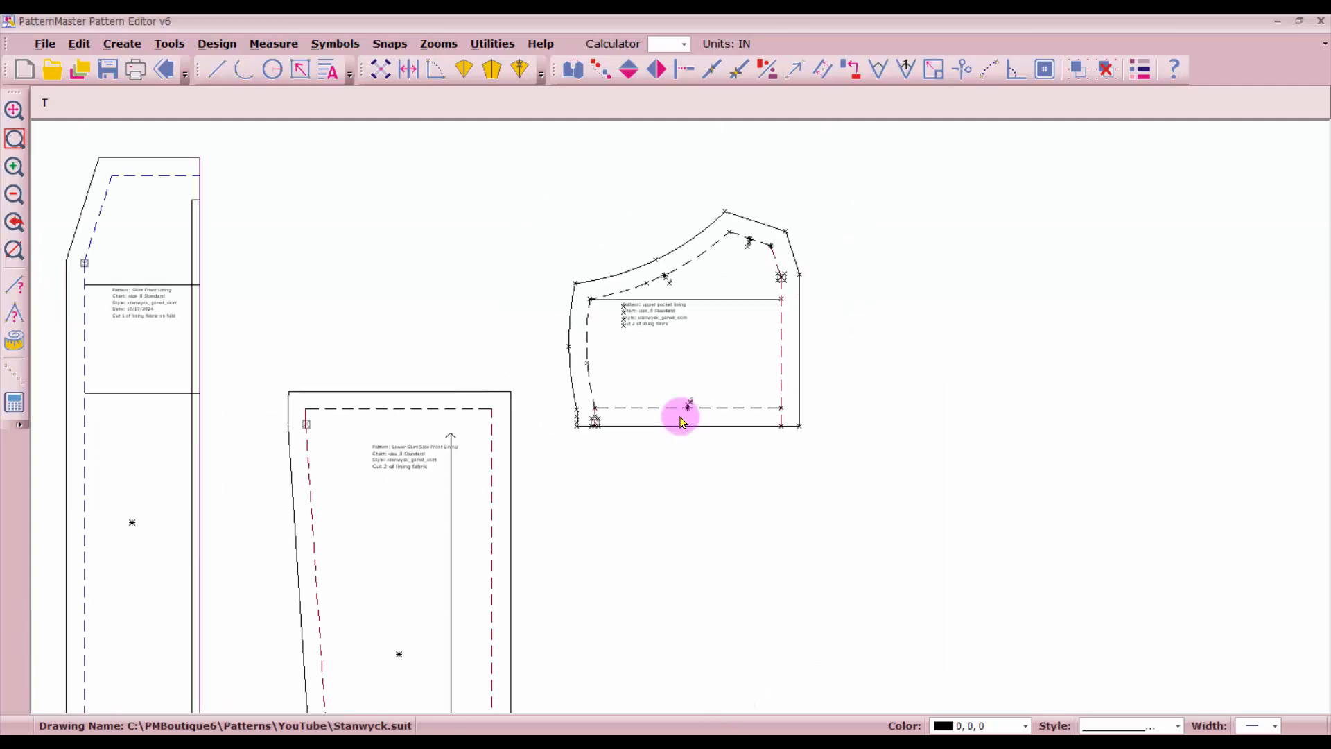
Step: Ungroup the Lower Skirt Side Front Lining piece and mark the midpoint of its upper horizontal dashed stitching line
click(438, 461)
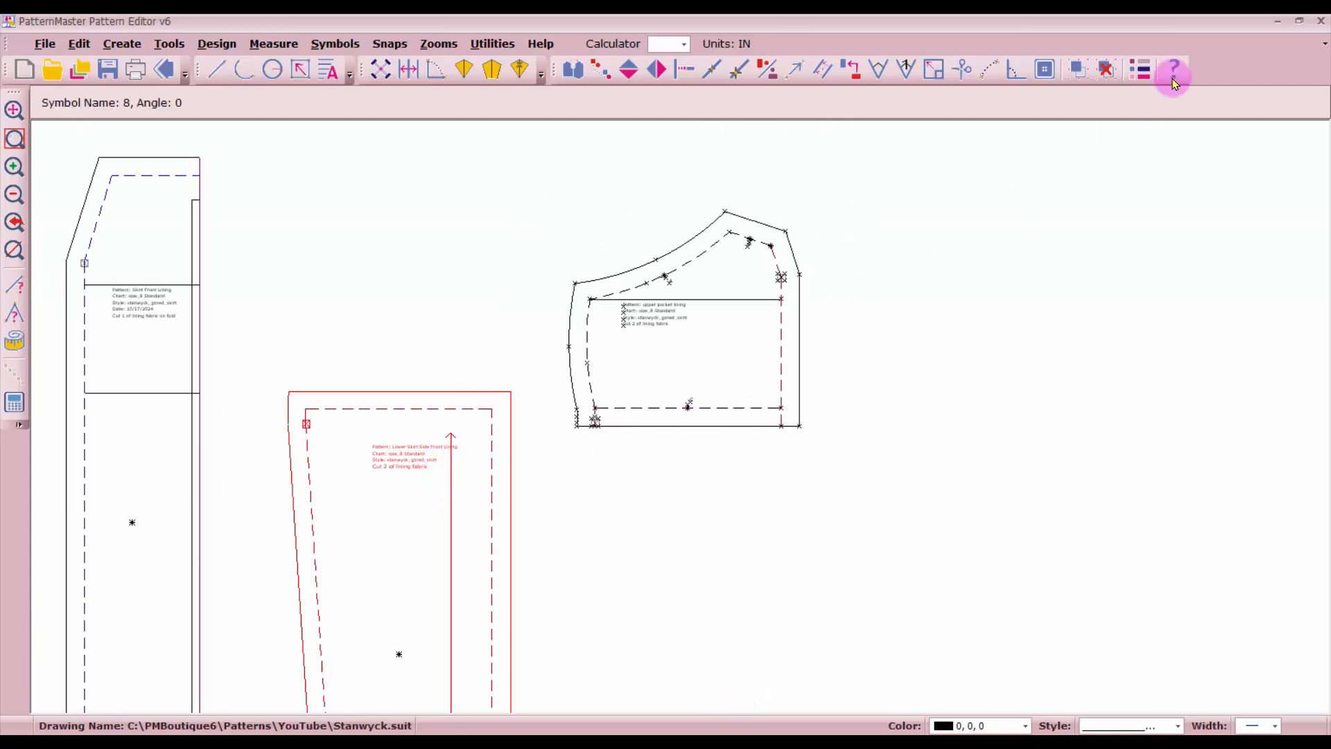
click(1110, 73)
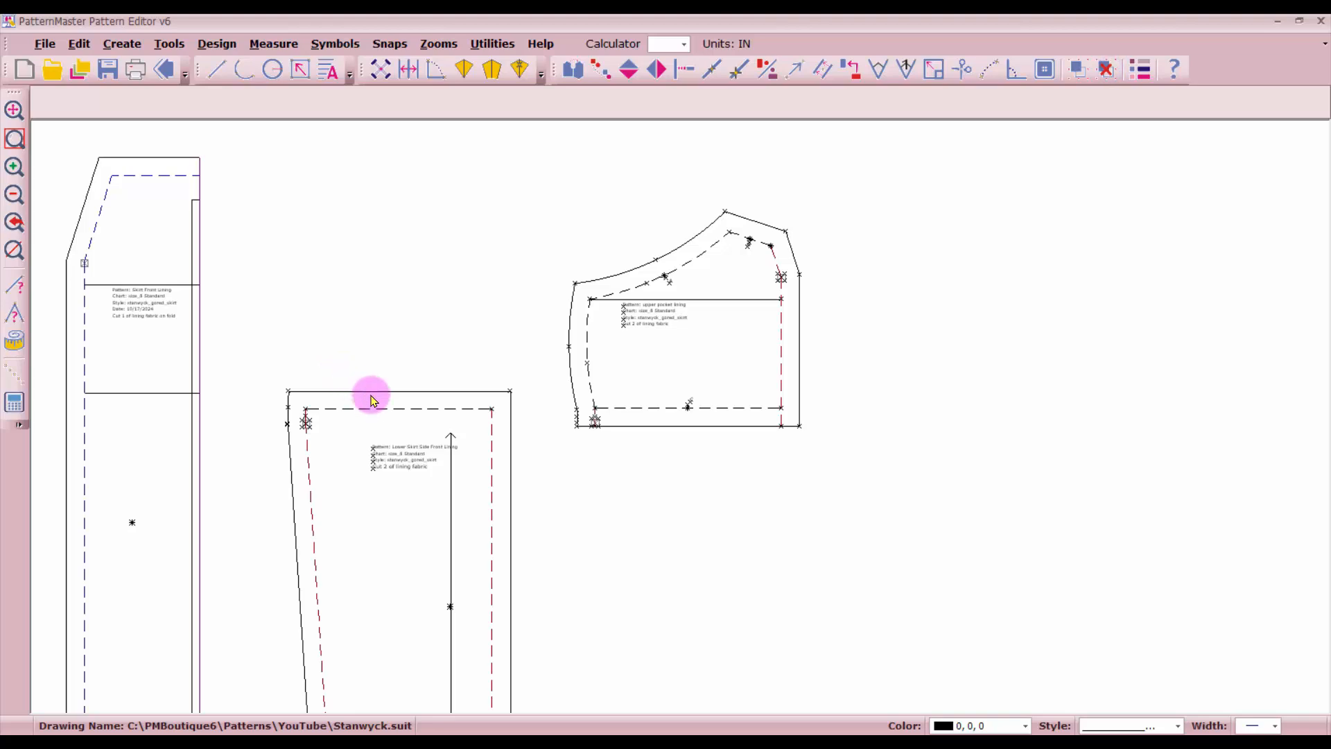
click(403, 411)
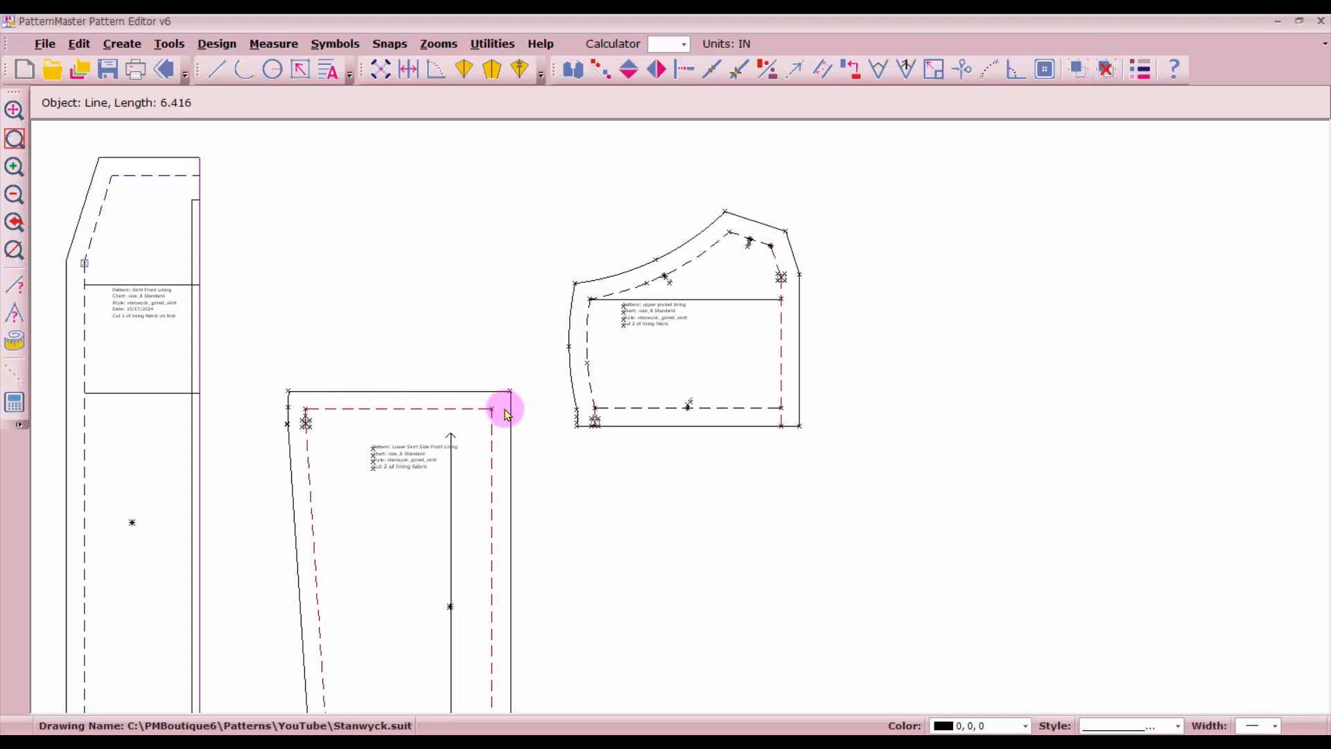
click(711, 79)
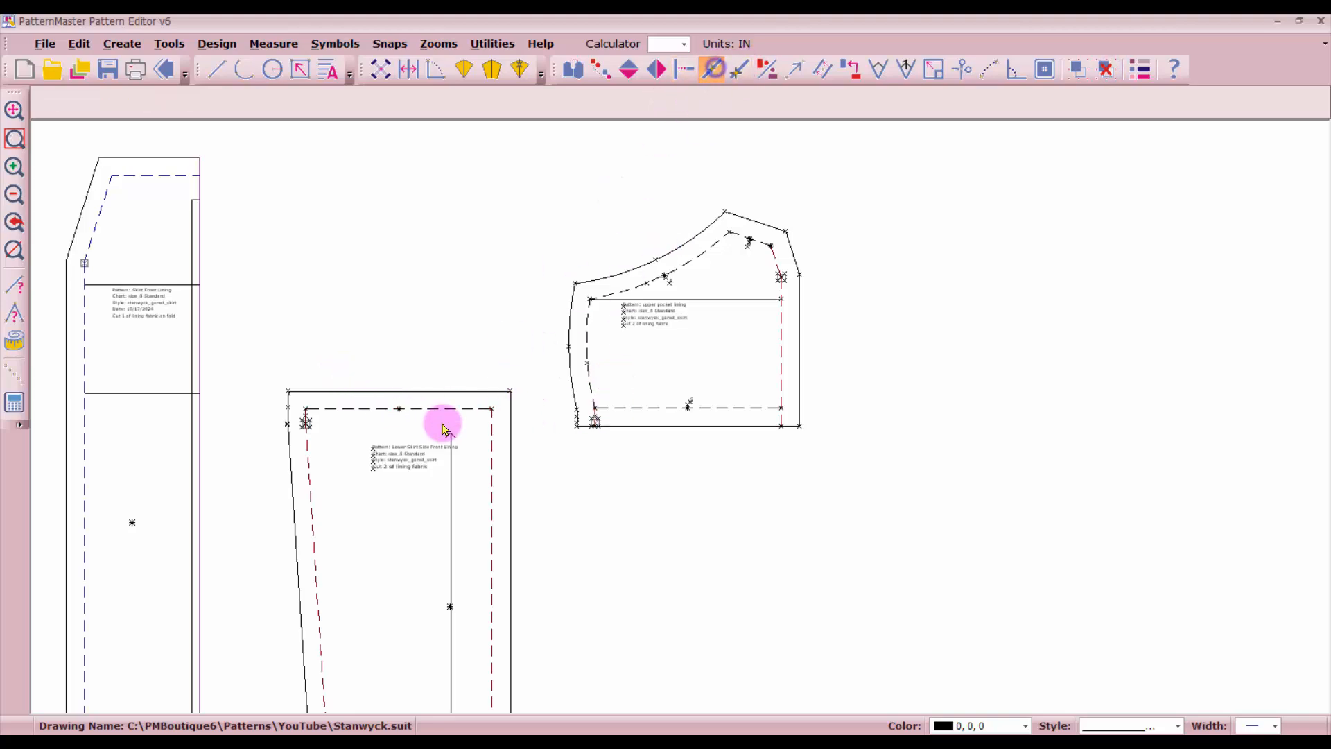
Step: Draw a short notch line down from the stitching line's midpoint on the lower lining piece and label it C
scroll(678, 416, up, 4)
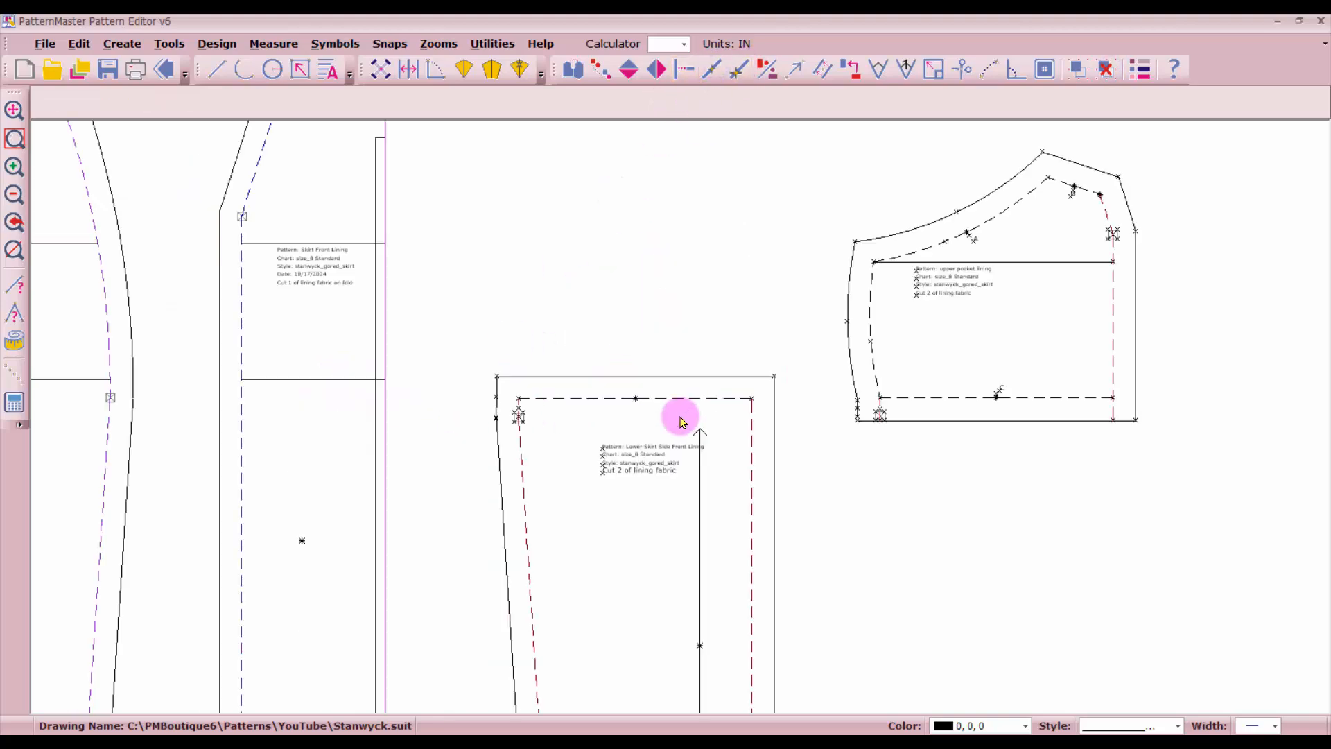
click(217, 70)
click(624, 384)
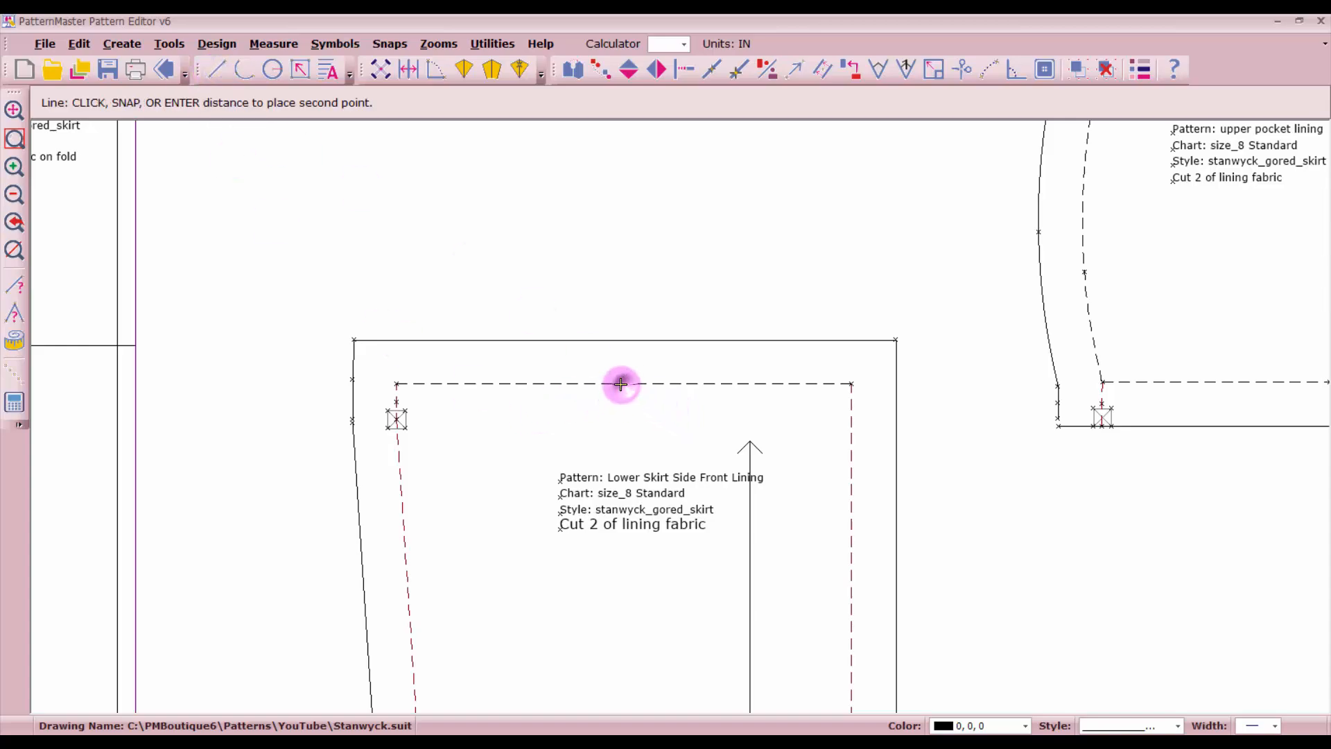
click(620, 417)
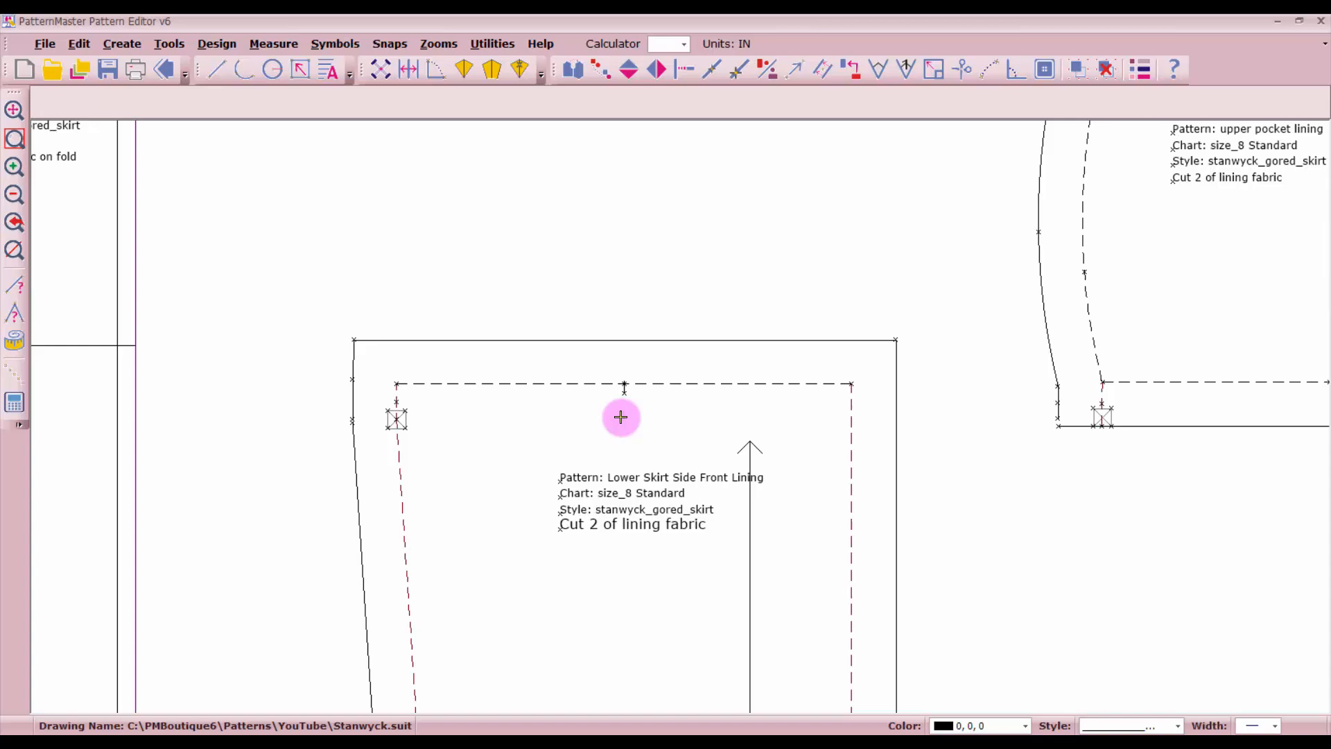
click(629, 417)
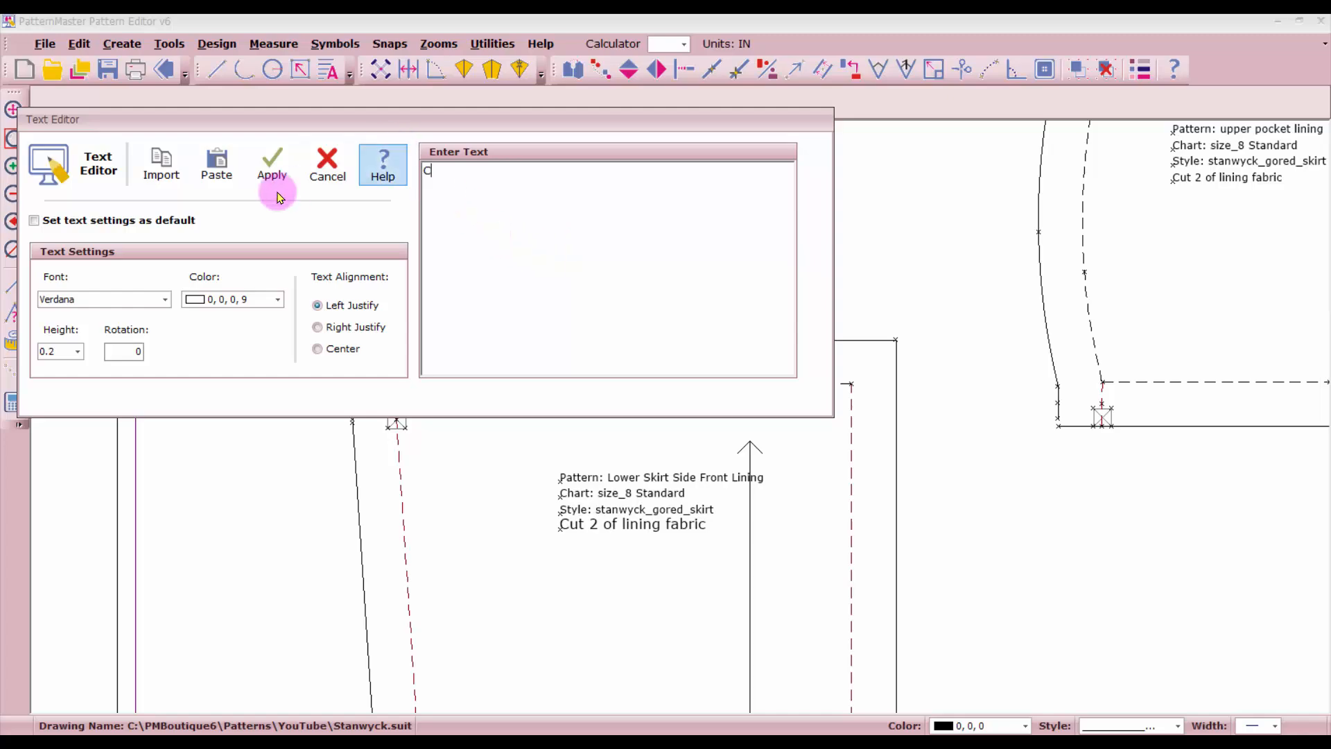
click(270, 165)
Step: Delete the leftover hem section below the upper pocket lining piece
scroll(677, 458, down, 5)
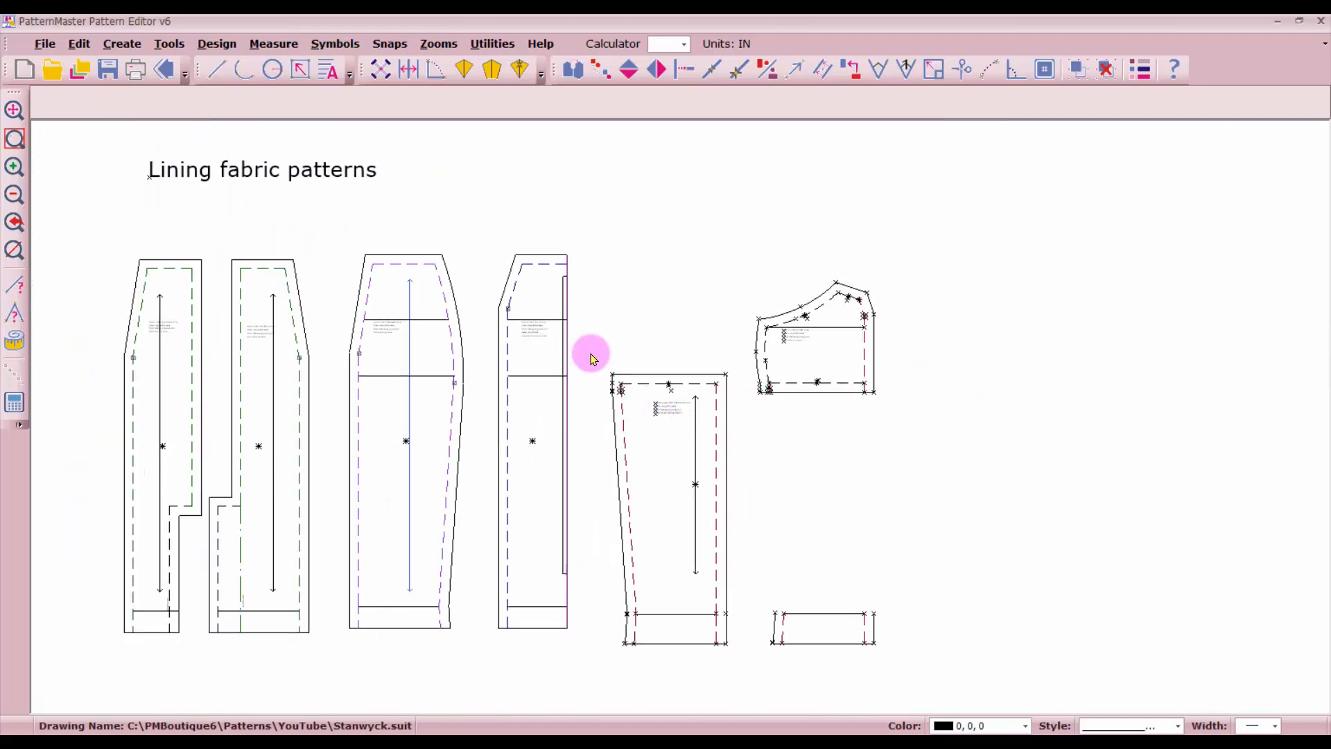
drag(745, 587, 973, 691)
key(Delete)
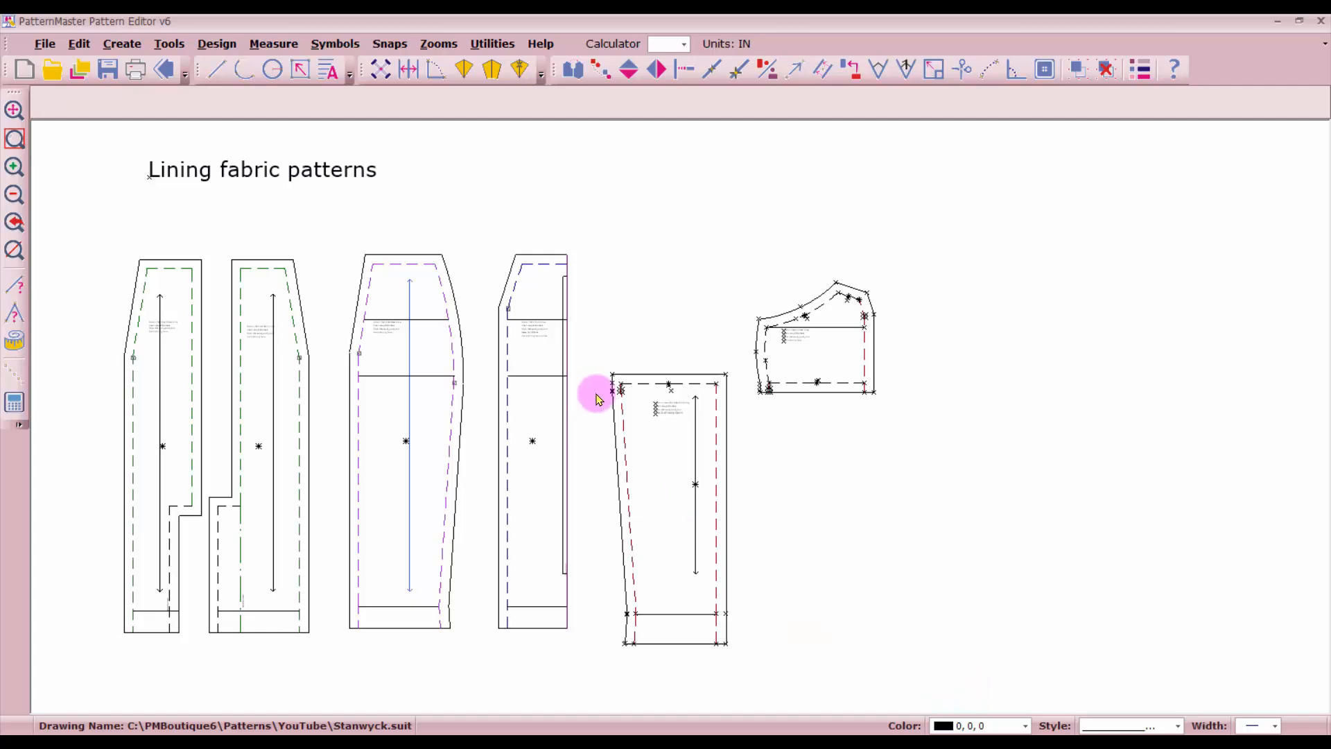
Step: Group the Lower Skirt Side Front Lining objects into one piece and the upper pocket lining objects into another
drag(593, 344, 743, 654)
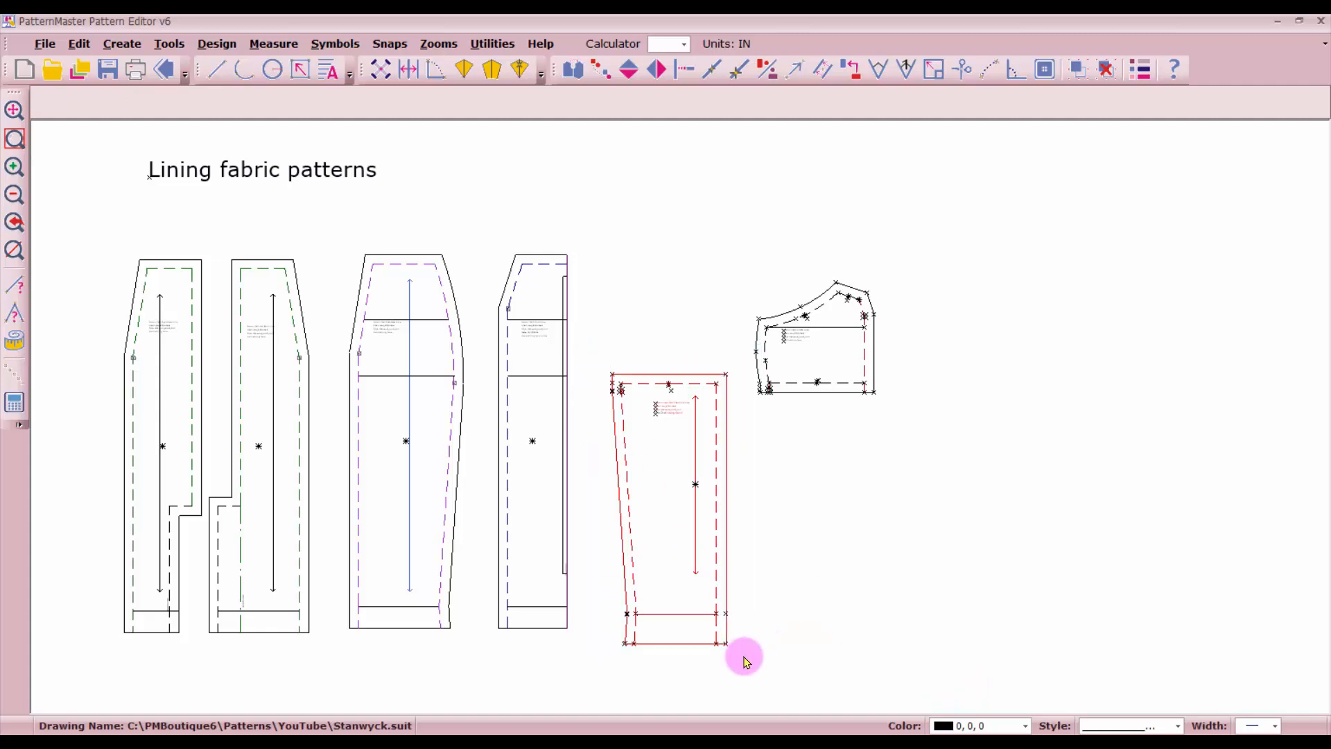
click(1077, 69)
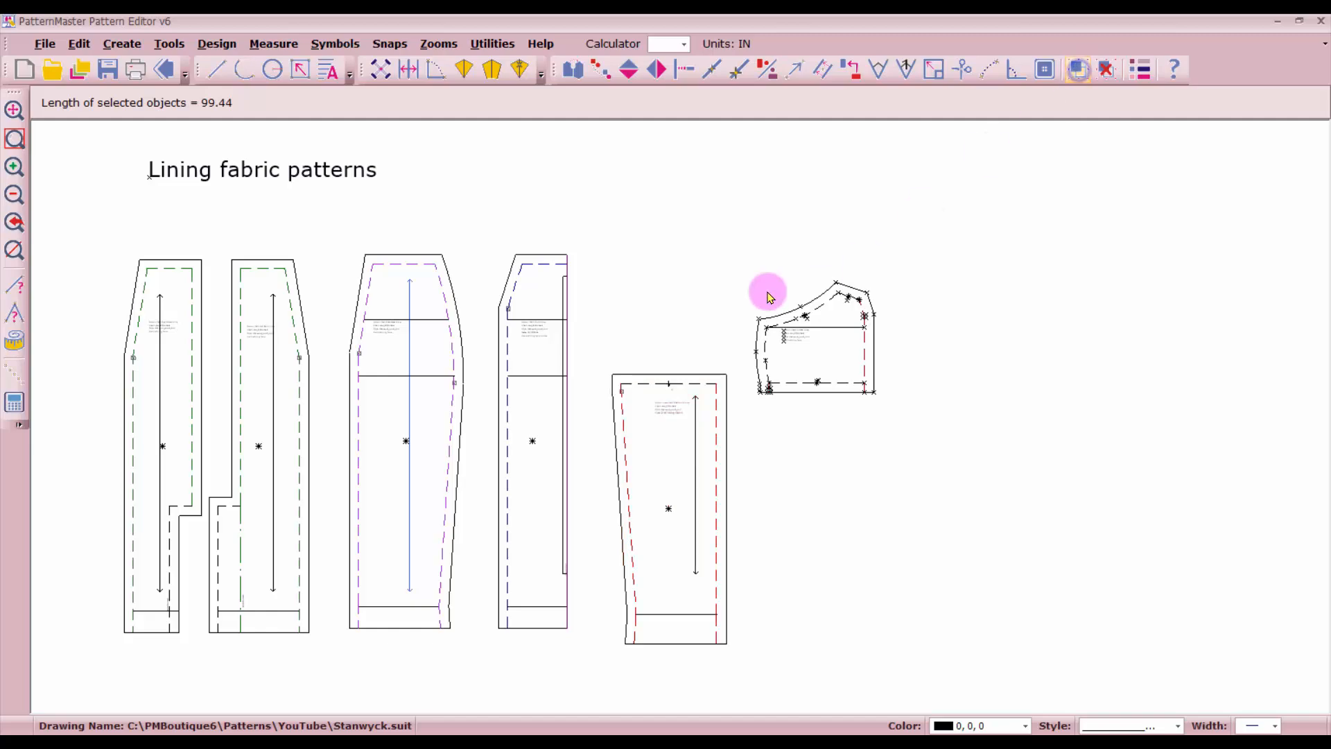
drag(726, 278, 884, 407)
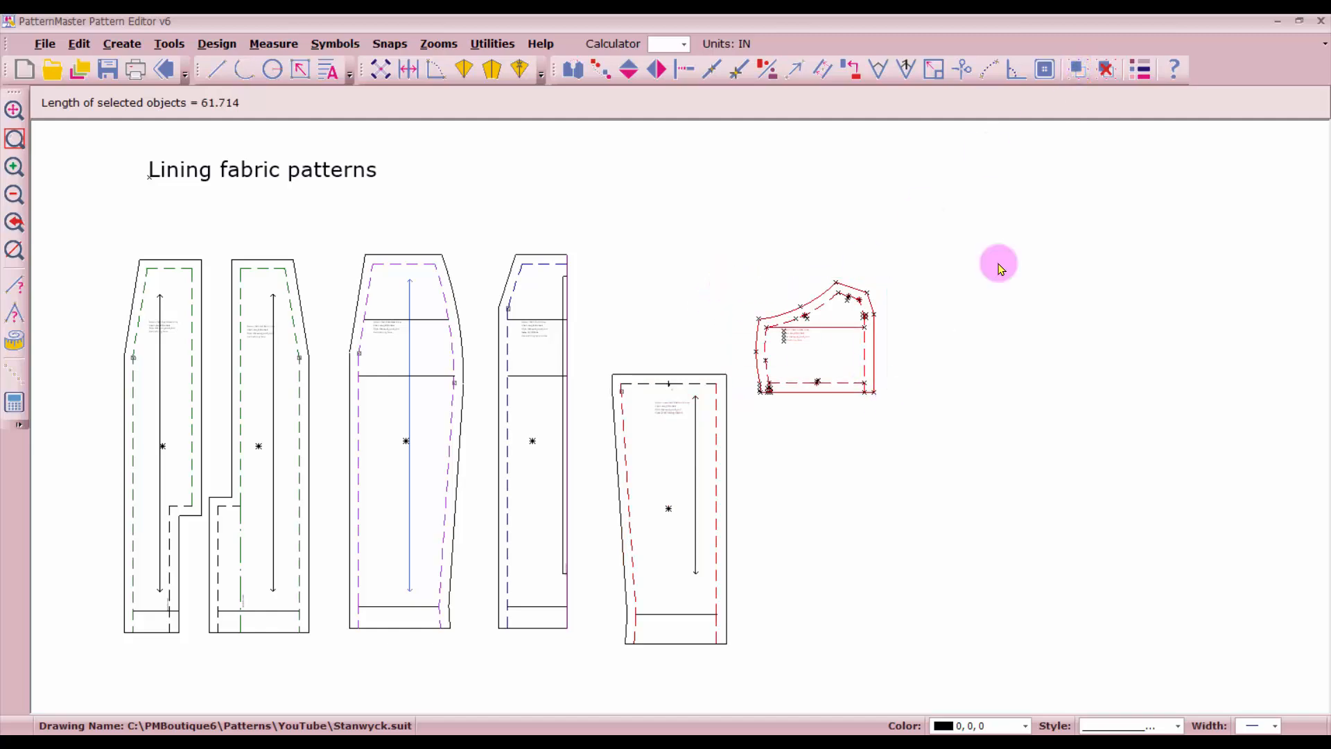
click(1079, 71)
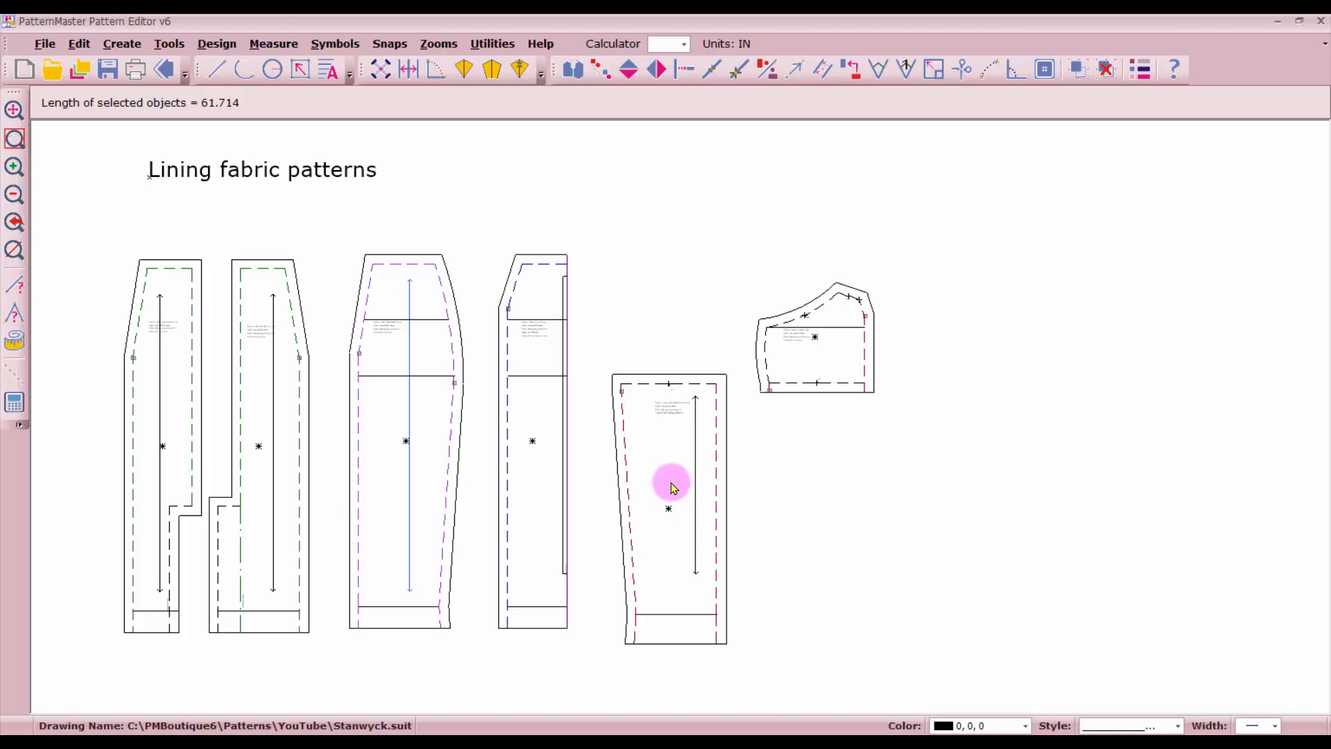
Step: Ungroup the Lower Skirt Side Front Lining piece and offset its hem fold line 1.5 inches downward
click(670, 602)
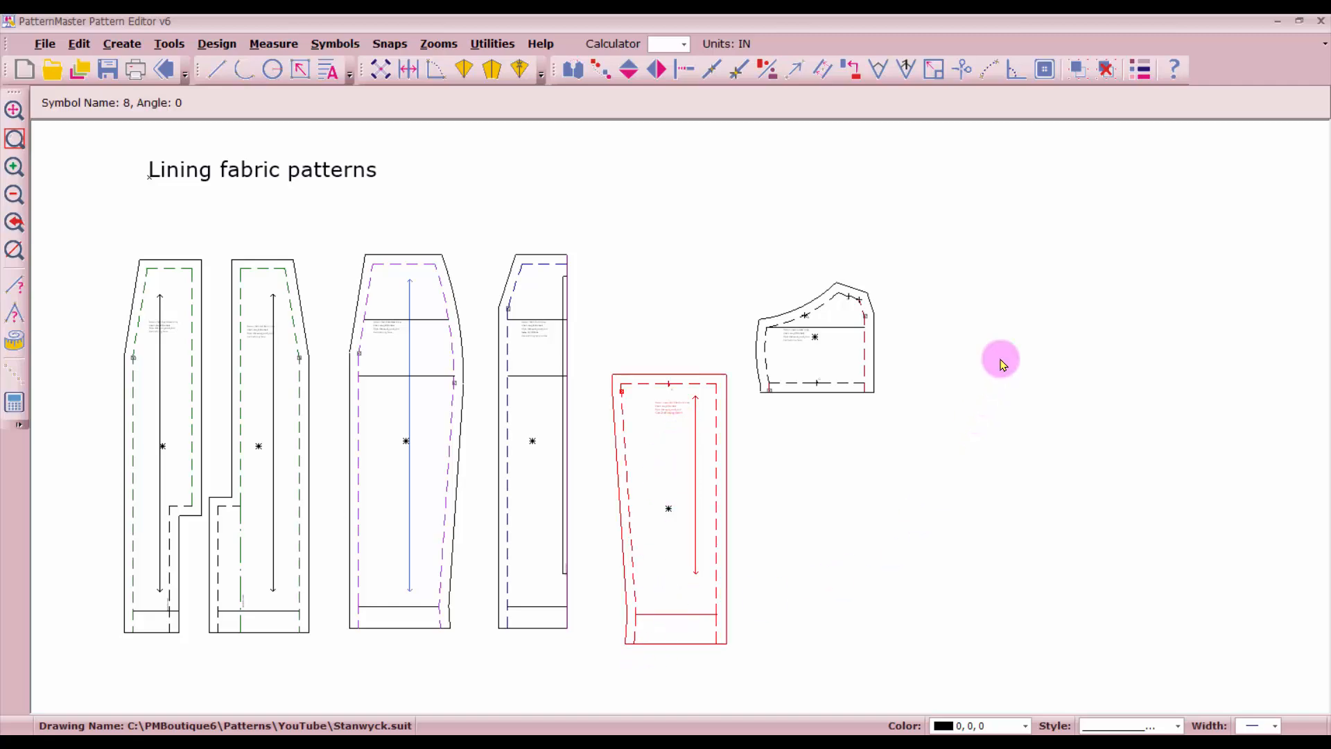
click(1106, 68)
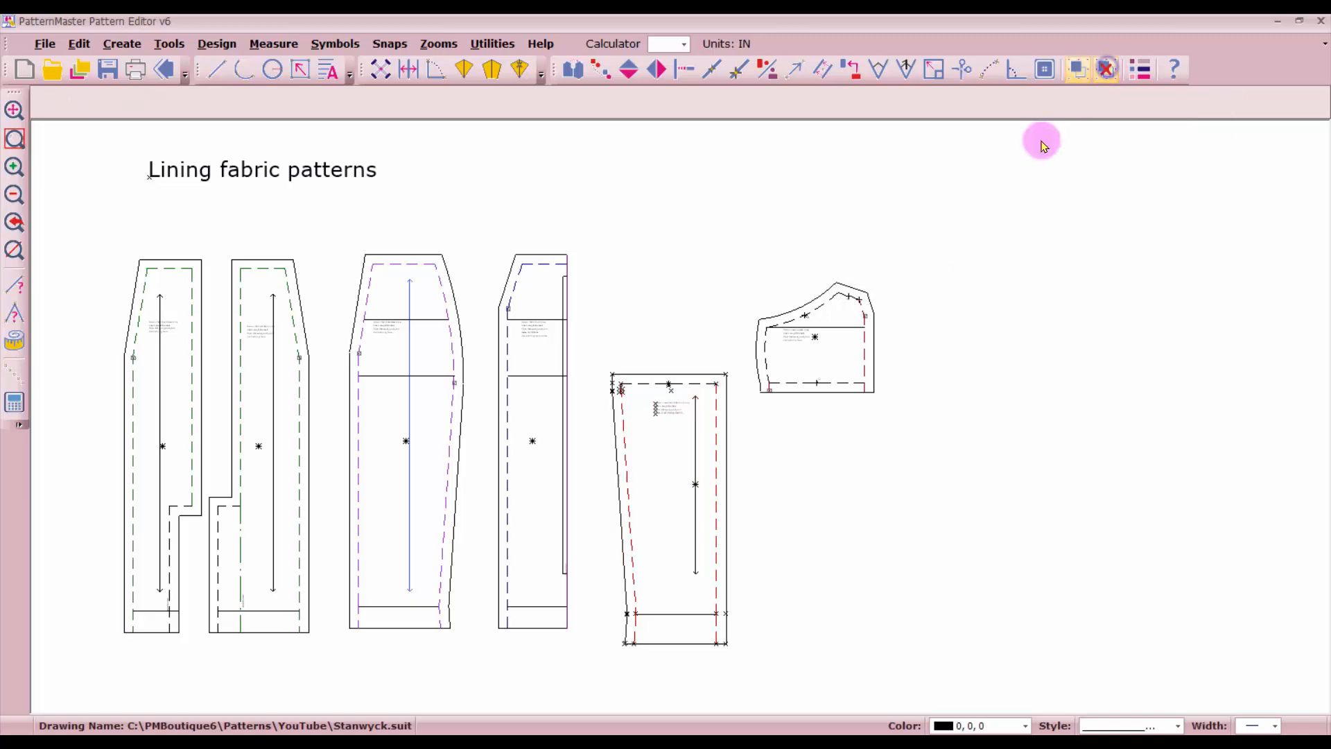
scroll(685, 643, up, 2)
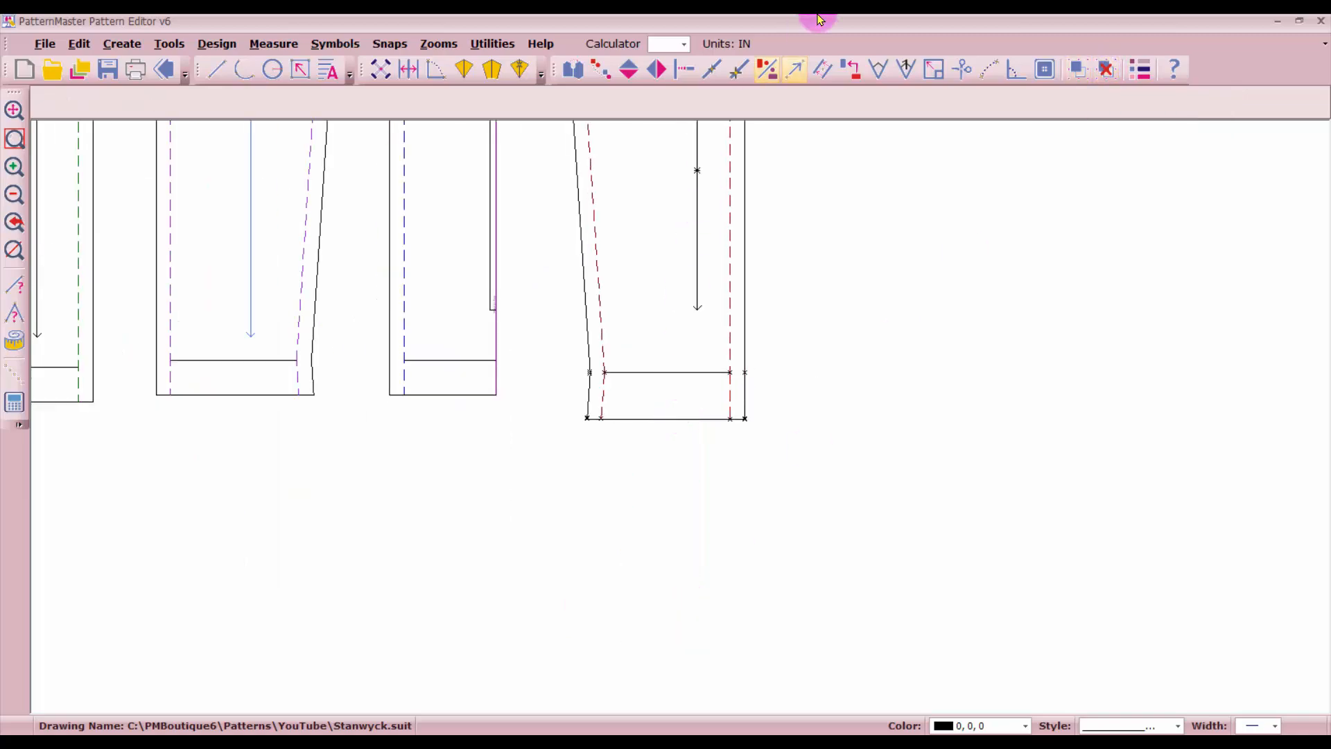
click(824, 70)
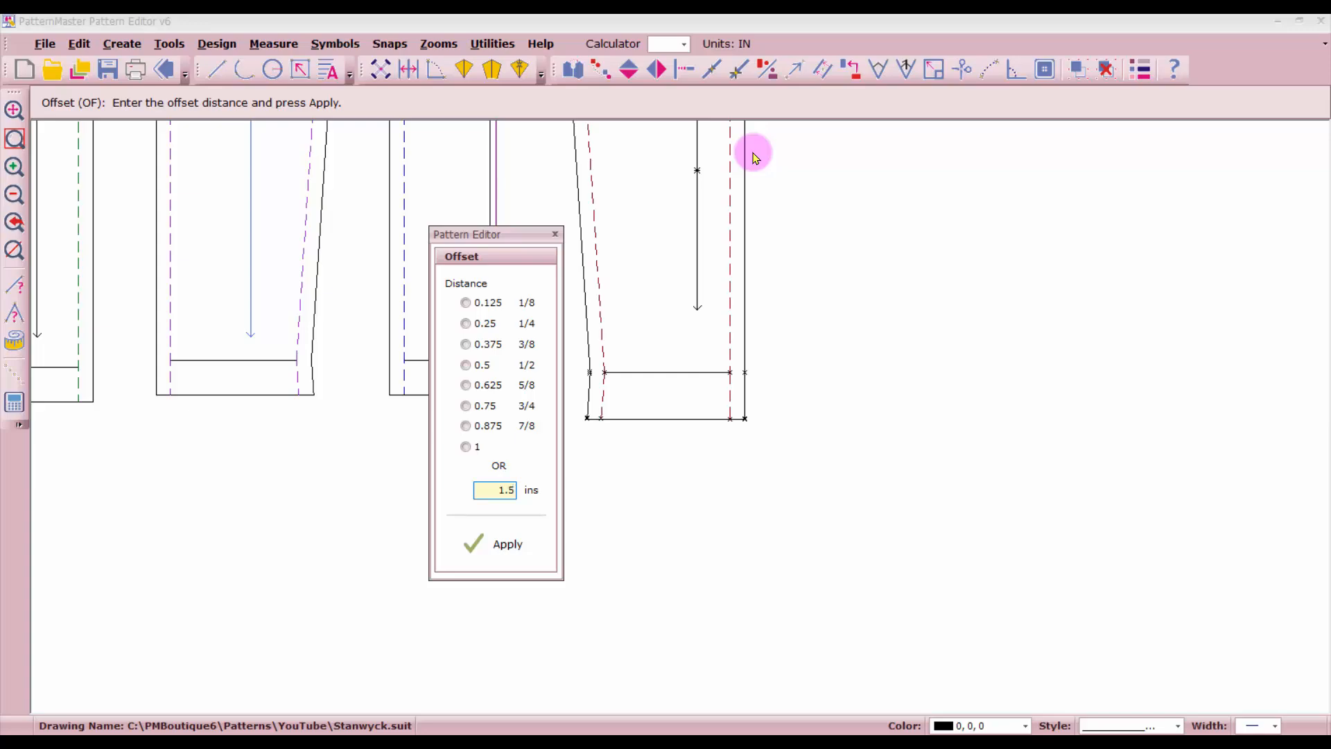
click(490, 547)
drag(507, 235, 909, 218)
click(454, 366)
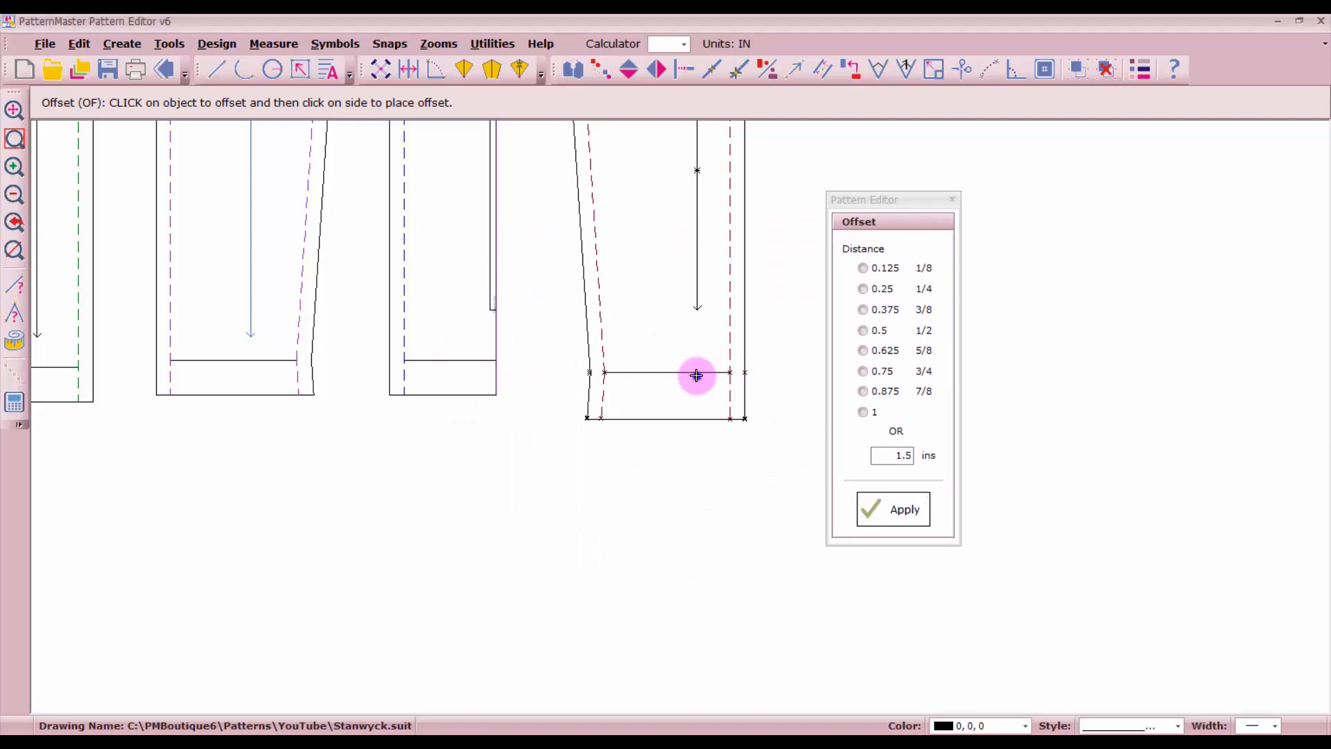
key(Escape)
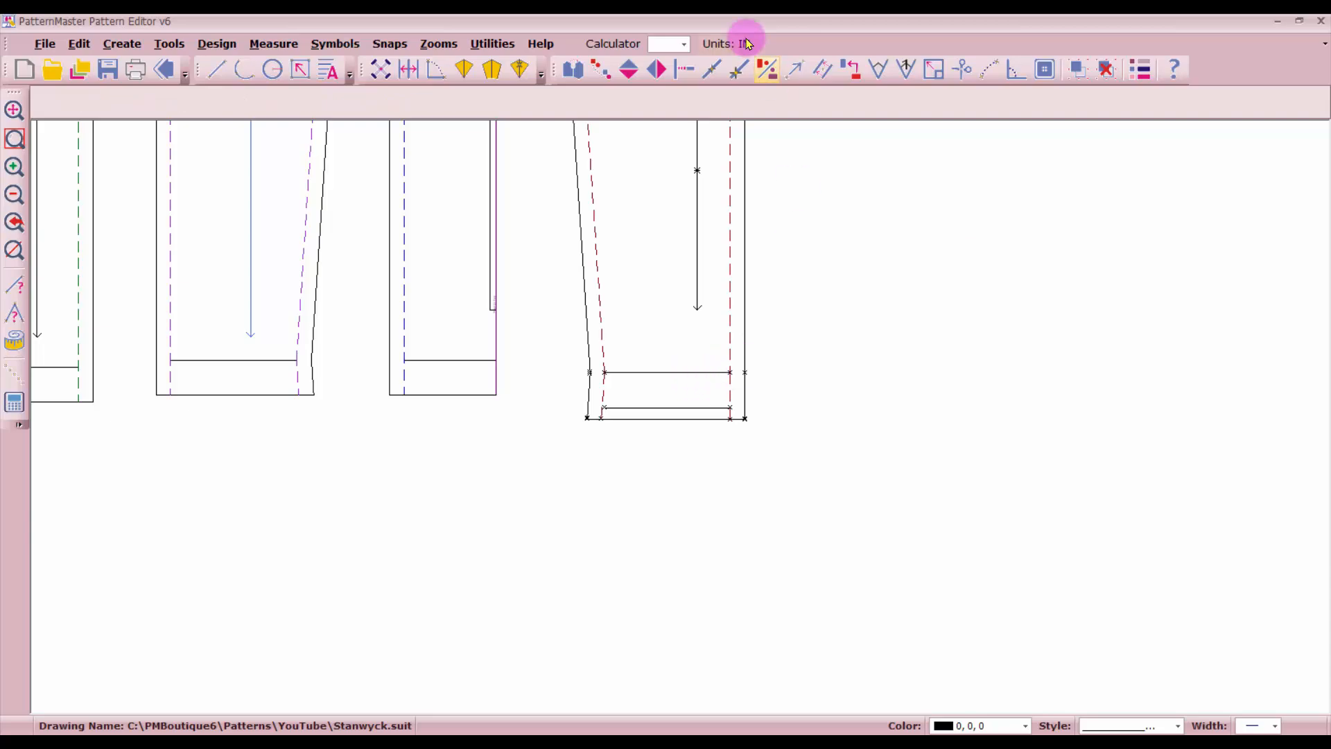
Step: Shorten the dashed stitching lines and outer cutting lines on both sides of the lower lining piece to meet the offset hem line
click(730, 385)
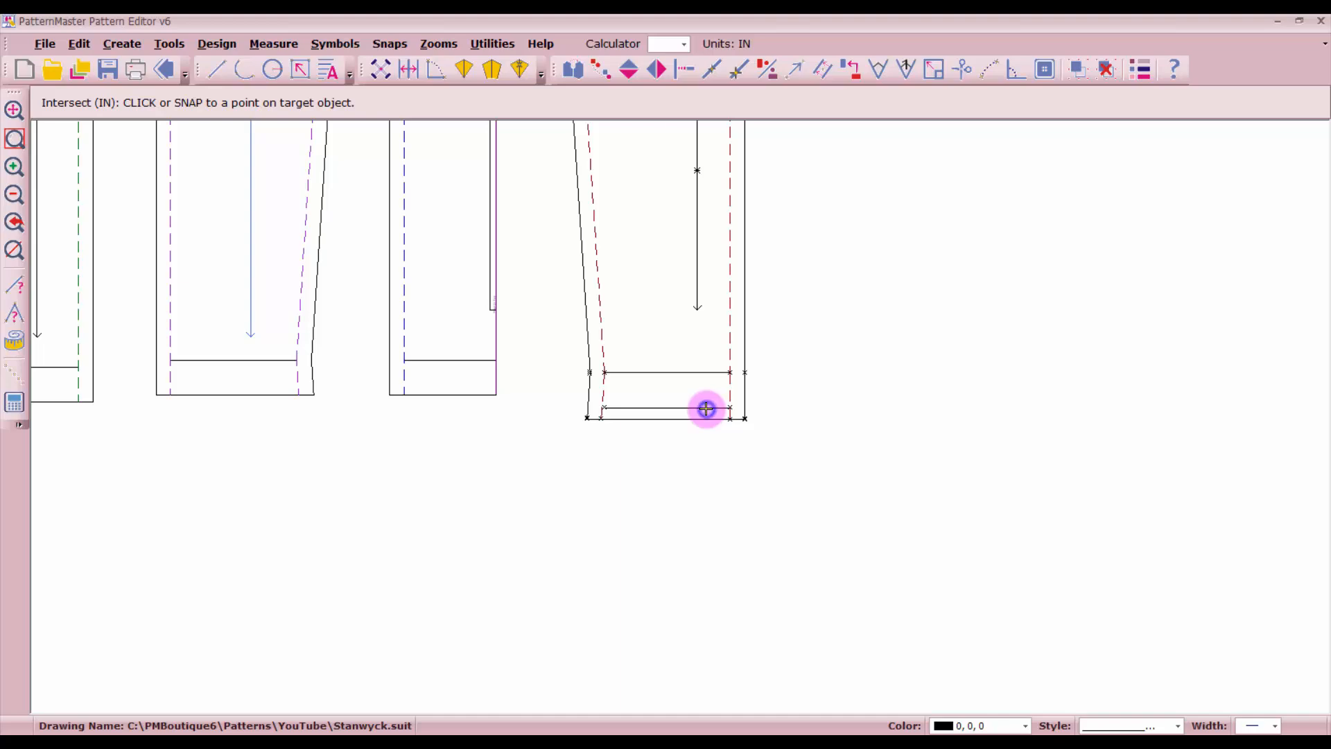
click(707, 409)
click(745, 389)
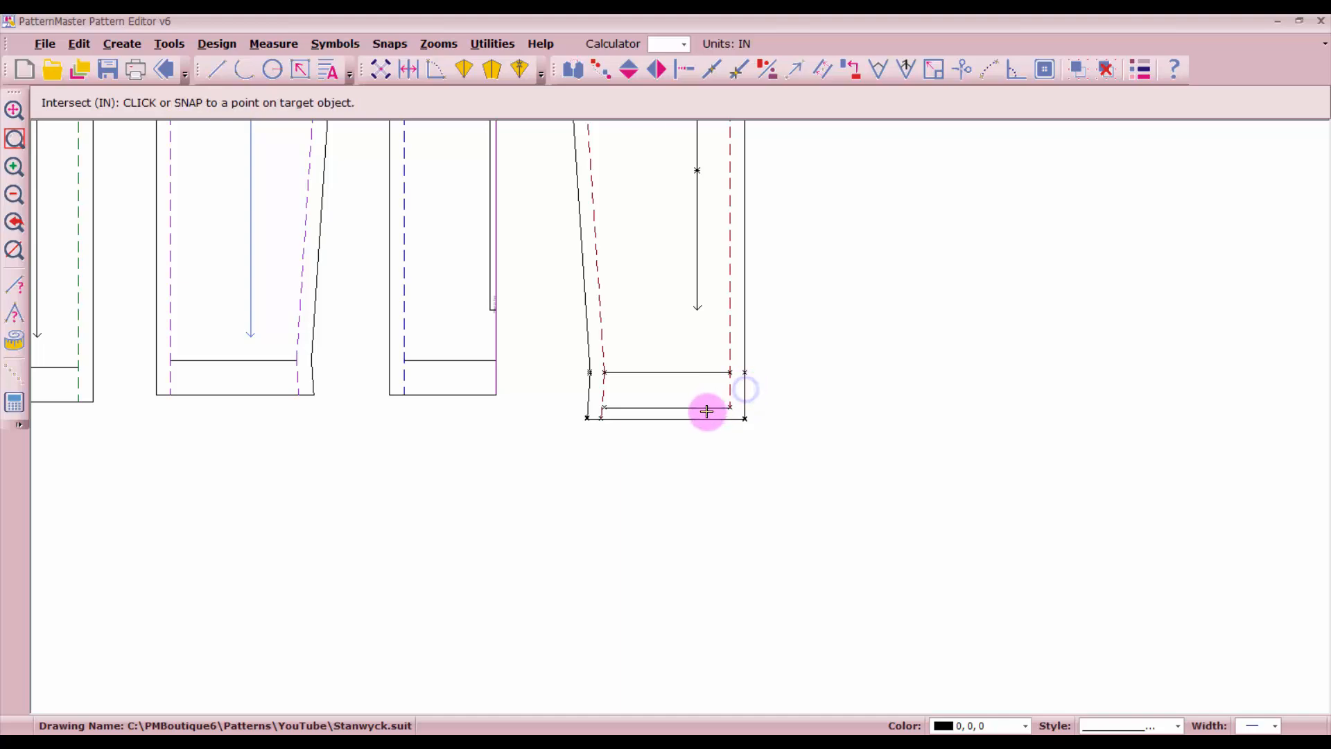
click(708, 406)
click(745, 389)
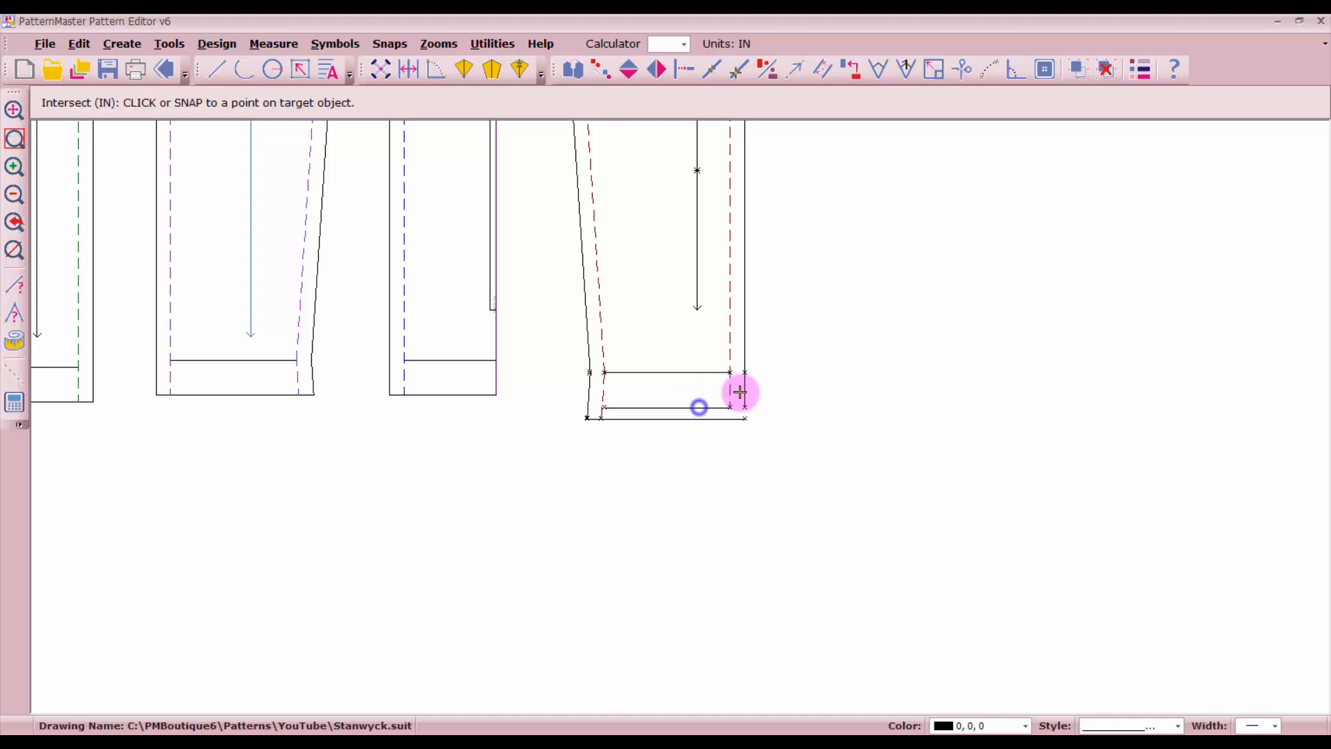
click(747, 390)
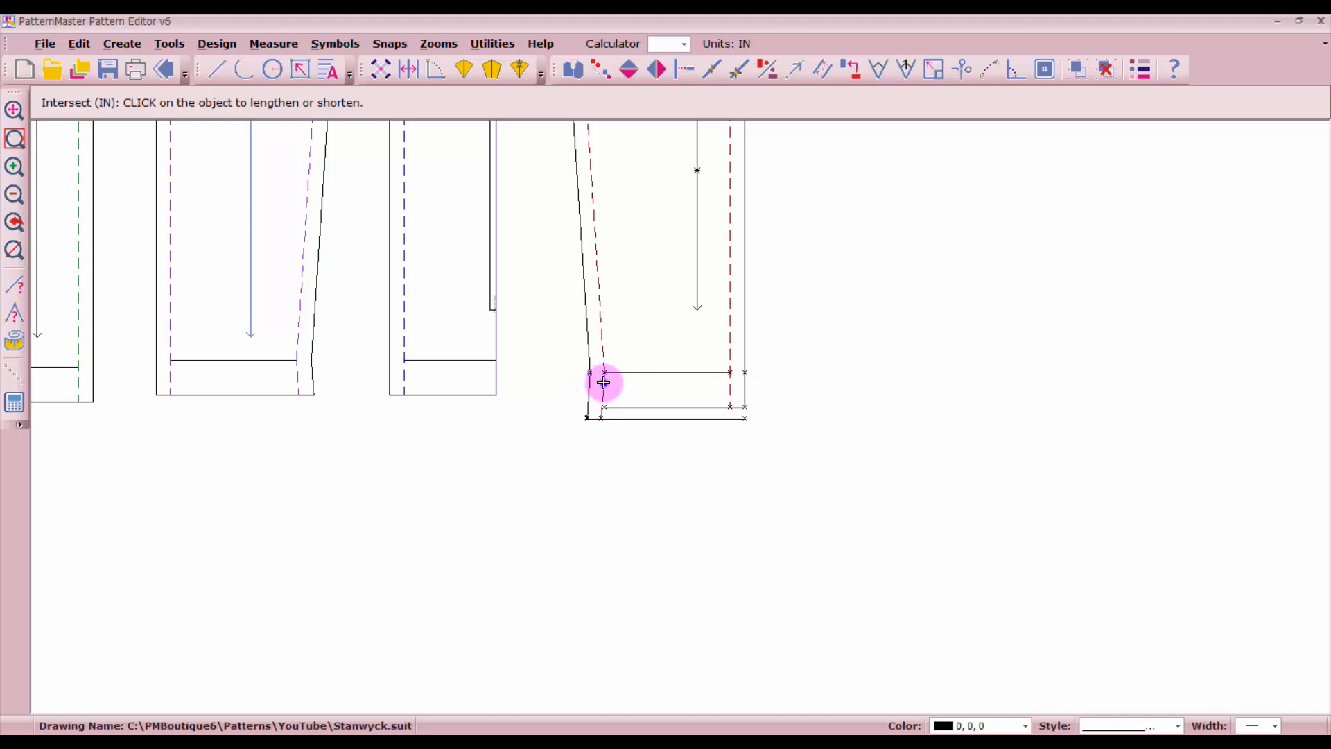
click(603, 382)
click(613, 399)
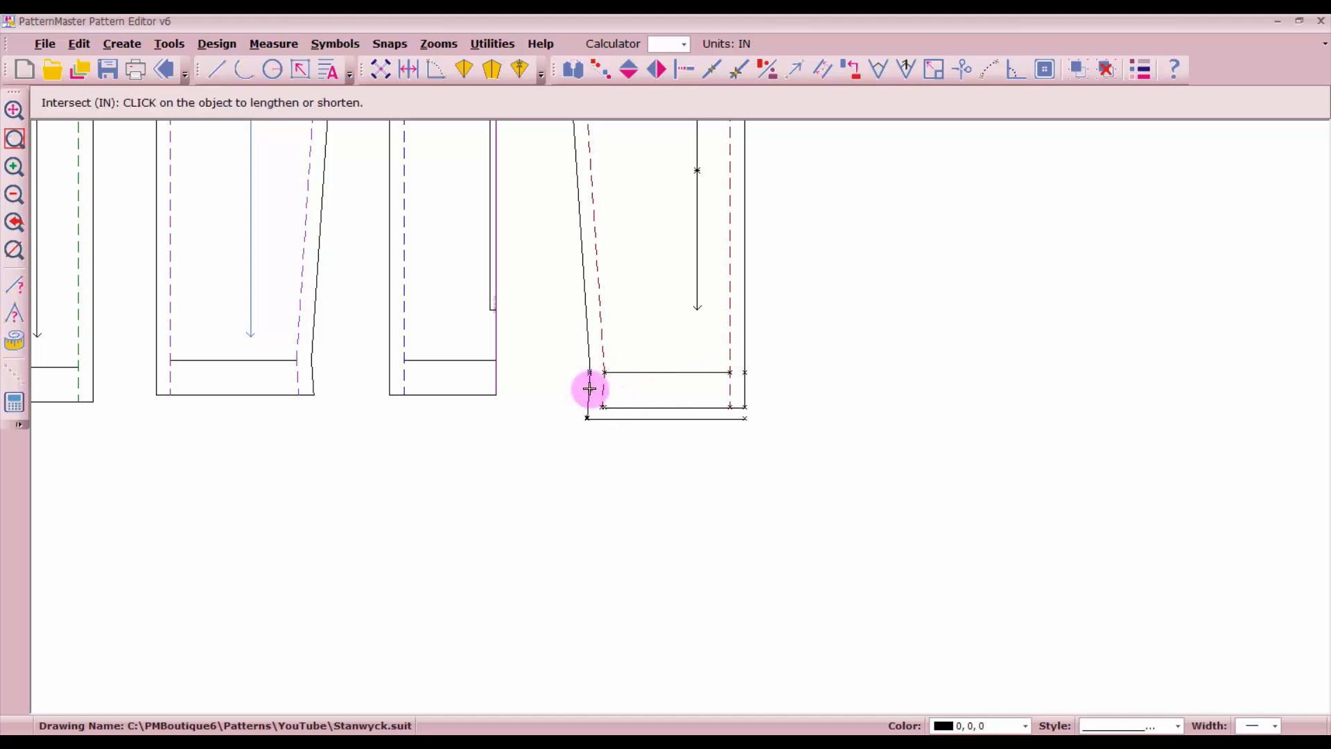
click(590, 389)
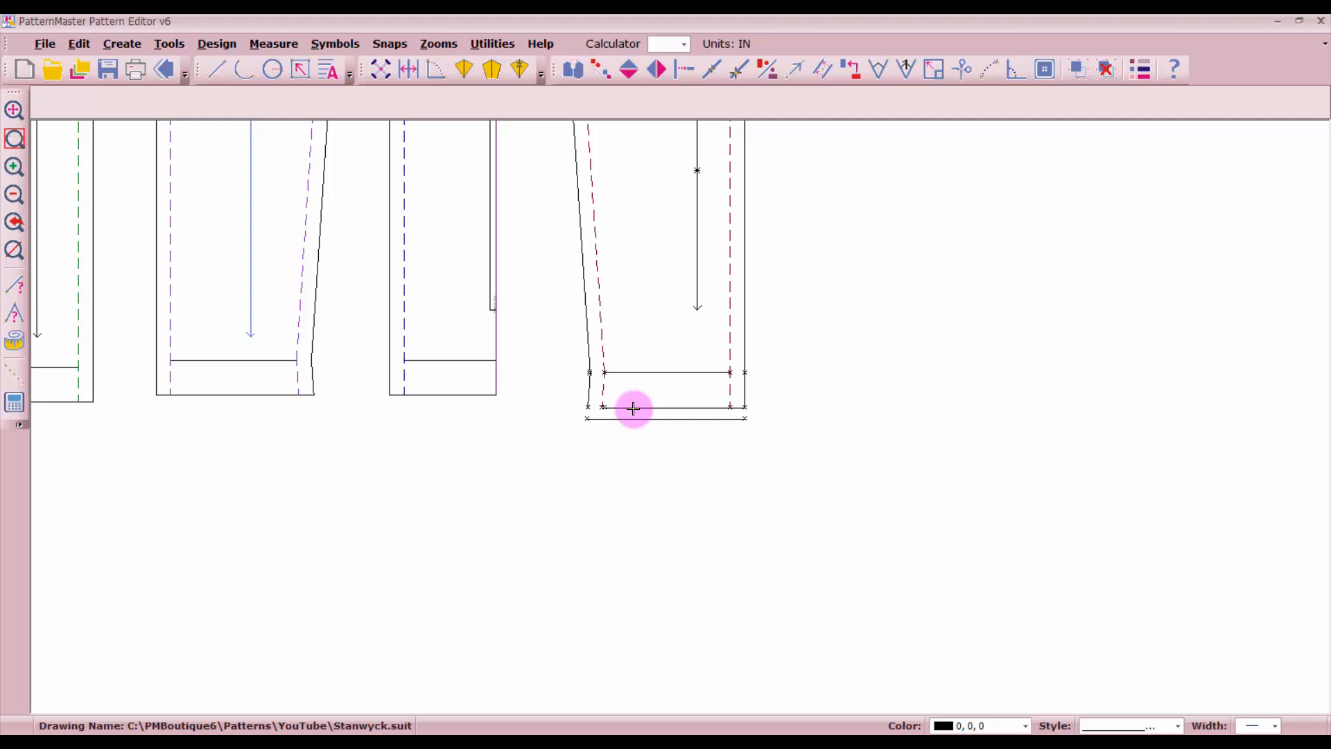
right_click(632, 400)
Step: Extend the offset hem line to the lower lining piece's outer edge and delete the old bottom cutting line
click(626, 405)
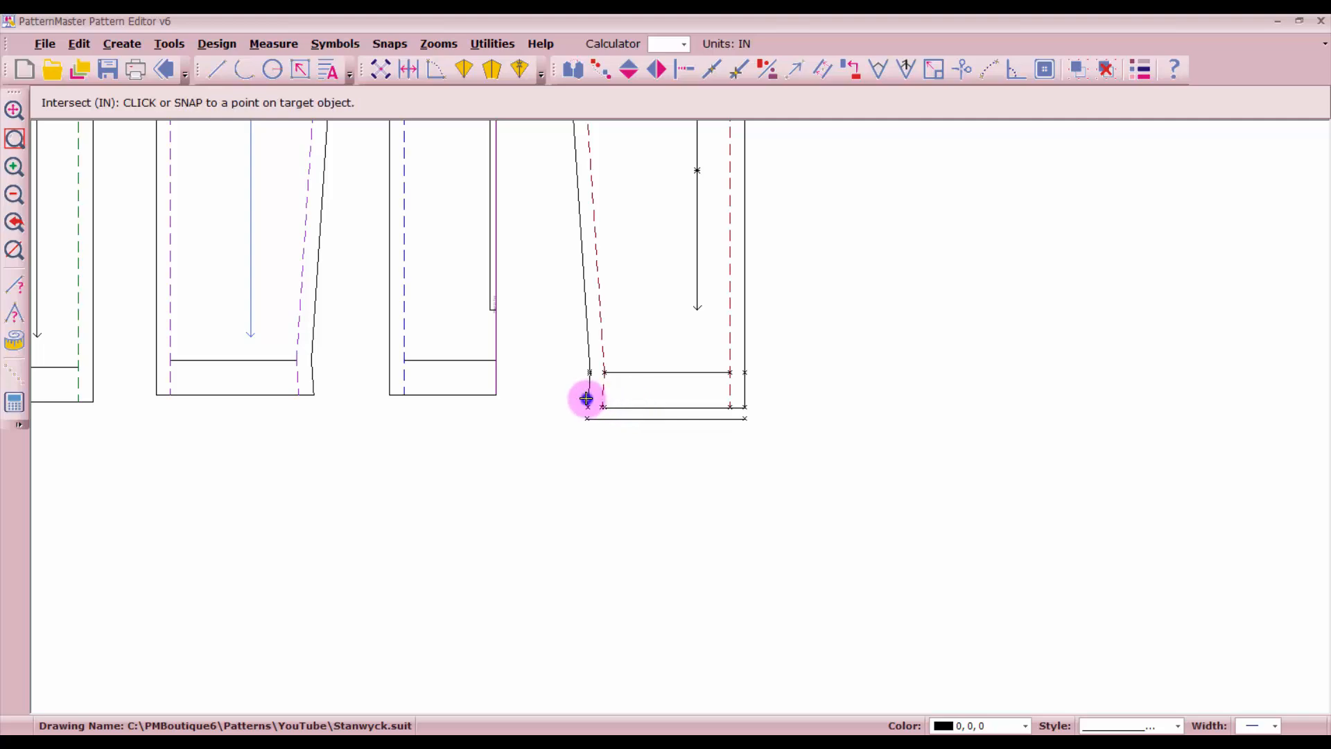
click(590, 397)
click(617, 419)
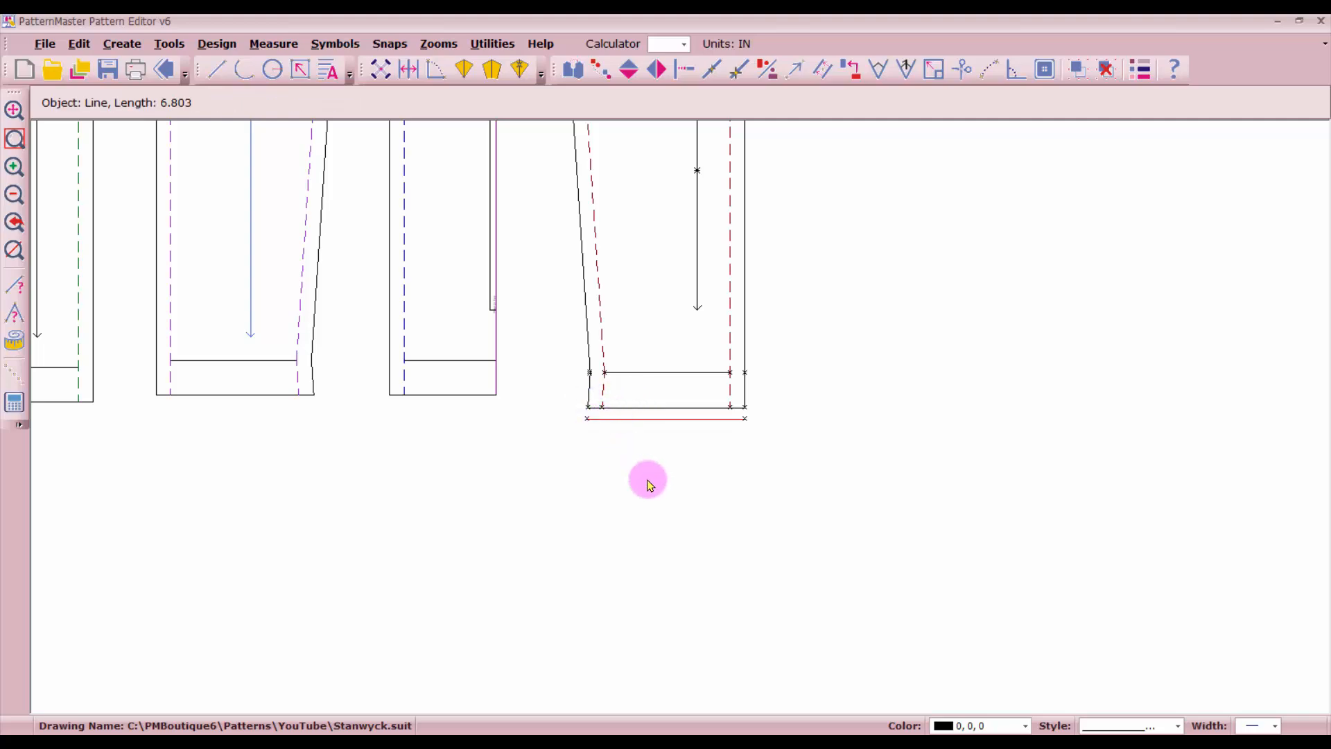
key(Escape)
Step: Group all objects of the Lower Skirt Side Front Lining back into one piece
scroll(672, 395, down, 2)
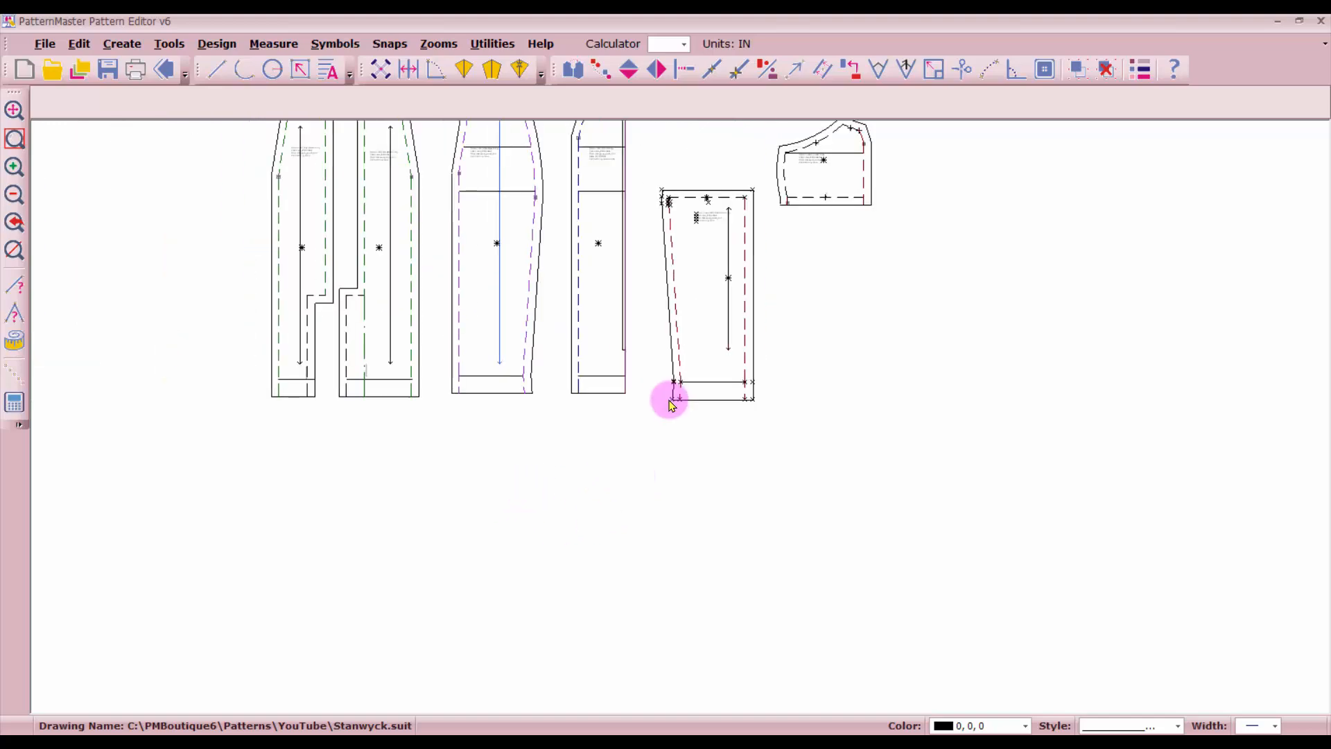
drag(662, 230, 766, 449)
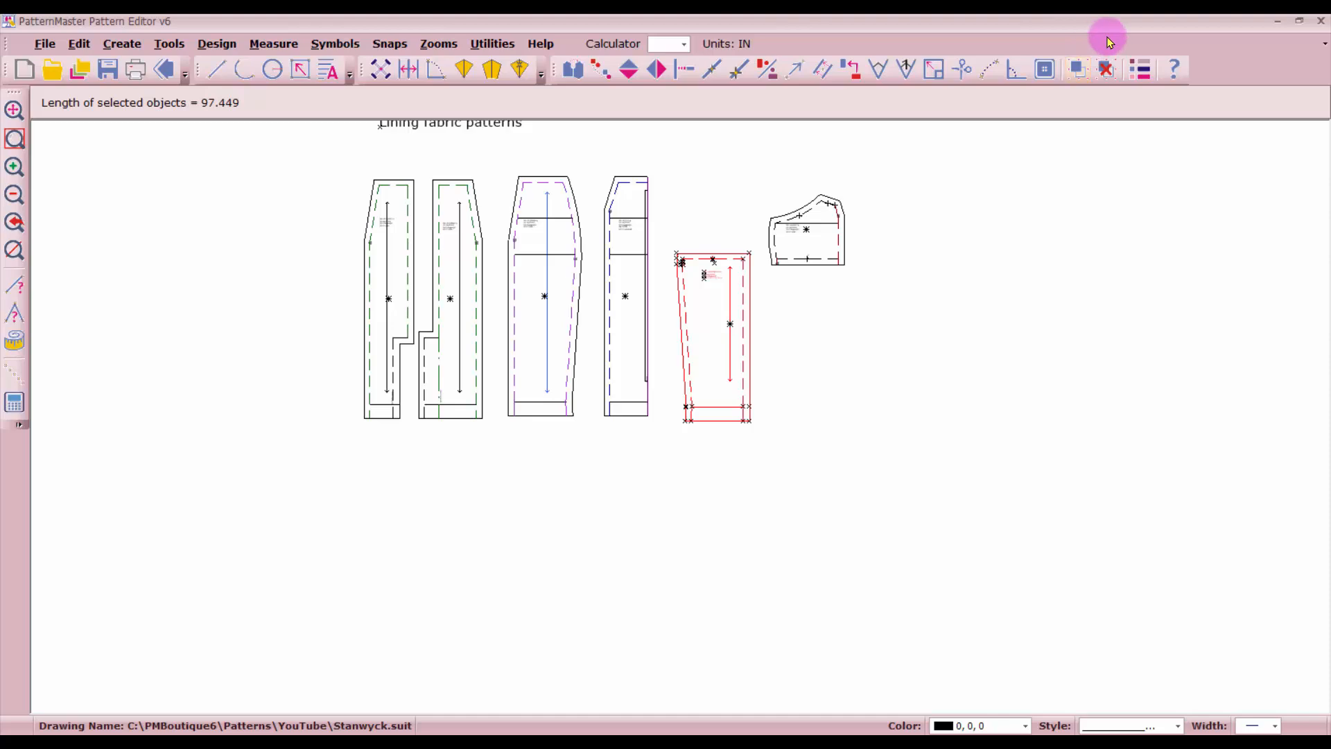
click(1080, 70)
Step: Make one copy of the Skirt Side Front draft's upper section, pocket outline and straight side seam, placing it between the draft and the fashion fabric patterns
scroll(669, 394, down, 2)
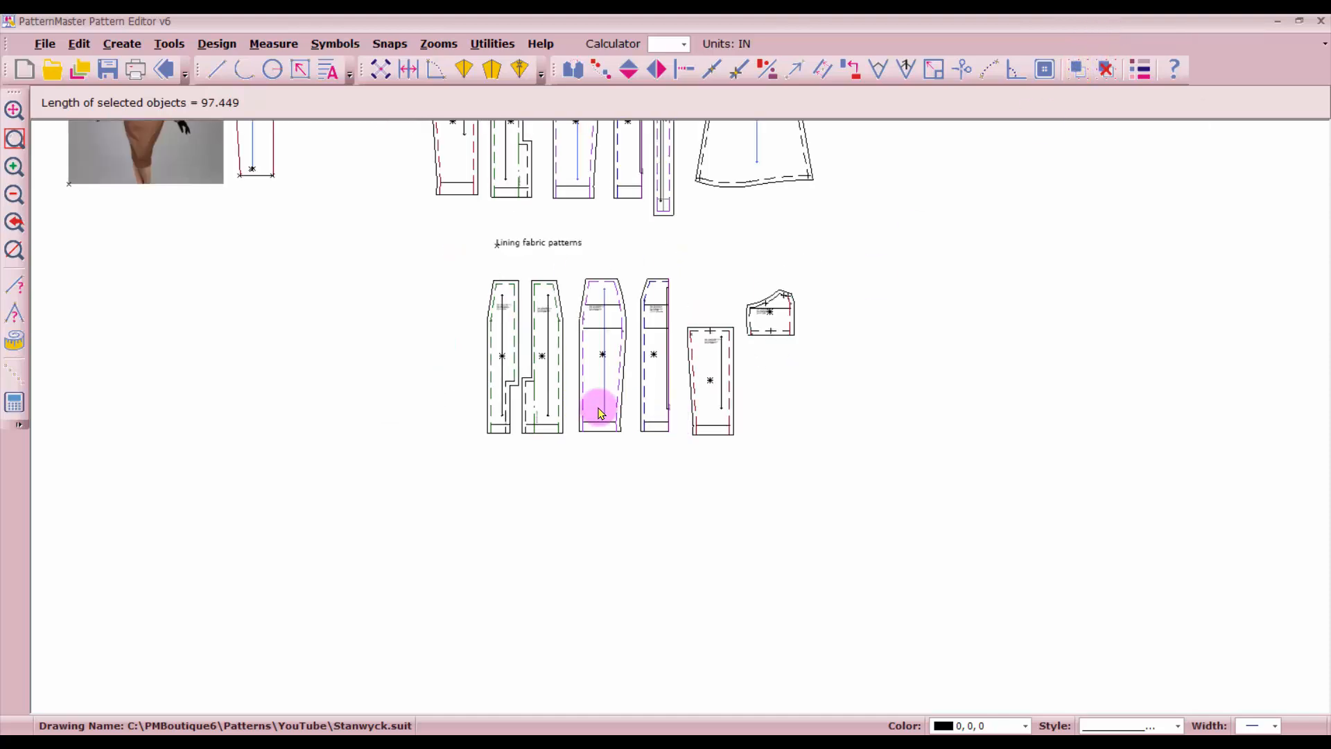
scroll(362, 279, down, 1)
scroll(677, 416, up, 3)
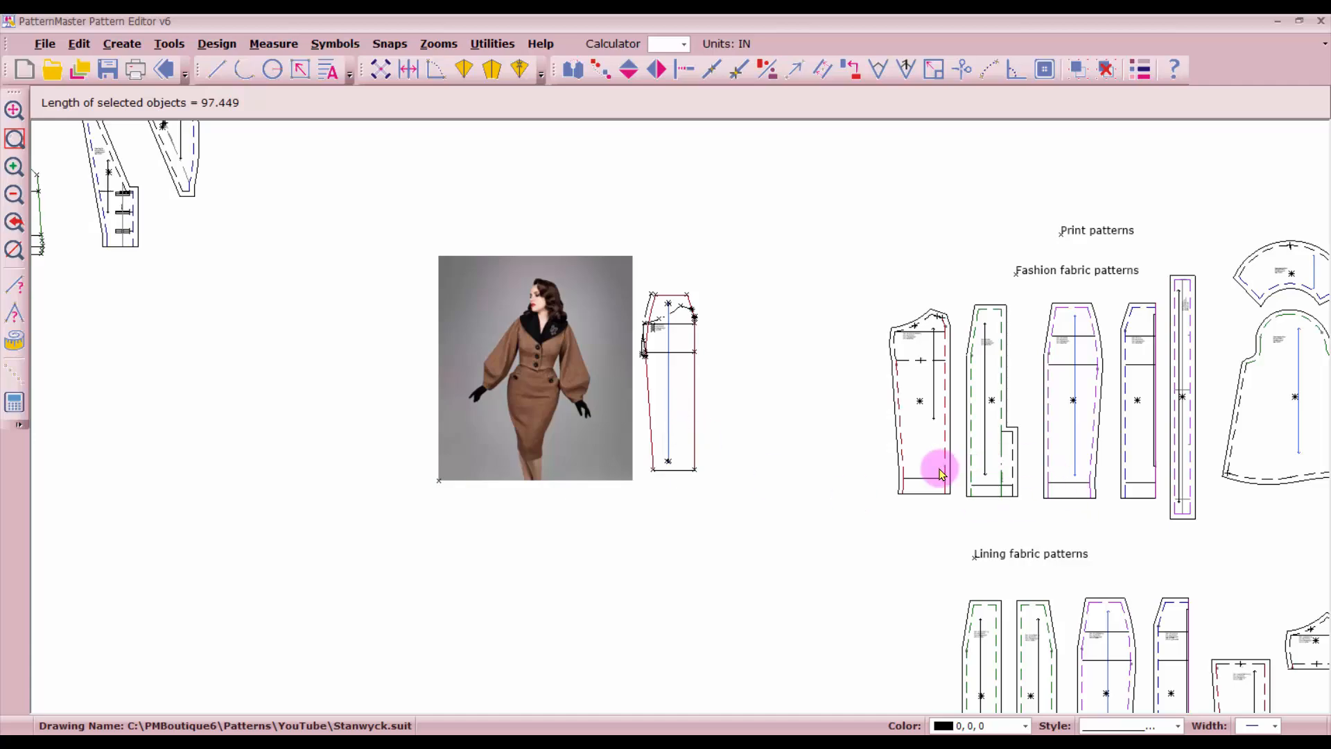
click(940, 472)
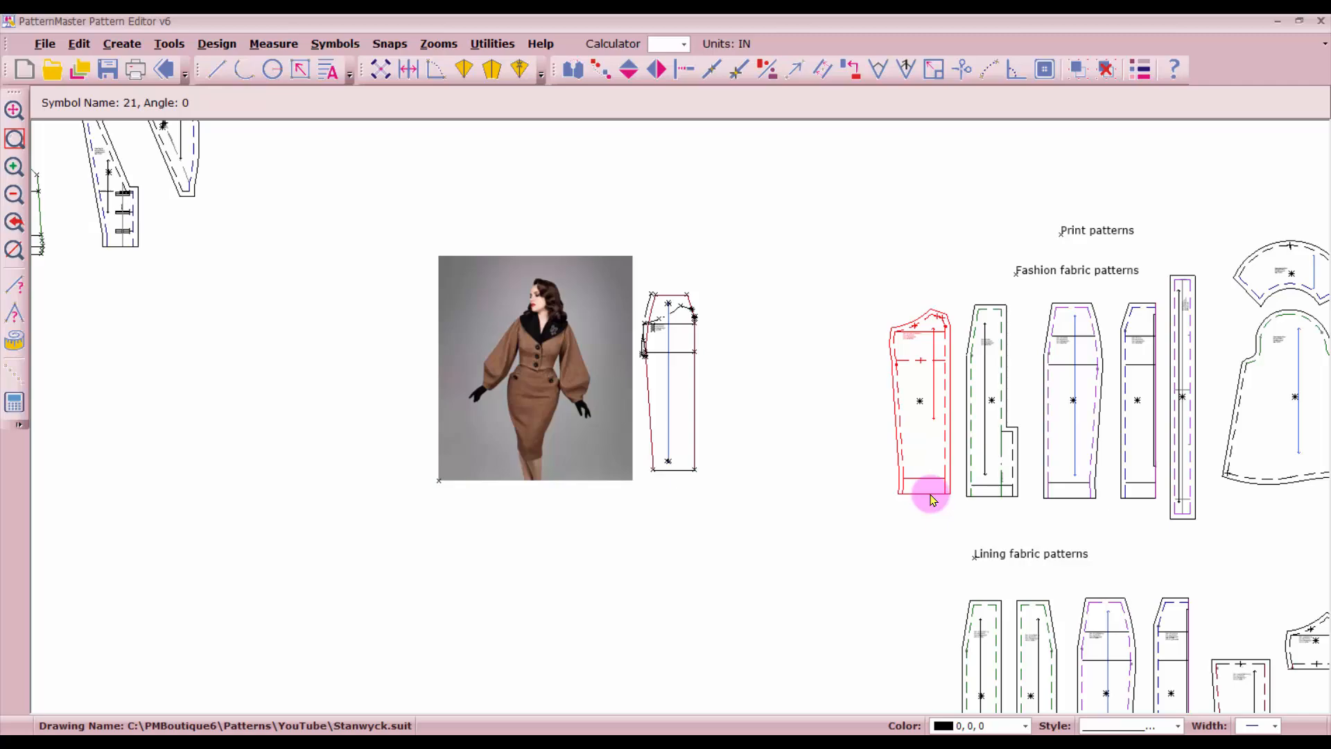
scroll(681, 416, up, 3)
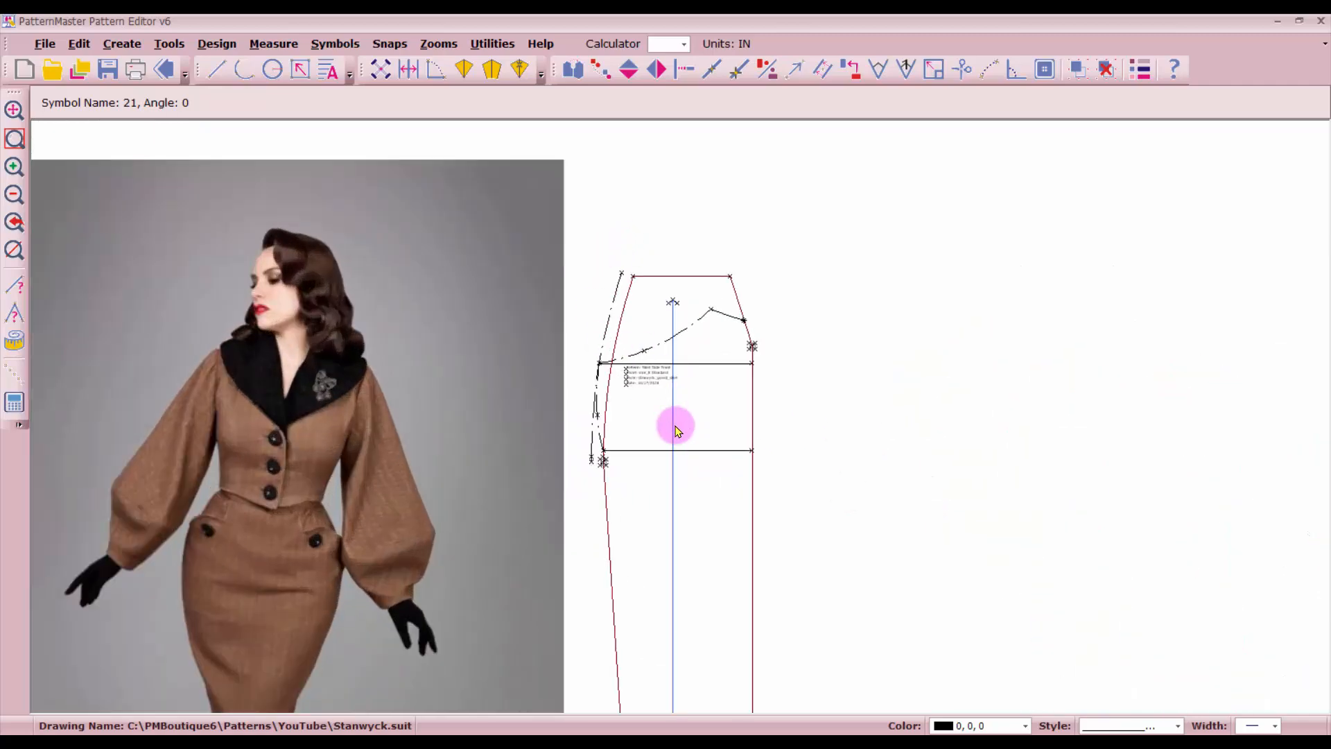
drag(594, 254, 784, 495)
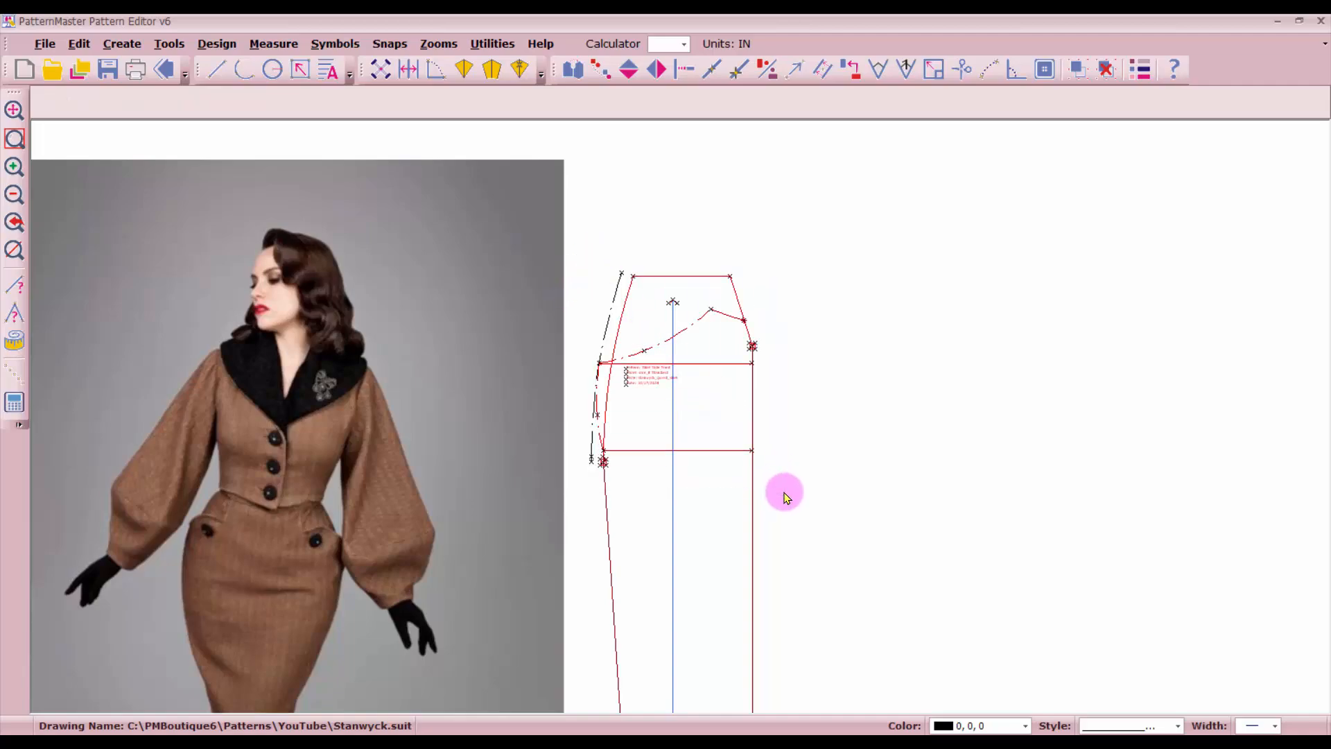
scroll(757, 496, up, 5)
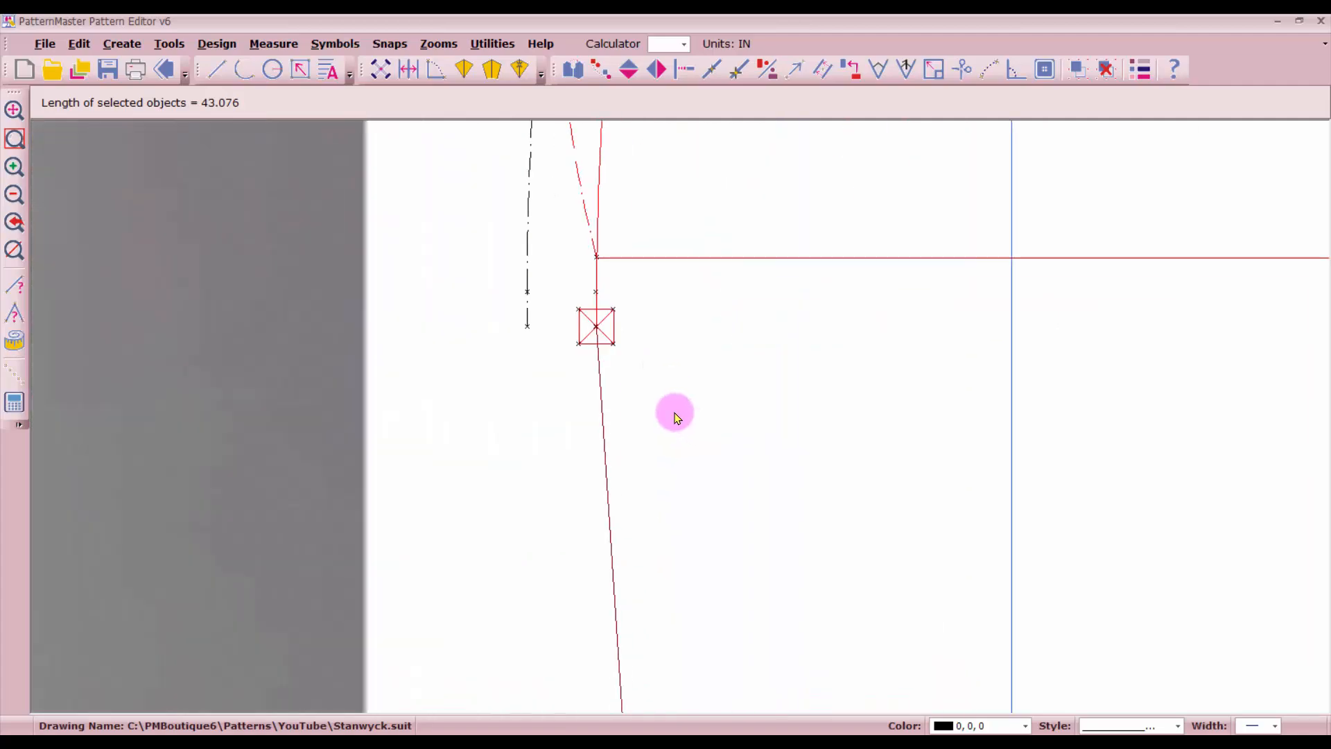
scroll(676, 417, down, 5)
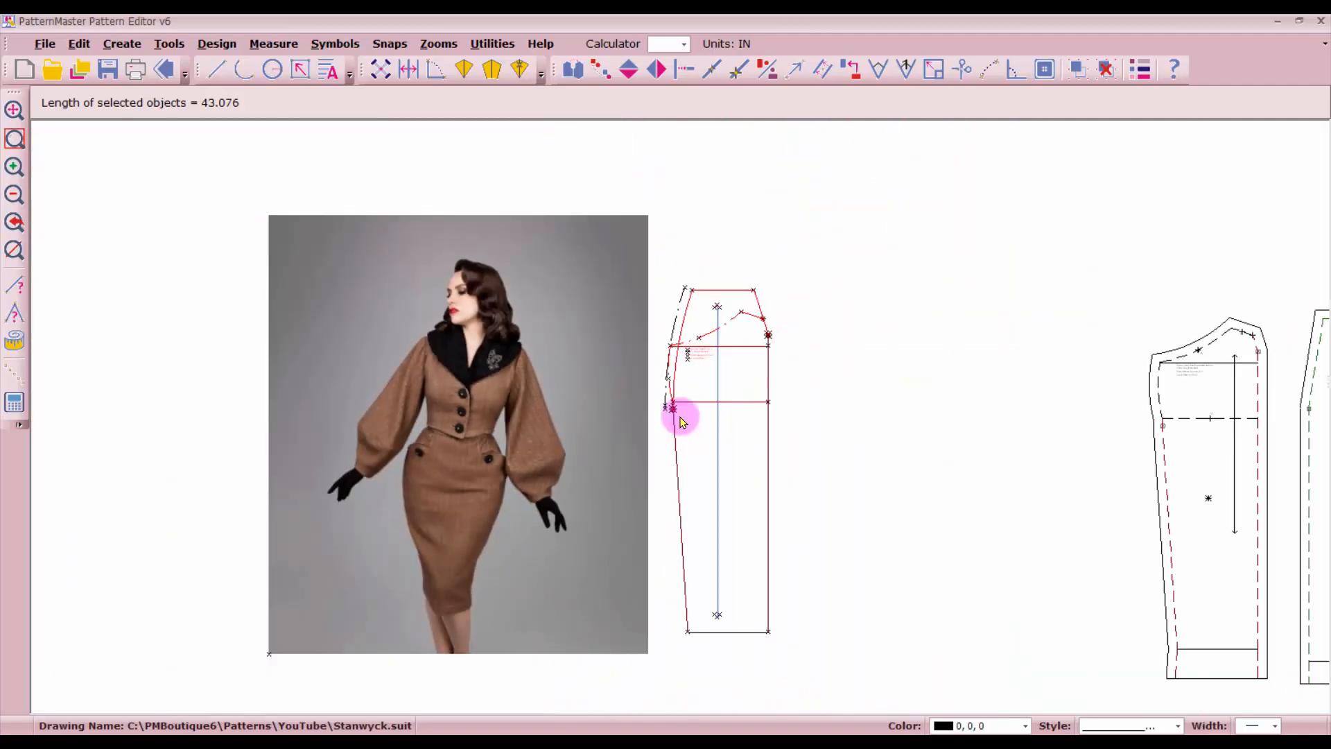
scroll(681, 421, down, 1)
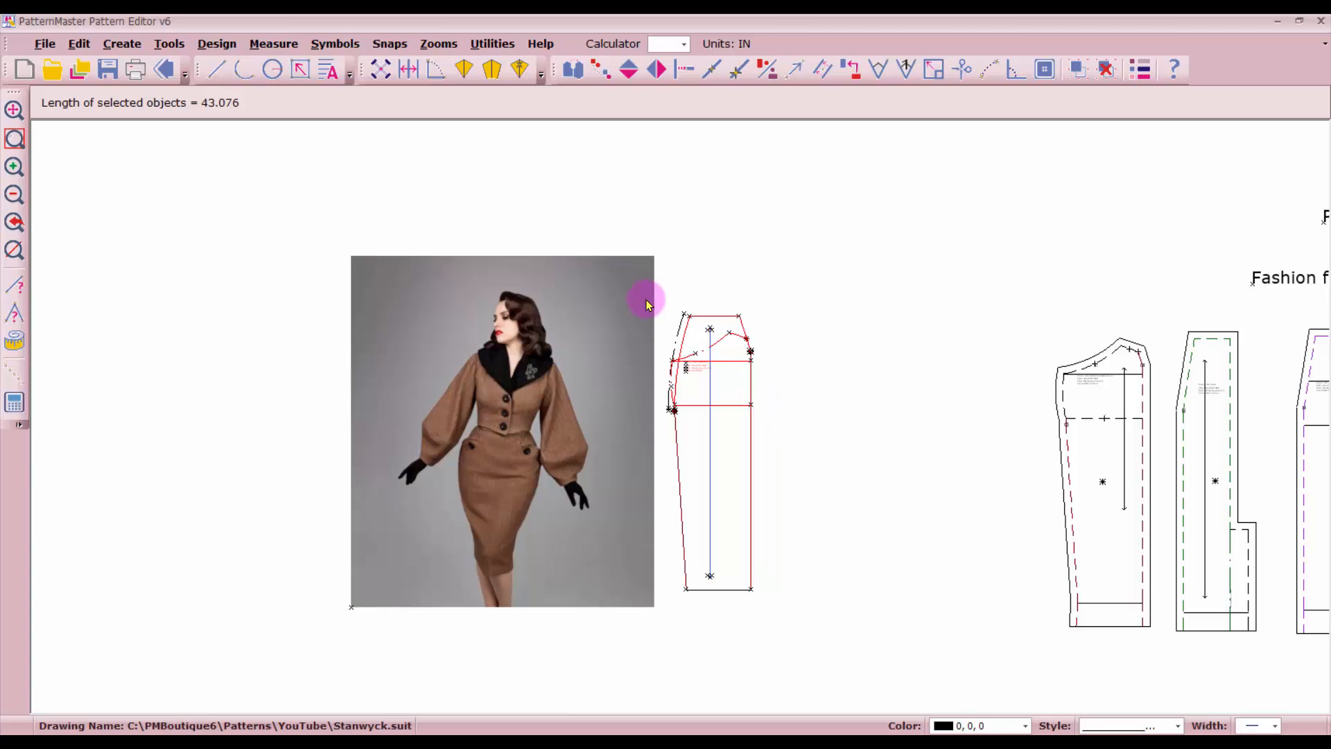
click(679, 336)
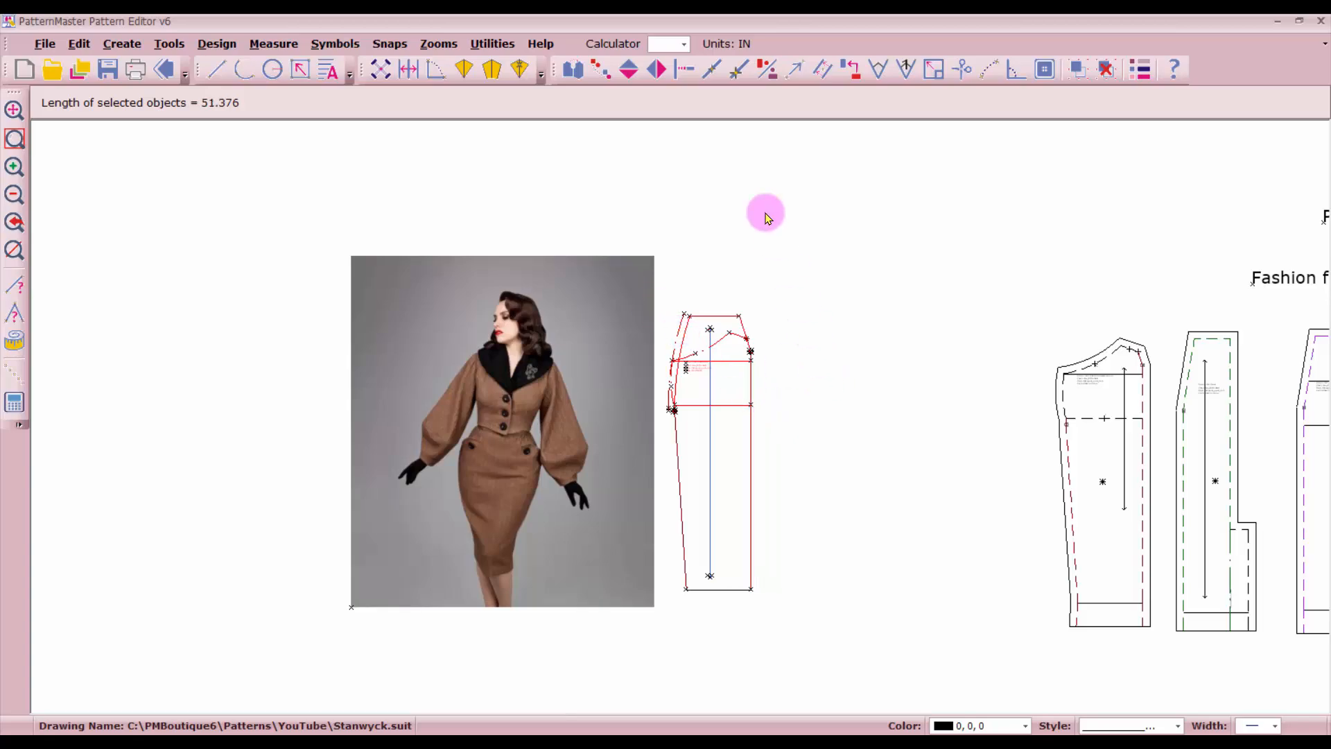
click(751, 380)
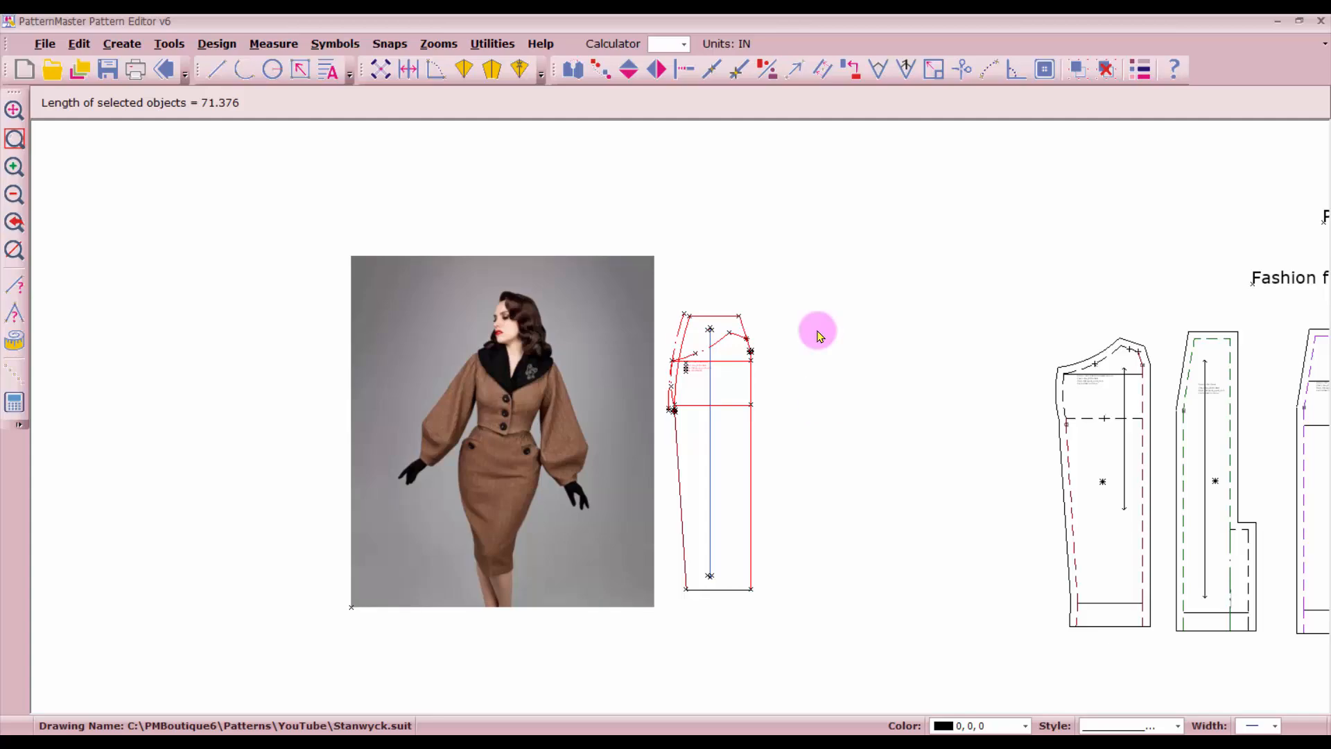
click(602, 82)
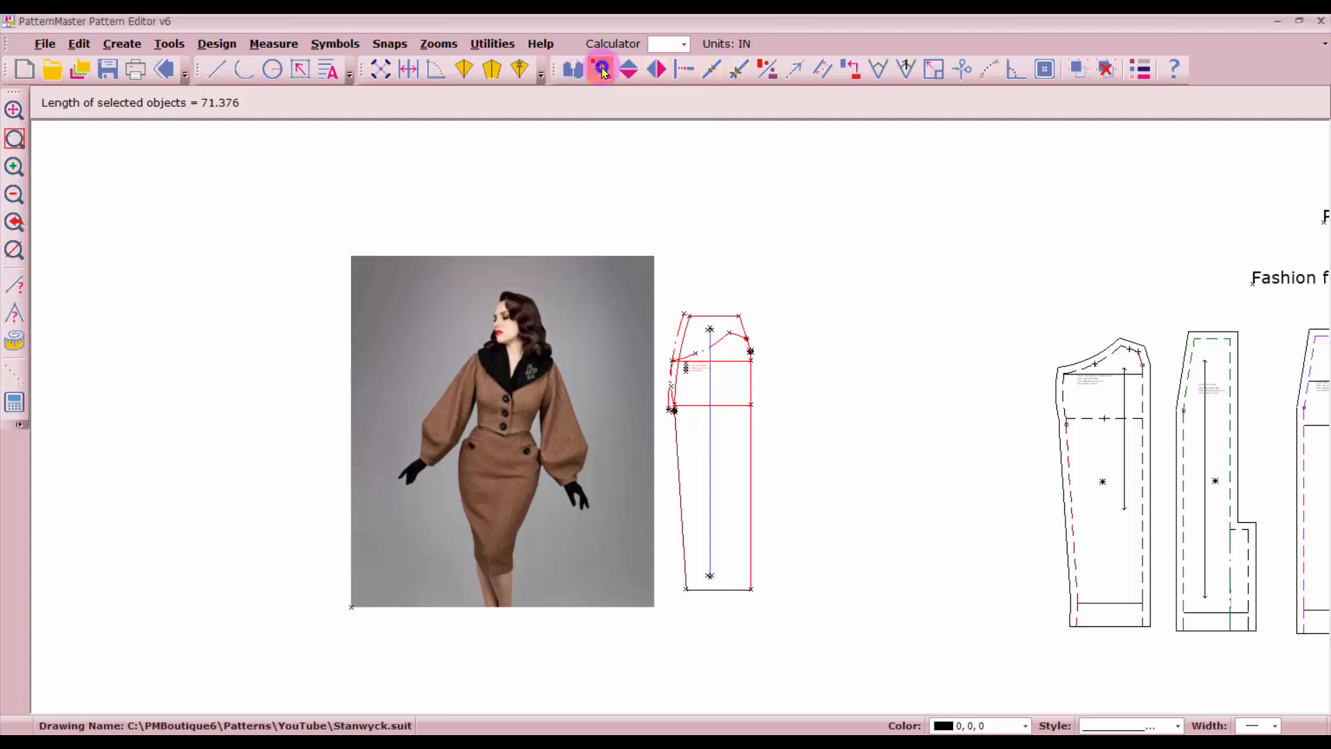
click(901, 298)
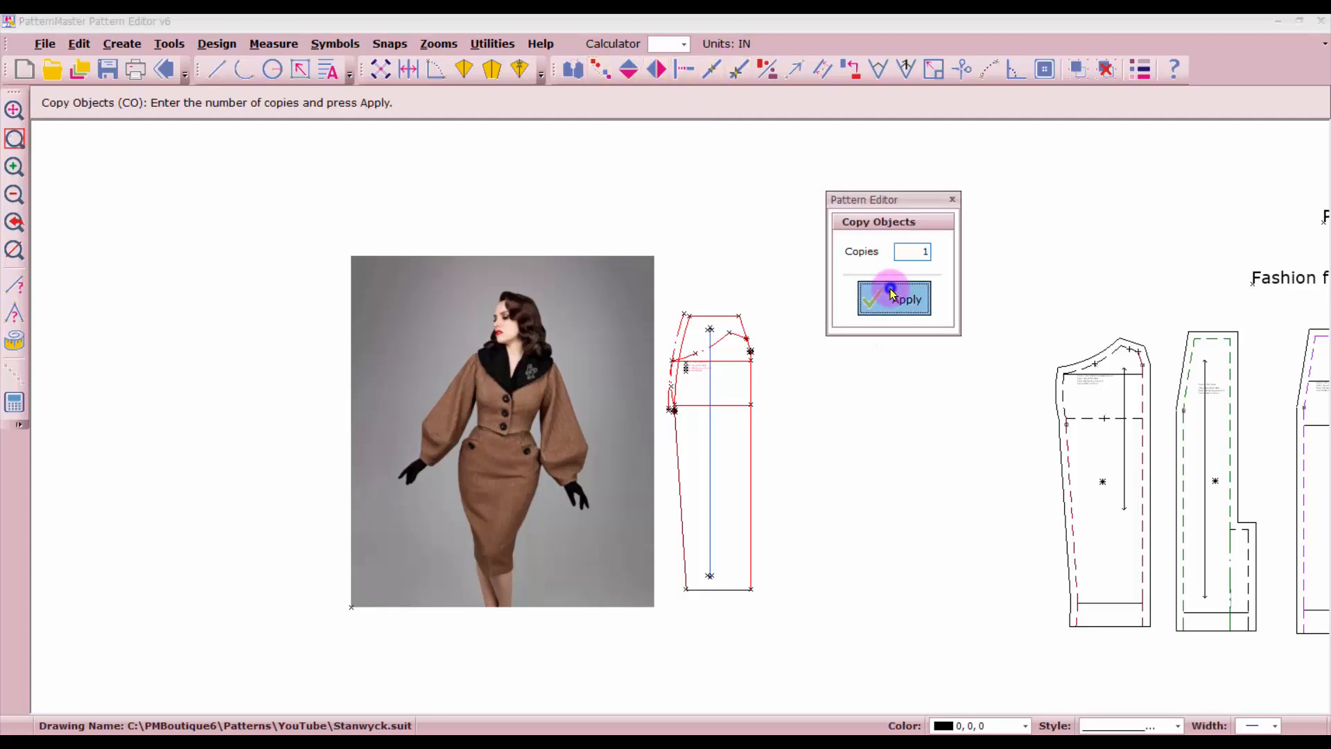
click(700, 368)
click(842, 369)
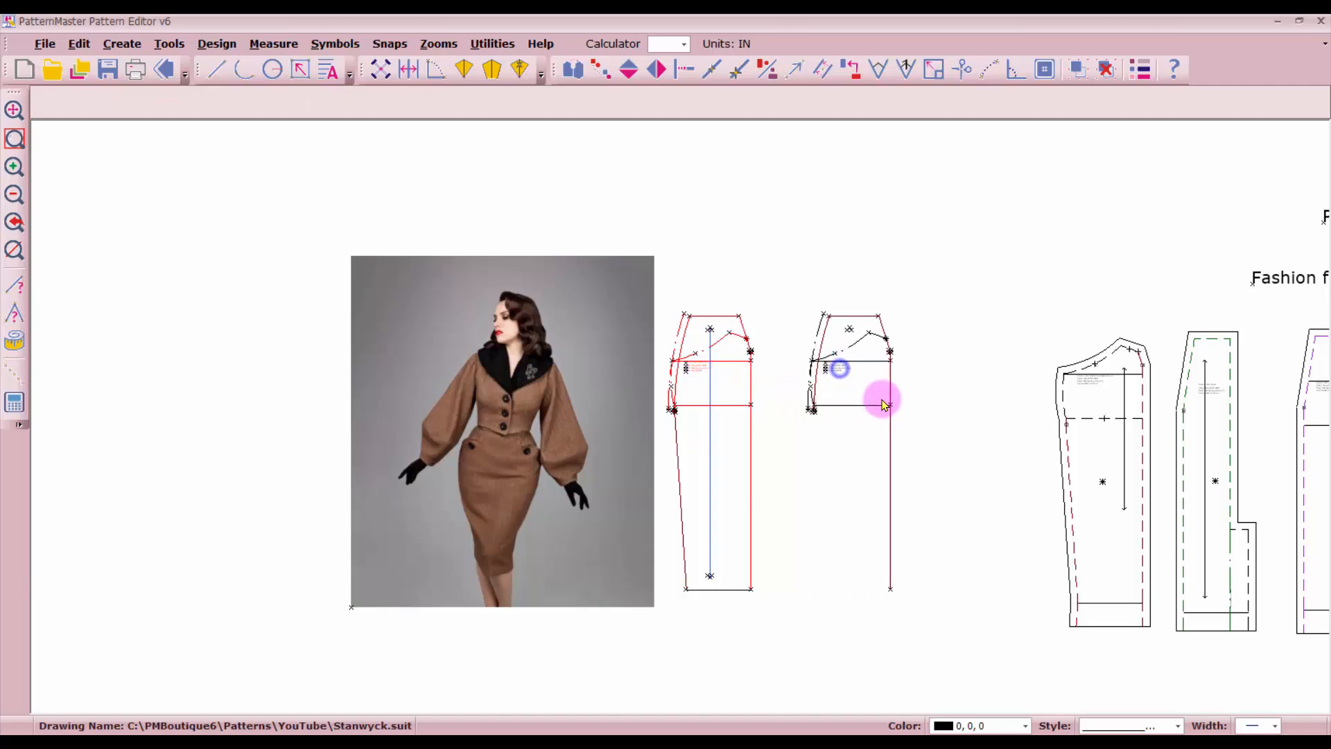
Step: Change the bottom horizontal line of the copied Skirt Side Front section to the evenly dashed line style
scroll(887, 406, up, 2)
scroll(683, 421, up, 1)
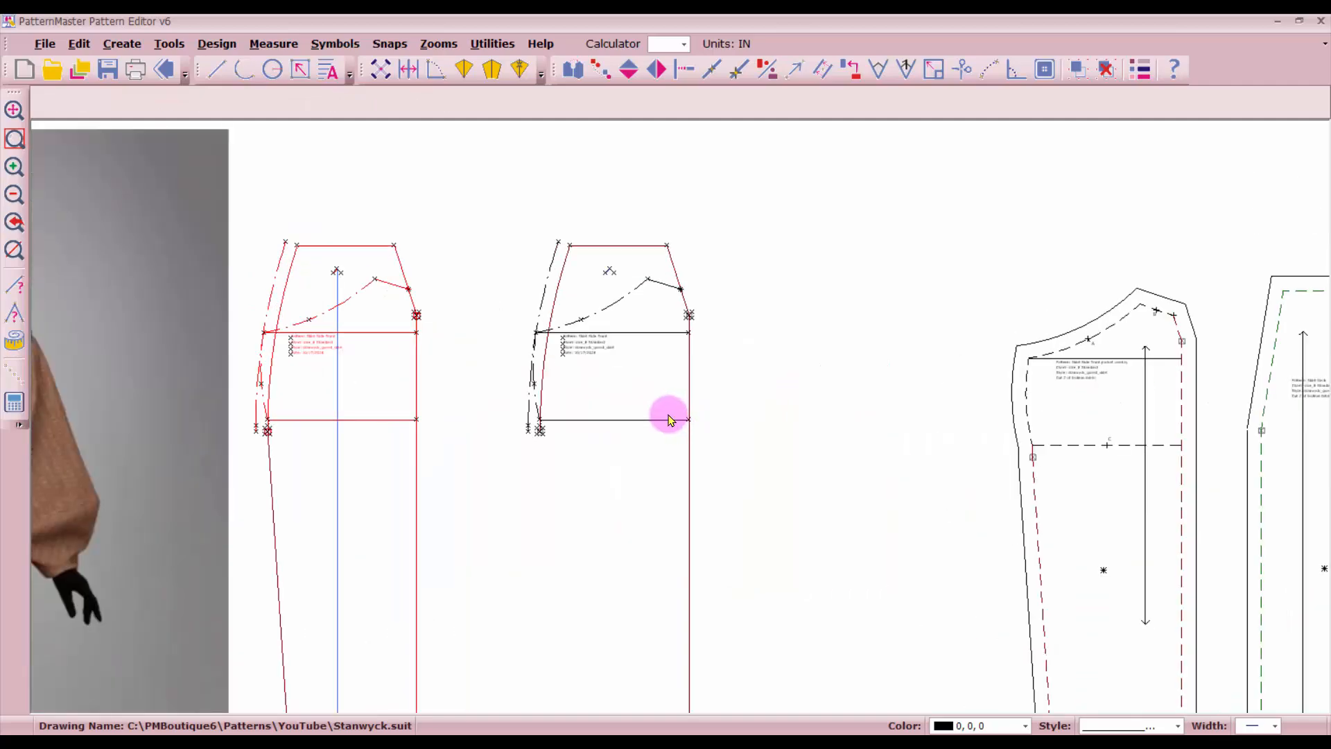
scroll(603, 436, up, 2)
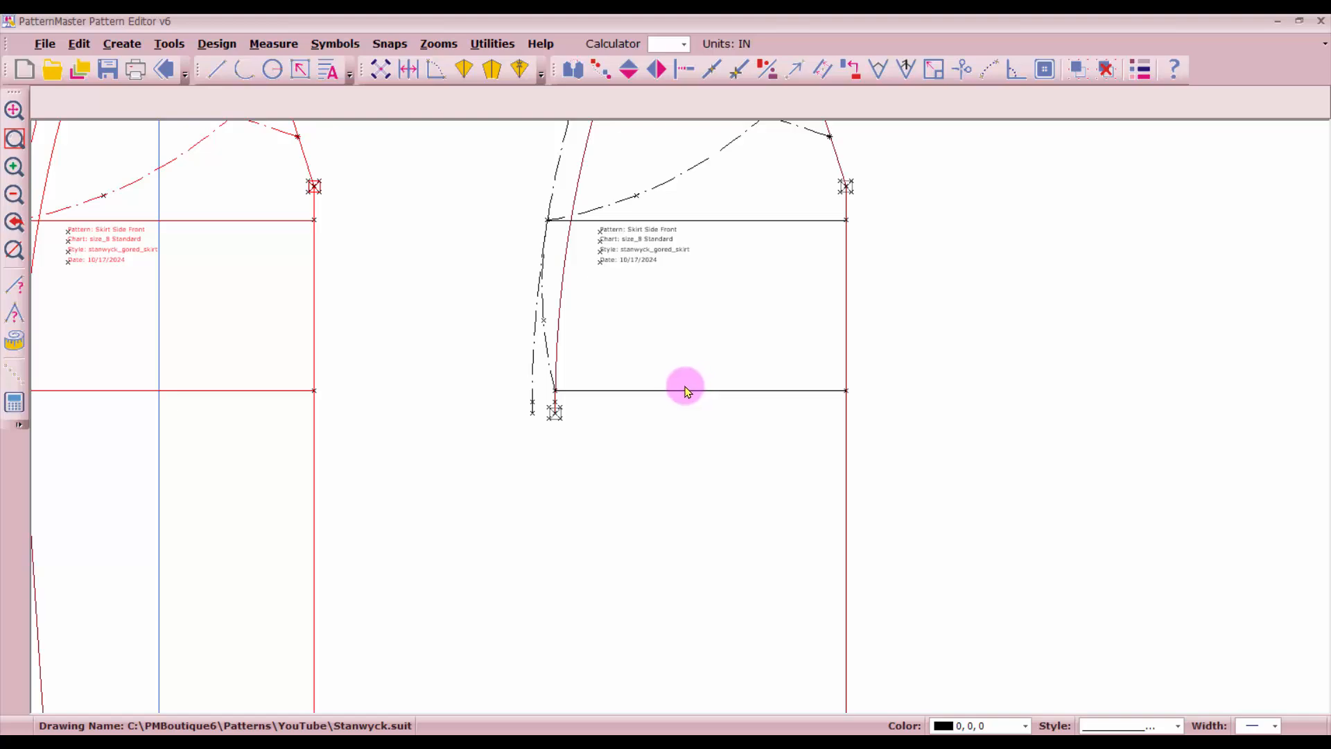
click(686, 390)
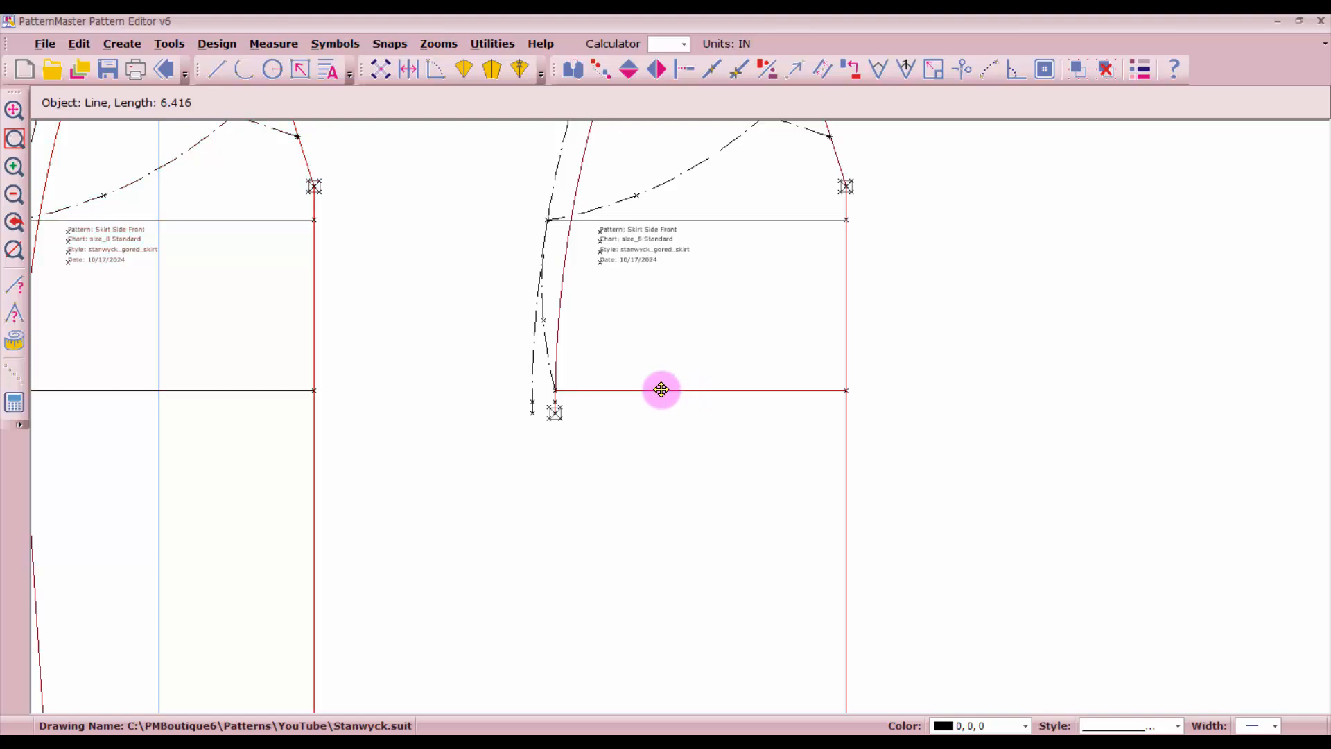
click(1141, 72)
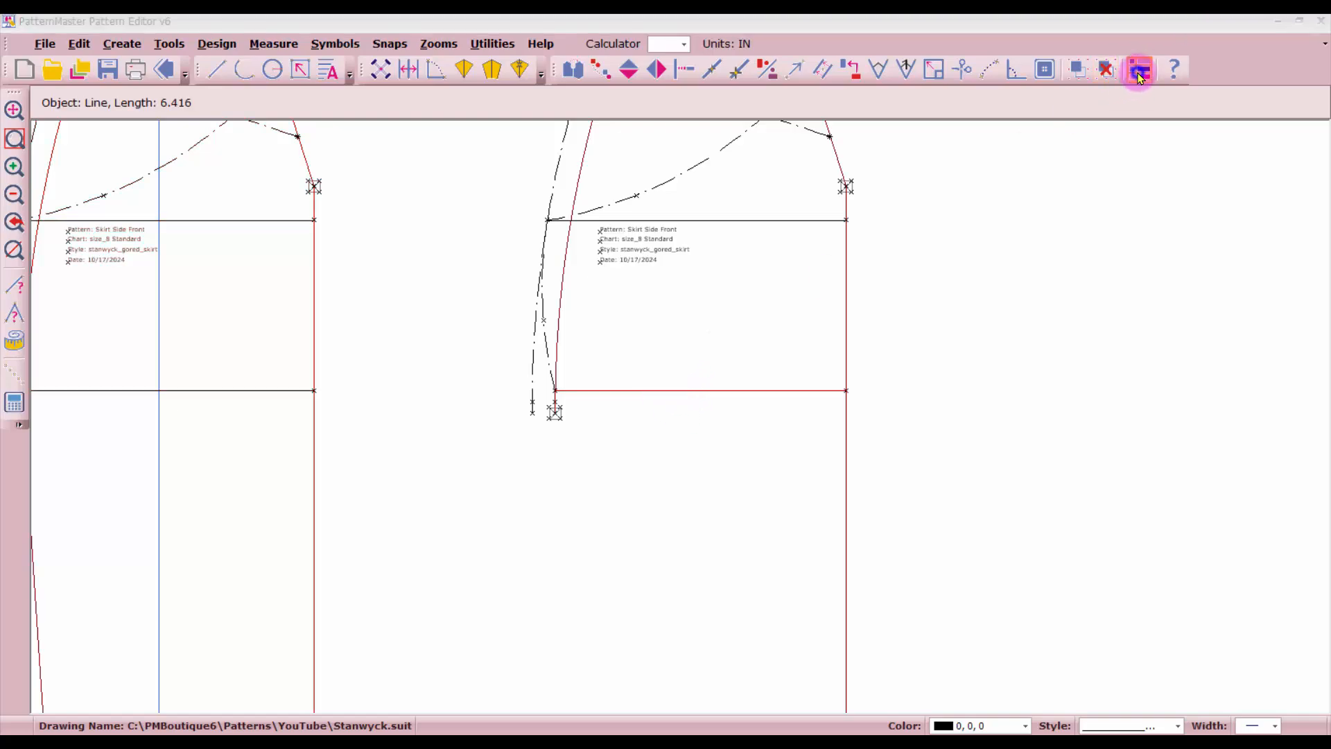
click(1034, 333)
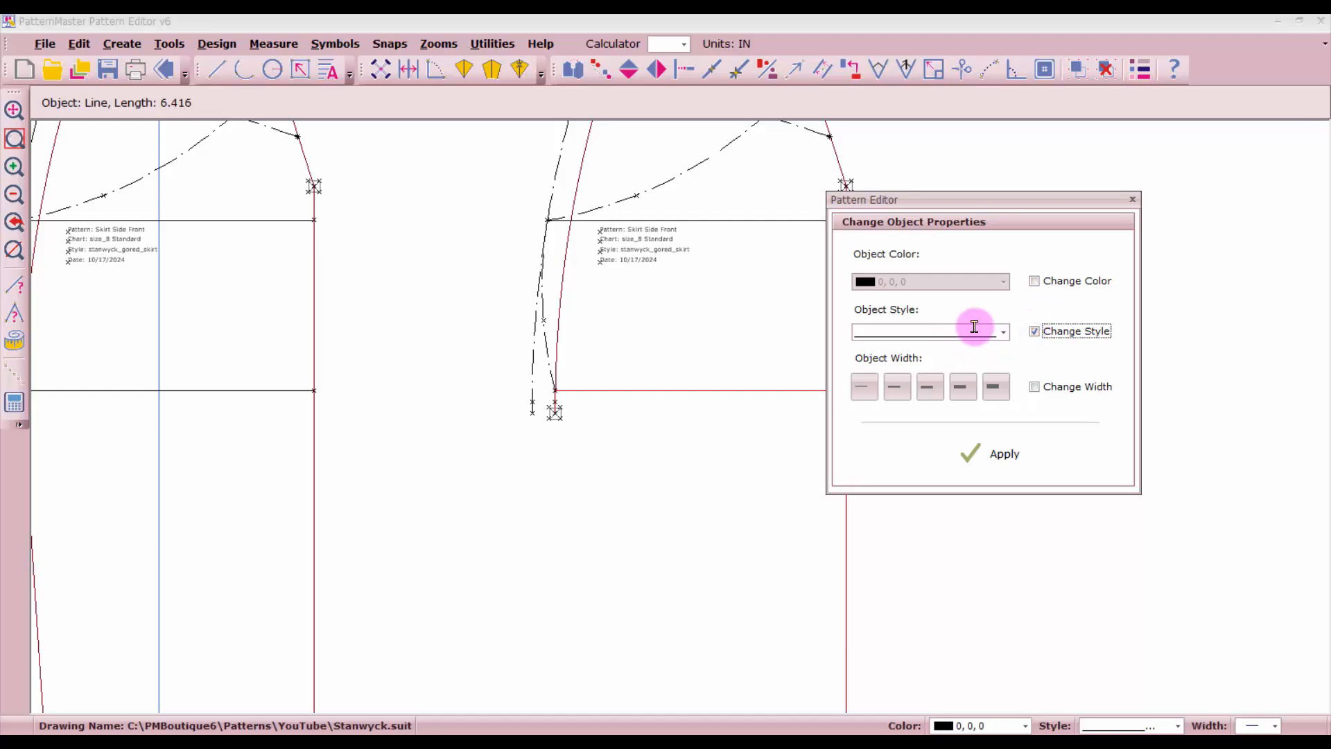
click(1003, 332)
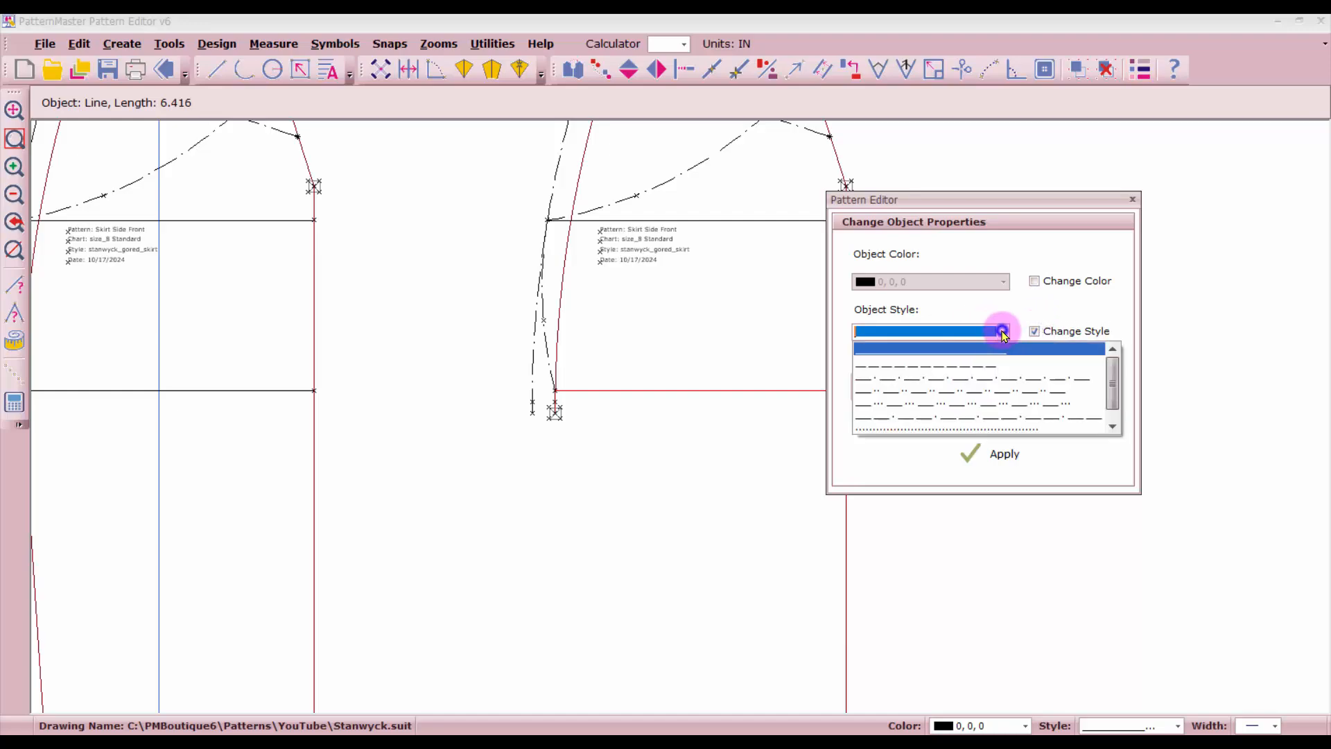
click(973, 364)
click(990, 455)
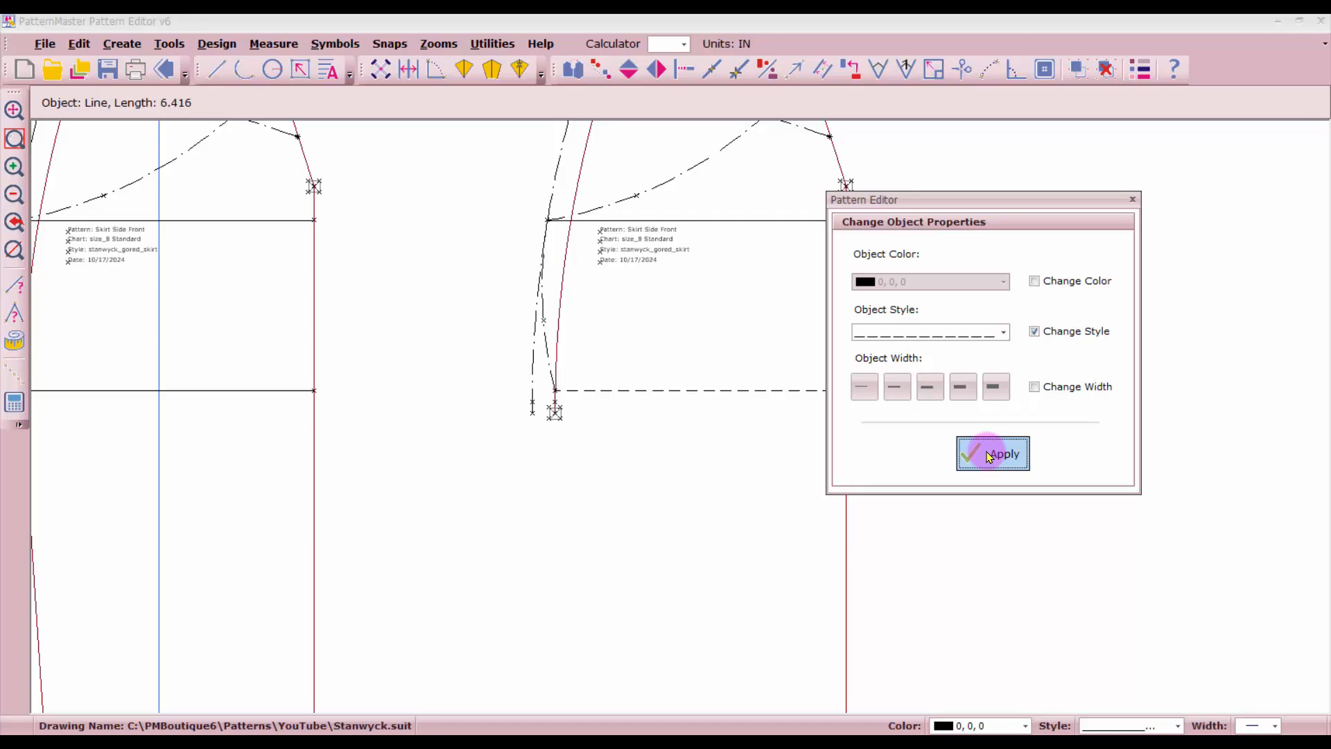
Step: Split the copy's dashed bottom line at its midpoint and draw a short notch line straight up from that point
click(694, 388)
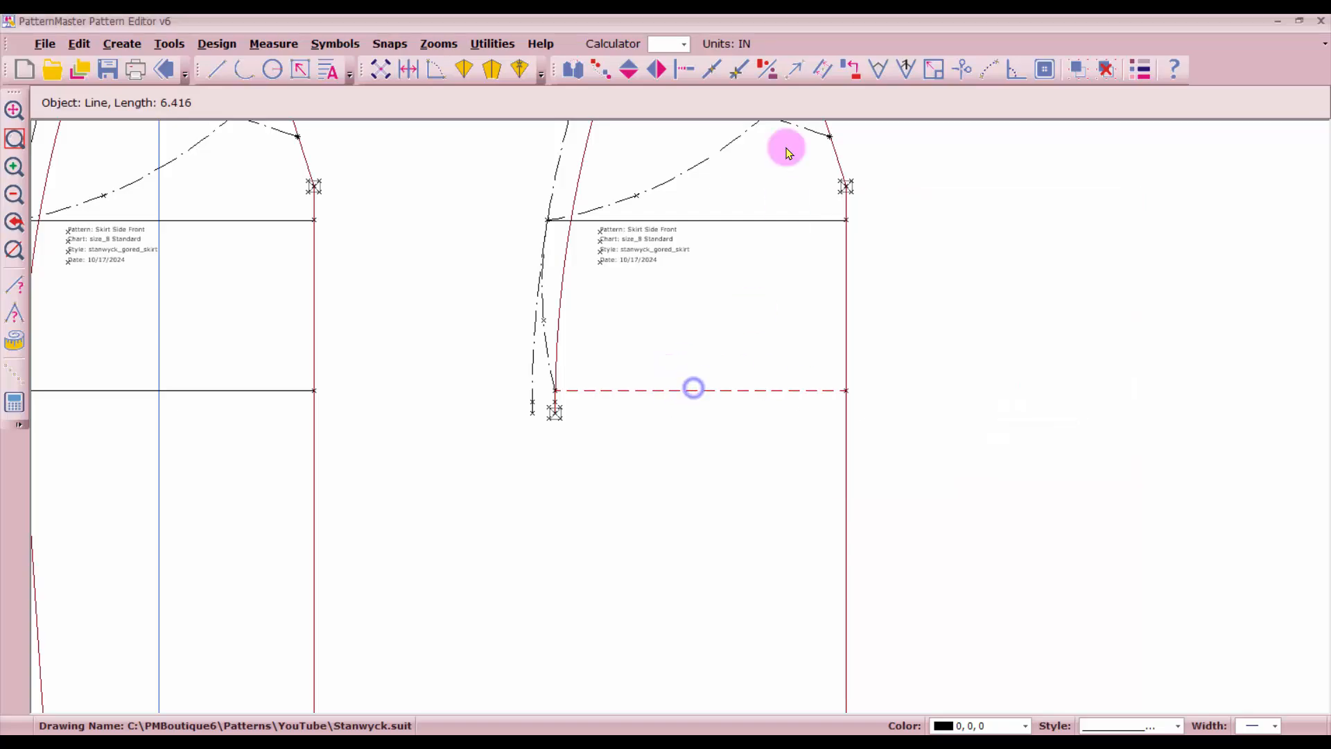
click(712, 71)
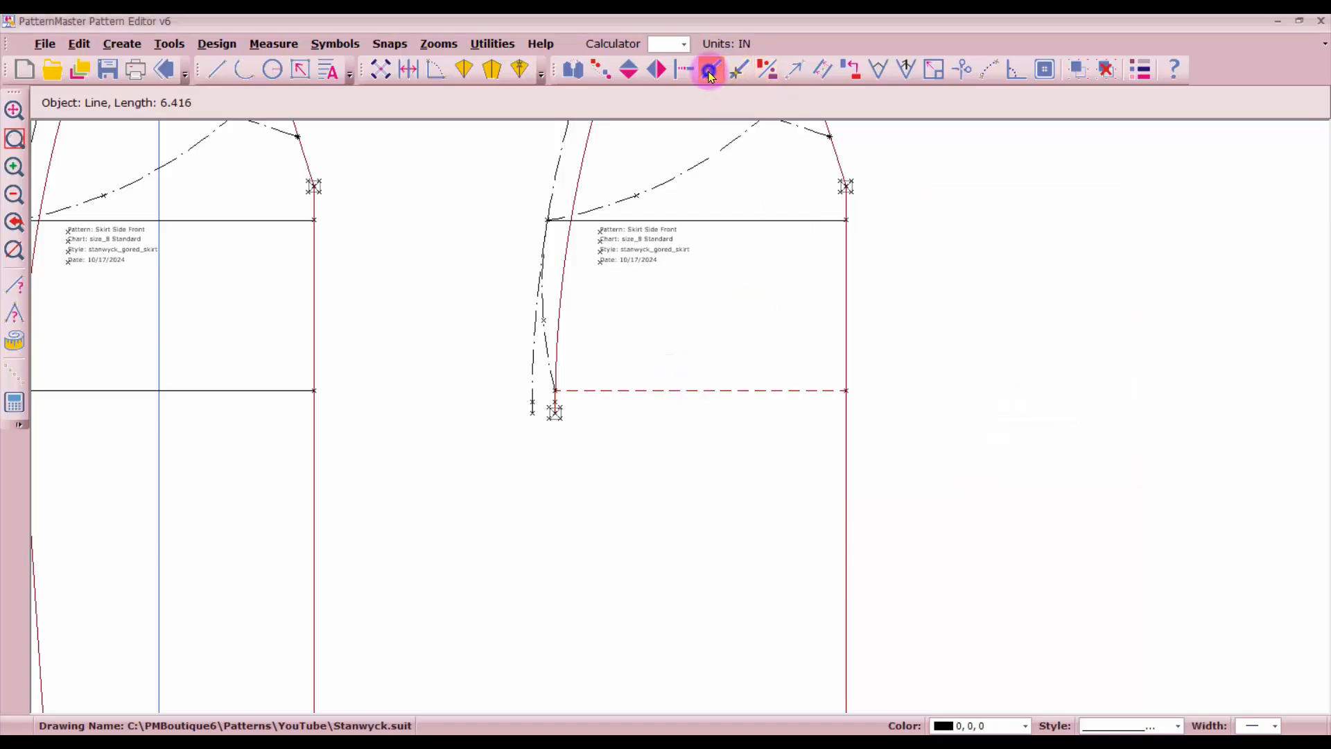
click(683, 392)
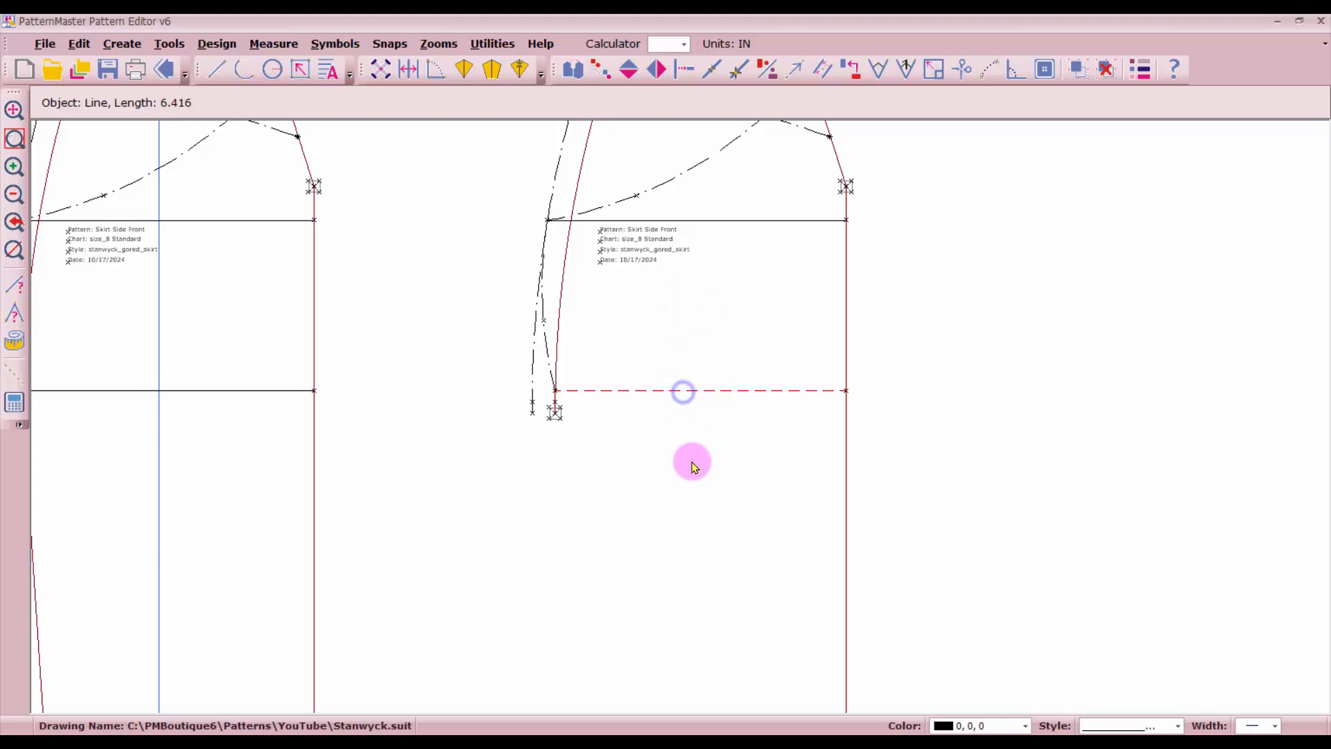
click(712, 71)
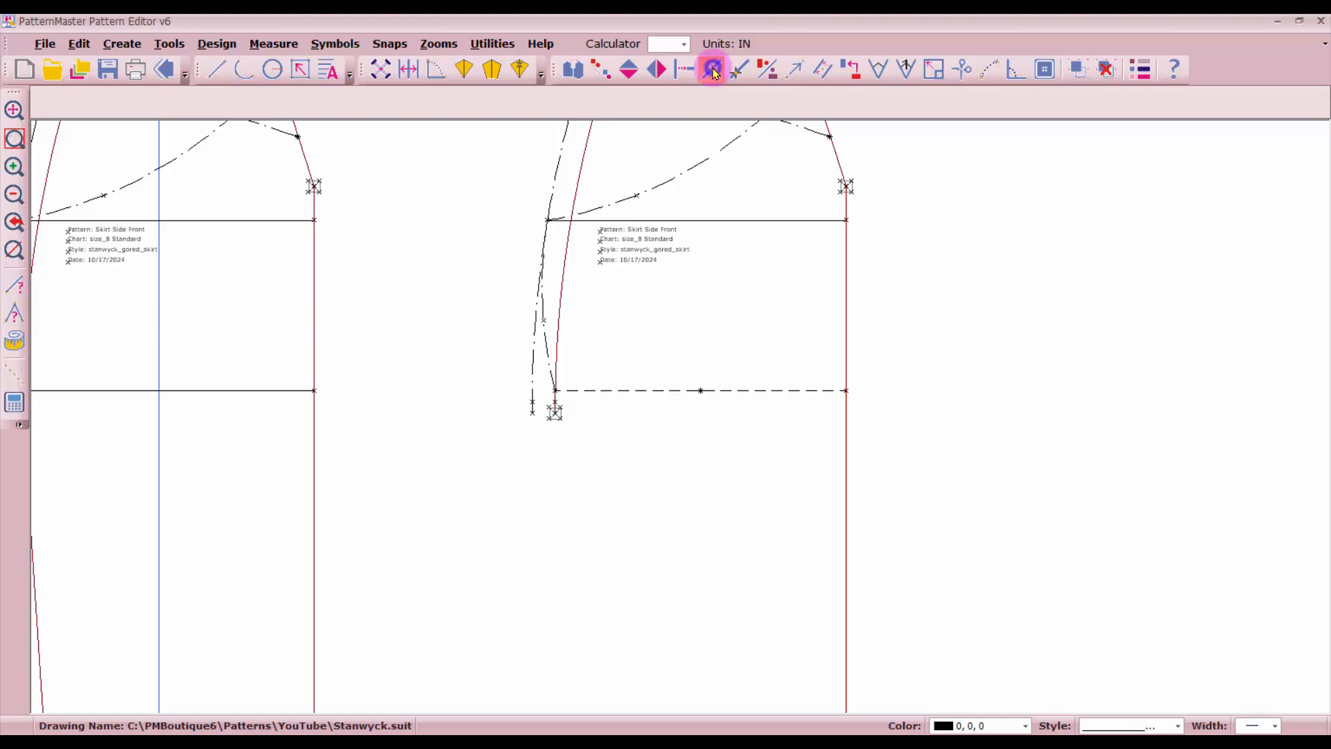
click(704, 393)
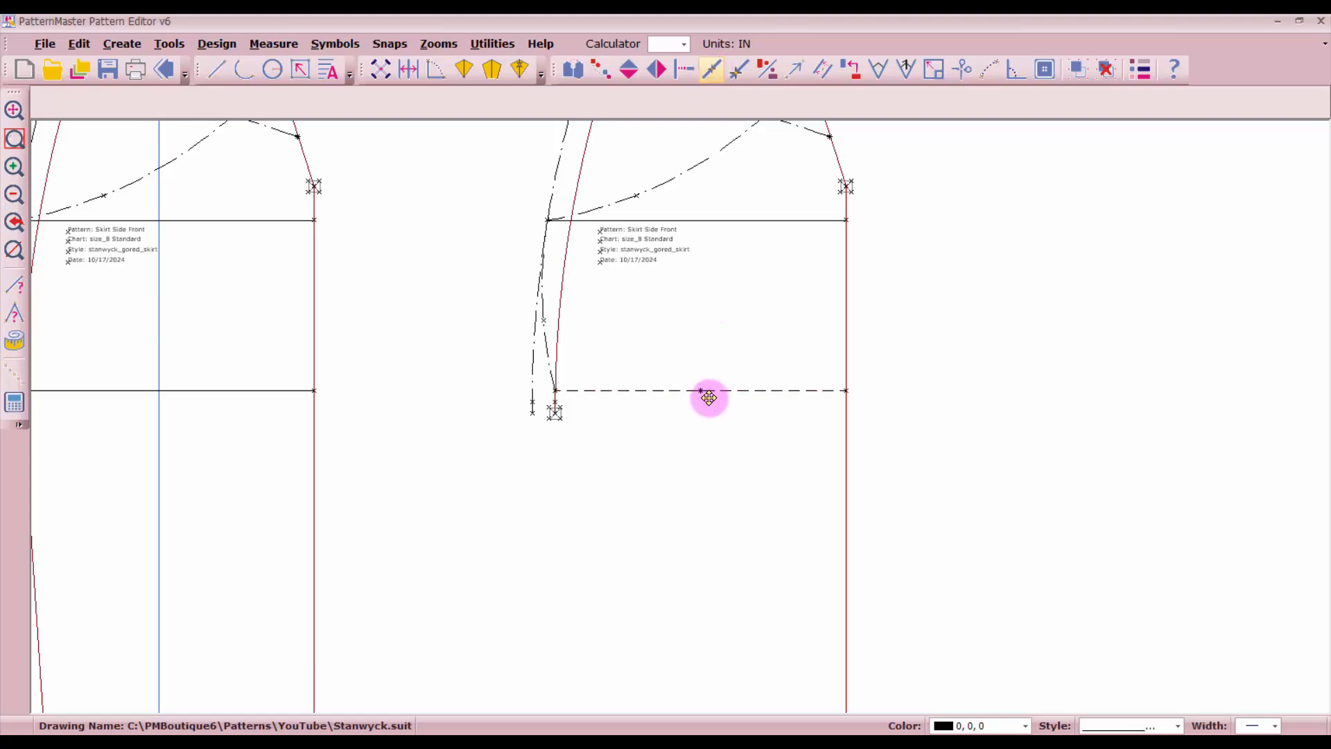
click(217, 70)
click(702, 391)
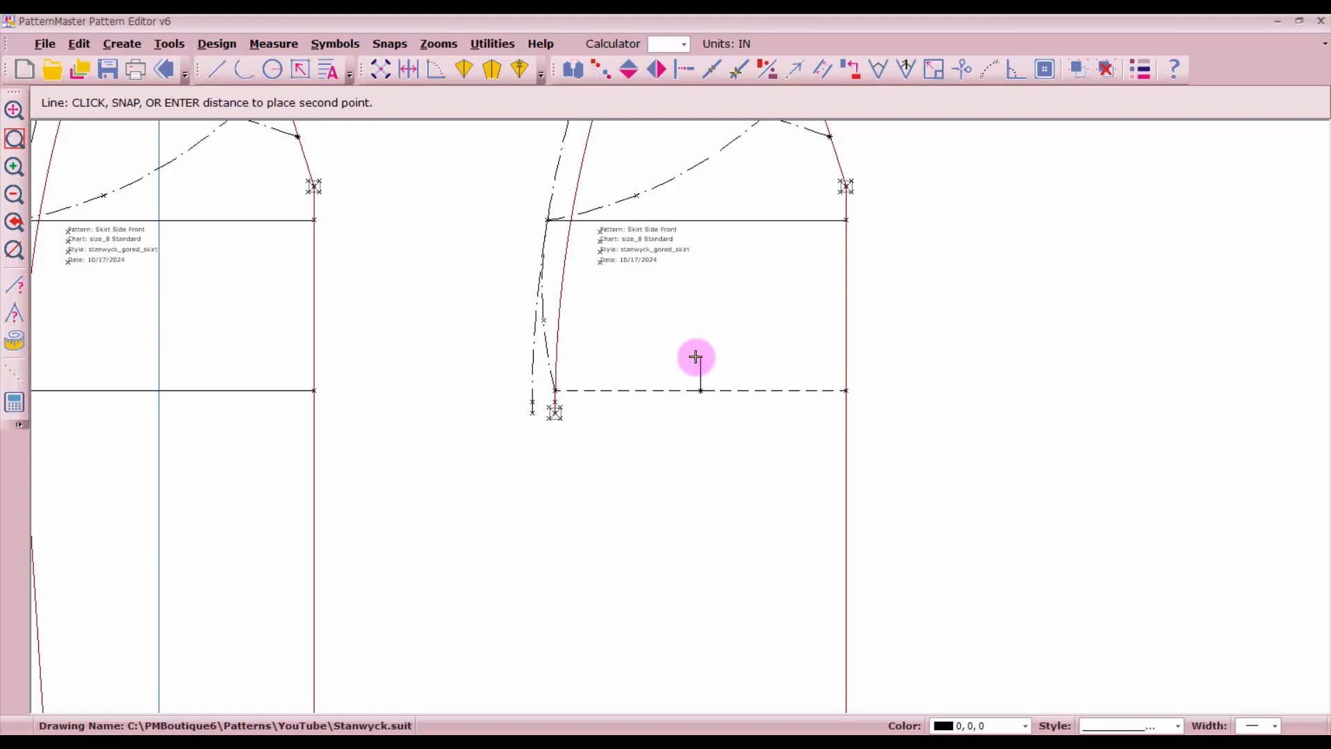
text(.)
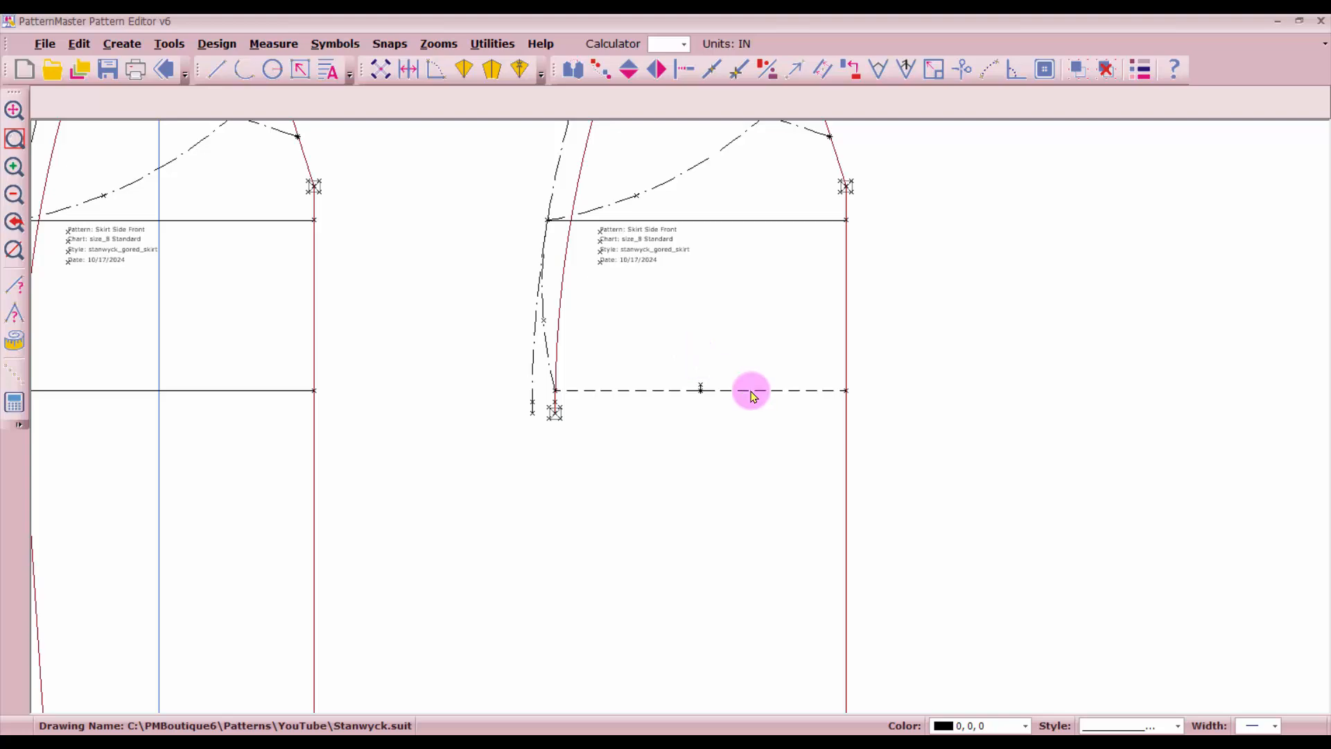
Step: Label the notch on the dashed bottom line with the text "C" at height 0.2
text(TE)
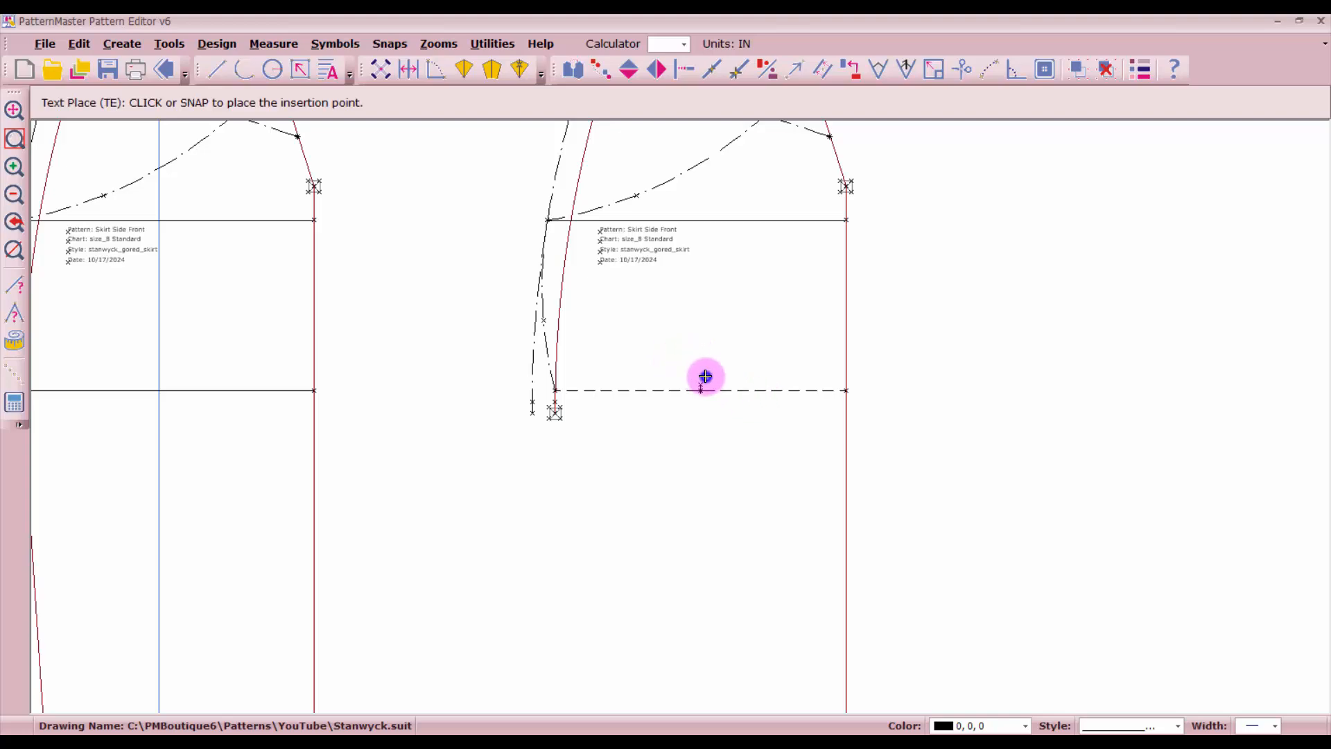
click(706, 377)
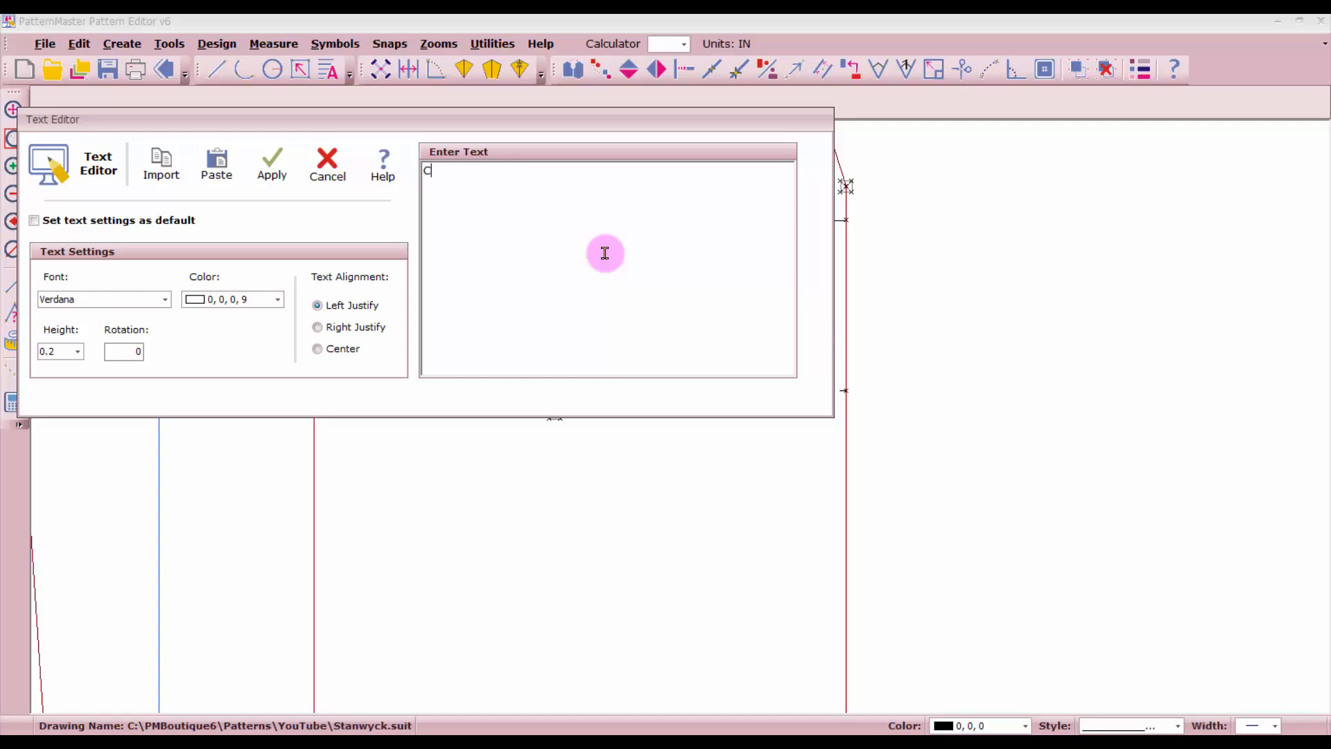
click(266, 174)
Step: Delete the long dash-dot arc running outside the copy's curved side edge
scroll(684, 416, up, 3)
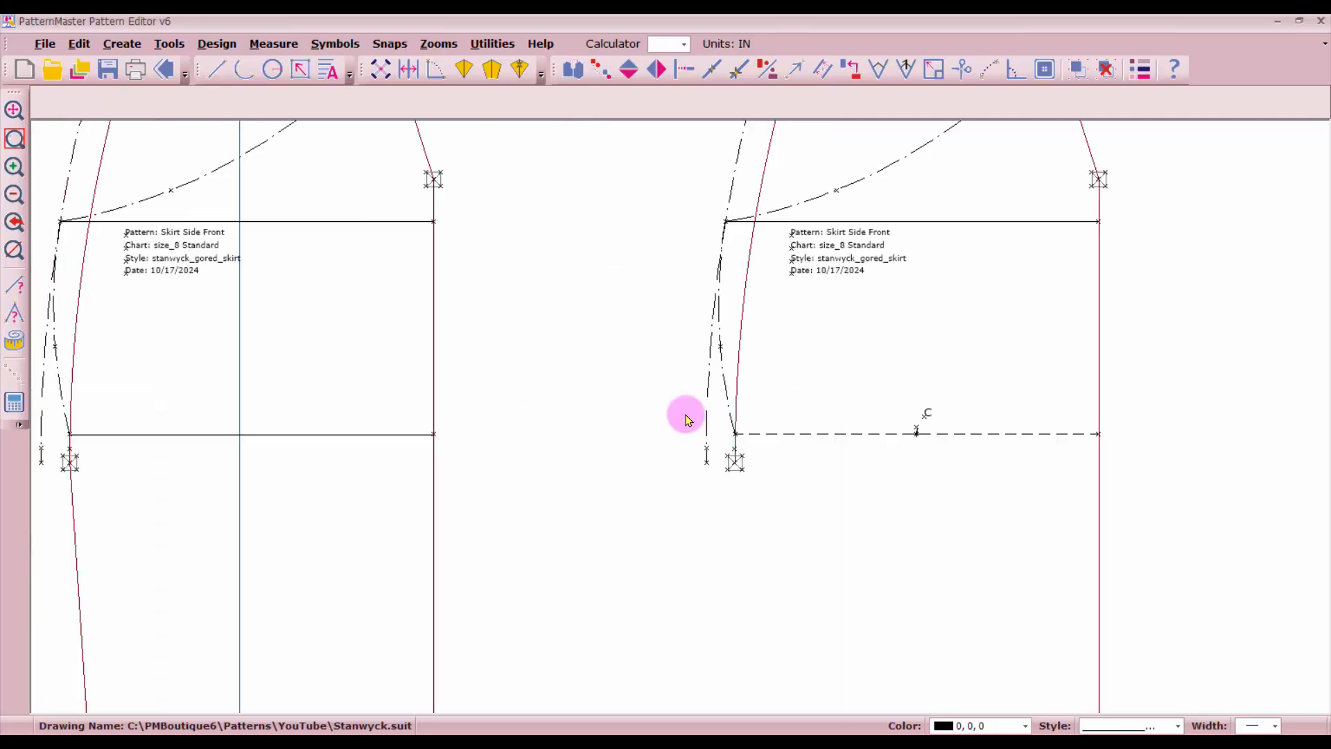
click(713, 400)
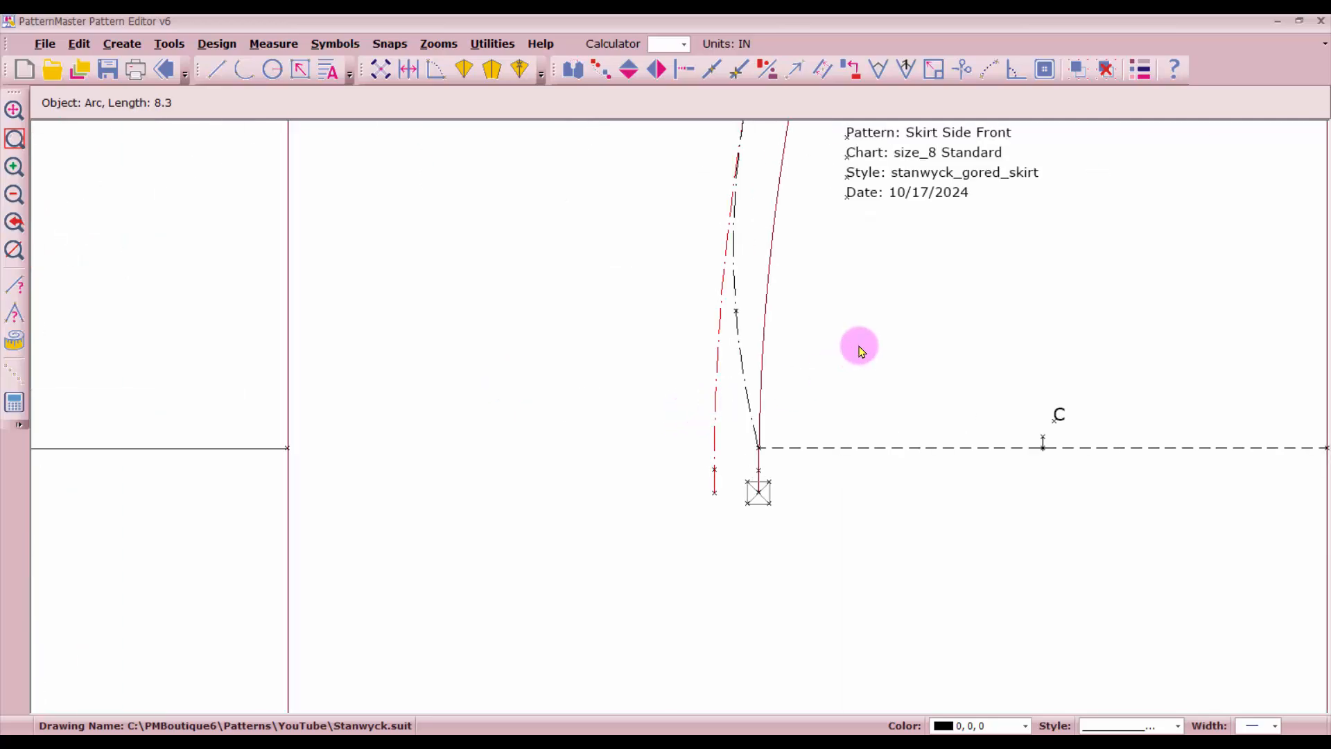
scroll(671, 410, down, 3)
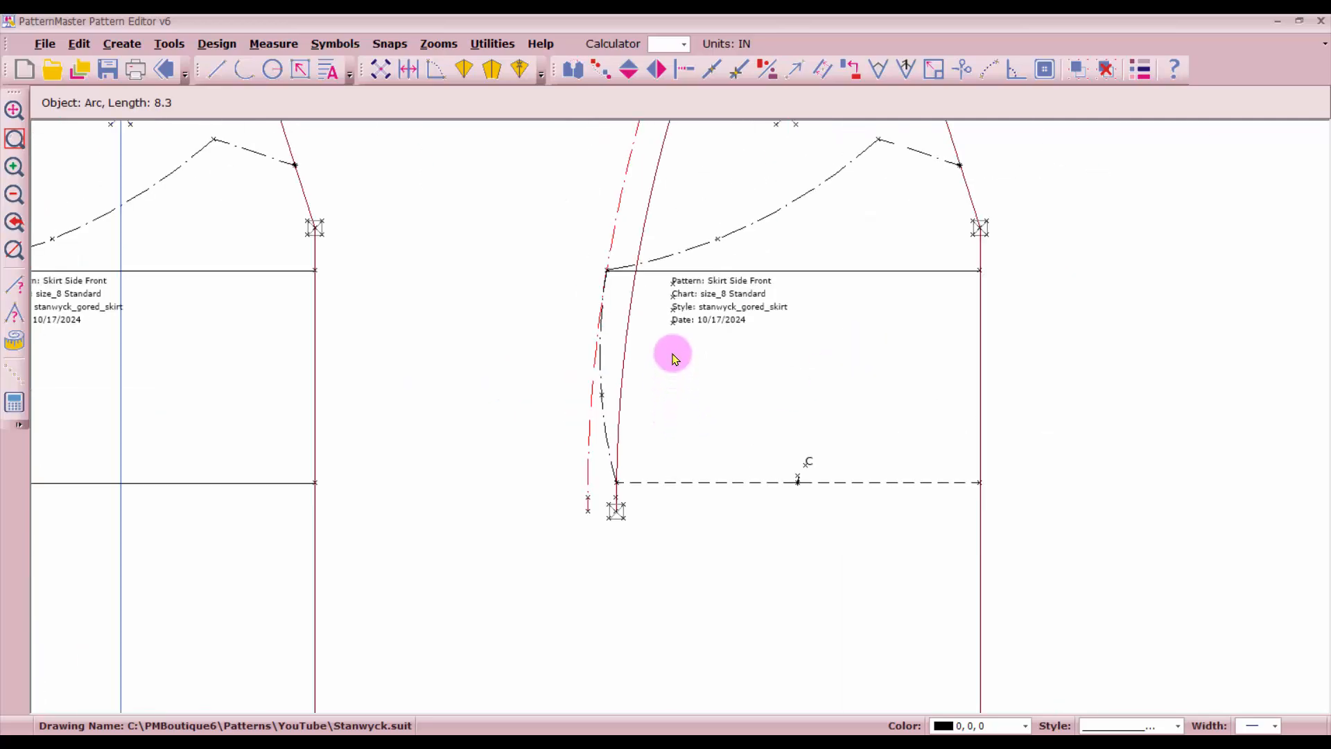
scroll(704, 375, down, 1)
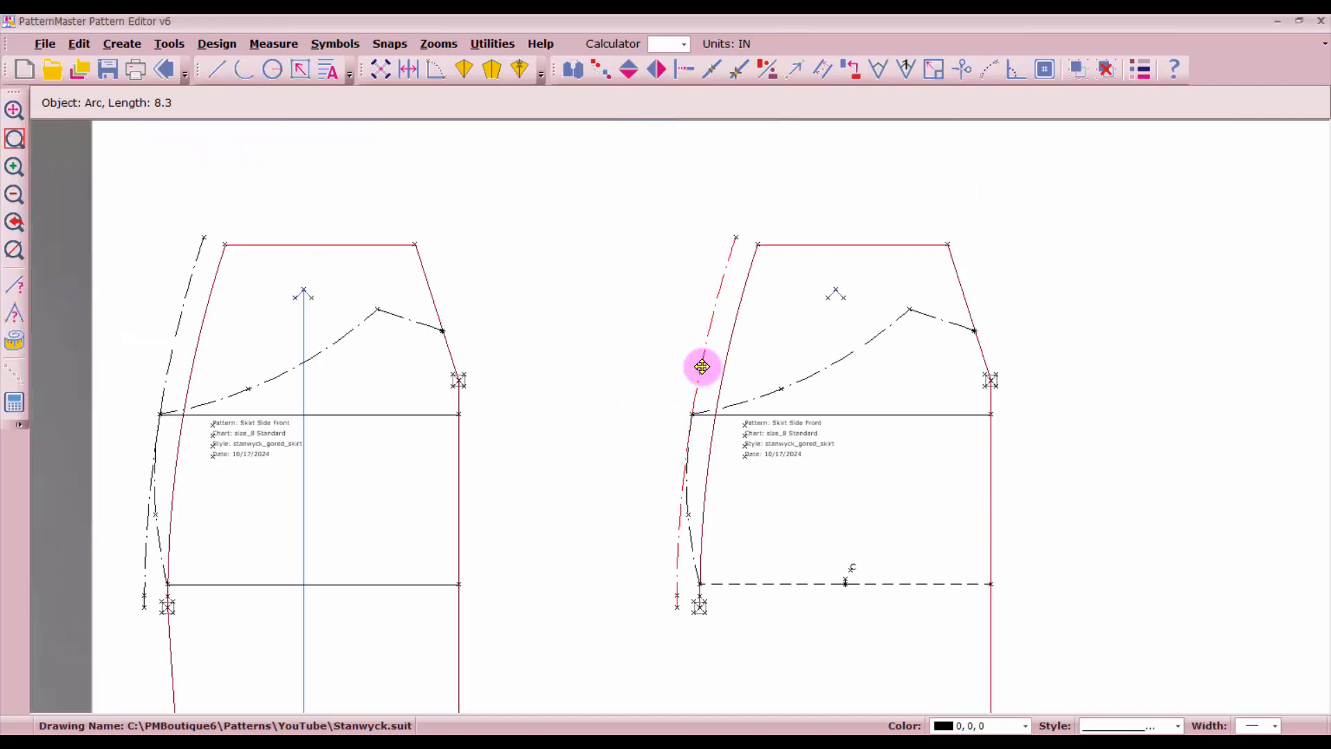
key(Delete)
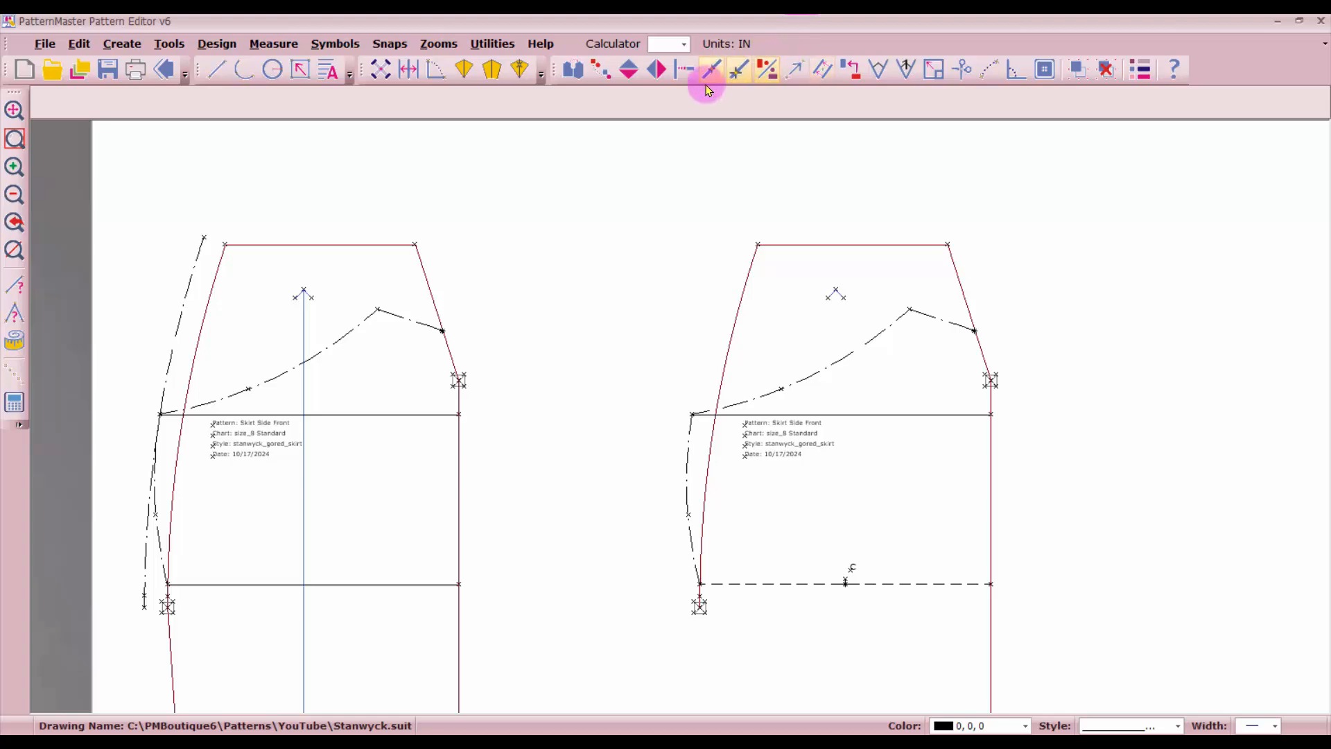
Step: Shorten the copy's dash-dot pocket curve to meet the curved side edge and delete the lower dash-dot curve outside that edge
click(685, 68)
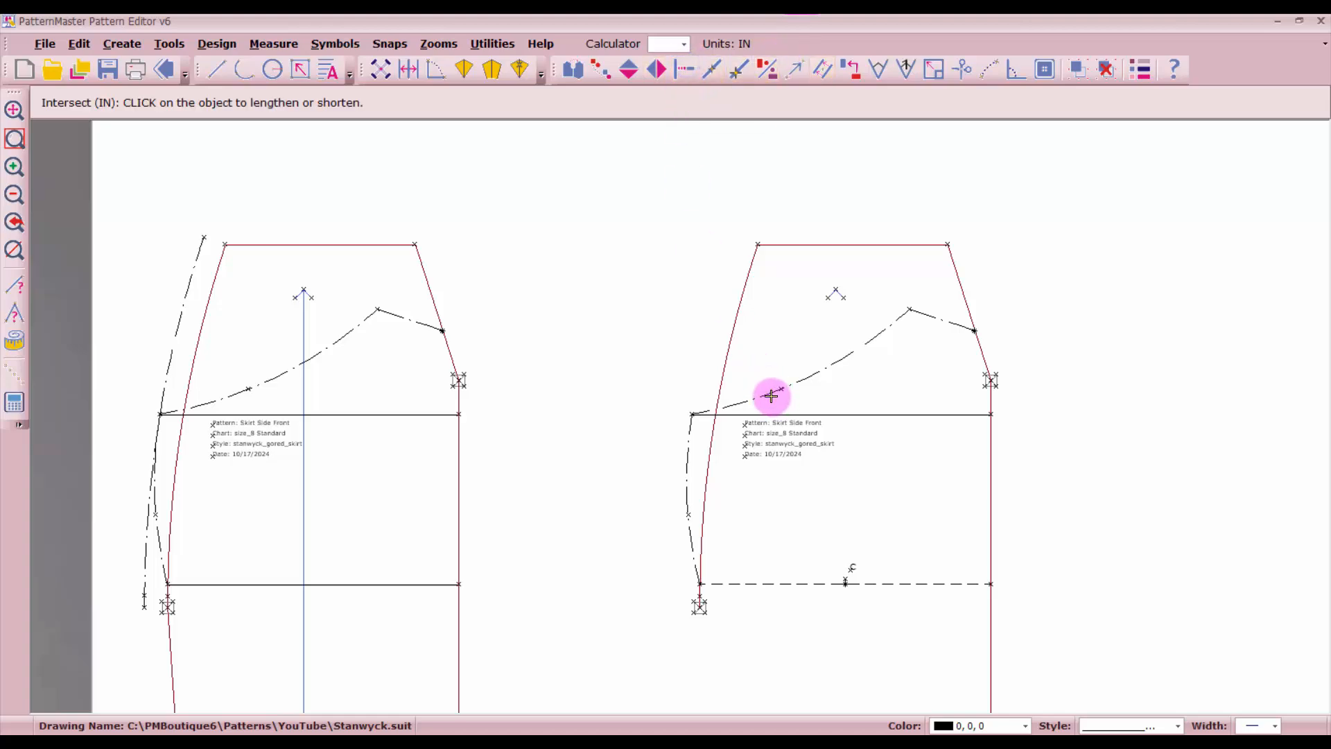
click(717, 386)
click(723, 385)
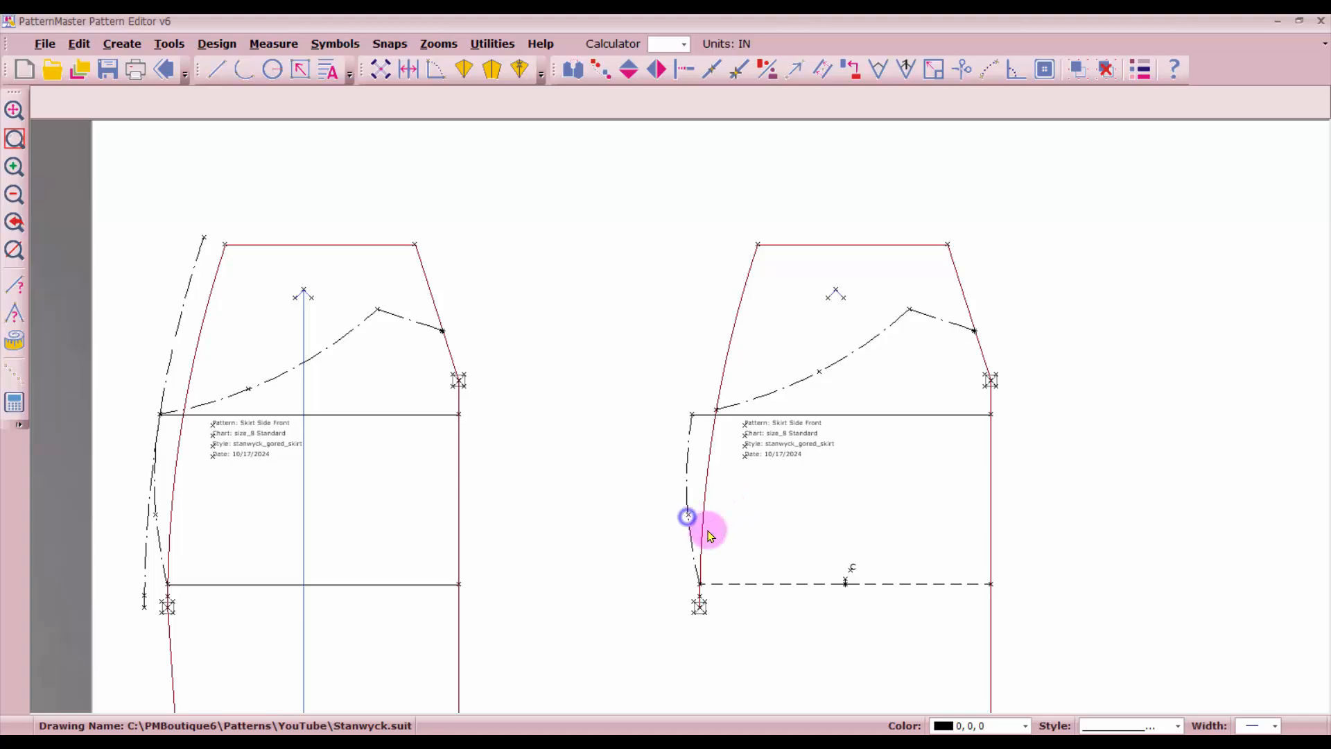
click(689, 519)
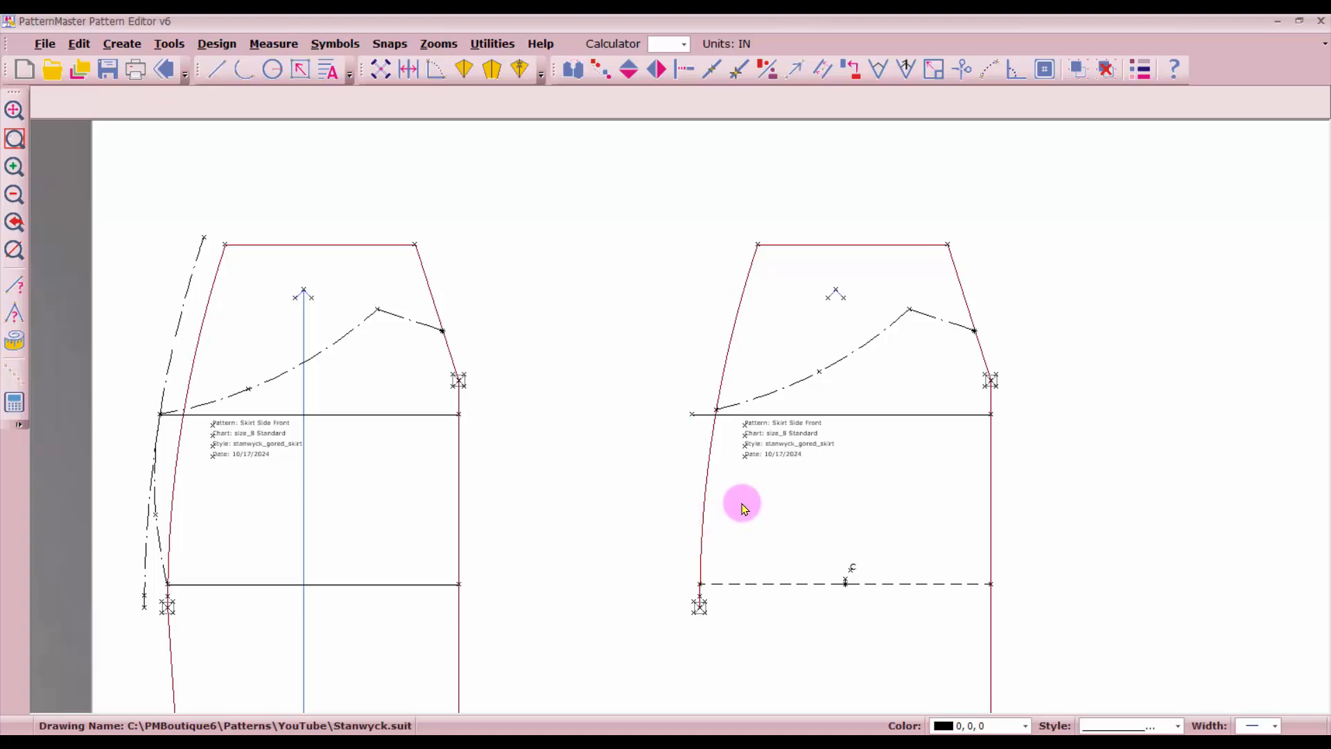
Step: Shorten the copy's upper horizontal line to the curved side edge and its straight side seam to the dashed bottom line
click(687, 70)
click(732, 416)
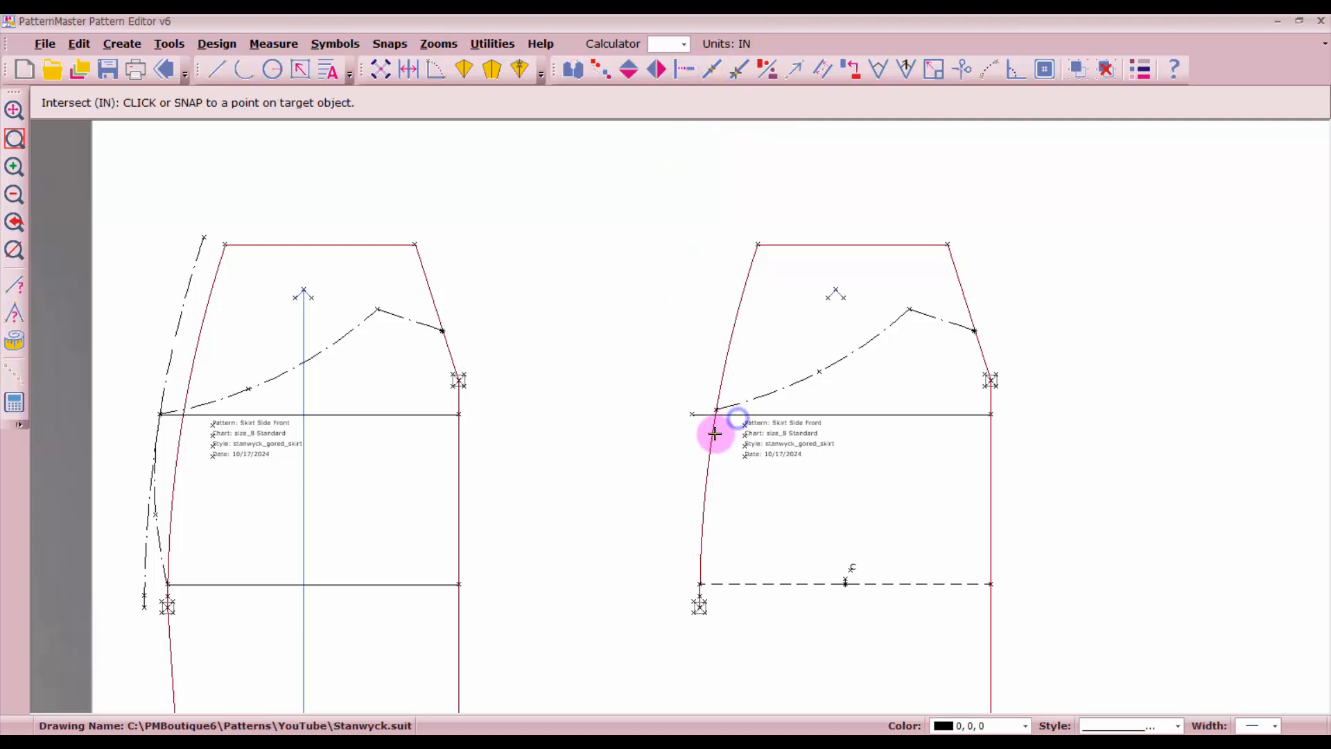
click(718, 470)
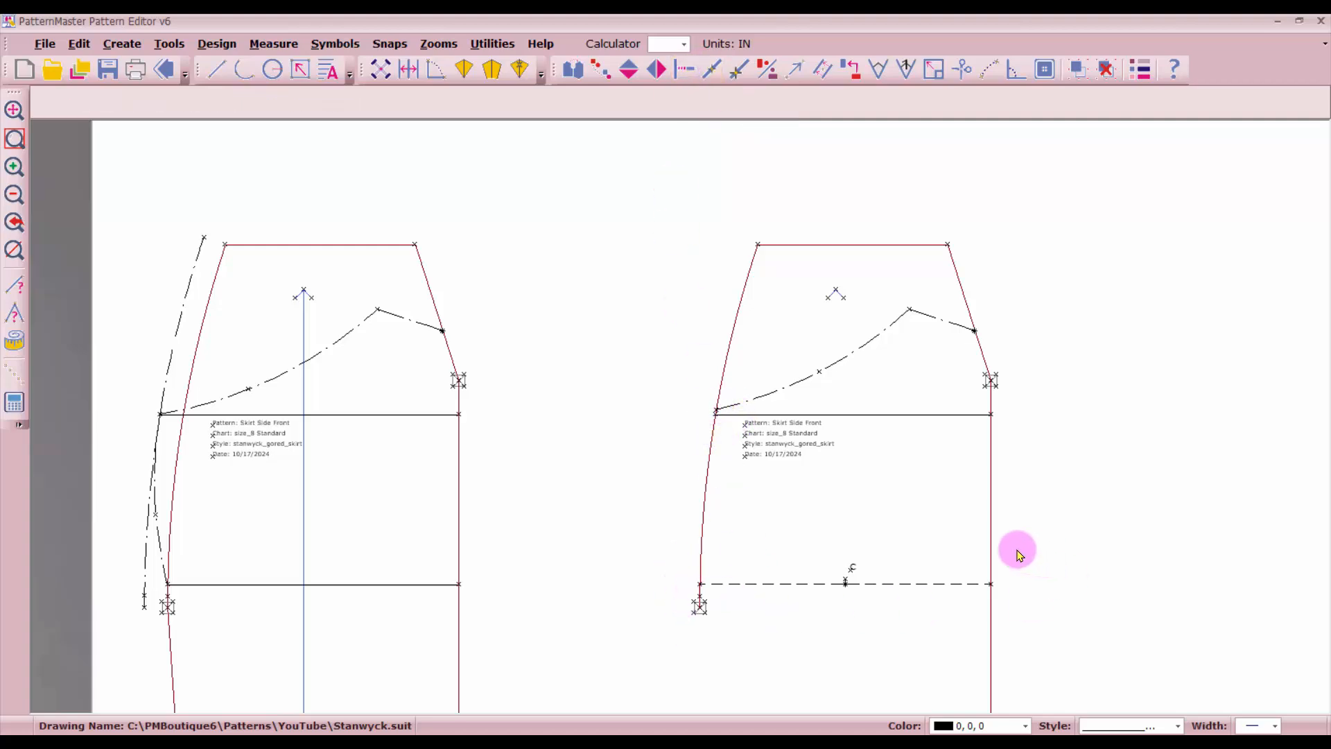
click(984, 550)
click(945, 584)
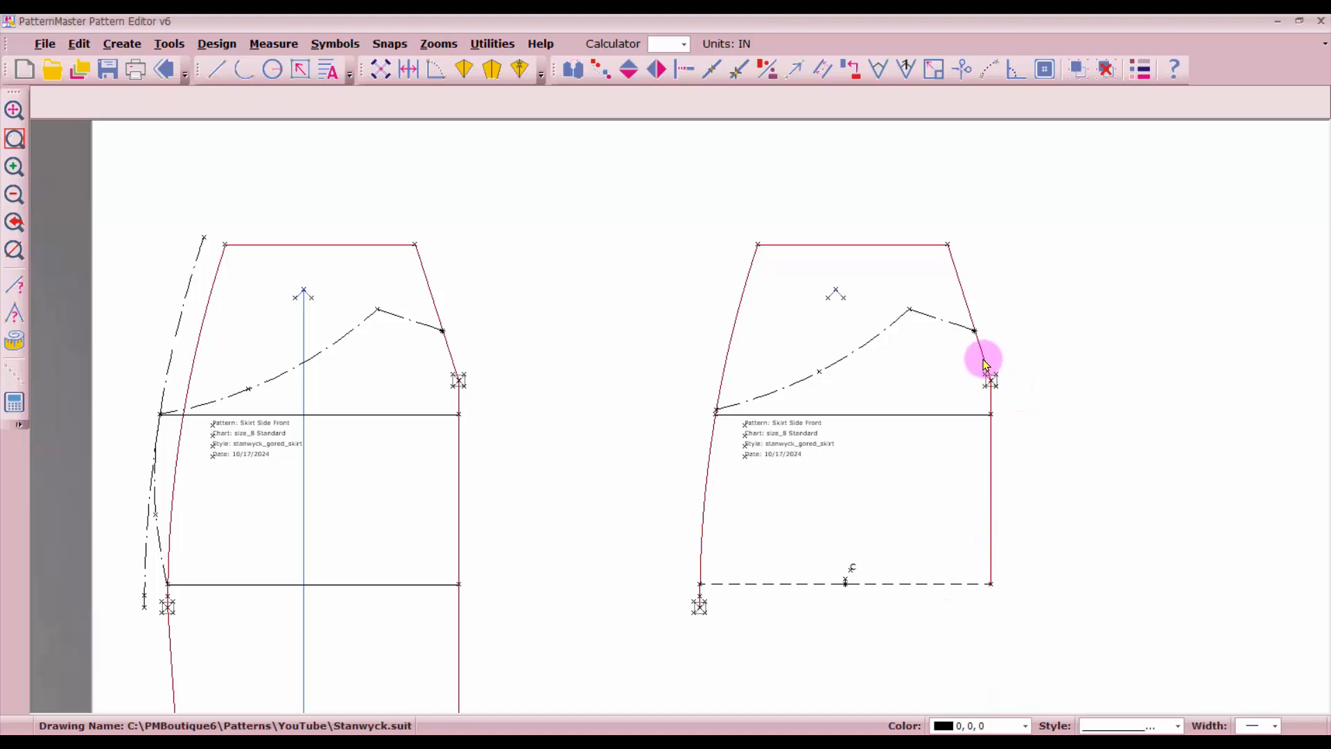
Step: Replace the copy's leftover grain arrowhead with a vertical two-way grain symbol of length 5, starting just below the waistline
drag(818, 280, 853, 322)
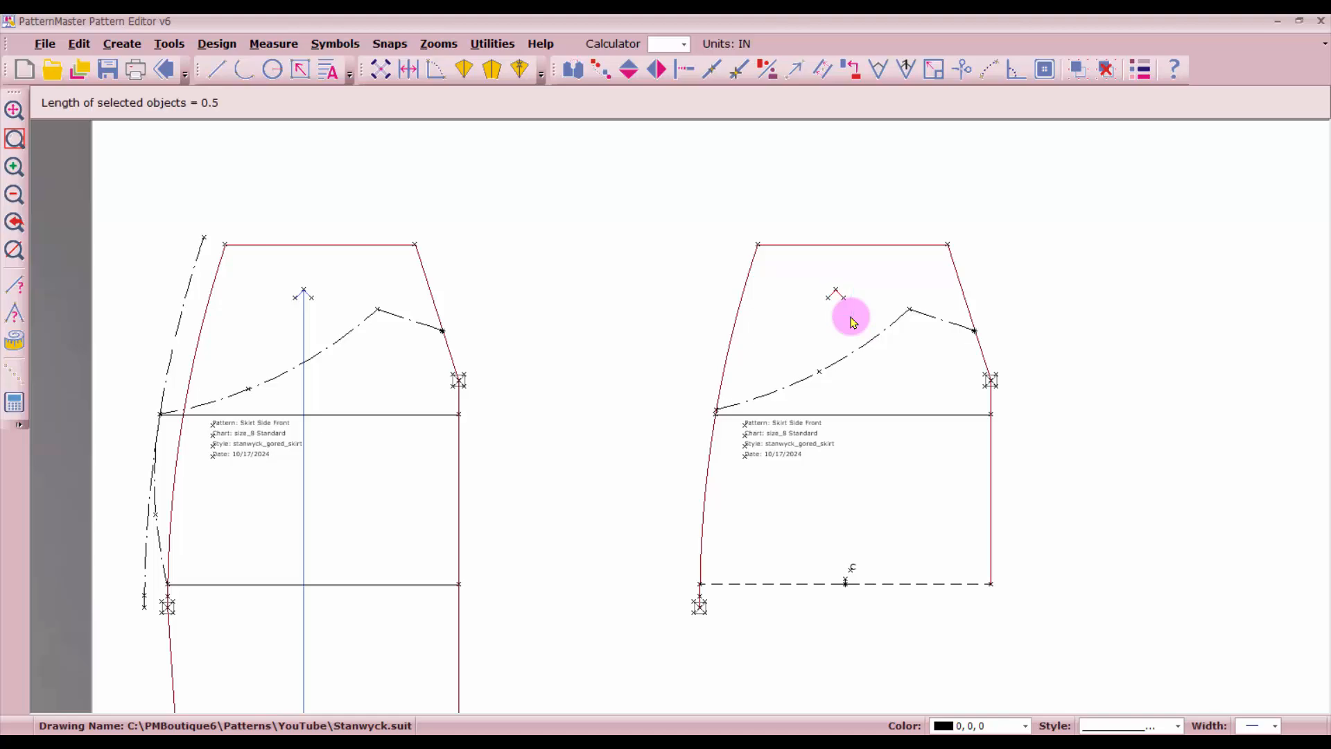
click(1045, 69)
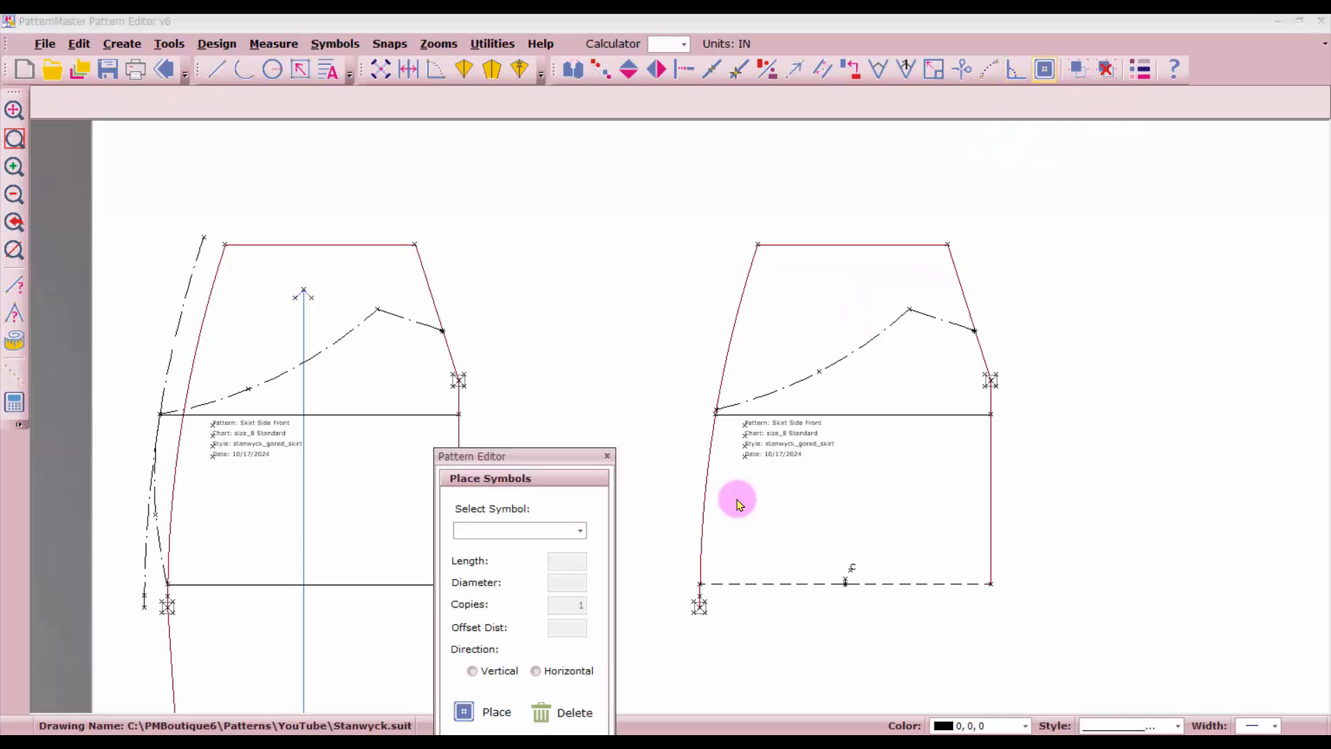
click(579, 531)
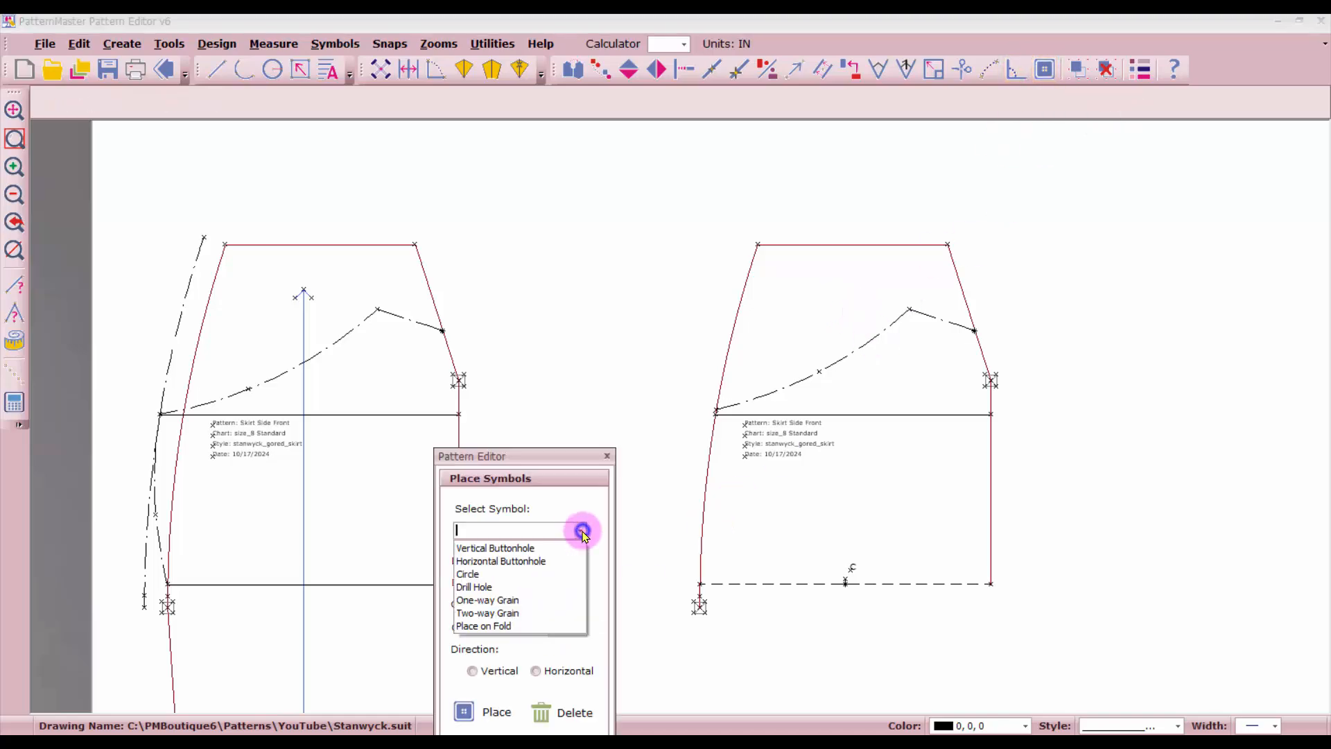
click(515, 603)
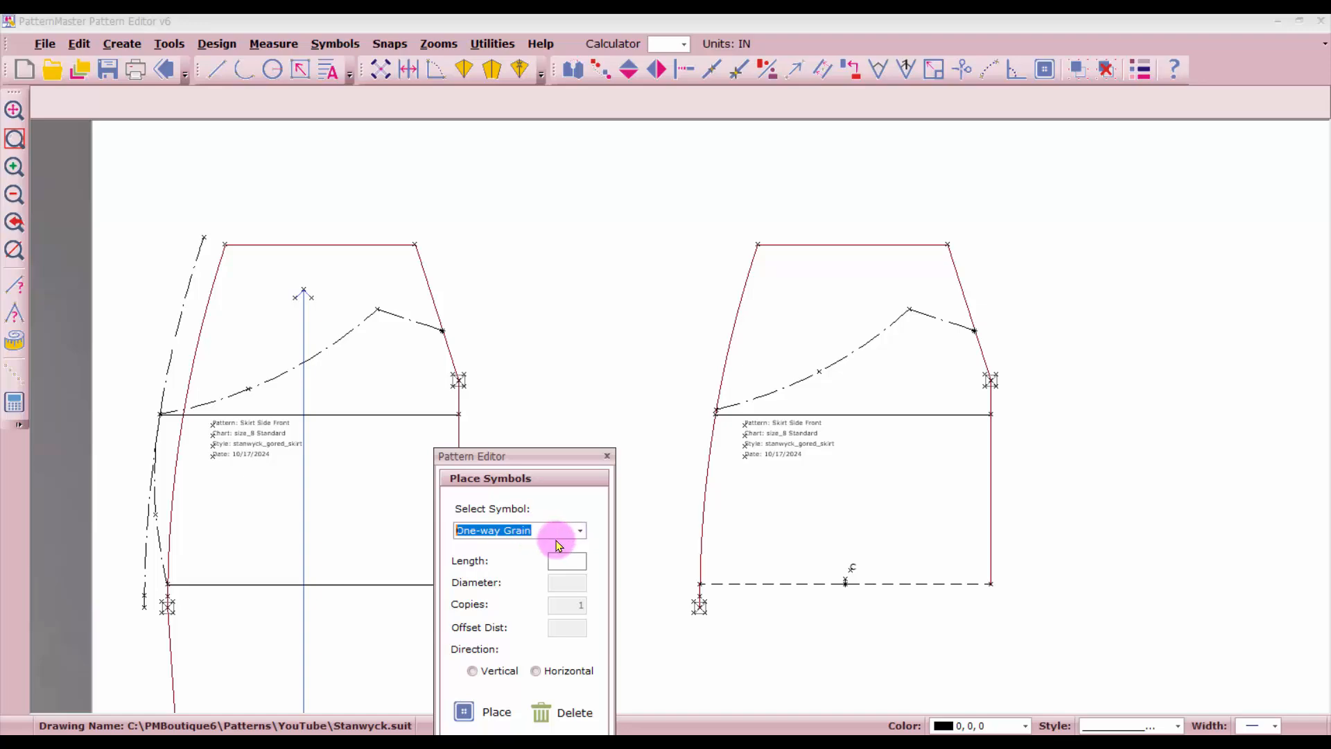
click(581, 531)
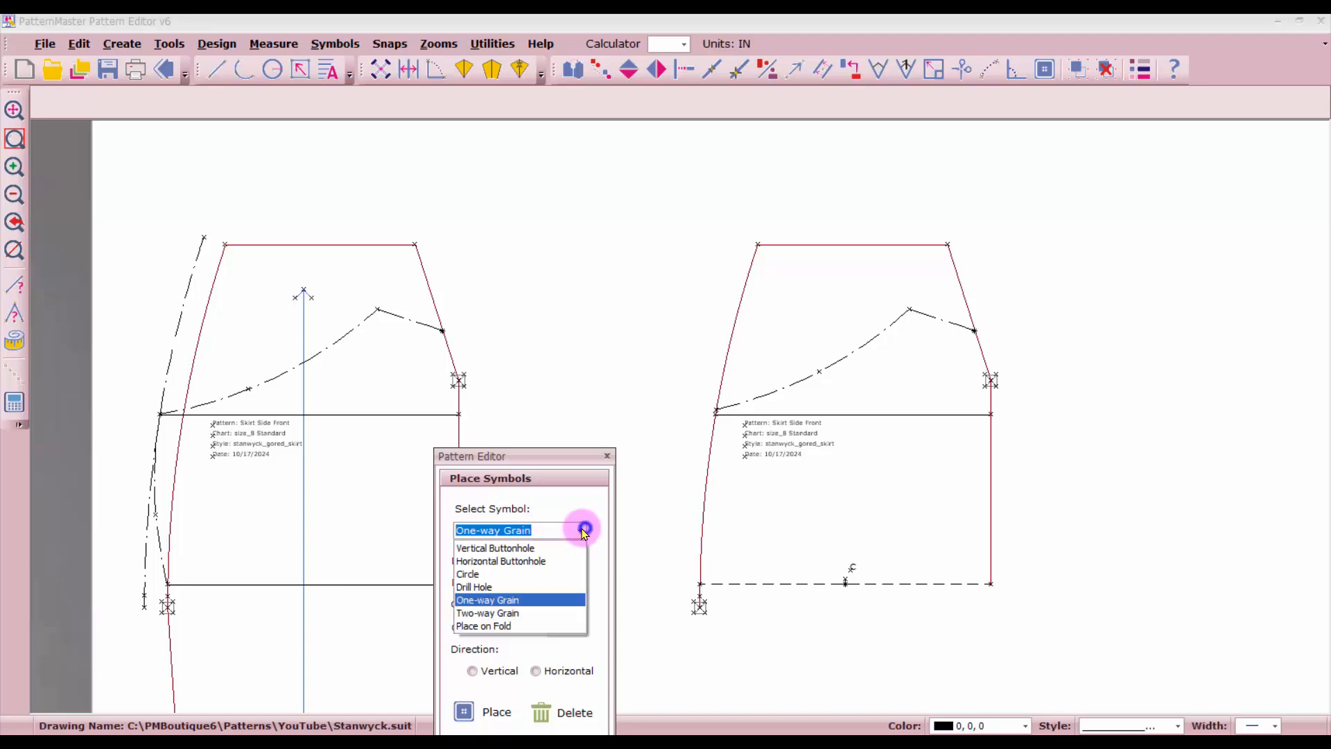
click(515, 614)
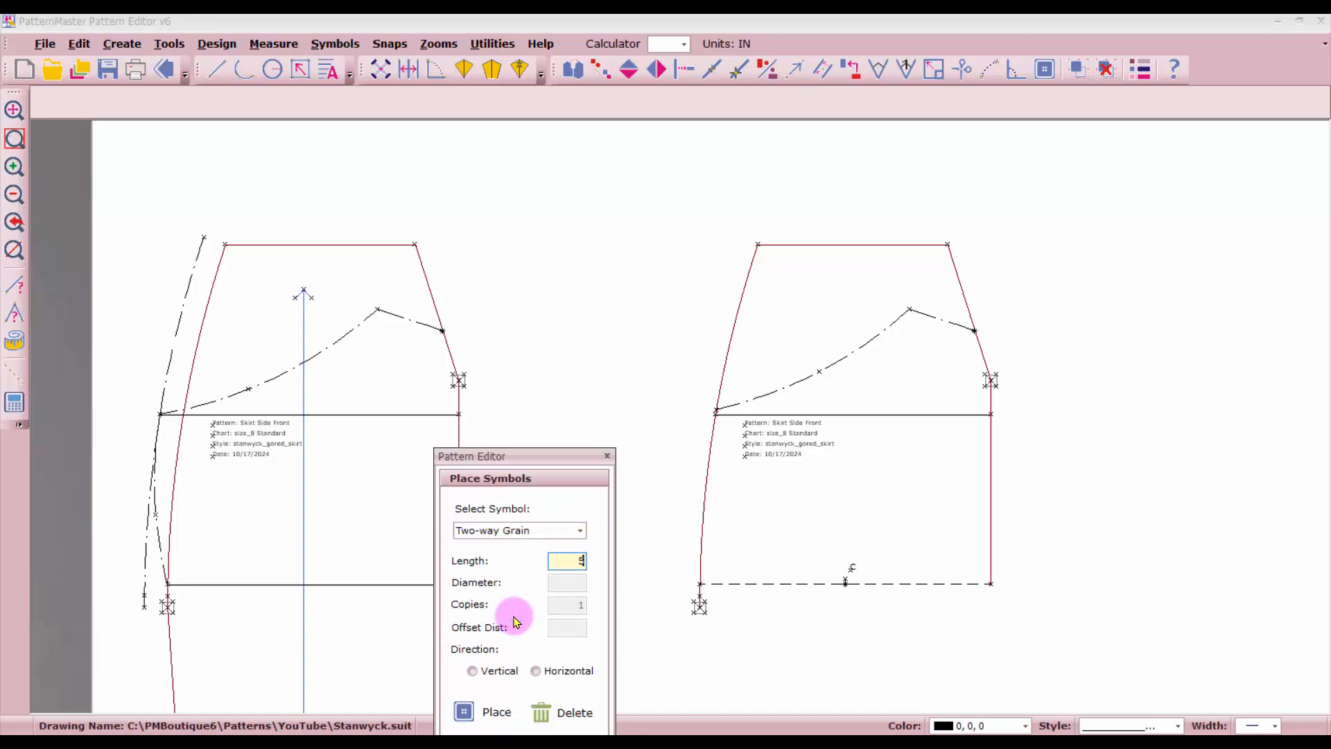
click(493, 671)
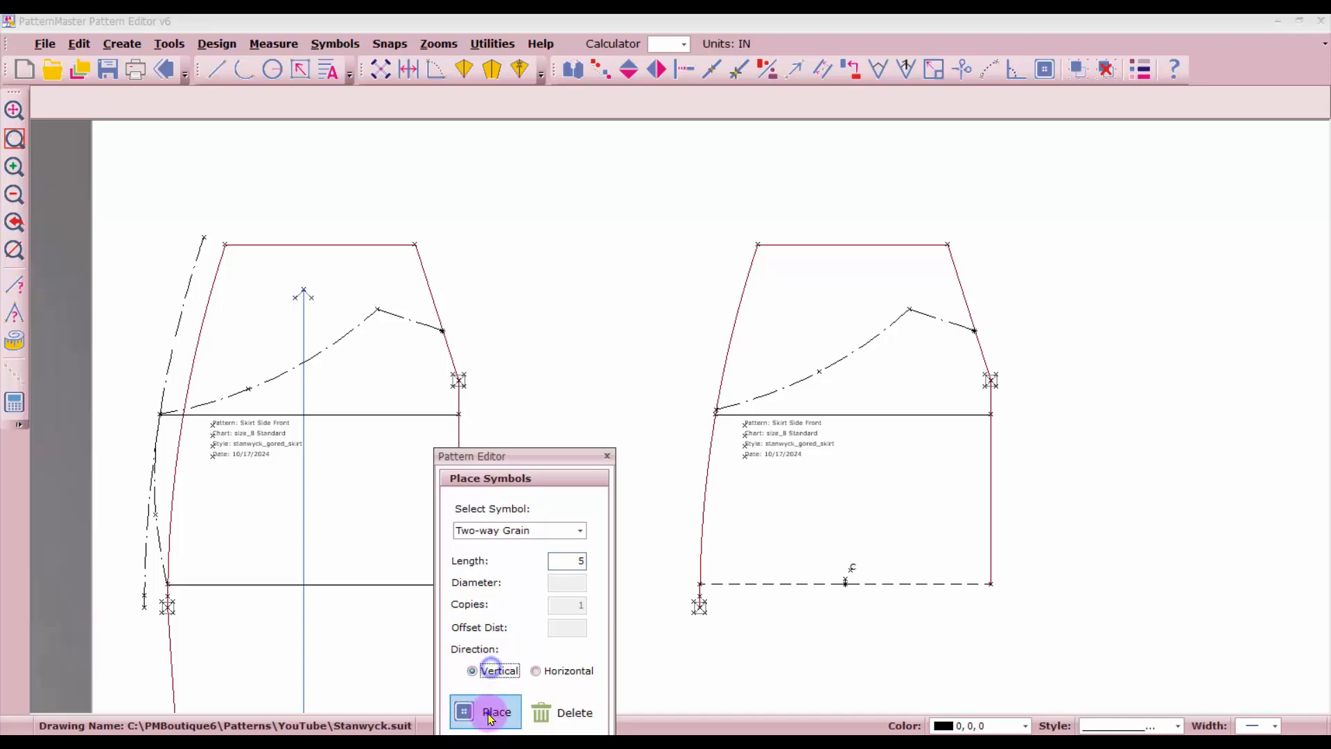
click(485, 711)
click(791, 262)
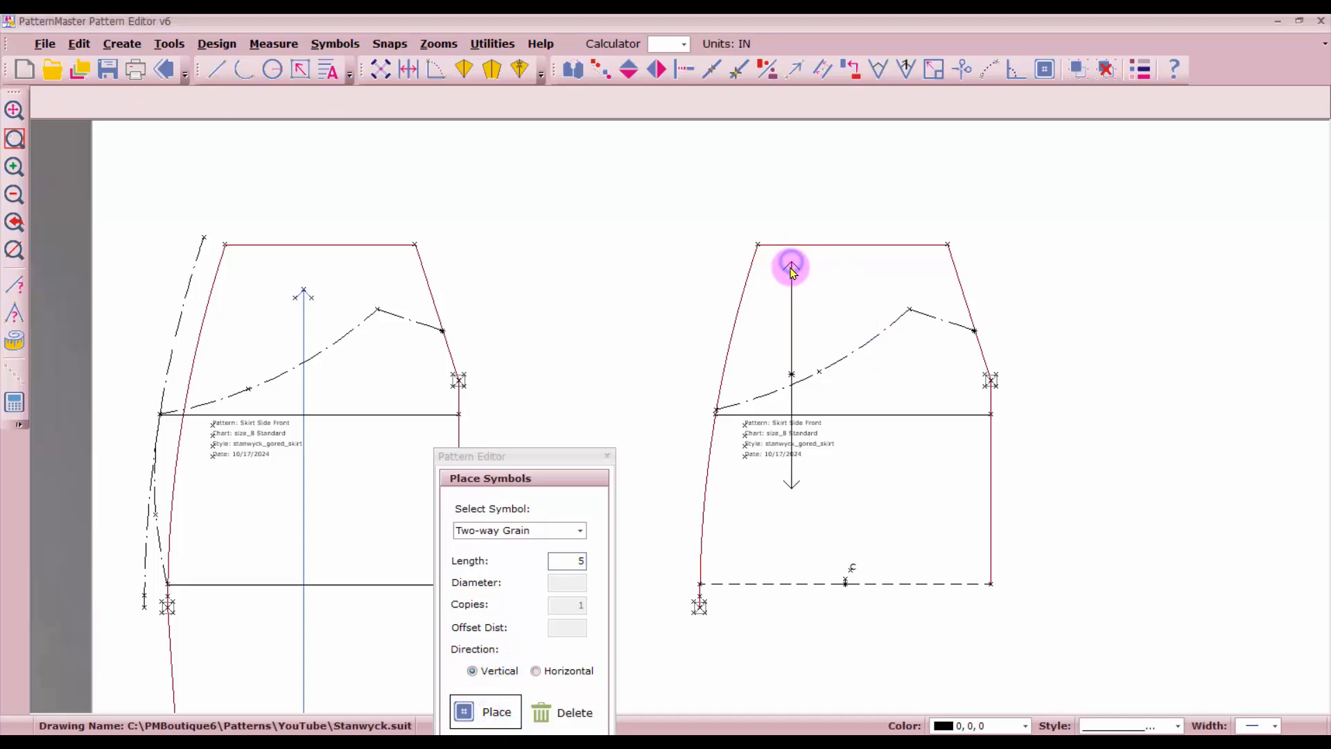
Step: Move the copy's two-way grain symbol toward the straight side seam, beside the peak of the dash-dot pocket line
click(788, 339)
click(913, 357)
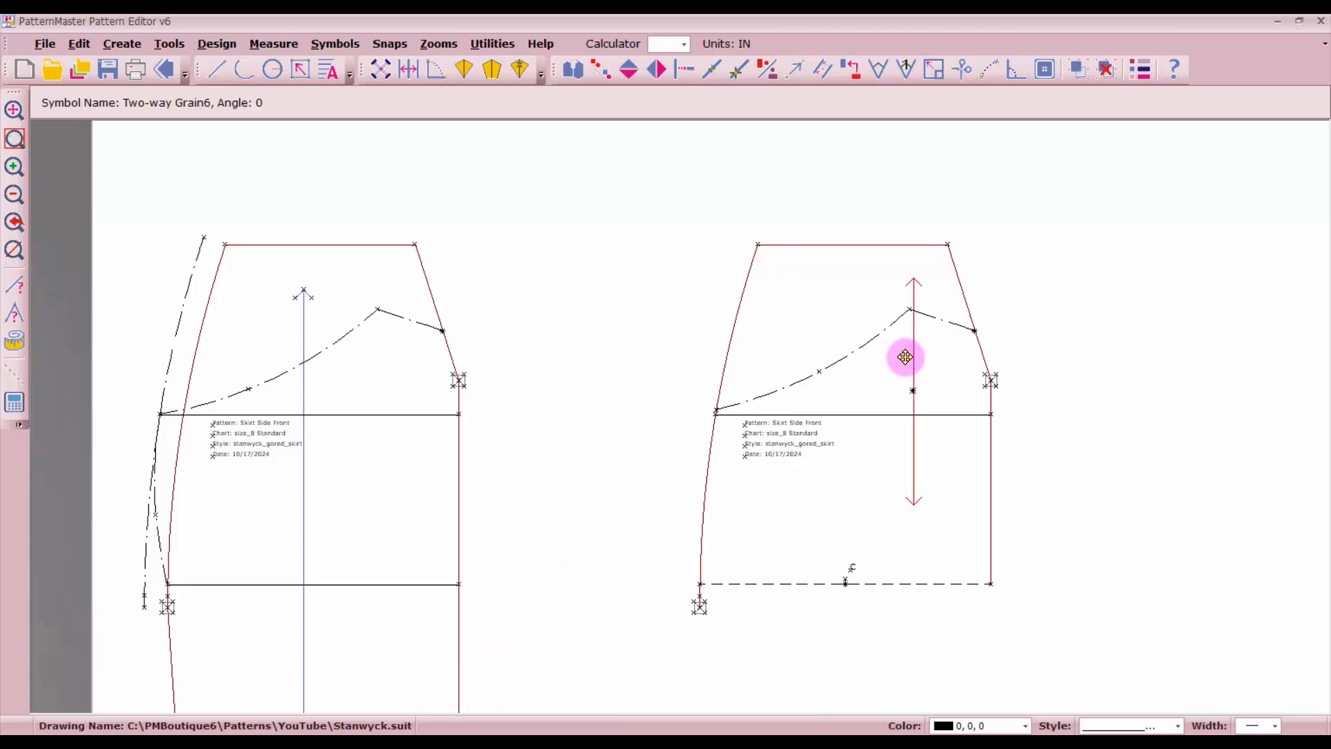
Step: Change the copy's pattern name line to "Pattern: Inner pocket/bag" with a text height of .15
scroll(680, 419, up, 5)
scroll(680, 420, up, 3)
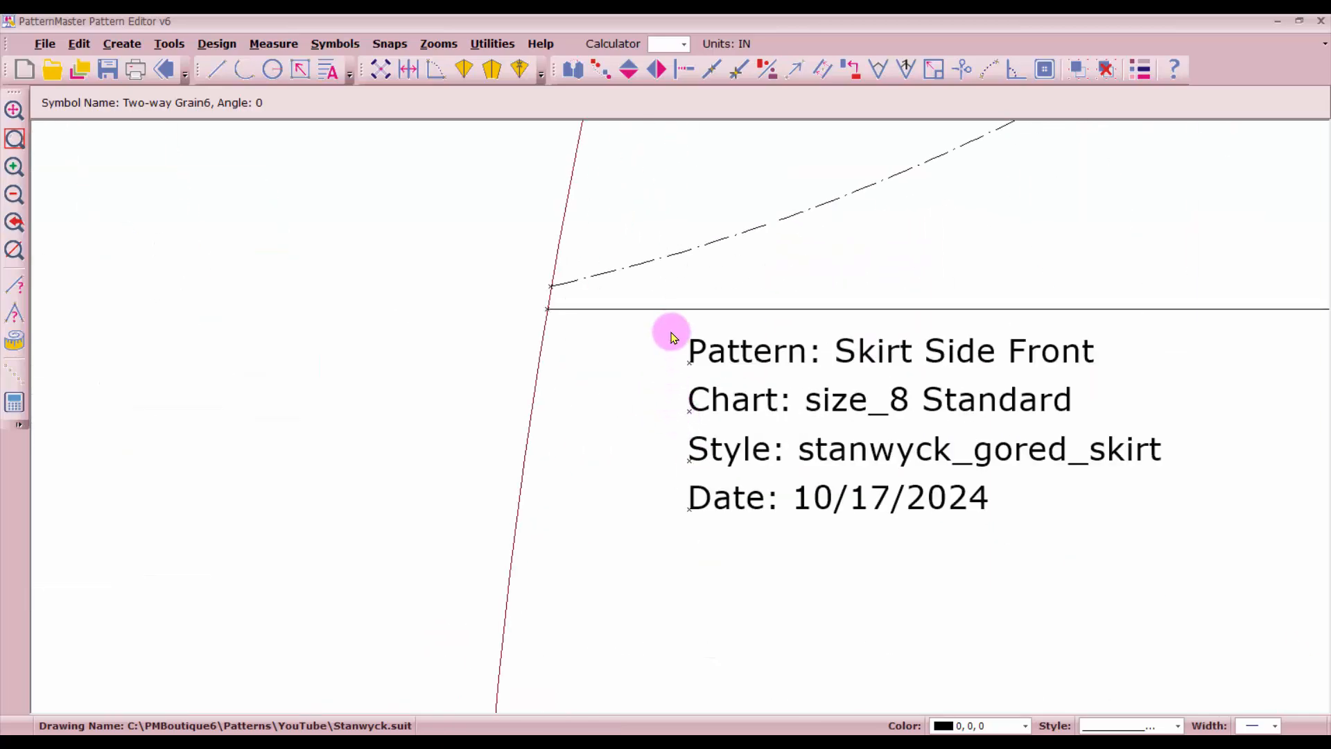
click(715, 361)
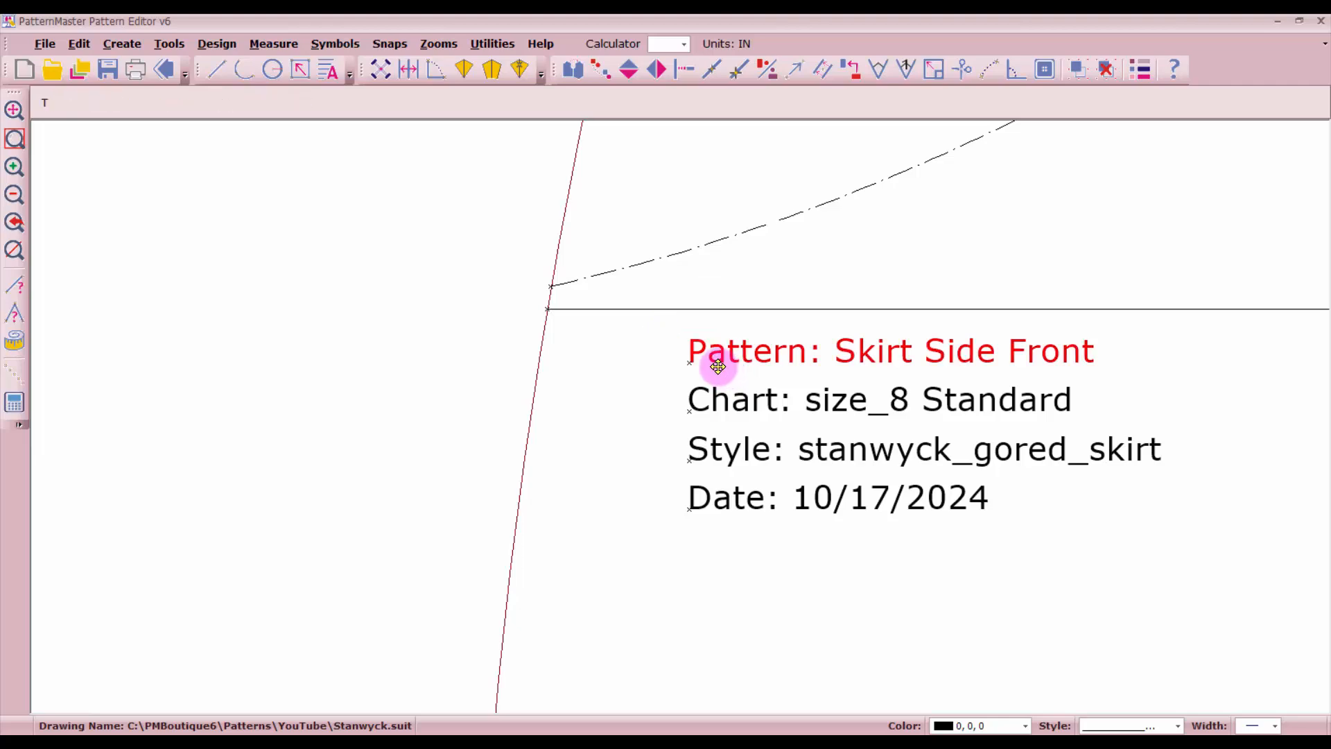
double_click(718, 367)
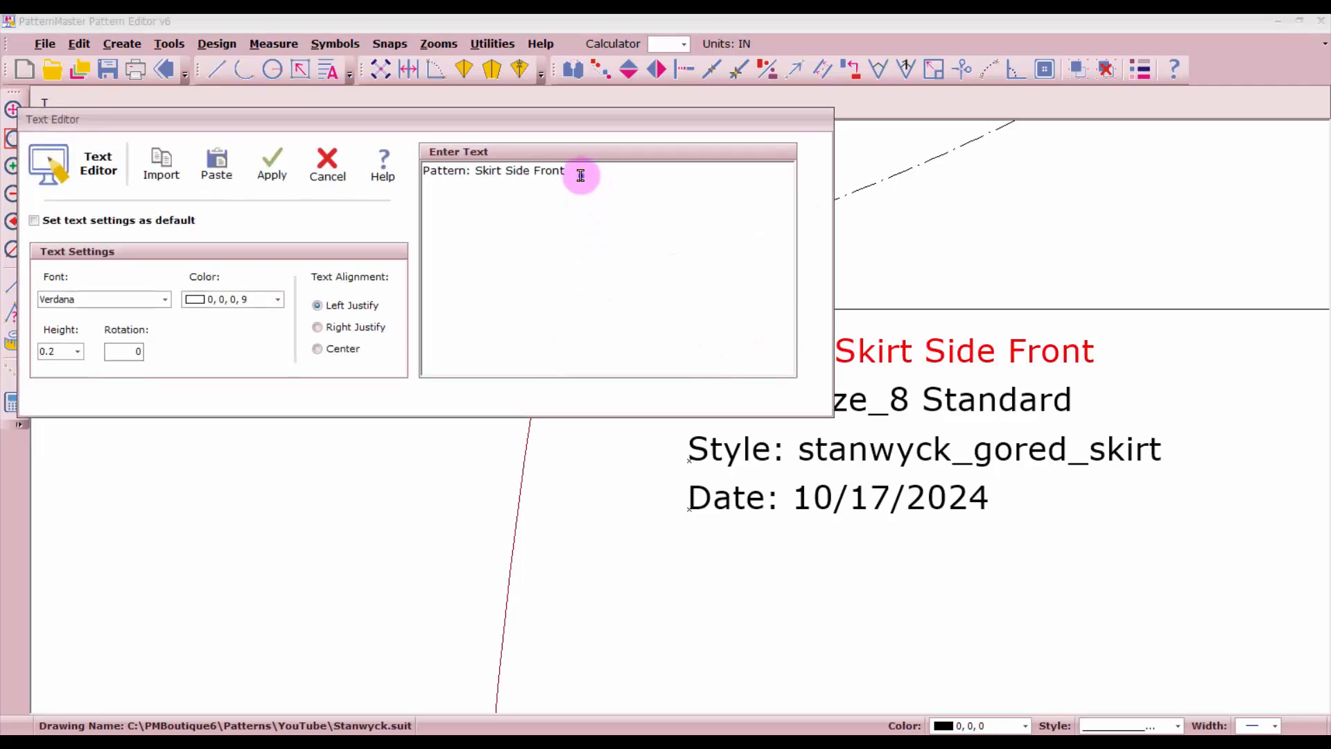
drag(576, 175, 494, 176)
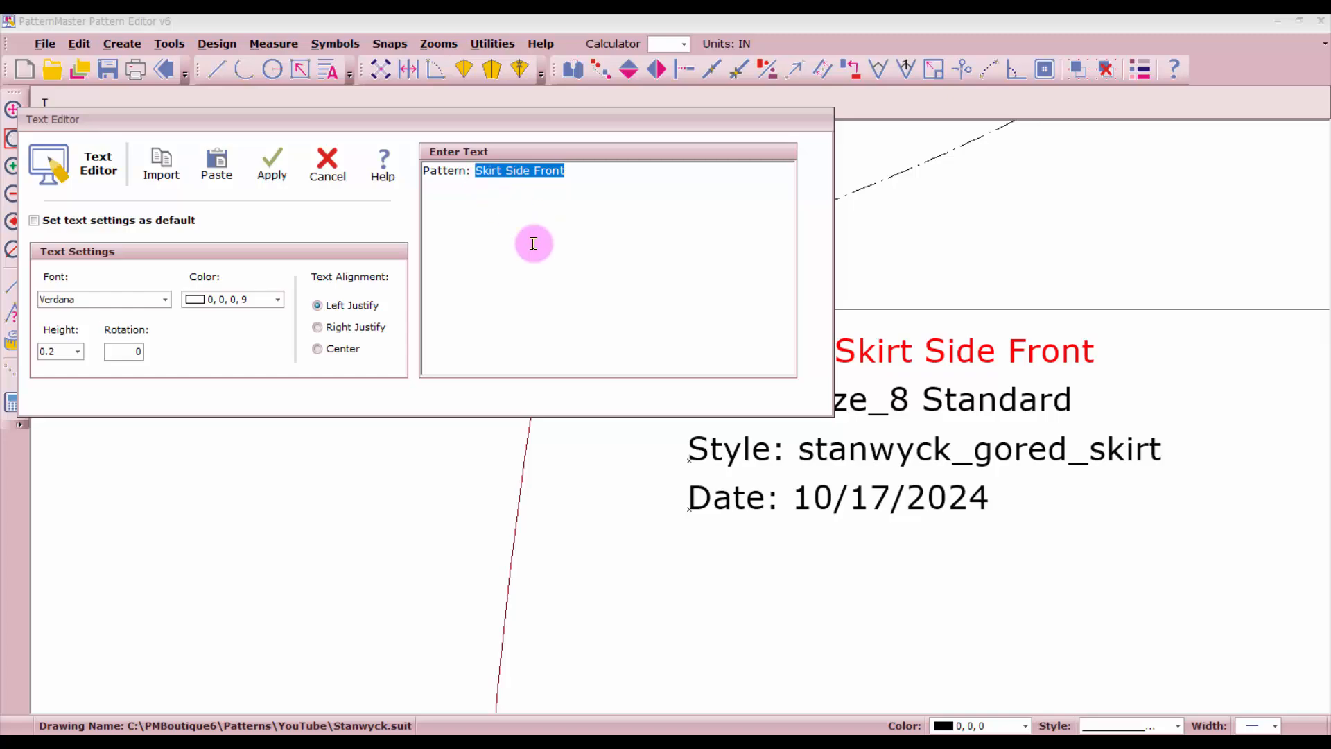
text(Inner pocket/bag)
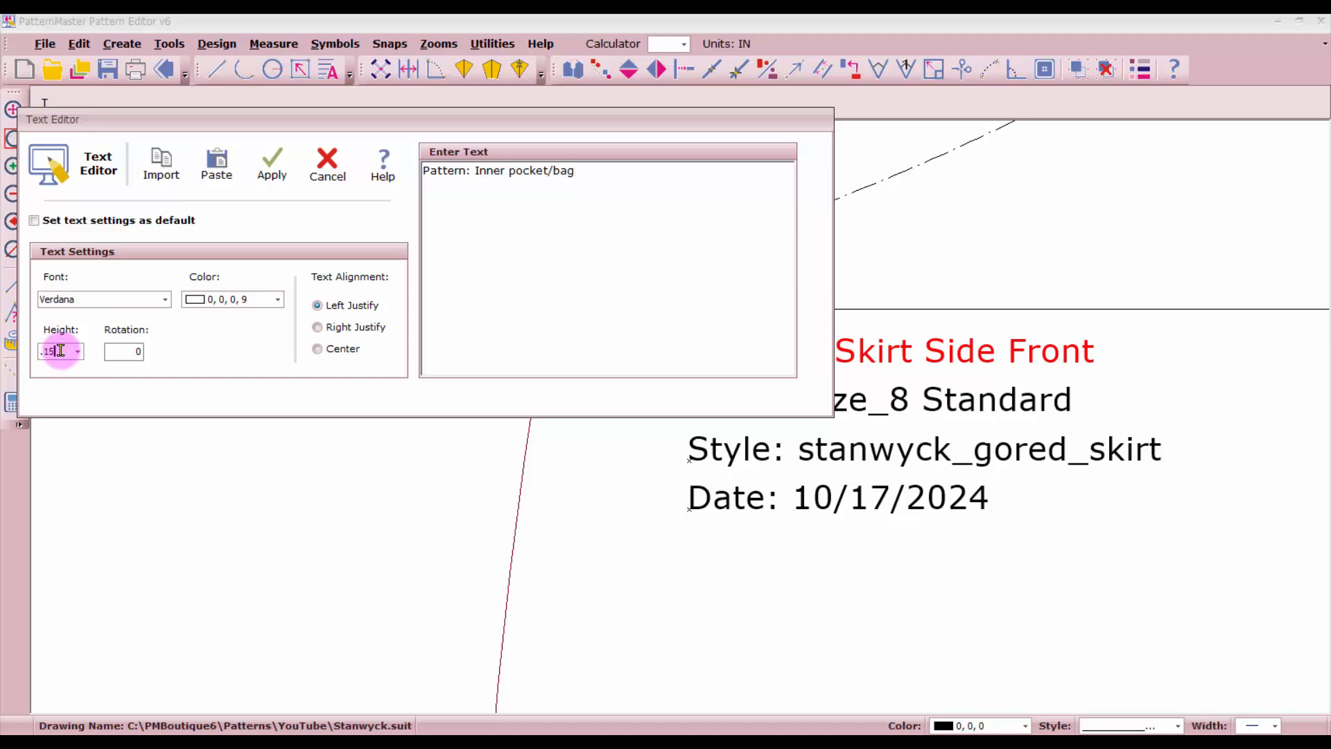
click(270, 167)
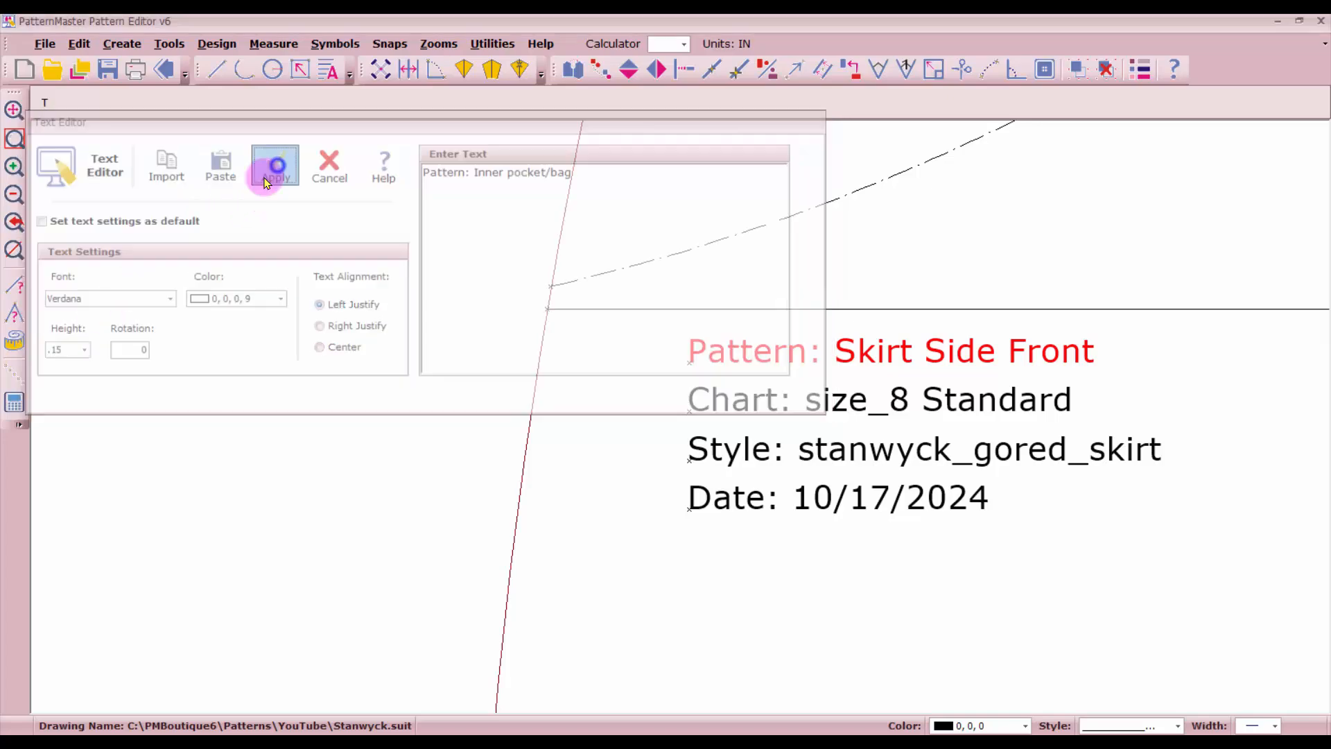
Step: Replace the date line in the copy's label with "Cut 2 of fashion fabric" and adjust its text height
click(669, 489)
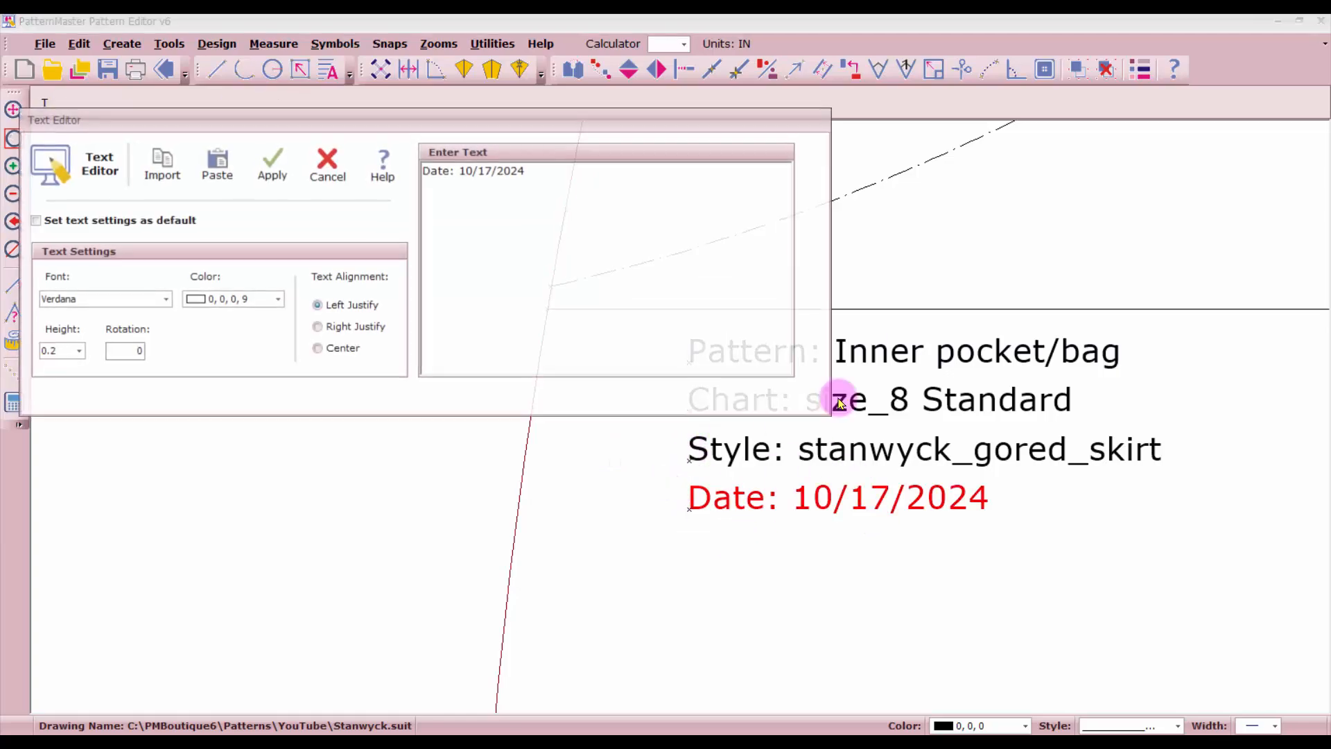
drag(552, 172, 428, 172)
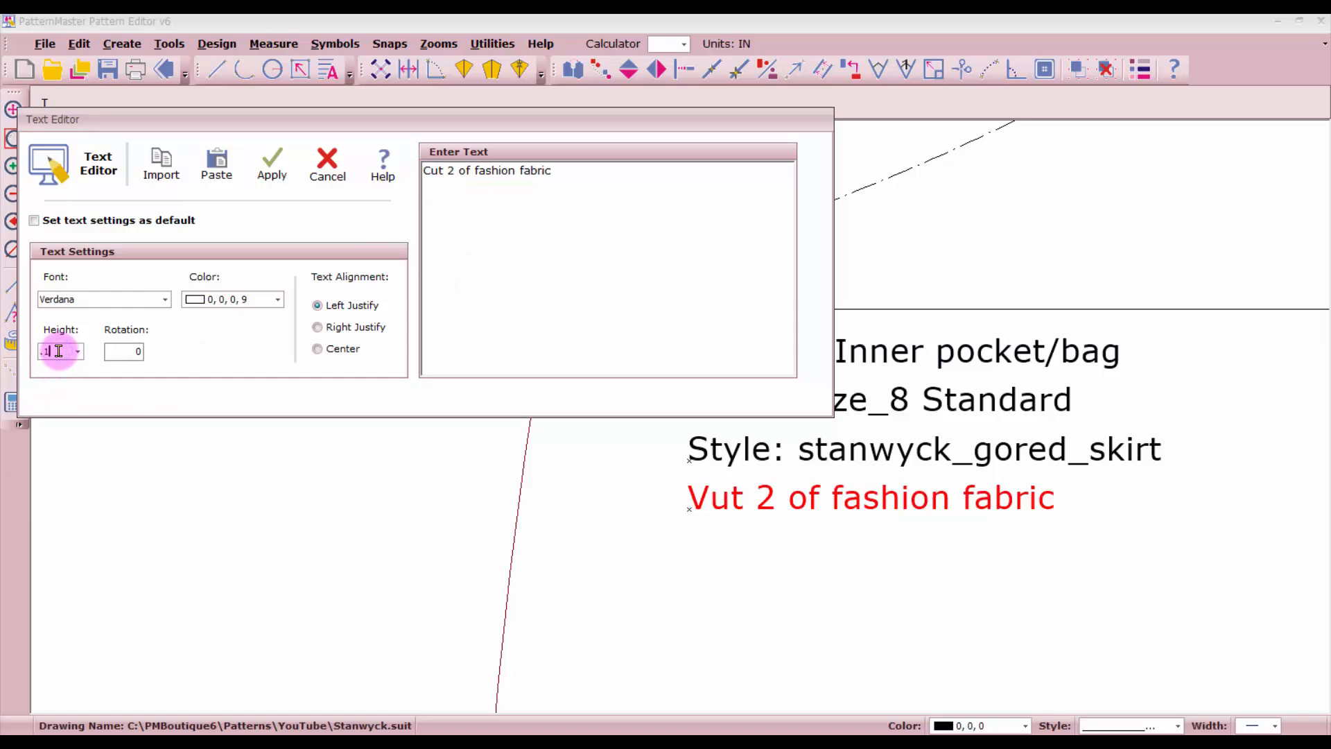
click(271, 165)
Step: Place the text "Outer pocket overlay alignment" beside the middle of the copy's dash-dot pocket curve
scroll(722, 470, down, 3)
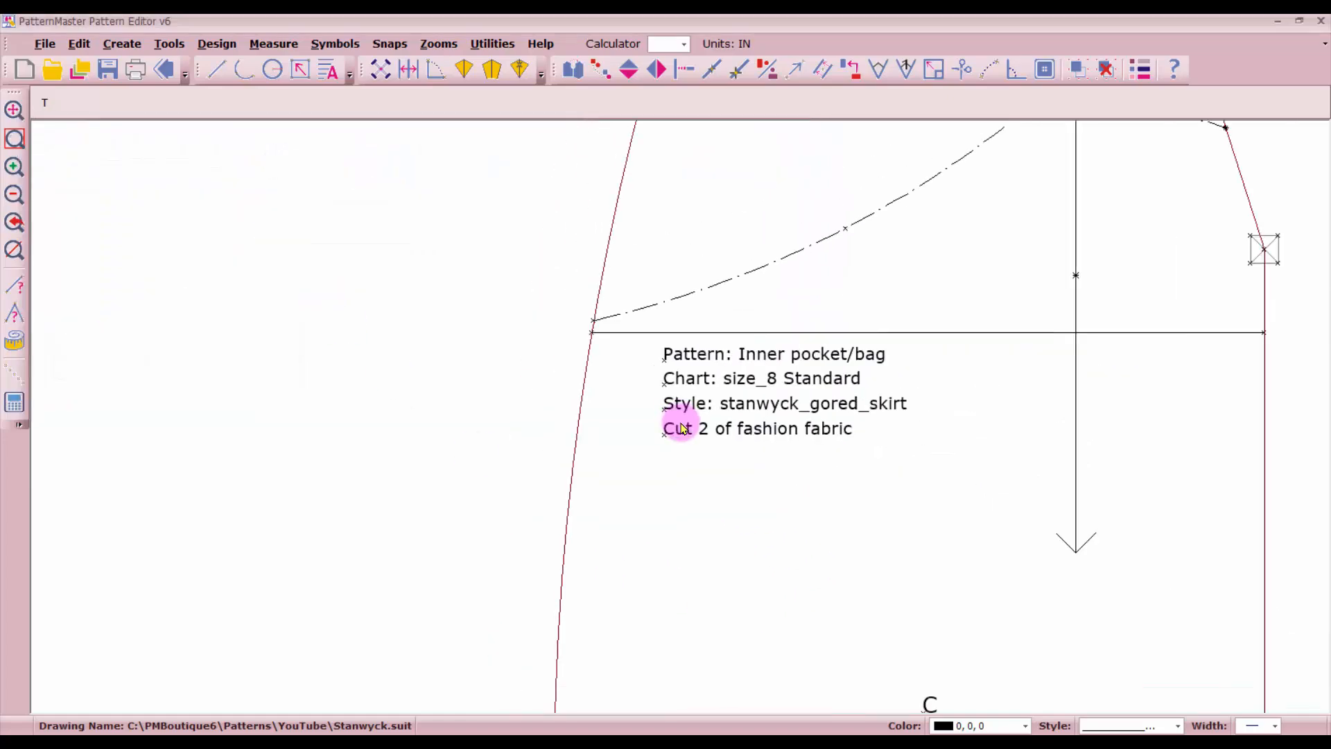
scroll(744, 306, up, 1)
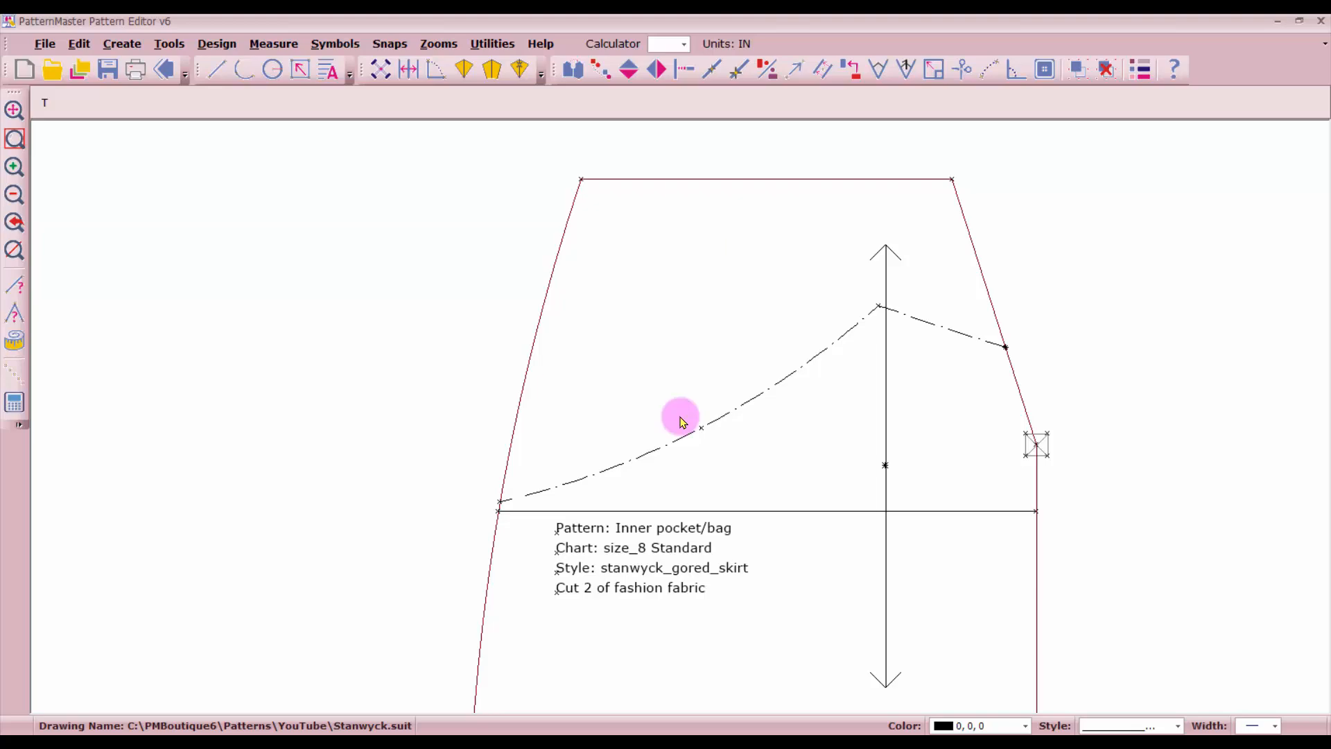
text(TE)
key(Return)
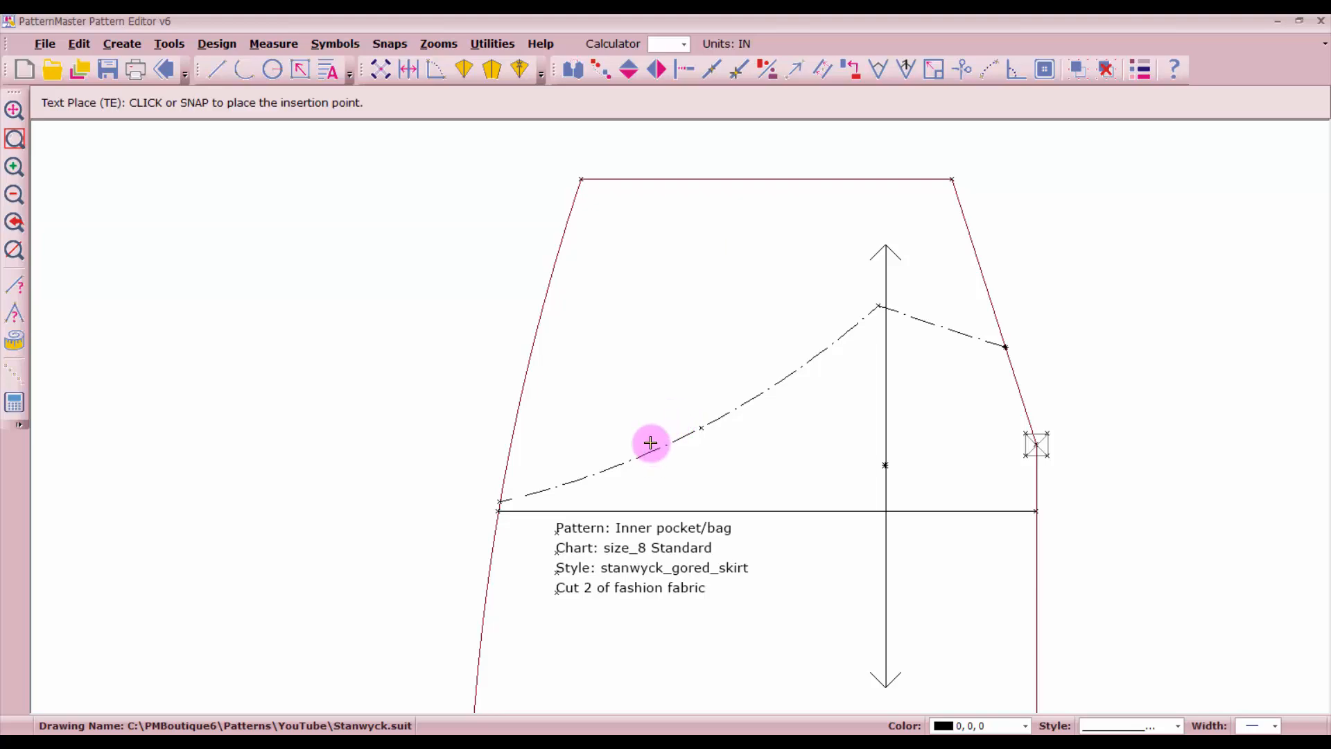
click(651, 443)
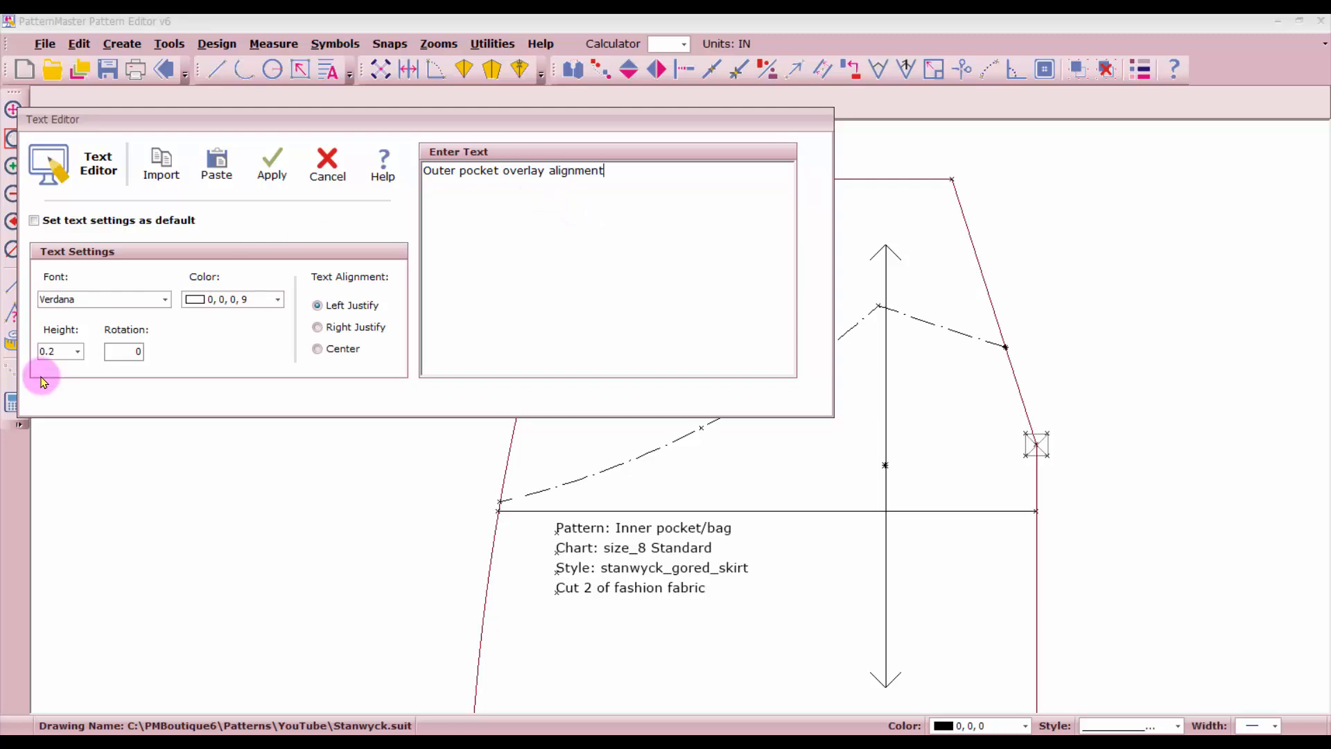
click(272, 165)
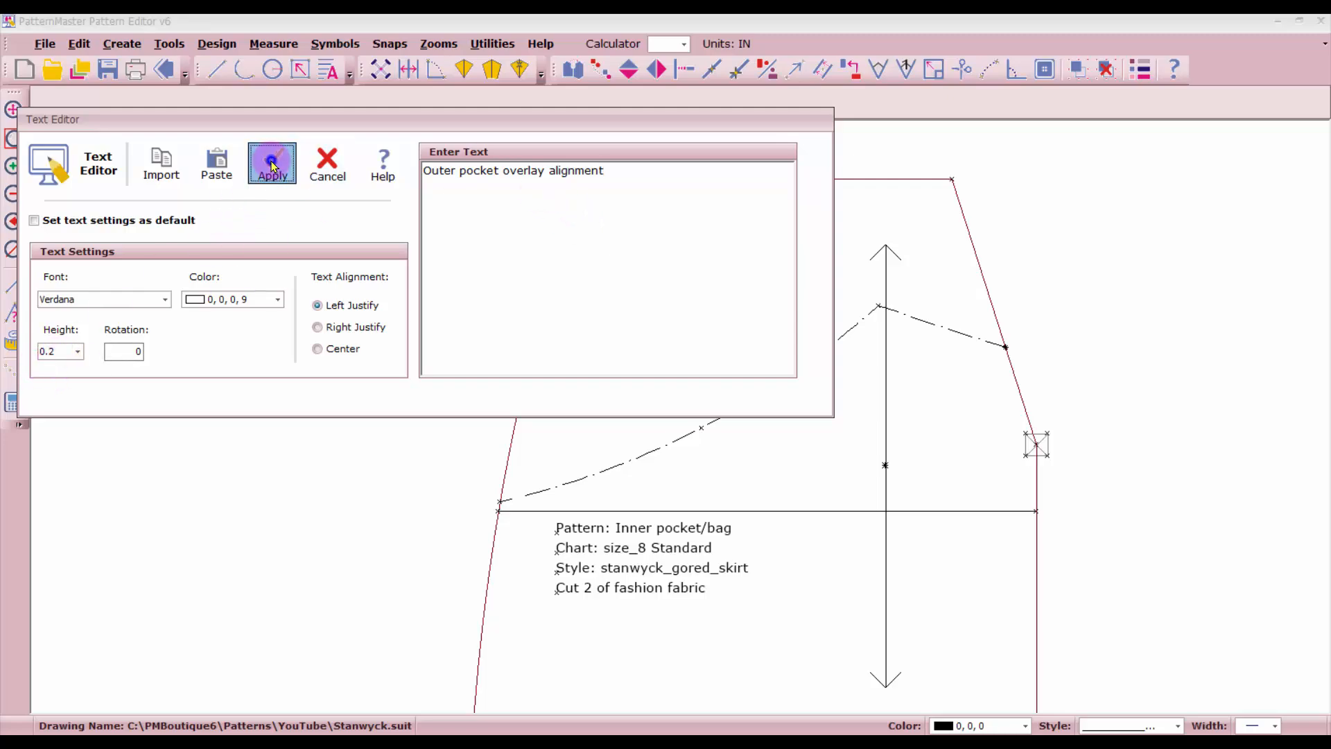
Step: Reduce the height of the "Outer pocket overlay alignment" text to 0.1
click(637, 420)
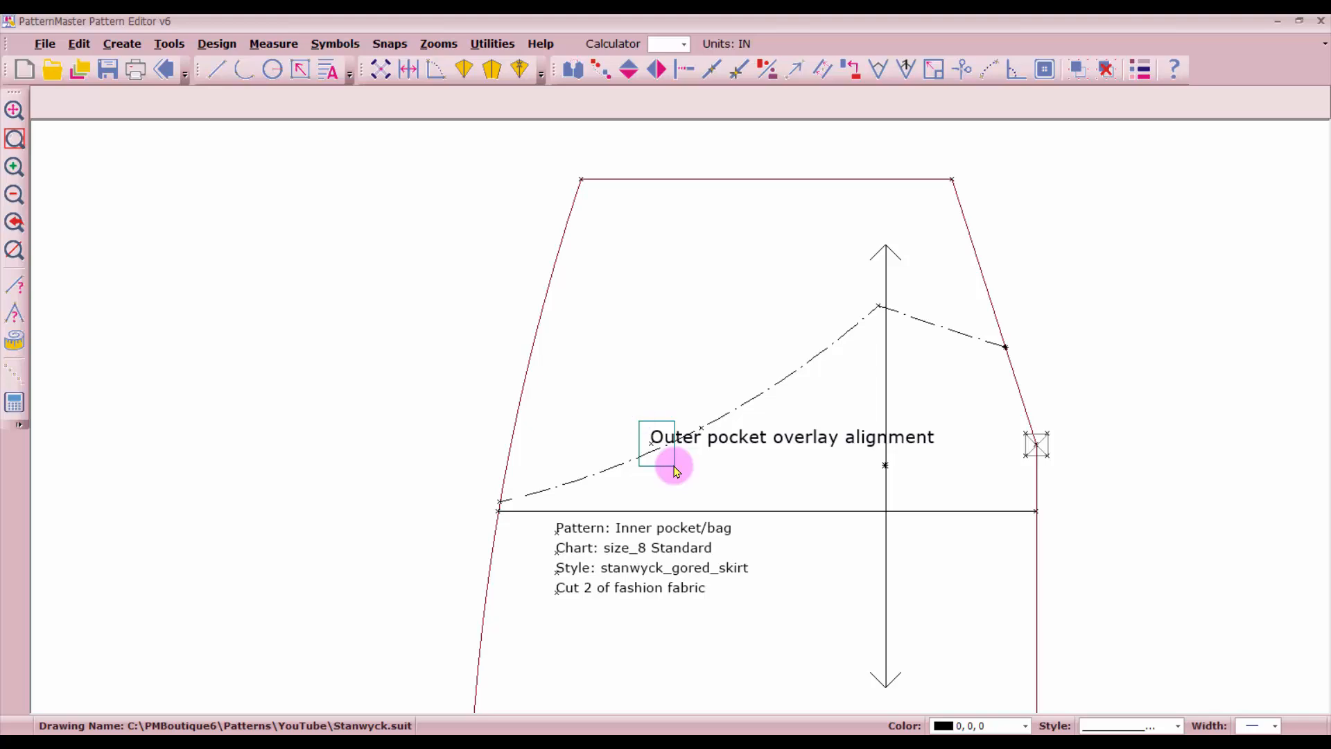
click(326, 72)
click(78, 353)
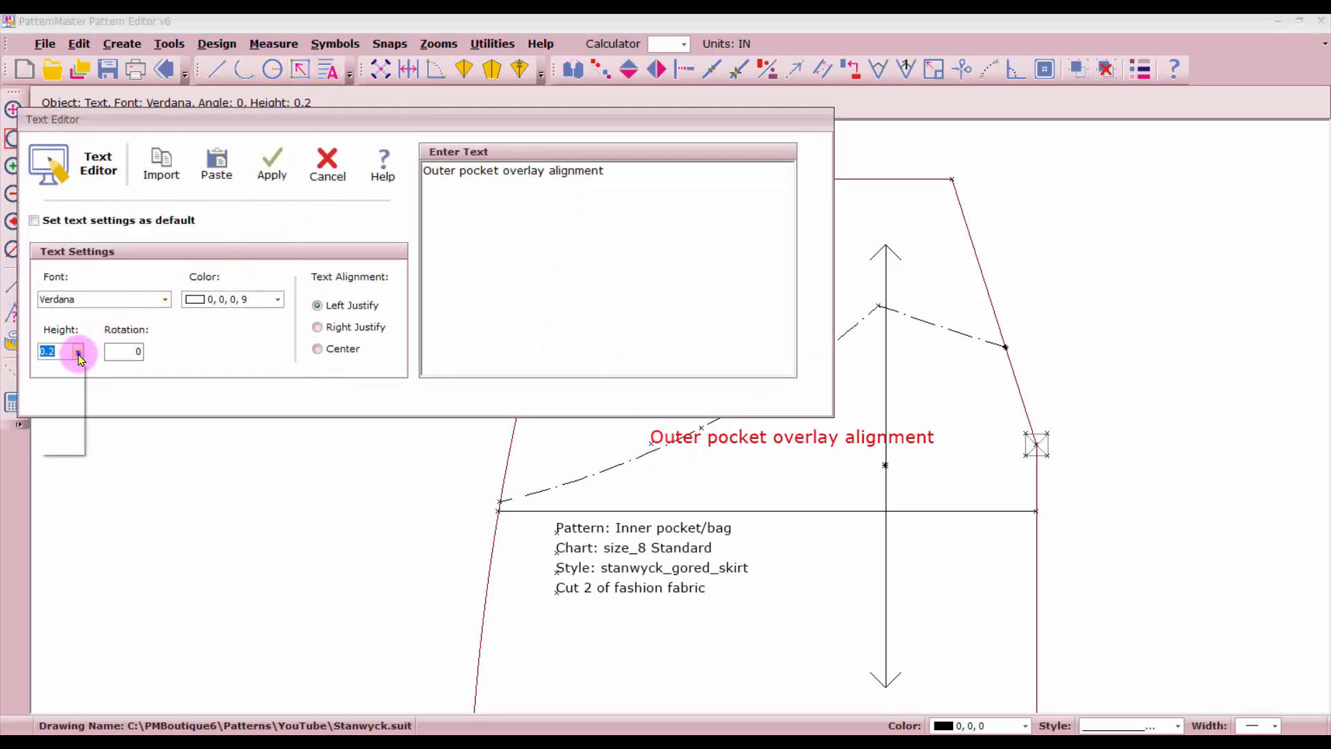
click(50, 365)
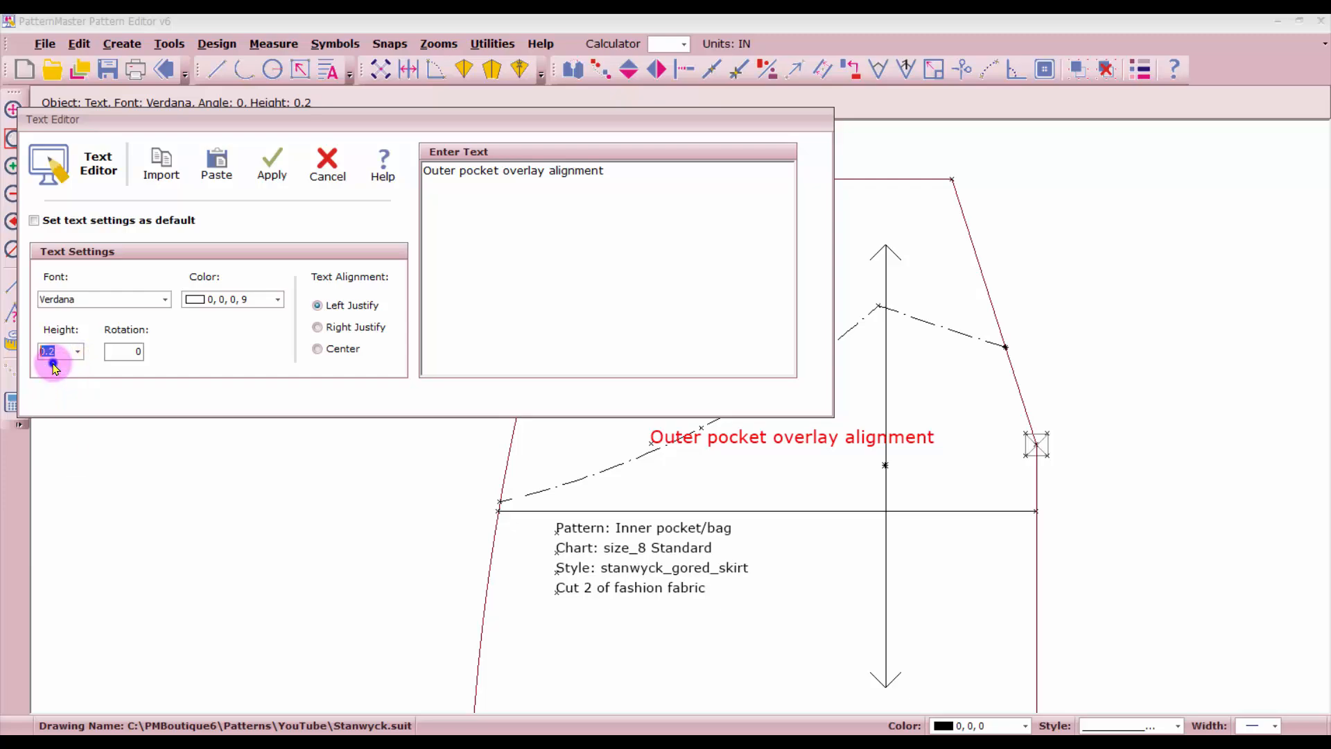
click(270, 170)
Step: Rotate the alignment text by about 29 degrees around its start so it runs along the dash-dot pocket curve
click(639, 421)
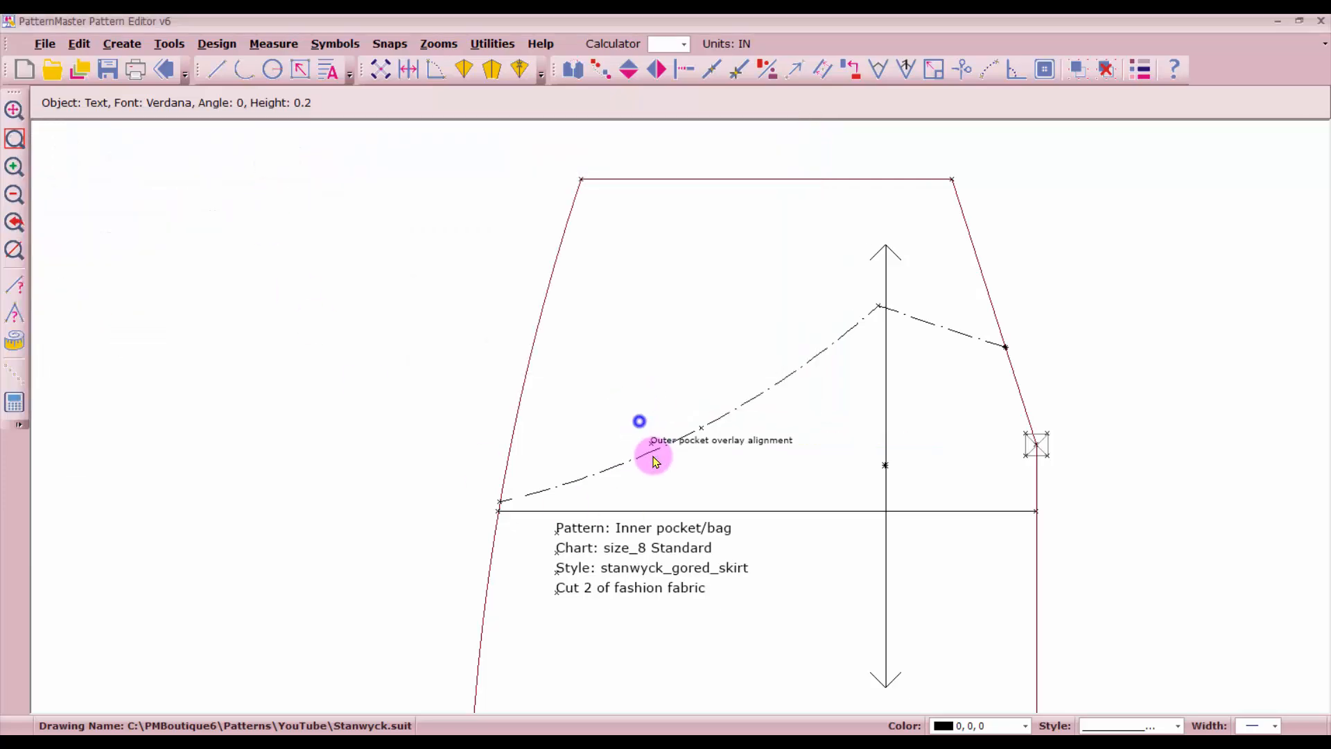
click(655, 461)
click(853, 70)
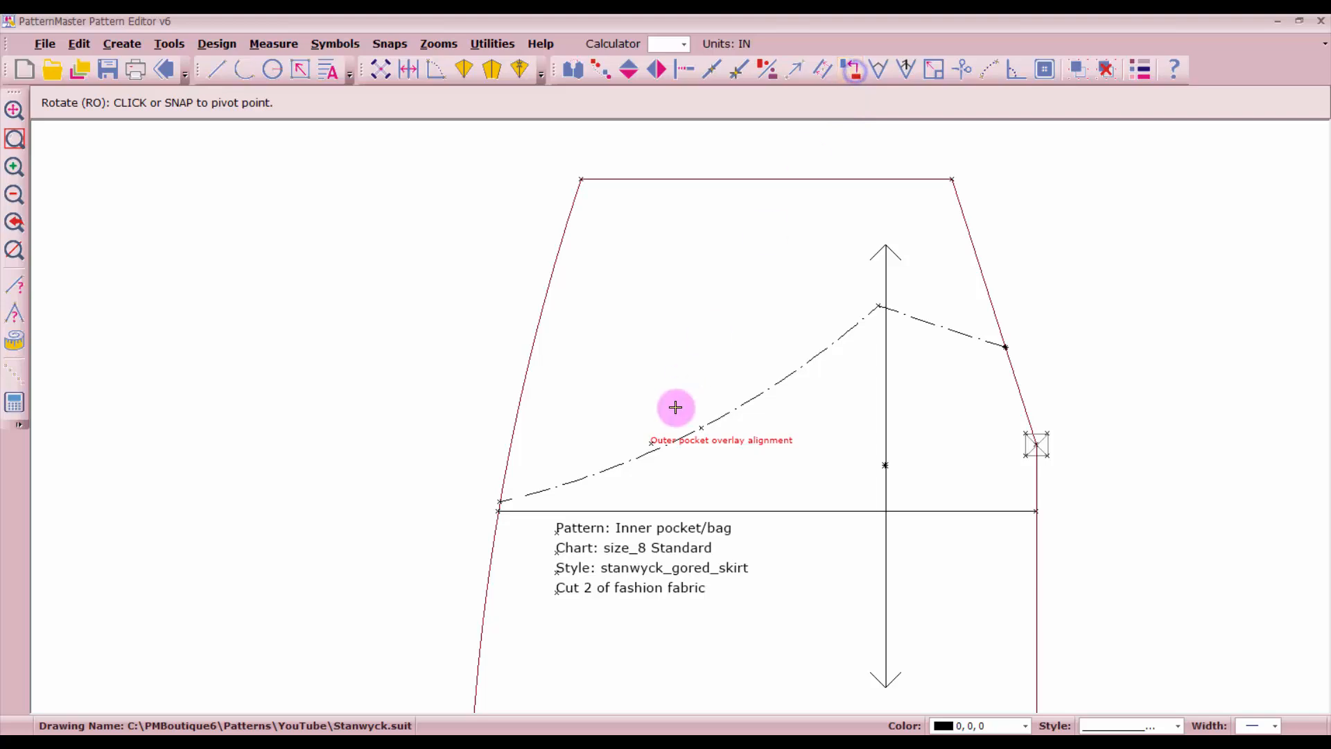
click(643, 441)
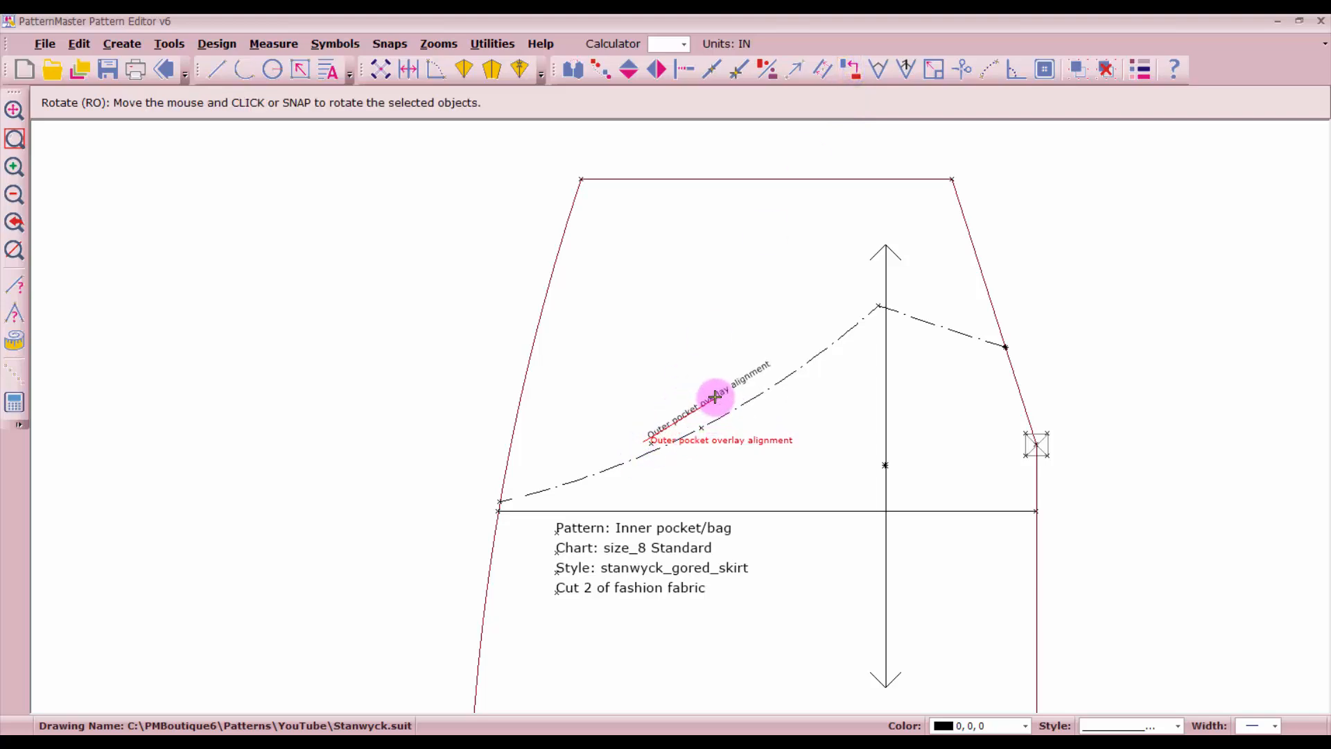
click(714, 399)
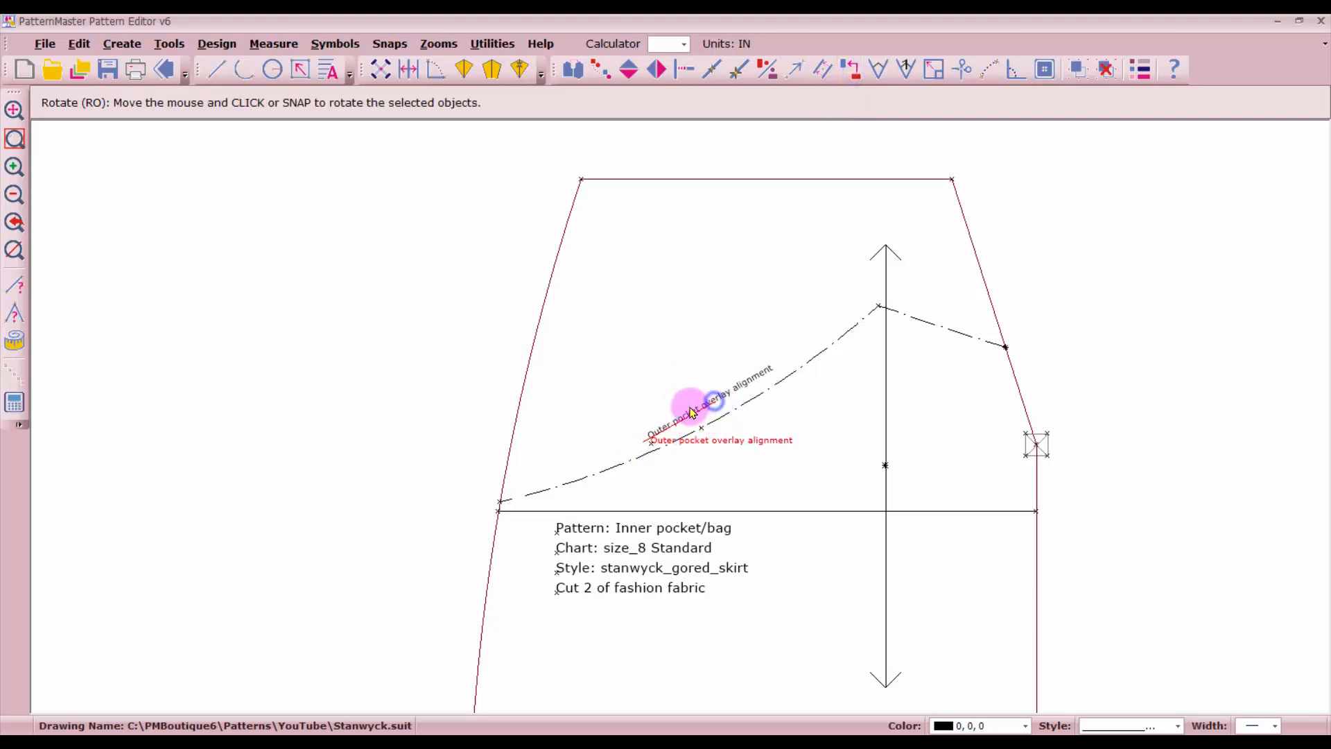
Step: Copy the rotated alignment text to the peak where the pocket curve meets the short dash-dot line
click(633, 417)
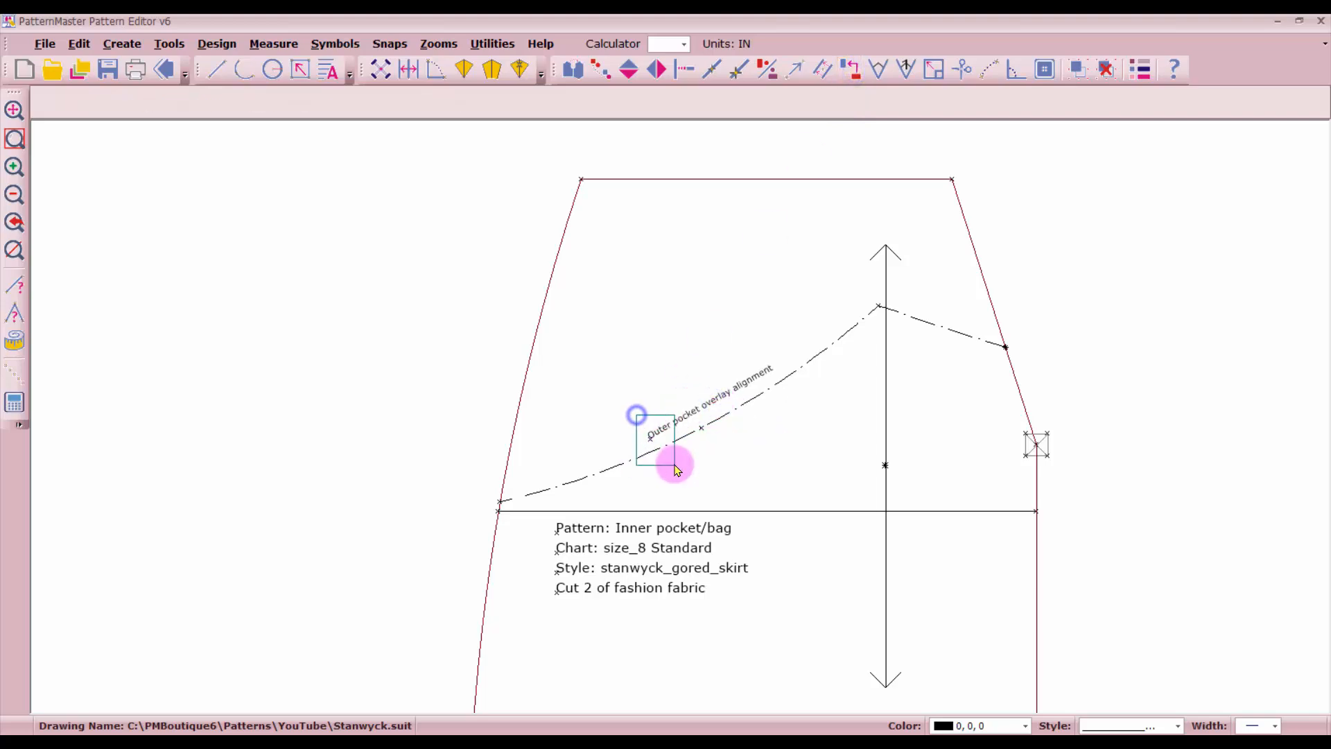
click(598, 70)
click(516, 553)
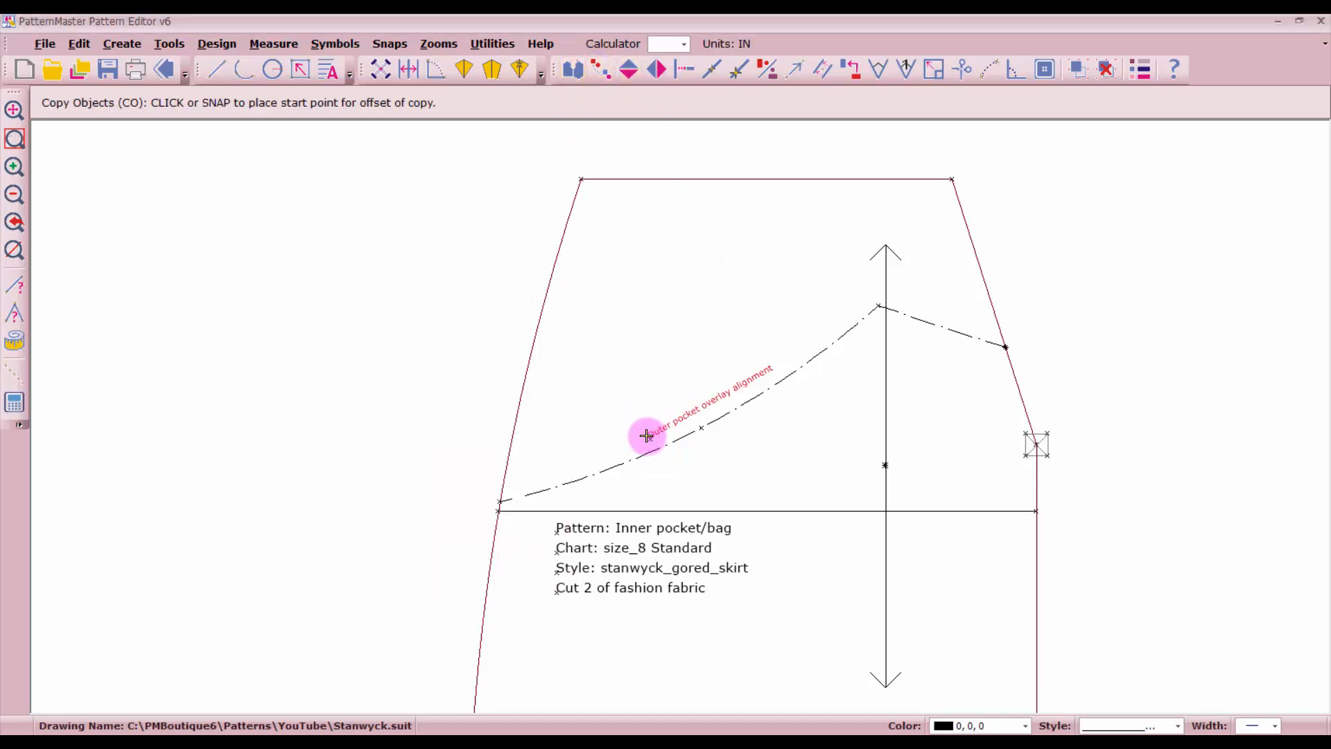
click(647, 436)
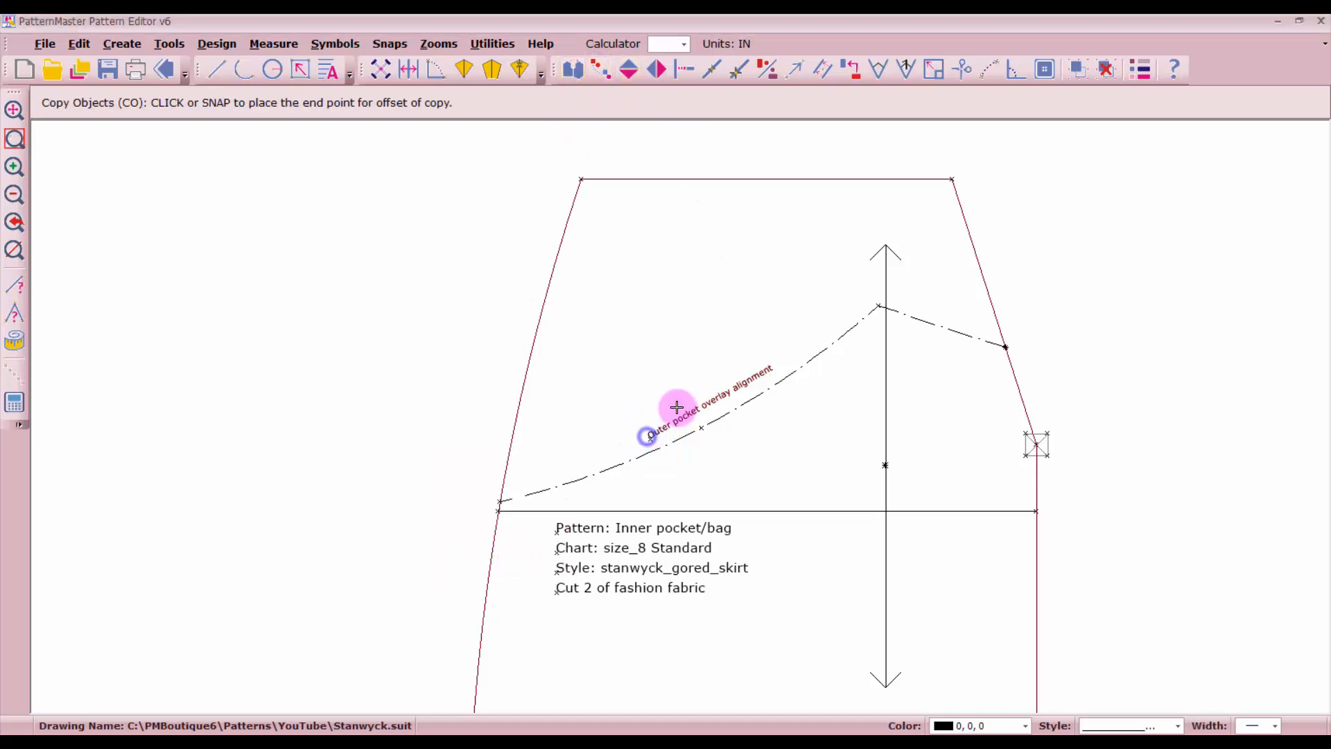
click(892, 296)
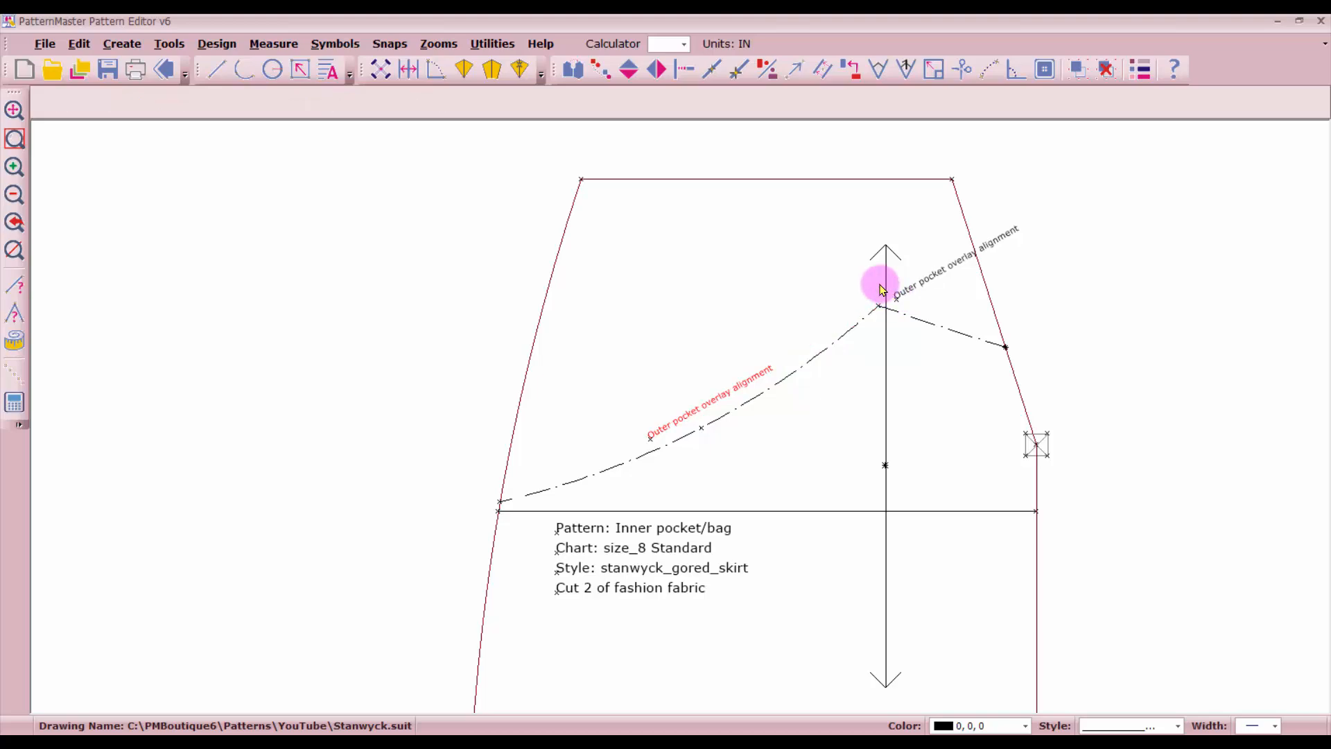
Step: Rotate the copied alignment text to an angle of about 341 and move it along the short dash-dot line
right_click(893, 292)
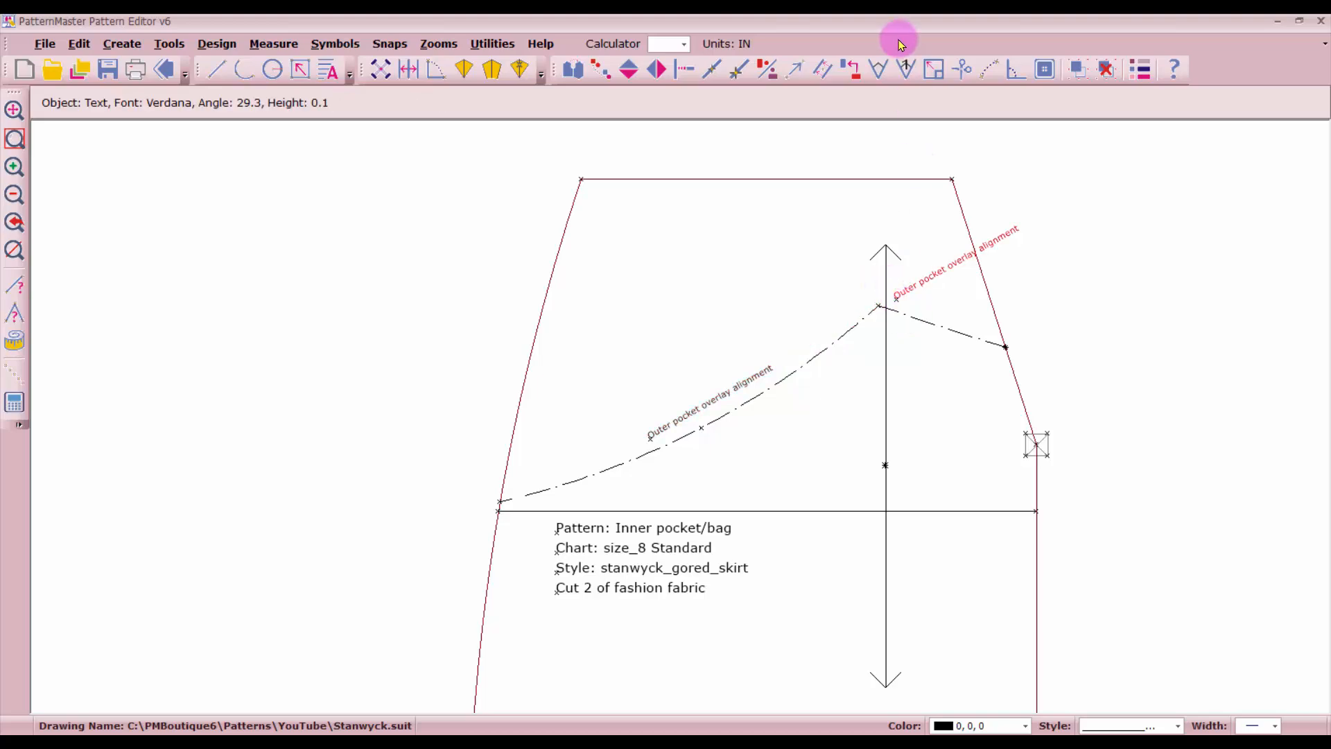
click(850, 70)
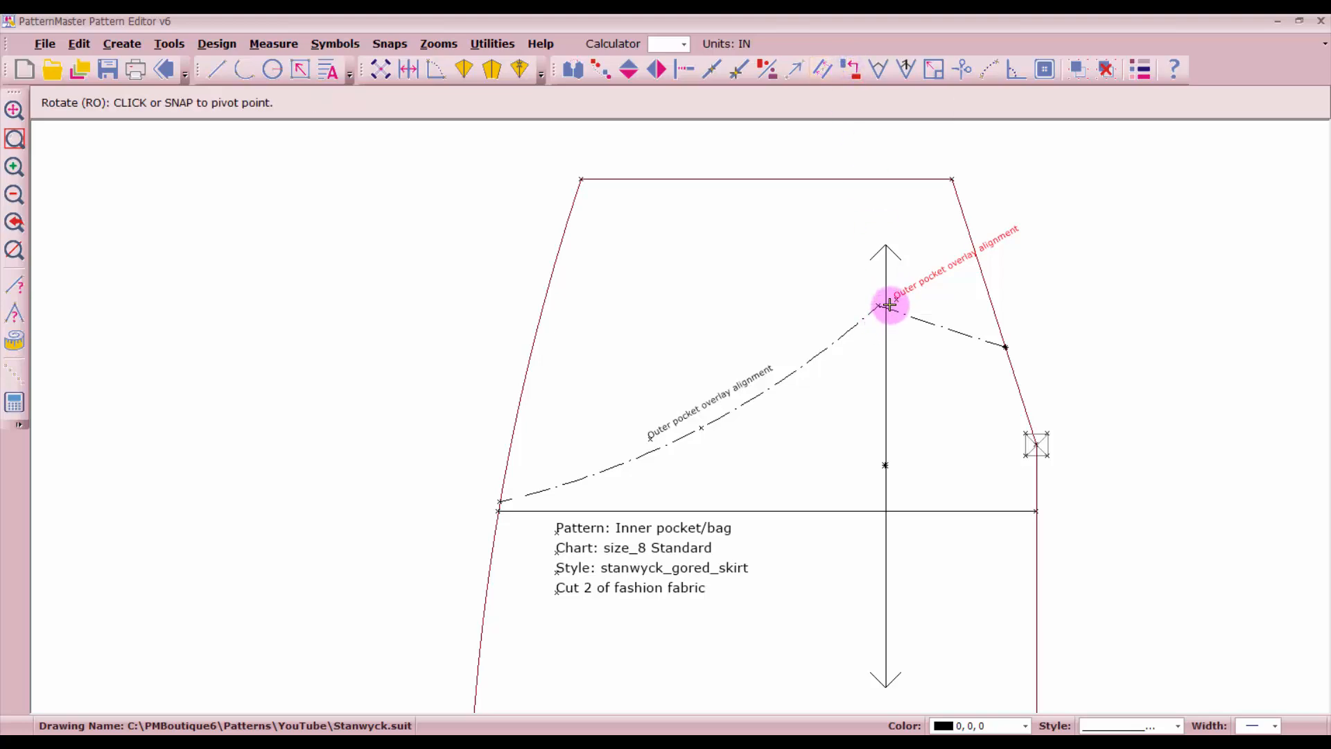
click(891, 303)
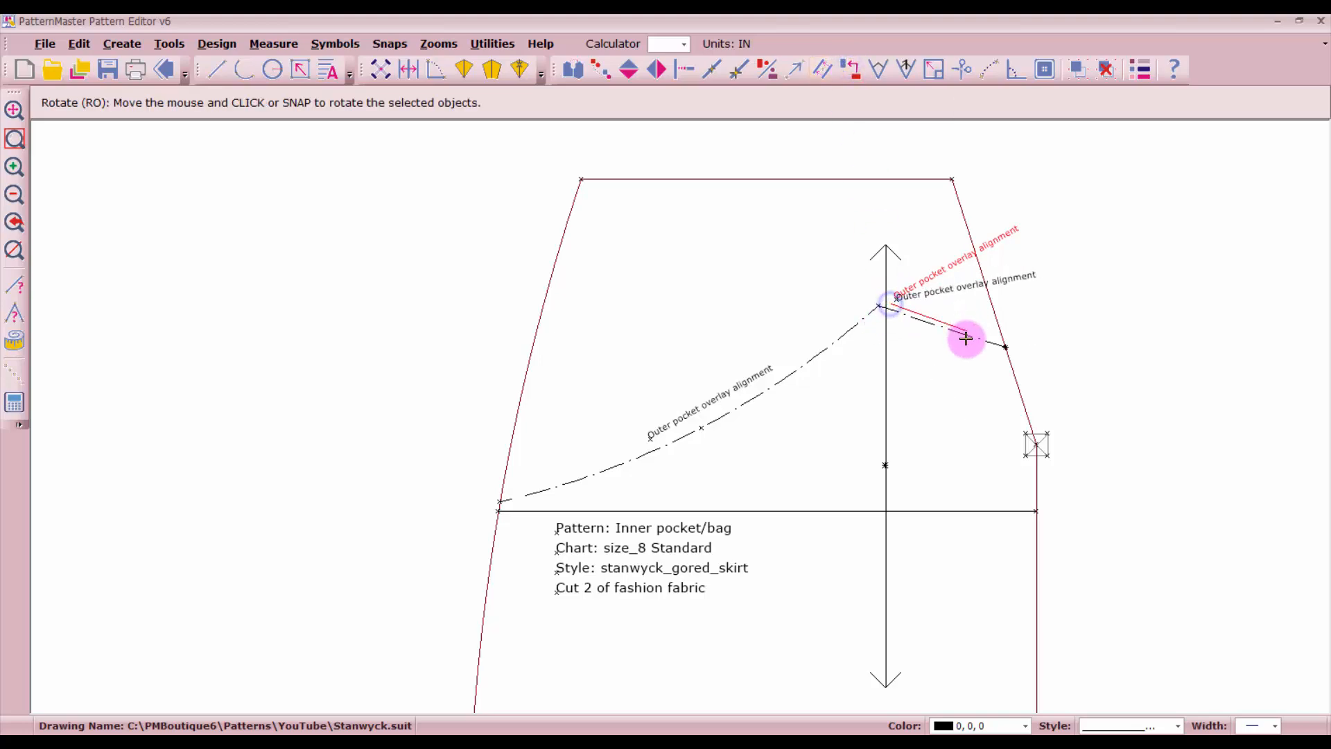
click(968, 391)
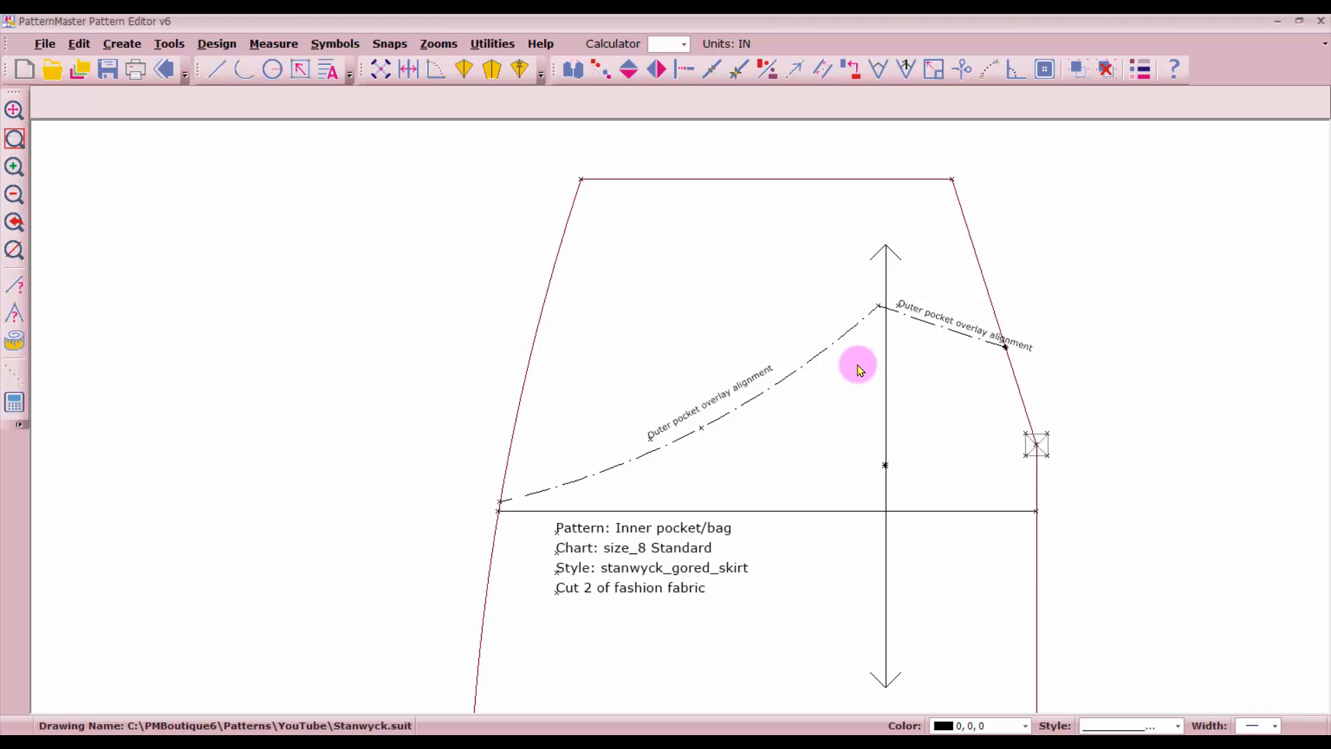
drag(894, 293, 933, 320)
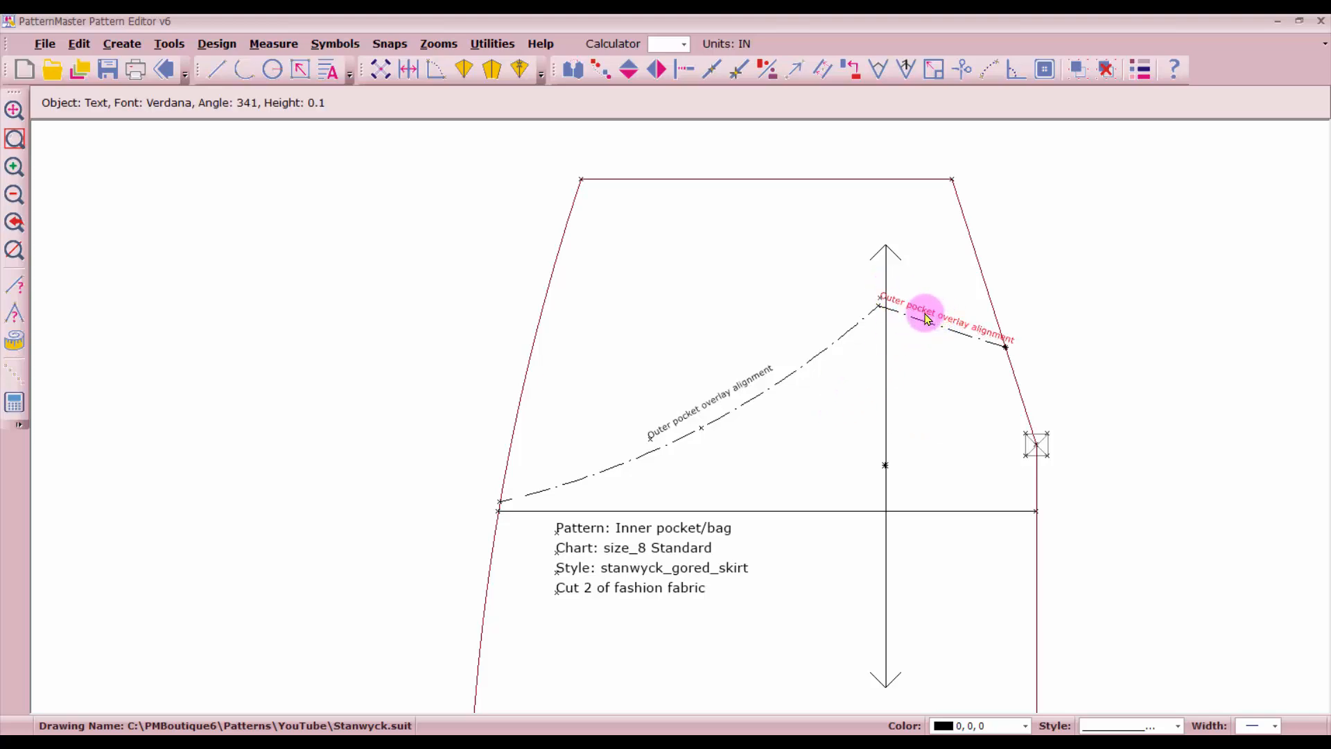
Step: Shorten the inner pocket piece's curved side edge to the dashed bottom line
scroll(680, 419, down, 3)
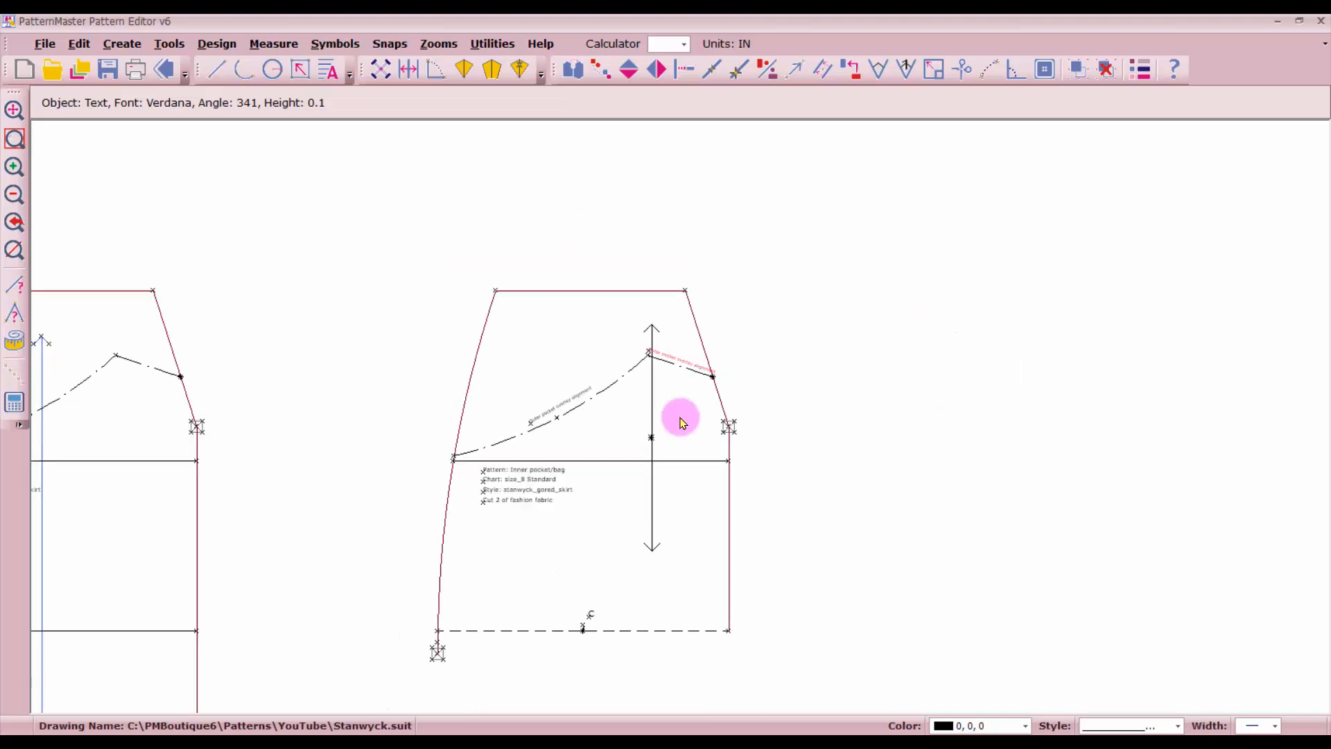
scroll(430, 655, up, 4)
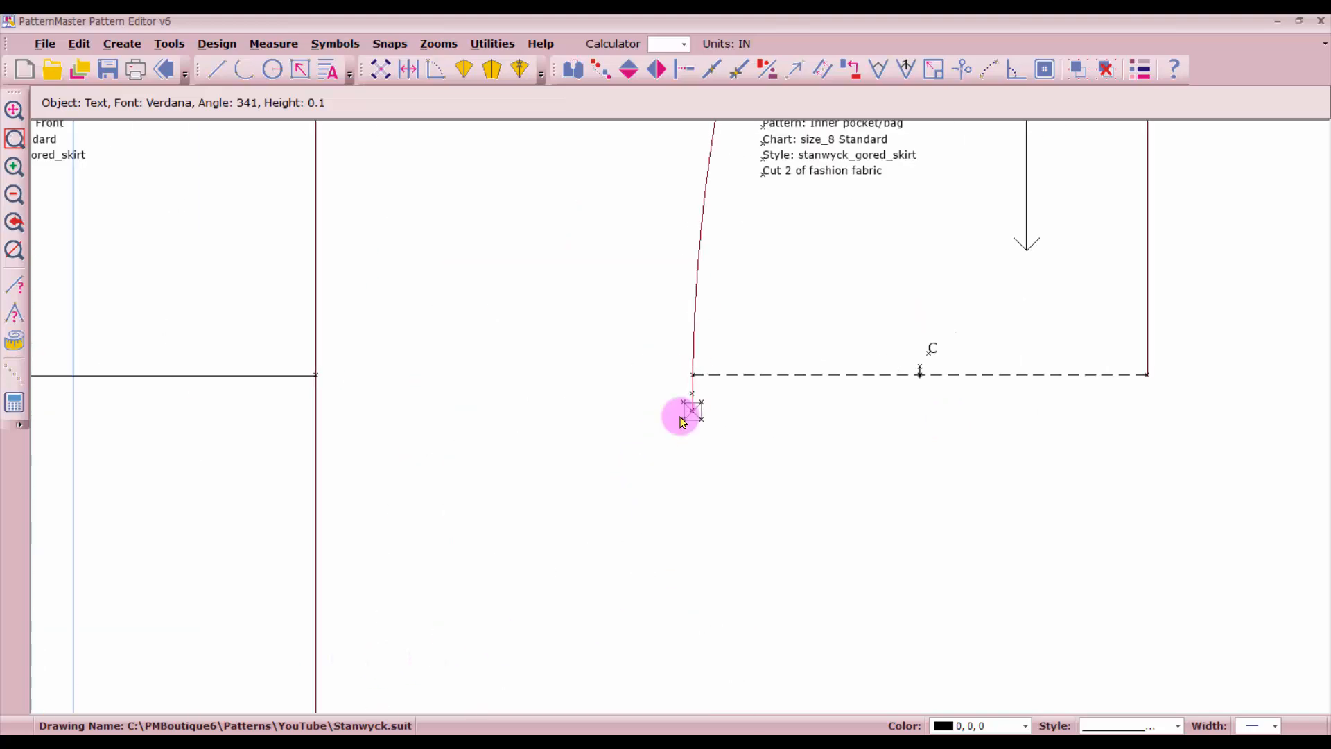
click(702, 363)
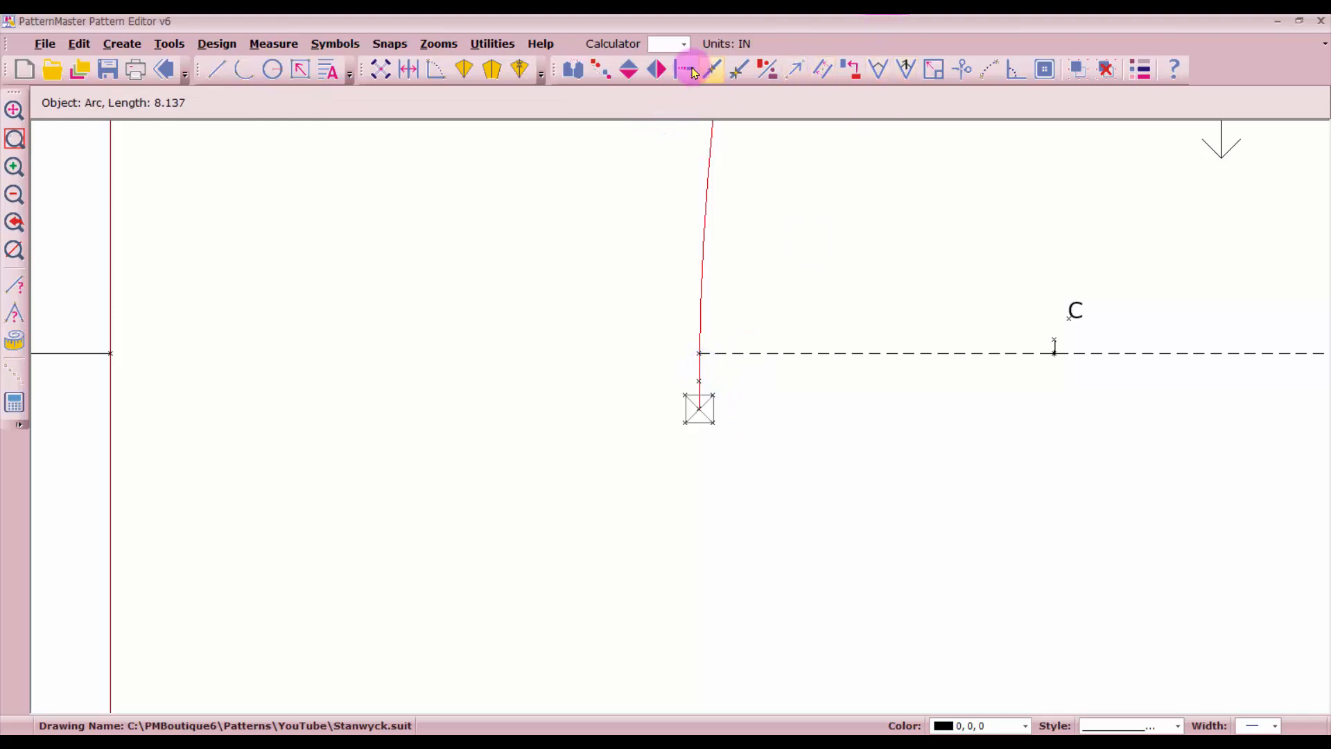
click(684, 71)
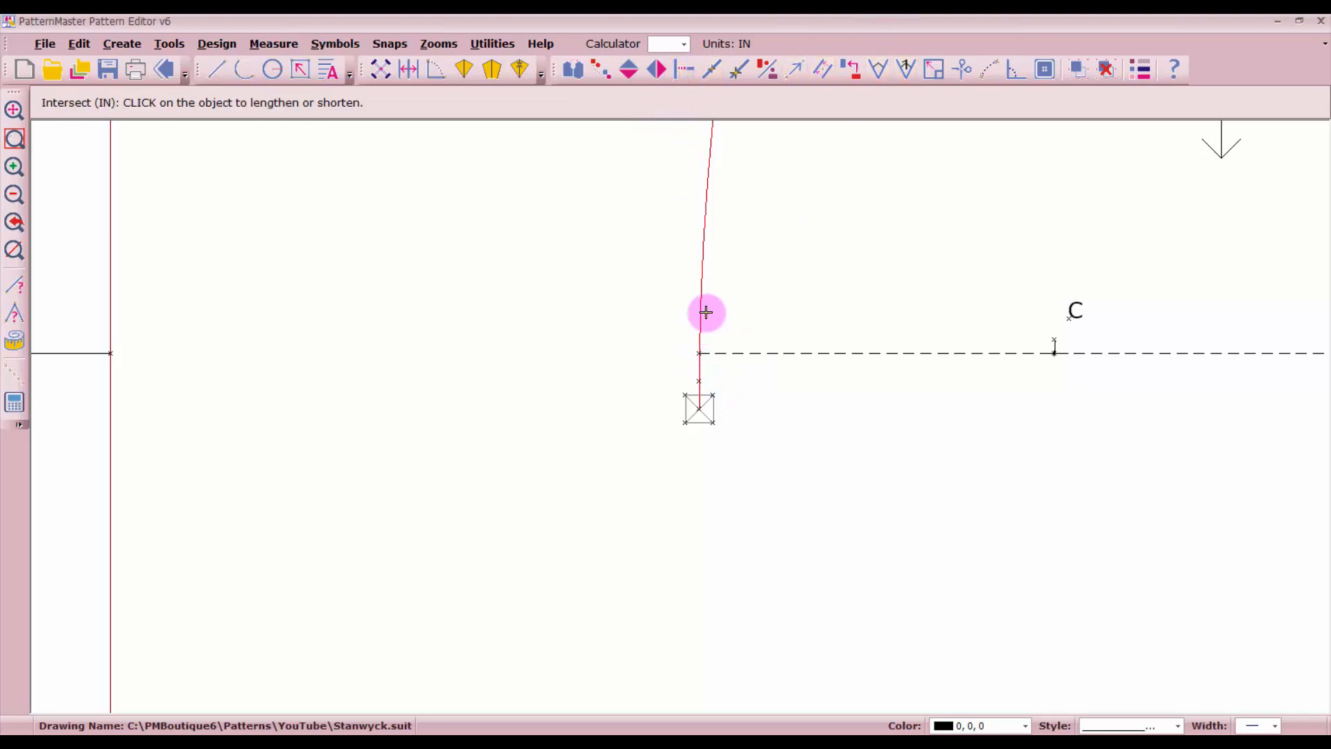
click(702, 311)
click(719, 353)
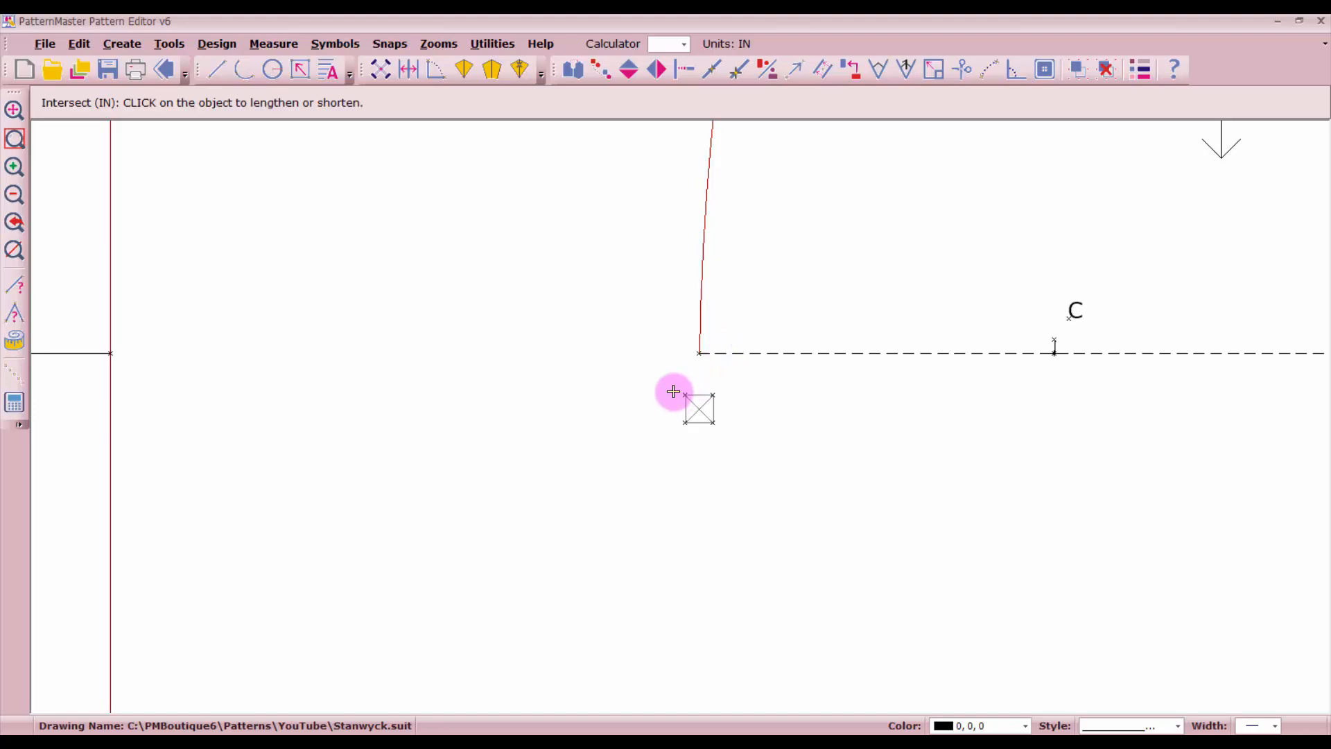
Step: Delete the crossed square marker just below the lower corner of the inner pocket piece's curved side edge
click(673, 381)
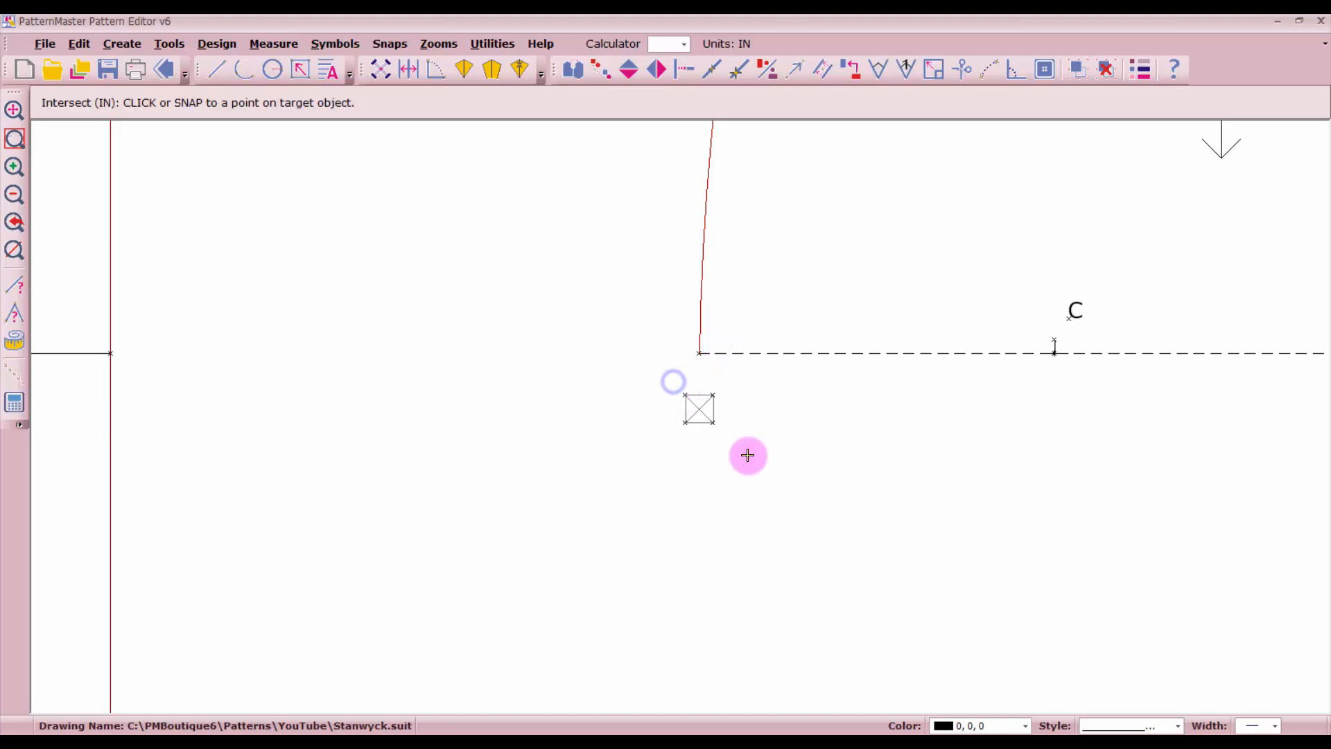
click(651, 369)
click(767, 467)
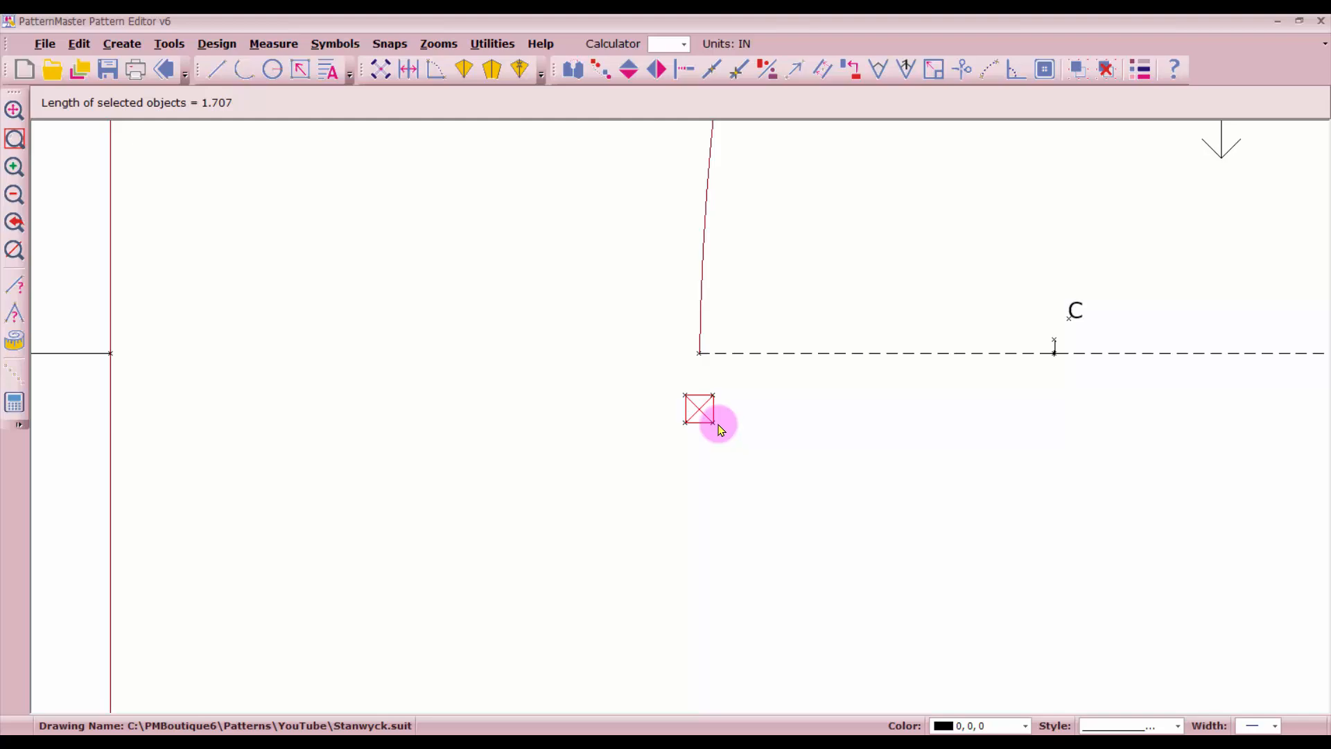
key(Delete)
Step: Change the line style of the inner pocket piece's top edge, curved side edge and both straight side edges to dashed
scroll(693, 409, down, 2)
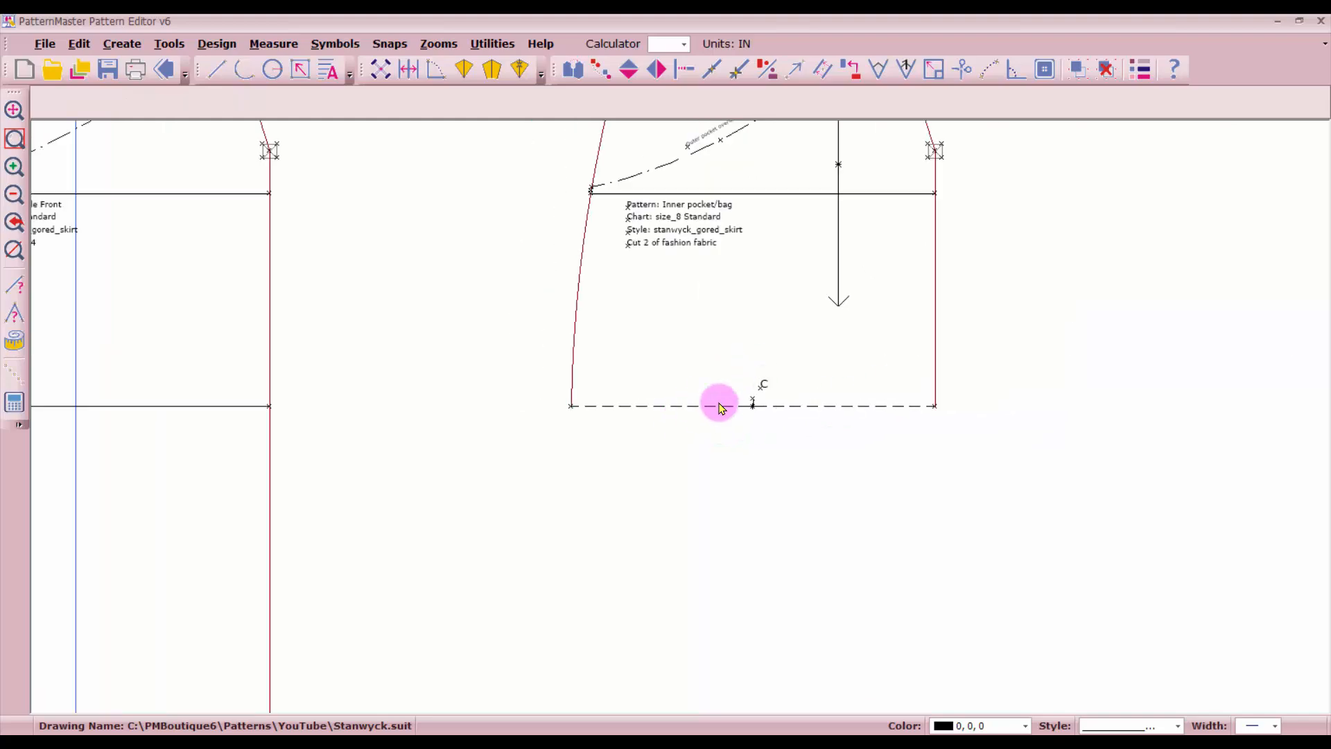
scroll(721, 400, down, 2)
click(511, 386)
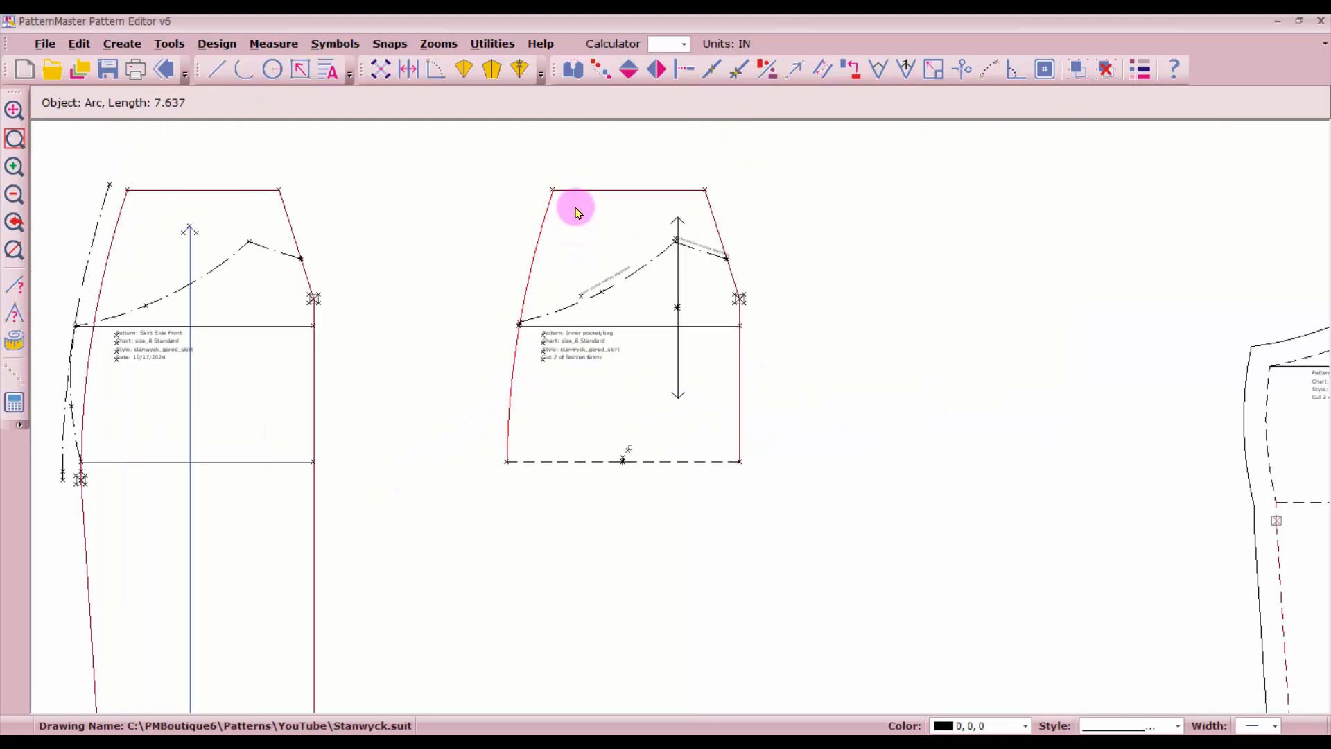
click(584, 189)
click(719, 231)
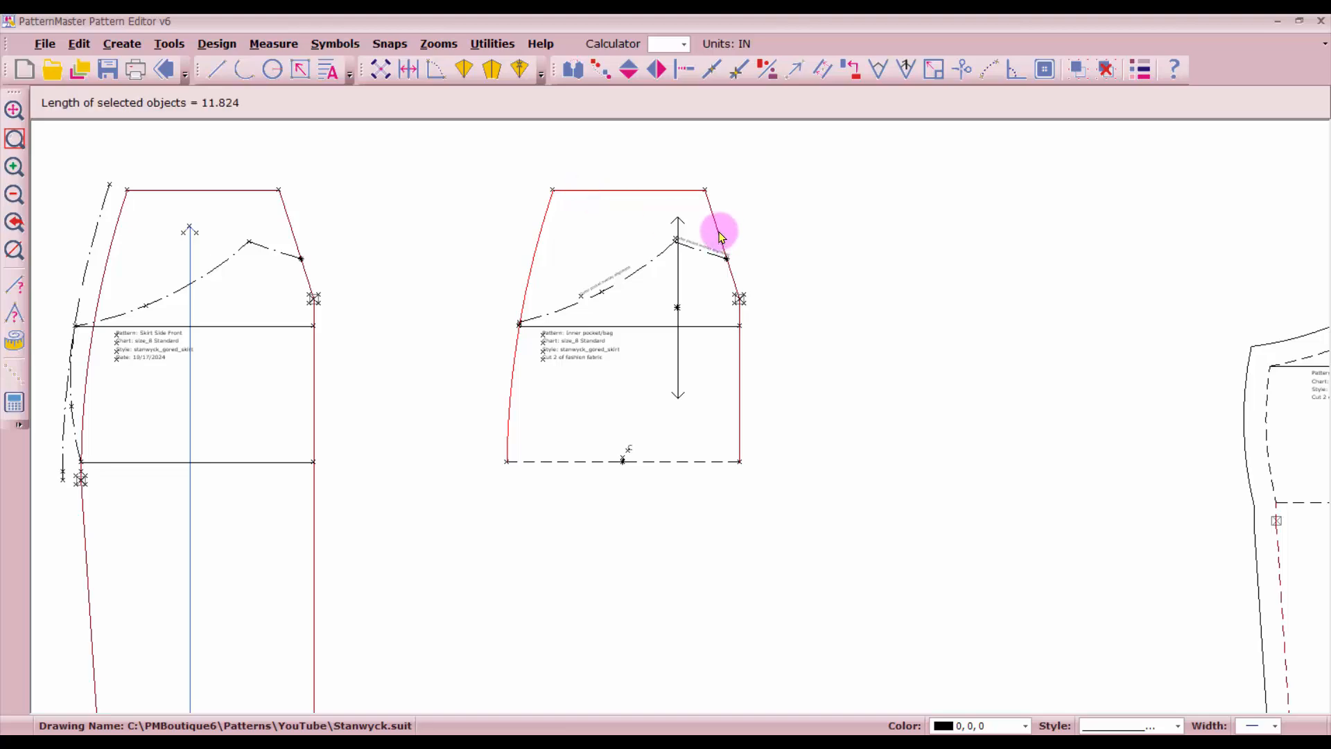
click(738, 413)
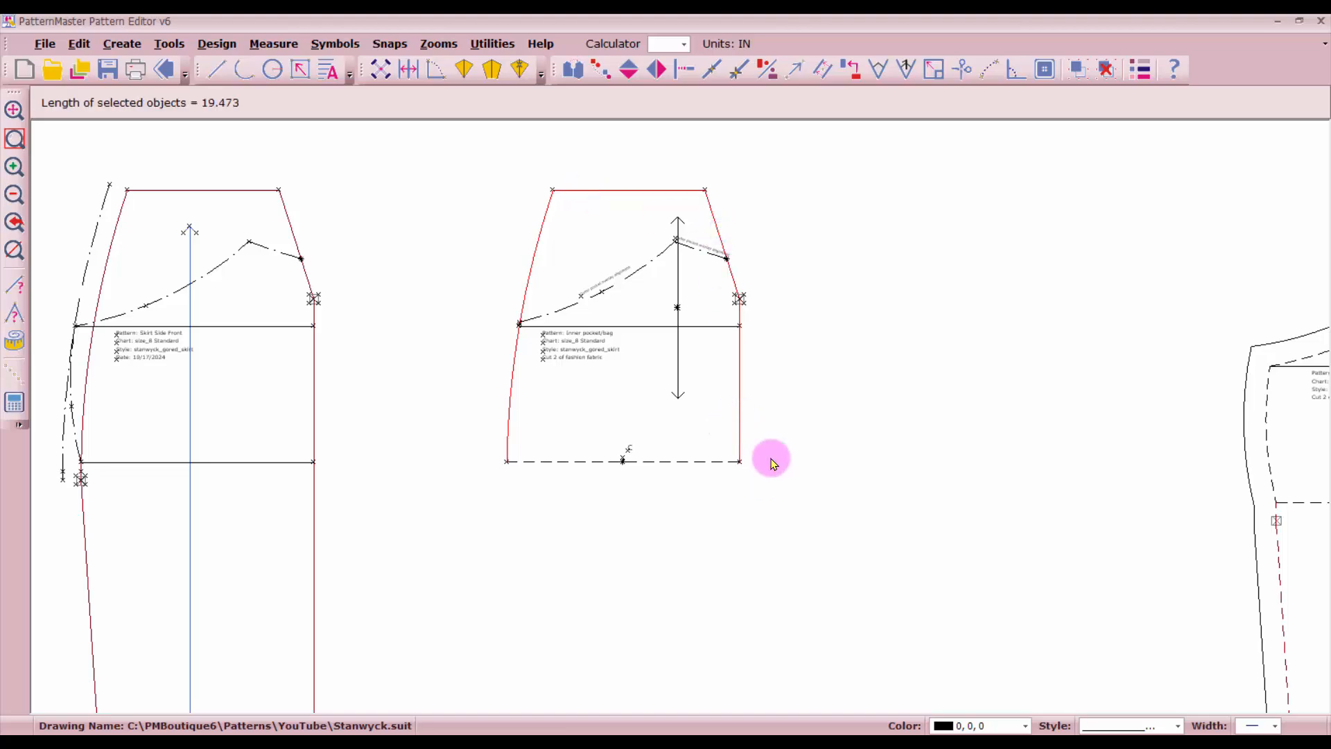
click(1141, 69)
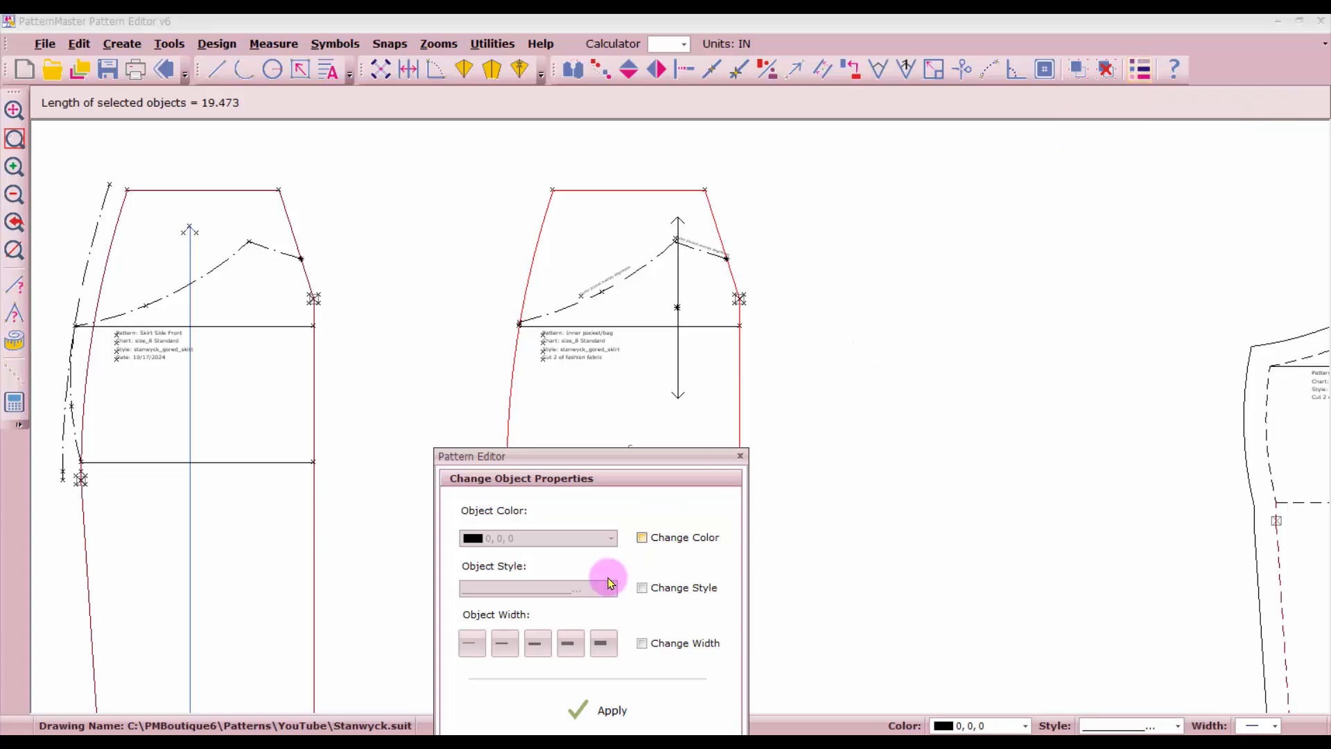
click(641, 589)
click(610, 588)
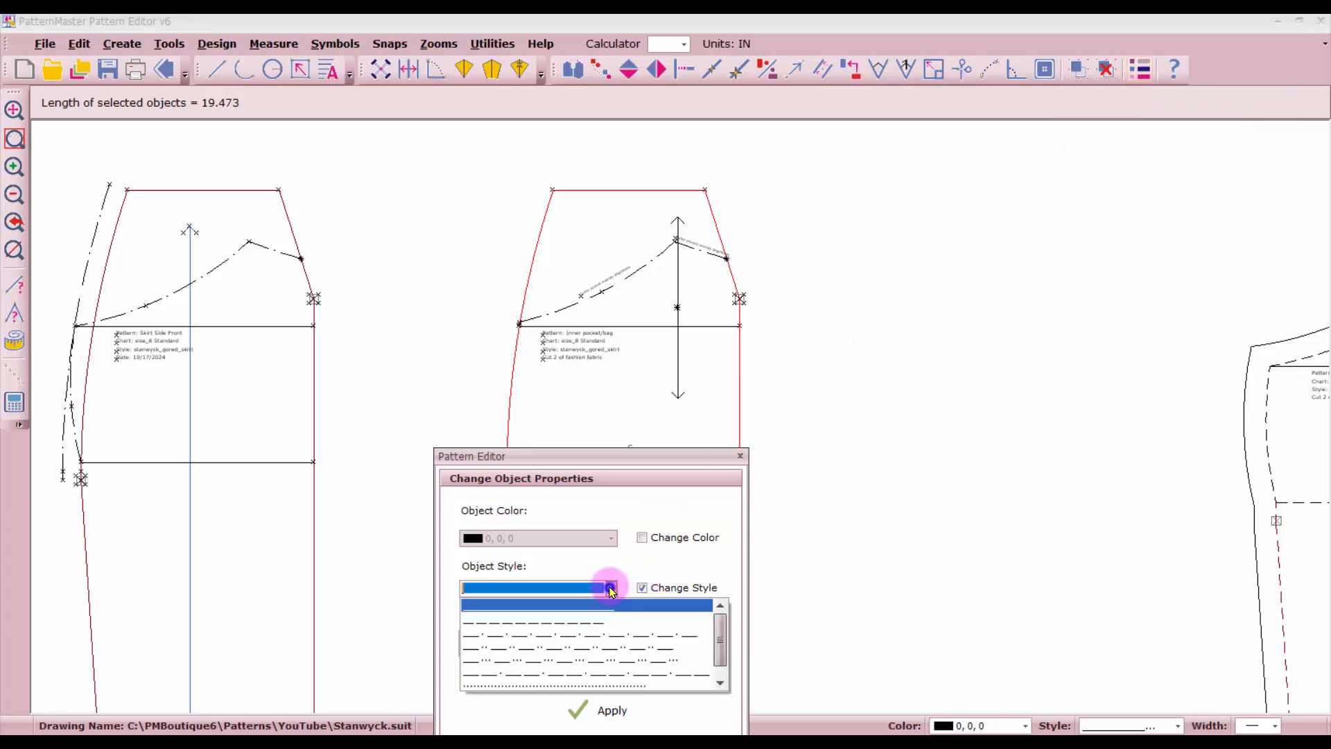
click(581, 621)
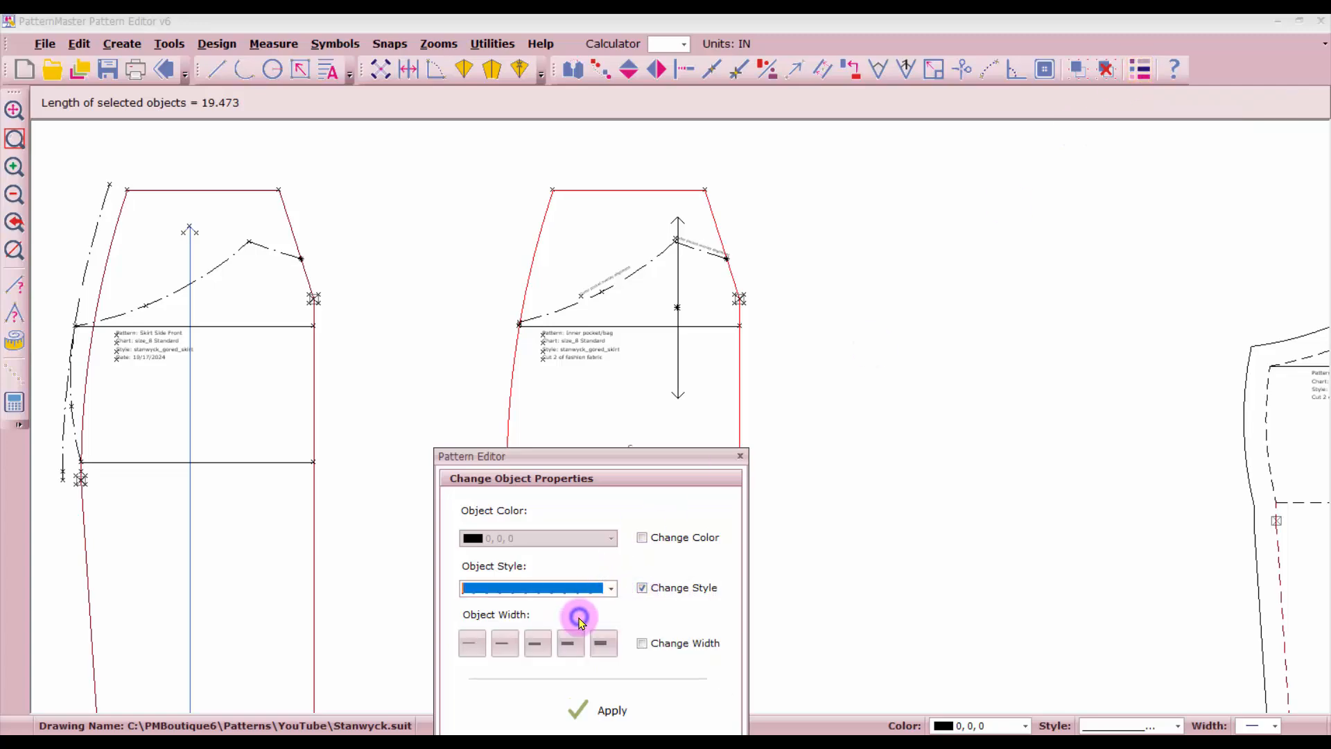
click(597, 712)
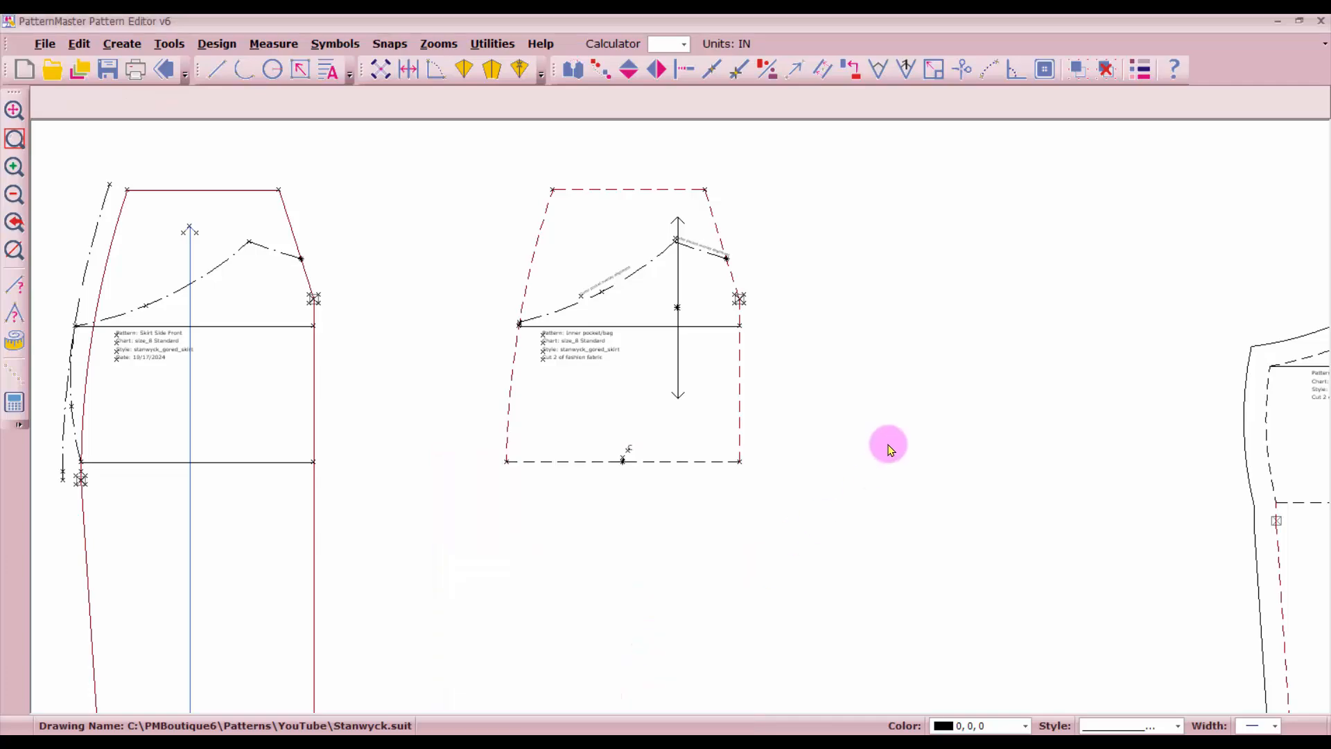
Step: Offset the inner pocket piece's dashed bottom line outward by 0.625 in for the seam allowance
click(711, 70)
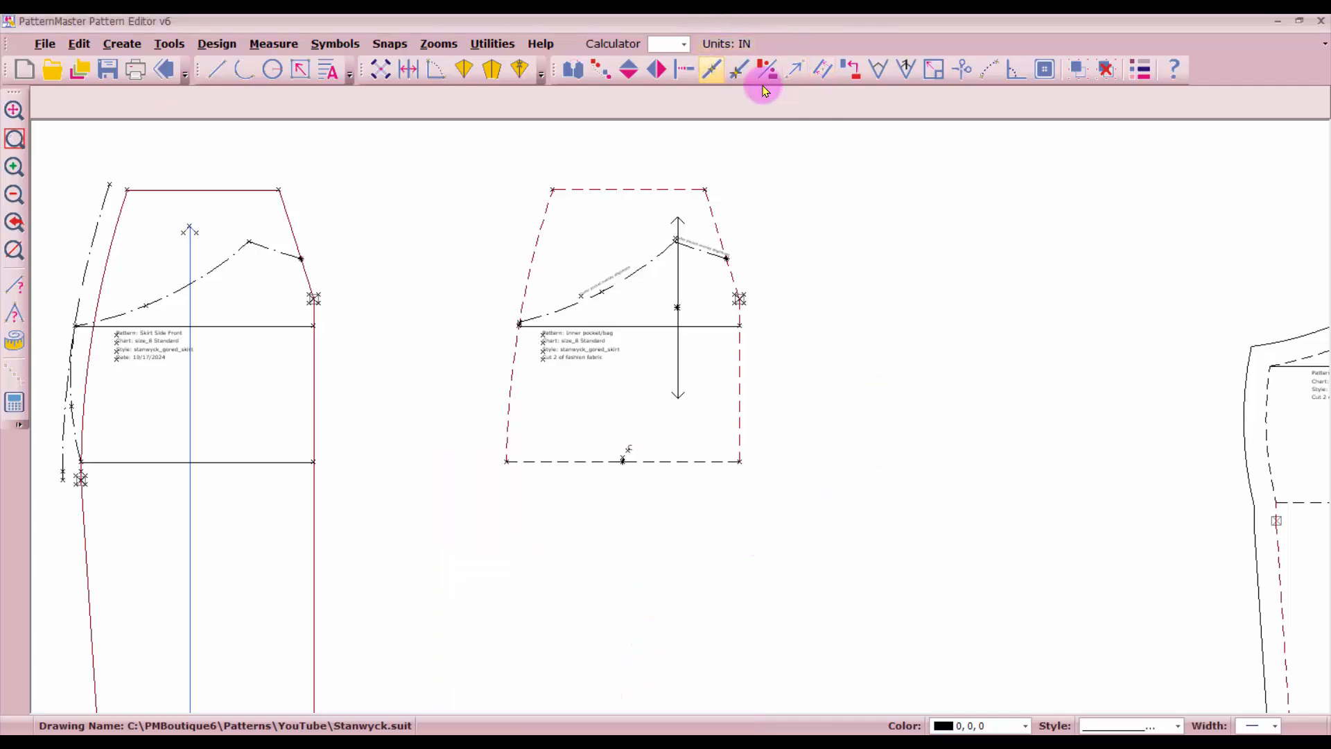
click(824, 70)
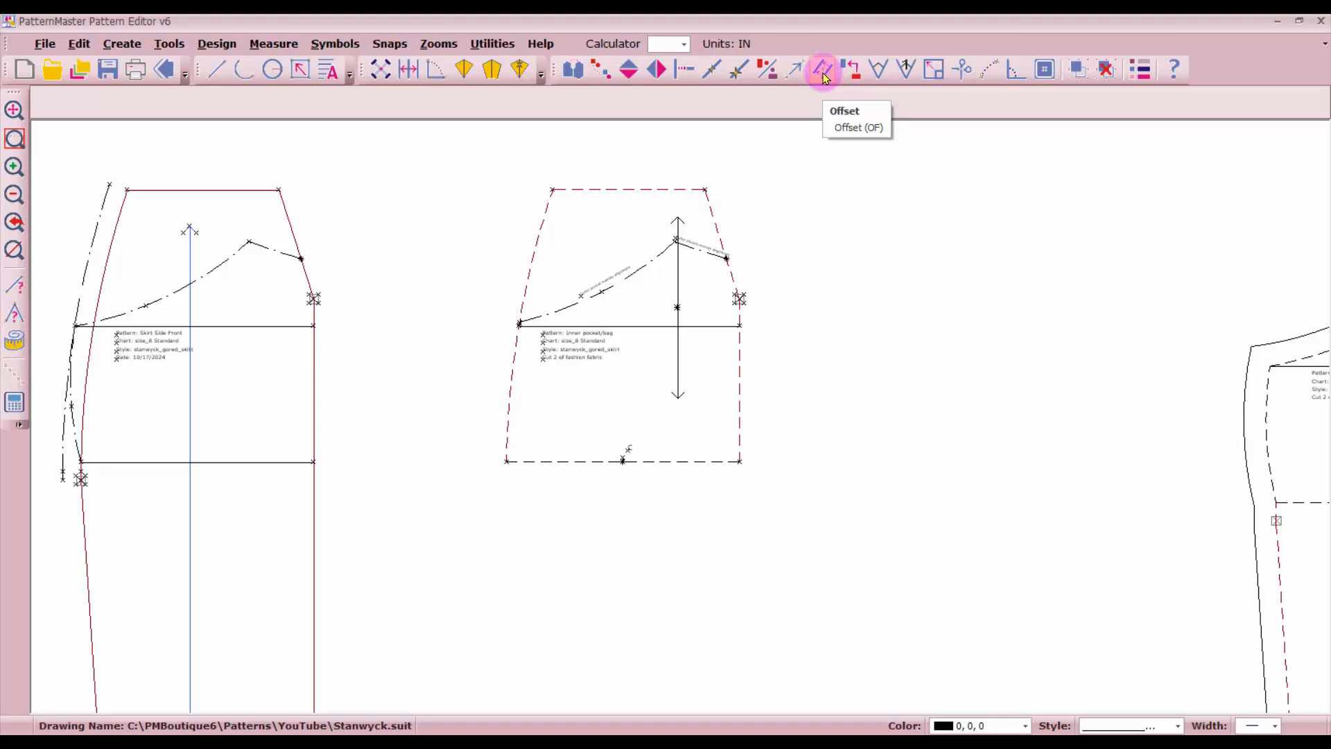
click(824, 70)
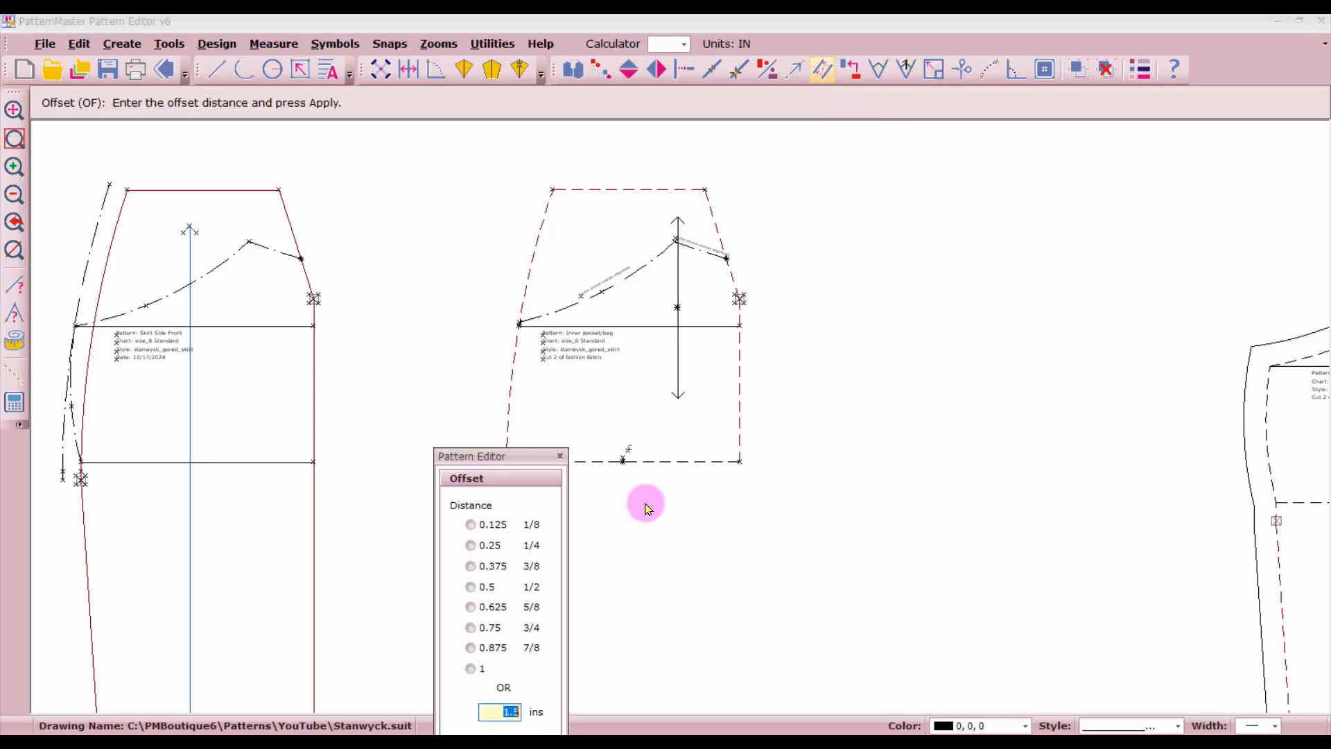
click(480, 608)
drag(517, 457, 1010, 185)
click(1003, 491)
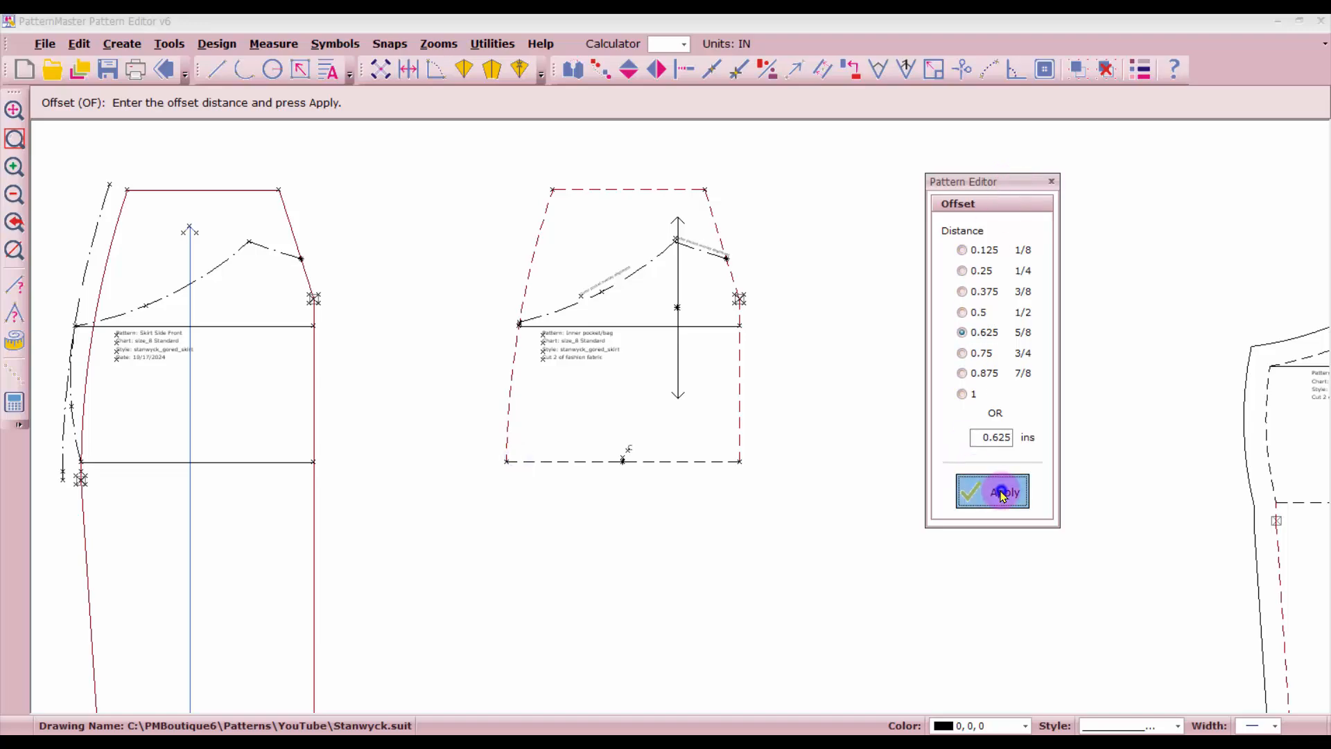
click(655, 464)
click(655, 467)
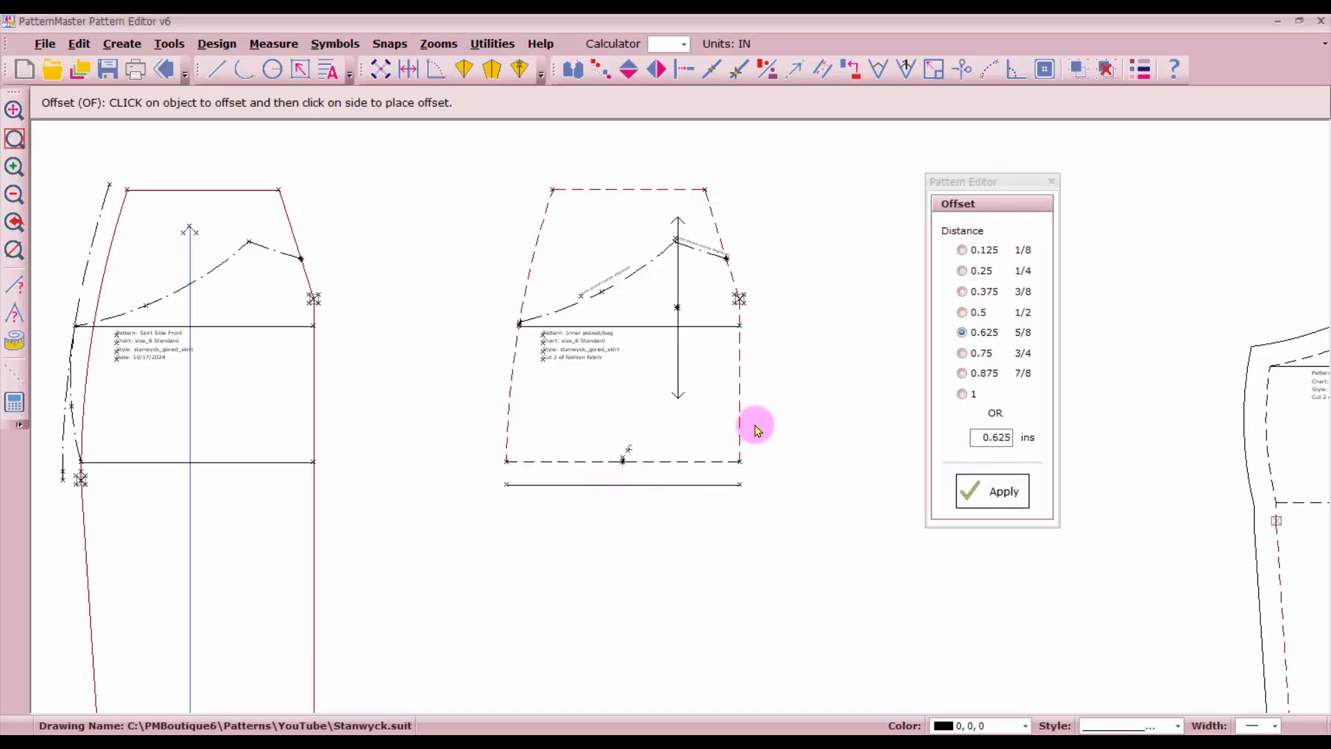
Step: Offset the inner pocket piece's straight side, angled side, top and curved side edges outward by 0.625 in
click(742, 416)
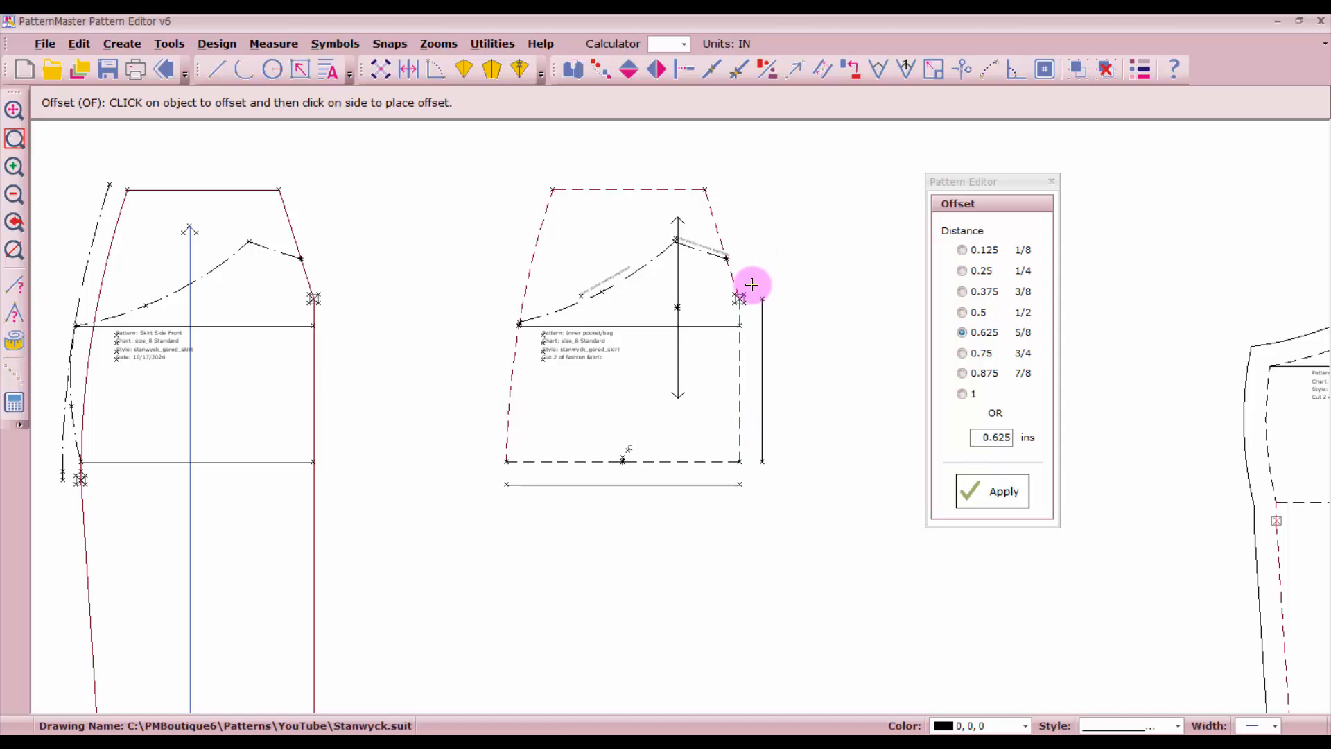
click(653, 170)
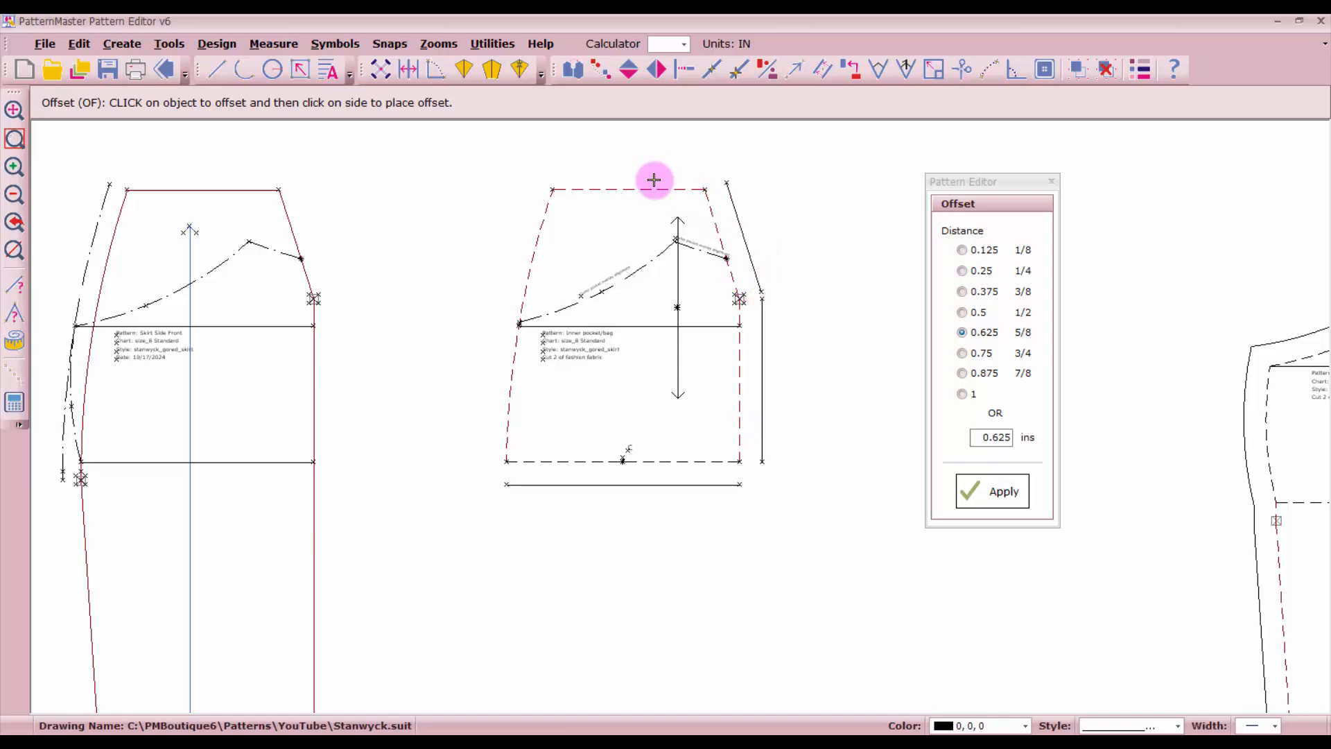
click(652, 186)
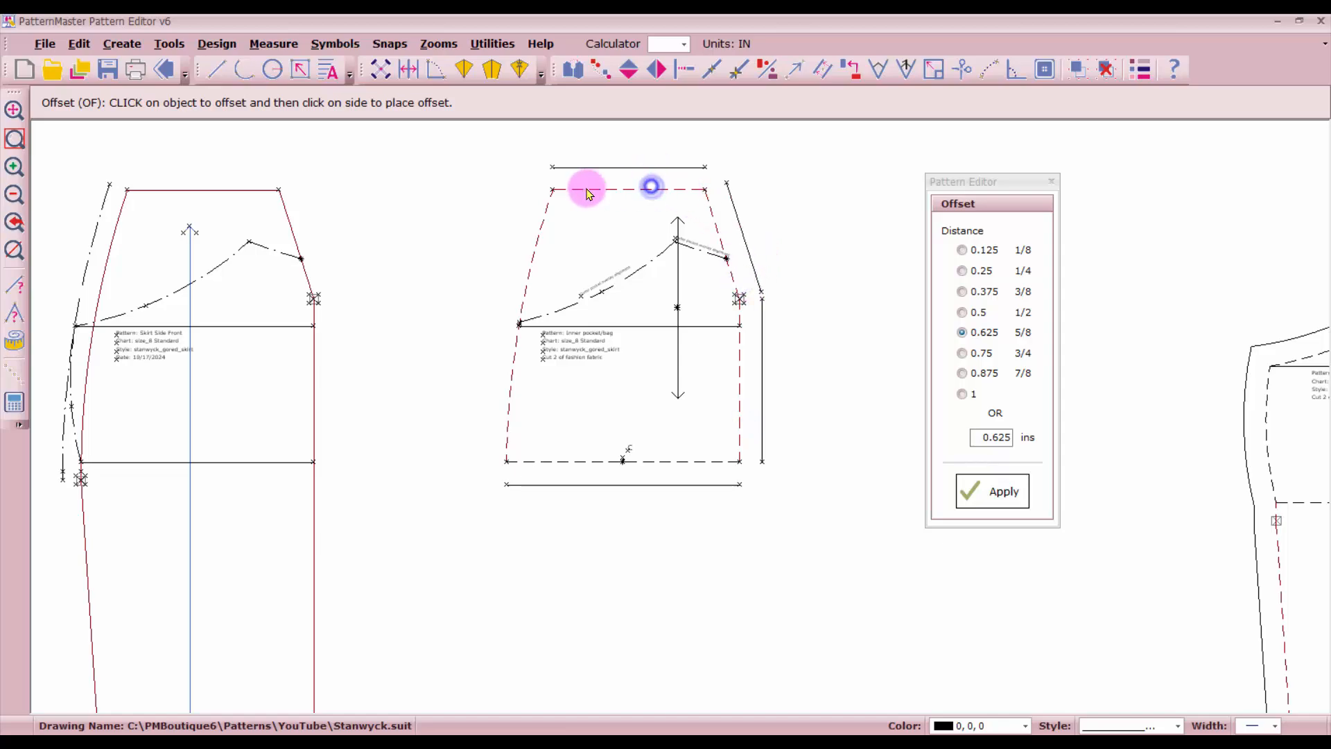
click(536, 227)
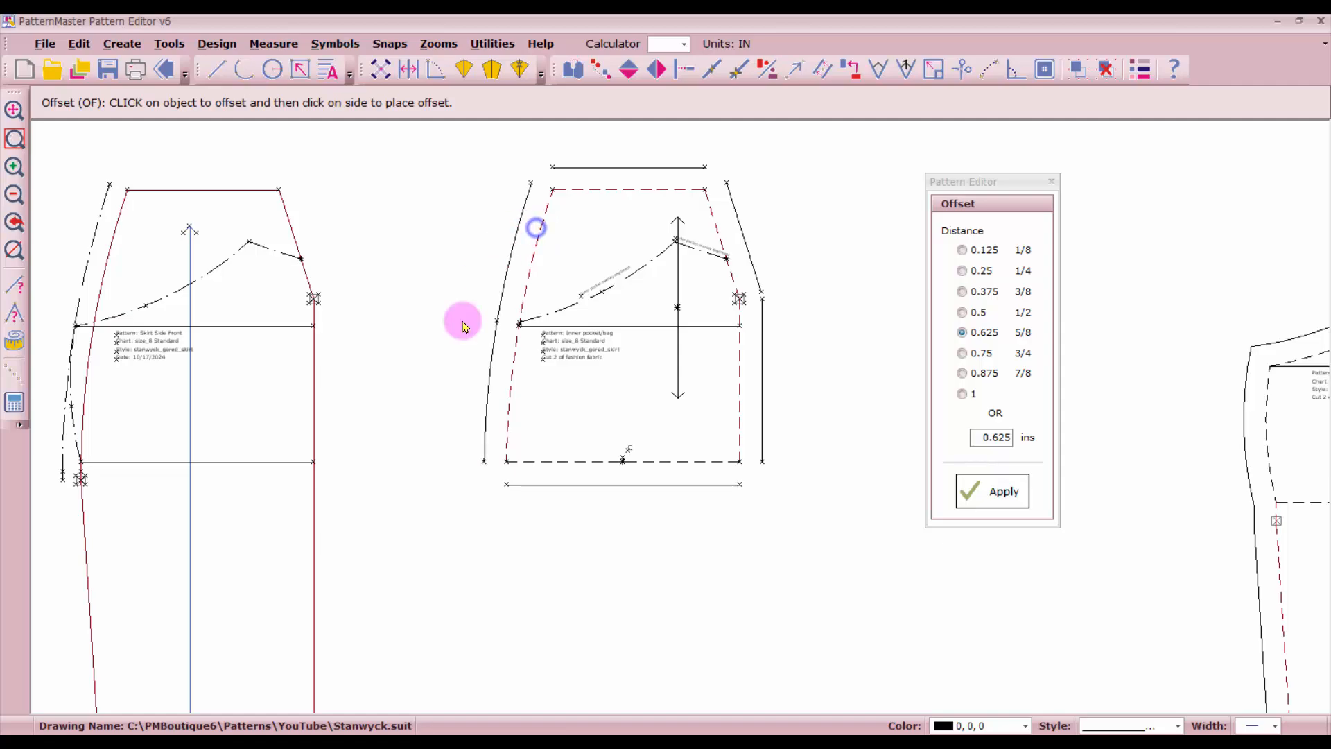
right_click(444, 441)
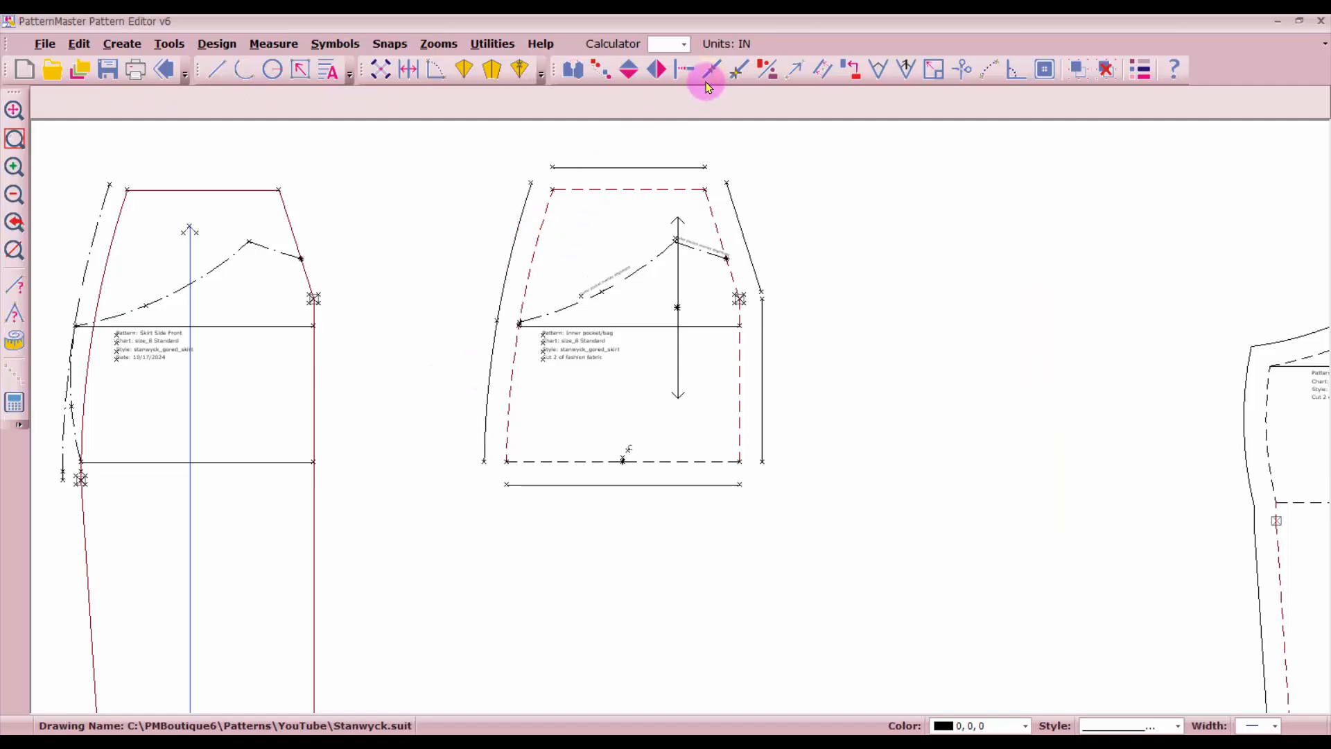
Step: Intersect the top seam allowance line with the angled and curved side allowance lines to close both upper corners
click(684, 69)
click(742, 223)
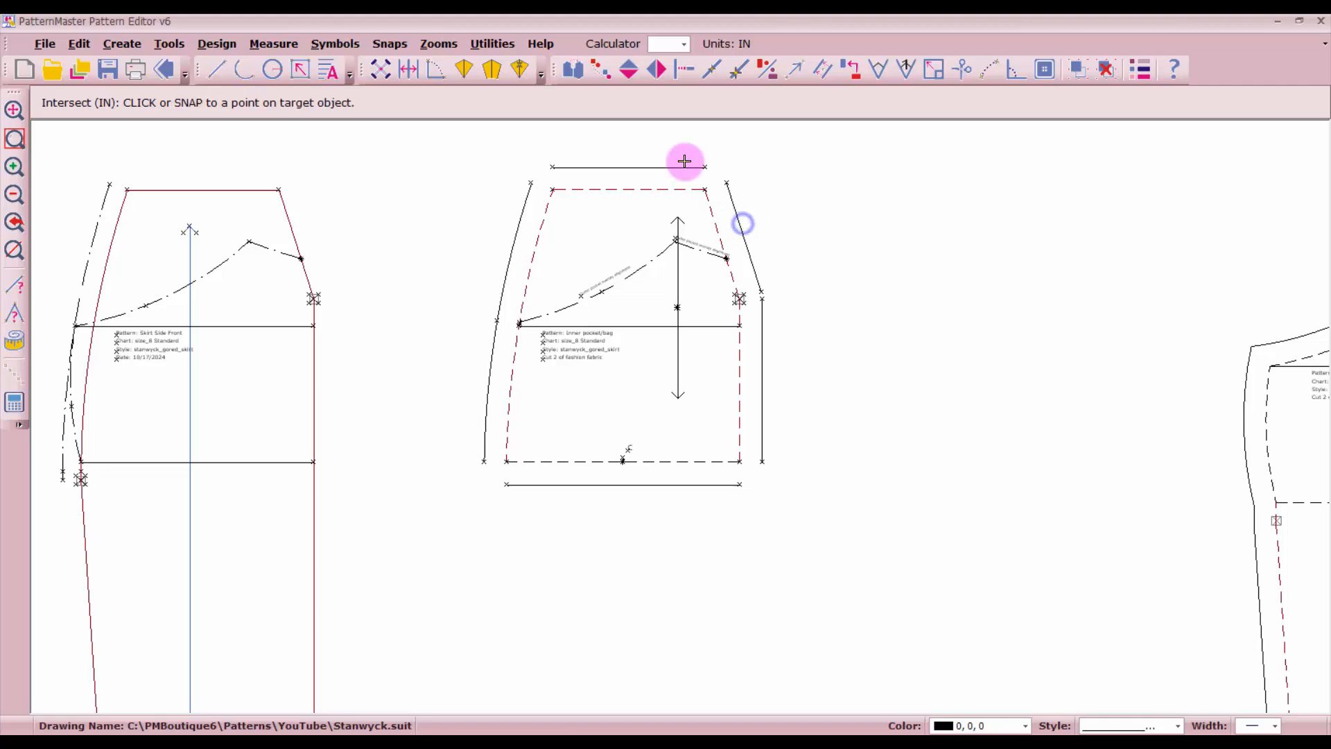
click(686, 162)
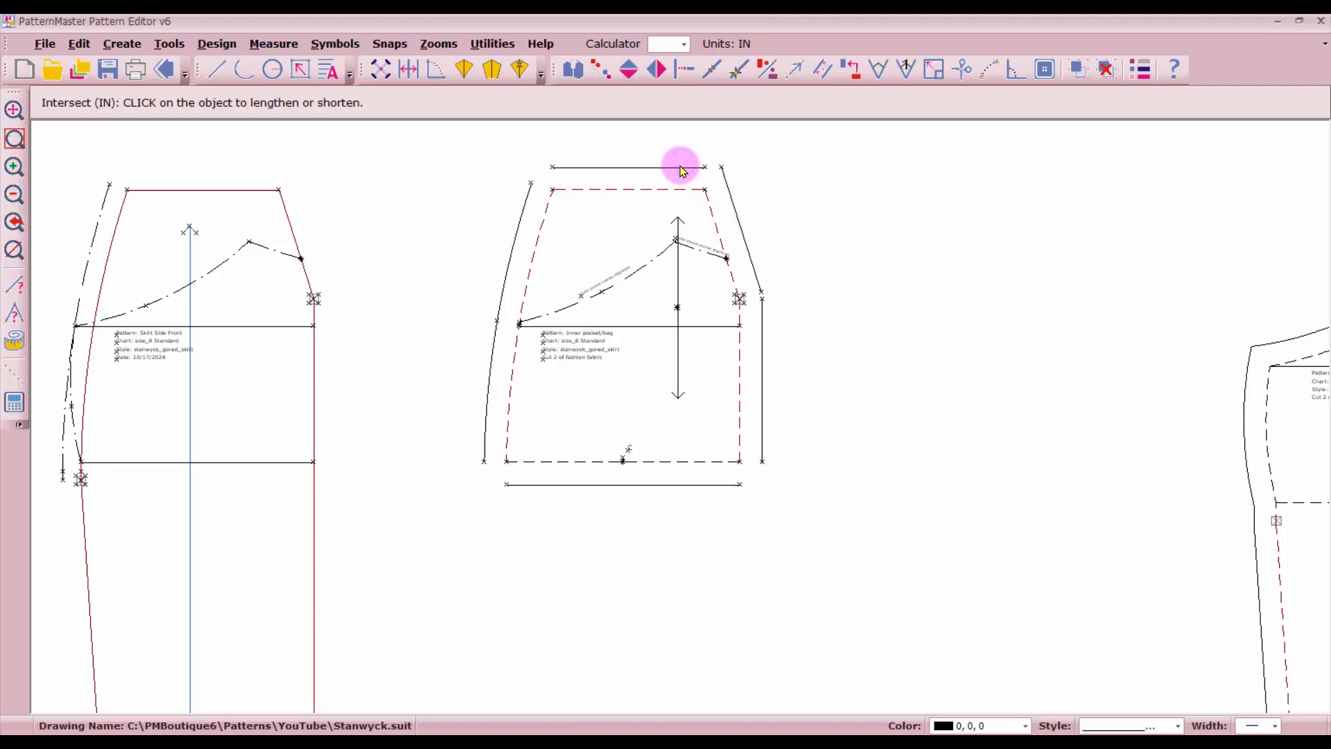
click(735, 205)
click(563, 170)
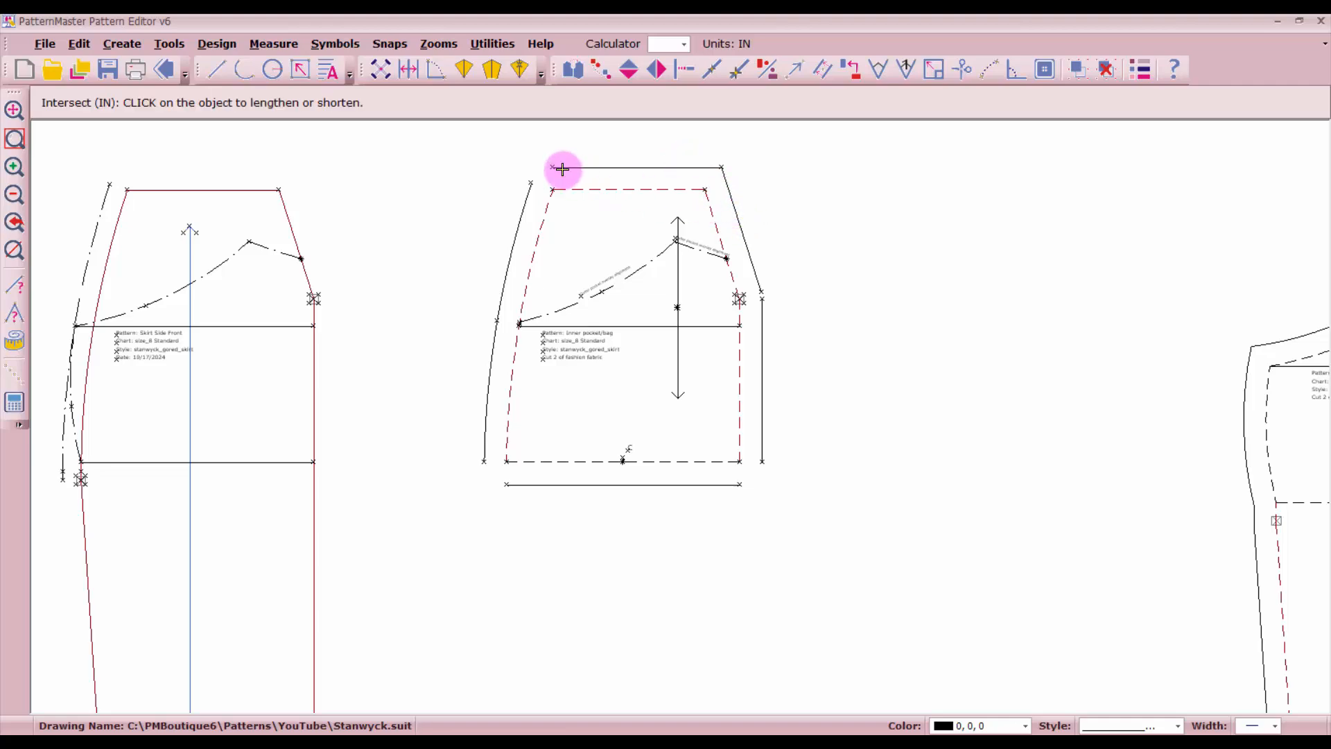
click(507, 231)
click(510, 230)
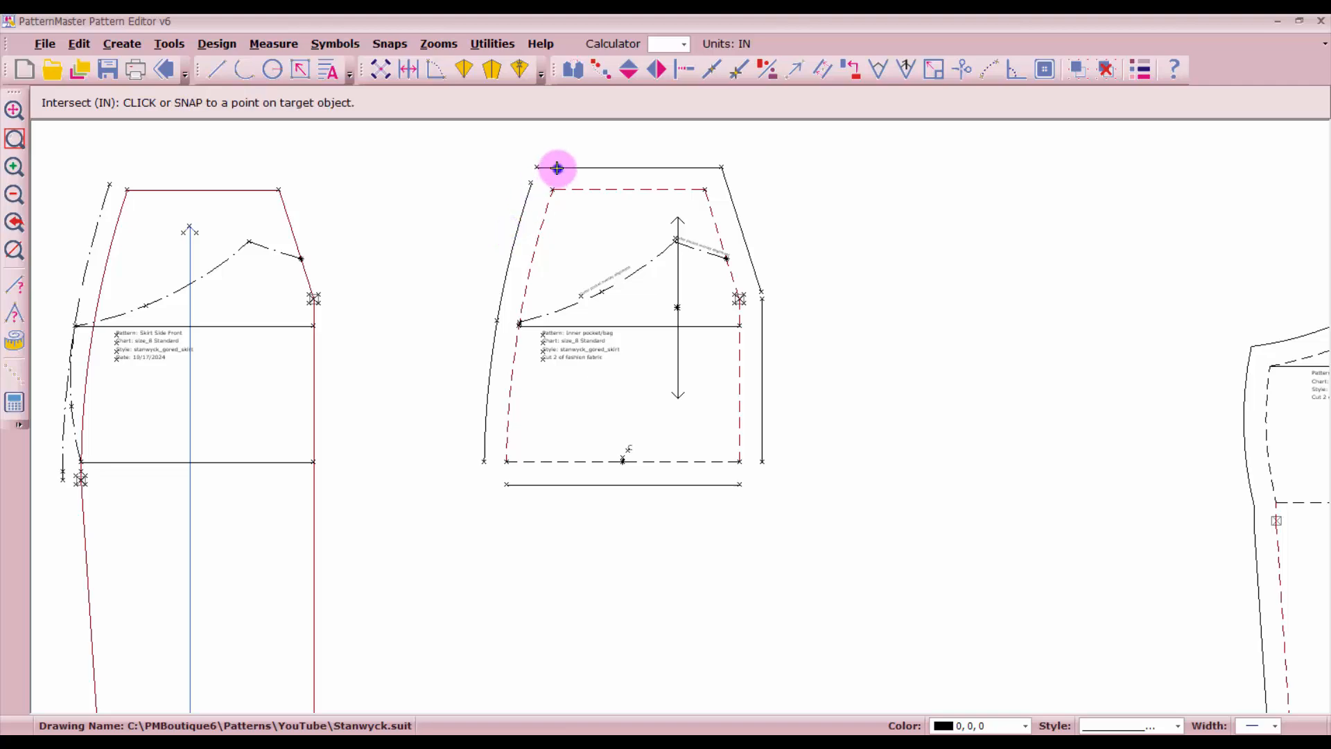
click(557, 168)
Step: Extend both side allowance lines to the bottom allowance line, and the bottom line to the curved side
click(487, 471)
click(484, 454)
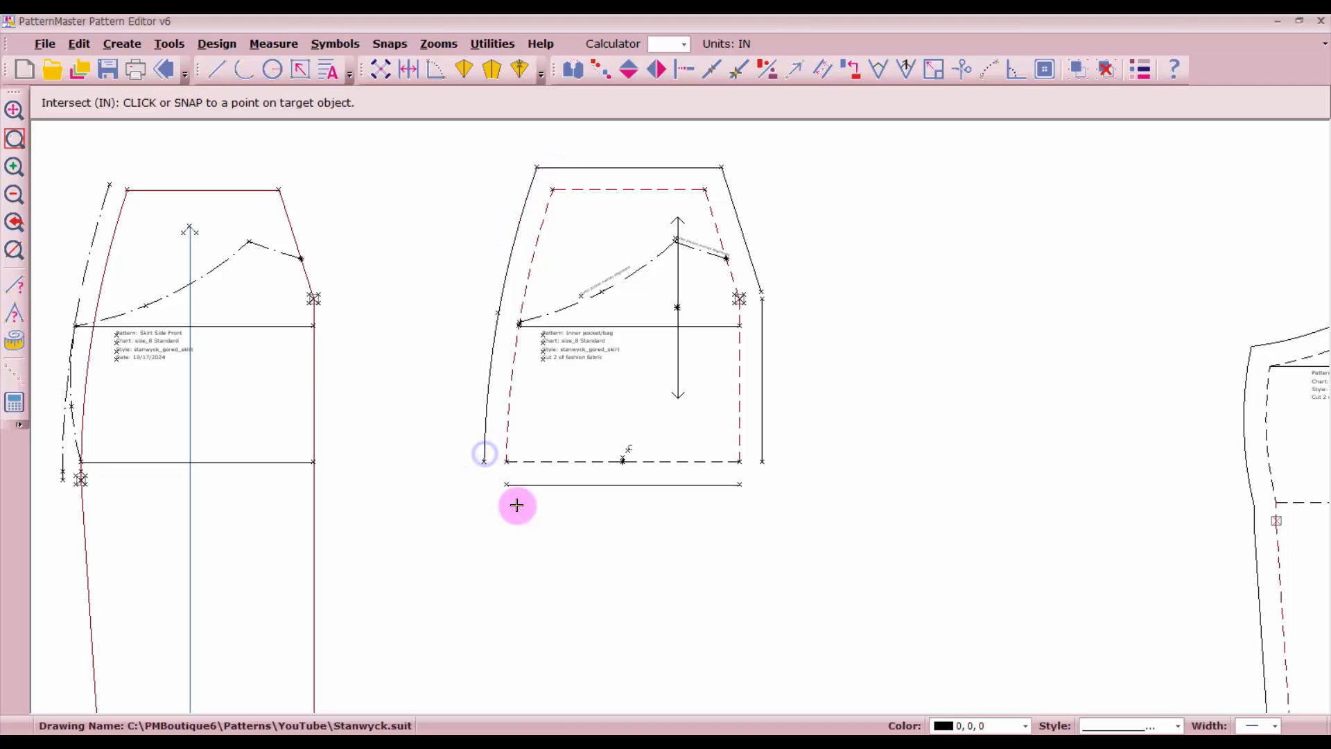
click(517, 490)
click(477, 477)
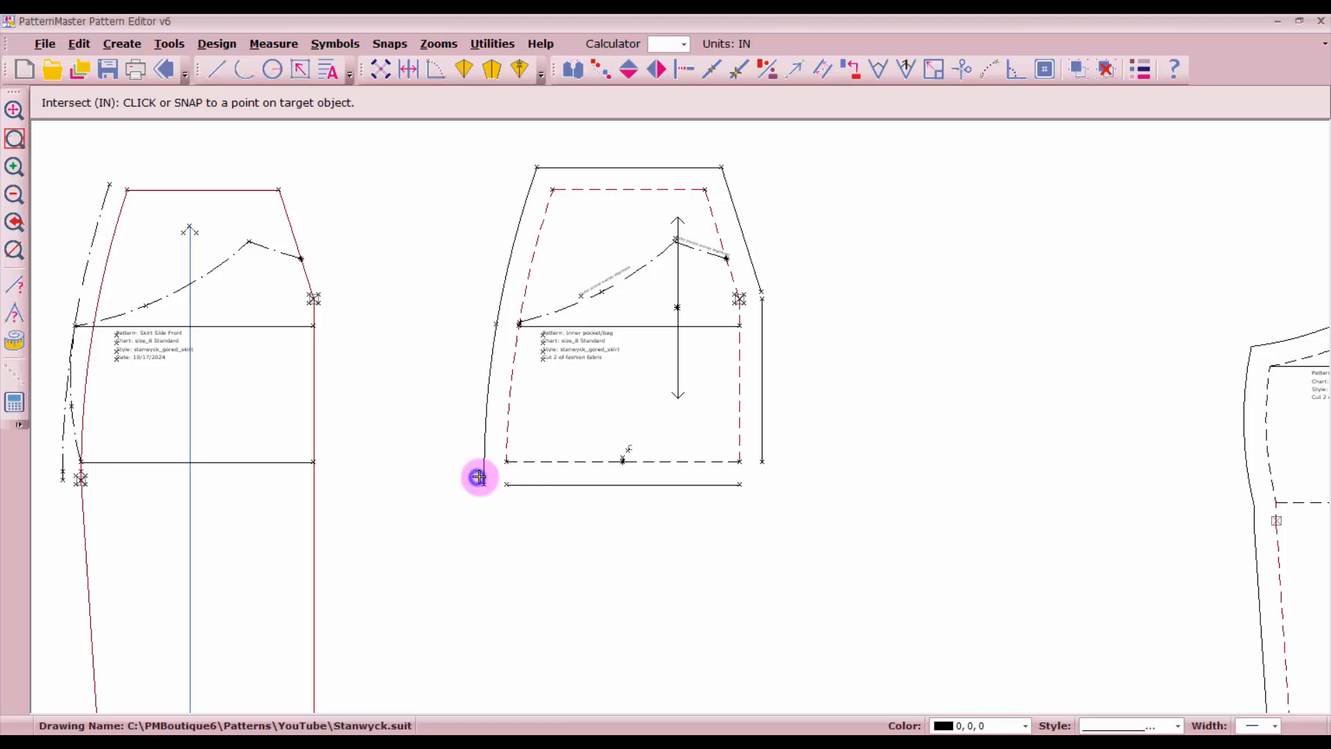
click(762, 439)
click(713, 491)
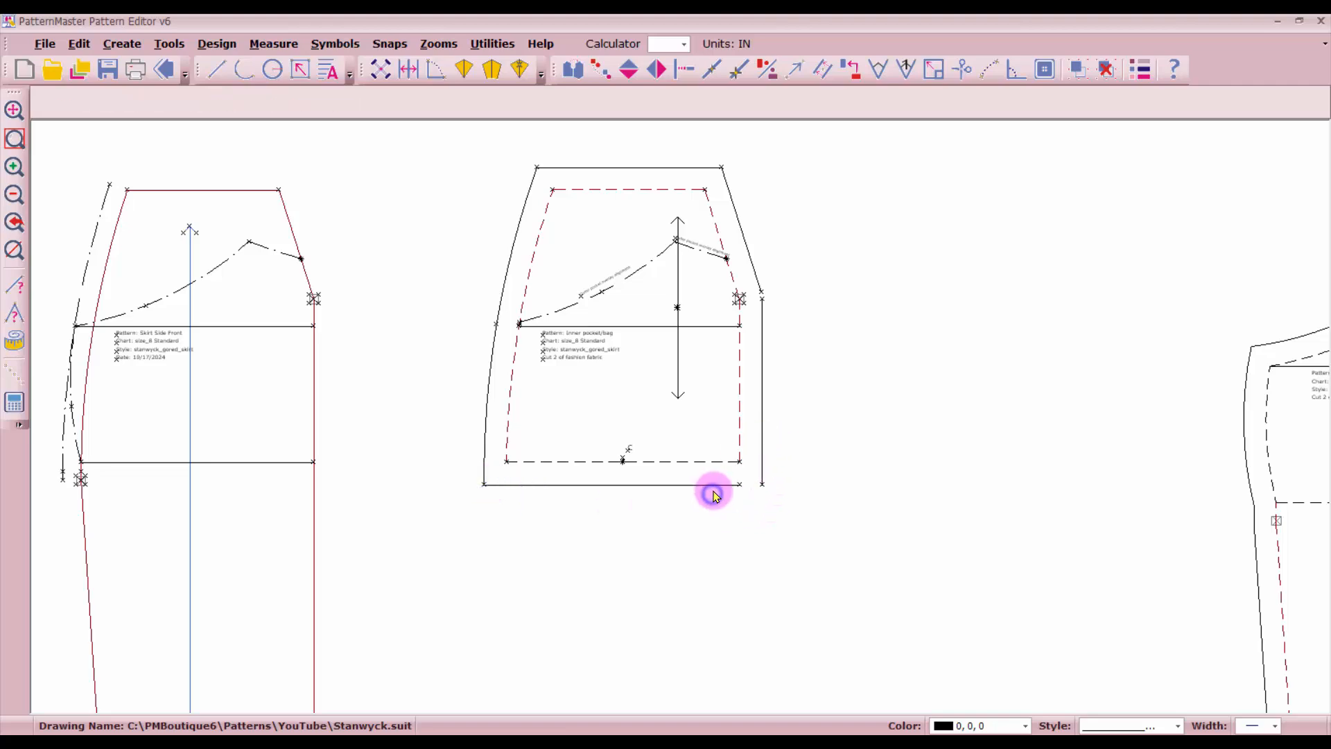
click(767, 467)
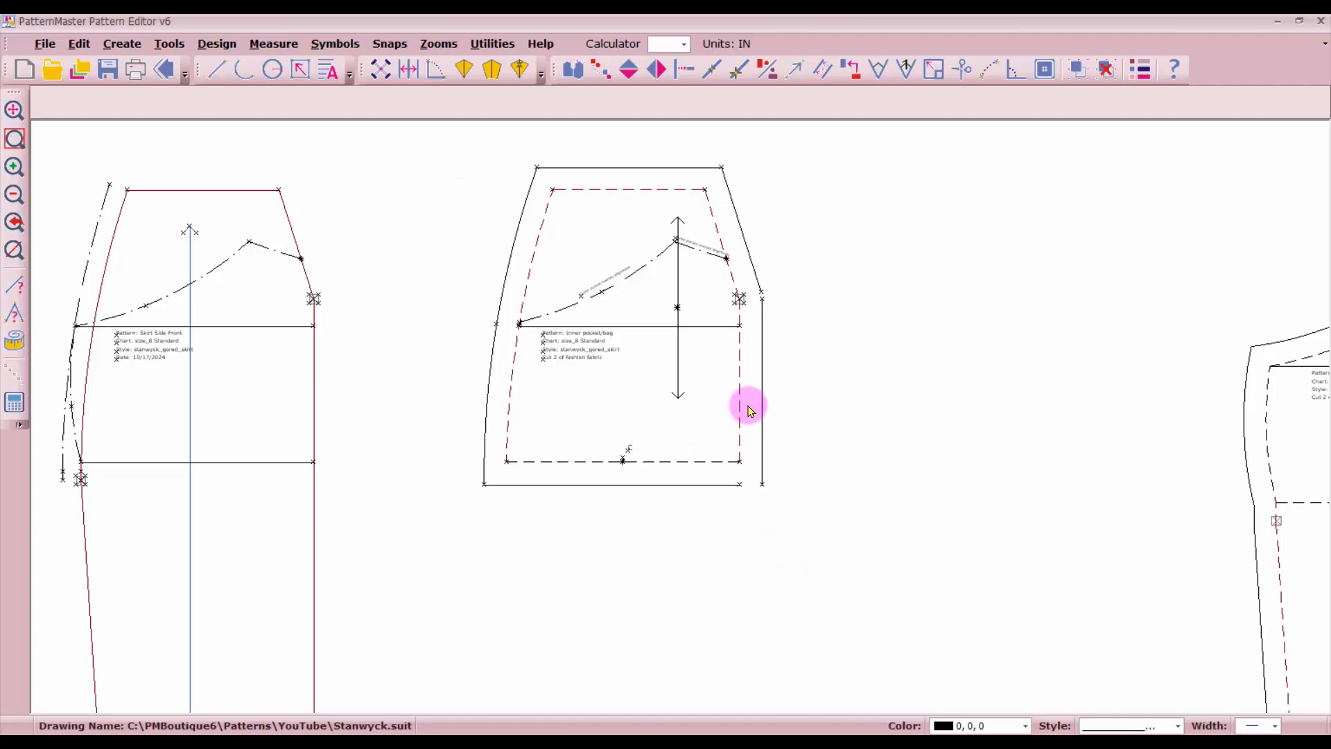
Step: Intersect the straight vertical side allowance line with the angled one above it so they meet in a corner
key(Escape)
key(i)
key(n)
click(762, 346)
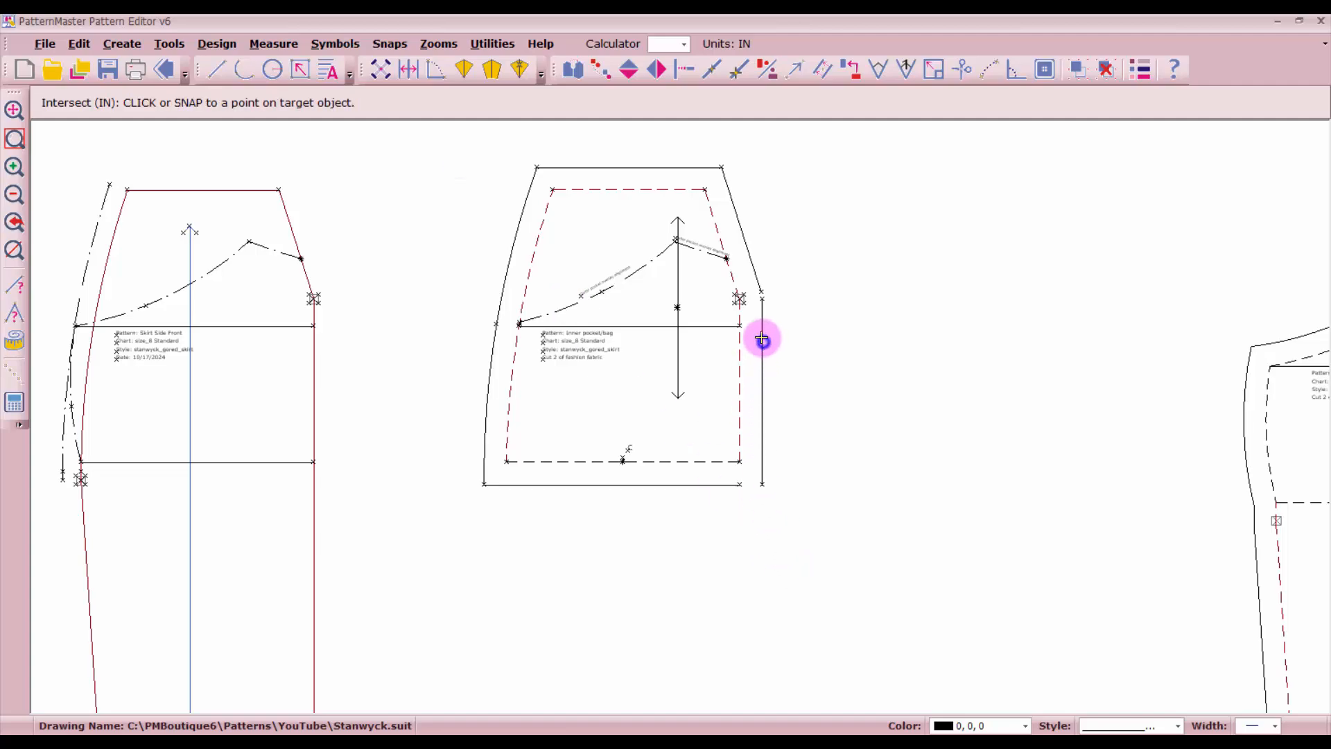
click(754, 264)
click(753, 262)
click(761, 348)
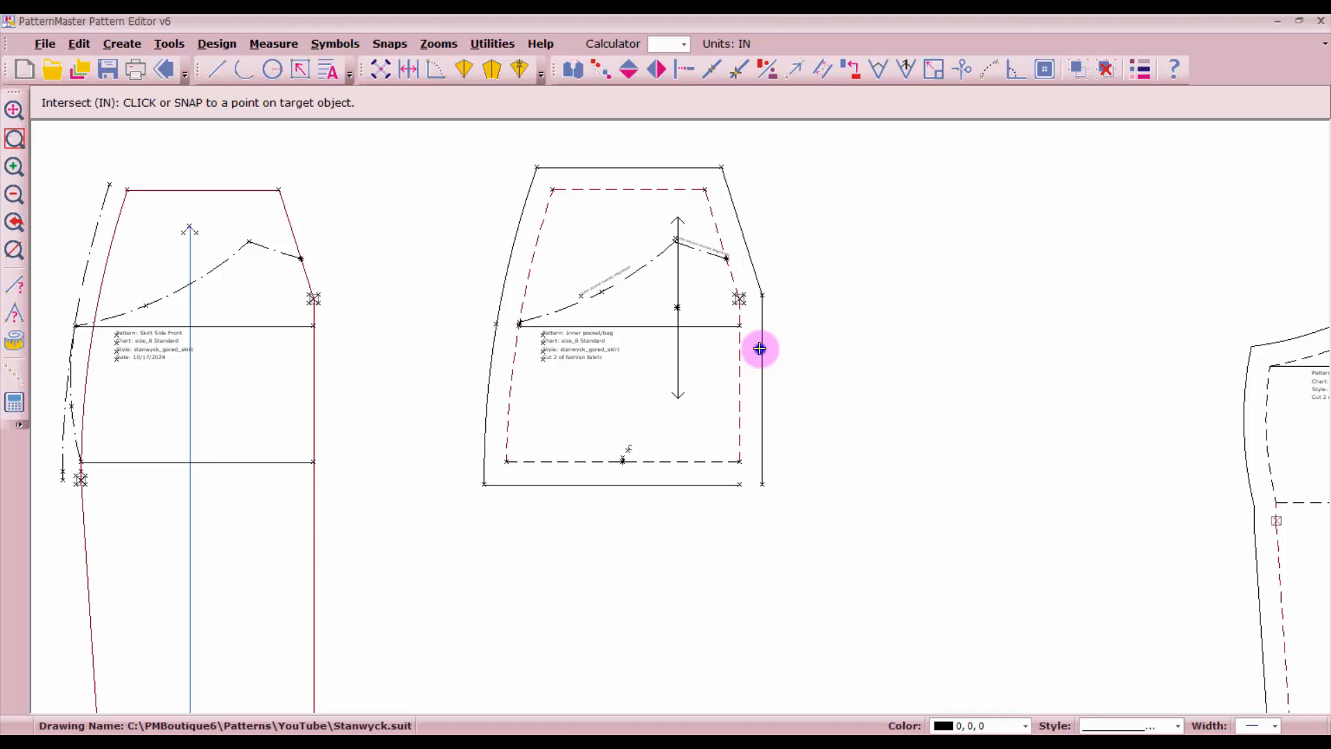
Step: Extend the bottom allowance line to the straight vertical side allowance line to close the last lower corner
drag(434, 135, 785, 575)
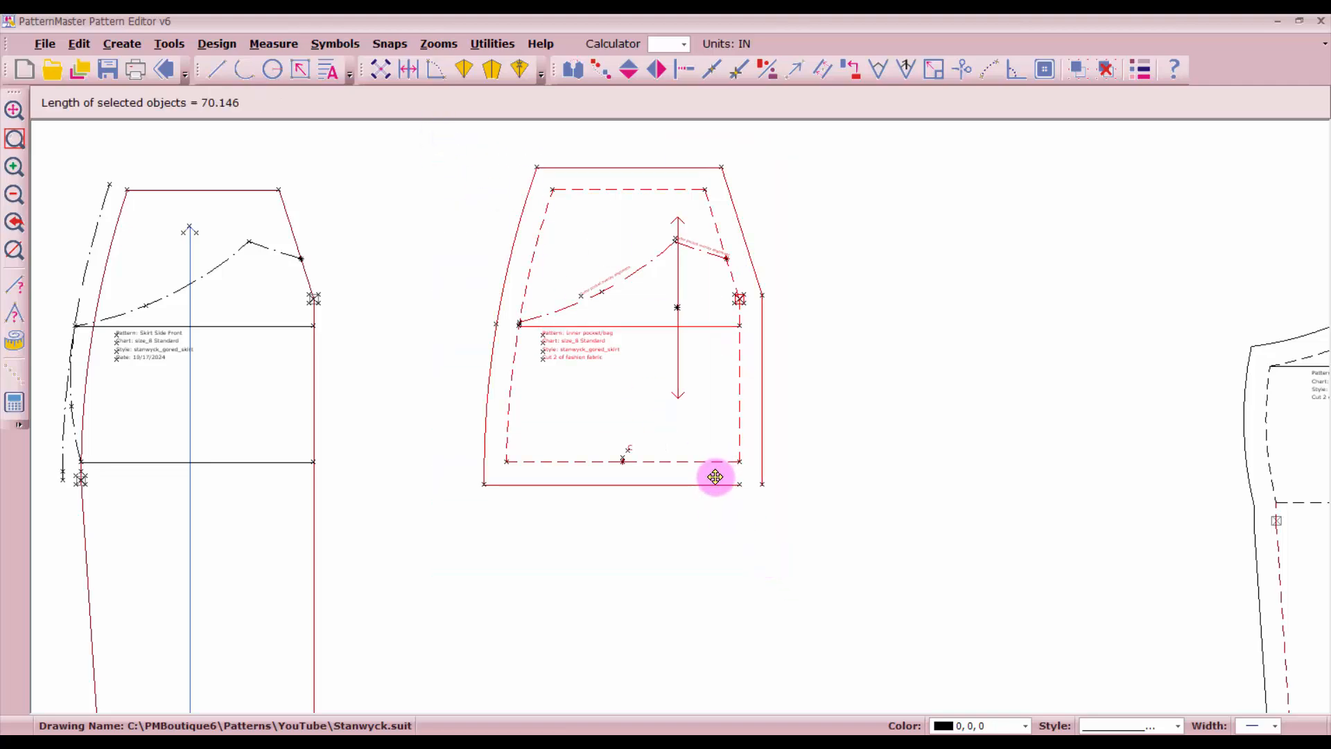
click(659, 69)
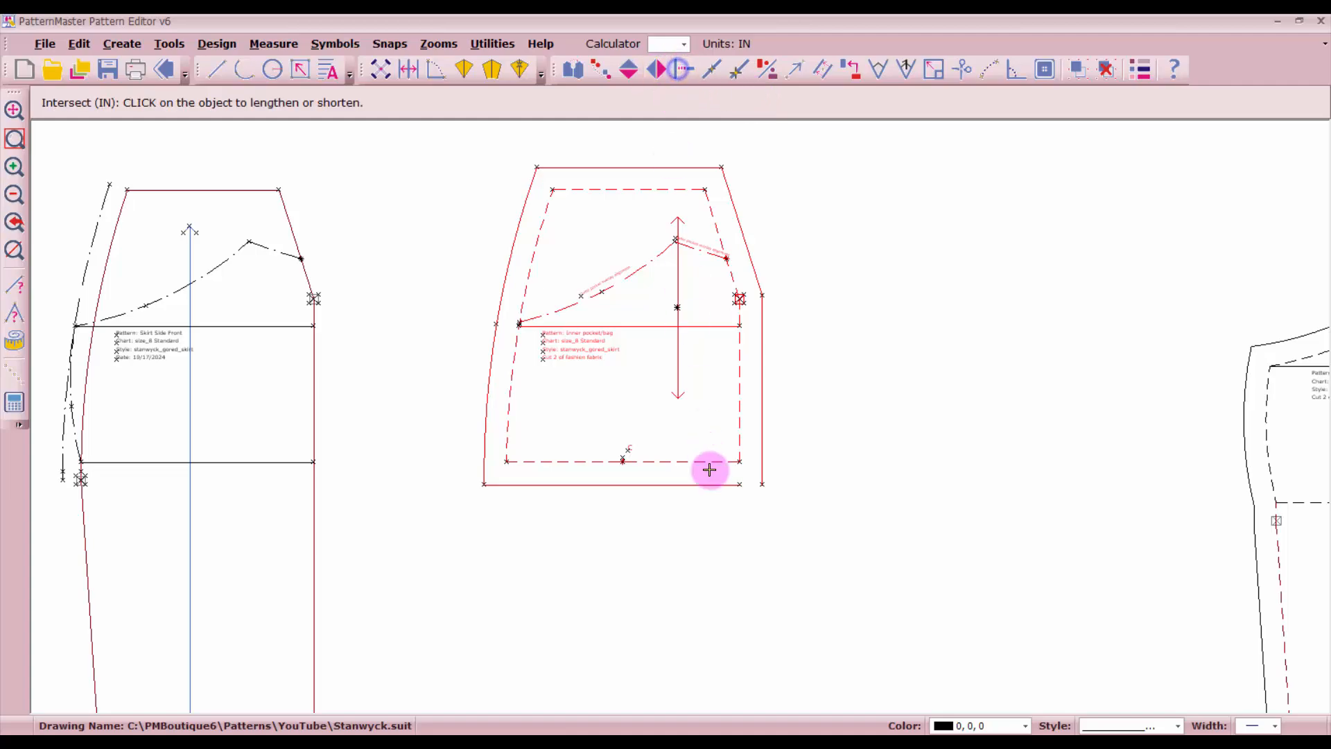
click(715, 491)
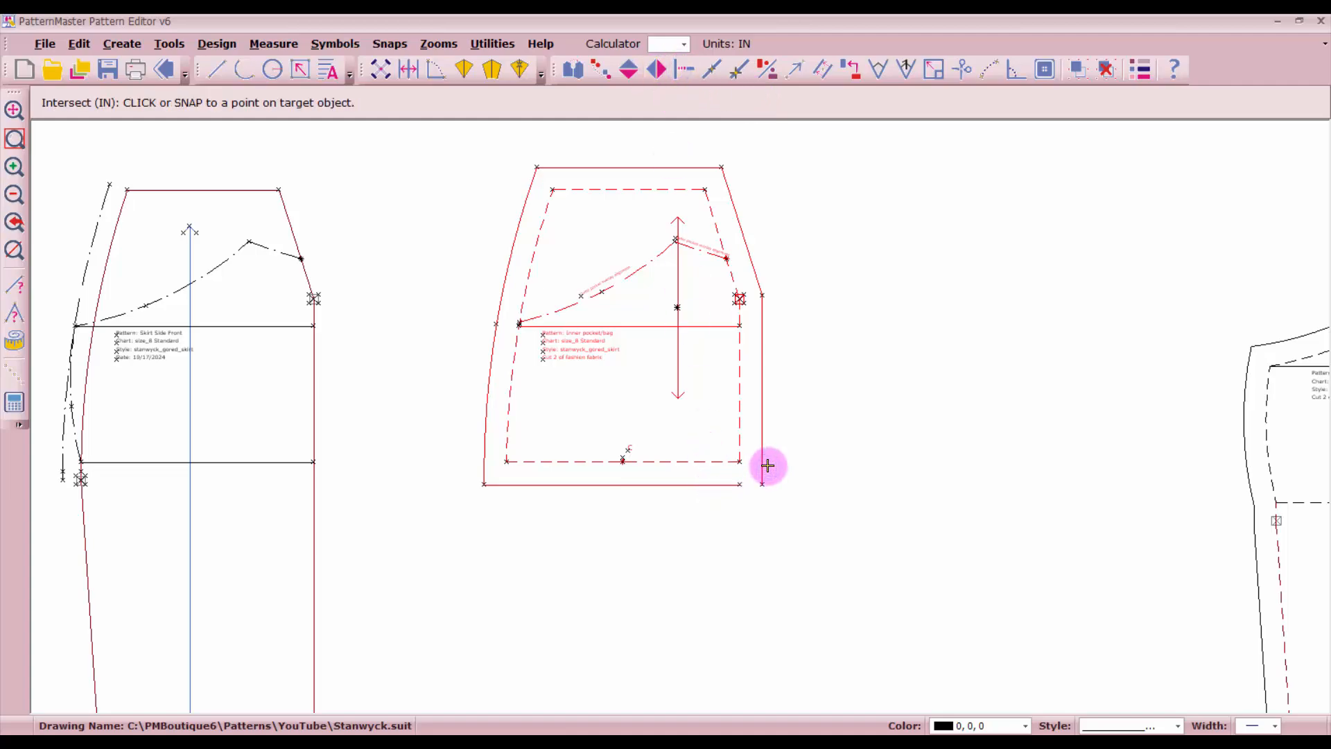
click(760, 468)
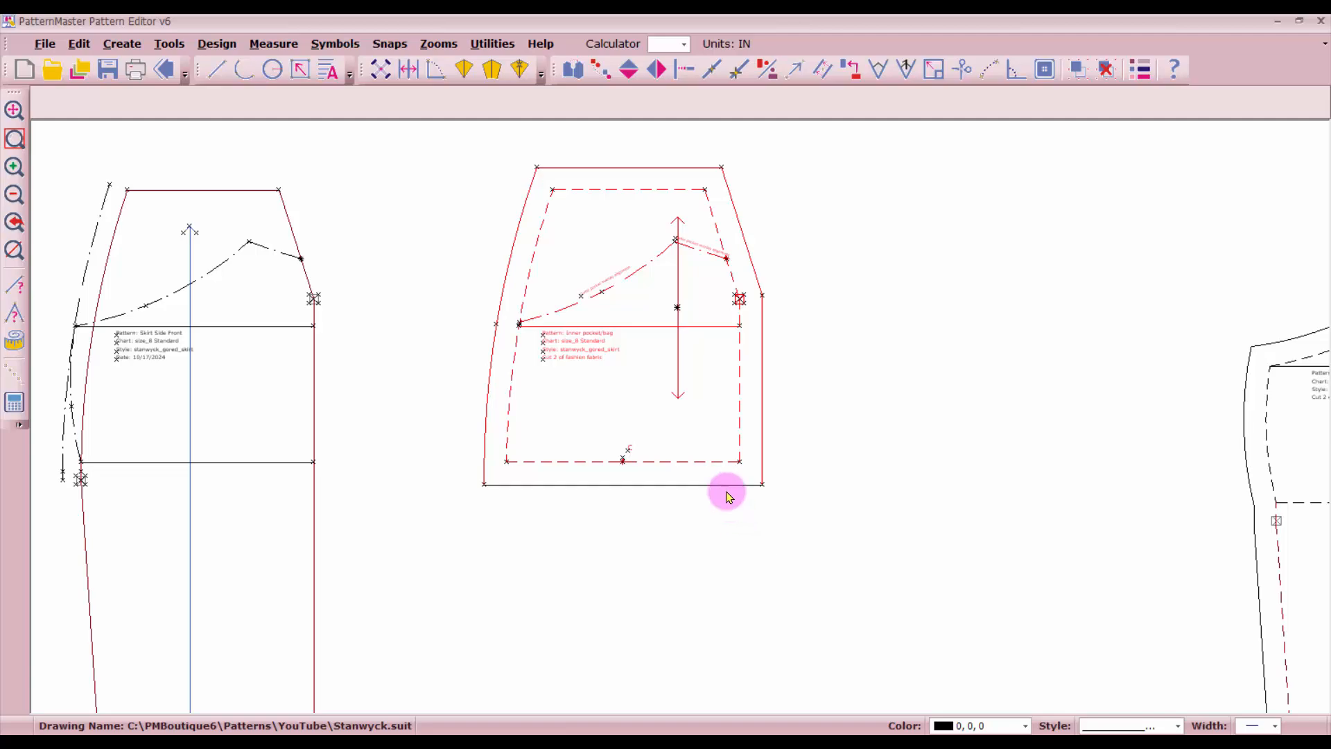
Step: Select all the lines, labels and symbols of the inner pocket/bag piece and group them into one object
drag(447, 144, 775, 558)
right_click(865, 446)
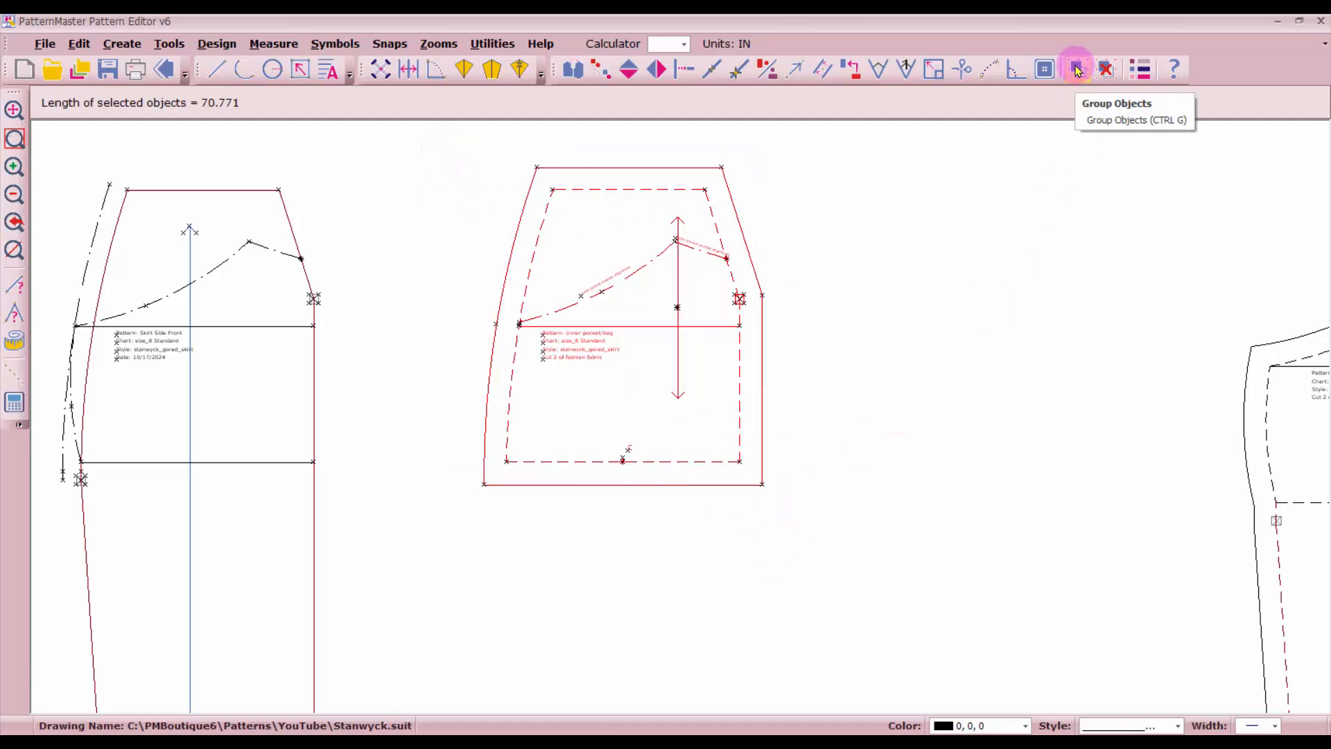
click(1077, 70)
Step: Group the Skirt Side Front draft's objects and move the group to the opposite side of the reference photo
scroll(681, 422, down, 3)
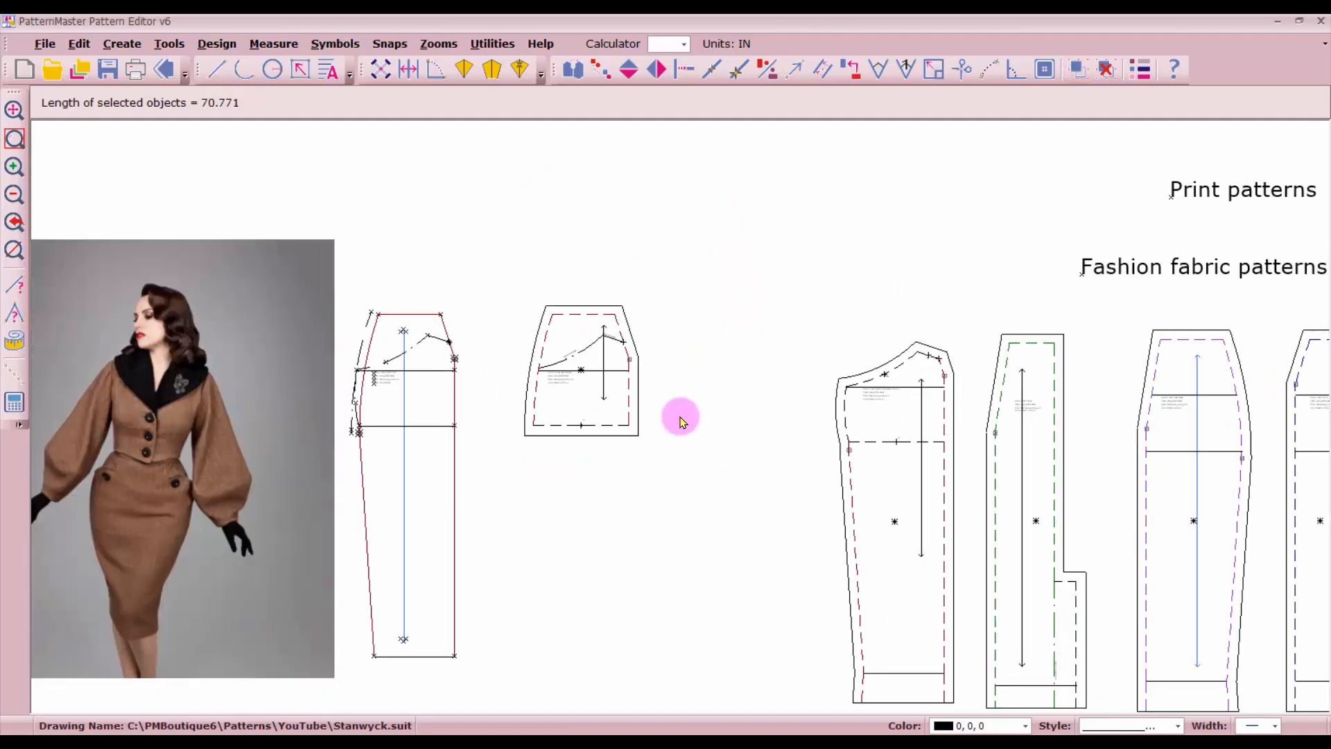
scroll(679, 421, down, 1)
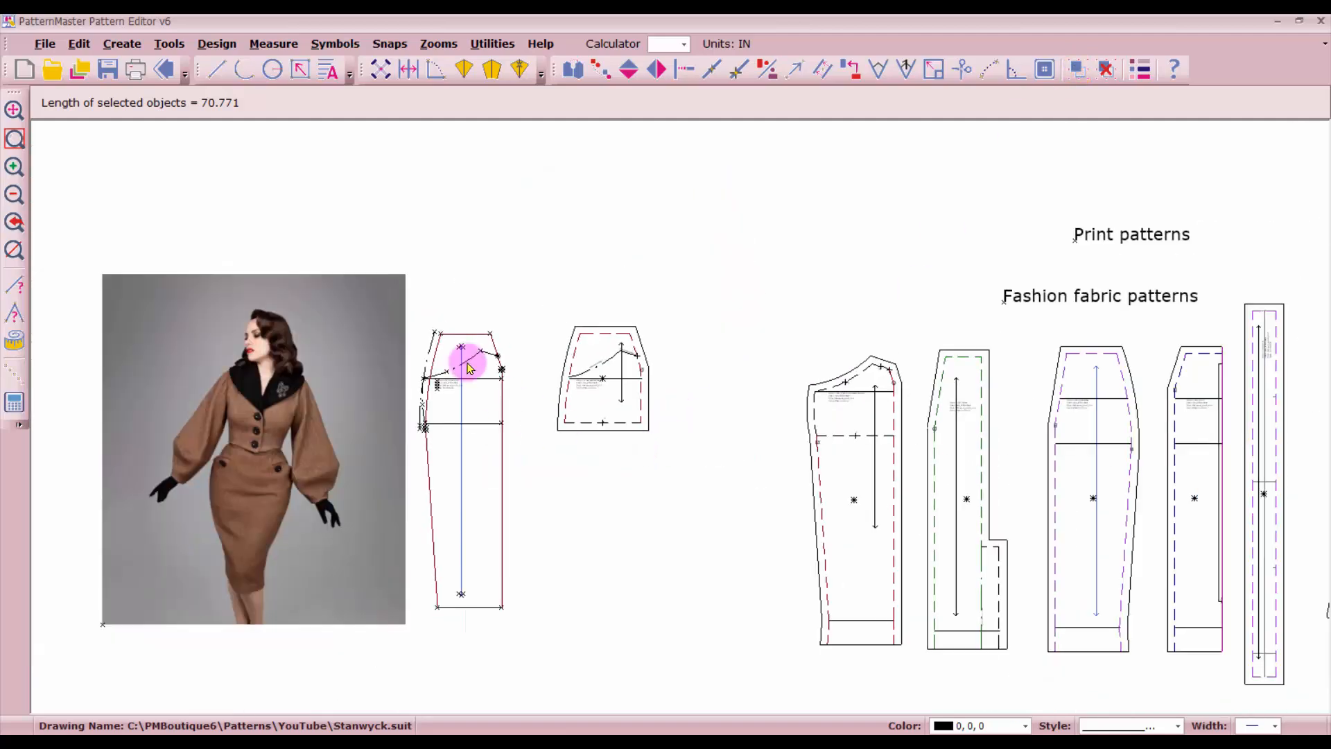
drag(412, 318, 529, 631)
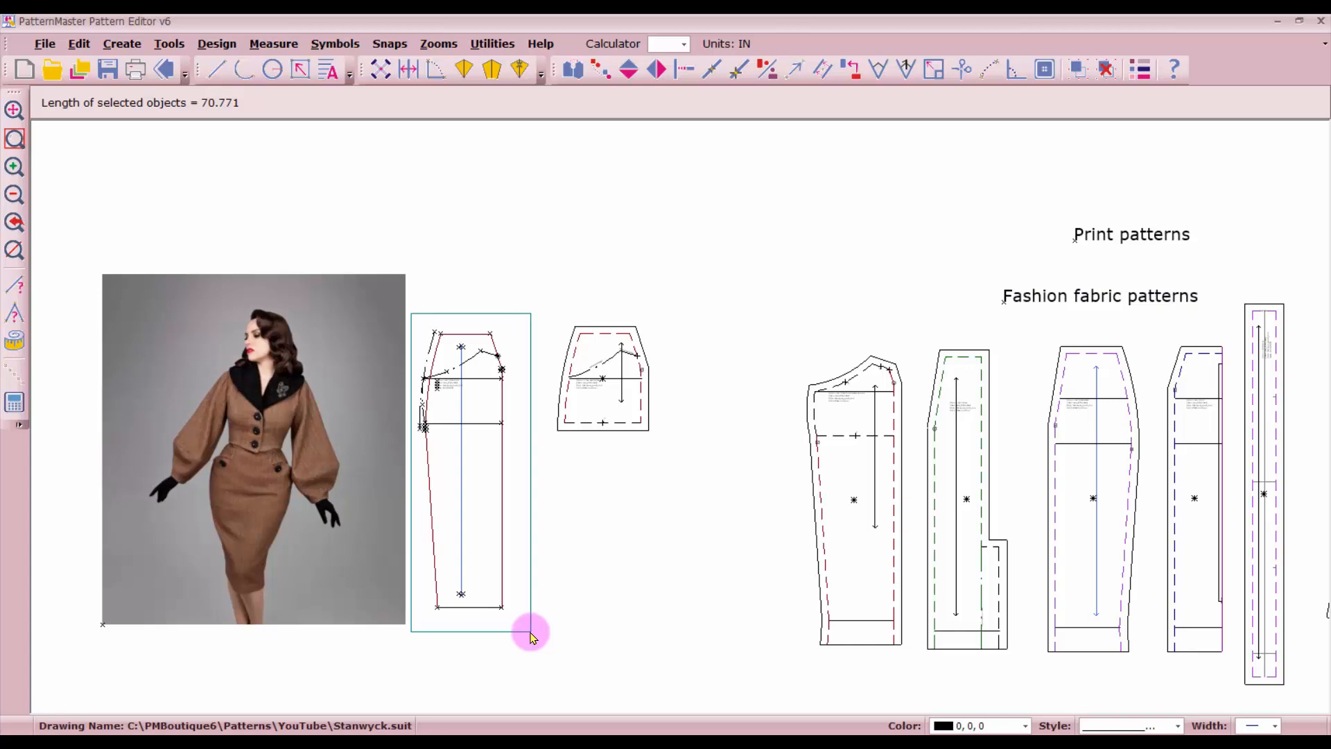
click(1077, 70)
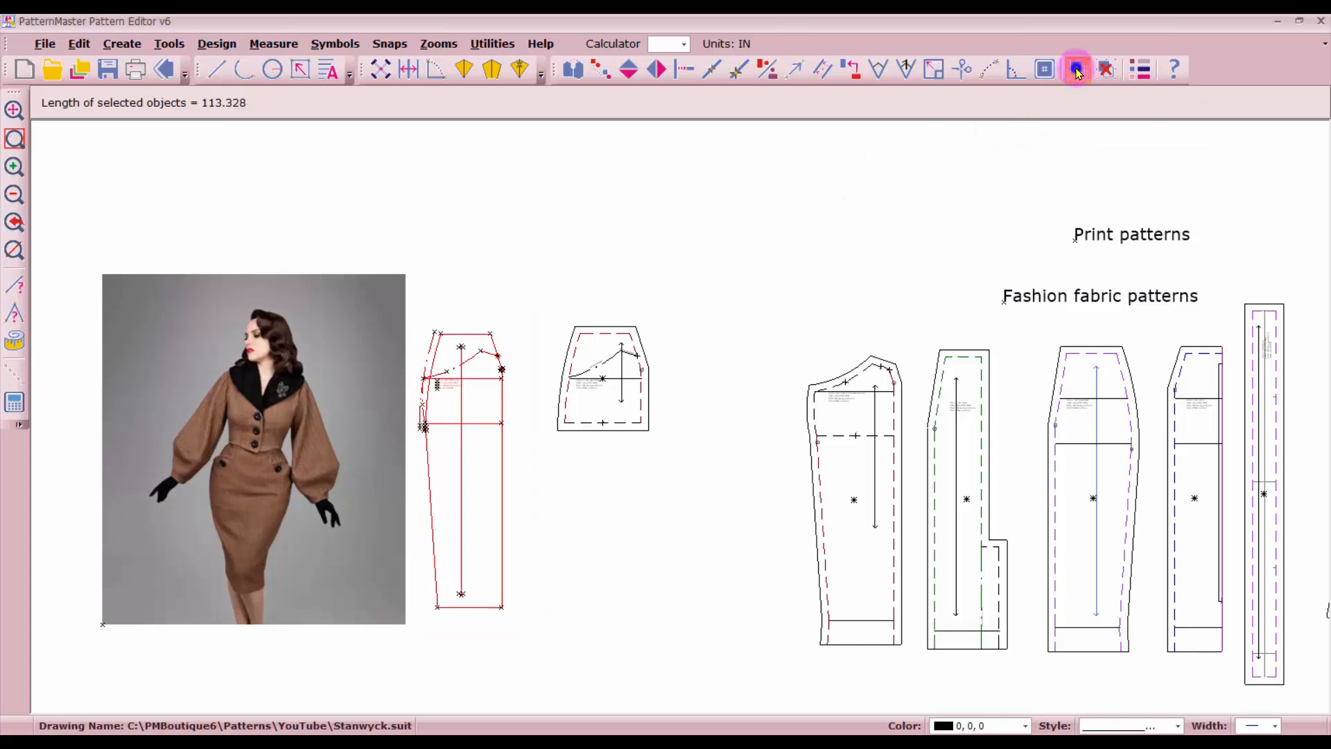
click(486, 496)
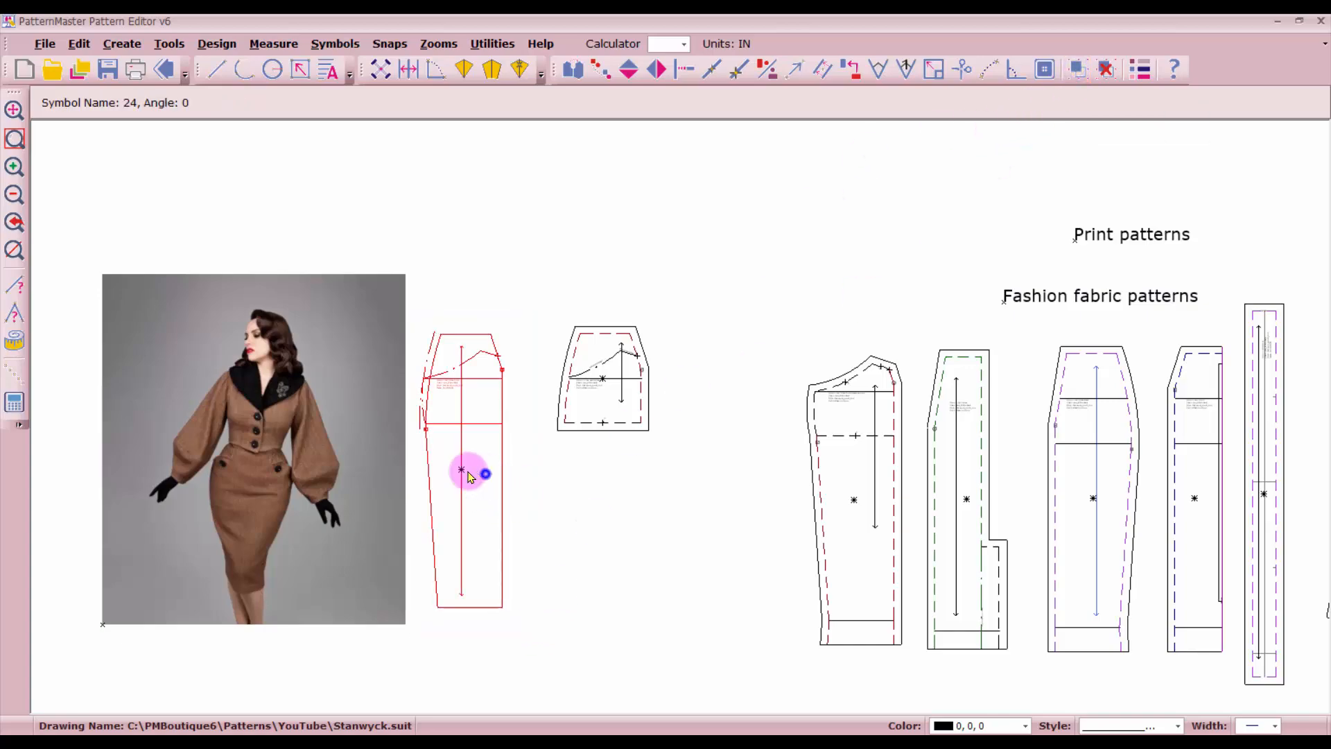
drag(469, 477, 45, 470)
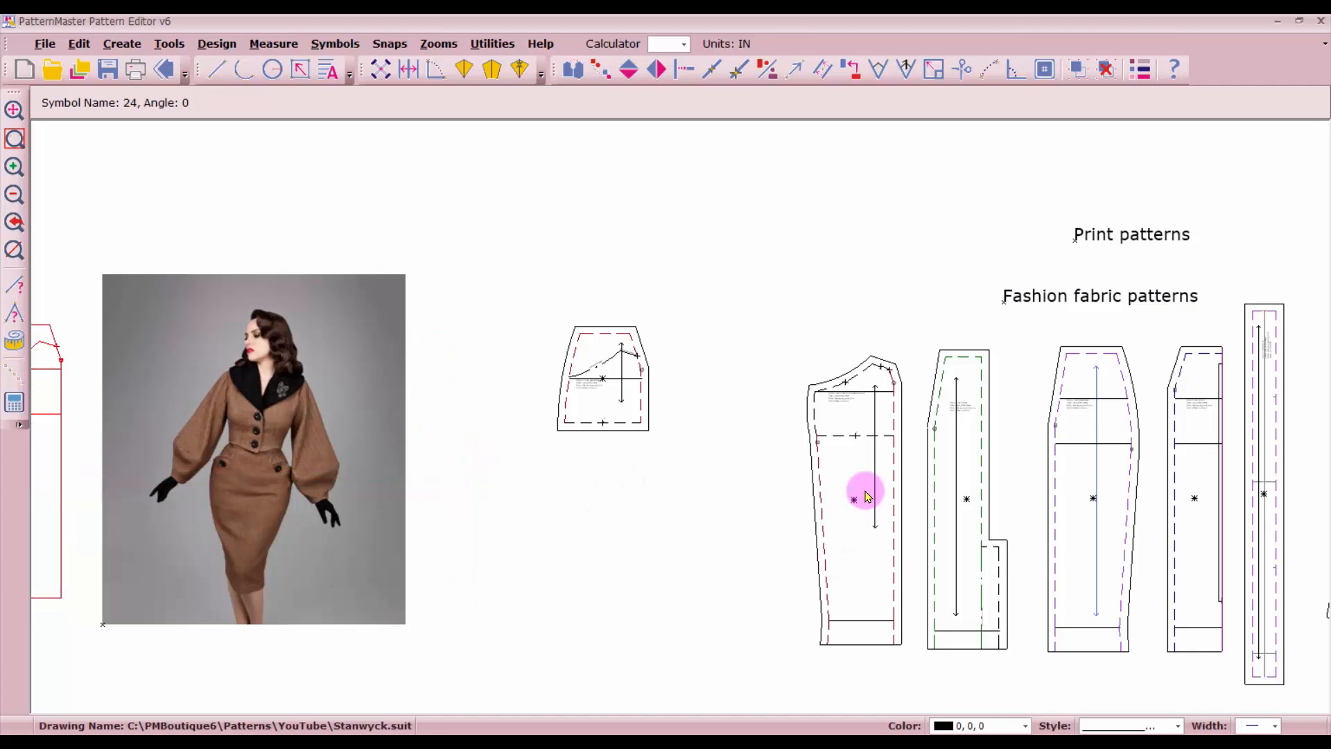
Step: Overlay the finished skirt side front piece and the small upper side front lining piece on the inner pocket/bag piece
click(850, 409)
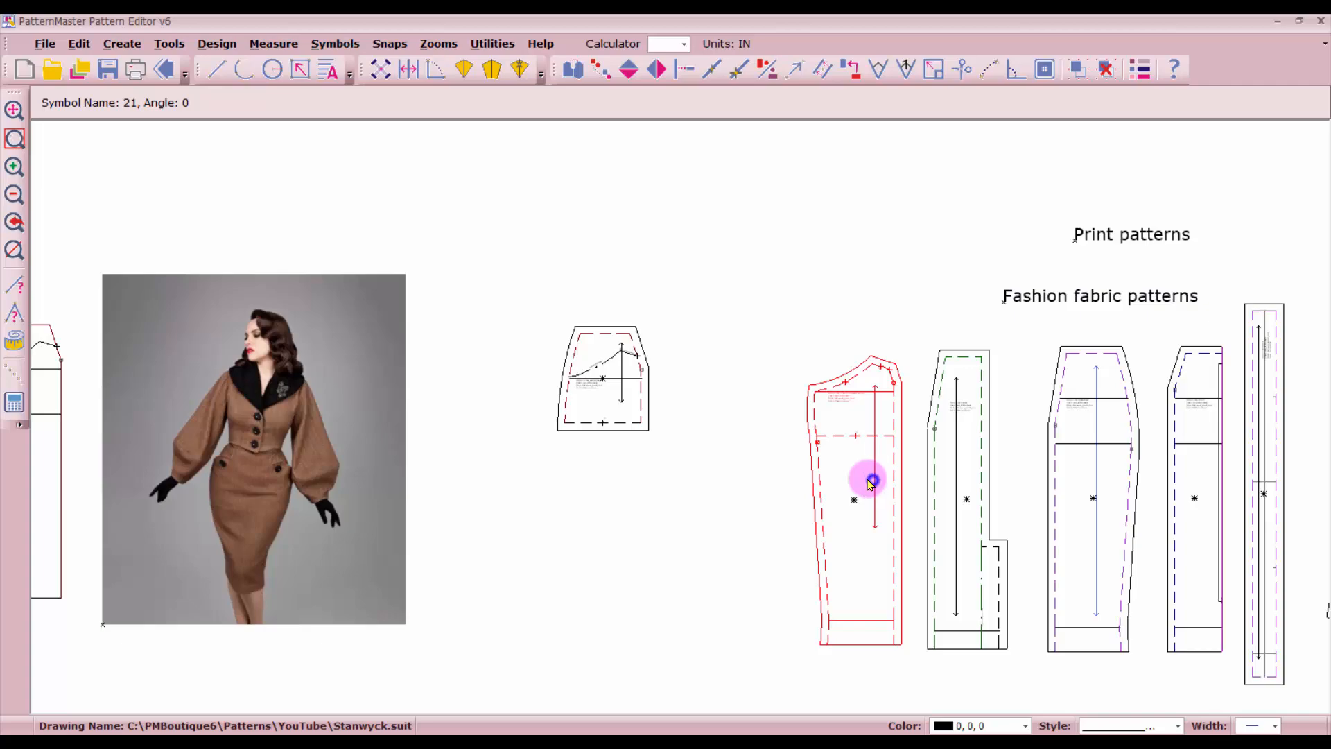
drag(871, 482, 617, 462)
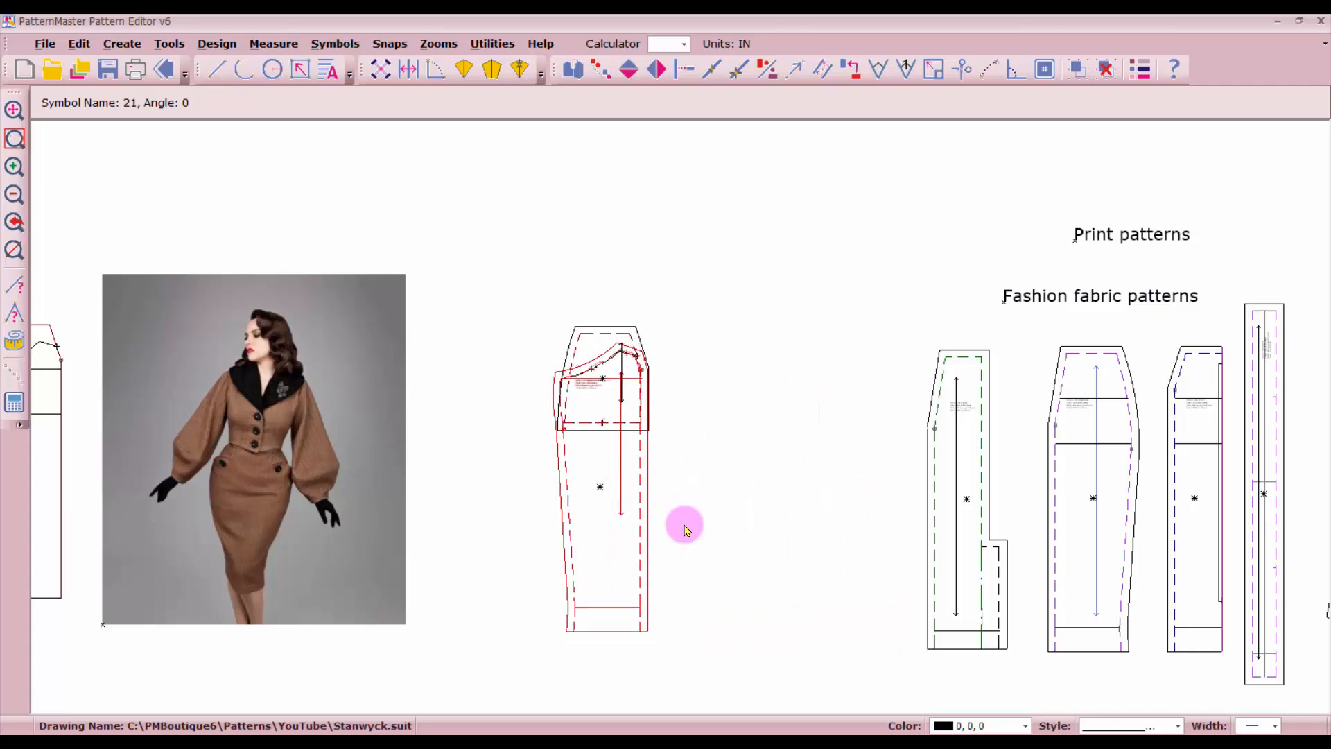
scroll(681, 443, down, 2)
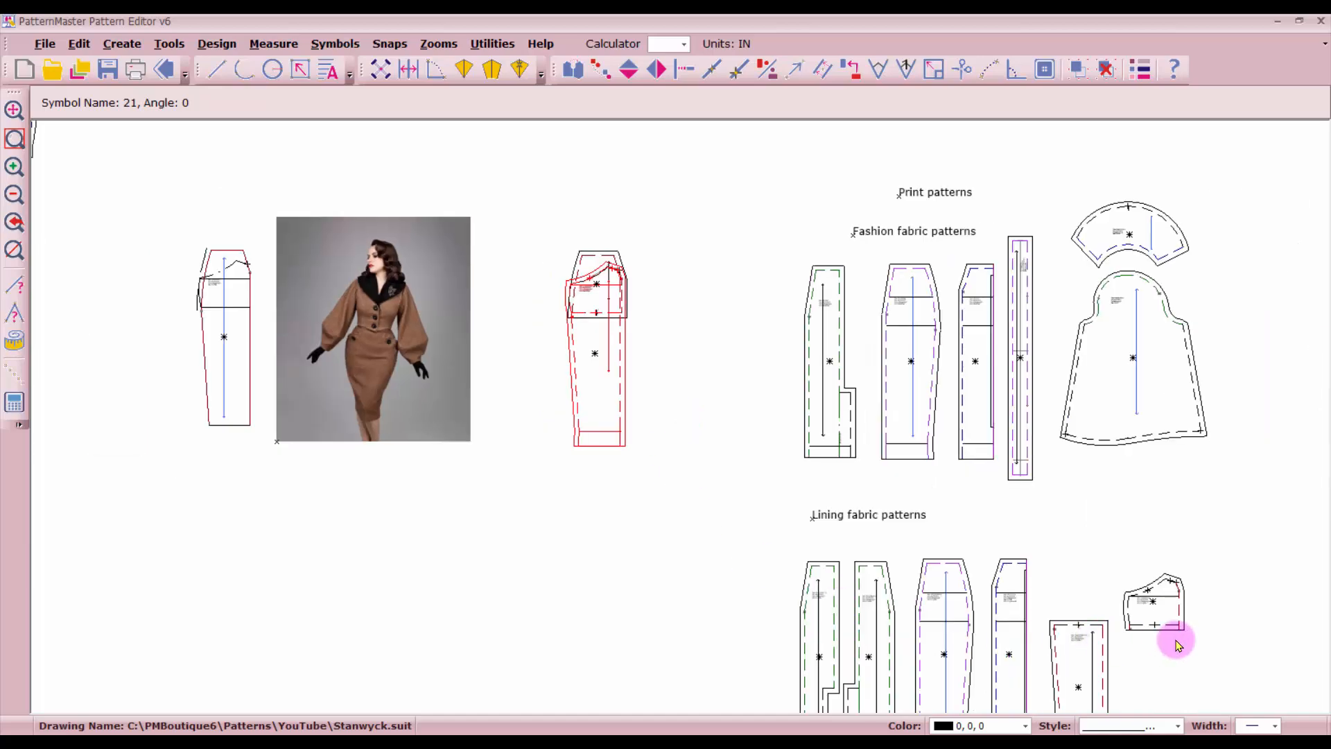
click(1158, 613)
drag(1170, 614, 608, 303)
Step: Place the Lower Skirt Side Front Lining piece over the stacked pieces, approximately matching its upper seamline to the stack's dashed horizontal seamline
click(1050, 644)
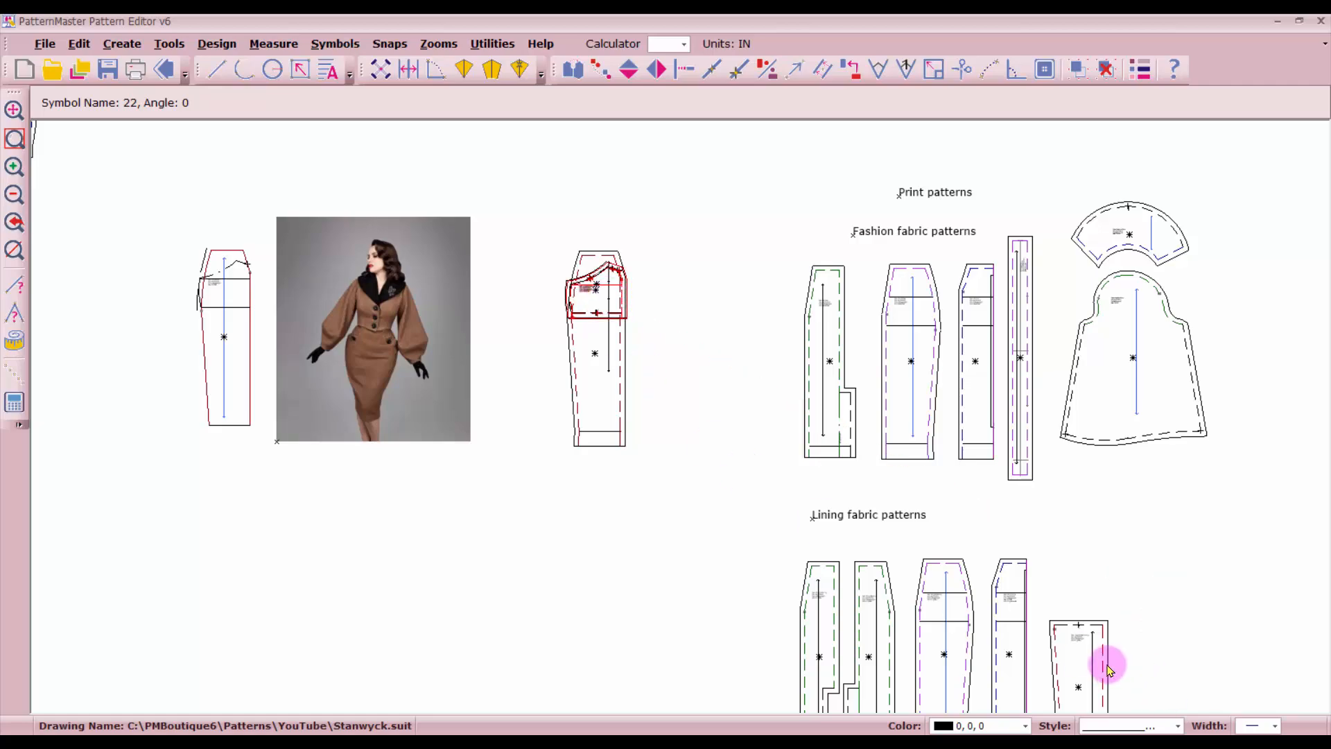
drag(1107, 678, 618, 371)
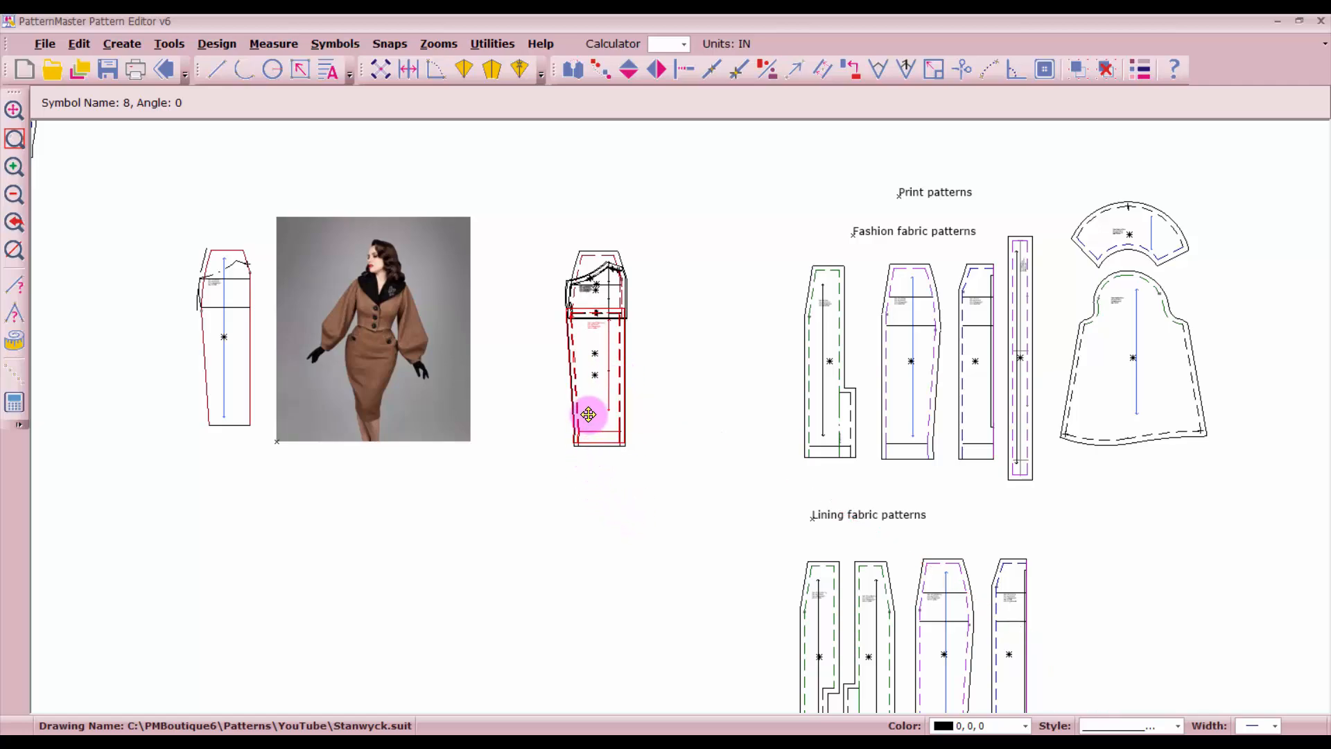
scroll(589, 416, up, 2)
scroll(679, 417, up, 3)
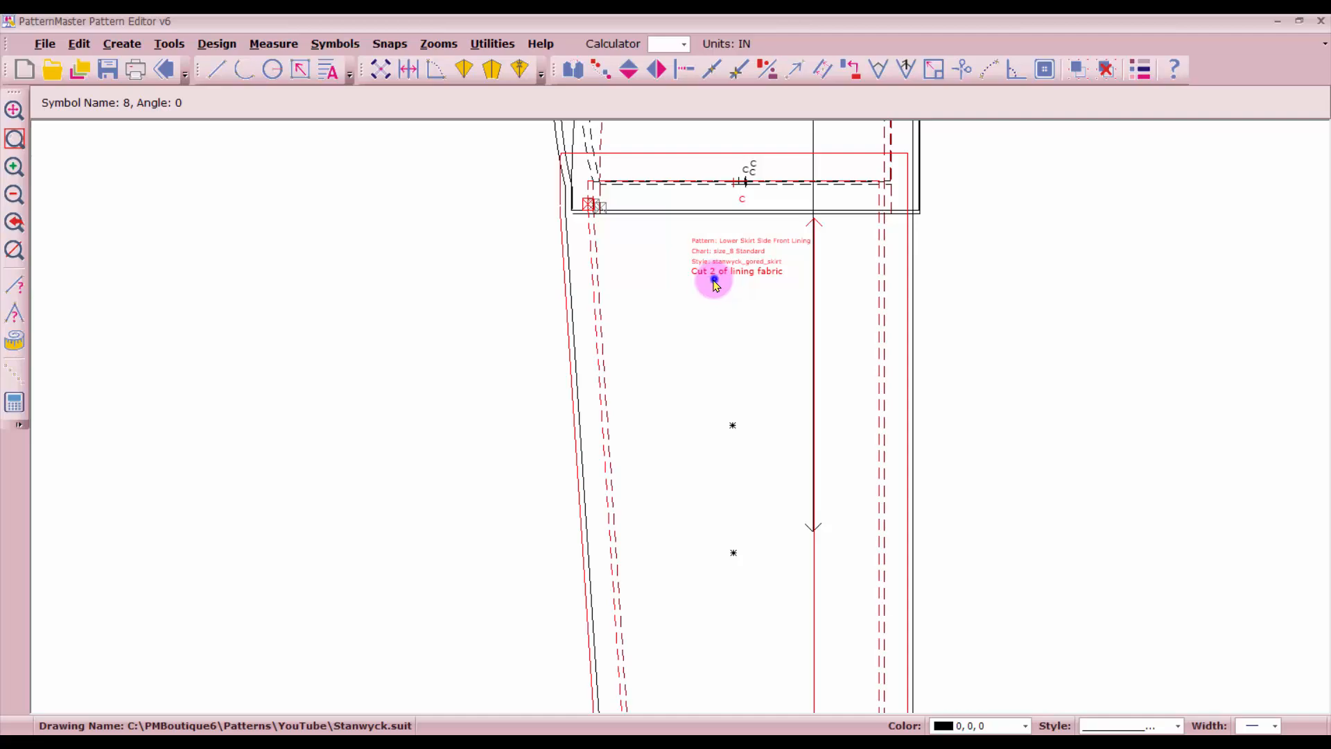
drag(716, 295, 708, 282)
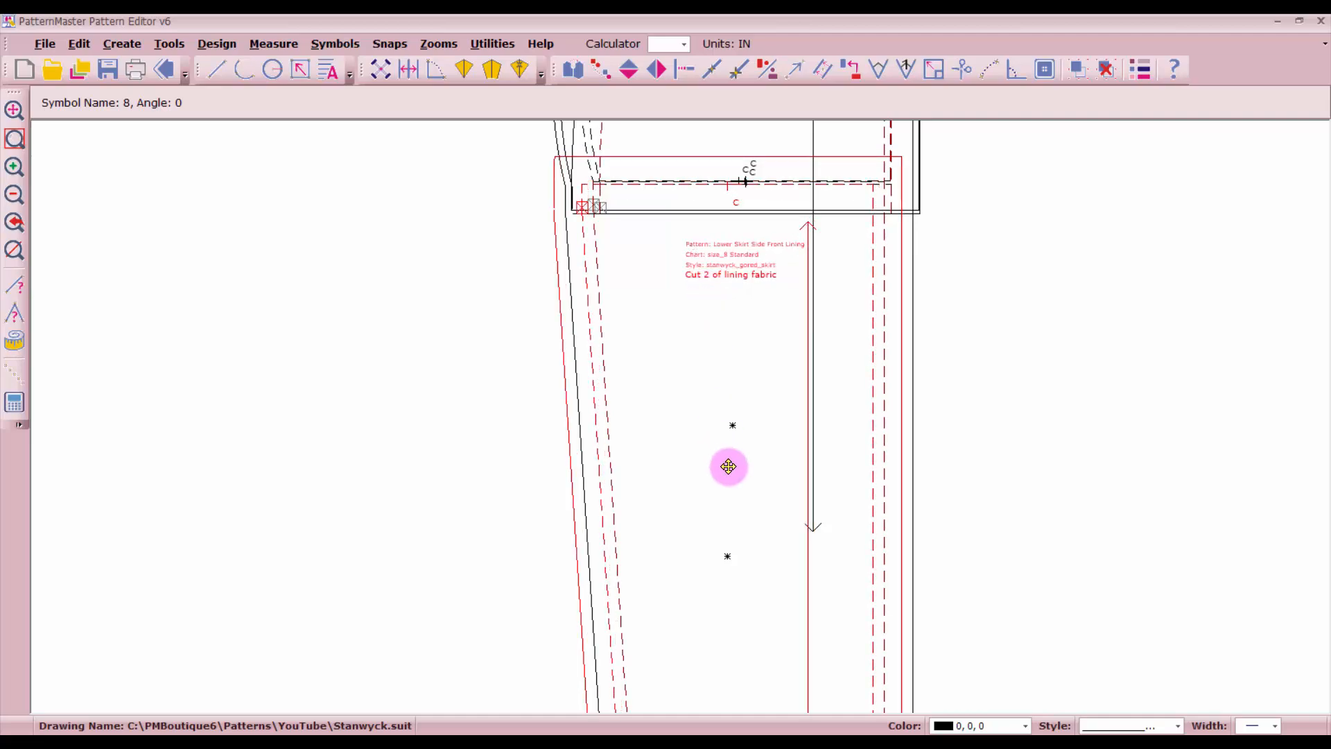
Step: Move the Lower Skirt Side Front Lining piece off the stack and place it beside the skirt side front
scroll(729, 467, down, 1)
scroll(732, 647, down, 1)
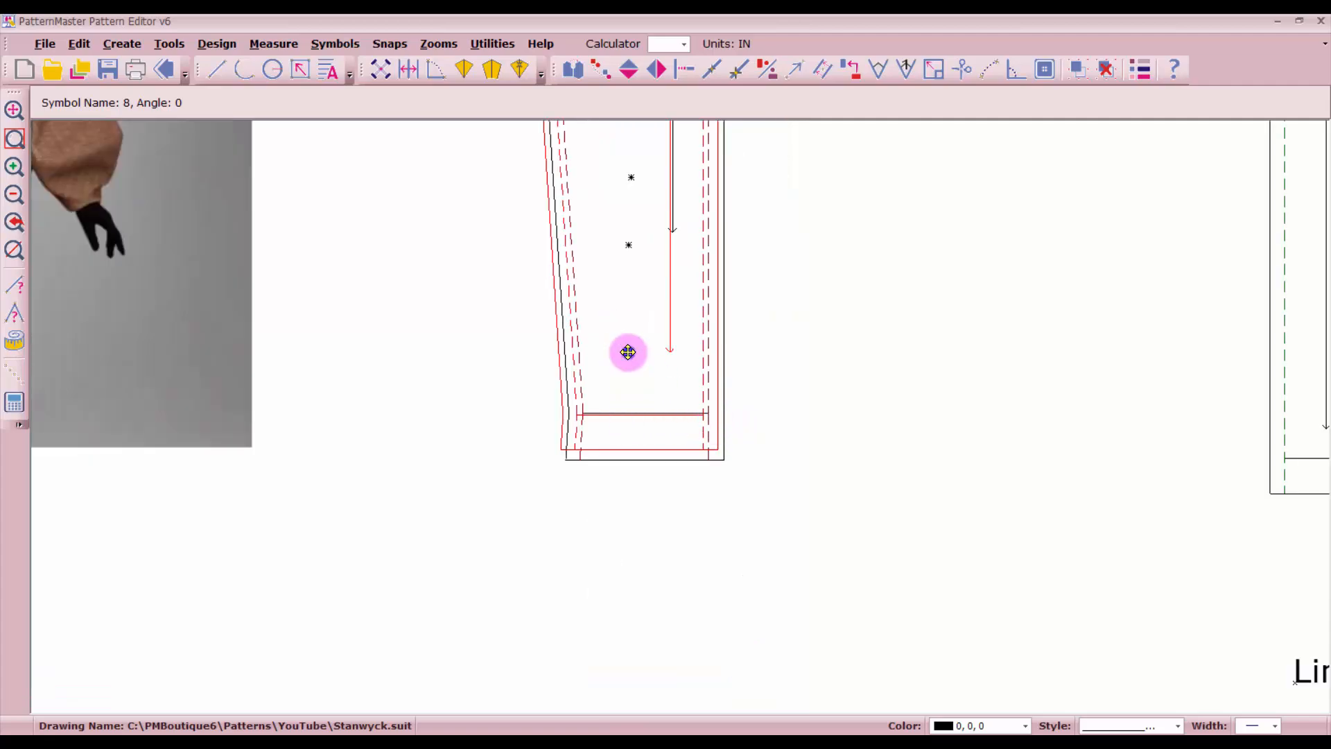
drag(628, 352, 864, 416)
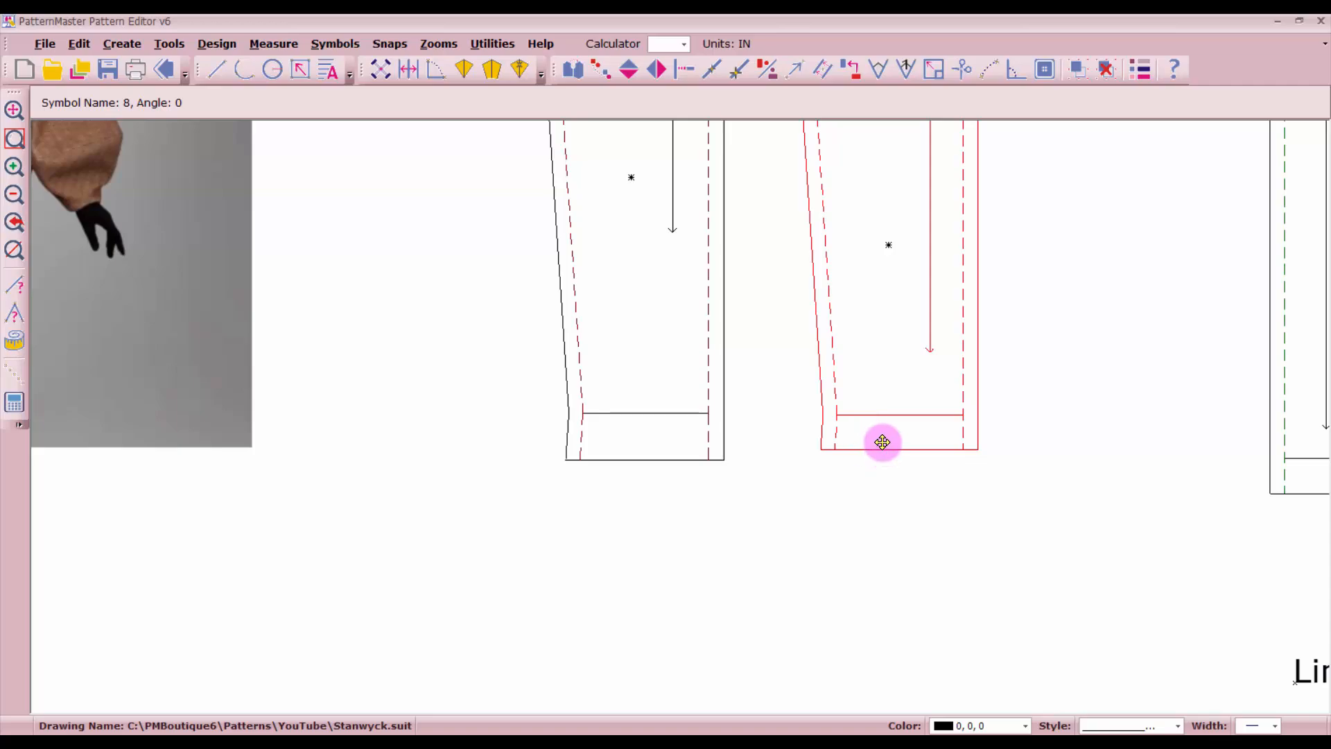
Step: Shift the skirt side front piece slightly upward within the stack to separate its upper edge from the overlaid lining piece
scroll(844, 389, down, 3)
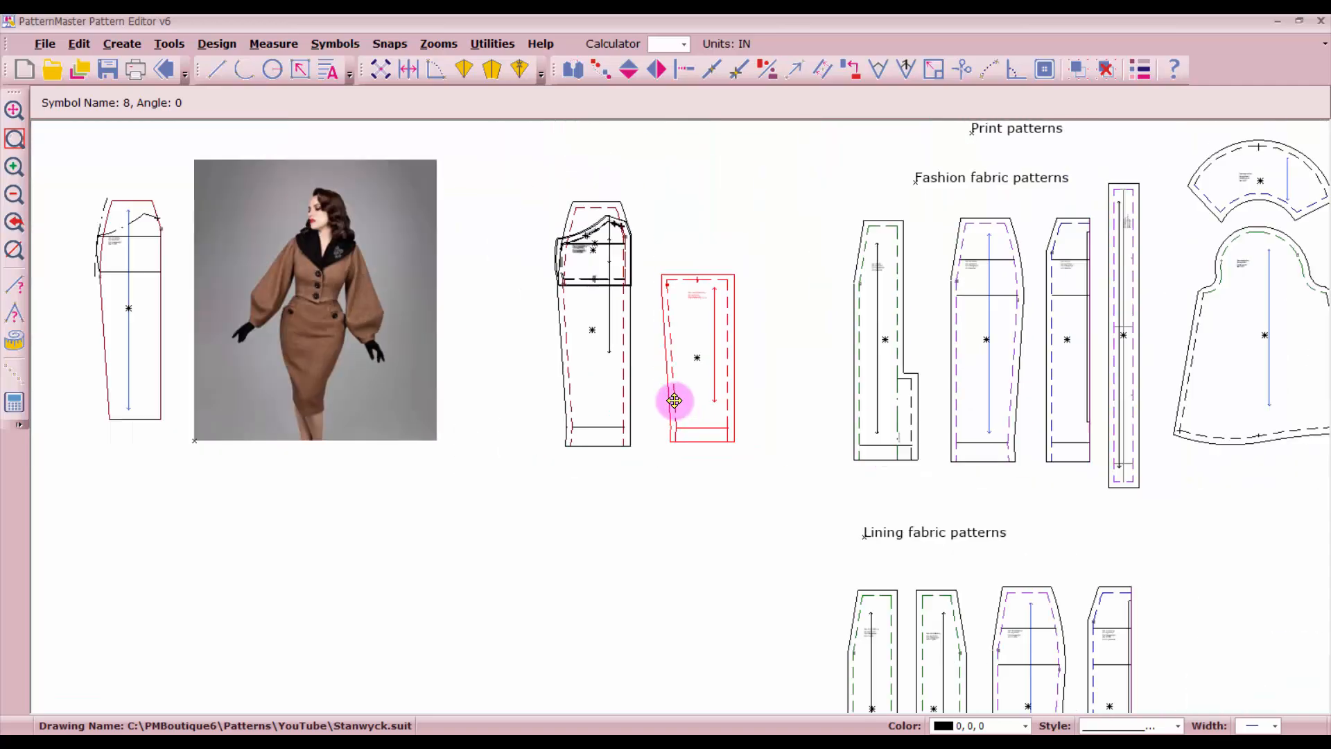
click(604, 407)
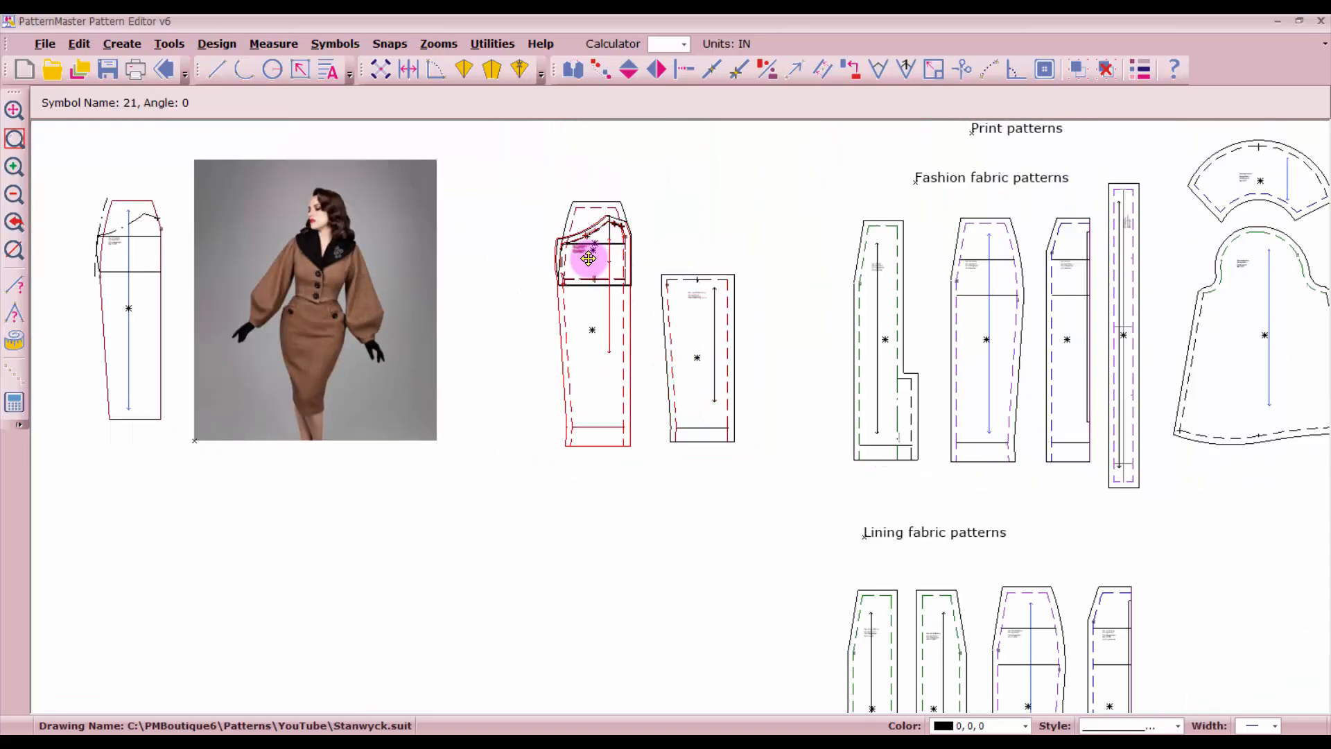
click(595, 250)
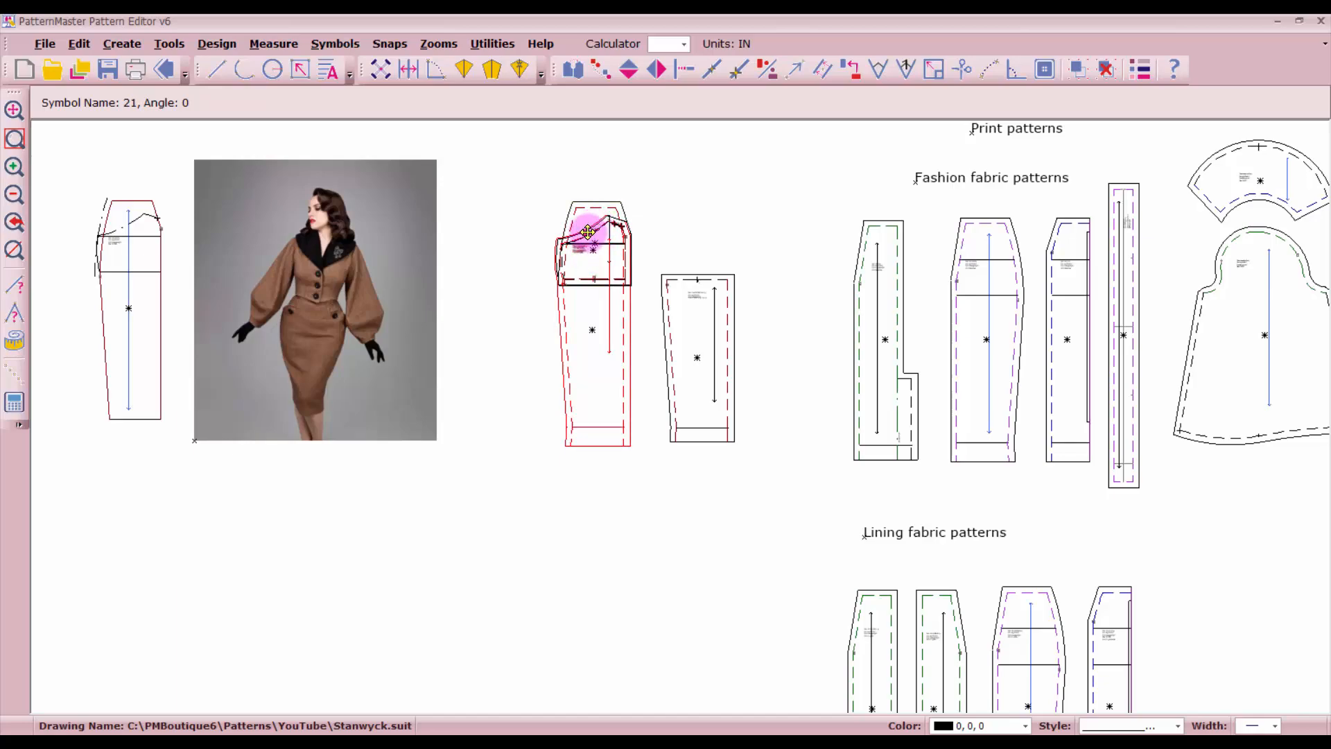
mouse_move(589, 243)
mouse_down()
mouse_move(677, 335)
mouse_move(1148, 569)
mouse_move(626, 414)
mouse_move(582, 243)
mouse_move(589, 214)
mouse_move(591, 231)
mouse_up()
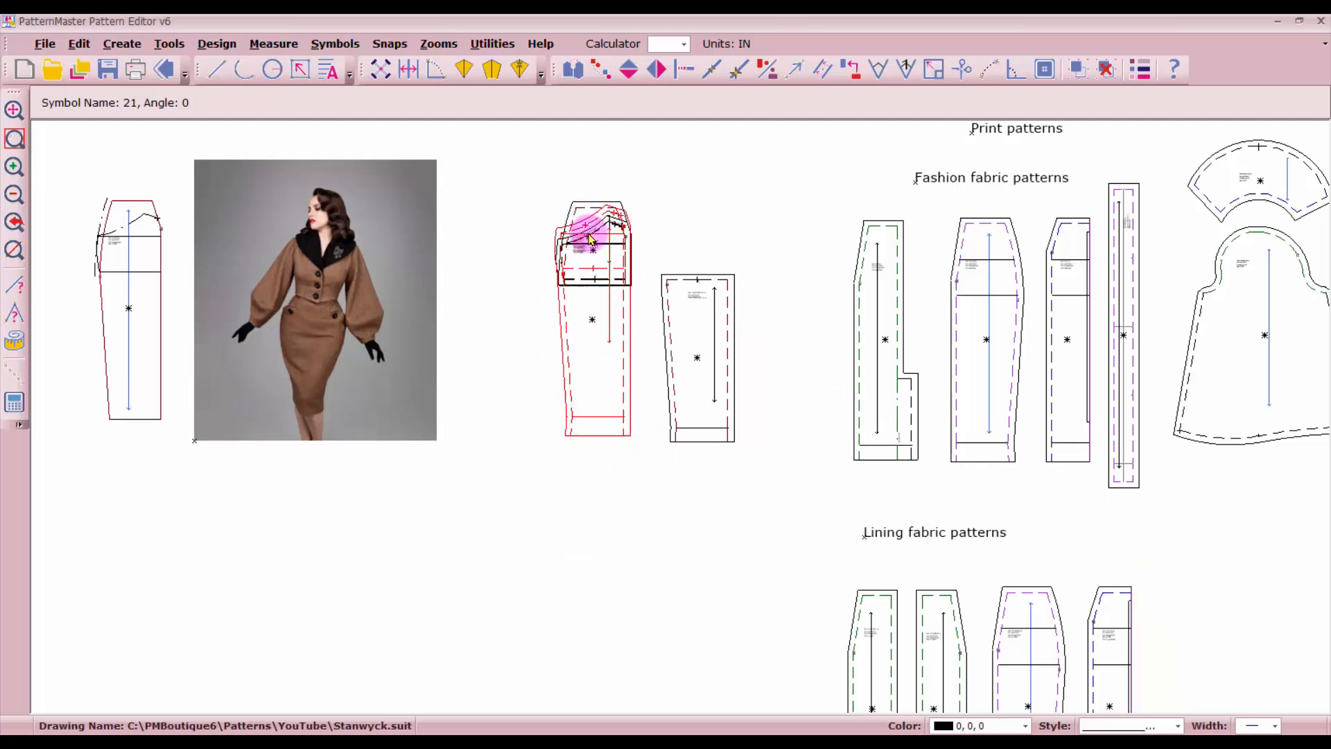
click(520, 372)
click(594, 439)
click(594, 392)
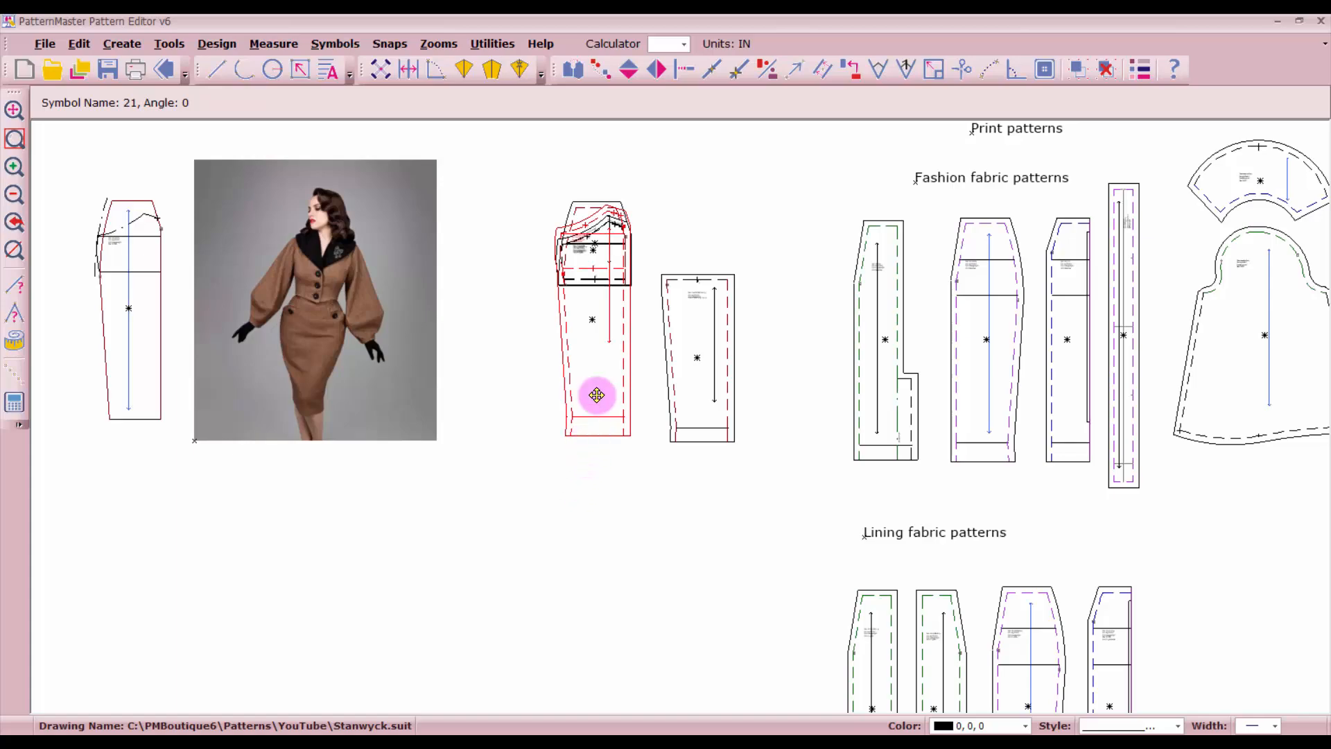
Step: Move the inner pocket/bag piece out of the stack and place it beside the first piece in the fashion fabric patterns row
click(570, 204)
click(581, 213)
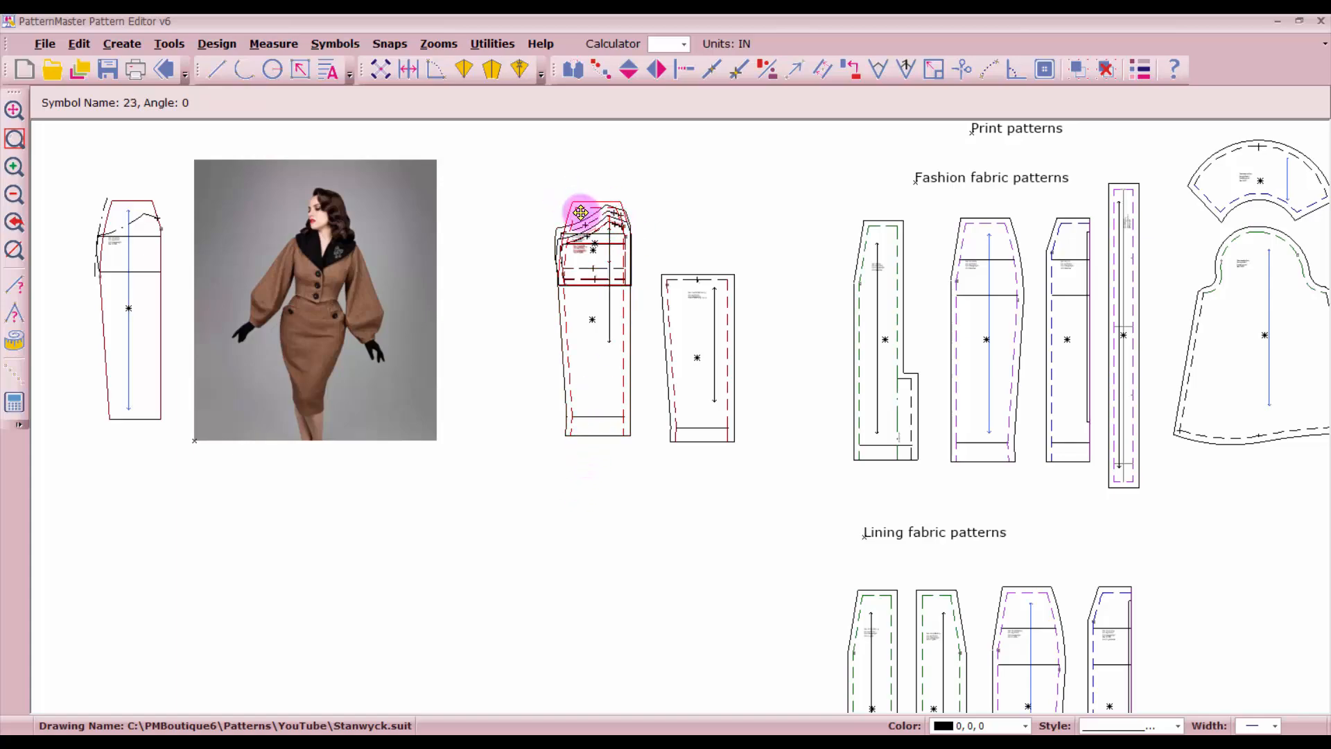
drag(581, 210, 788, 223)
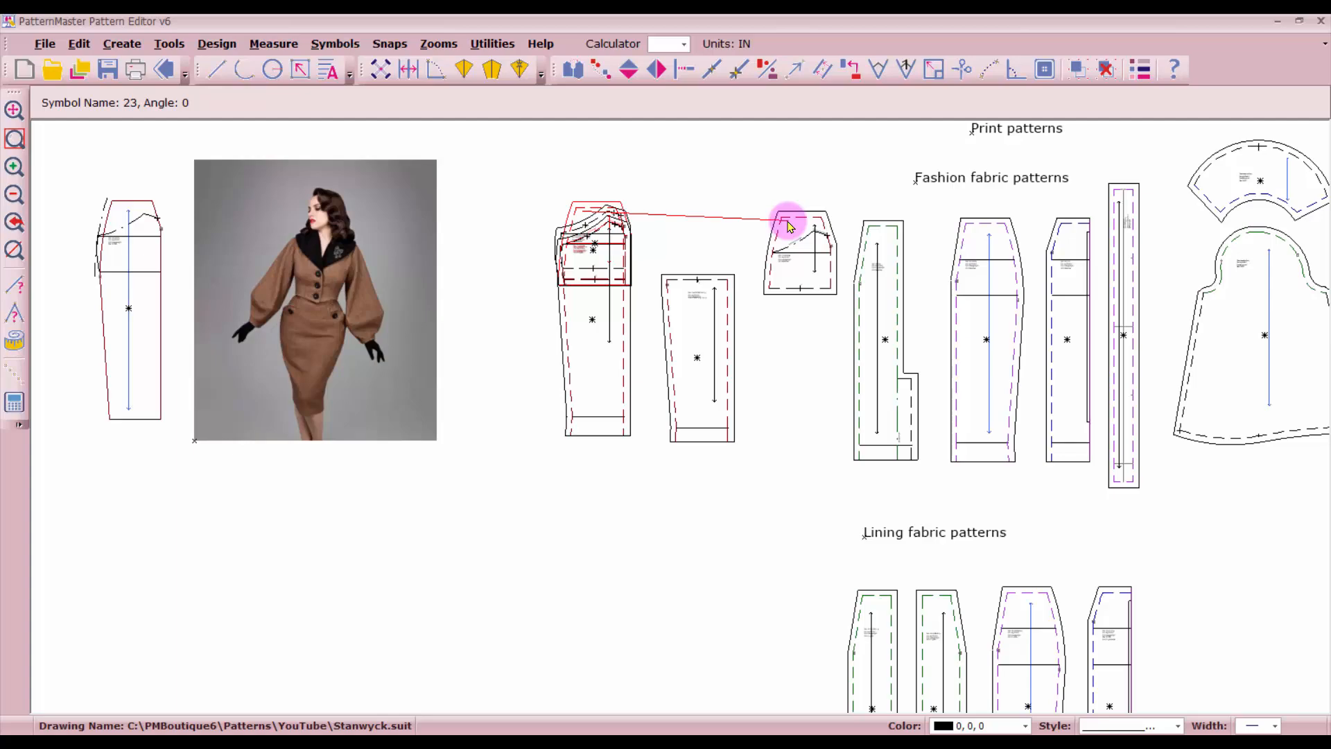
Step: Move the lower side front lining to the end of the lining fabric row and the upper side front lining directly above it
click(672, 334)
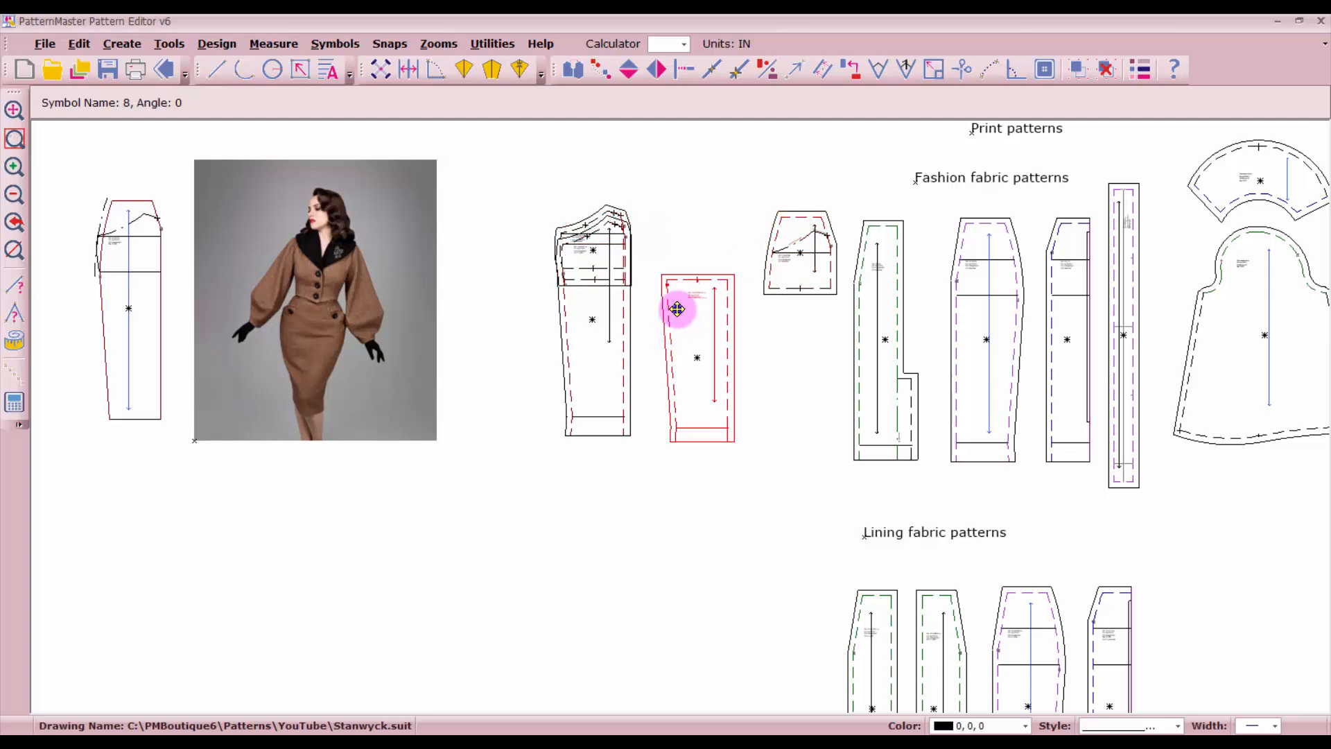
drag(678, 309, 1178, 627)
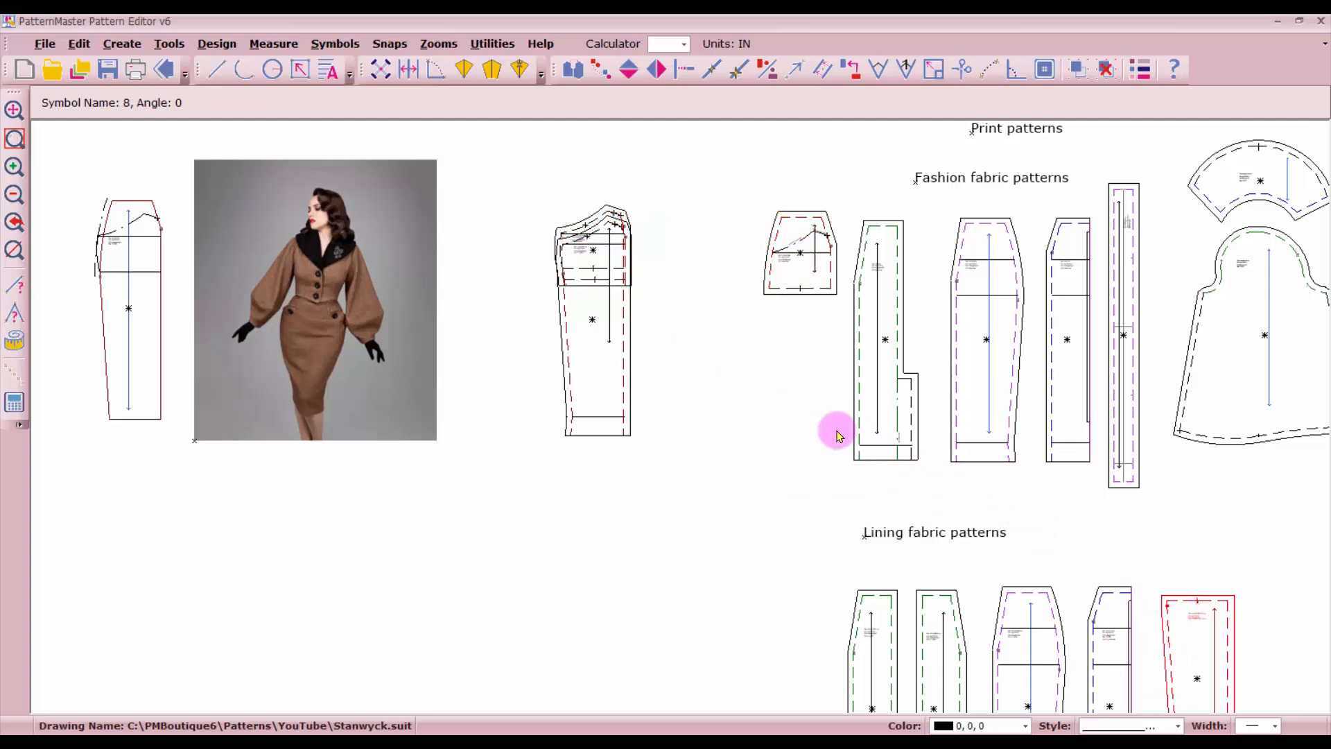
click(589, 262)
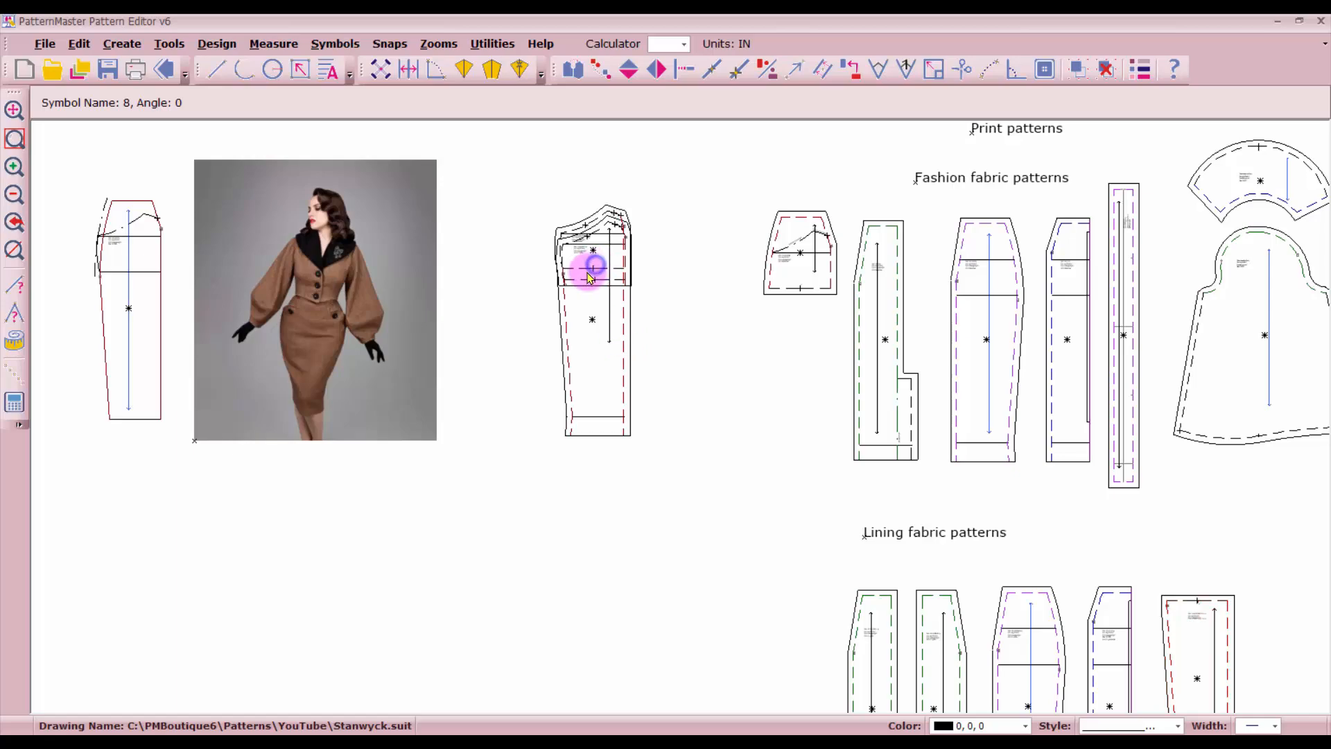
click(583, 292)
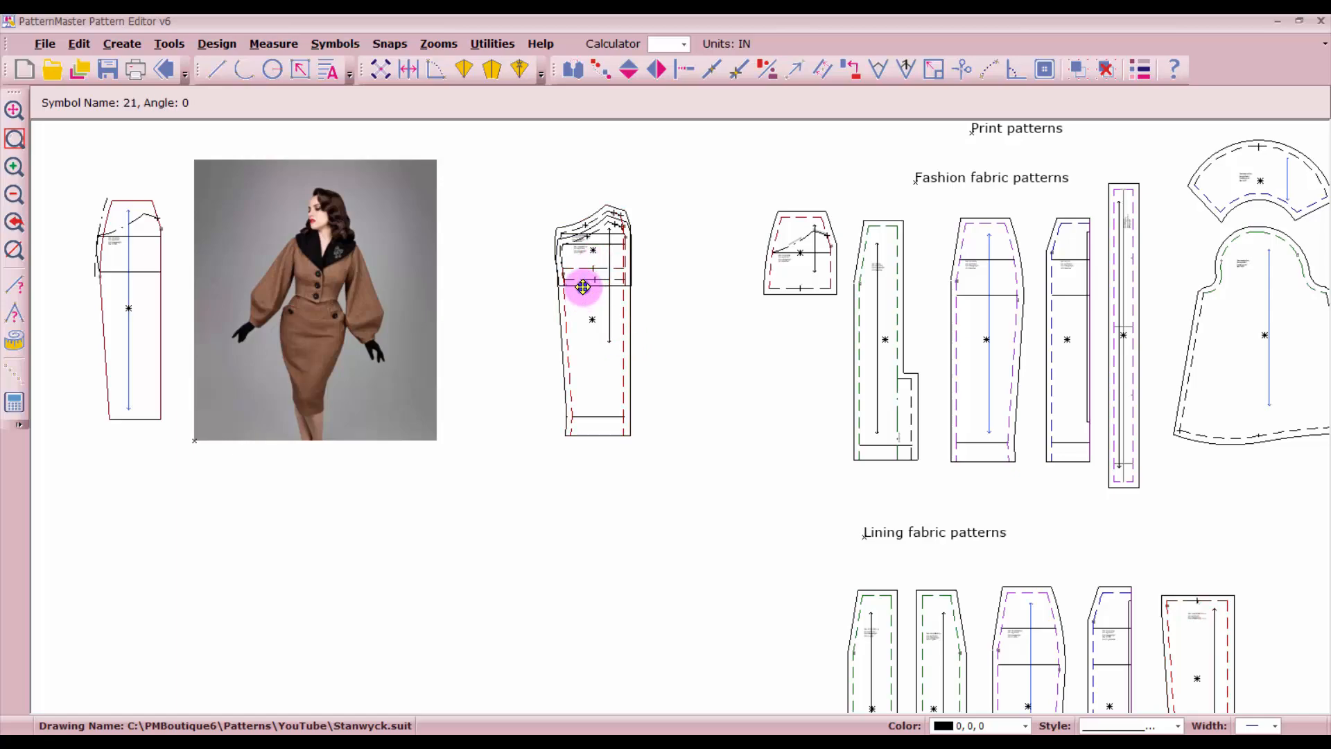
drag(590, 291, 1174, 581)
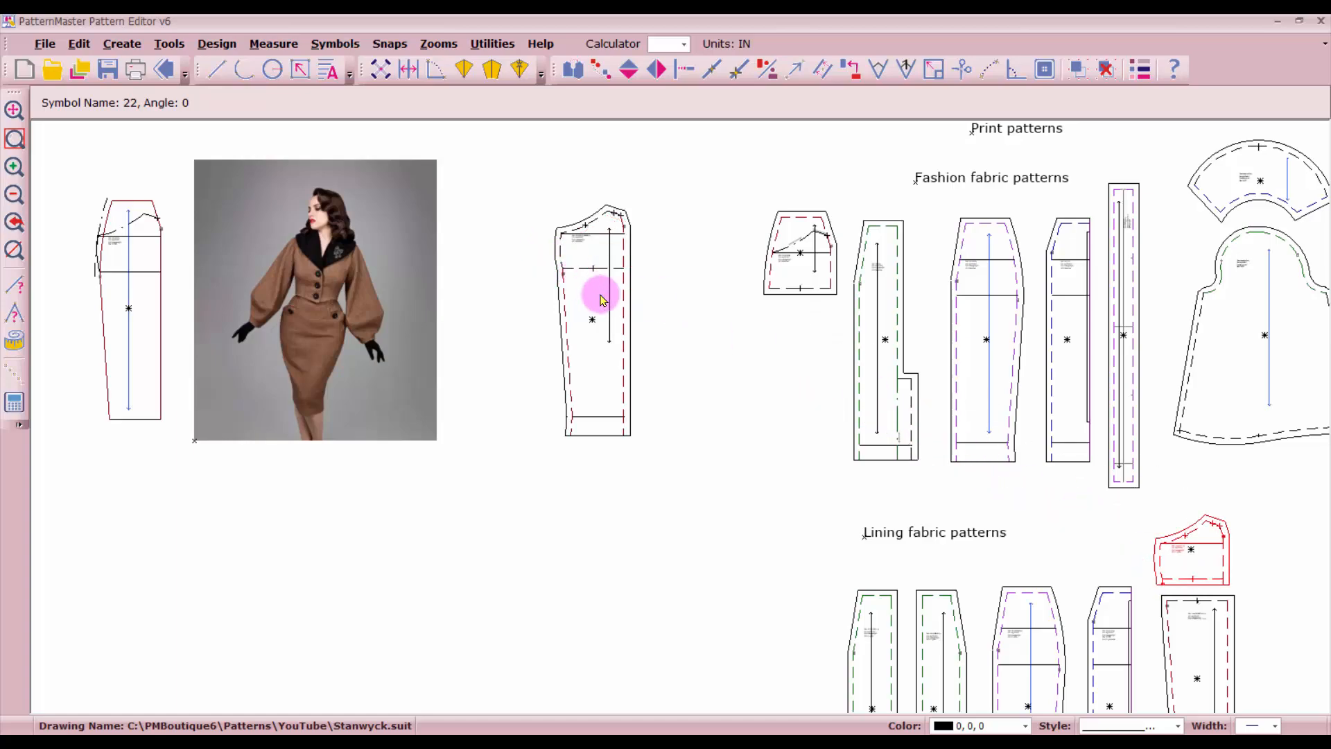
Step: Move the remaining skirt side front piece toward the fashion fabric patterns row
click(570, 288)
drag(571, 288, 682, 302)
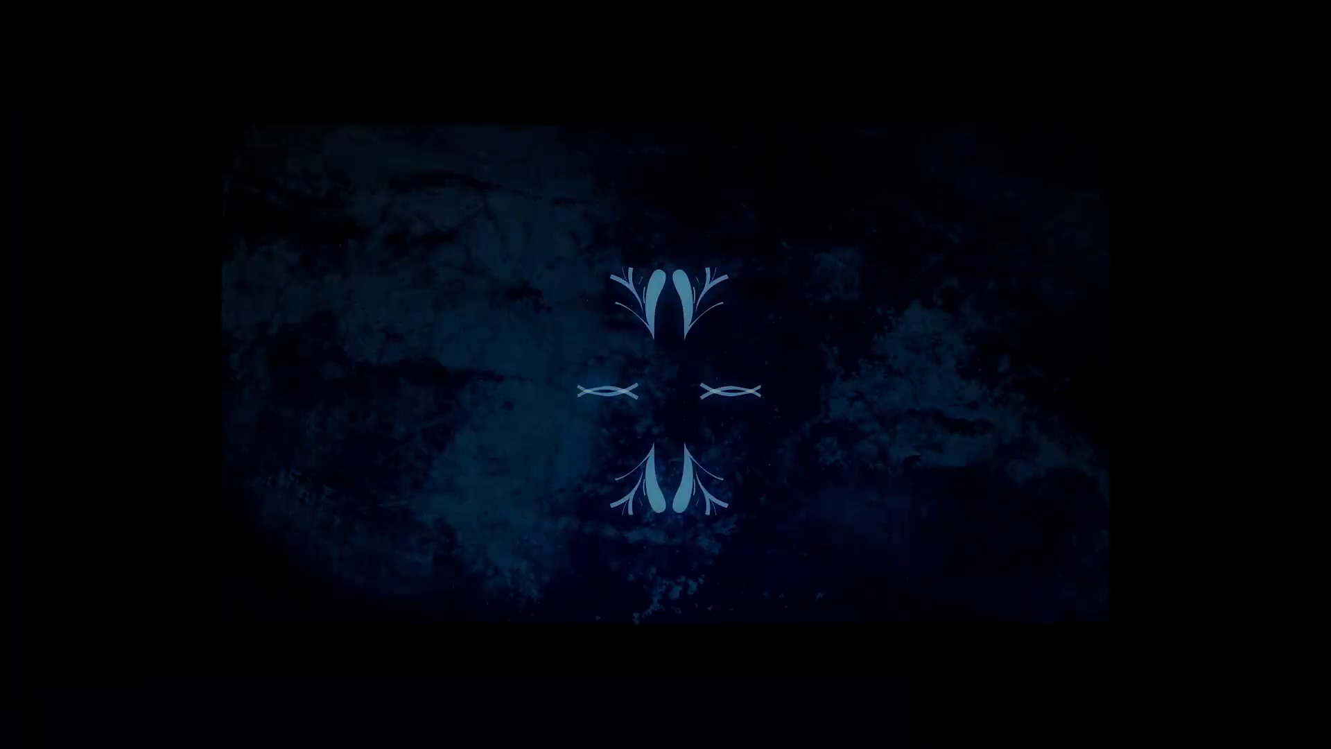